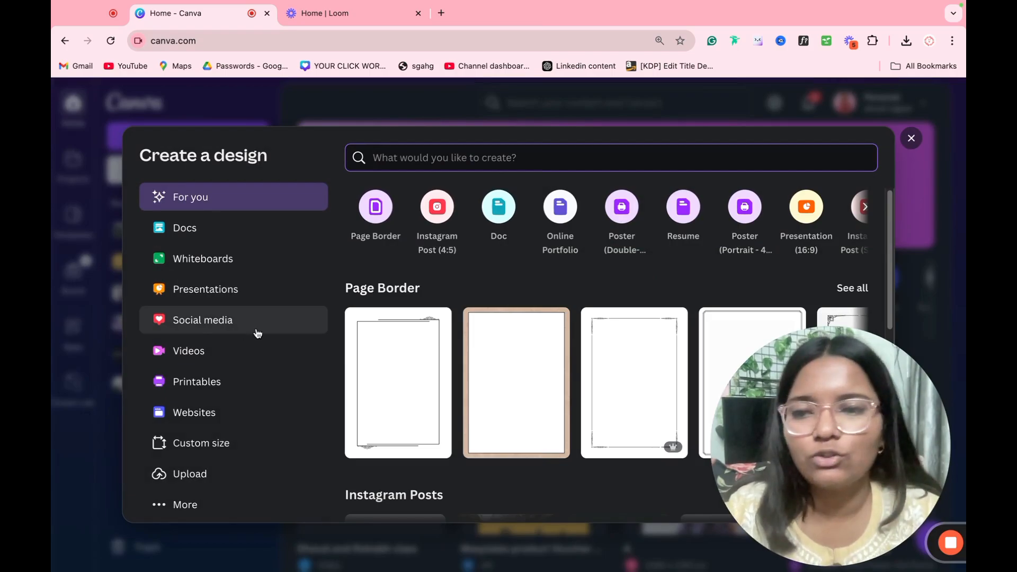
Step: Look over the custom size and unit options, then dismiss the new-design window
{"action": "left_click", "coordinate": [208, 443]}
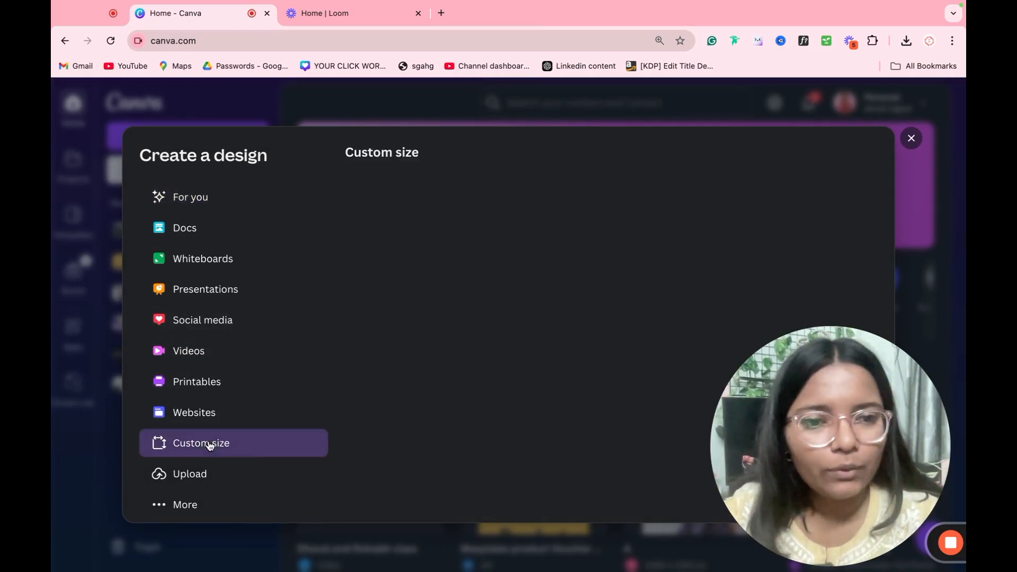
{"action": "left_click", "coordinate": [729, 216]}
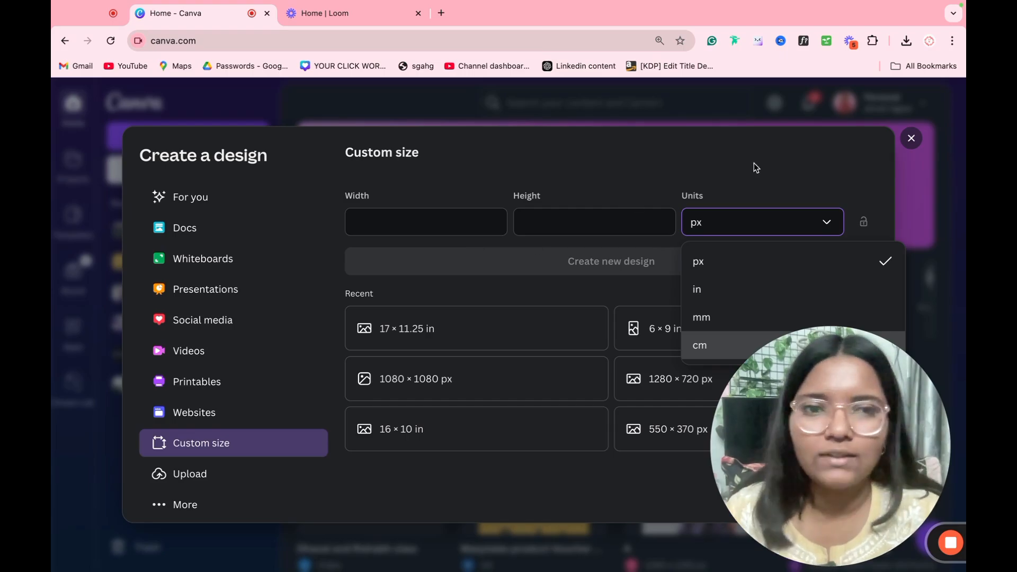
{"action": "left_click", "coordinate": [904, 141]}
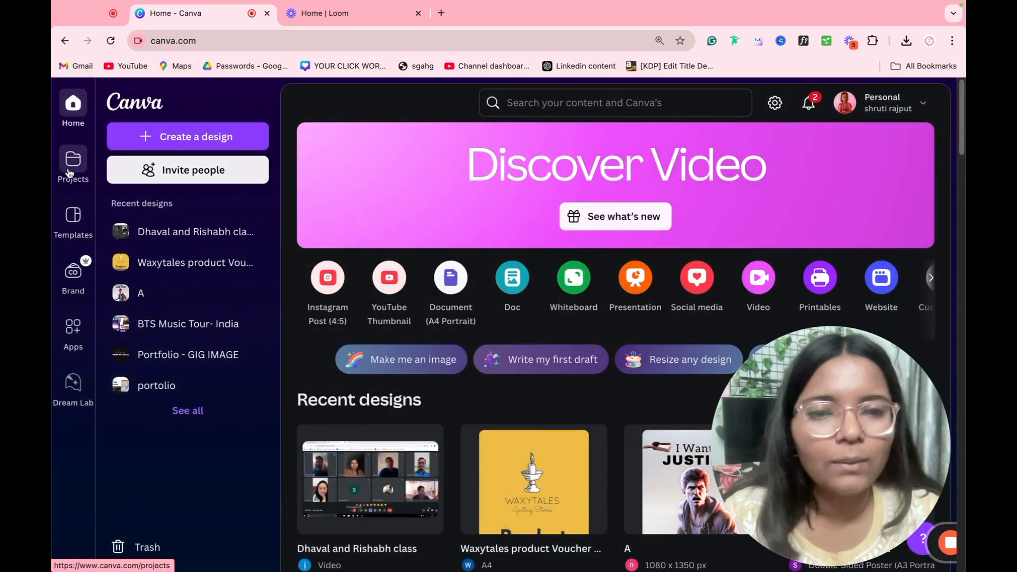
Step: Browse the home page, then go through Projects to the Templates gallery
{"action": "scroll", "coordinate": [459, 292], "scroll_direction": "down", "scroll_amount": 15}
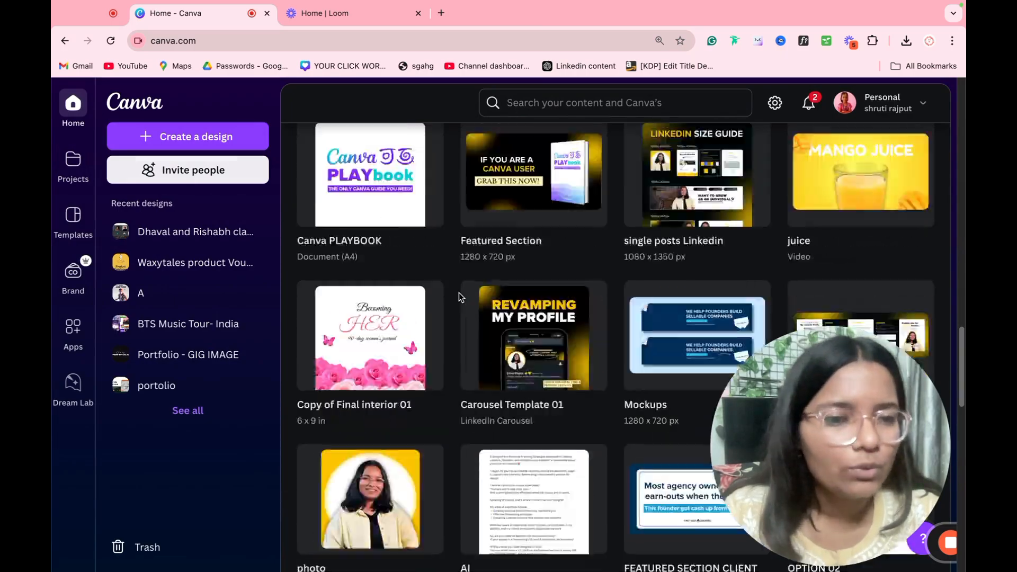
{"action": "scroll", "coordinate": [459, 292], "scroll_direction": "down", "scroll_amount": 15}
{"action": "scroll", "coordinate": [459, 292], "scroll_direction": "up", "scroll_amount": 10}
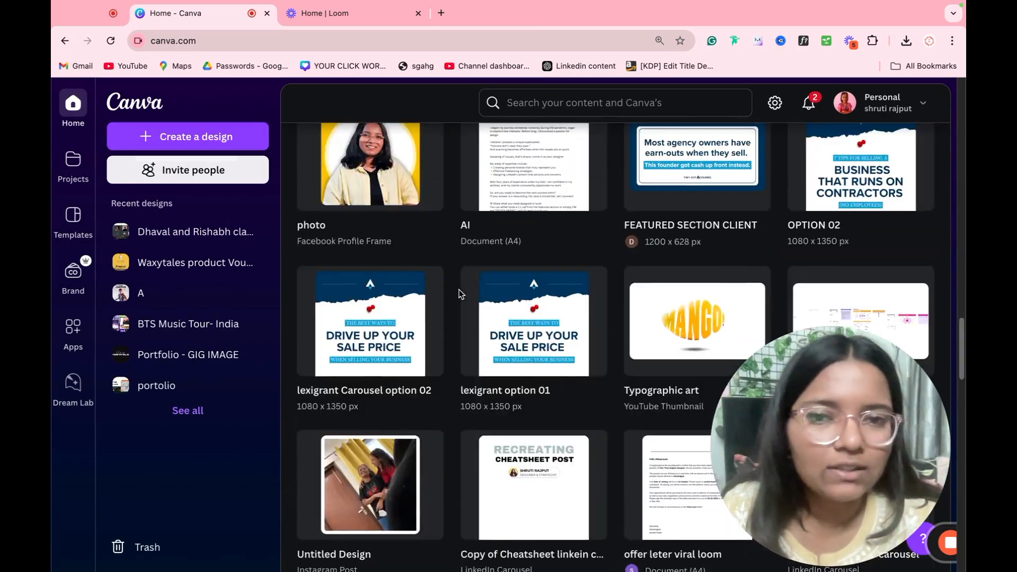
{"action": "scroll", "coordinate": [459, 290], "scroll_direction": "up", "scroll_amount": 10}
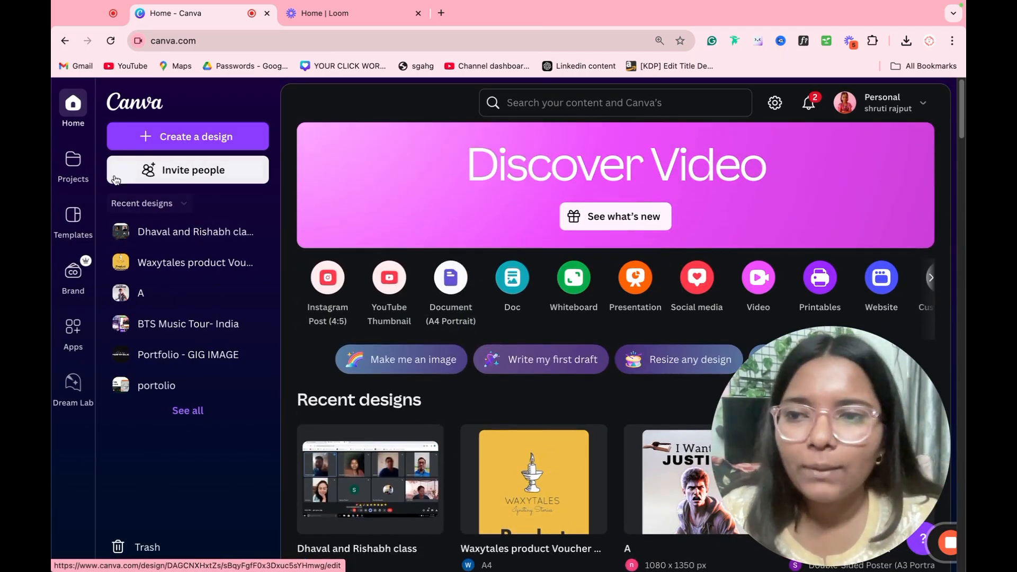
{"action": "left_click", "coordinate": [80, 176]}
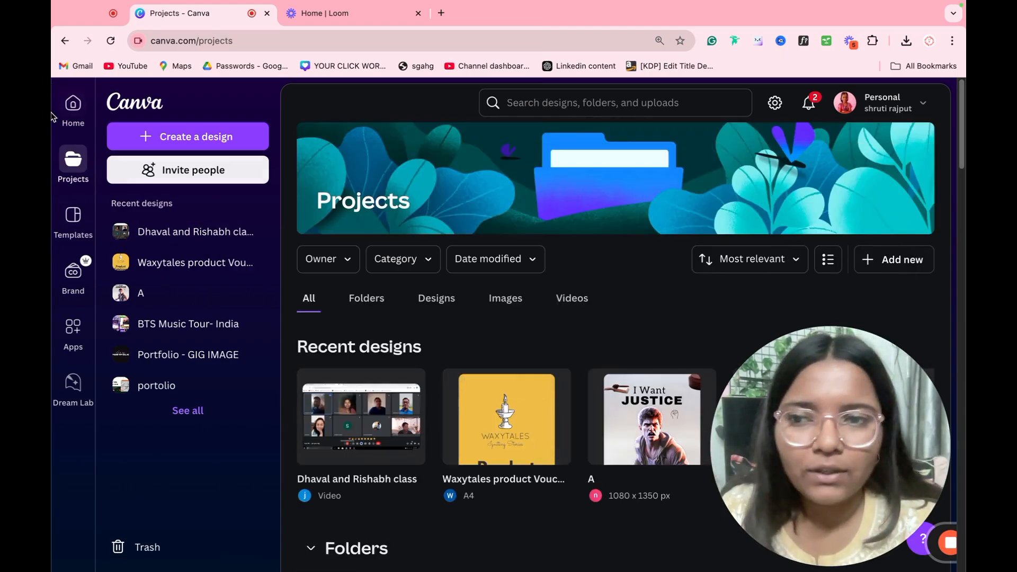
{"action": "left_click", "coordinate": [71, 226]}
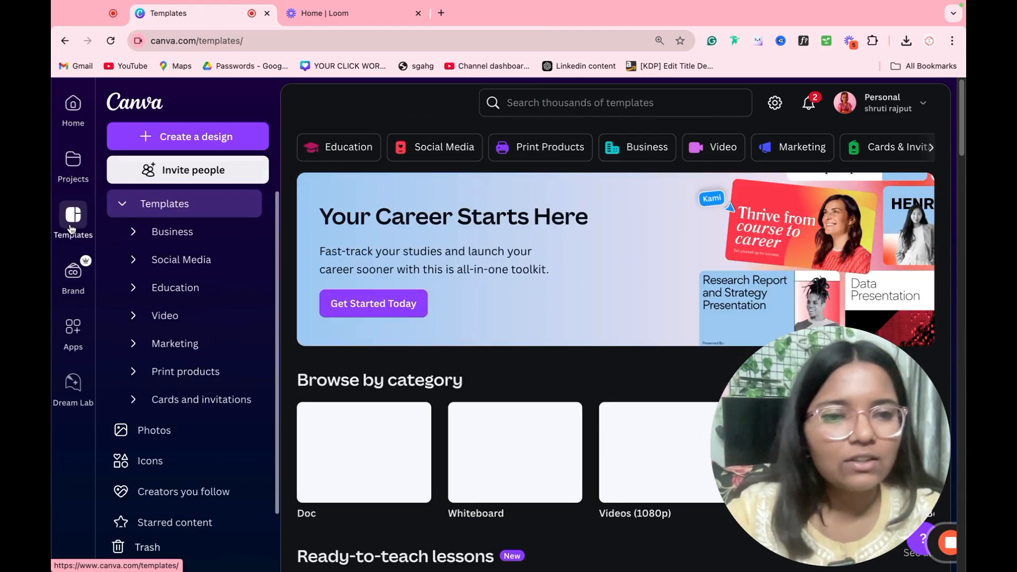
Step: Show the Marketing templates with Business Cards, Flyers, Logos and Posters
{"action": "scroll", "coordinate": [488, 316], "scroll_direction": "down", "scroll_amount": 5}
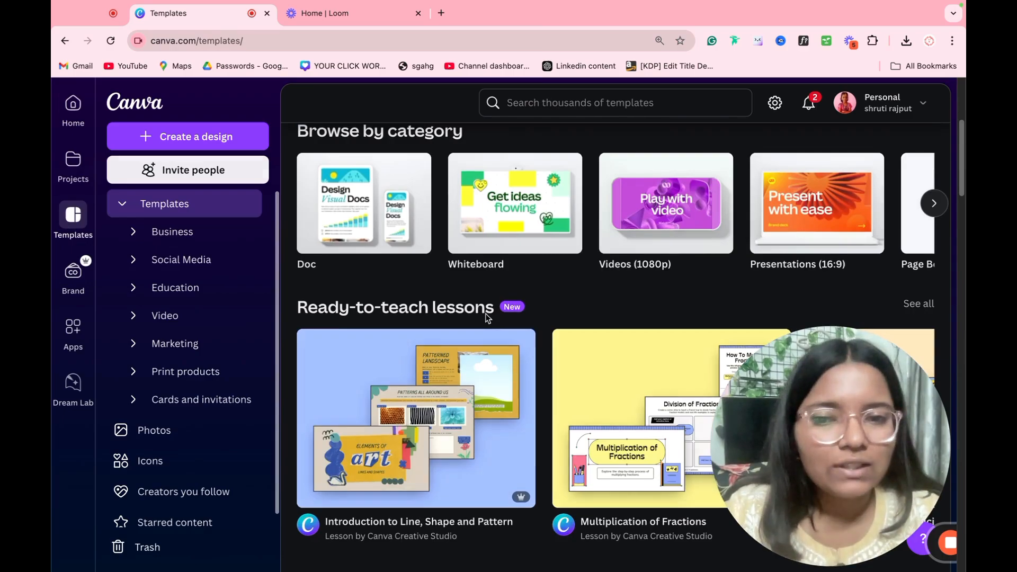
{"action": "scroll", "coordinate": [488, 316], "scroll_direction": "down", "scroll_amount": 7}
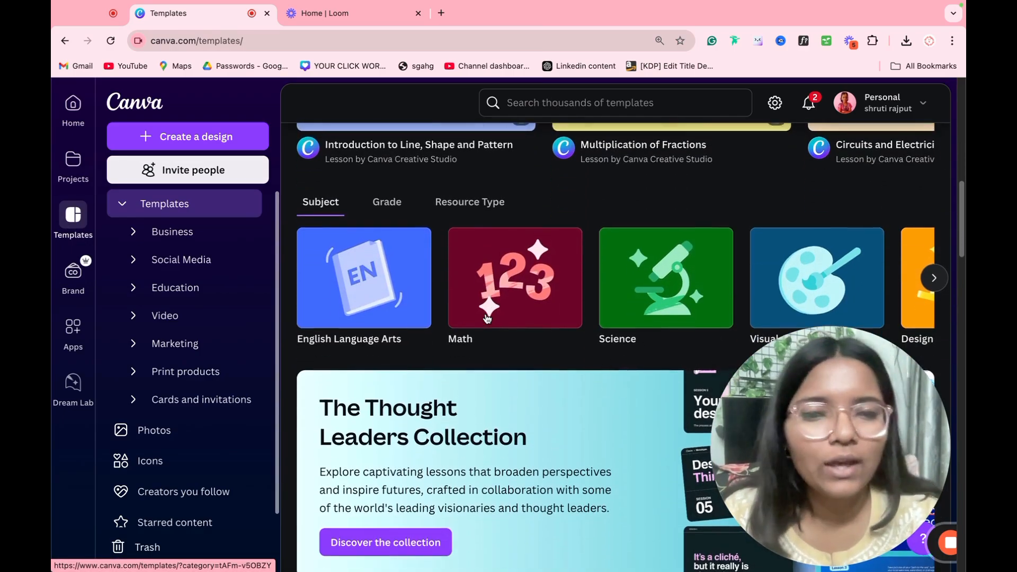
{"action": "scroll", "coordinate": [487, 319], "scroll_direction": "up", "scroll_amount": 8}
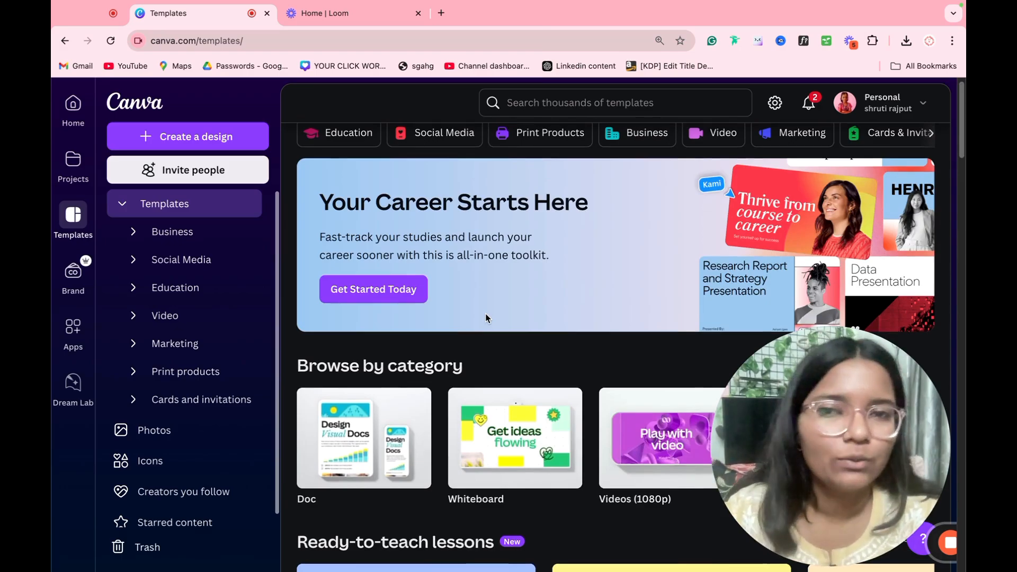
{"action": "scroll", "coordinate": [484, 318], "scroll_direction": "up", "scroll_amount": 1}
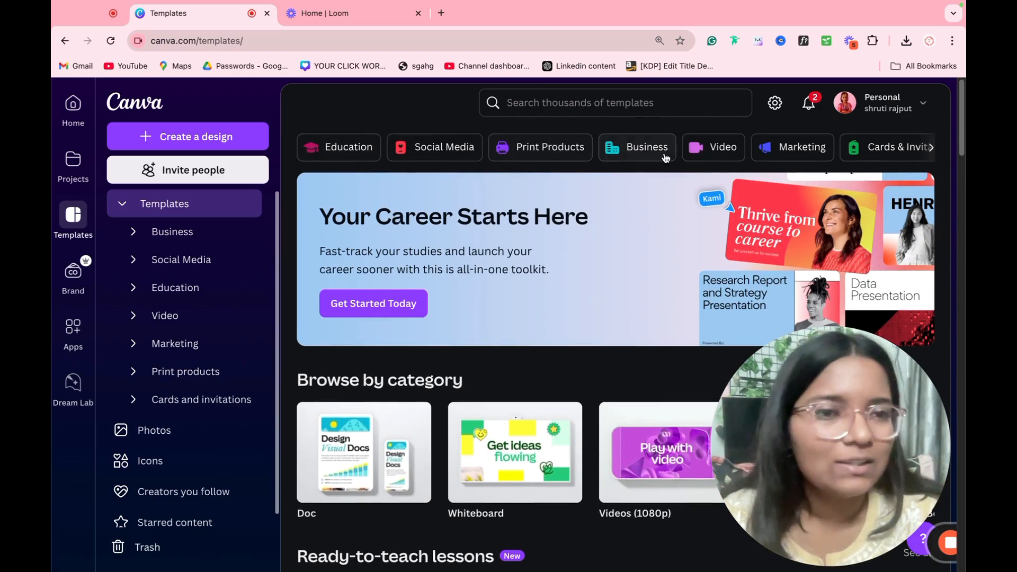
{"action": "left_click", "coordinate": [786, 158]}
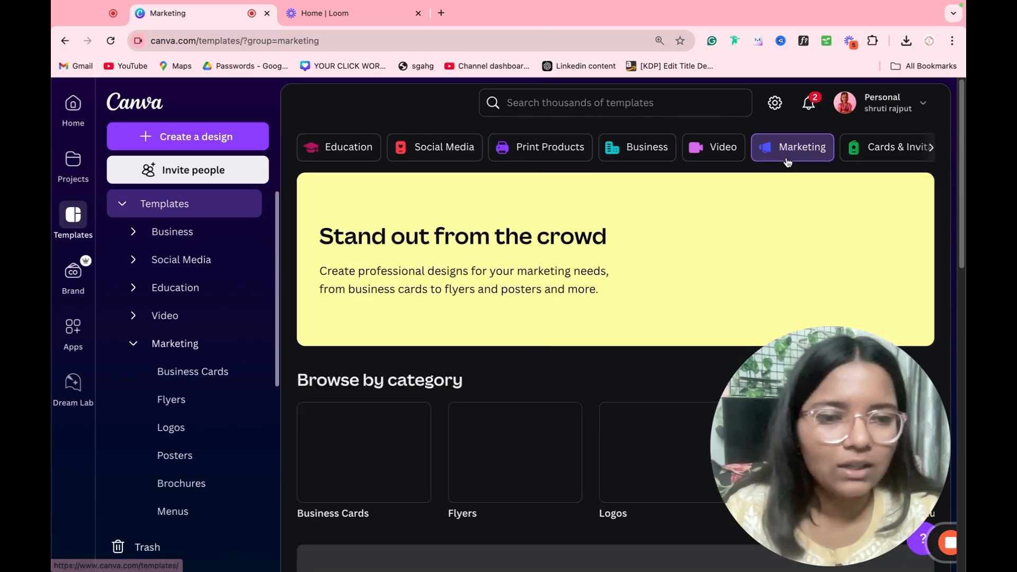
{"action": "scroll", "coordinate": [385, 274], "scroll_direction": "down", "scroll_amount": 4}
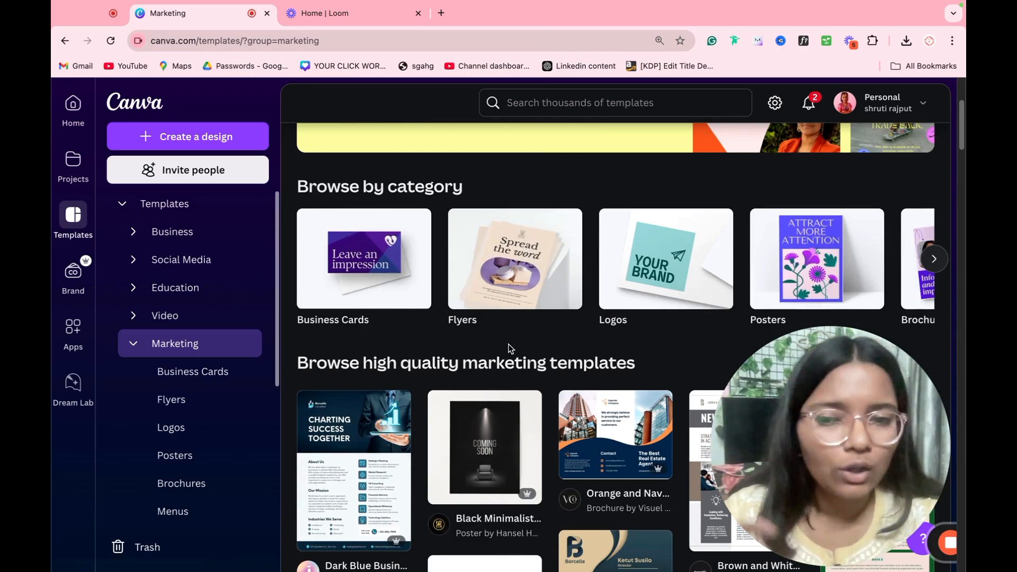
{"action": "scroll", "coordinate": [503, 339], "scroll_direction": "down", "scroll_amount": 5}
{"action": "scroll", "coordinate": [483, 244], "scroll_direction": "up", "scroll_amount": 2}
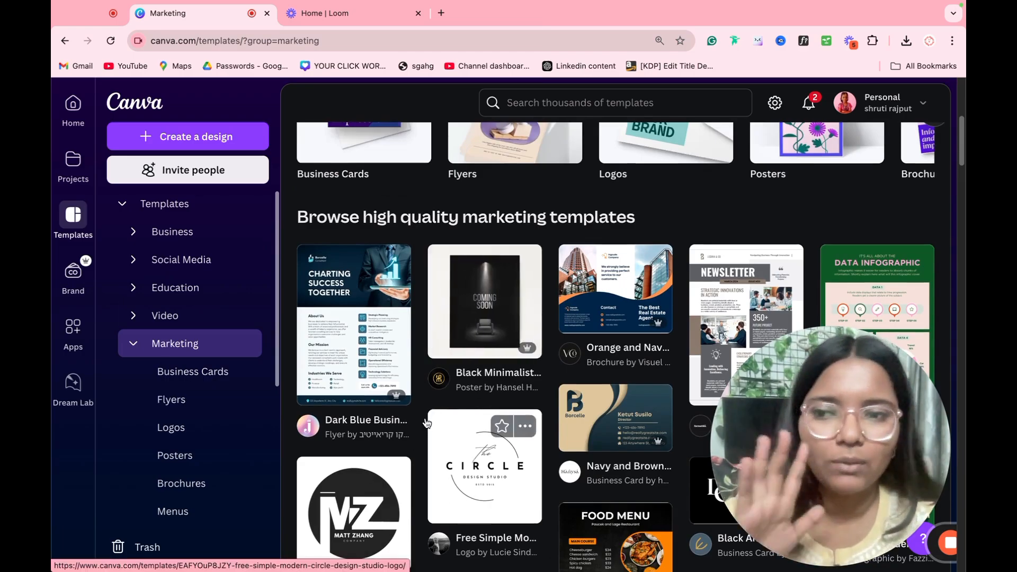
Step: Open the Brand page and scroll to the Brand Kit and SRJ Demo kit cards
{"action": "left_click", "coordinate": [82, 297]}
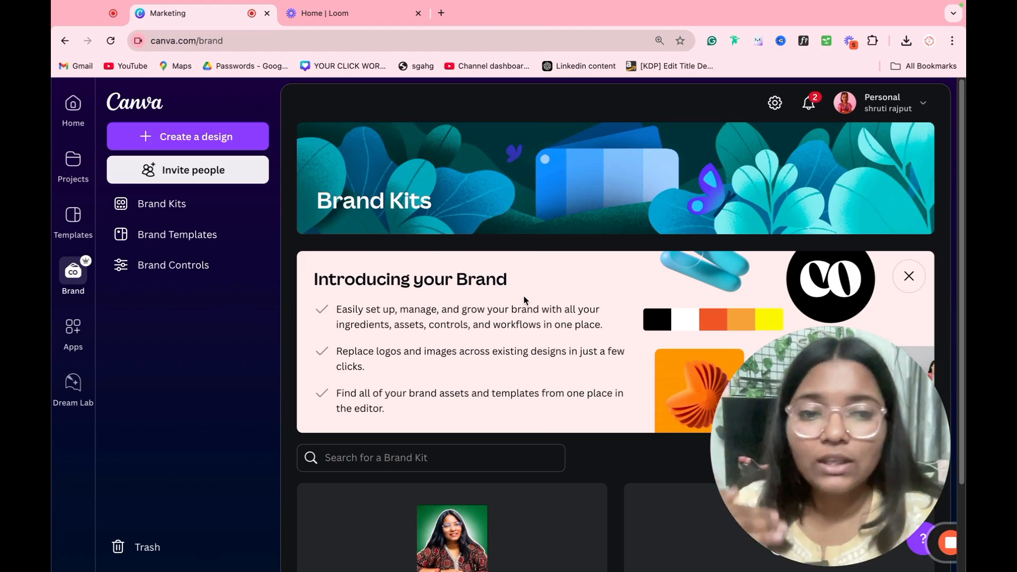
{"action": "scroll", "coordinate": [524, 295], "scroll_direction": "down", "scroll_amount": 2}
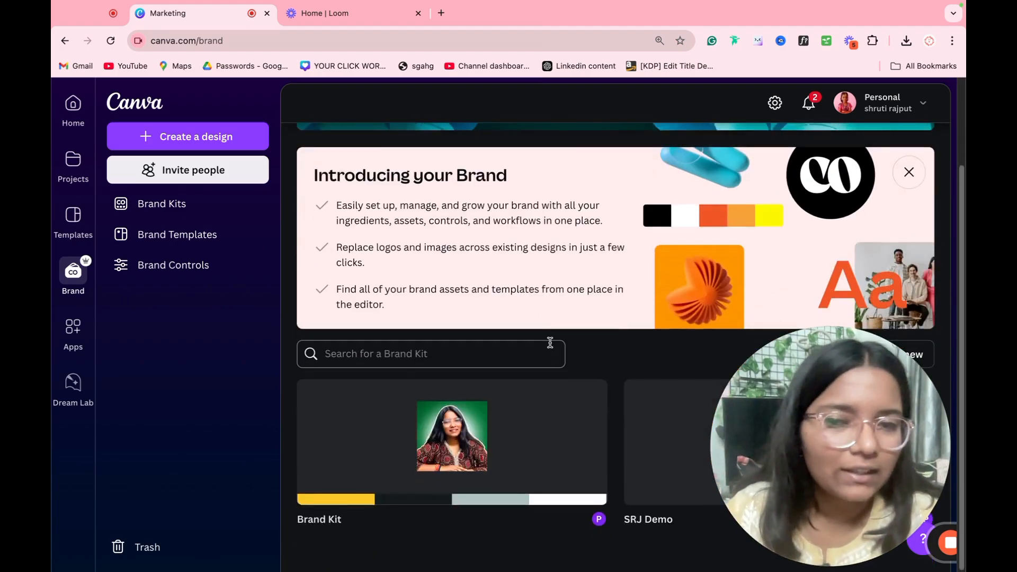
{"action": "left_click_drag", "start_coordinate": [854, 484], "coordinate": [864, 260]}
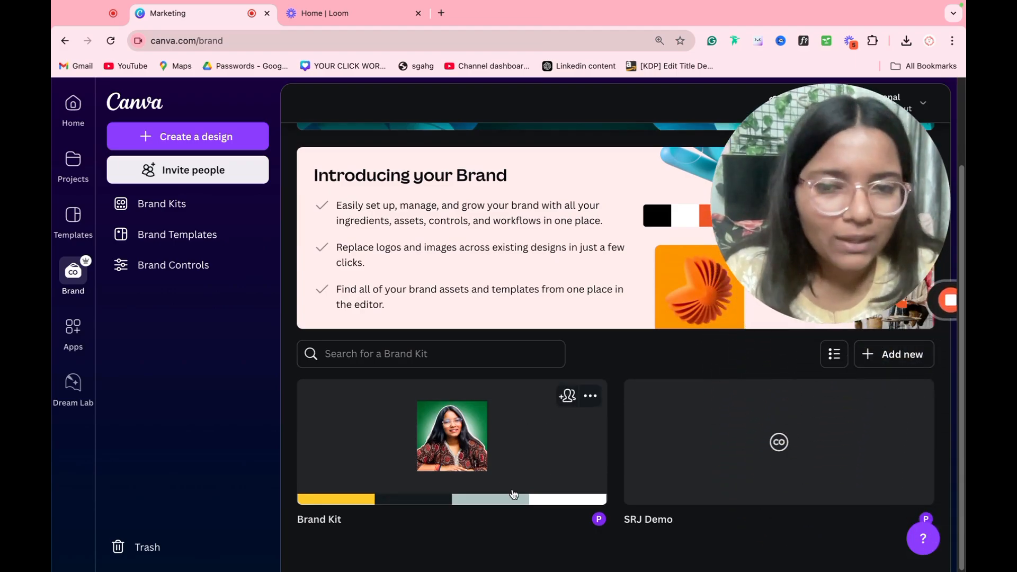
Step: Create a new brand kit named DEMO
{"action": "left_click", "coordinate": [904, 363]}
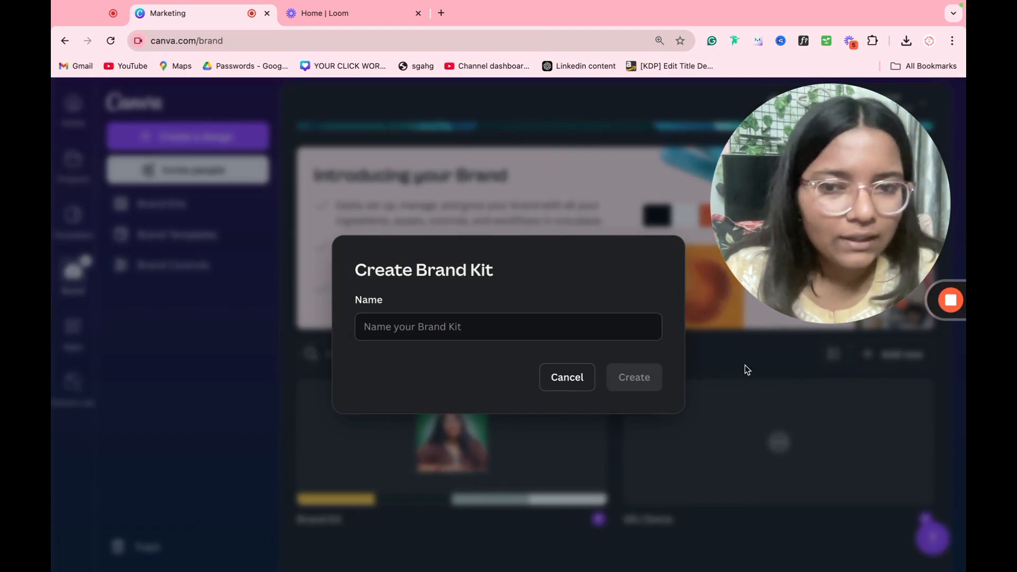
{"action": "left_click", "coordinate": [450, 330]}
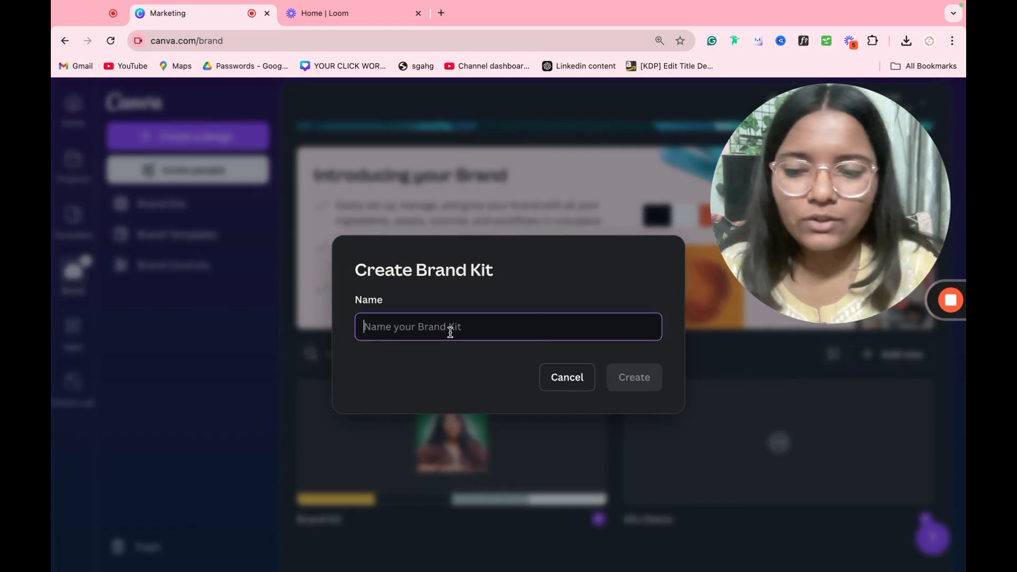
{"action": "type", "text": "DEMO"}
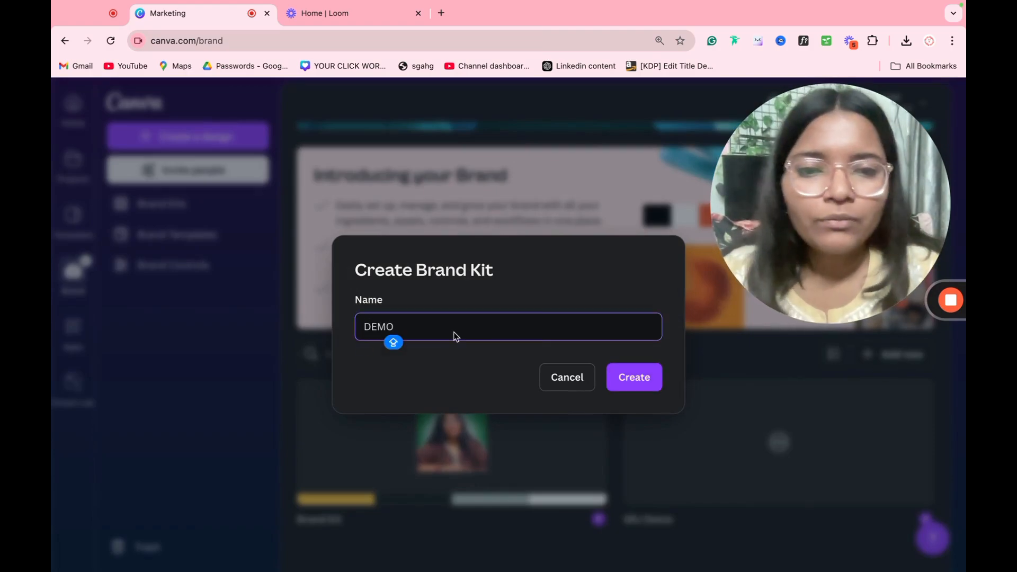
{"action": "left_click", "coordinate": [622, 372]}
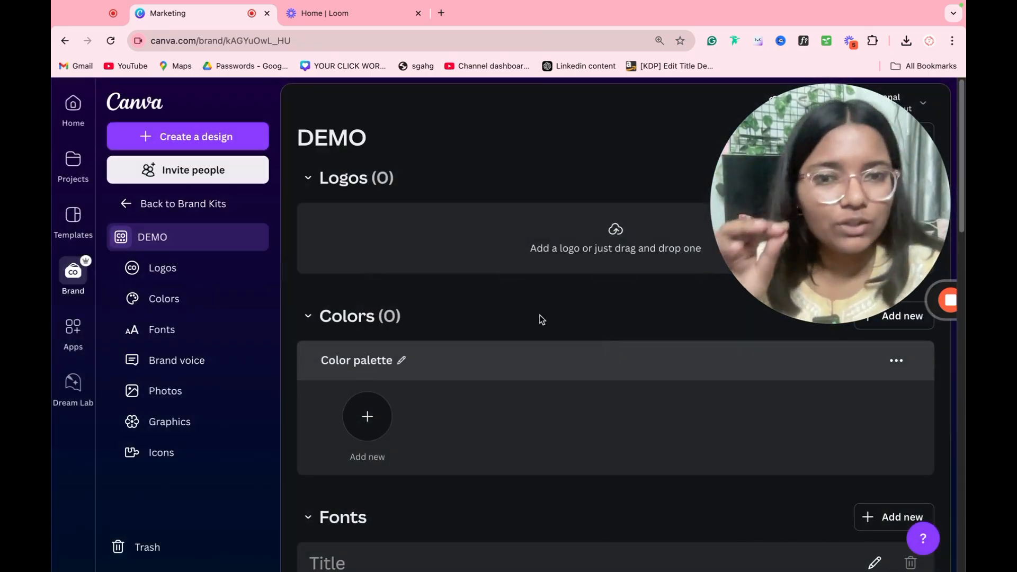
Step: Upload the red image as the kit's logo, yielding colours #da4a25 and #9dafb3
{"action": "left_click", "coordinate": [621, 249]}
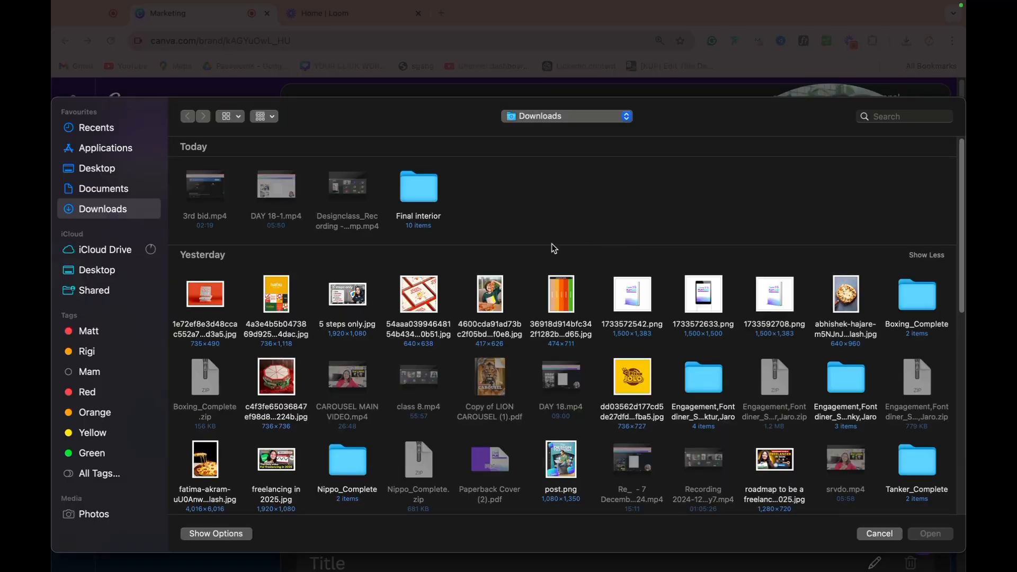
{"action": "double_click", "coordinate": [227, 294]}
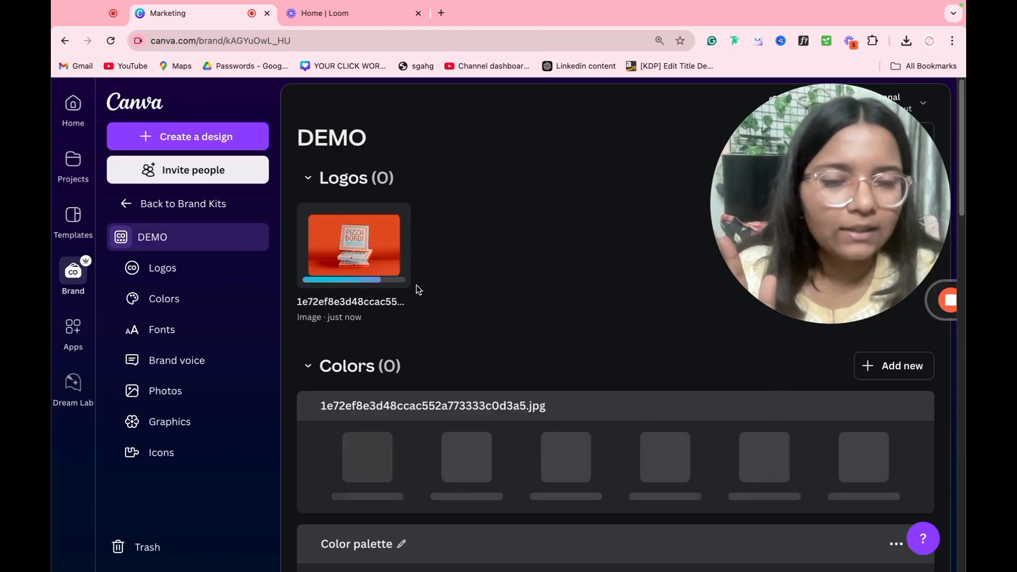
{"action": "scroll", "coordinate": [417, 289], "scroll_direction": "down", "scroll_amount": 3}
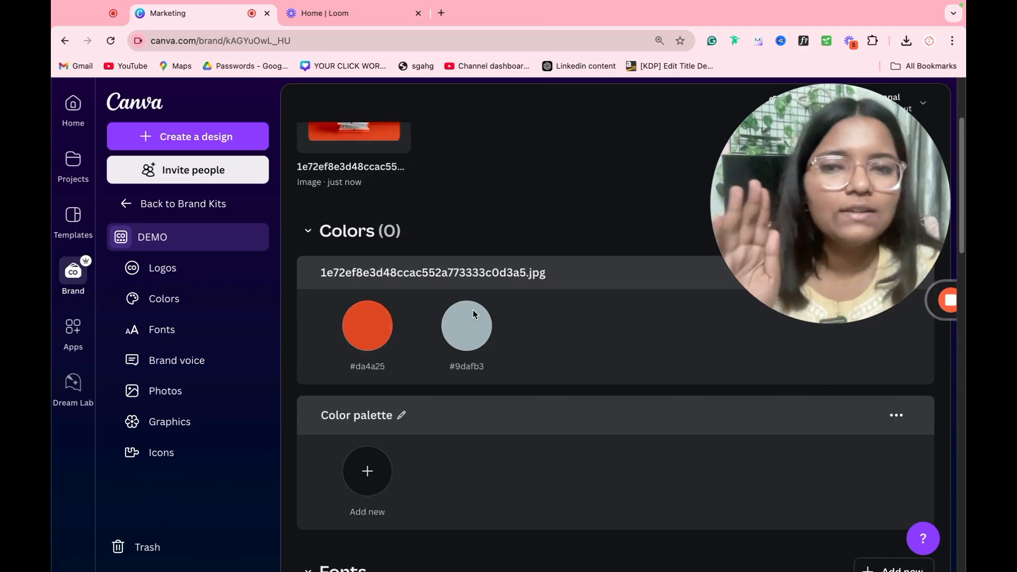
{"action": "scroll", "coordinate": [477, 296], "scroll_direction": "up", "scroll_amount": 2}
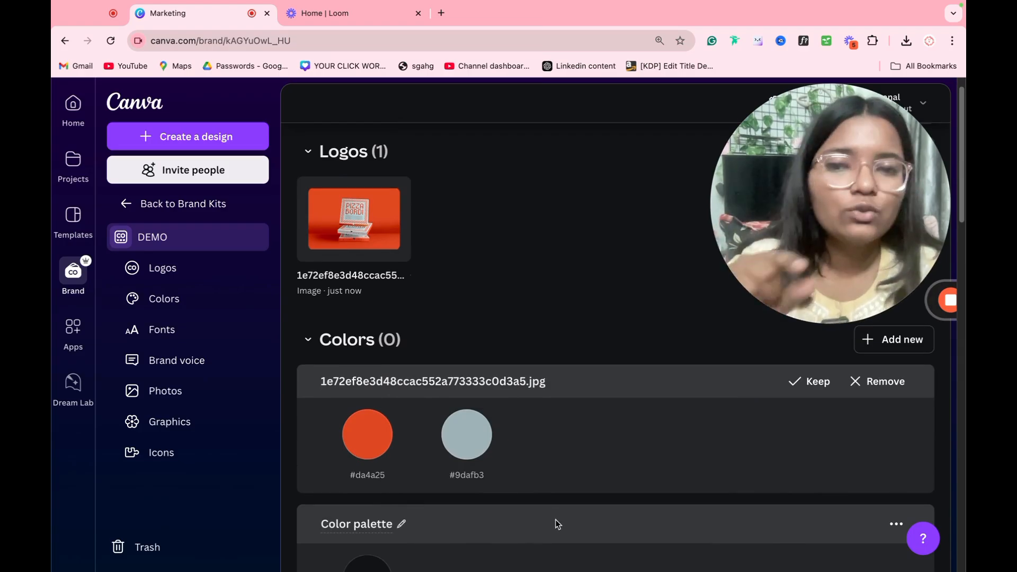
{"action": "scroll", "coordinate": [476, 454], "scroll_direction": "down", "scroll_amount": 7}
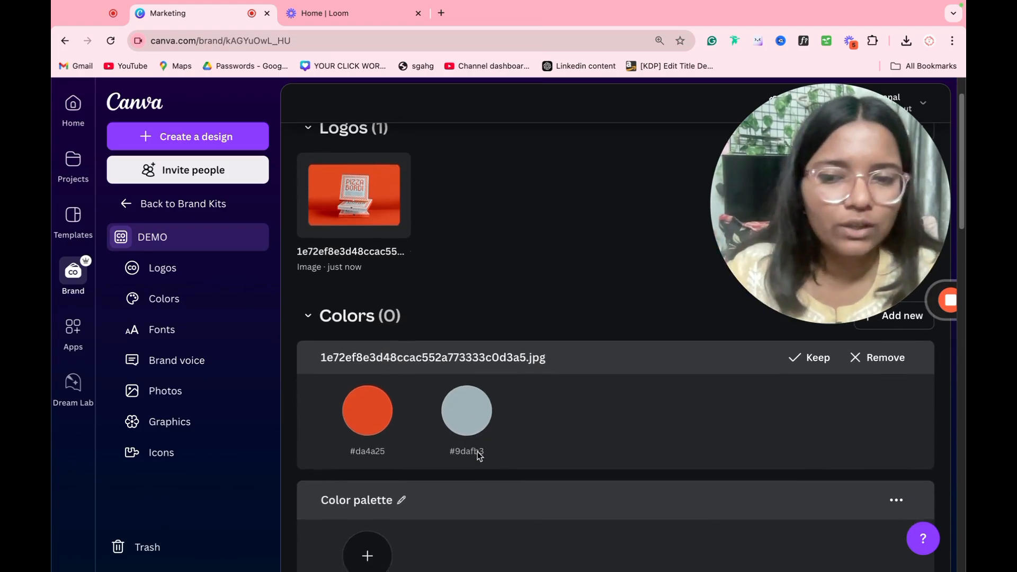
Step: Add a new deep brown colour to the DEMO brand palette
{"action": "scroll", "coordinate": [477, 454], "scroll_direction": "up", "scroll_amount": 7}
{"action": "scroll", "coordinate": [466, 460], "scroll_direction": "down", "scroll_amount": 1}
{"action": "scroll", "coordinate": [466, 466], "scroll_direction": "down", "scroll_amount": 2}
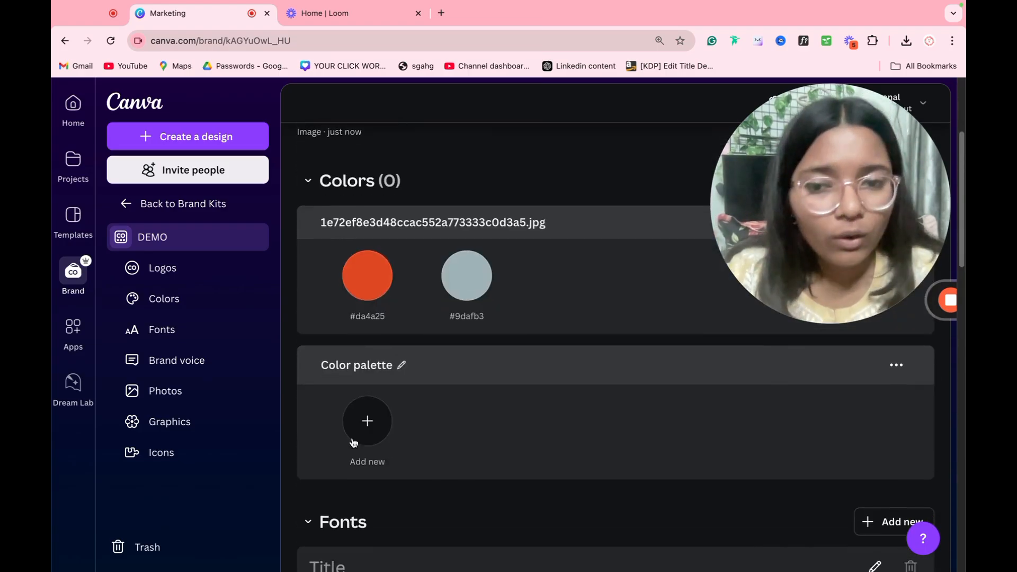
{"action": "left_click", "coordinate": [386, 436]}
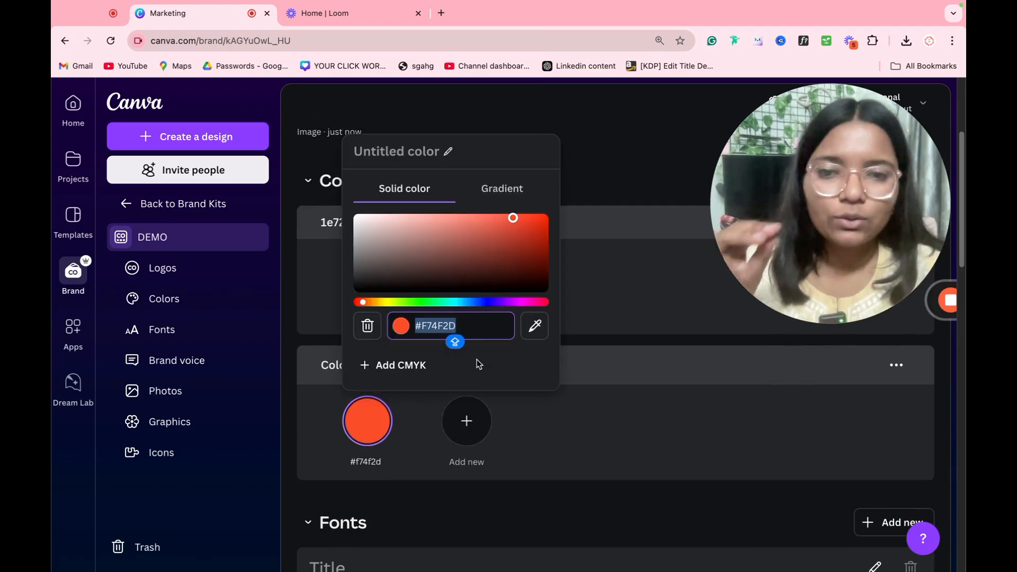
{"action": "left_click_drag", "start_coordinate": [504, 261], "coordinate": [483, 255]}
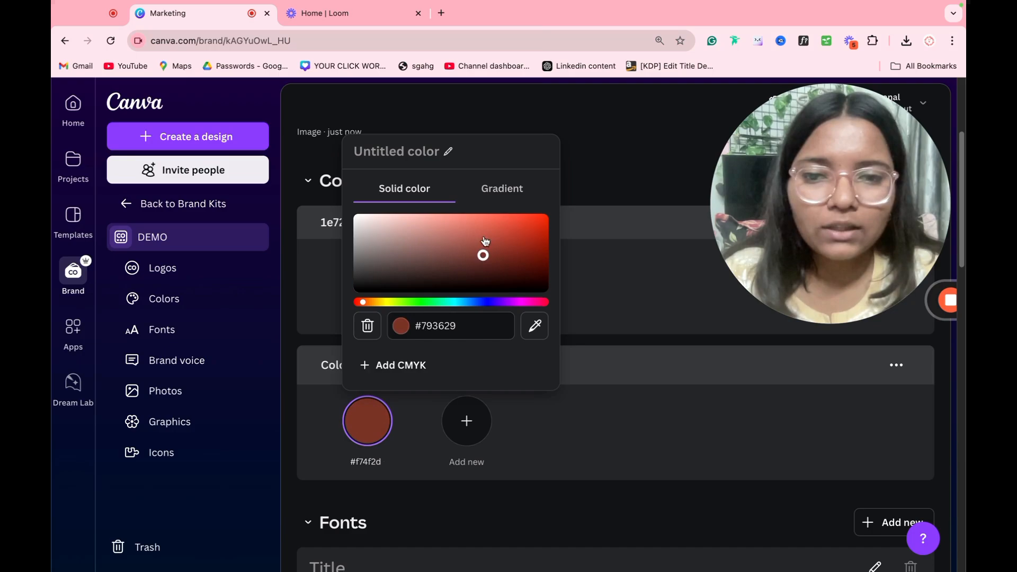
Step: Turn that colour into a gradient using the fifth style, #793629 to pink
{"action": "left_click", "coordinate": [509, 203]}
{"action": "left_click", "coordinate": [453, 363]}
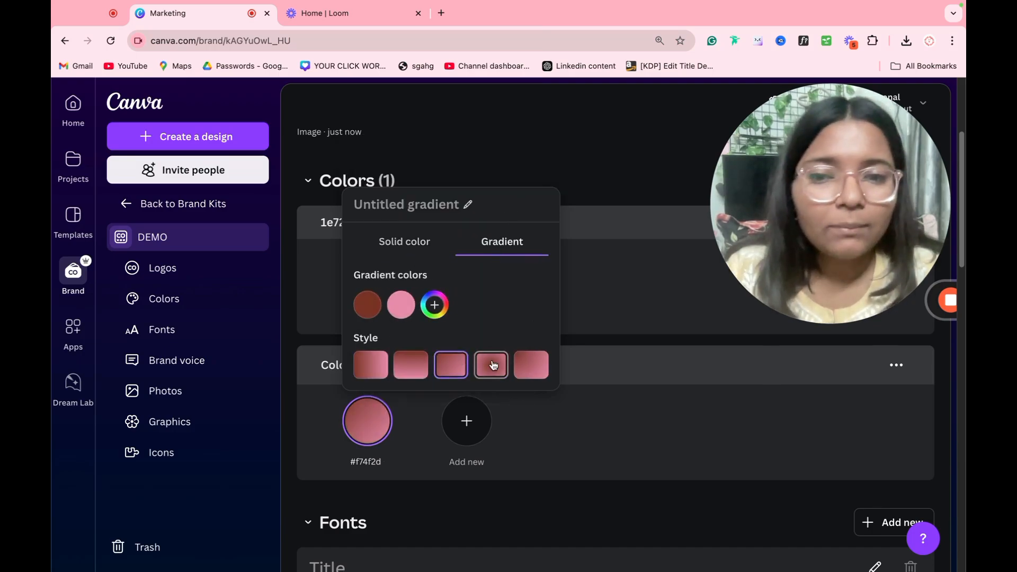
{"action": "left_click", "coordinate": [492, 364]}
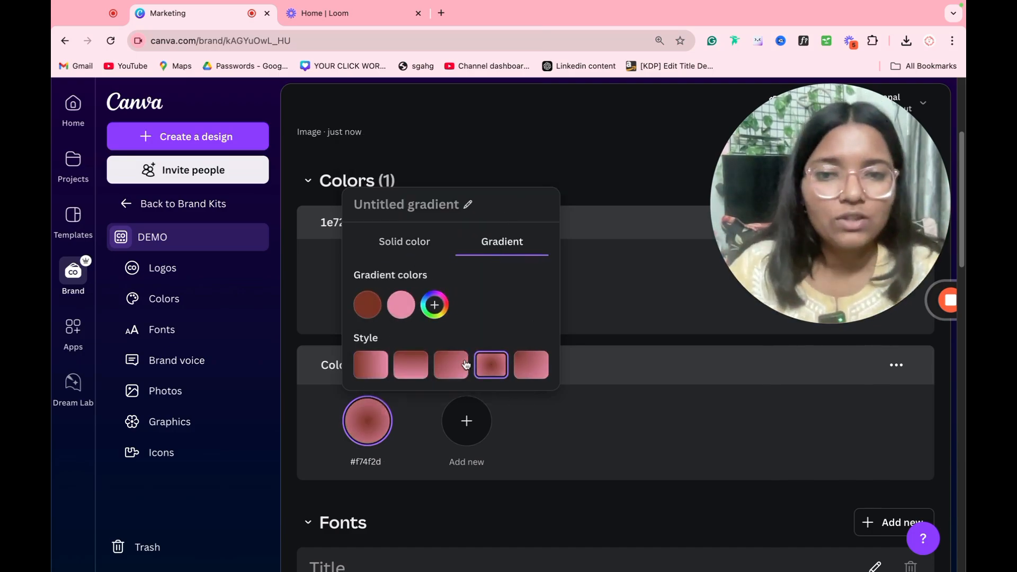
{"action": "left_click", "coordinate": [411, 370]}
{"action": "left_click", "coordinate": [452, 370]}
{"action": "left_click", "coordinate": [490, 372]}
{"action": "left_click", "coordinate": [545, 372]}
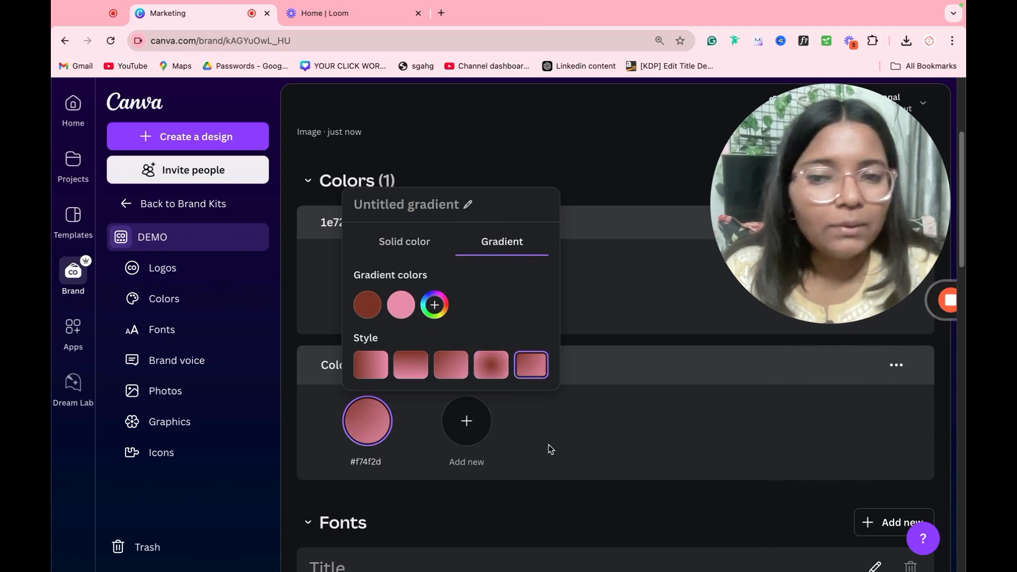
{"action": "left_click", "coordinate": [606, 415]}
{"action": "scroll", "coordinate": [531, 398], "scroll_direction": "down", "scroll_amount": 5}
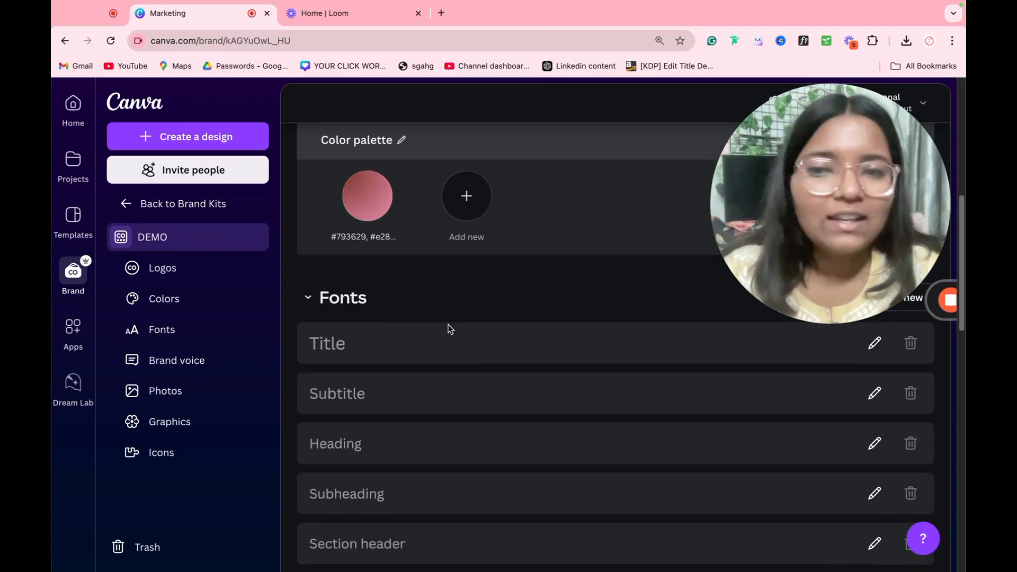
{"action": "scroll", "coordinate": [544, 318], "scroll_direction": "down", "scroll_amount": 1}
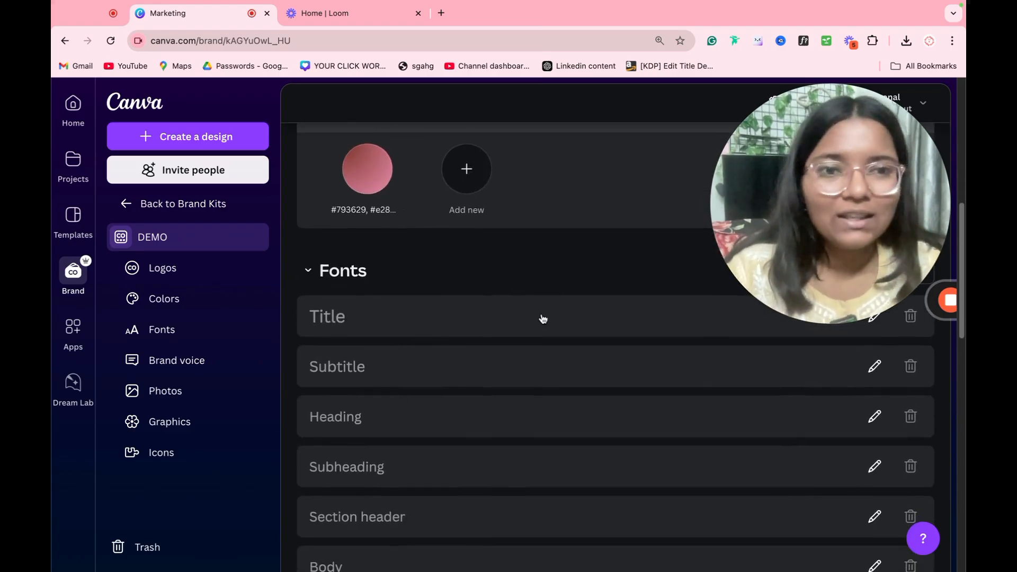
{"action": "left_click", "coordinate": [391, 315]}
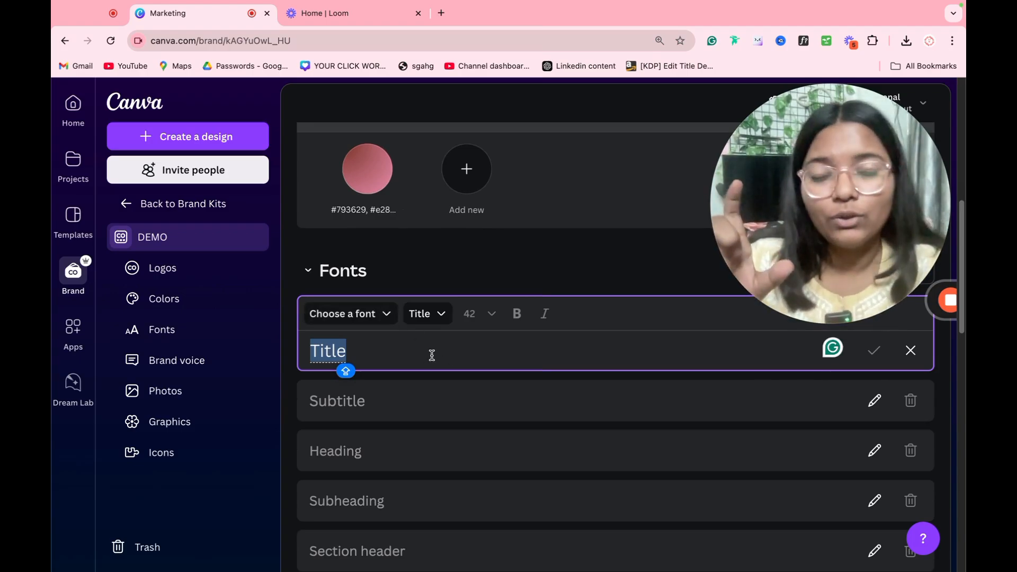
{"action": "left_click", "coordinate": [424, 394]}
{"action": "scroll", "coordinate": [427, 393], "scroll_direction": "down", "scroll_amount": 4}
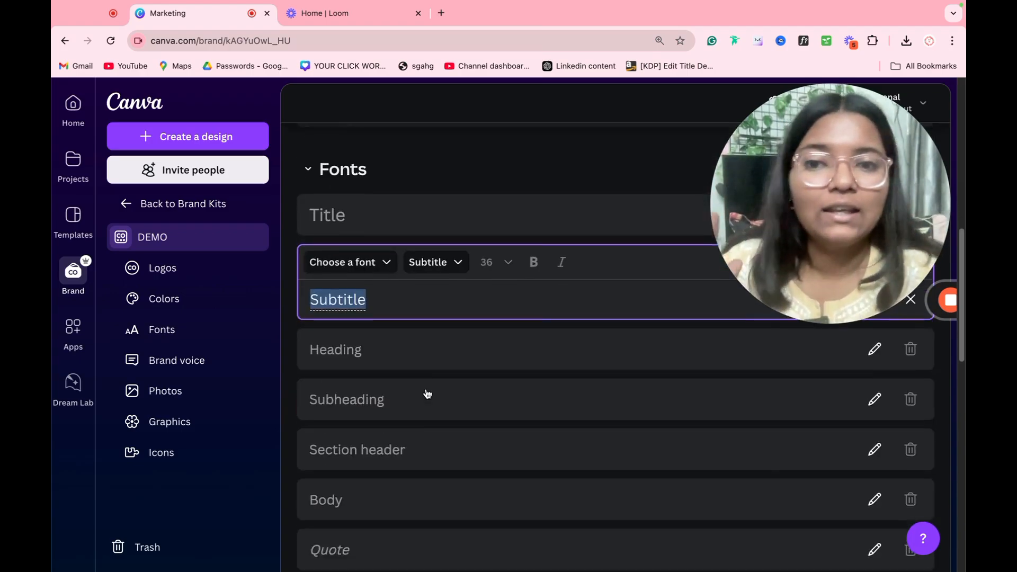
{"action": "scroll", "coordinate": [427, 394], "scroll_direction": "down", "scroll_amount": 8}
{"action": "scroll", "coordinate": [427, 391], "scroll_direction": "down", "scroll_amount": 10}
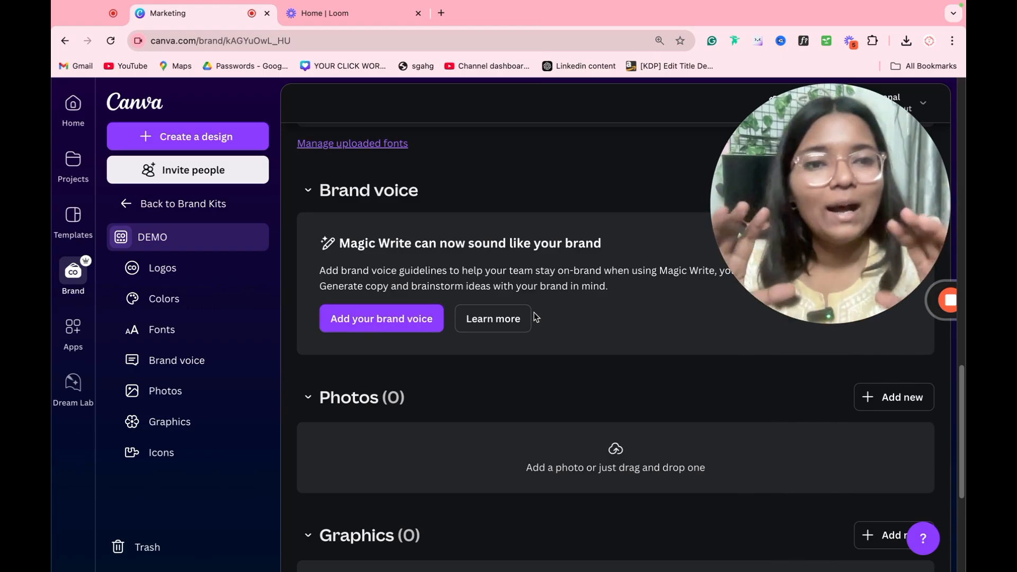
{"action": "scroll", "coordinate": [597, 360], "scroll_direction": "down", "scroll_amount": 2}
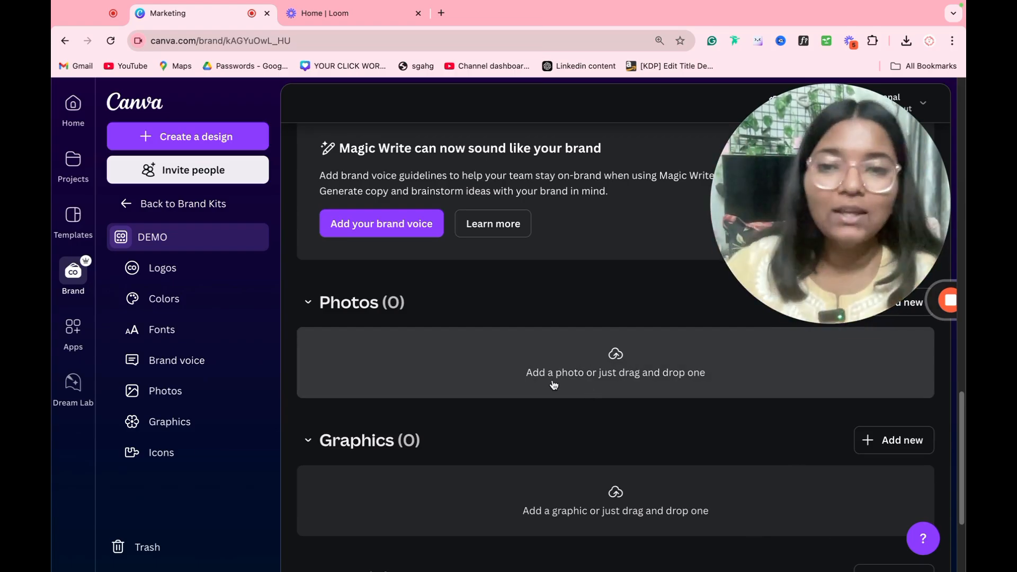
{"action": "scroll", "coordinate": [540, 395], "scroll_direction": "down", "scroll_amount": 3}
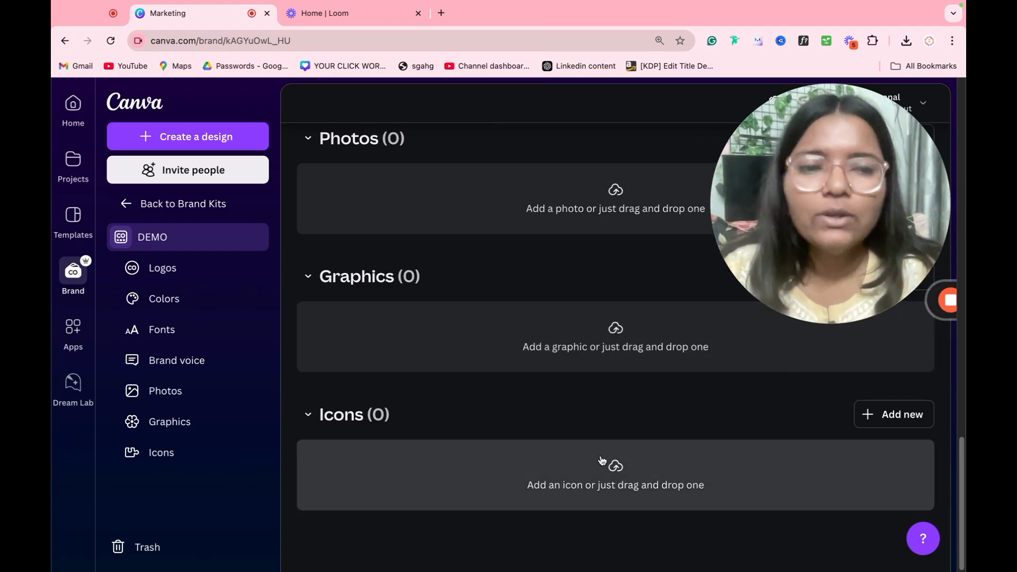
{"action": "scroll", "coordinate": [540, 438], "scroll_direction": "up", "scroll_amount": 15}
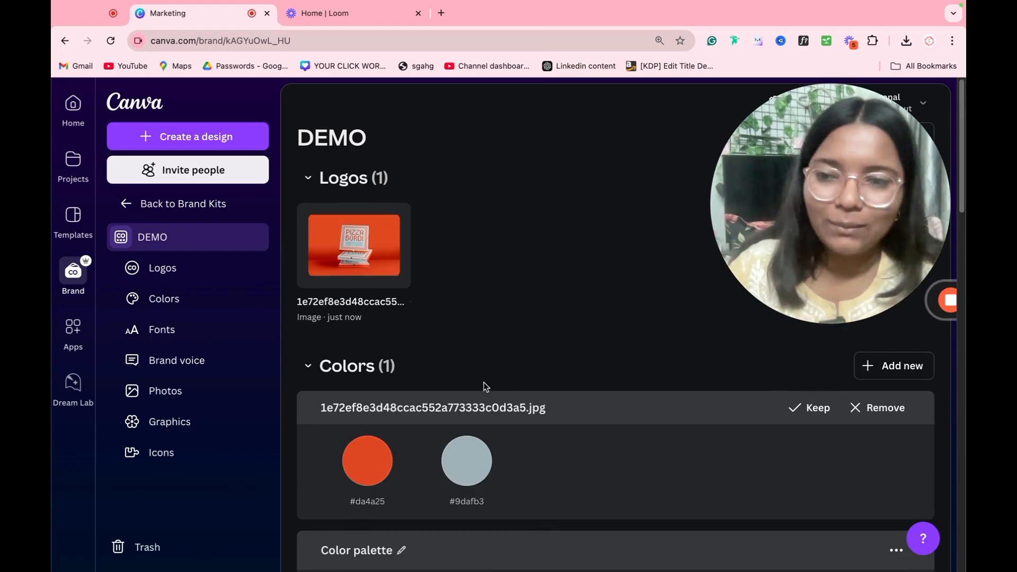
Step: Open the Apps directory and review the Donate in designs app details
{"action": "left_click", "coordinate": [74, 331]}
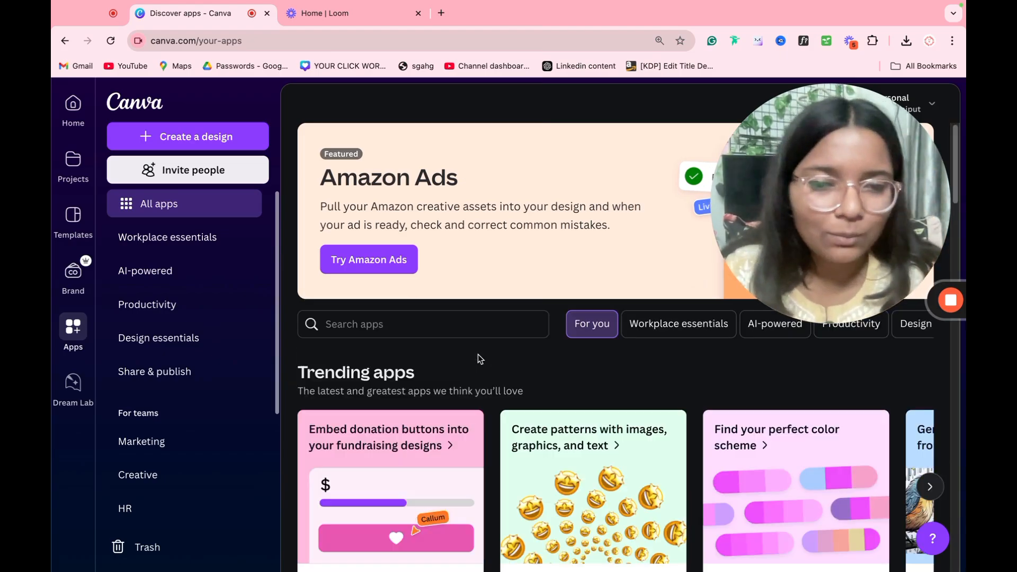
{"action": "scroll", "coordinate": [477, 354], "scroll_direction": "down", "scroll_amount": 2}
{"action": "scroll", "coordinate": [518, 352], "scroll_direction": "down", "scroll_amount": 1}
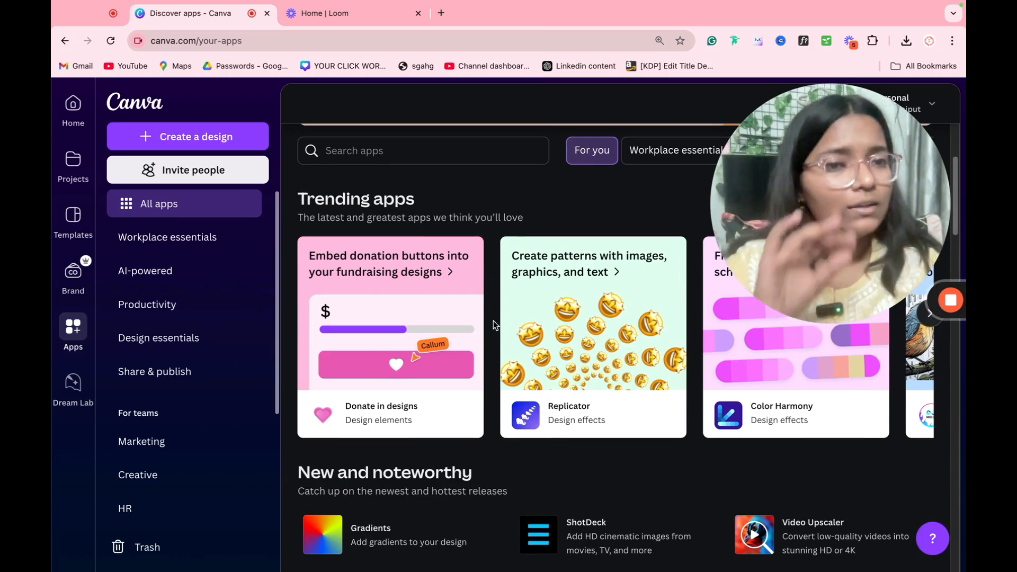
{"action": "left_click", "coordinate": [401, 352]}
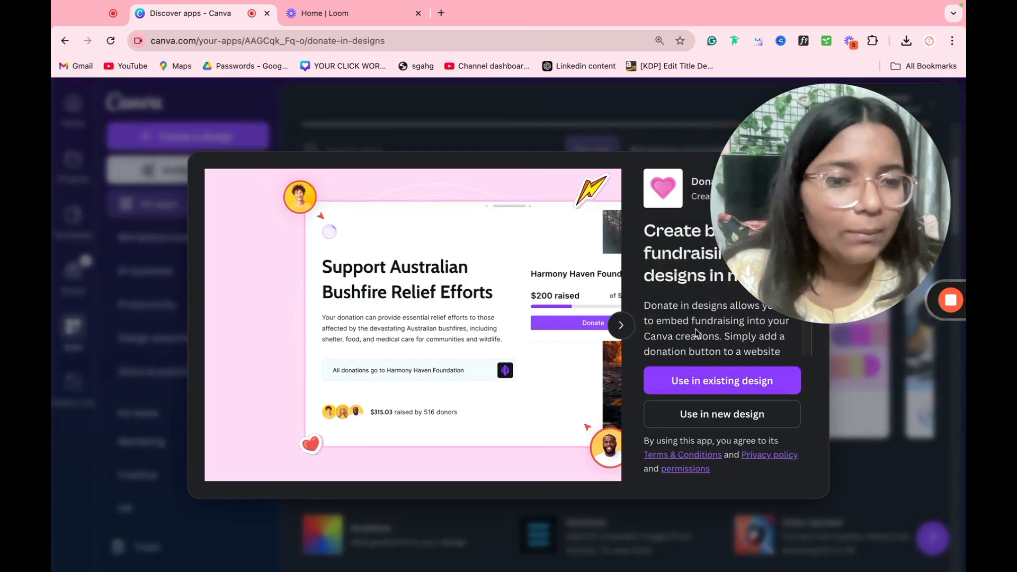
{"action": "scroll", "coordinate": [695, 333], "scroll_direction": "down", "scroll_amount": 3}
{"action": "left_click_drag", "start_coordinate": [756, 275], "coordinate": [194, 493]}
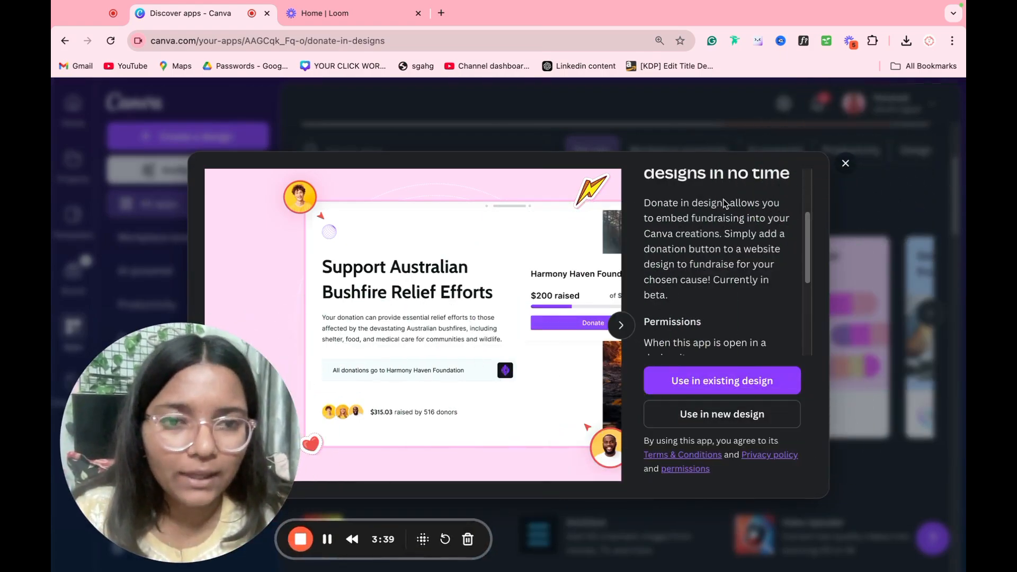
{"action": "scroll", "coordinate": [695, 226], "scroll_direction": "up", "scroll_amount": 1}
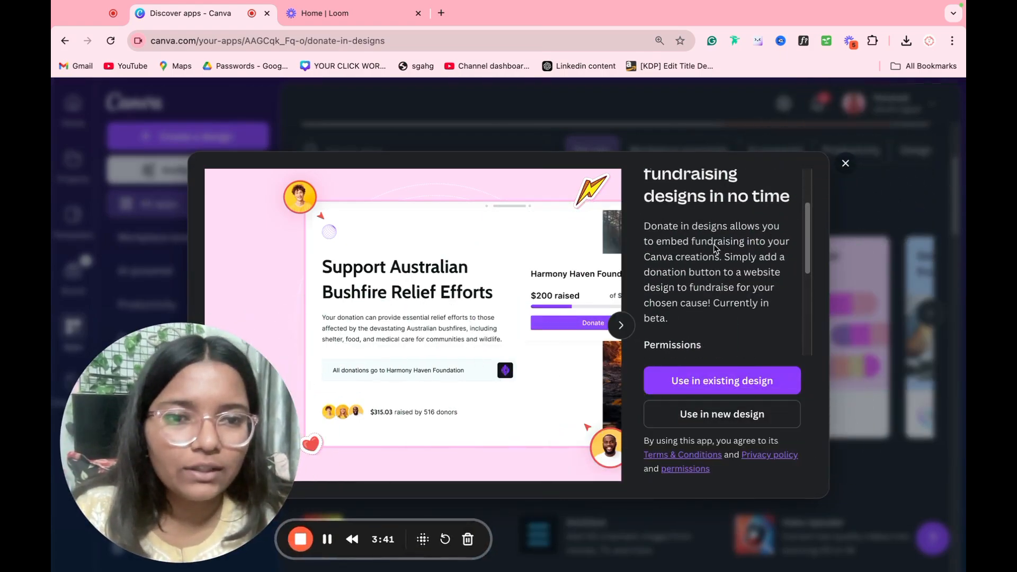
{"action": "scroll", "coordinate": [710, 302], "scroll_direction": "down", "scroll_amount": 5}
{"action": "left_click", "coordinate": [871, 295]}
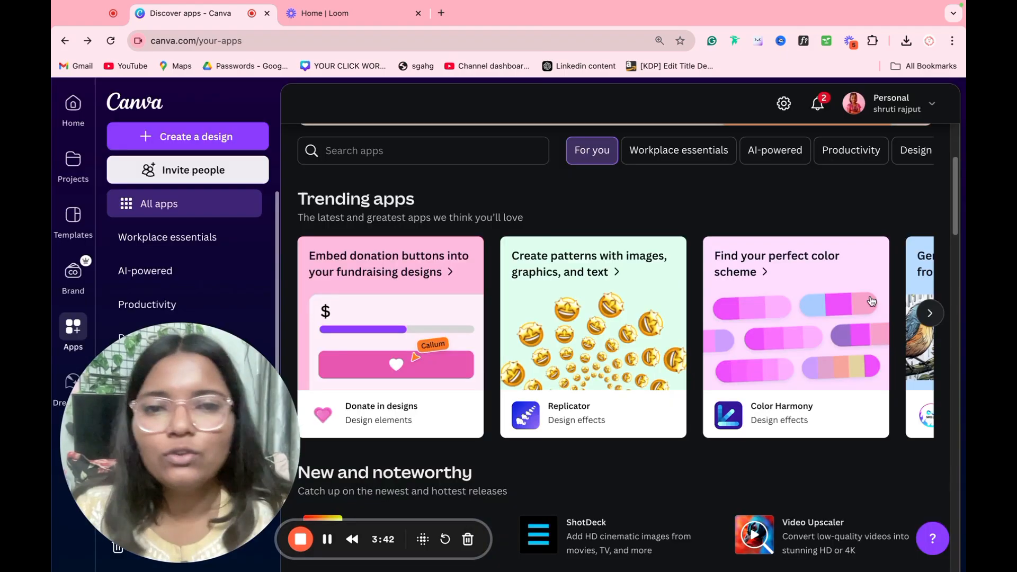
Step: Review the Color Harmony app details, then return to the trending apps list
{"action": "left_click", "coordinate": [799, 323]}
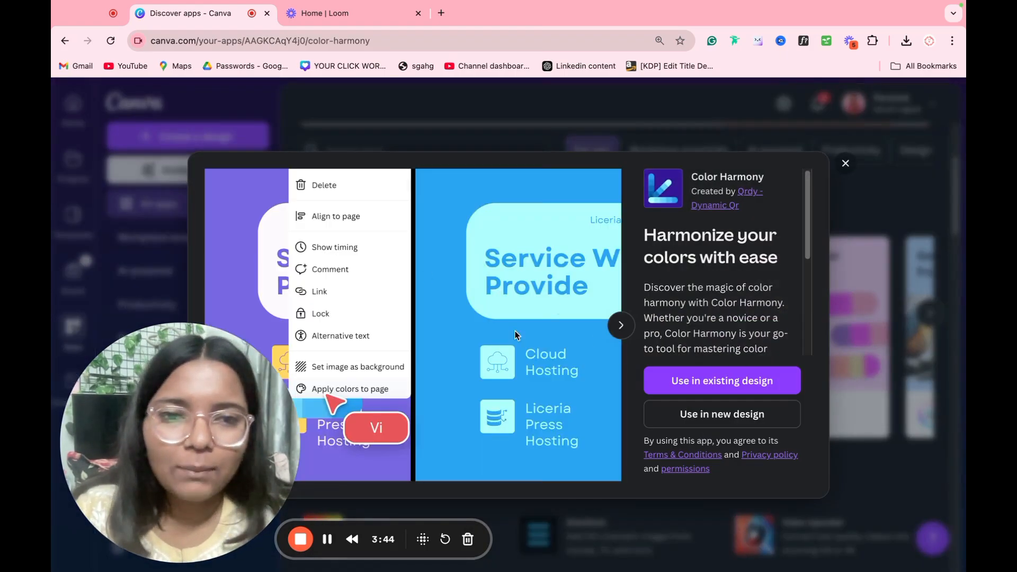
{"action": "scroll", "coordinate": [715, 301], "scroll_direction": "down", "scroll_amount": 5}
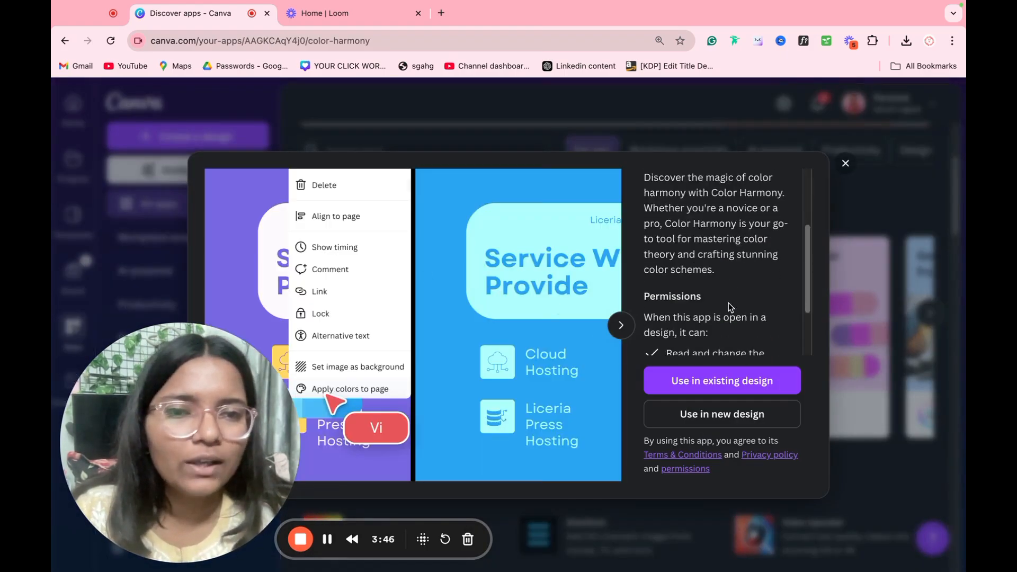
{"action": "left_click", "coordinate": [845, 163]}
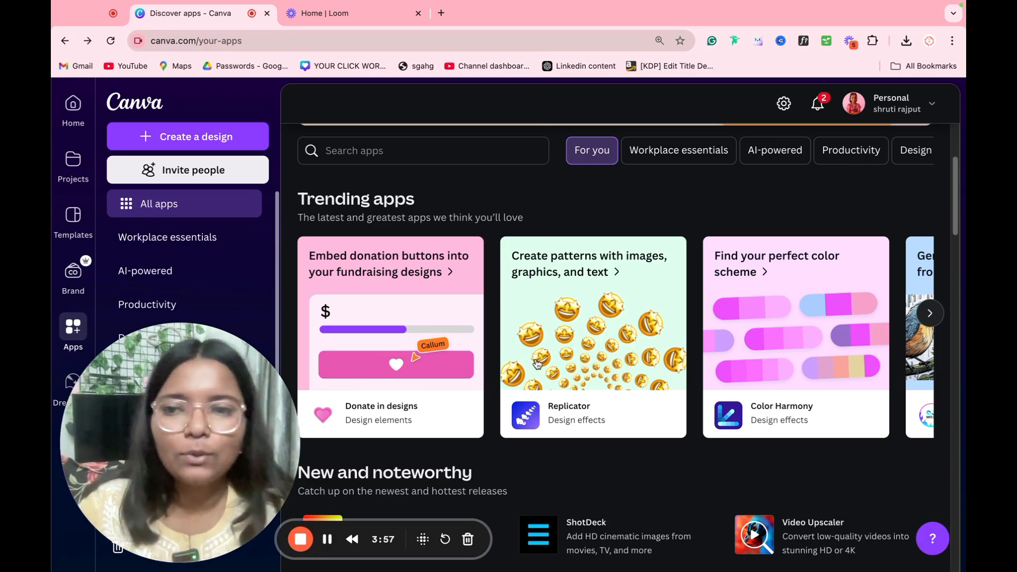
{"action": "left_click_drag", "start_coordinate": [250, 477], "coordinate": [878, 527]}
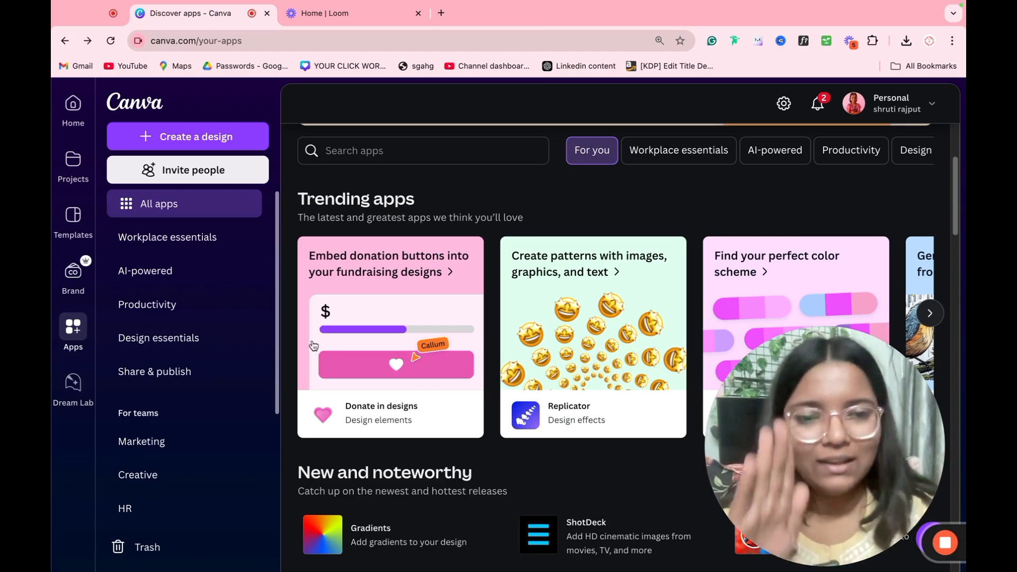
Step: In Dream Lab, write the prompt 'A girl working in a garden'
{"action": "left_click", "coordinate": [62, 388]}
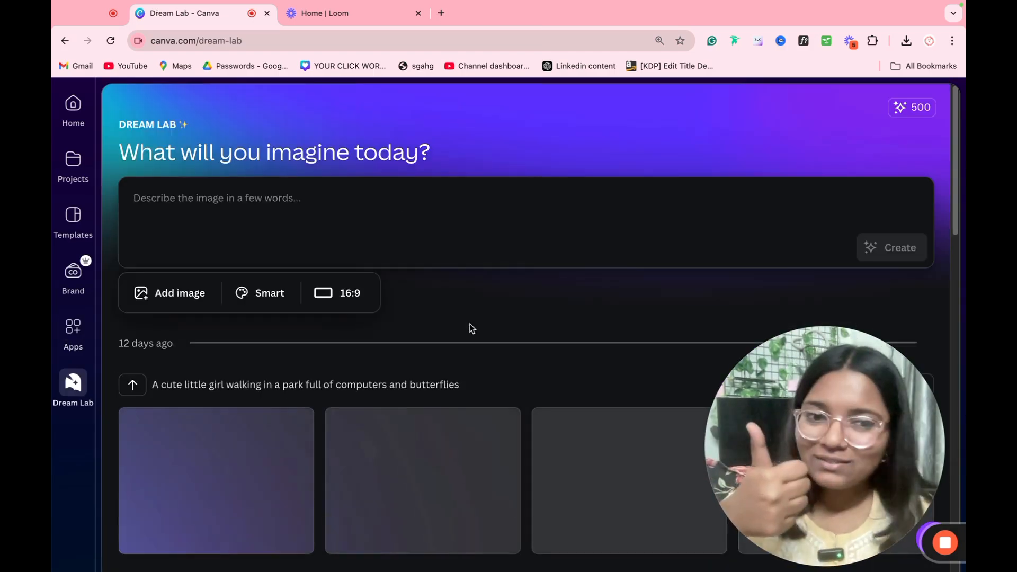
{"action": "left_click", "coordinate": [565, 230]}
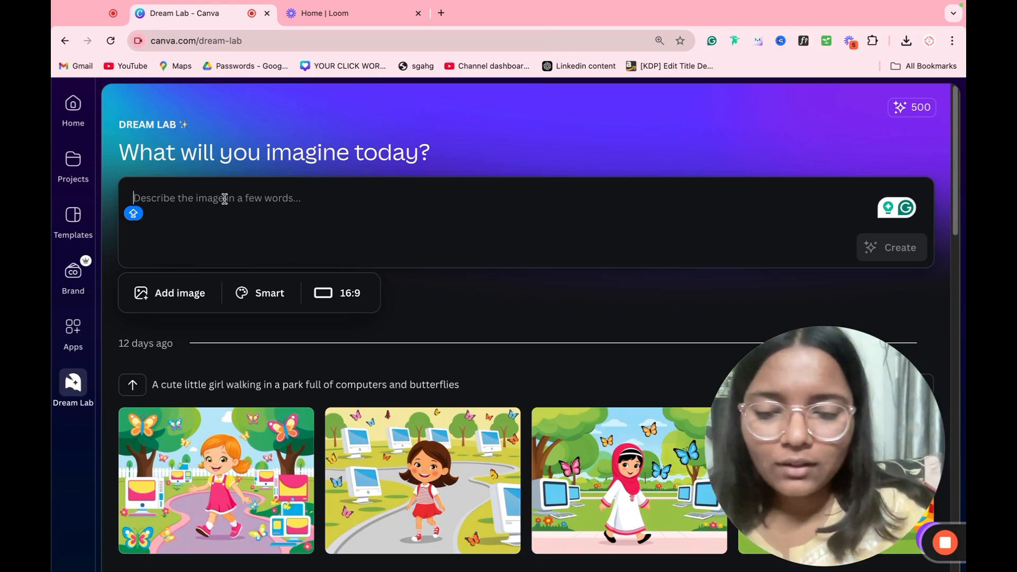
{"action": "type", "text": "A g"}
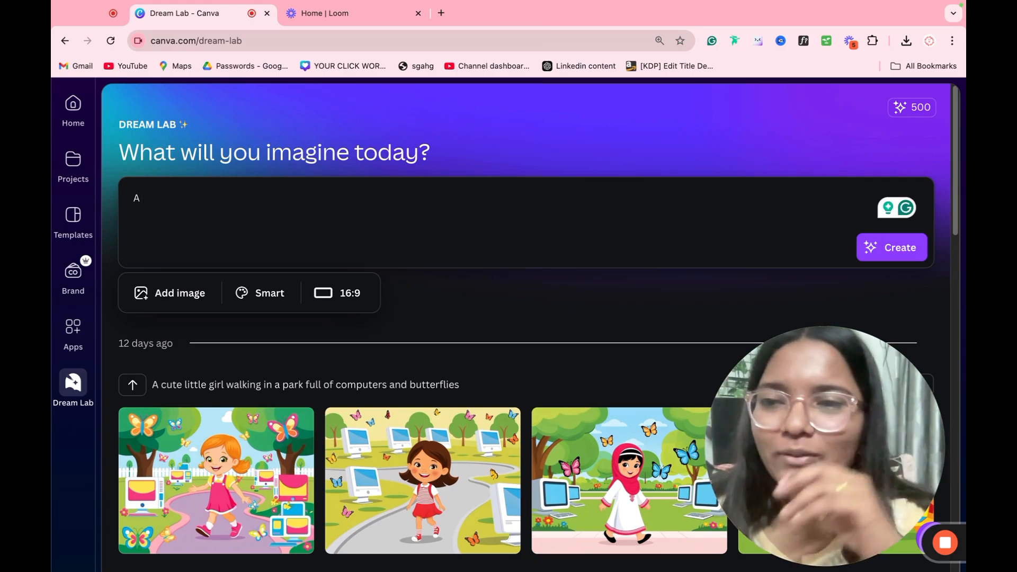
{"action": "type", "text": "girl working o"}
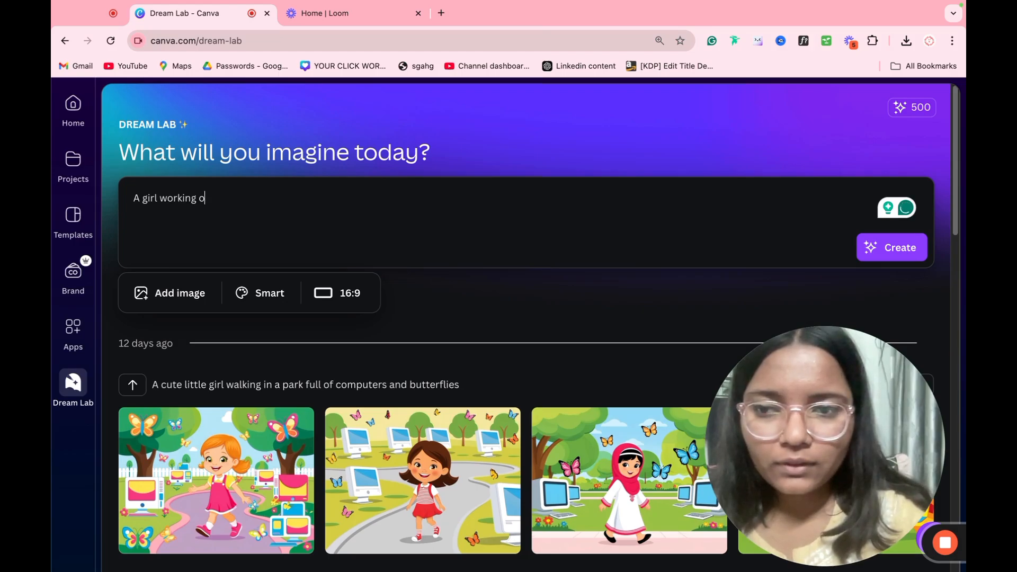
{"action": "key", "text": "BackSpace"}
{"action": "type", "text": "in garden"}
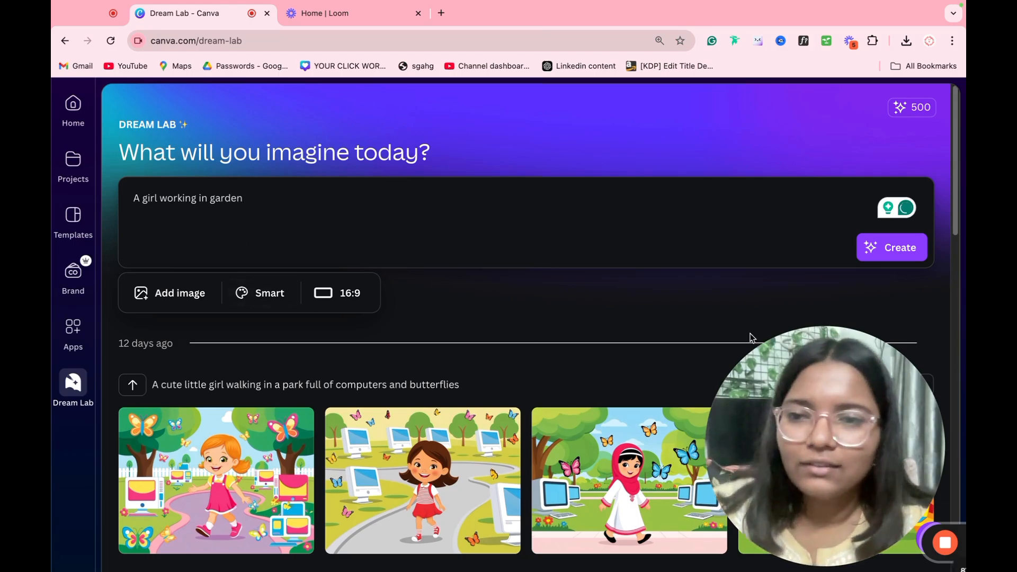
{"action": "left_click", "coordinate": [204, 294]}
{"action": "mouse_move", "coordinate": [232, 200]}
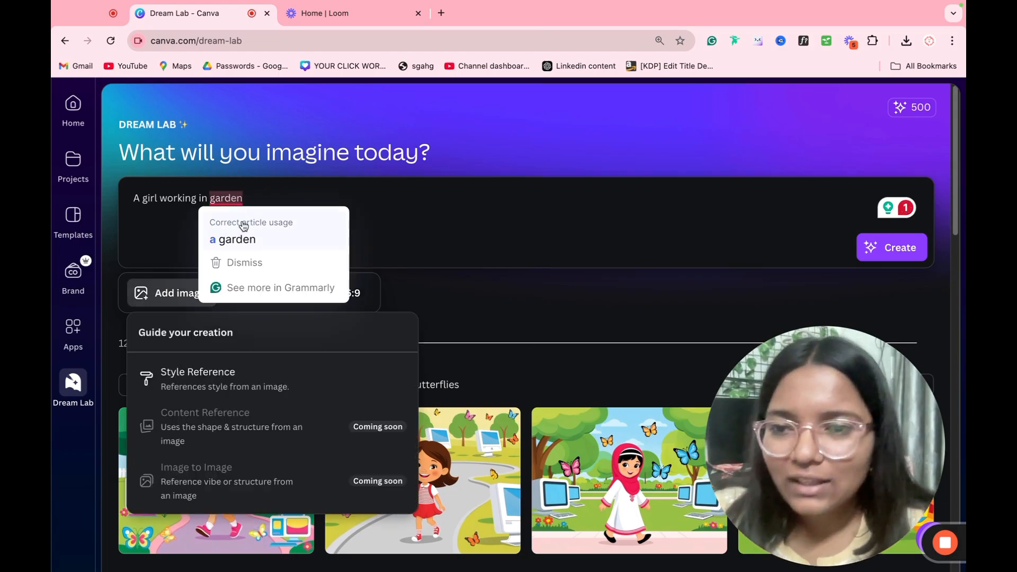
{"action": "left_click", "coordinate": [228, 248]}
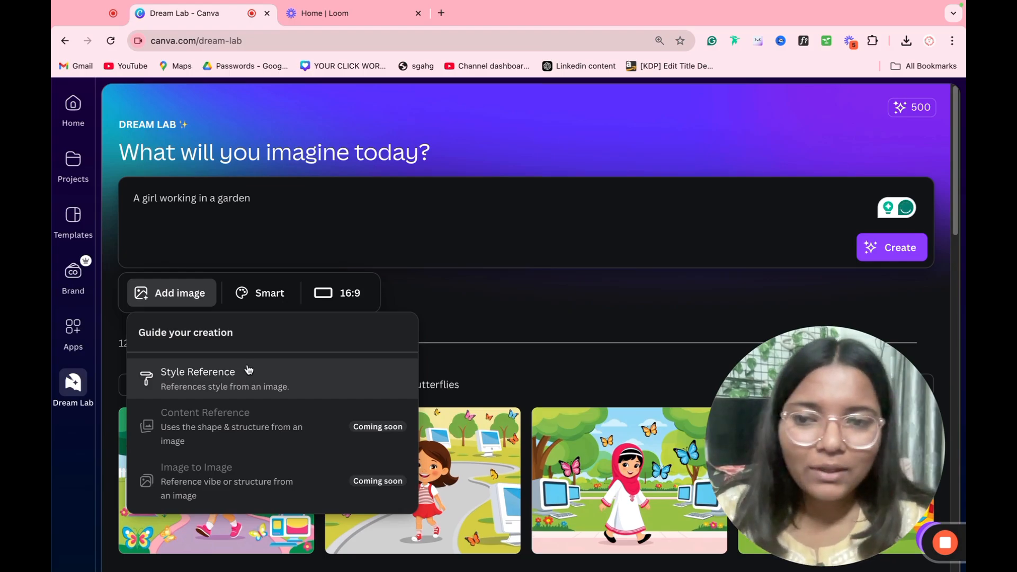
Step: Choose the Cinematic style and a square 1:1 aspect ratio
{"action": "left_click", "coordinate": [259, 295]}
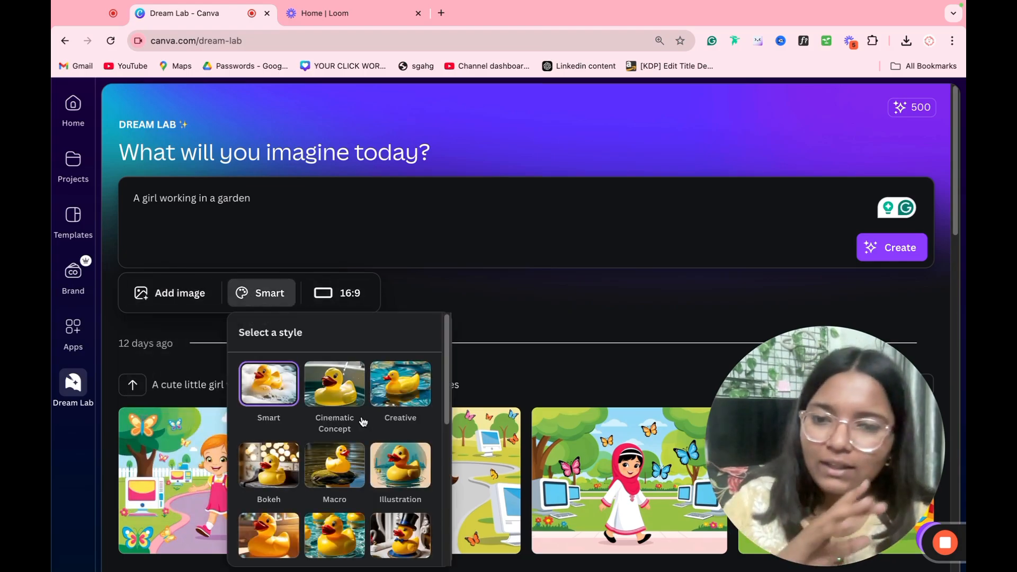
{"action": "scroll", "coordinate": [364, 422], "scroll_direction": "down", "scroll_amount": 6}
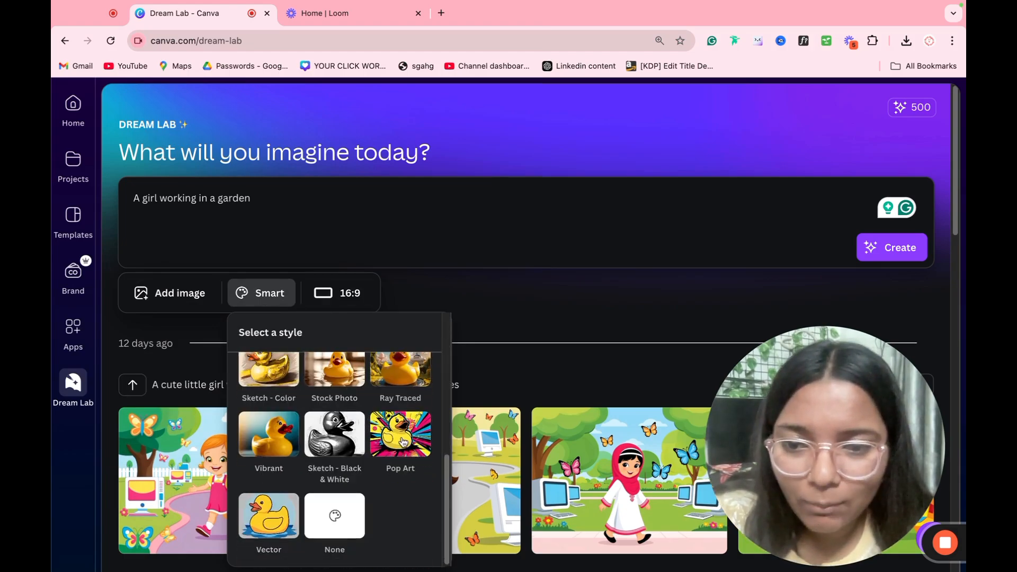
{"action": "scroll", "coordinate": [251, 517], "scroll_direction": "up", "scroll_amount": 4}
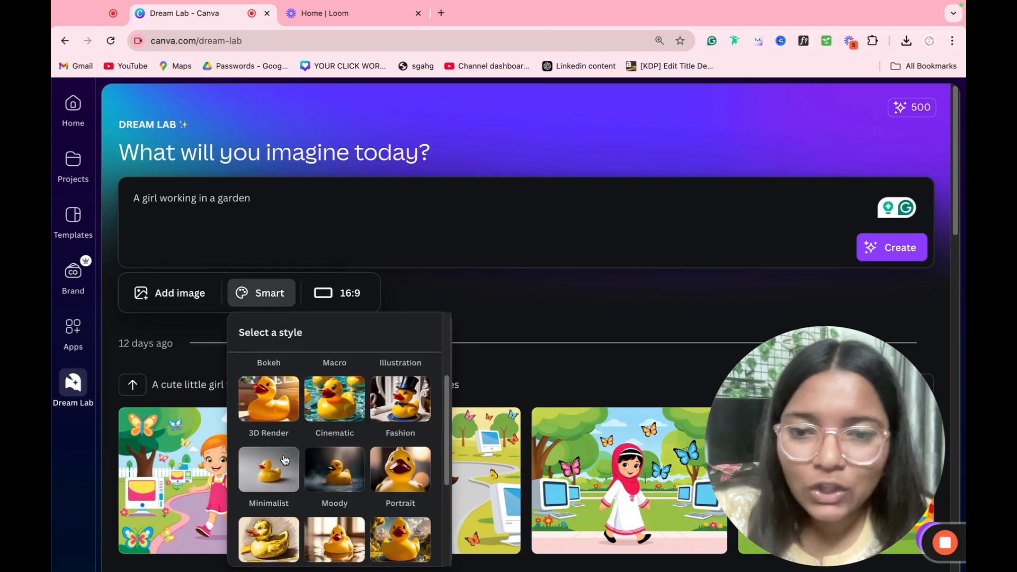
{"action": "left_click", "coordinate": [350, 424]}
{"action": "left_click", "coordinate": [379, 299]}
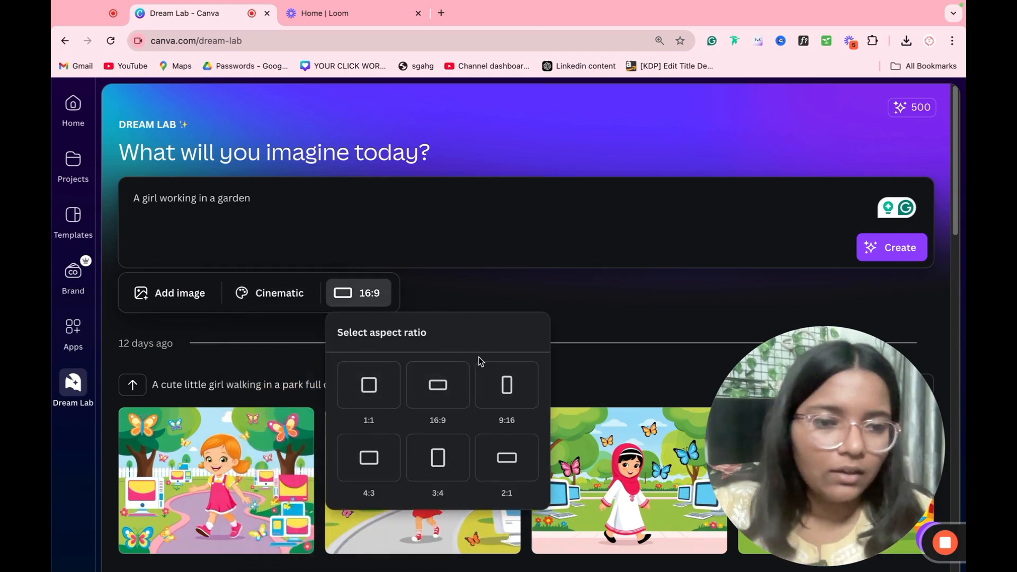
{"action": "left_click", "coordinate": [381, 405]}
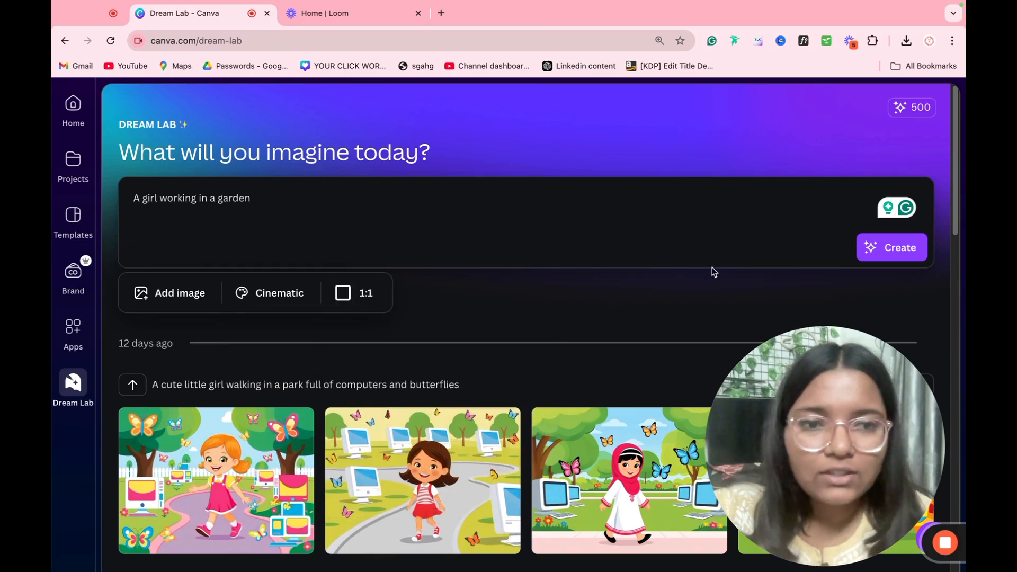
Step: Generate four square images of a girl working in a garden, then go back to Home
{"action": "left_click", "coordinate": [899, 255]}
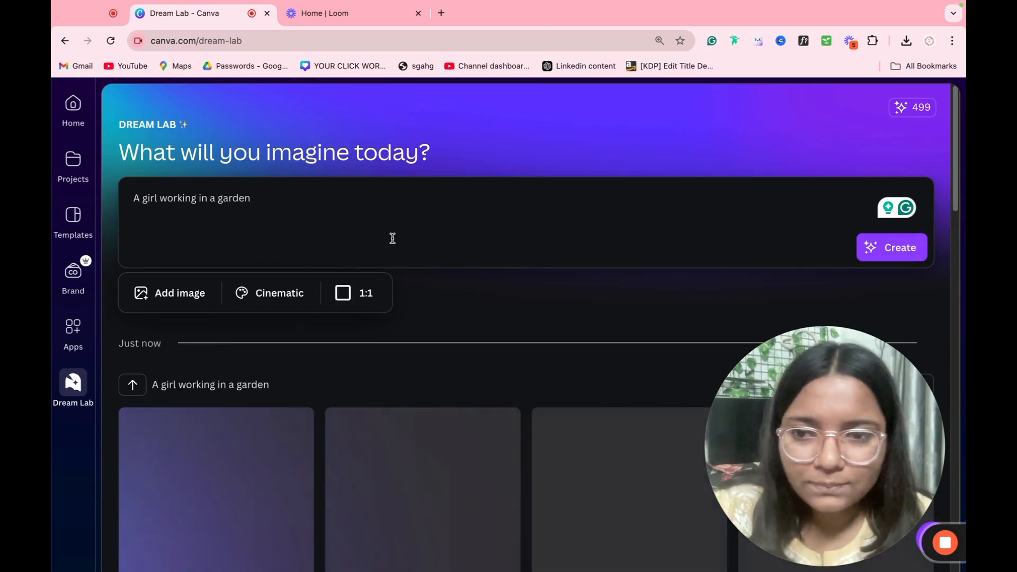
{"action": "scroll", "coordinate": [392, 237], "scroll_direction": "down", "scroll_amount": 5}
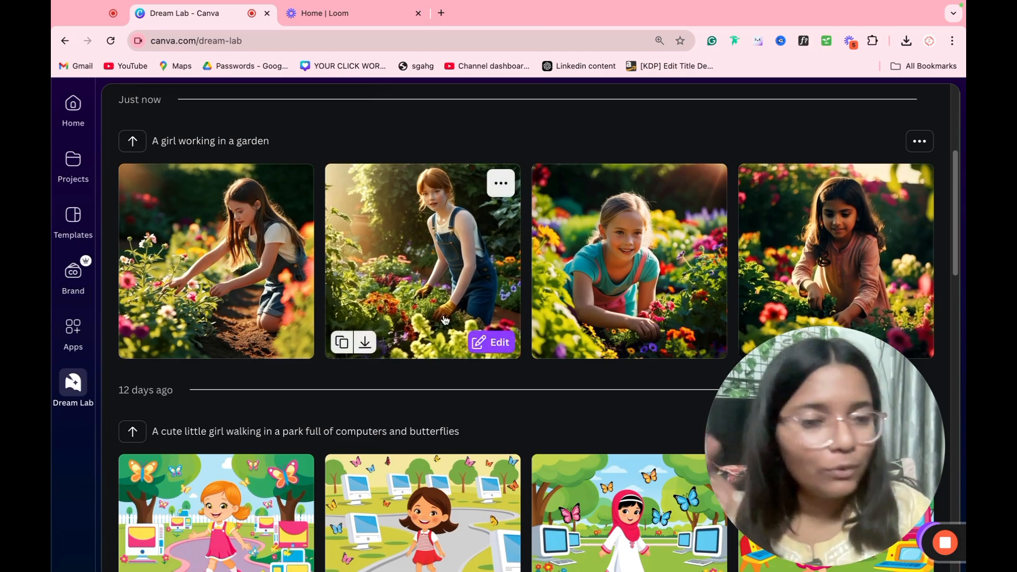
{"action": "mouse_move", "coordinate": [490, 340]}
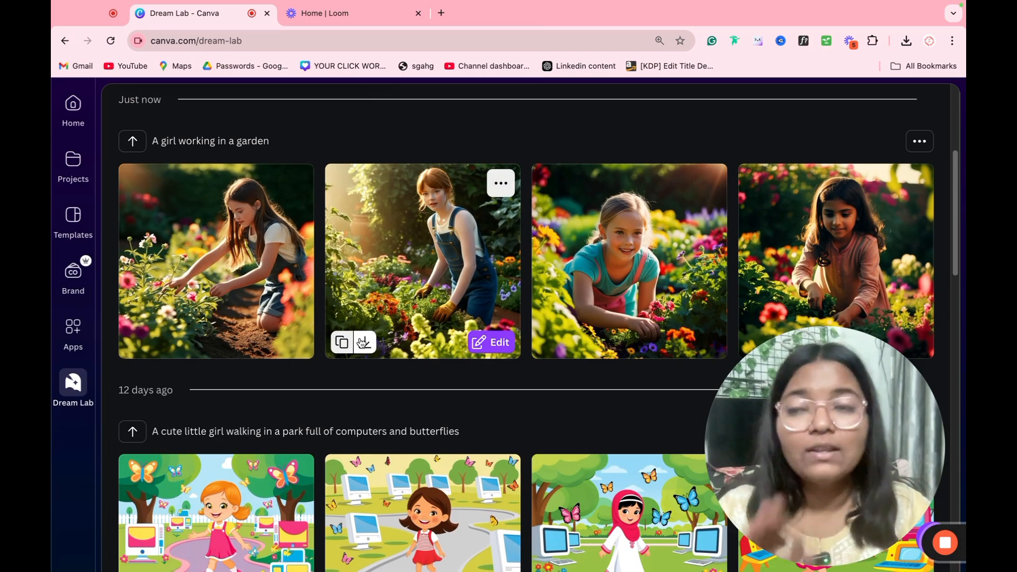
{"action": "scroll", "coordinate": [341, 357], "scroll_direction": "up", "scroll_amount": 5}
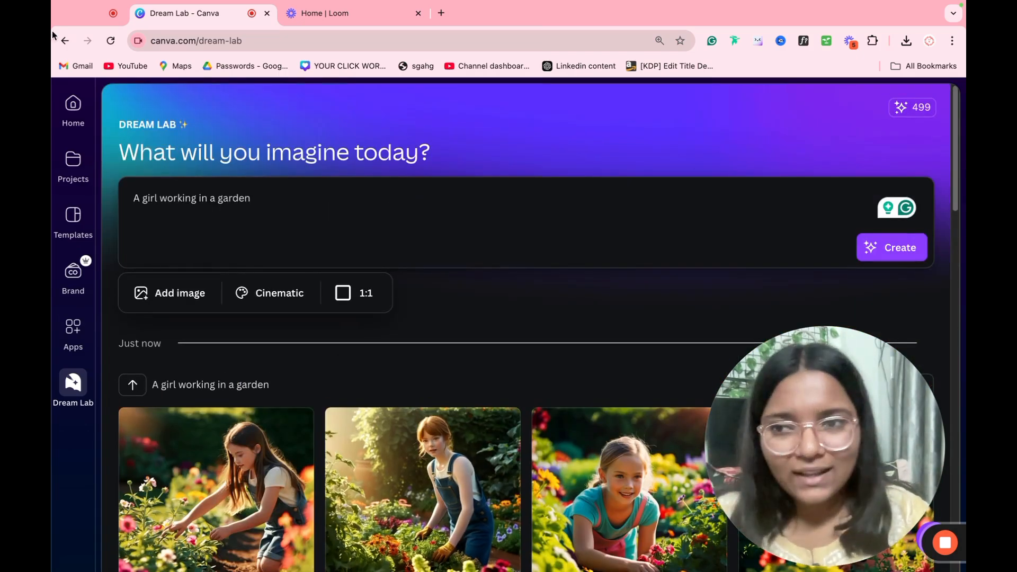
{"action": "left_click", "coordinate": [61, 104]}
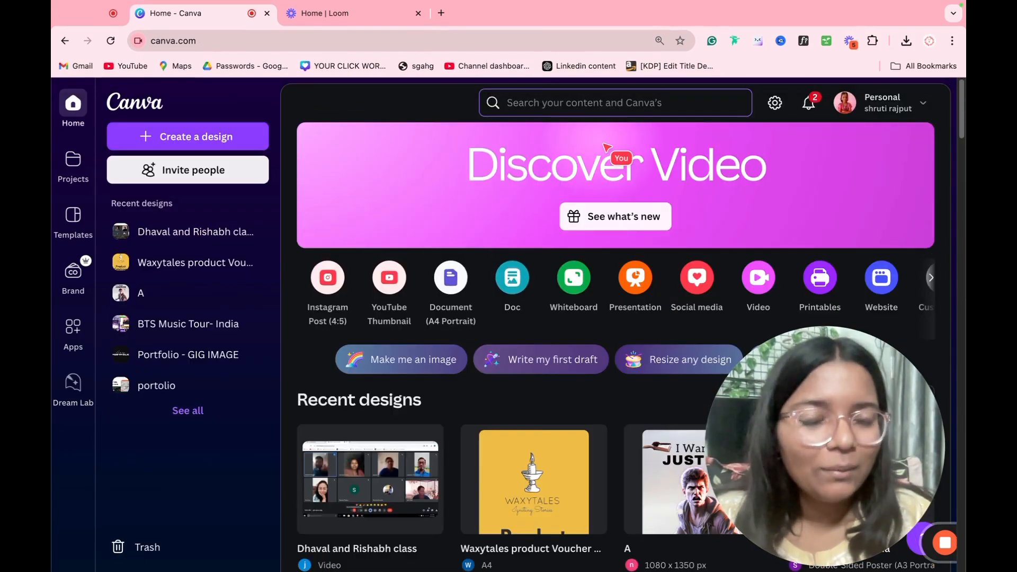
Step: Start a 4:5 Instagram post (1080 x 1350 px), title it DEMO, and select the blank page
{"action": "left_click", "coordinate": [321, 279]}
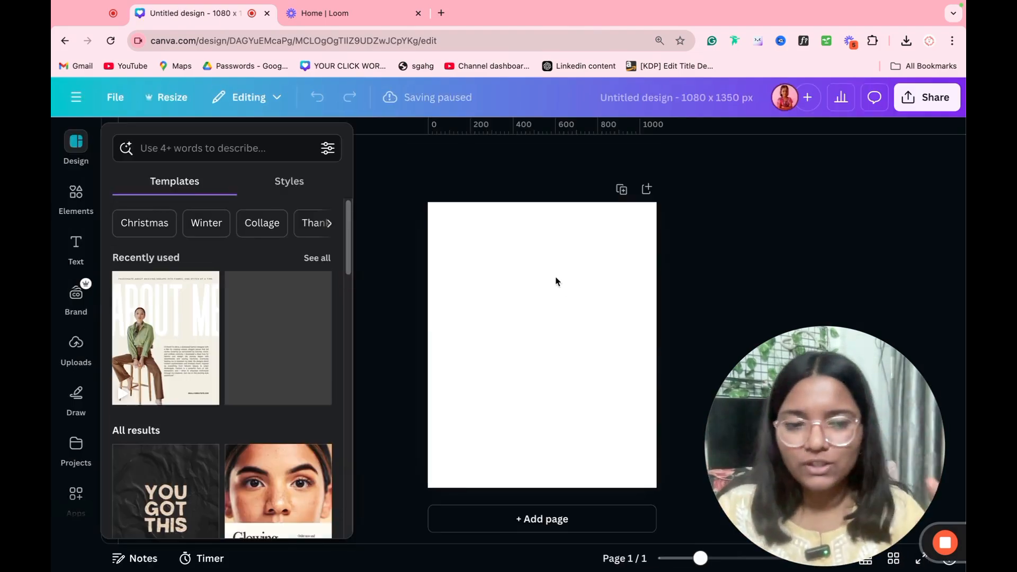
{"action": "left_click", "coordinate": [647, 101]}
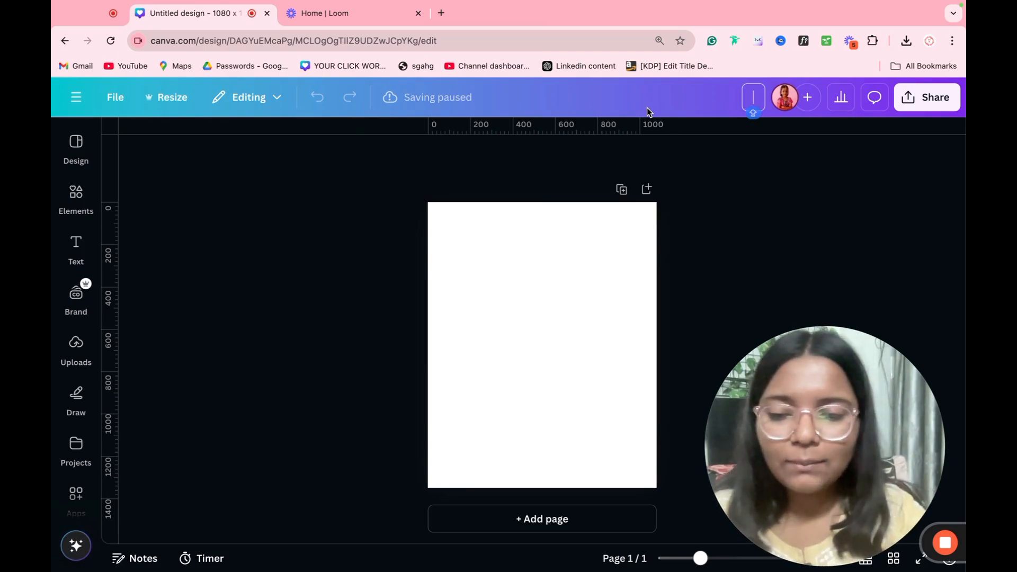
{"action": "type", "text": "DEMO"}
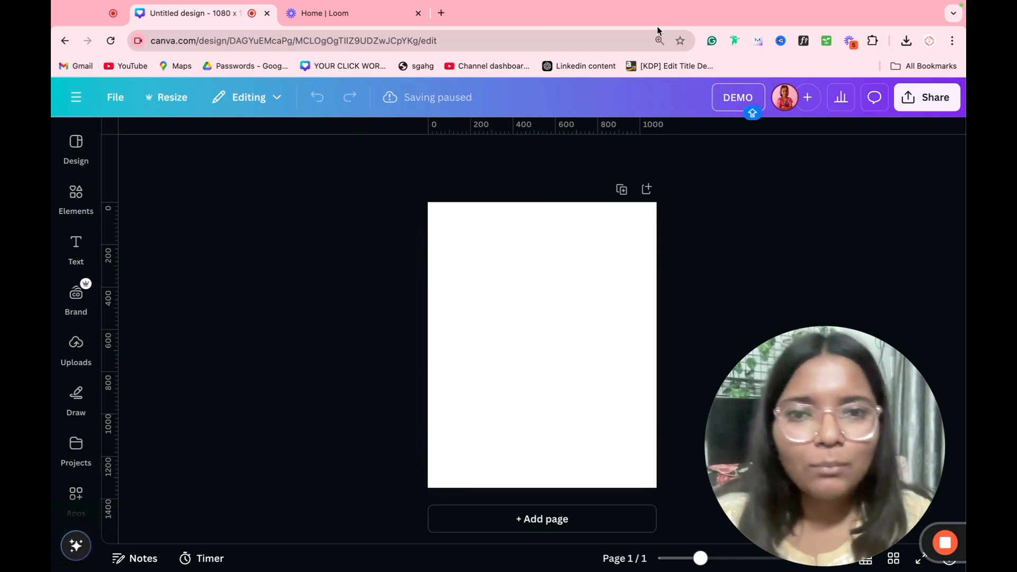
{"action": "left_click", "coordinate": [485, 174]}
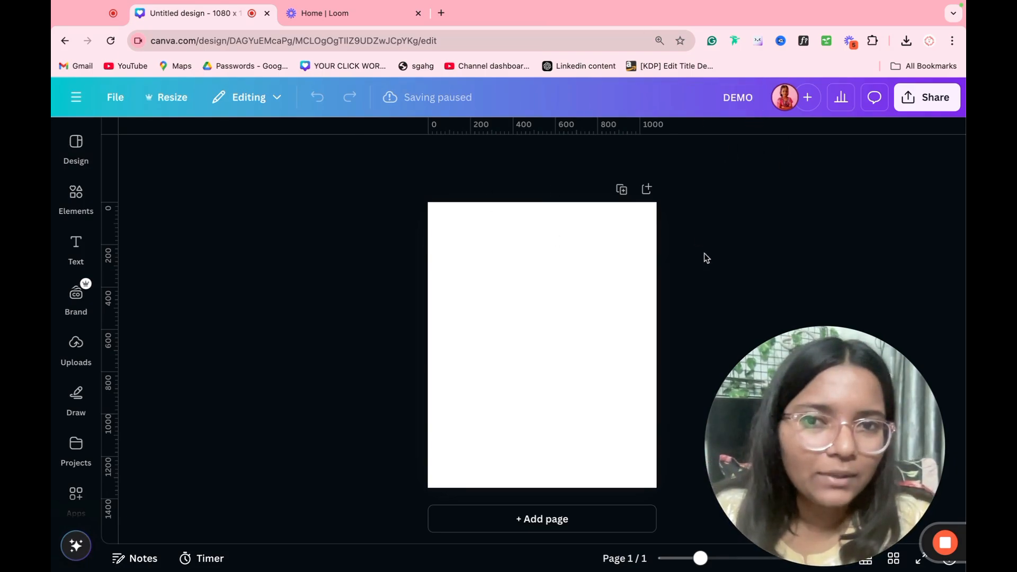
{"action": "left_click", "coordinate": [576, 289]}
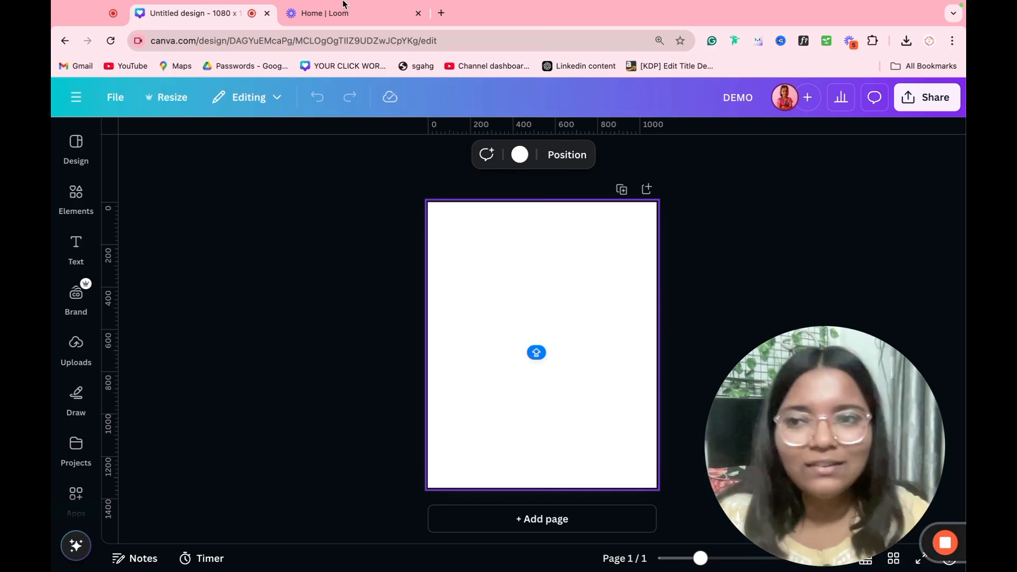
Step: Apply the 'New in the shop' template to the page
{"action": "left_click", "coordinate": [76, 143]}
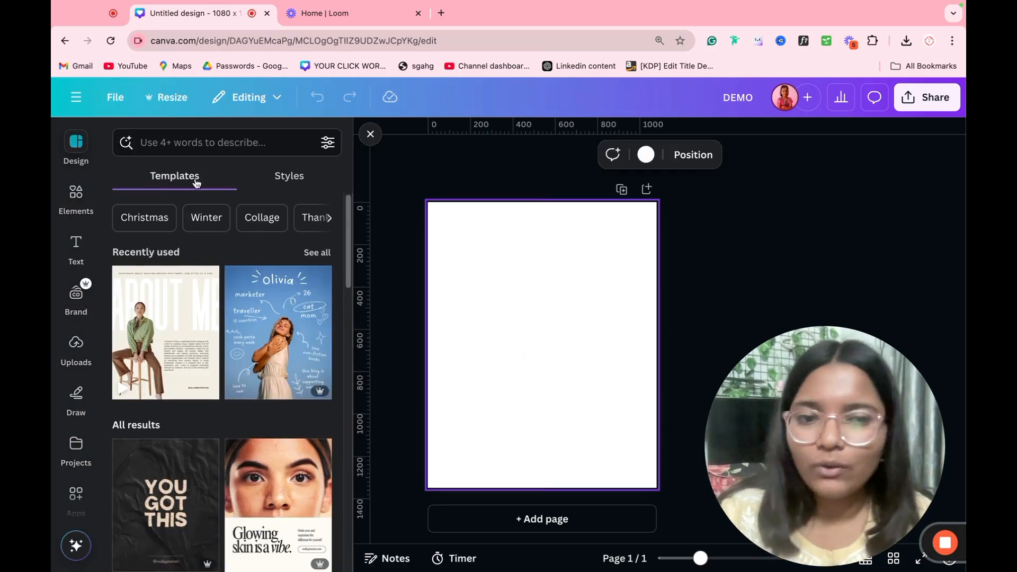
{"action": "scroll", "coordinate": [242, 327], "scroll_direction": "down", "scroll_amount": 3}
{"action": "scroll", "coordinate": [242, 327], "scroll_direction": "down", "scroll_amount": 2}
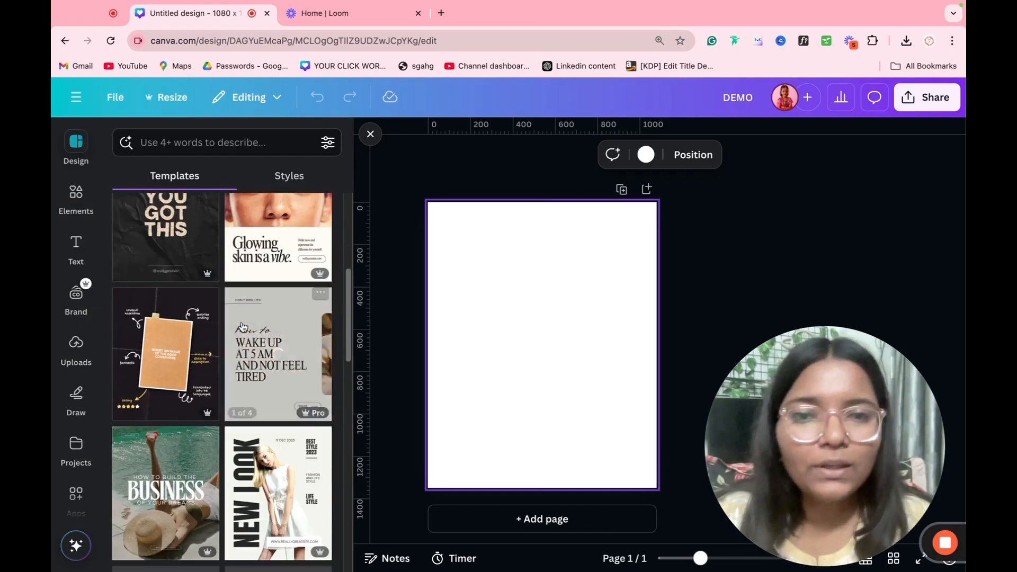
{"action": "scroll", "coordinate": [243, 327], "scroll_direction": "down", "scroll_amount": 10}
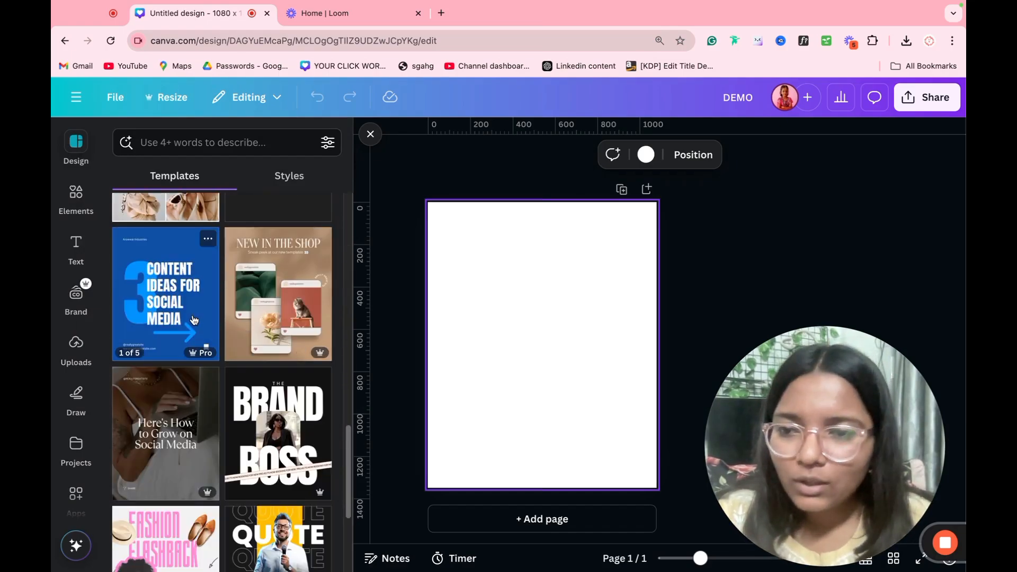
{"action": "left_click", "coordinate": [286, 310]}
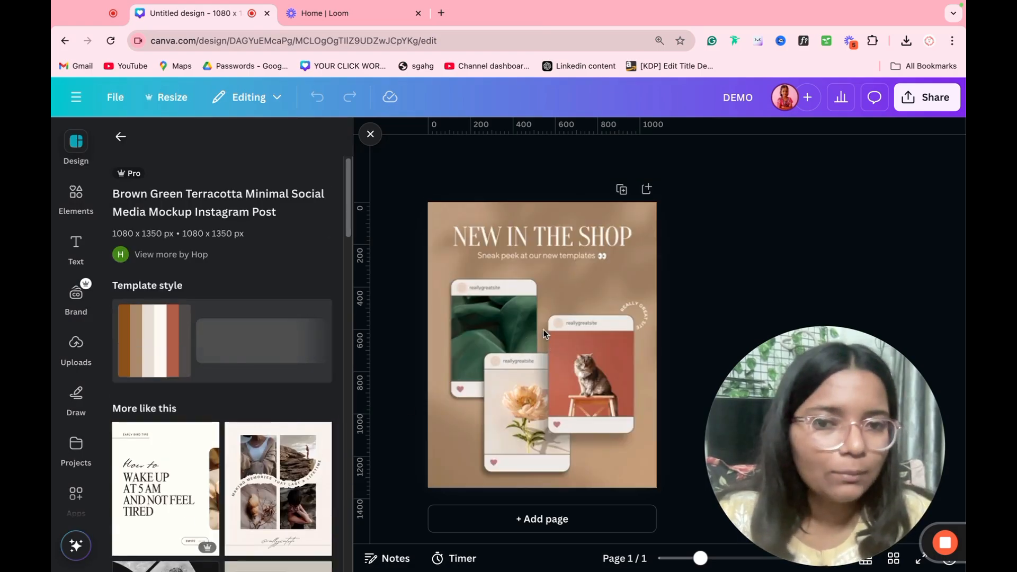
Step: Recolour the template's brown background to dark green
{"action": "left_click", "coordinate": [372, 137]}
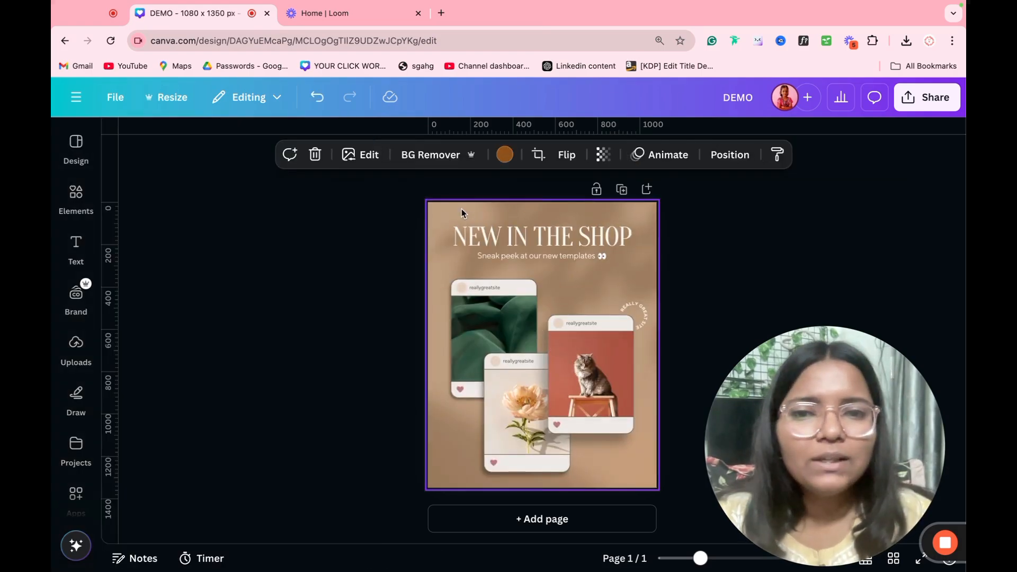
{"action": "double_click", "coordinate": [482, 234]}
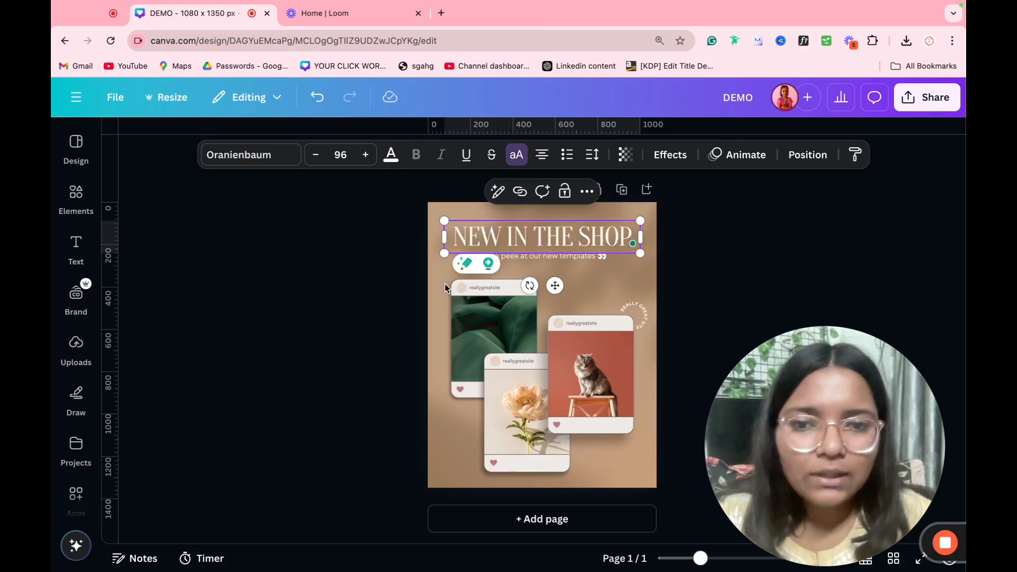
{"action": "double_click", "coordinate": [449, 286]}
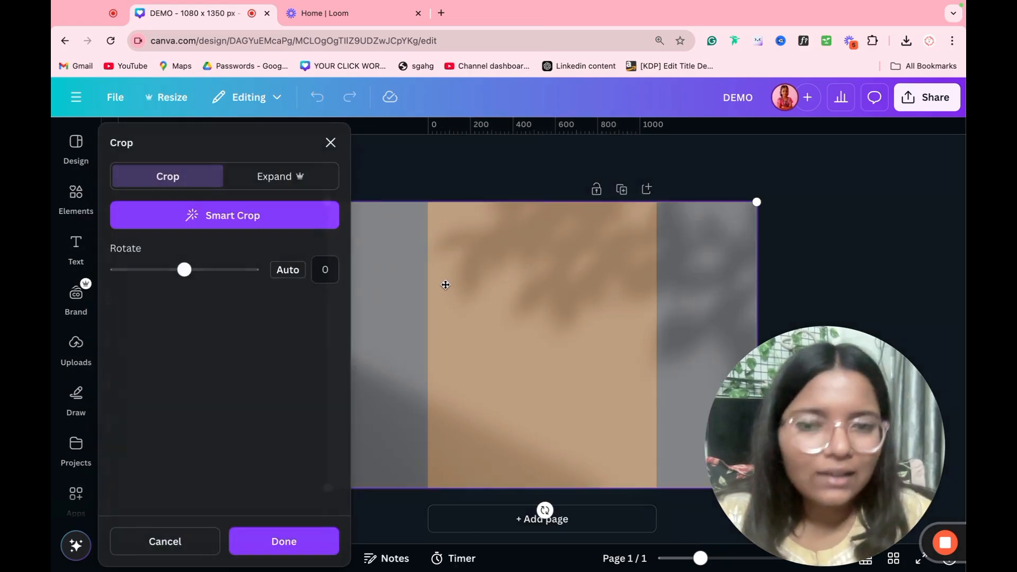
{"action": "left_click", "coordinate": [470, 262]}
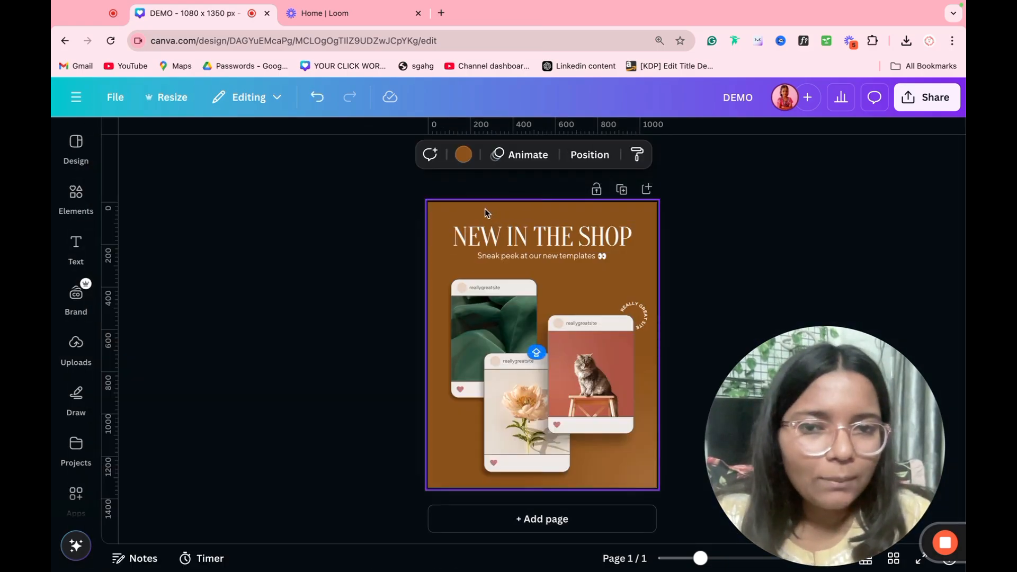
{"action": "left_click", "coordinate": [463, 156]}
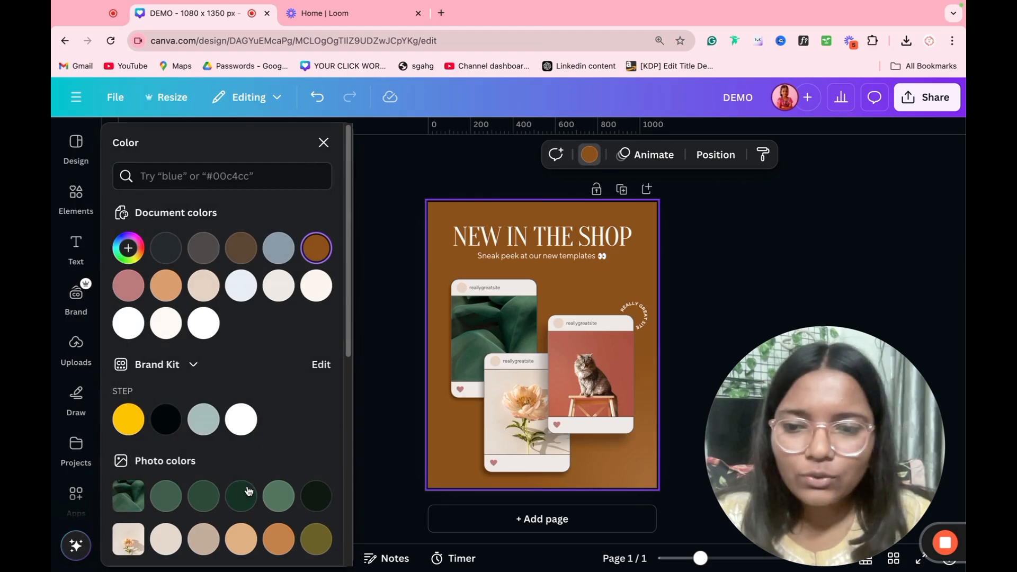
{"action": "left_click", "coordinate": [248, 491]}
{"action": "left_click", "coordinate": [268, 501]}
{"action": "left_click", "coordinate": [249, 500]}
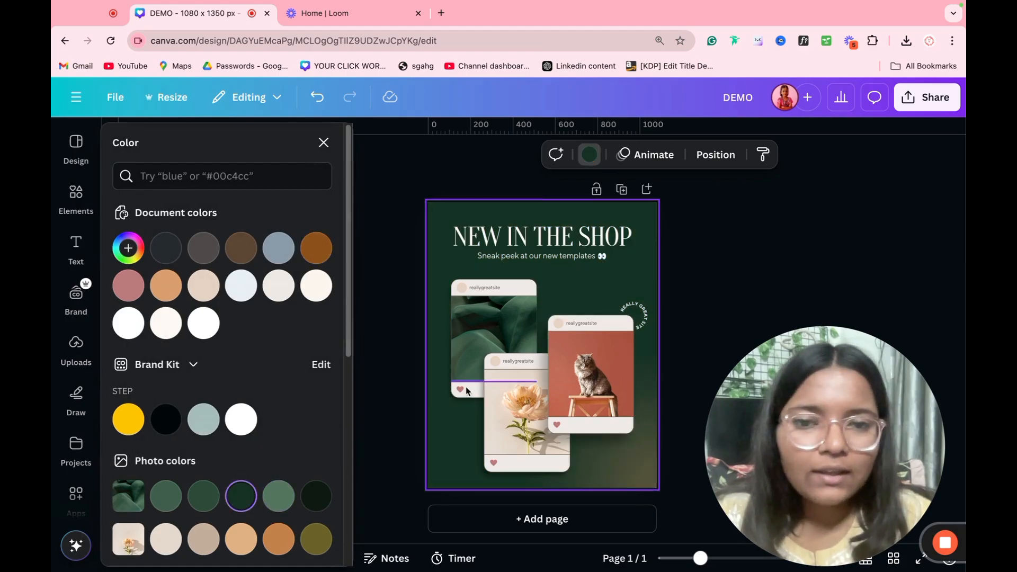
Step: Reposition the flower photo within its card frame and check the card's text elements
{"action": "double_click", "coordinate": [536, 420]}
{"action": "left_click_drag", "start_coordinate": [536, 419], "coordinate": [577, 301]}
{"action": "left_click", "coordinate": [699, 312]}
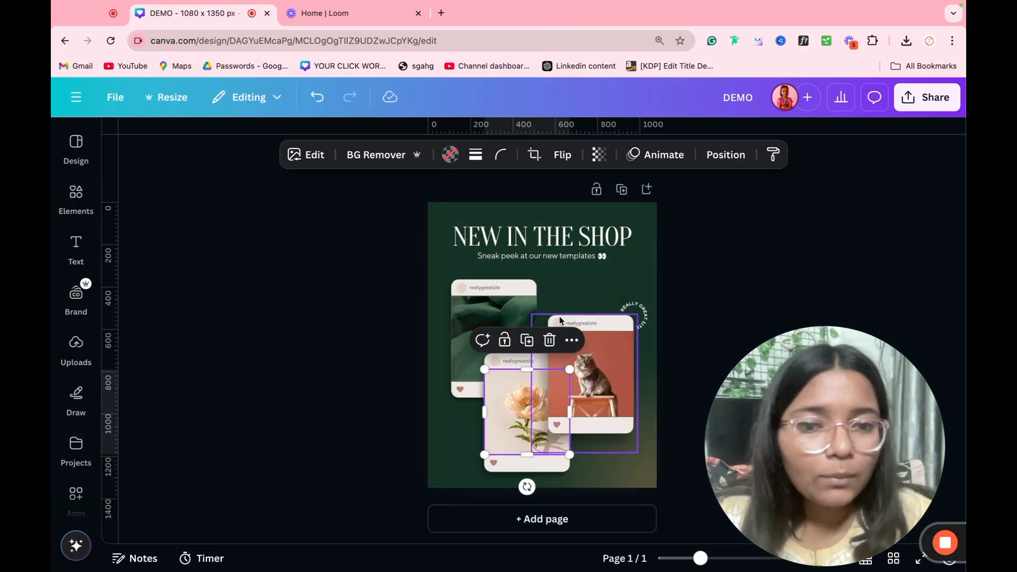
{"action": "double_click", "coordinate": [587, 323]}
{"action": "left_click", "coordinate": [629, 318]}
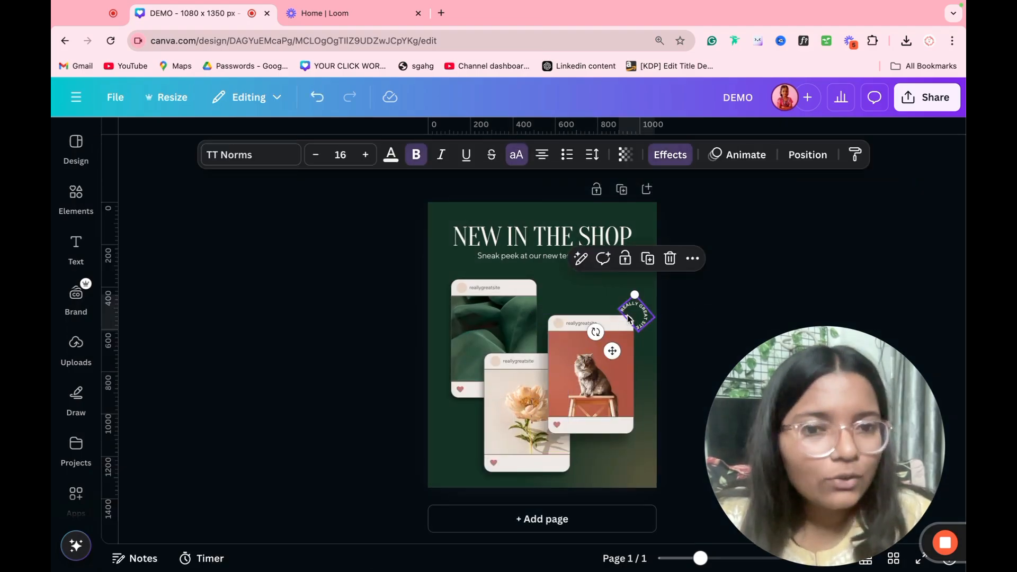
{"action": "left_click", "coordinate": [708, 289]}
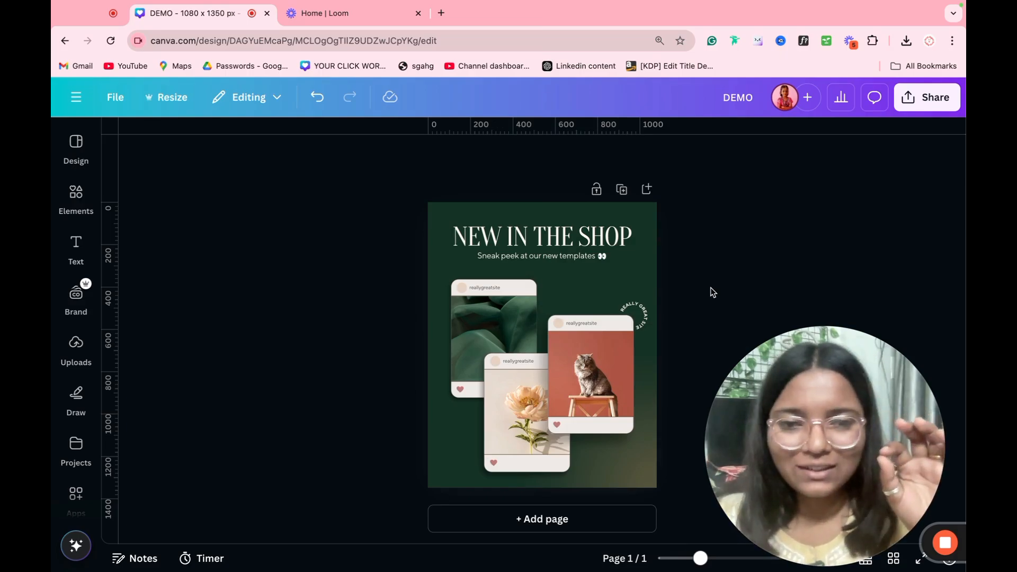
Step: Try the page controls: add and delete a page, duplicate page 1, then lock, hide and reorder it
{"action": "left_click_drag", "start_coordinate": [726, 165], "coordinate": [310, 450]}
{"action": "left_click", "coordinate": [647, 243]}
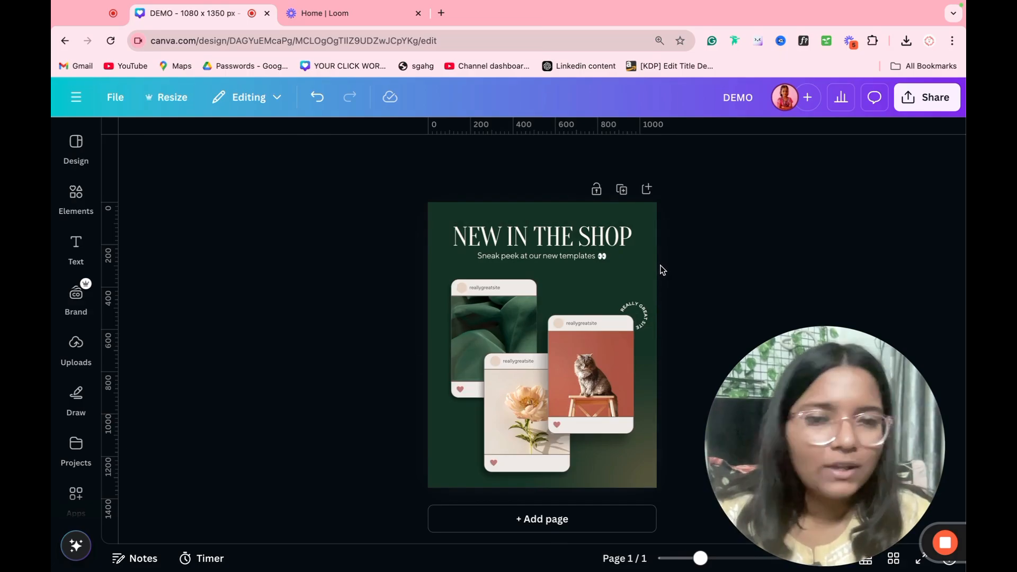
{"action": "left_click", "coordinate": [648, 190]}
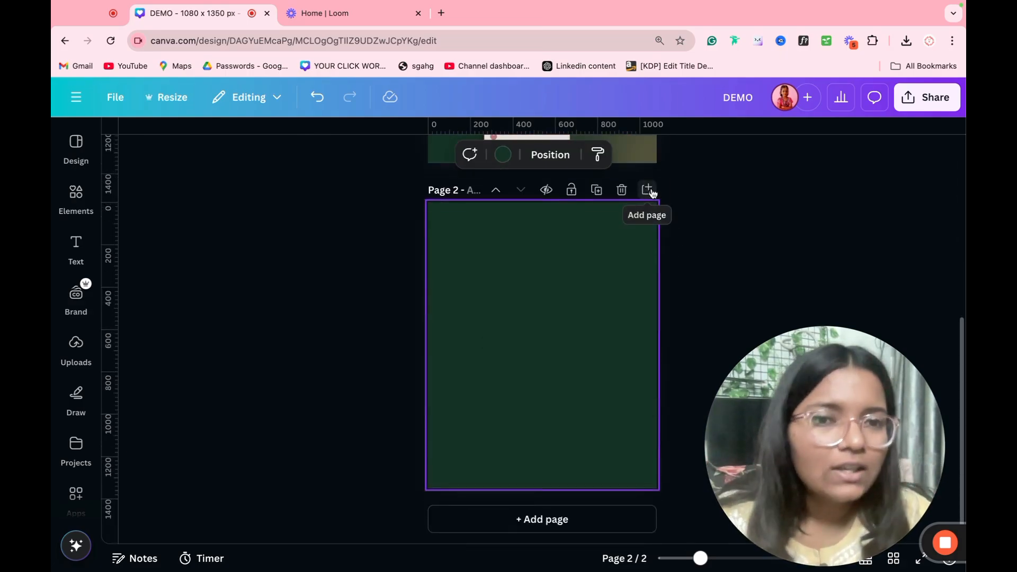
{"action": "left_click", "coordinate": [621, 190]}
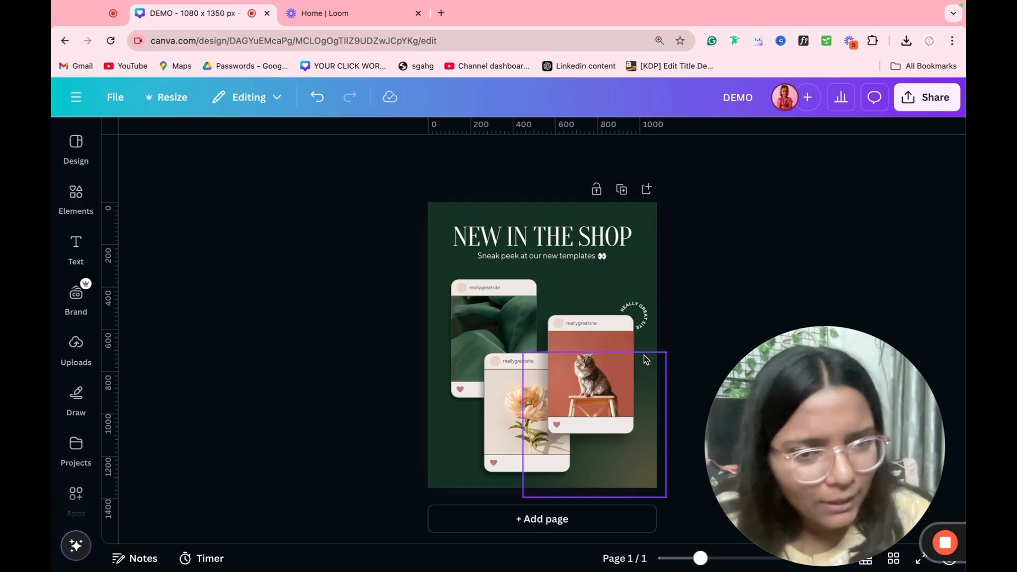
{"action": "left_click", "coordinate": [622, 189]}
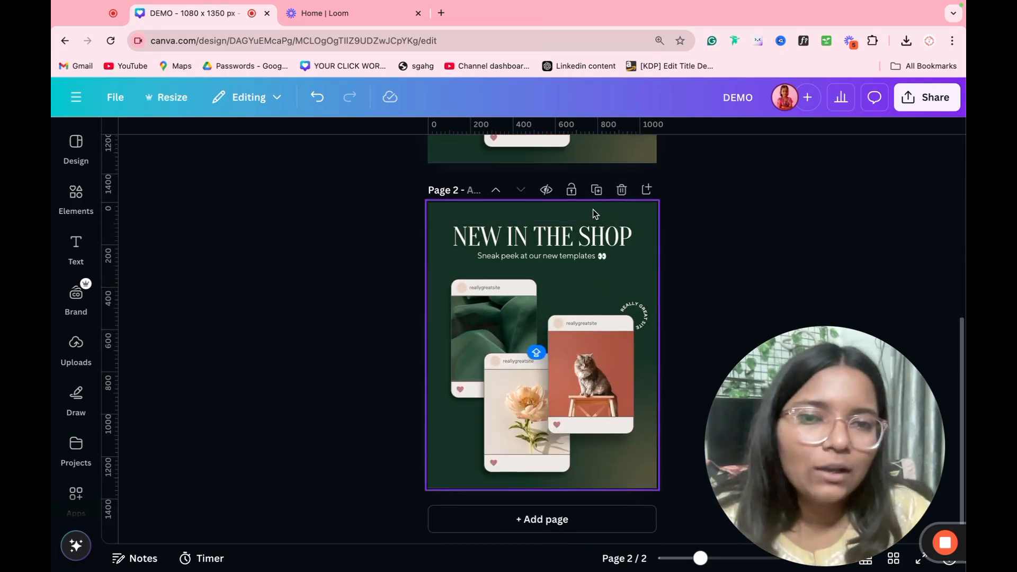
{"action": "left_click", "coordinate": [572, 192]}
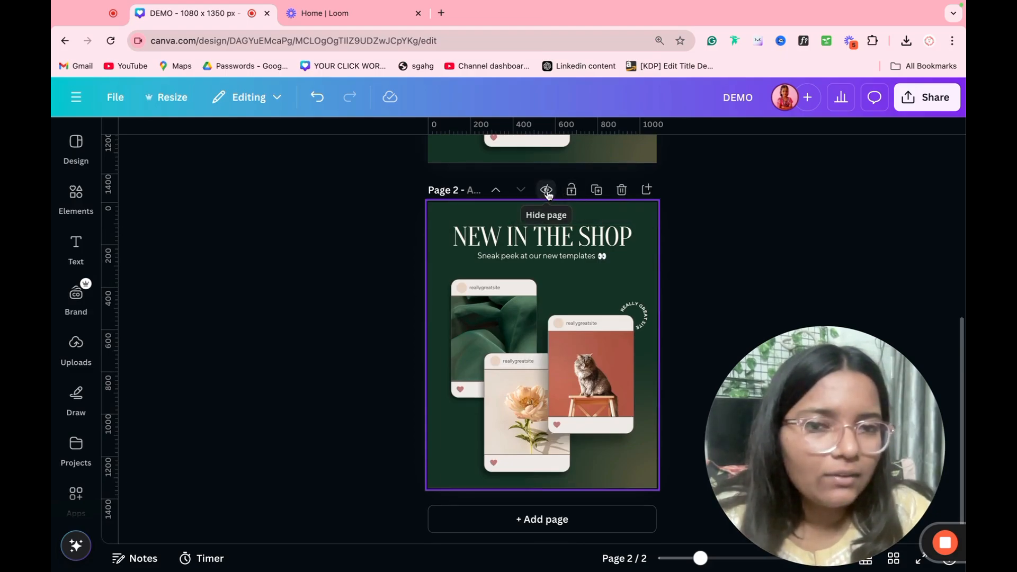
{"action": "left_click", "coordinate": [547, 190]}
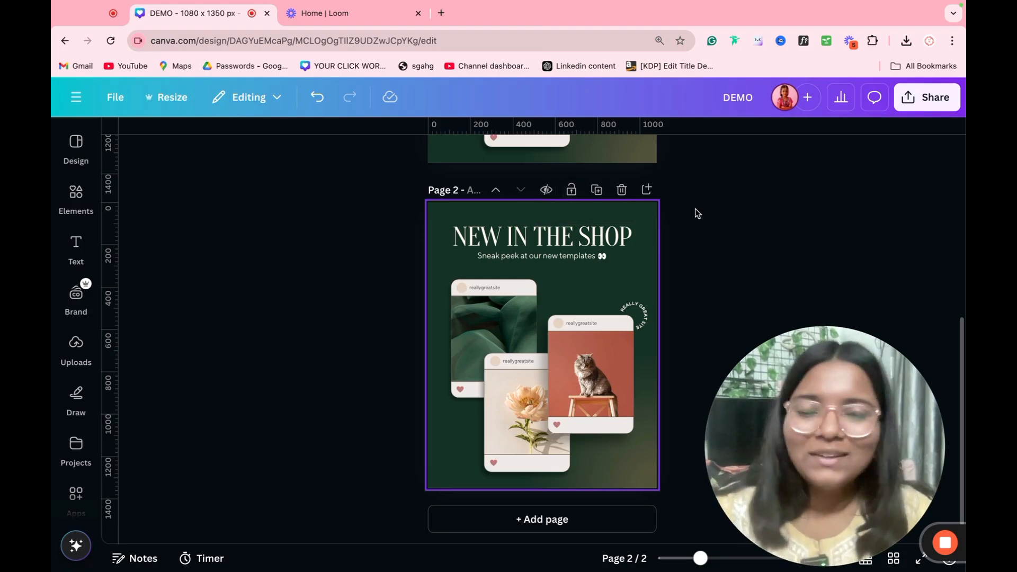
{"action": "scroll", "coordinate": [699, 206], "scroll_direction": "up", "scroll_amount": 5}
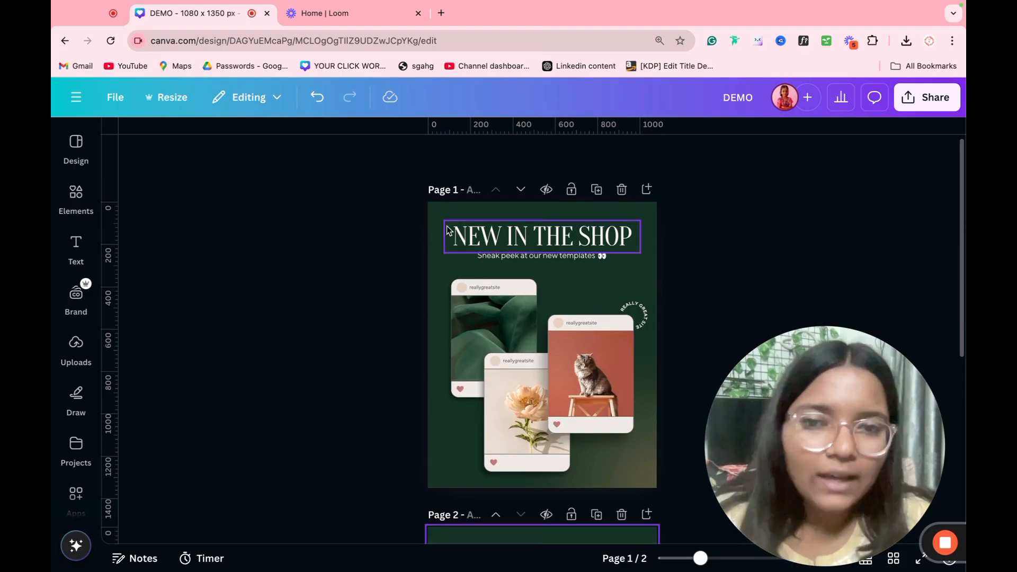
{"action": "left_click", "coordinate": [519, 192]}
{"action": "left_click", "coordinate": [497, 190]}
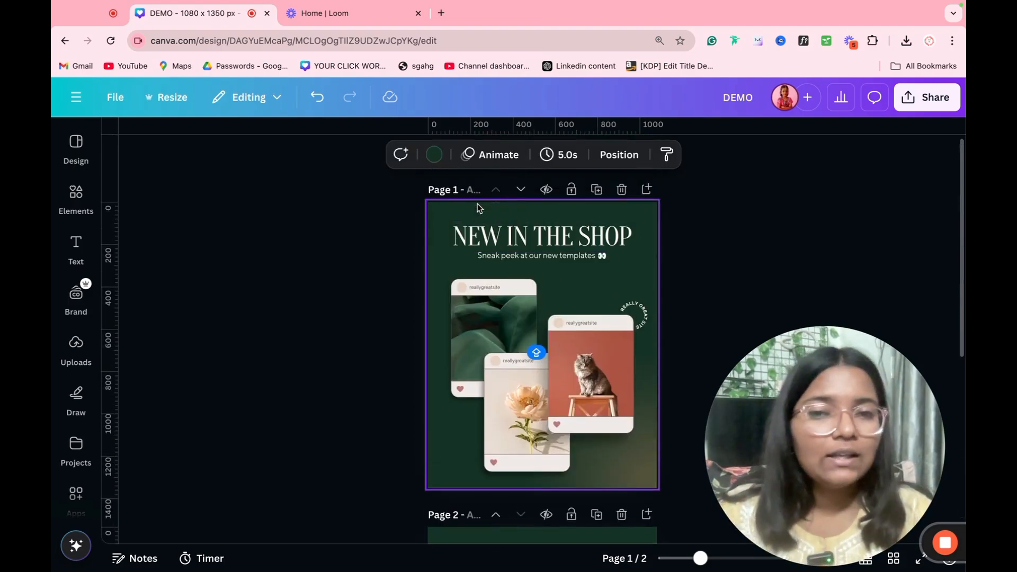
Step: Enter DEMO as the Page 1 title and deselect the page
{"action": "left_click", "coordinate": [473, 191]}
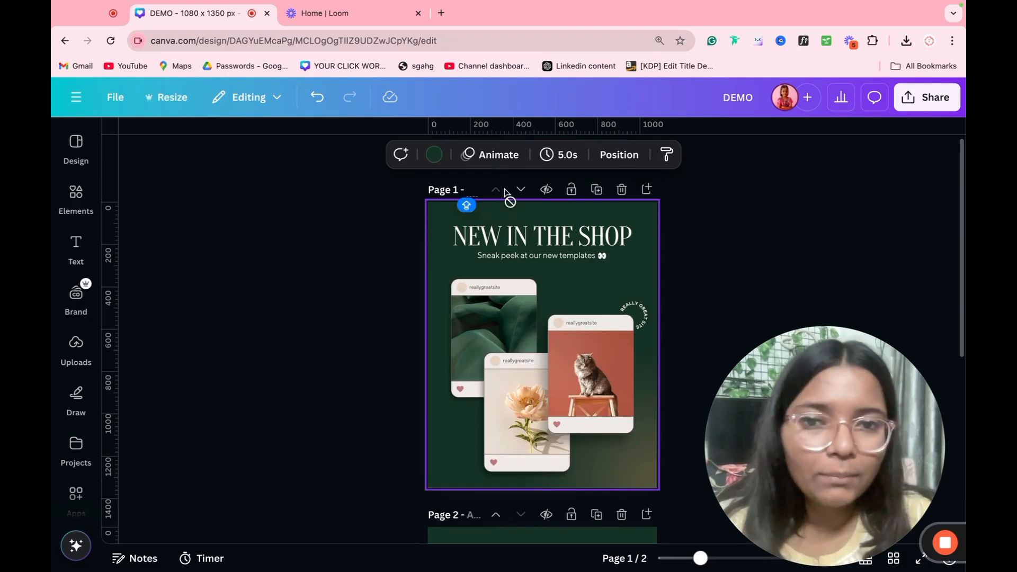
{"action": "type", "text": "DEMO"}
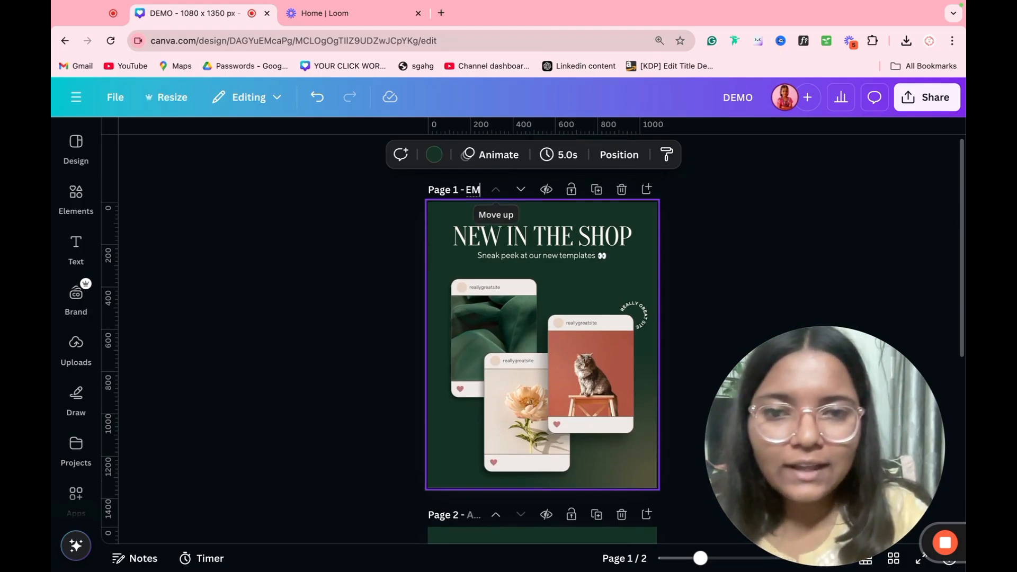
{"action": "left_click", "coordinate": [727, 201]}
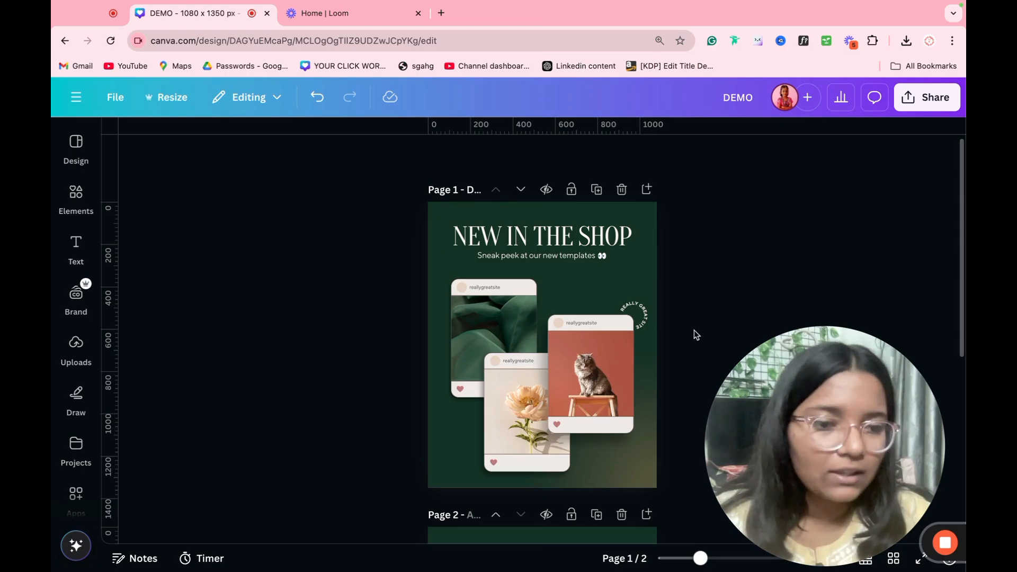
{"action": "left_click_drag", "start_coordinate": [795, 359], "coordinate": [786, 261]}
Step: Review the pages in grid view, then replace the template pages with a single blank page
{"action": "left_click", "coordinate": [901, 561]}
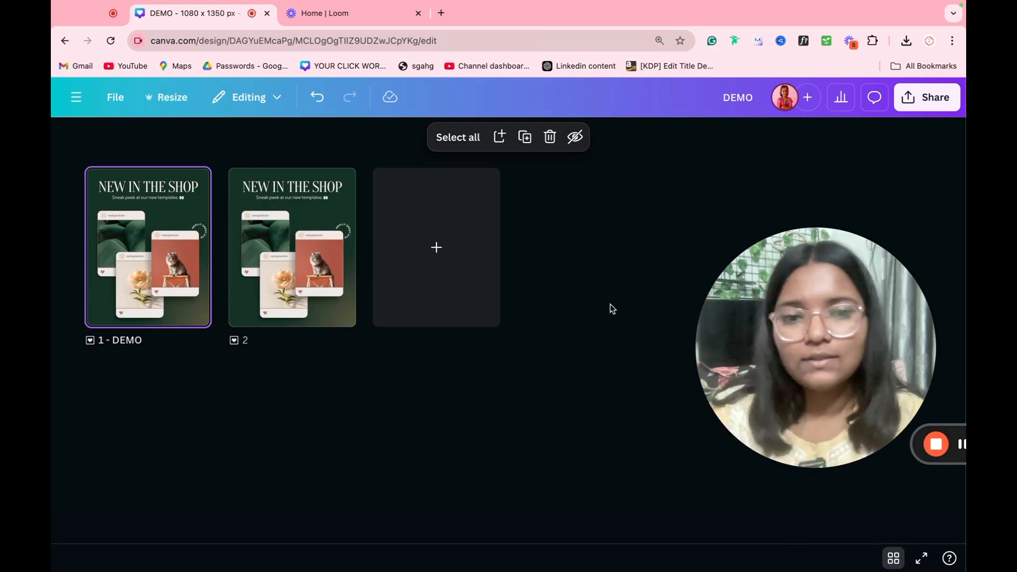
{"action": "double_click", "coordinate": [170, 272]}
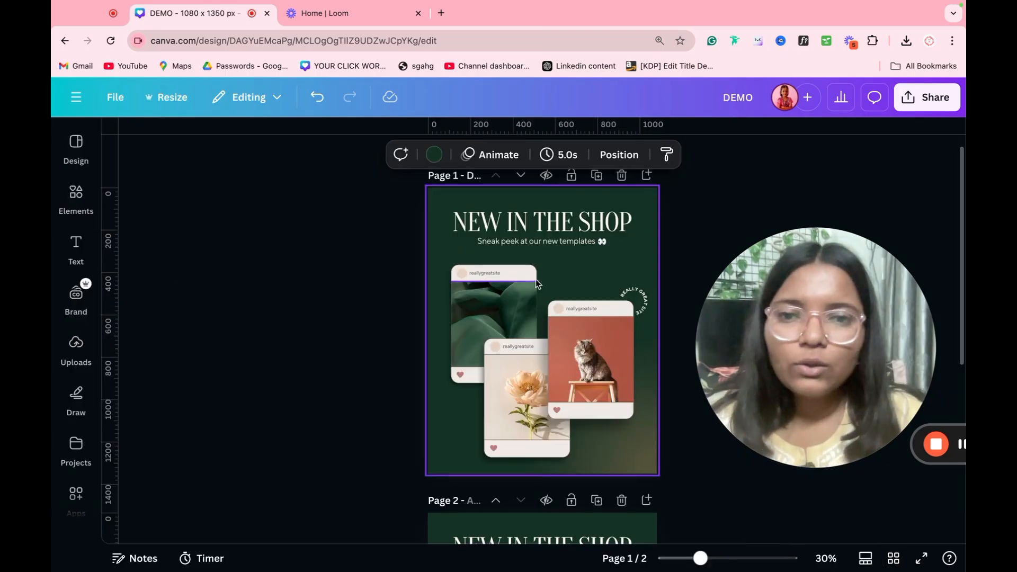
{"action": "left_click", "coordinate": [618, 175]}
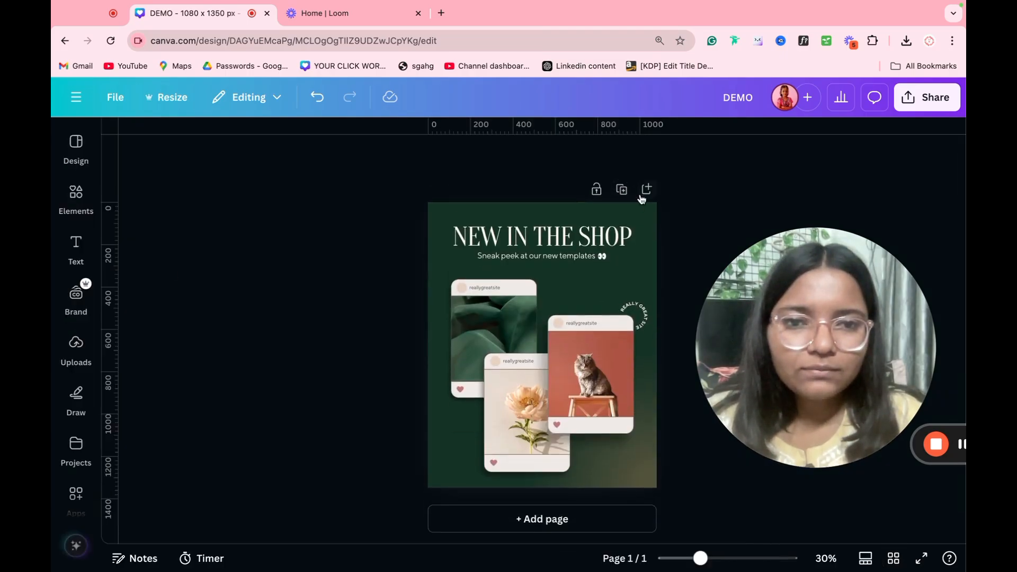
{"action": "left_click", "coordinate": [646, 190]}
{"action": "scroll", "coordinate": [634, 202], "scroll_direction": "up", "scroll_amount": 5}
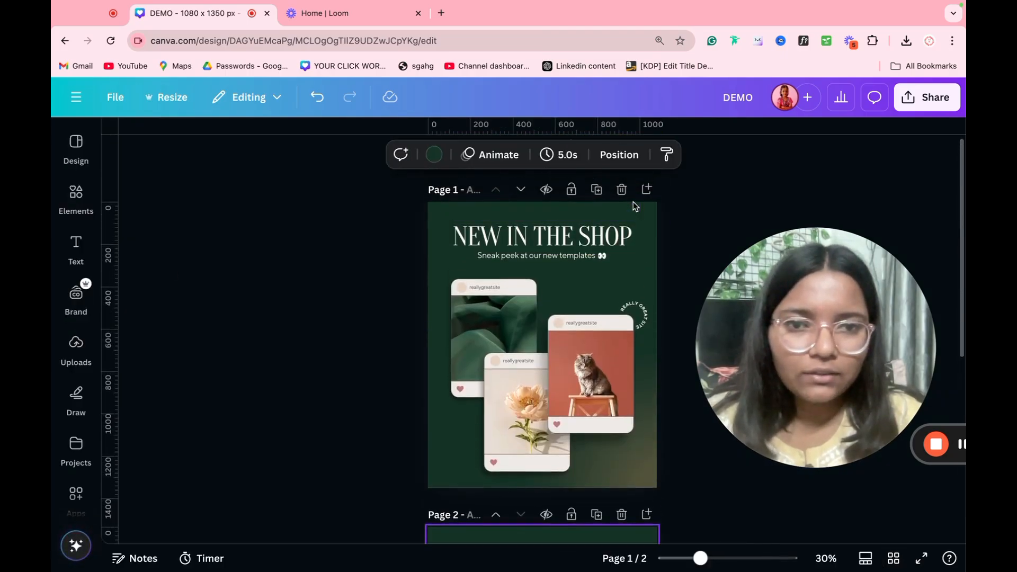
{"action": "left_click", "coordinate": [621, 189]}
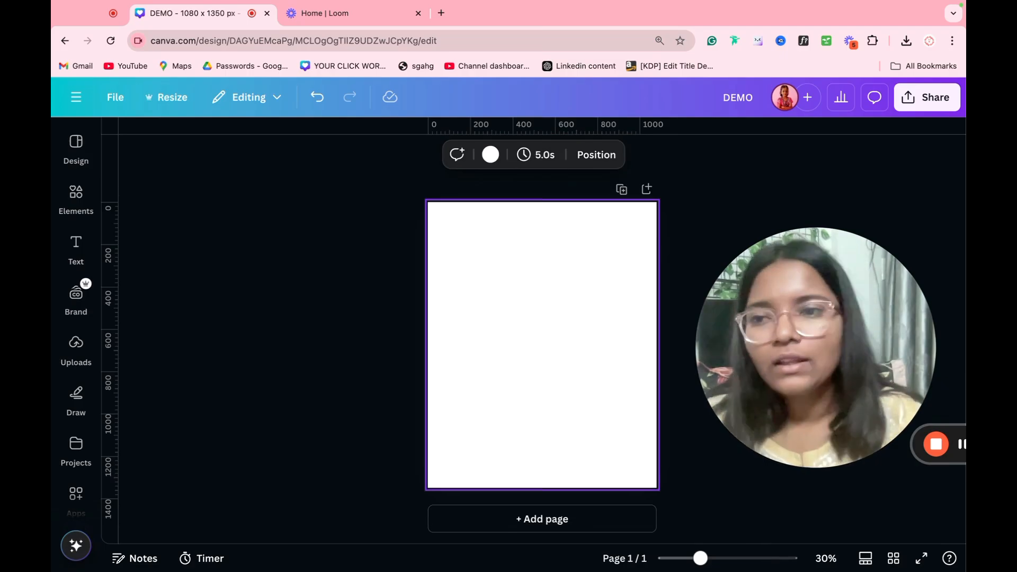
Step: Search the Elements library for PIZZA and filter to Graphics
{"action": "left_click", "coordinate": [76, 196]}
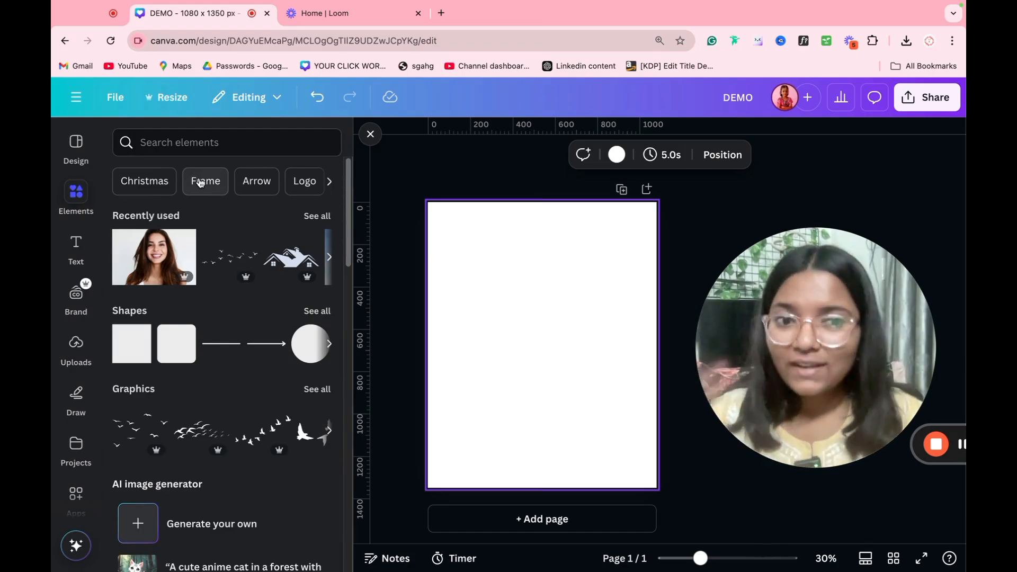
{"action": "left_click", "coordinate": [174, 154]}
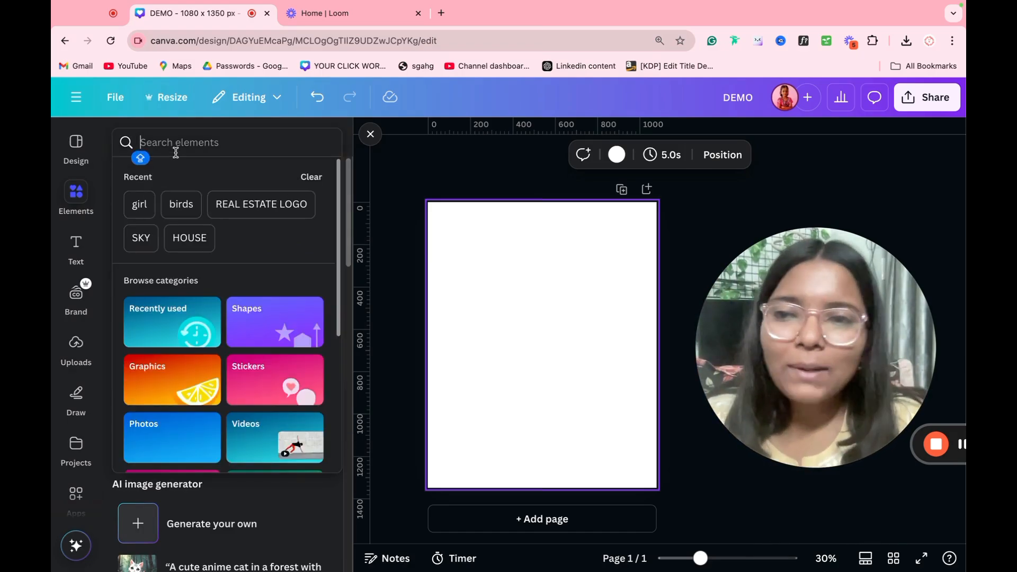
{"action": "type", "text": "PIZZA"}
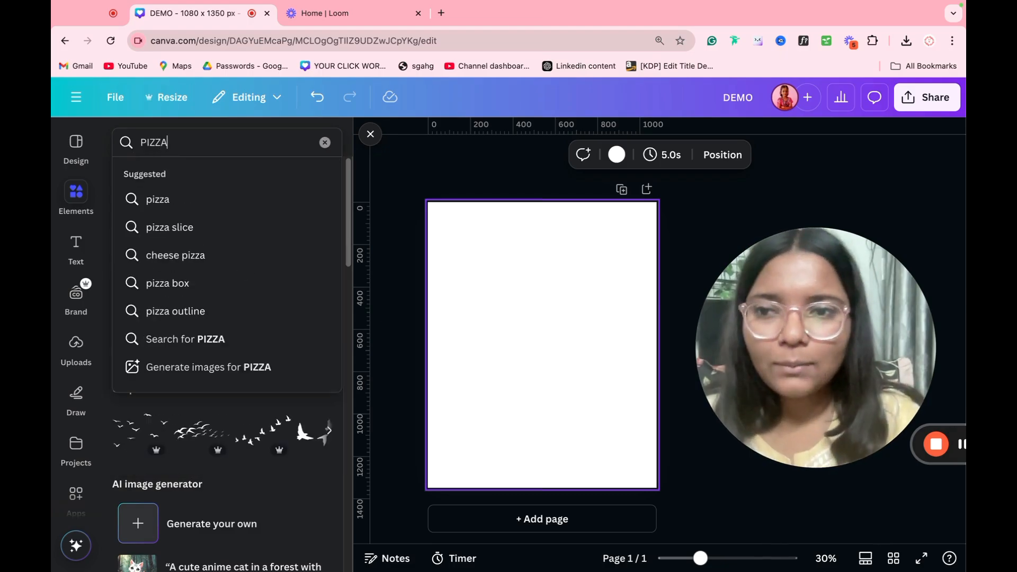
{"action": "key", "text": "Return"}
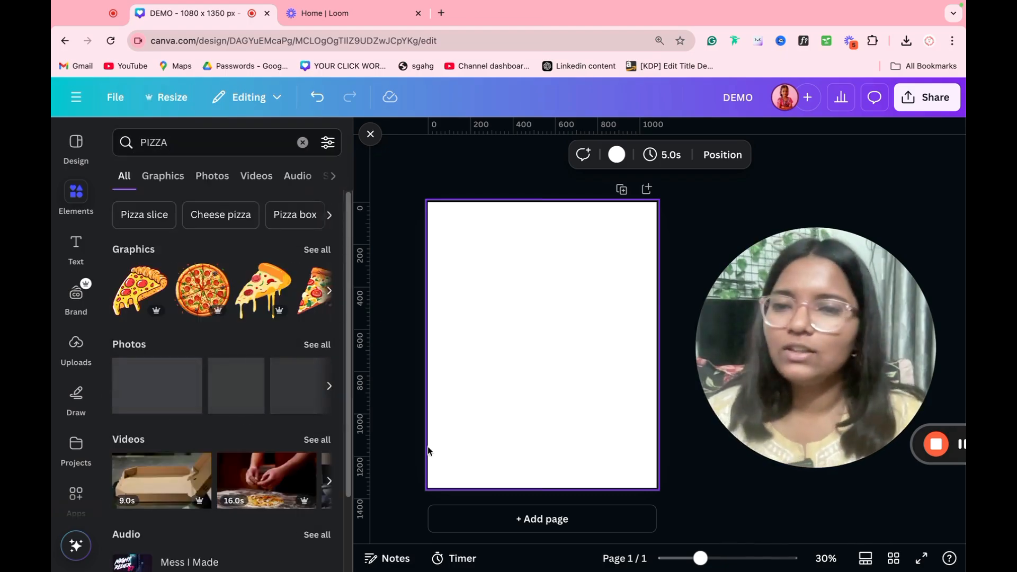
{"action": "left_click", "coordinate": [159, 185]}
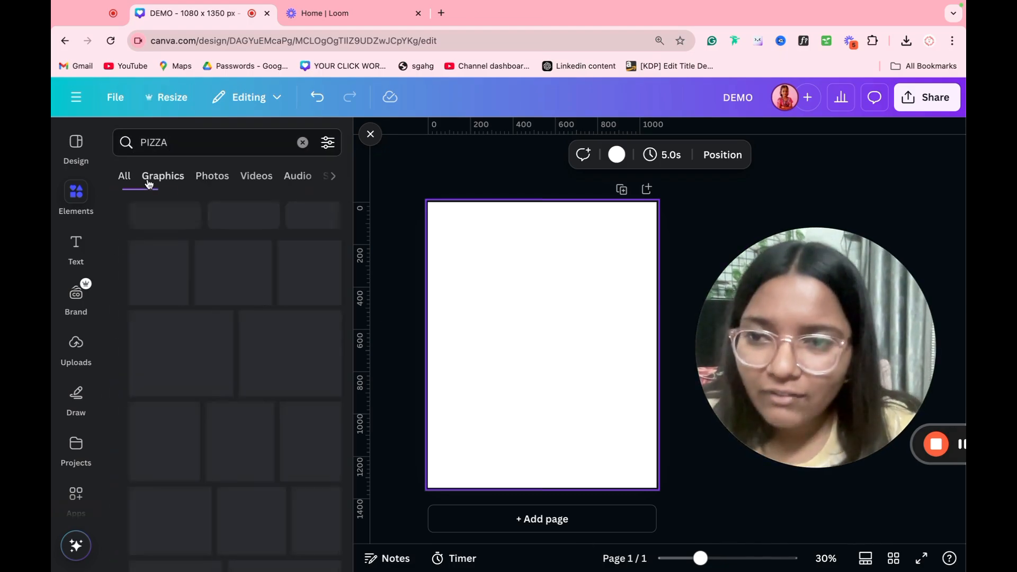
Step: Try the whole-pizza and drippy-slice graphics on the page, then delete them all
{"action": "left_click", "coordinate": [257, 296]}
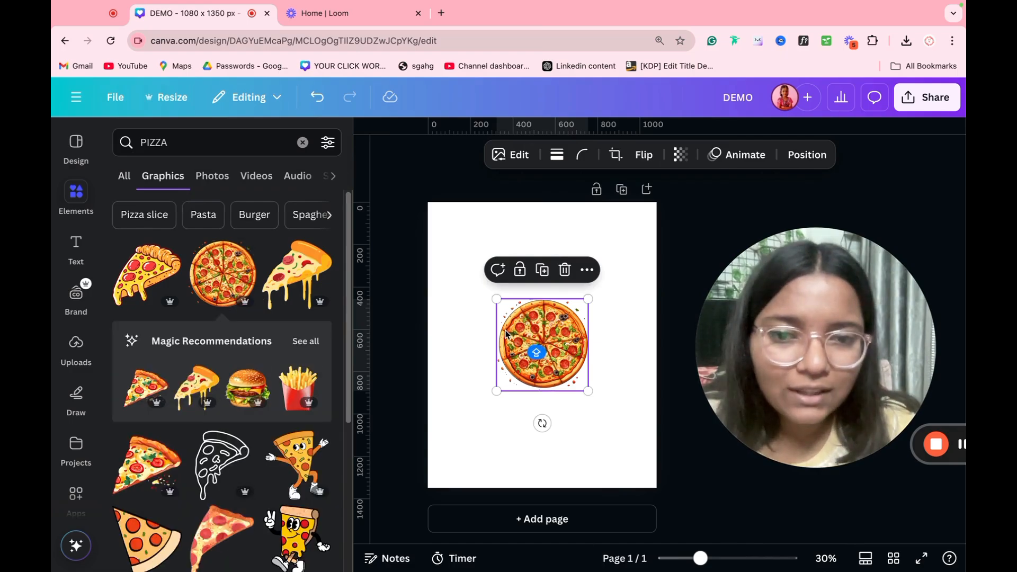
{"action": "left_click", "coordinate": [297, 273]}
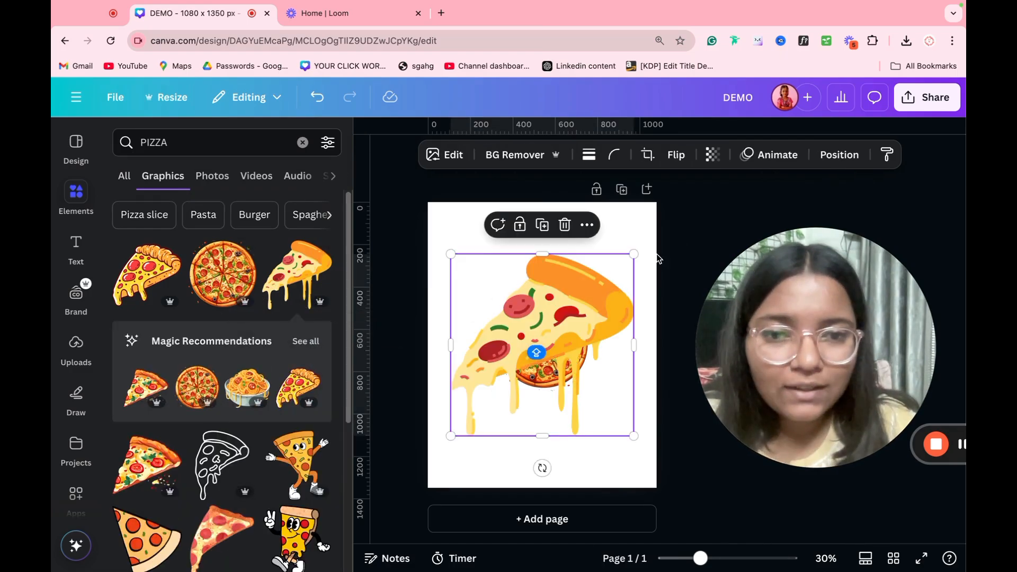
{"action": "left_click_drag", "start_coordinate": [680, 234], "coordinate": [503, 385]}
{"action": "key", "text": "Delete"}
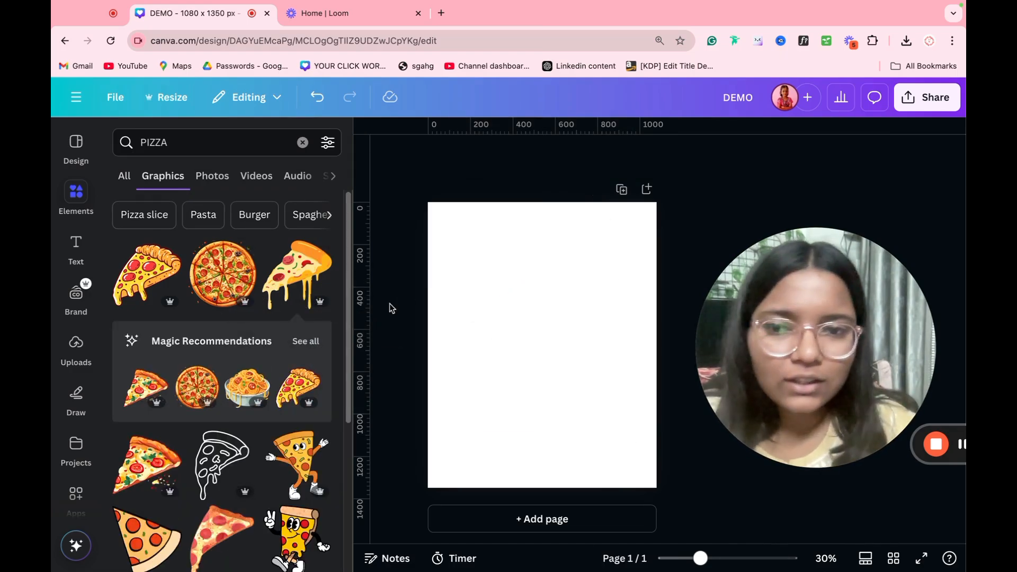
{"action": "left_click", "coordinate": [297, 255]}
{"action": "left_click_drag", "start_coordinate": [633, 254], "coordinate": [592, 379]}
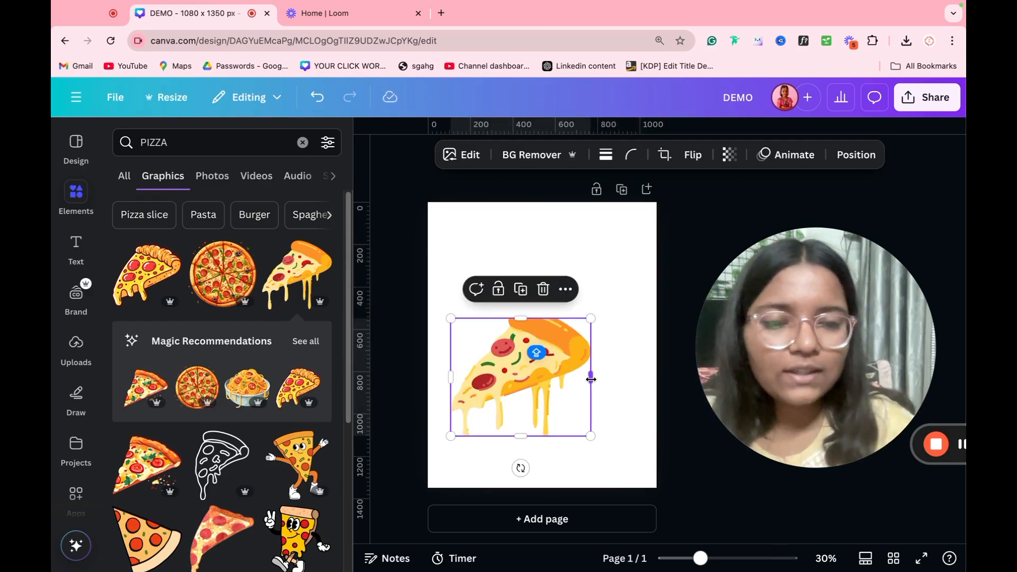
{"action": "key", "text": "Delete"}
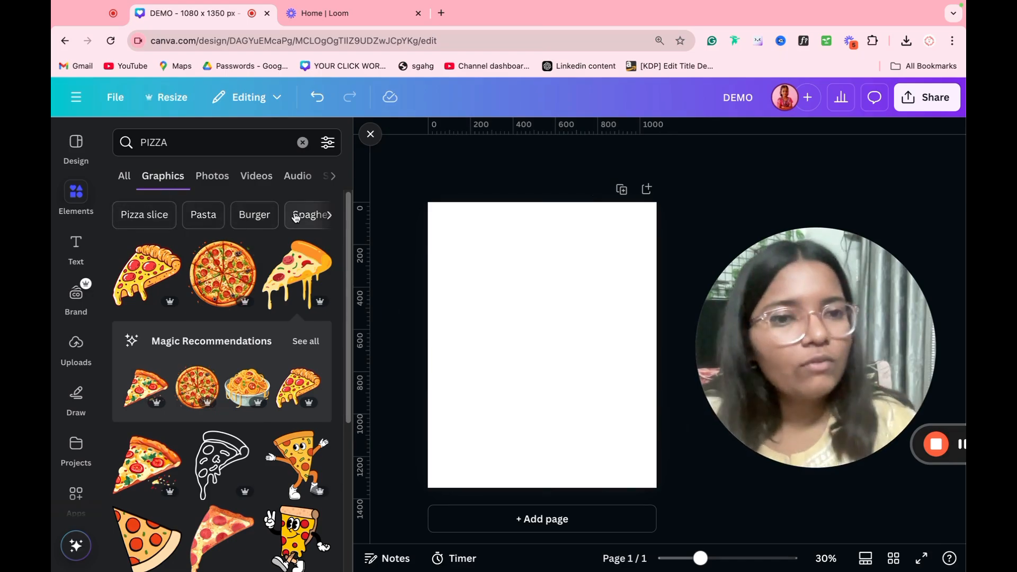
{"action": "left_click", "coordinate": [329, 154]}
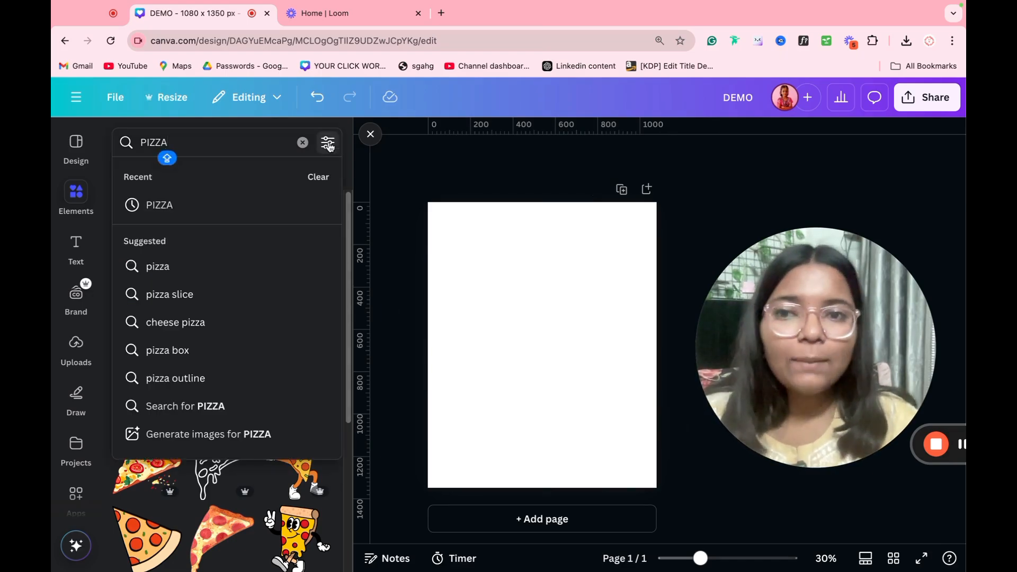
{"action": "left_click", "coordinate": [329, 146]}
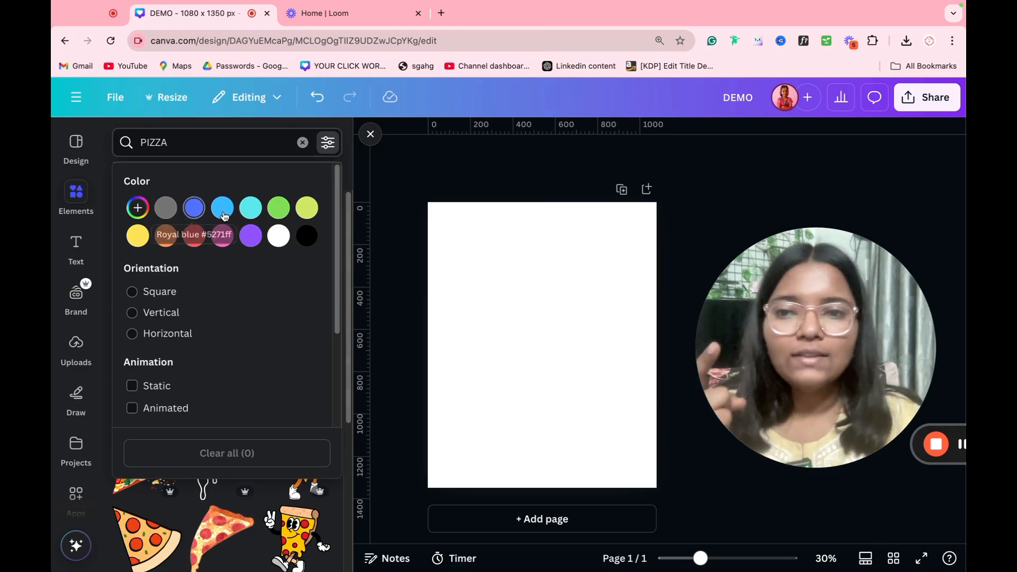
{"action": "left_click", "coordinate": [175, 236]}
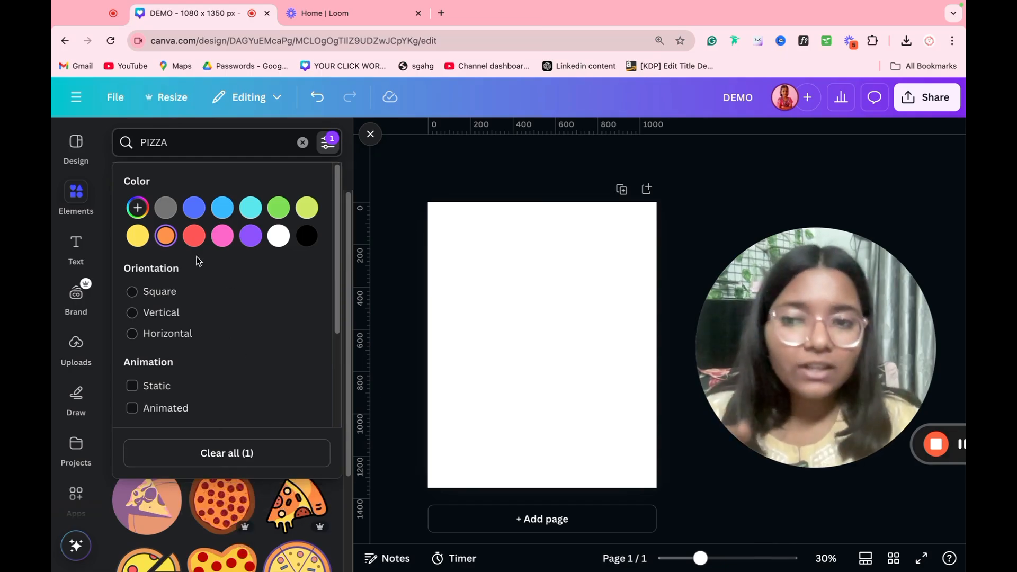
{"action": "left_click", "coordinate": [139, 209]}
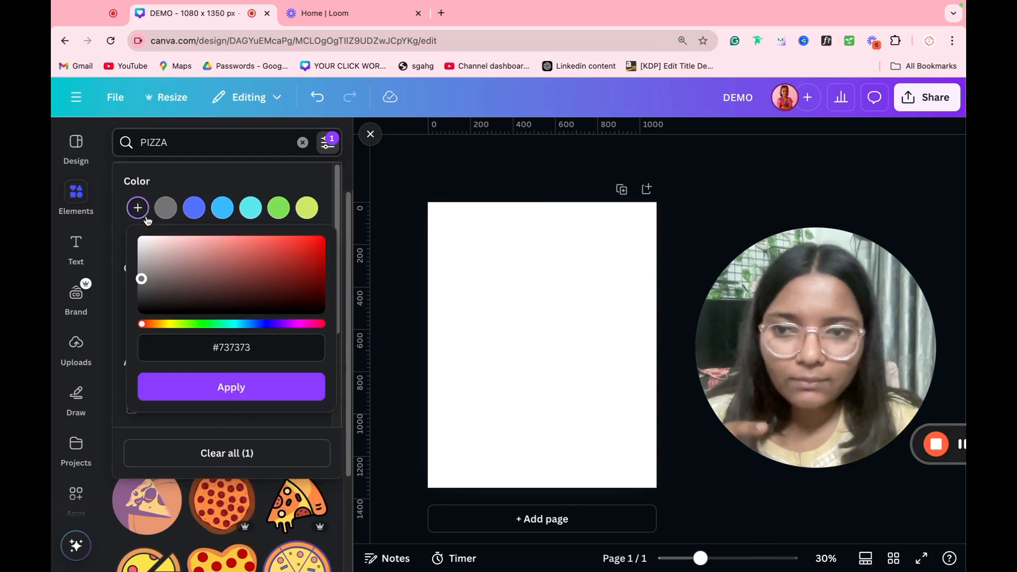
{"action": "left_click", "coordinate": [218, 392]}
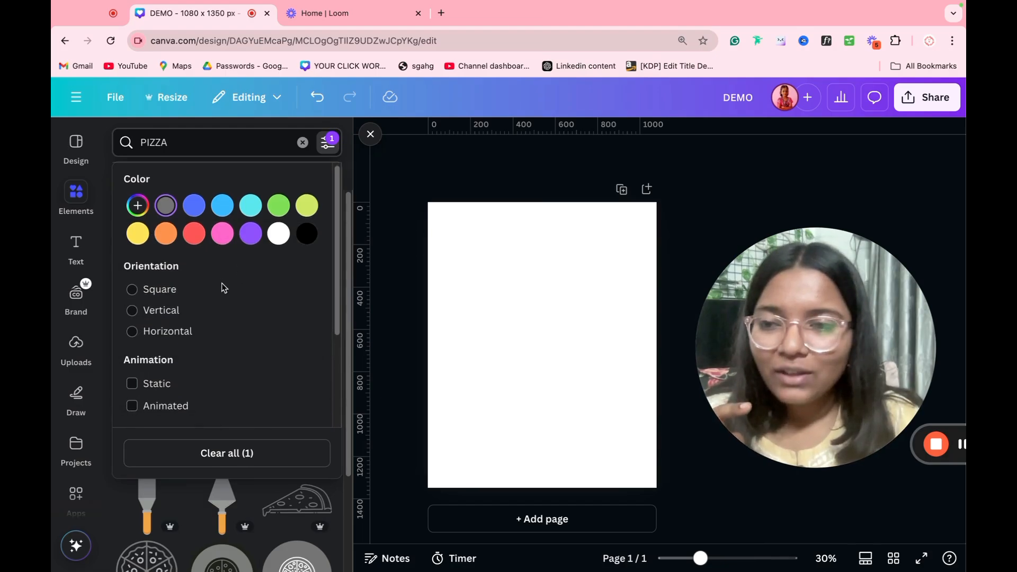
{"action": "left_click", "coordinate": [238, 453]}
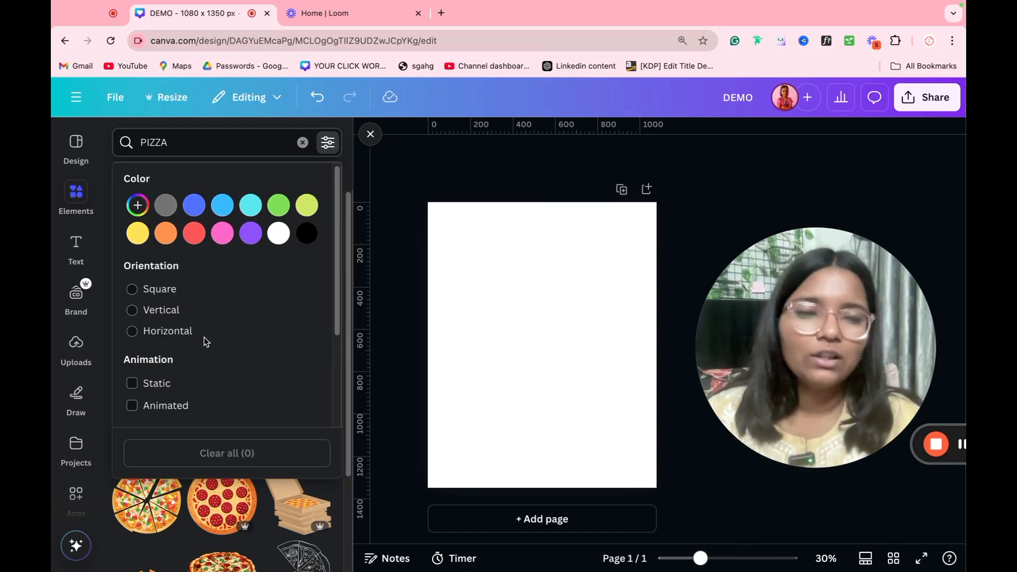
{"action": "left_click", "coordinate": [171, 388]}
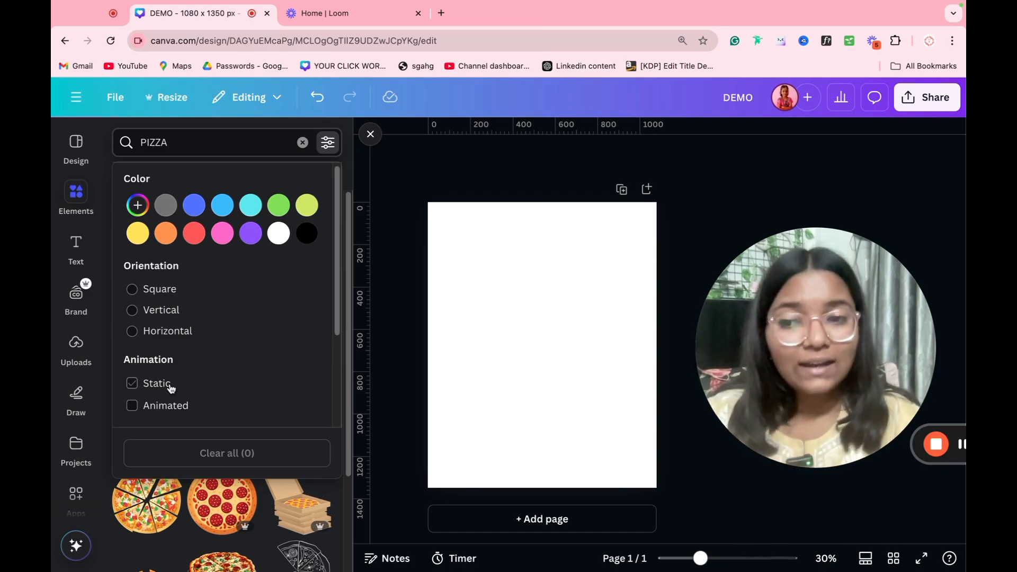
{"action": "left_click", "coordinate": [222, 499]}
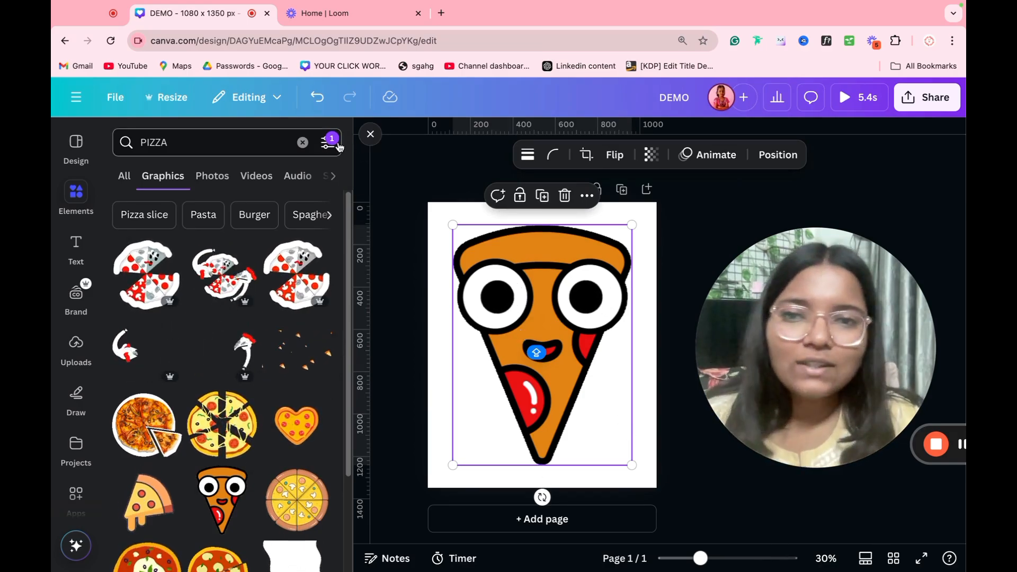
{"action": "left_click", "coordinate": [328, 142]}
{"action": "left_click", "coordinate": [227, 453]}
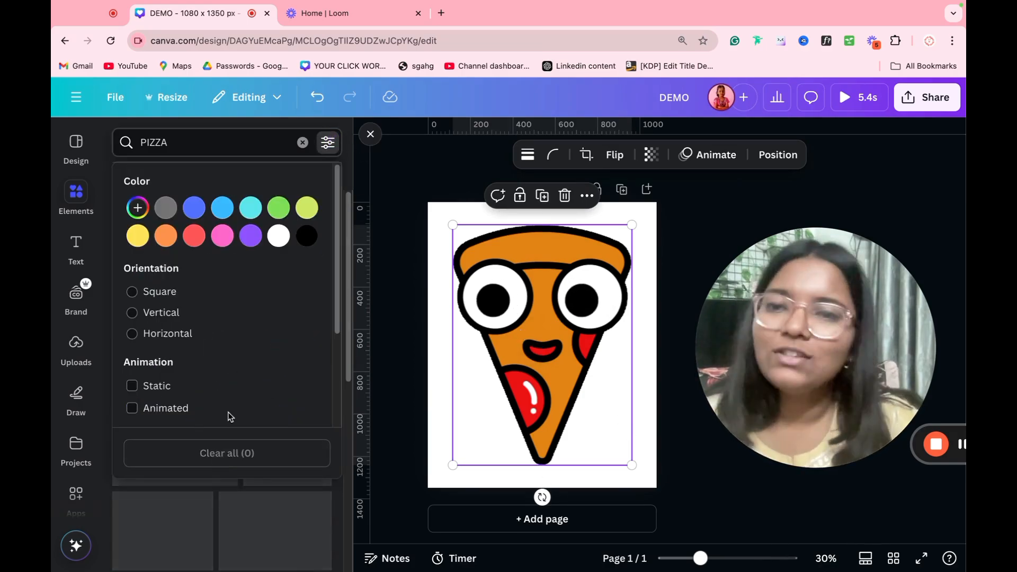
{"action": "left_click", "coordinate": [375, 329]}
{"action": "left_click", "coordinate": [461, 265]}
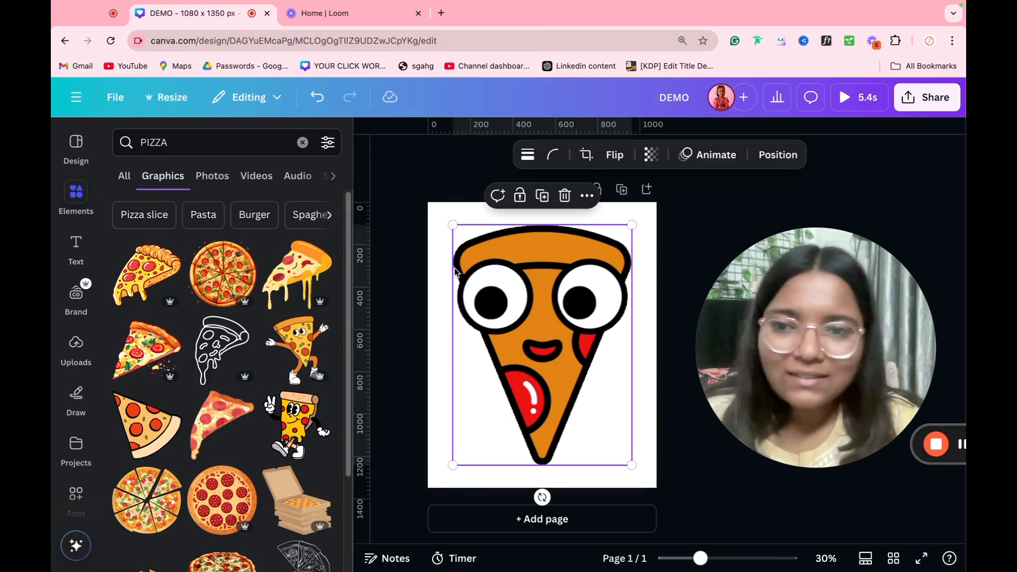
{"action": "key", "text": "Delete"}
Step: Switch to PIZZA photos and add the stacked-pizza photo to the page
{"action": "left_click", "coordinate": [212, 180]}
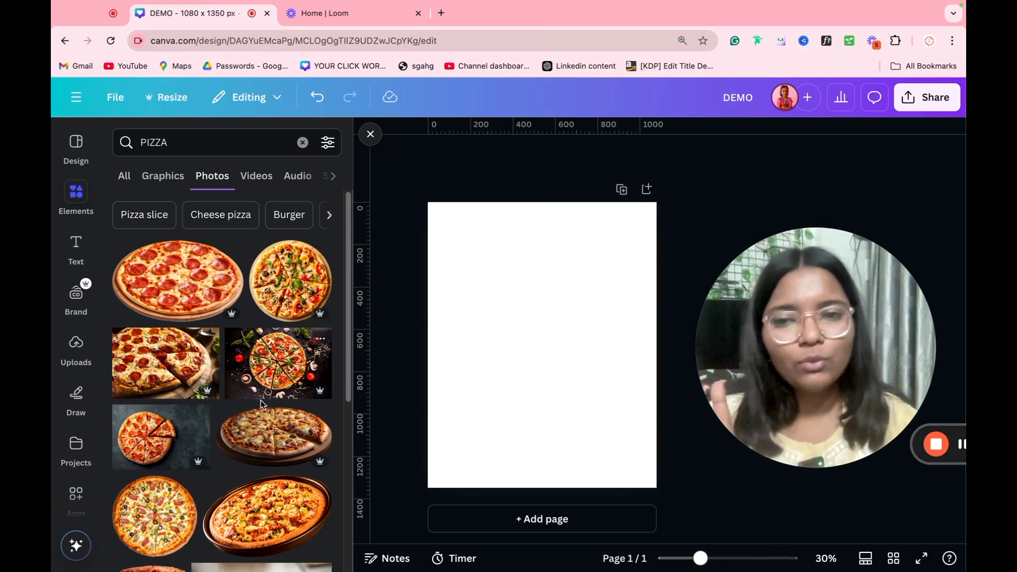
{"action": "scroll", "coordinate": [260, 403], "scroll_direction": "down", "scroll_amount": 10}
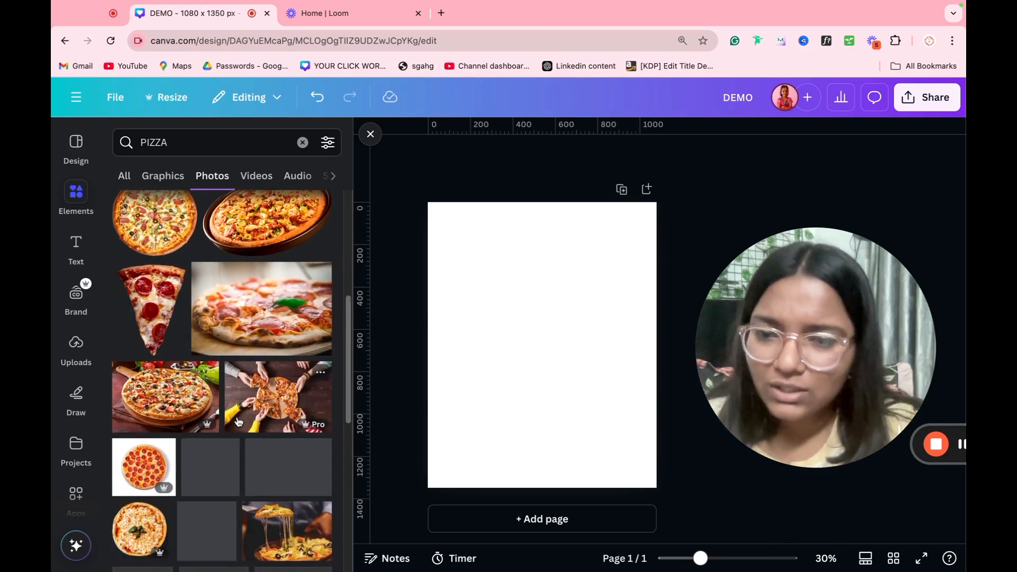
{"action": "scroll", "coordinate": [238, 421], "scroll_direction": "down", "scroll_amount": 5}
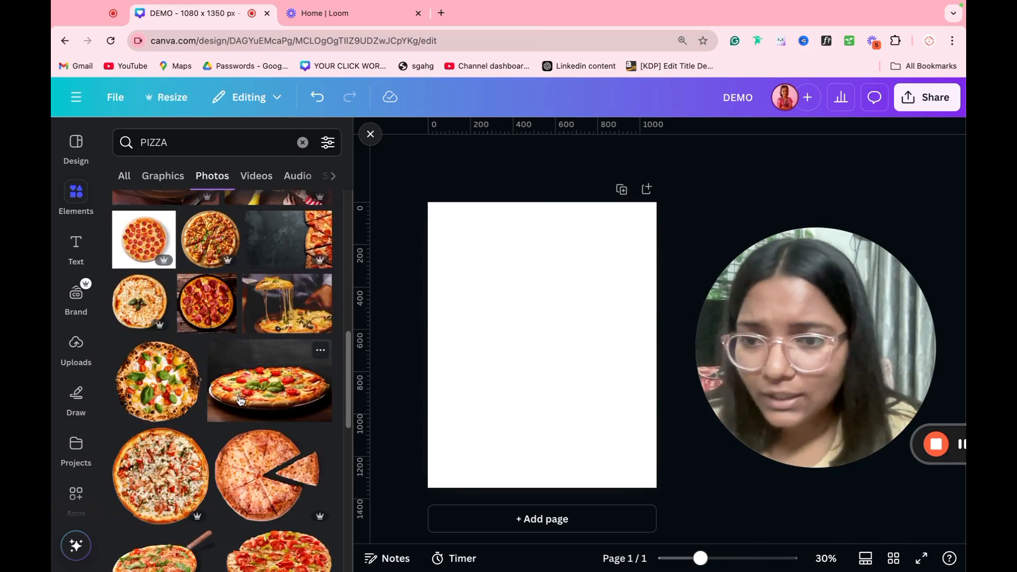
{"action": "scroll", "coordinate": [240, 400], "scroll_direction": "down", "scroll_amount": 4}
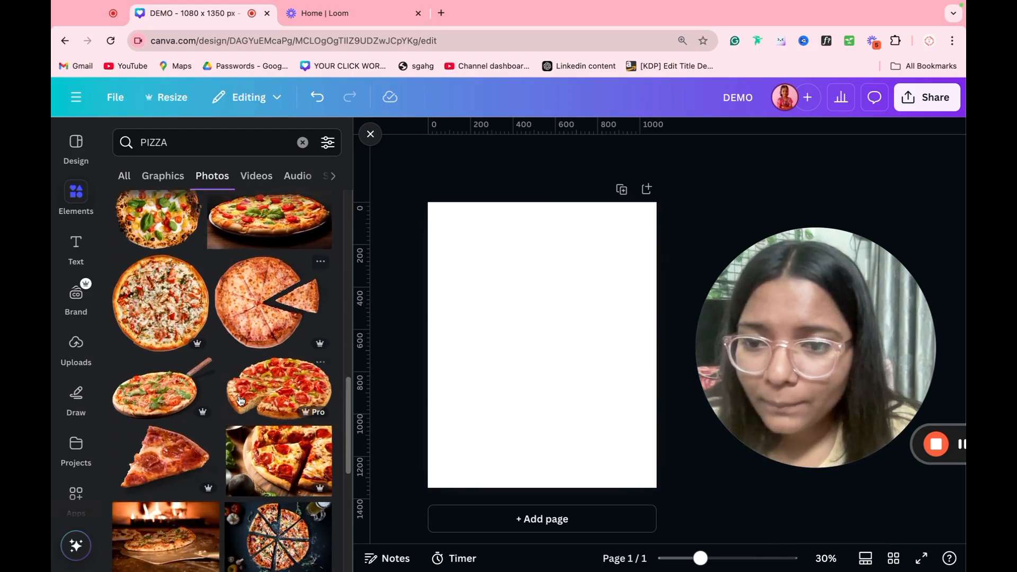
{"action": "scroll", "coordinate": [241, 400], "scroll_direction": "down", "scroll_amount": 10}
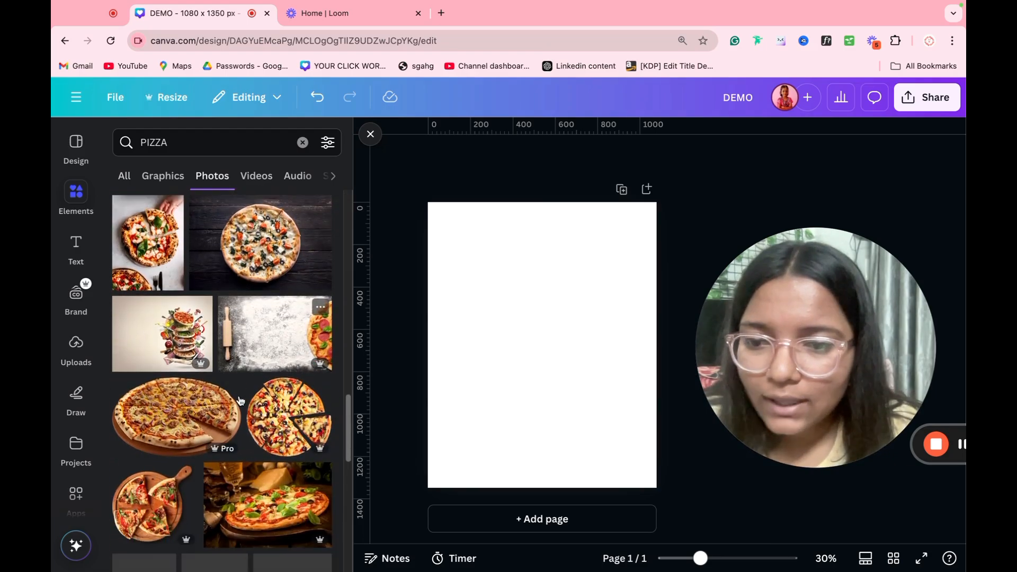
{"action": "scroll", "coordinate": [239, 401], "scroll_direction": "down", "scroll_amount": 1}
{"action": "left_click", "coordinate": [197, 313]}
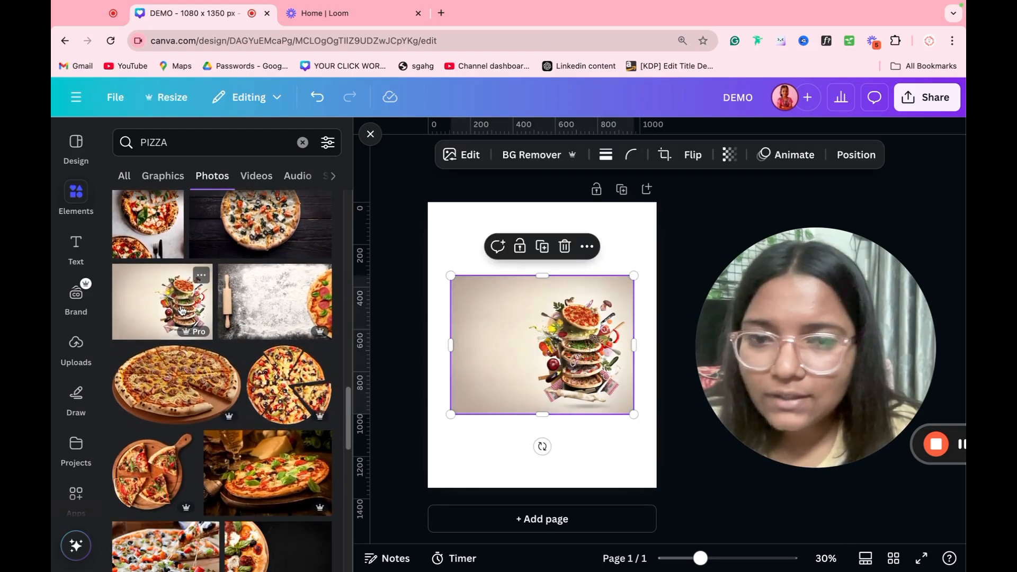
Step: Remove the photo's background, then crop, enlarge and centre the pizza cutout
{"action": "left_click", "coordinate": [534, 155]}
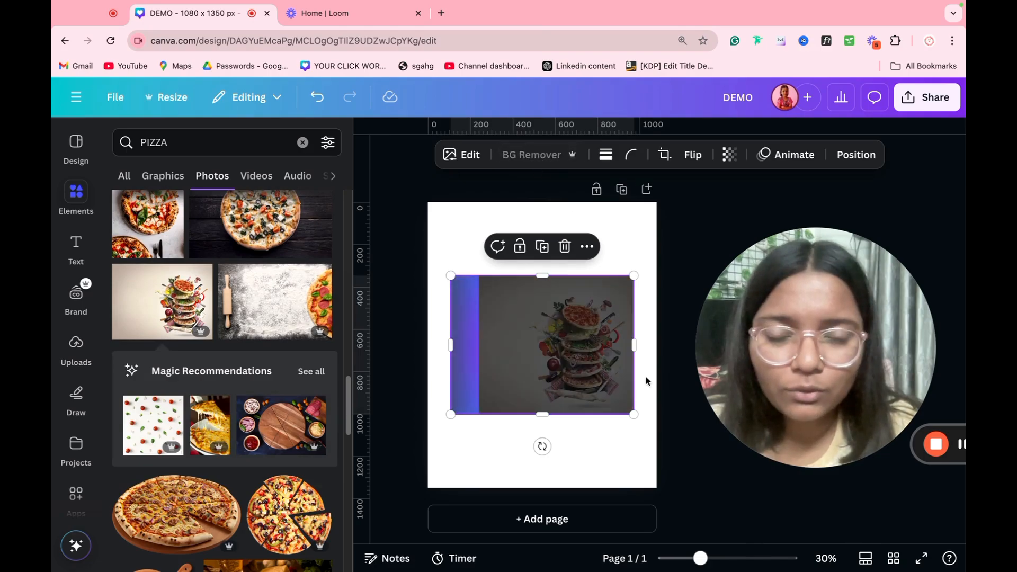
{"action": "left_click_drag", "start_coordinate": [608, 391], "coordinate": [586, 390]}
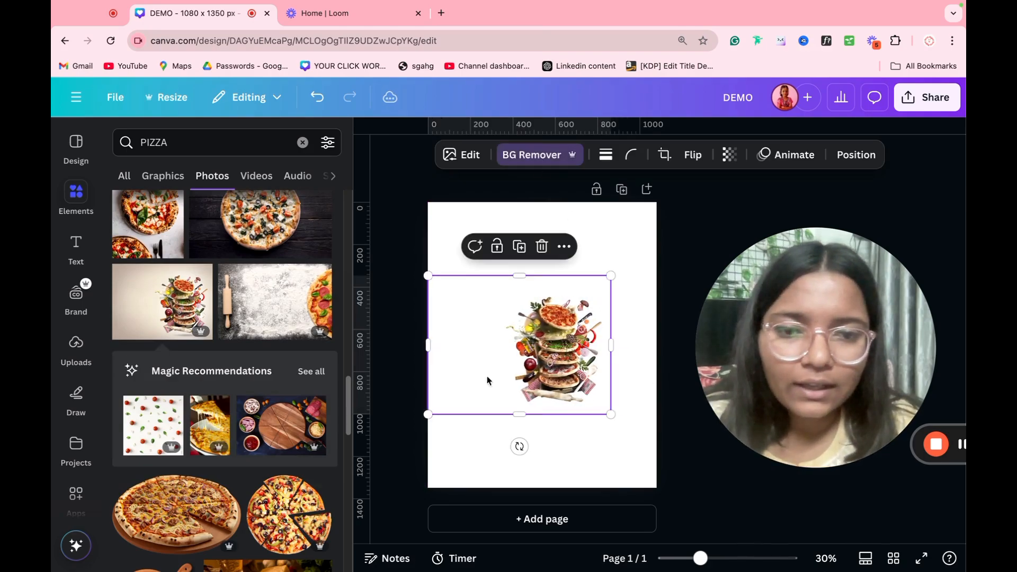
{"action": "left_click_drag", "start_coordinate": [428, 367], "coordinate": [474, 450]}
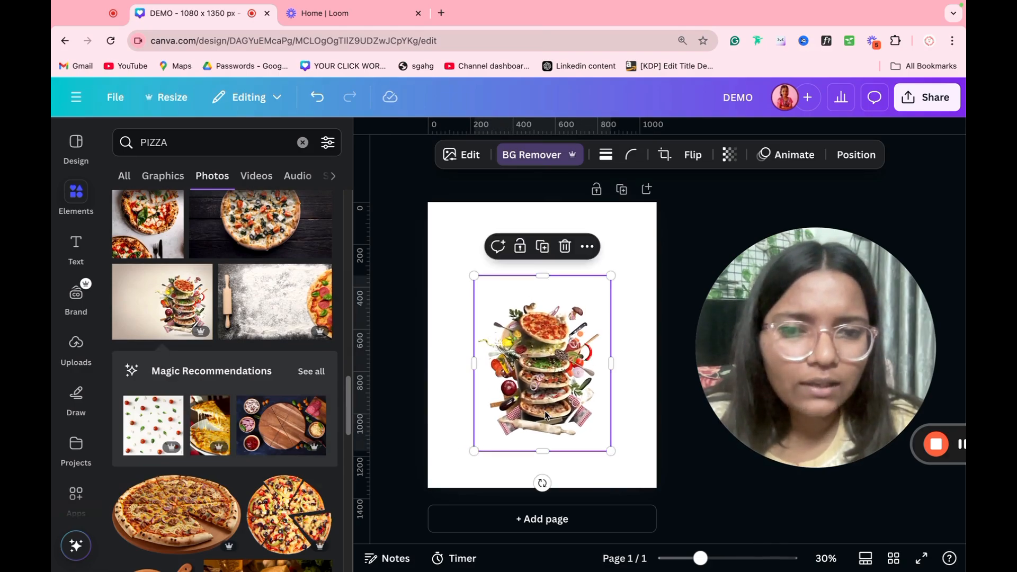
{"action": "left_click_drag", "start_coordinate": [545, 411], "coordinate": [546, 404]}
{"action": "left_click_drag", "start_coordinate": [611, 444], "coordinate": [582, 416]}
{"action": "left_click", "coordinate": [653, 362]}
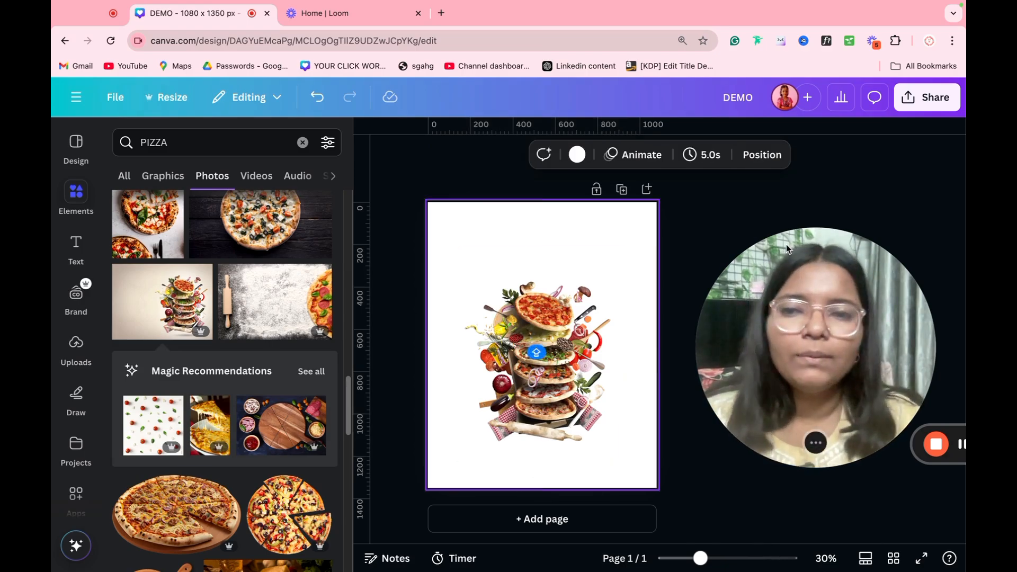
Step: Check PIZZA's video, audio and shape results, then search the shapes for TRIANGLE
{"action": "left_click", "coordinate": [251, 180]}
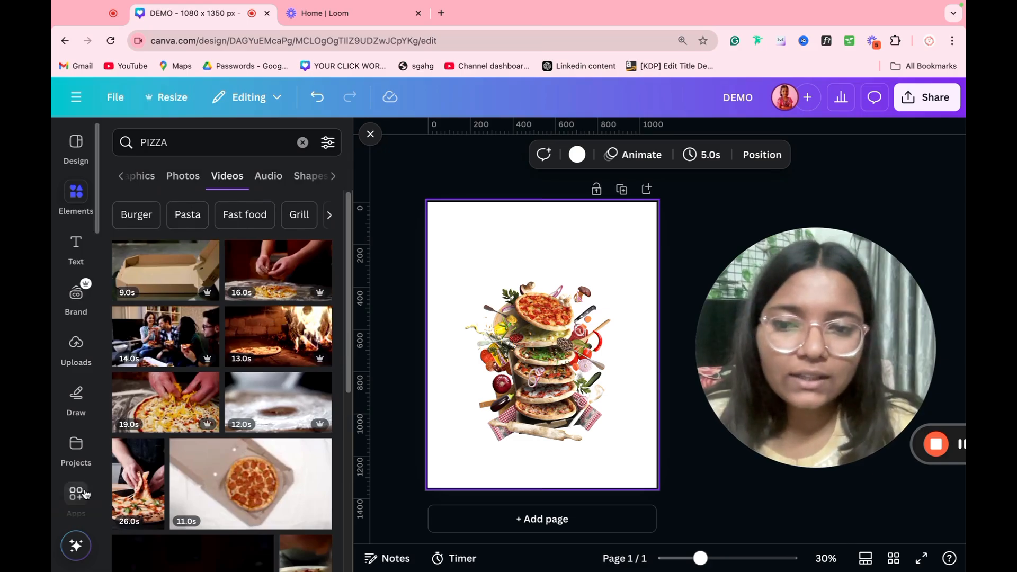
{"action": "left_click", "coordinate": [271, 180]}
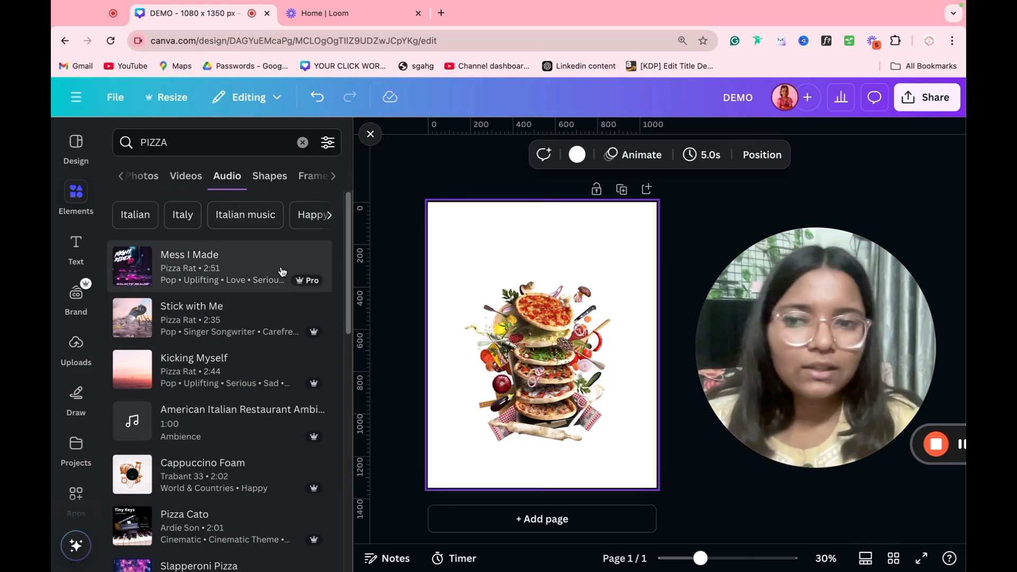
{"action": "left_click", "coordinate": [271, 181]}
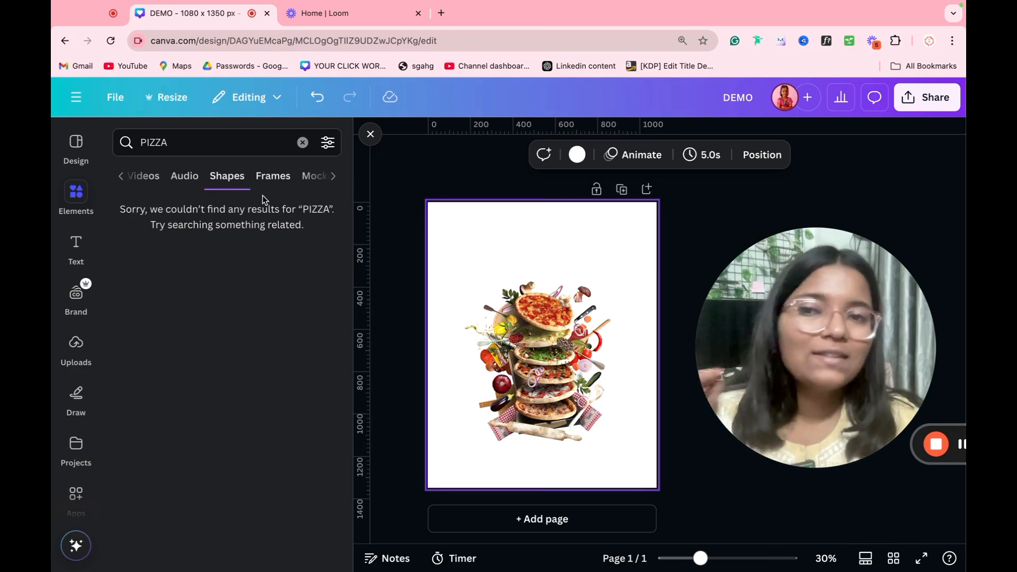
{"action": "left_click", "coordinate": [231, 147]}
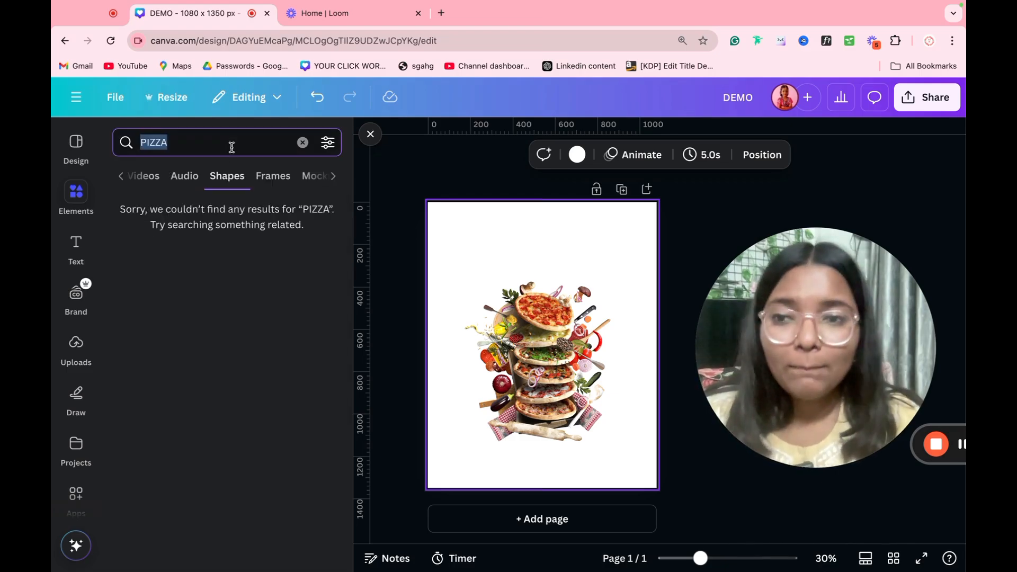
{"action": "type", "text": "TR"}
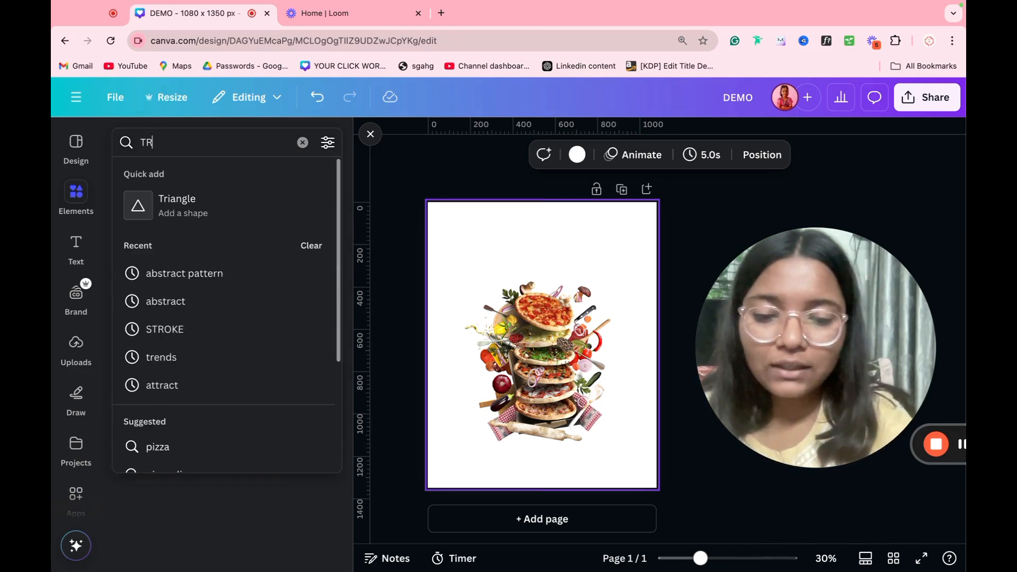
{"action": "type", "text": "IANGLE"}
{"action": "key", "text": "Return"}
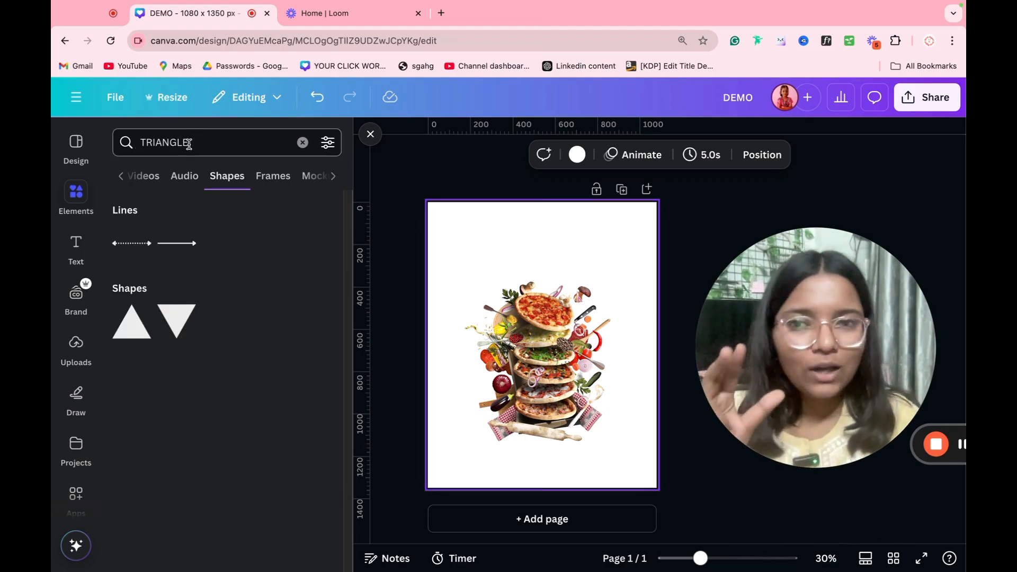
Step: Add a second page and place a triangle frame on it
{"action": "left_click", "coordinate": [280, 179]}
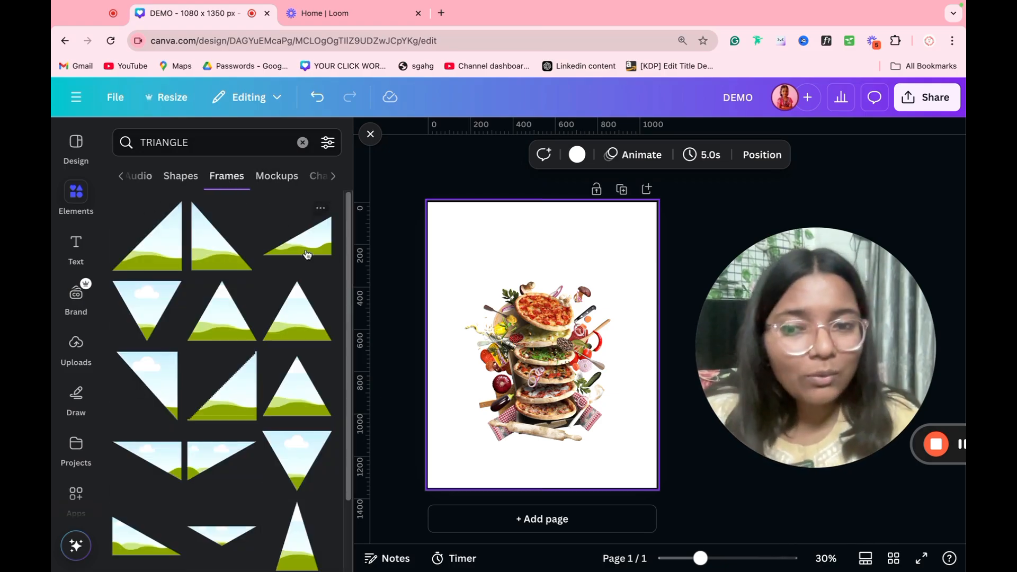
{"action": "left_click", "coordinate": [594, 519]}
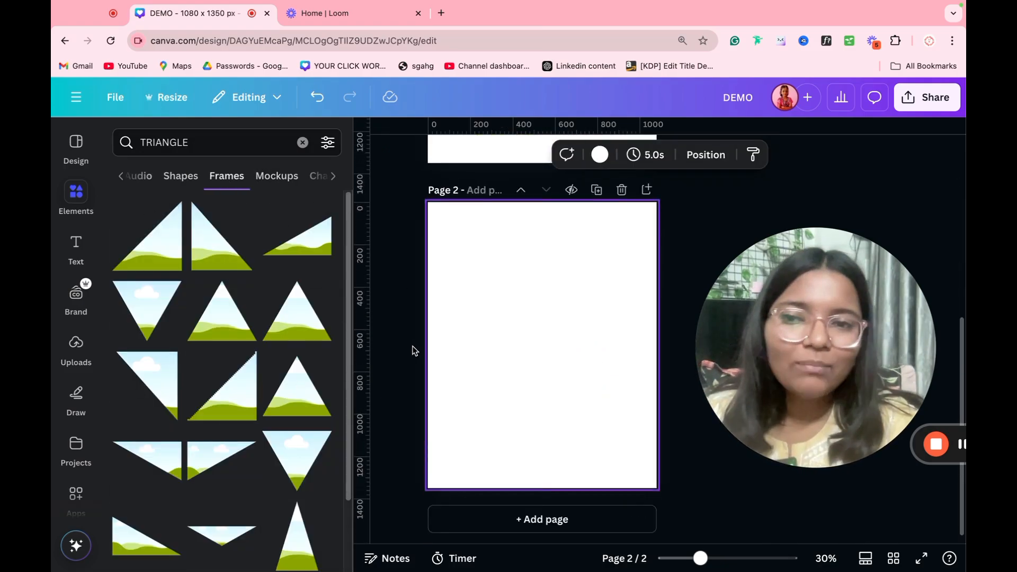
{"action": "left_click", "coordinate": [297, 312]}
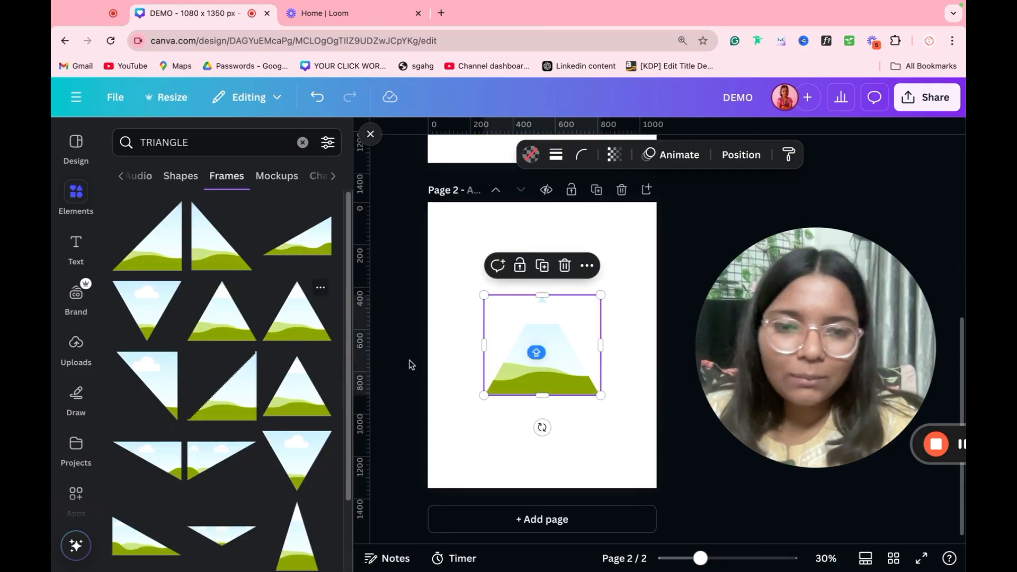
Step: Fill the triangle frame with the neon triangle photo
{"action": "left_click", "coordinate": [171, 183]}
{"action": "left_click", "coordinate": [171, 180]}
{"action": "left_click", "coordinate": [166, 180]}
{"action": "left_click", "coordinate": [163, 181]}
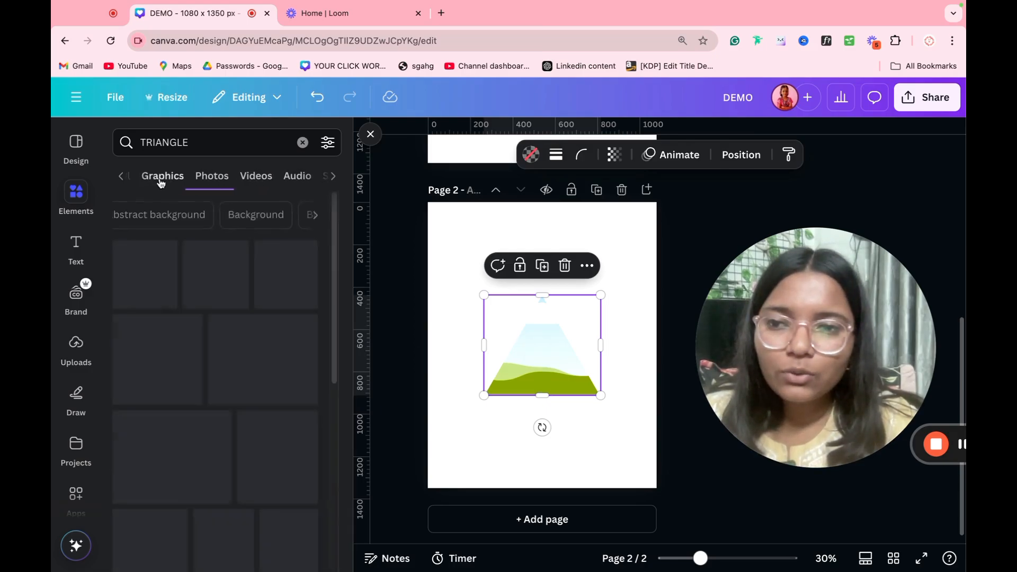
{"action": "left_click", "coordinate": [161, 181]}
{"action": "left_click", "coordinate": [211, 175]}
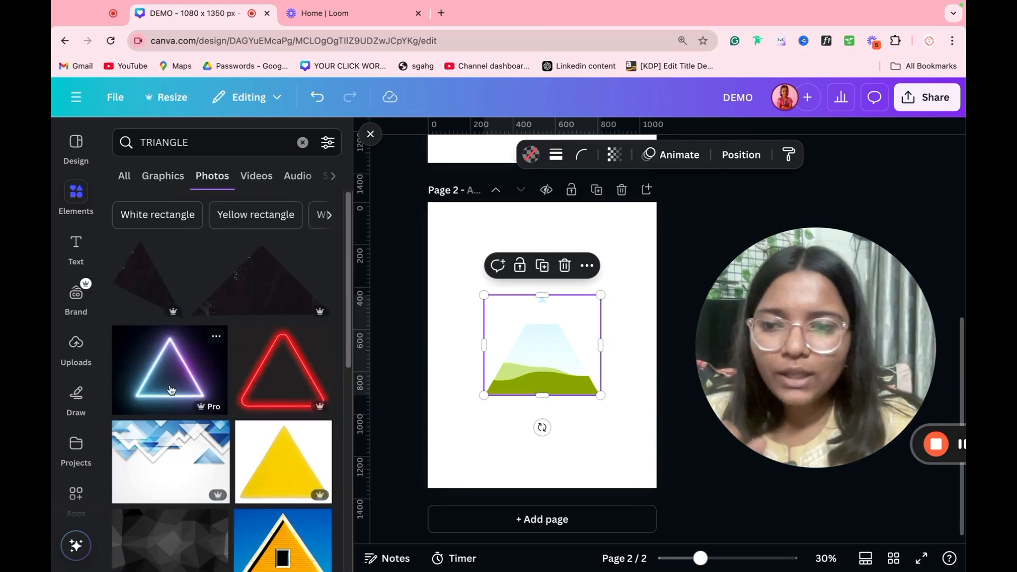
{"action": "left_click", "coordinate": [169, 386]}
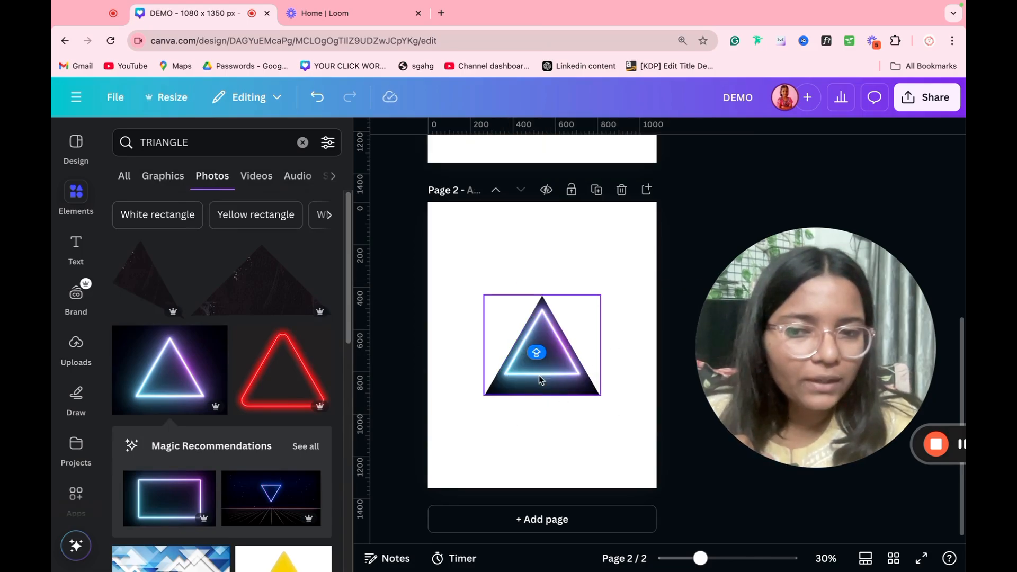
Step: Reposition the neon photo inside the frame and widen the triangle frame slightly
{"action": "double_click", "coordinate": [571, 379]}
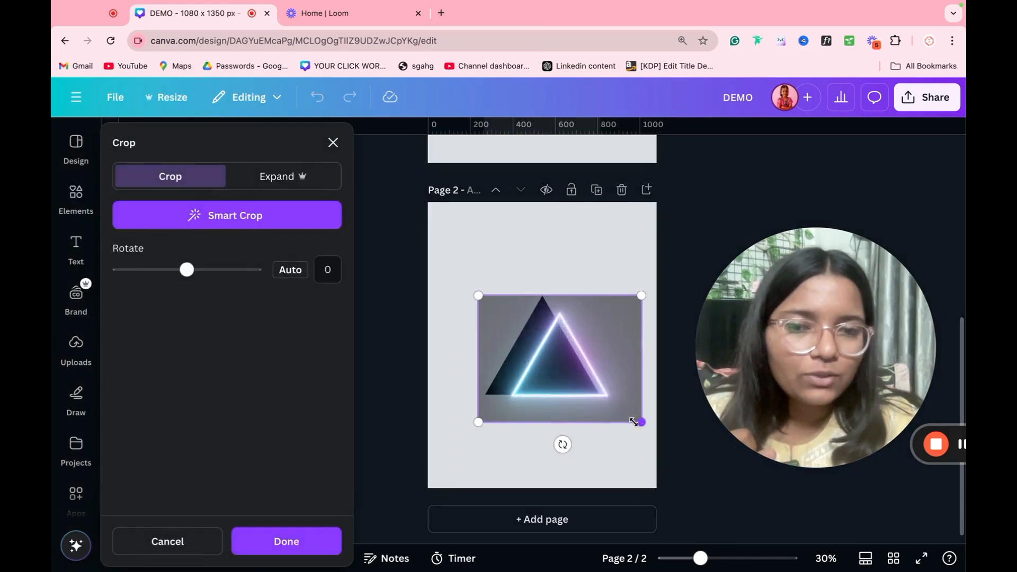
{"action": "left_click_drag", "start_coordinate": [577, 404], "coordinate": [576, 398]}
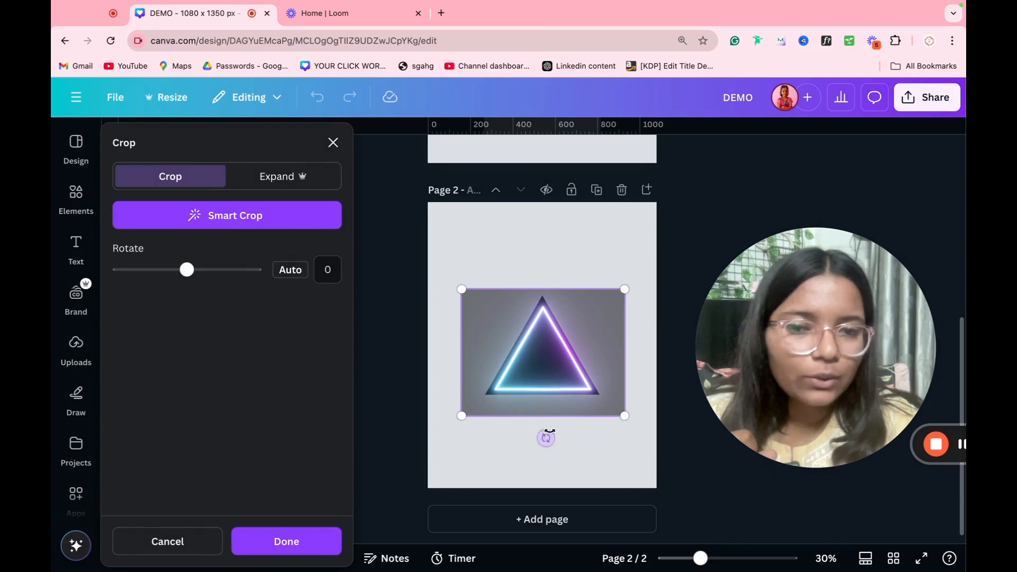
{"action": "left_click", "coordinate": [515, 445]}
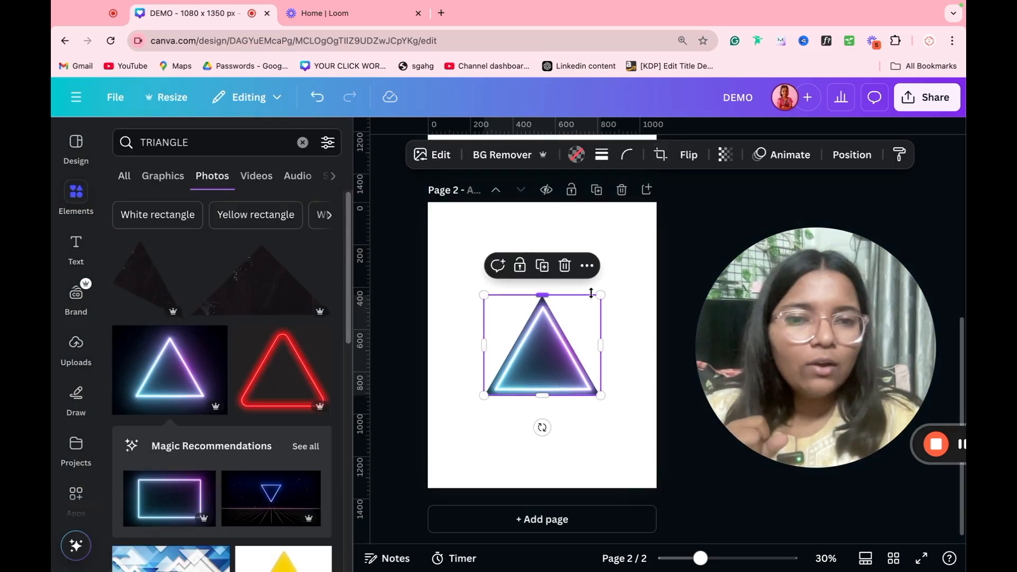
{"action": "left_click_drag", "start_coordinate": [599, 292], "coordinate": [628, 288]}
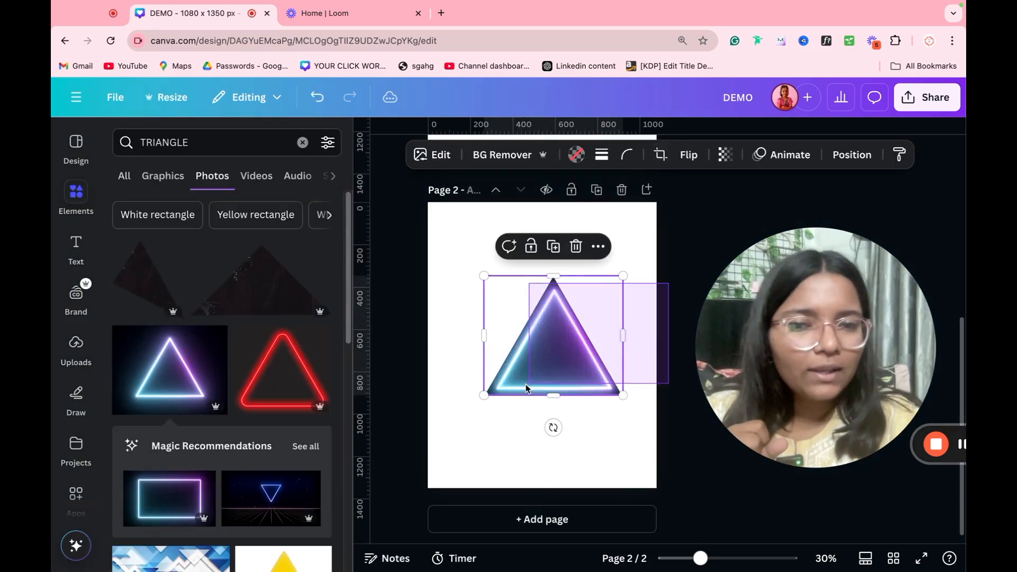
{"action": "left_click_drag", "start_coordinate": [620, 347], "coordinate": [394, 353]}
{"action": "key", "text": "ctrl+z"}
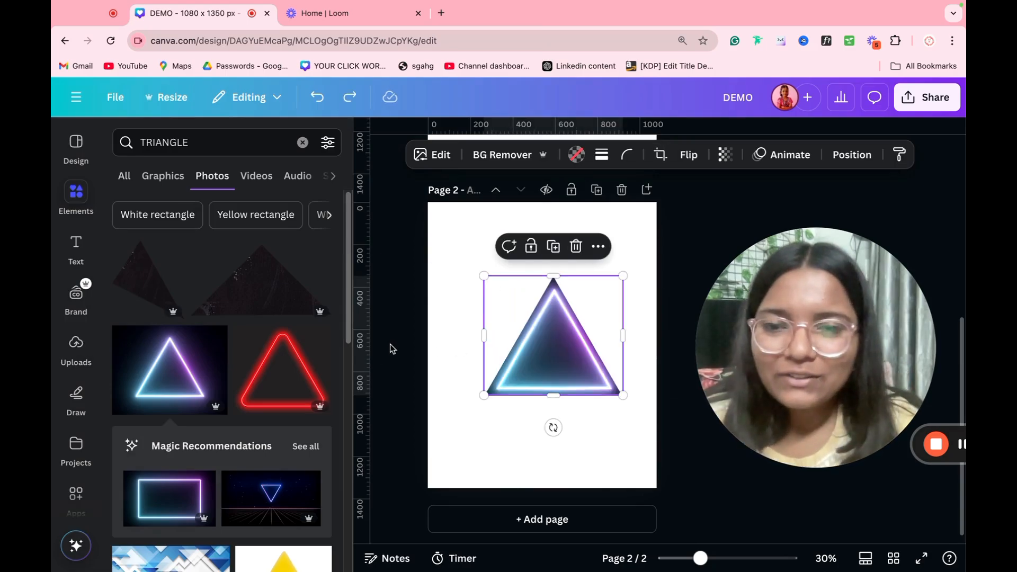
Step: Empty the triangle frame and search the elements for PHONE frames
{"action": "key", "text": "Delete"}
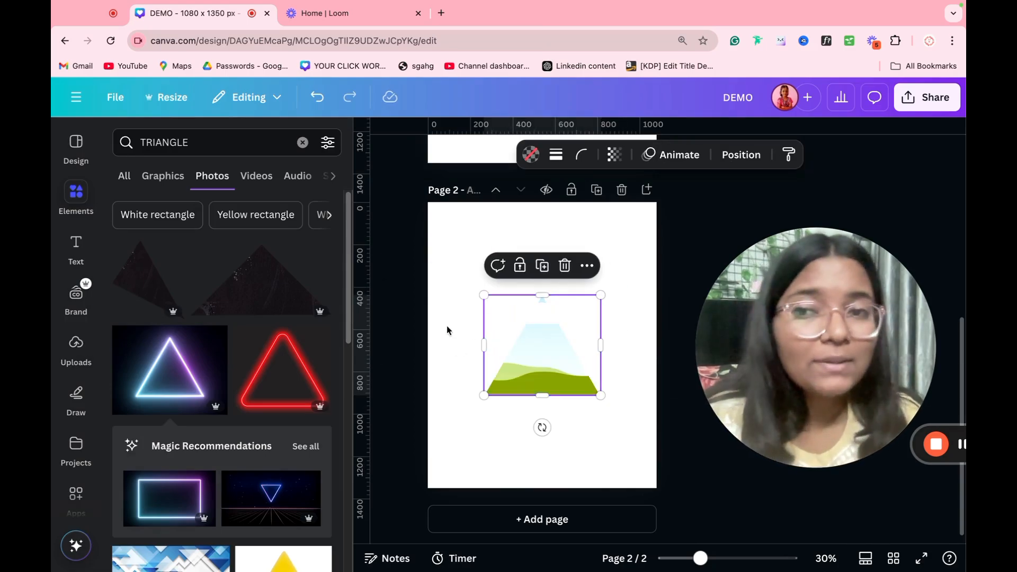
{"action": "double_click", "coordinate": [228, 142]}
{"action": "key", "text": "BackSpace"}
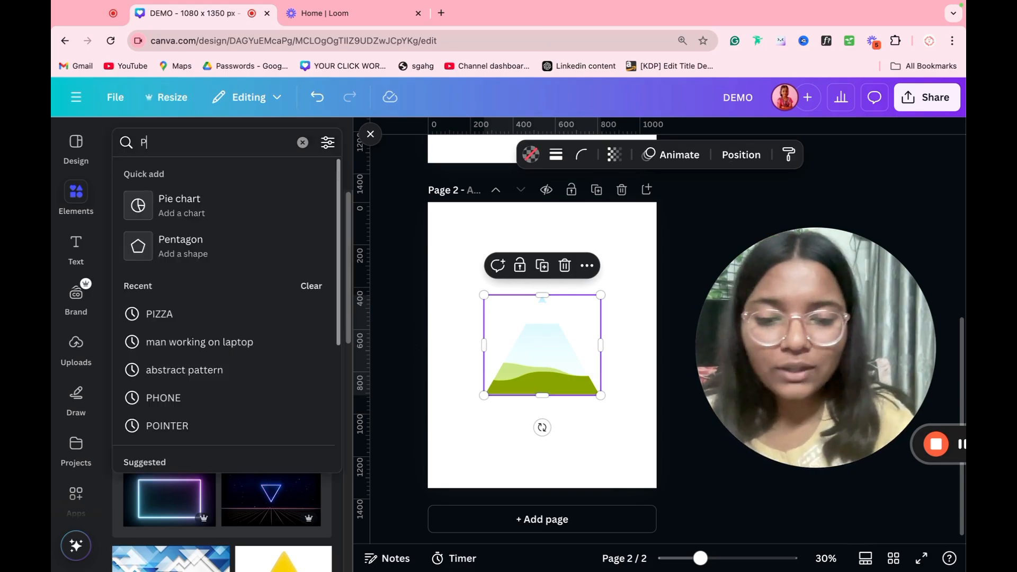
{"action": "type", "text": "PHONE"}
{"action": "key", "text": "Return"}
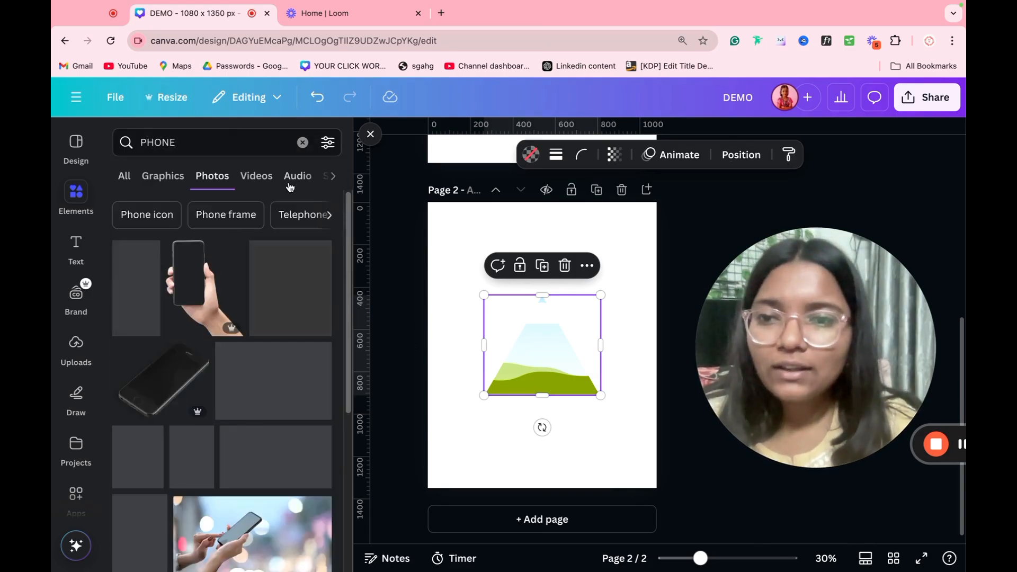
{"action": "left_click", "coordinate": [290, 184]}
{"action": "left_click", "coordinate": [290, 184]}
{"action": "left_click", "coordinate": [291, 183]}
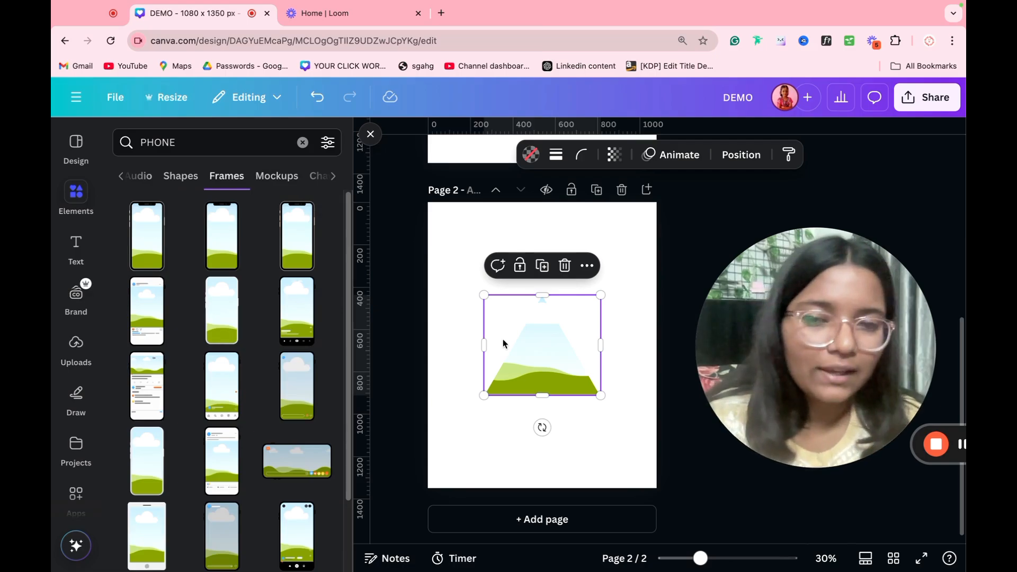
Step: Replace the triangle frame with an enlarged, centred phone frame on Page 2
{"action": "key", "text": "Delete"}
{"action": "left_click", "coordinate": [309, 294]}
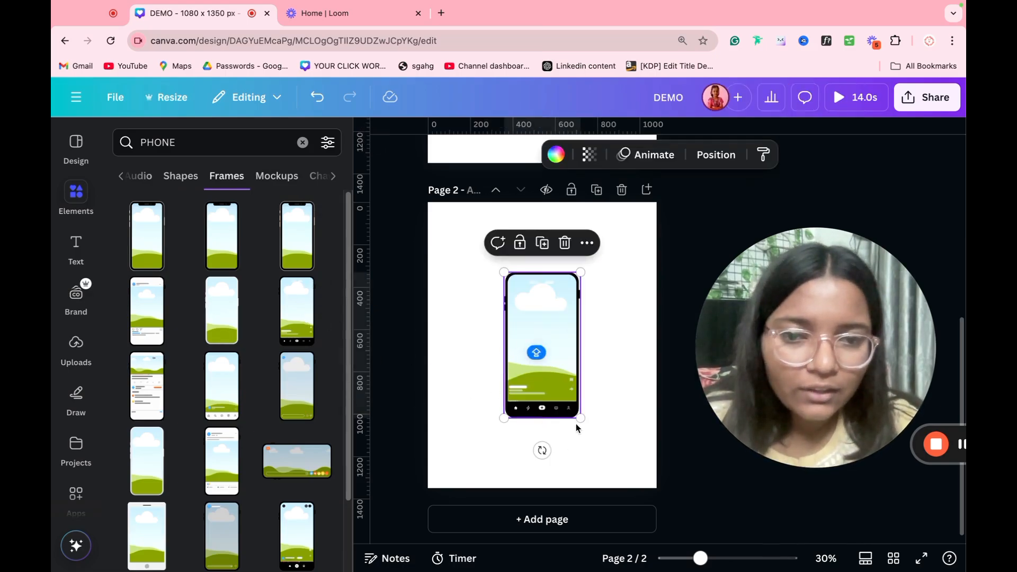
{"action": "left_click_drag", "start_coordinate": [580, 419], "coordinate": [616, 492]}
{"action": "left_click_drag", "start_coordinate": [587, 448], "coordinate": [561, 407]}
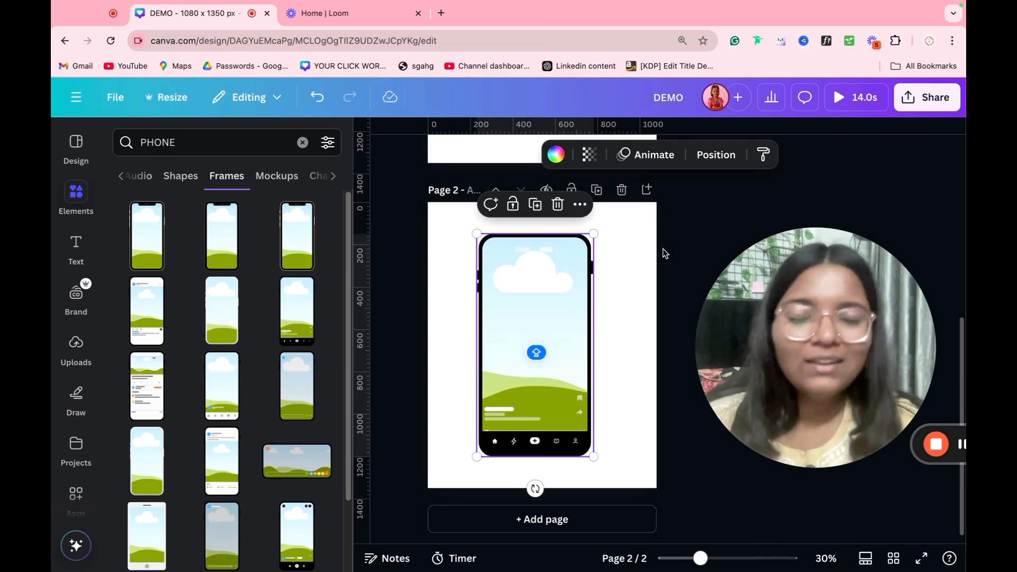
Step: Delete the phone-frame page, then check the PHONE mockup and chart results
{"action": "left_click", "coordinate": [621, 190]}
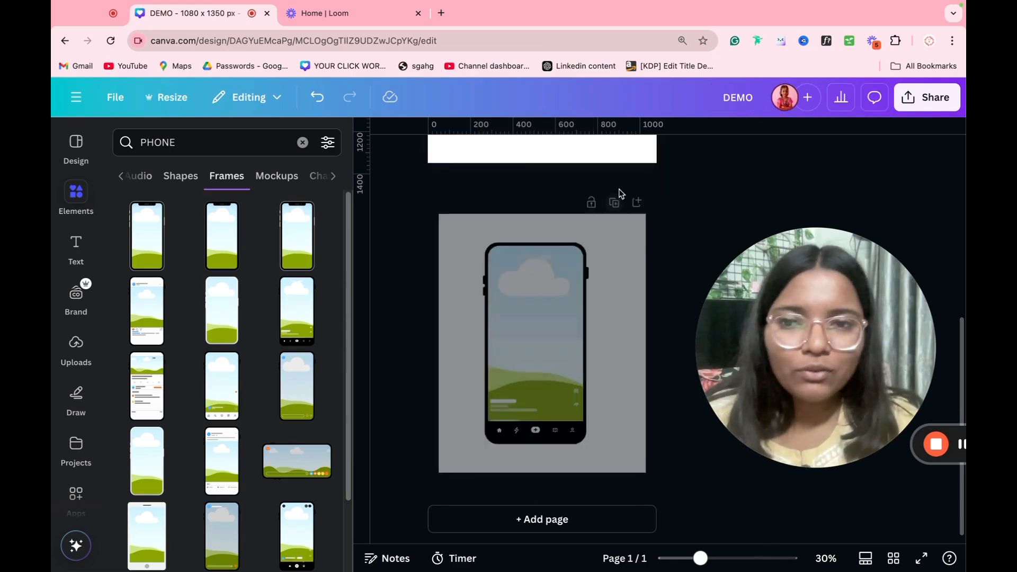
{"action": "left_click", "coordinate": [291, 185]}
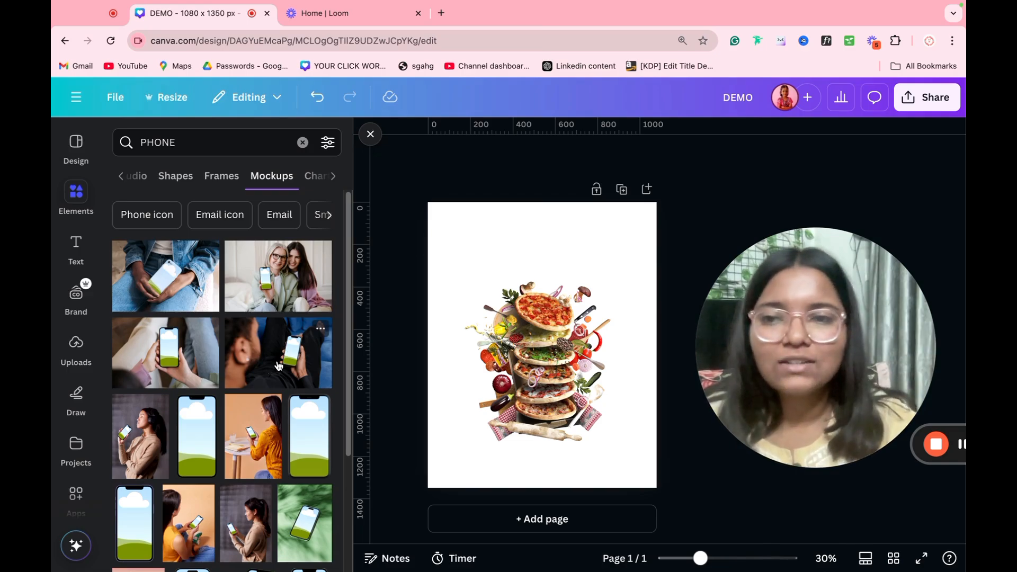
{"action": "left_click", "coordinate": [312, 188]}
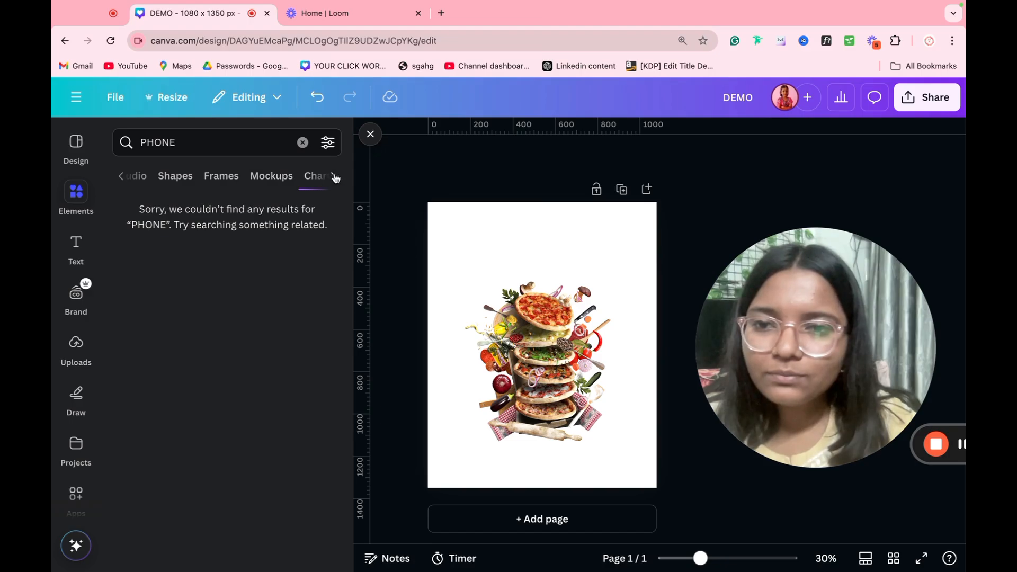
Step: Search the elements for 'Pie chart' and place a pie chart on a new page
{"action": "double_click", "coordinate": [201, 143]}
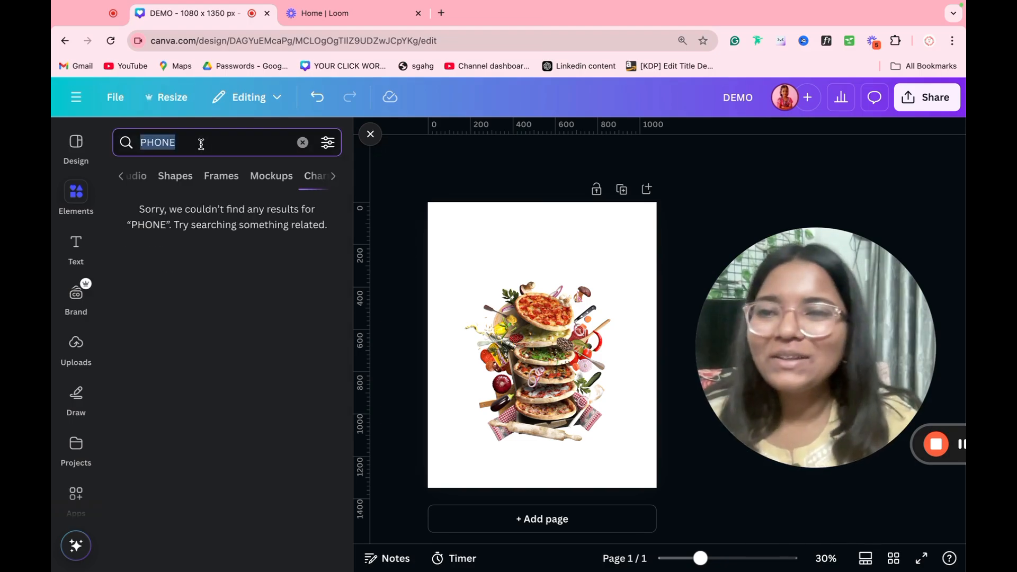
{"action": "type", "text": "Pie chart"}
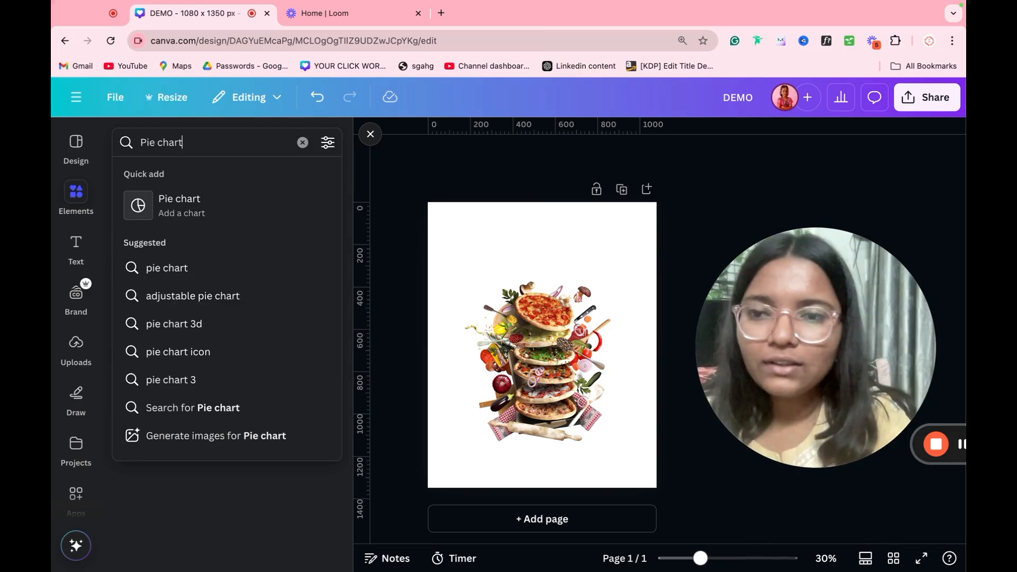
{"action": "key", "text": "Return"}
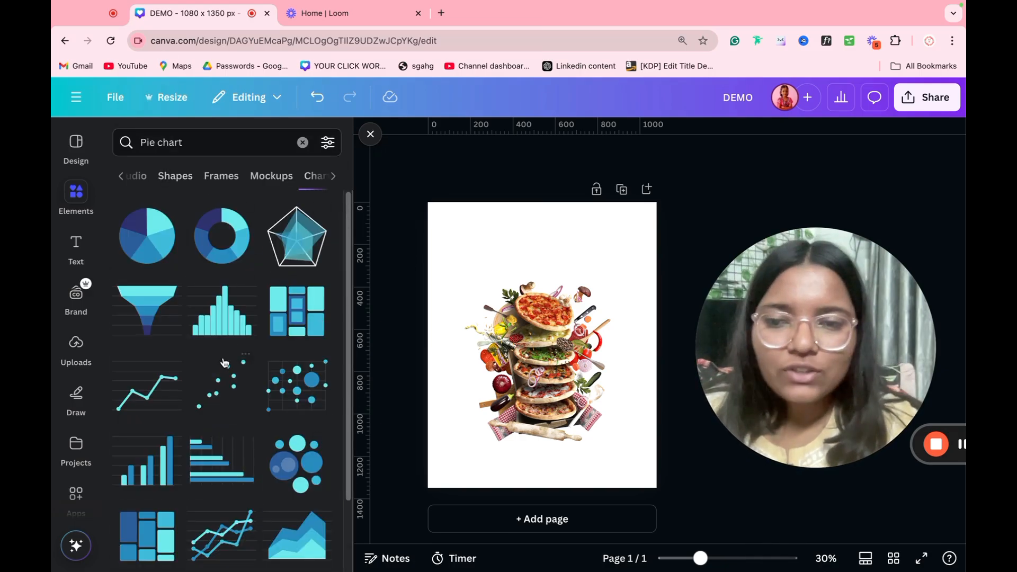
{"action": "left_click", "coordinate": [484, 518]}
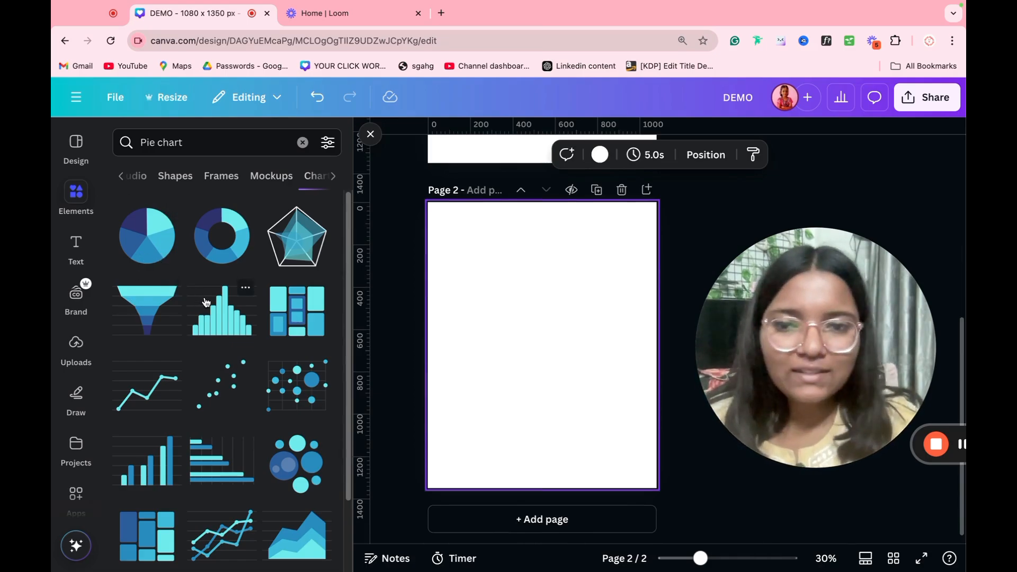
{"action": "left_click", "coordinate": [147, 236]}
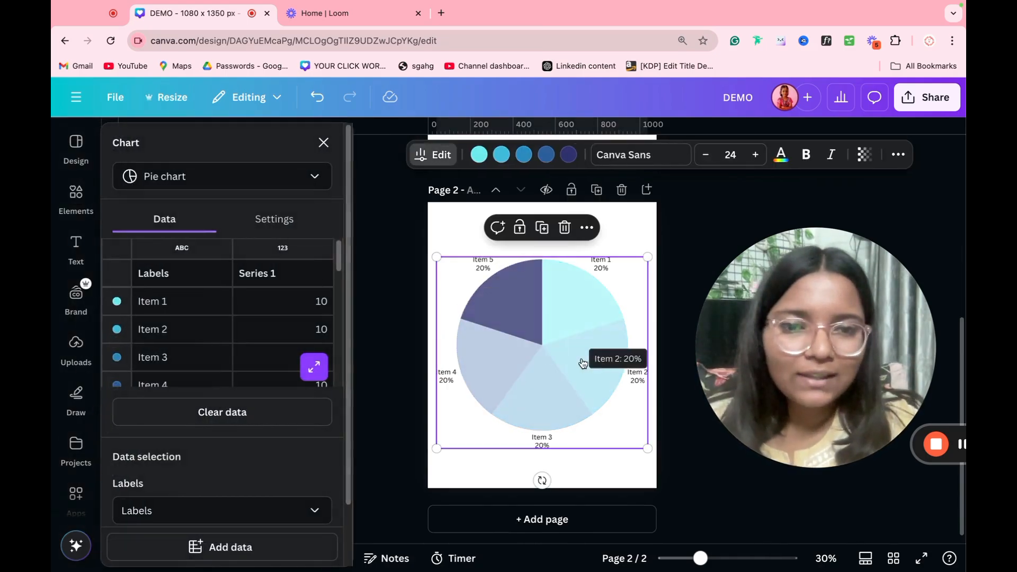
Step: Change Item 1's value in the chart data to 23
{"action": "scroll", "coordinate": [226, 302], "scroll_direction": "down", "scroll_amount": 3}
{"action": "scroll", "coordinate": [227, 303], "scroll_direction": "up", "scroll_amount": 3}
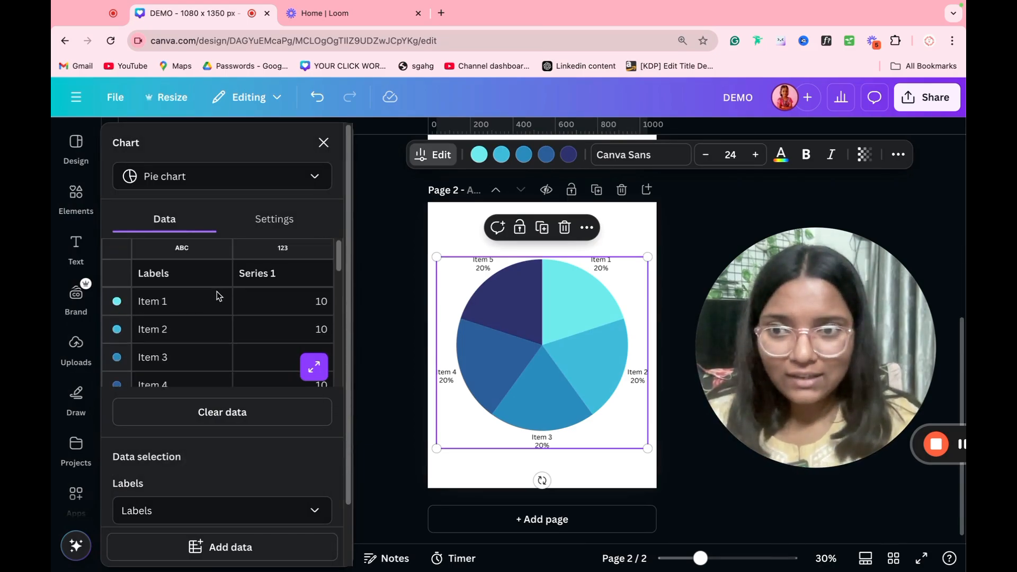
{"action": "left_click", "coordinate": [261, 304]}
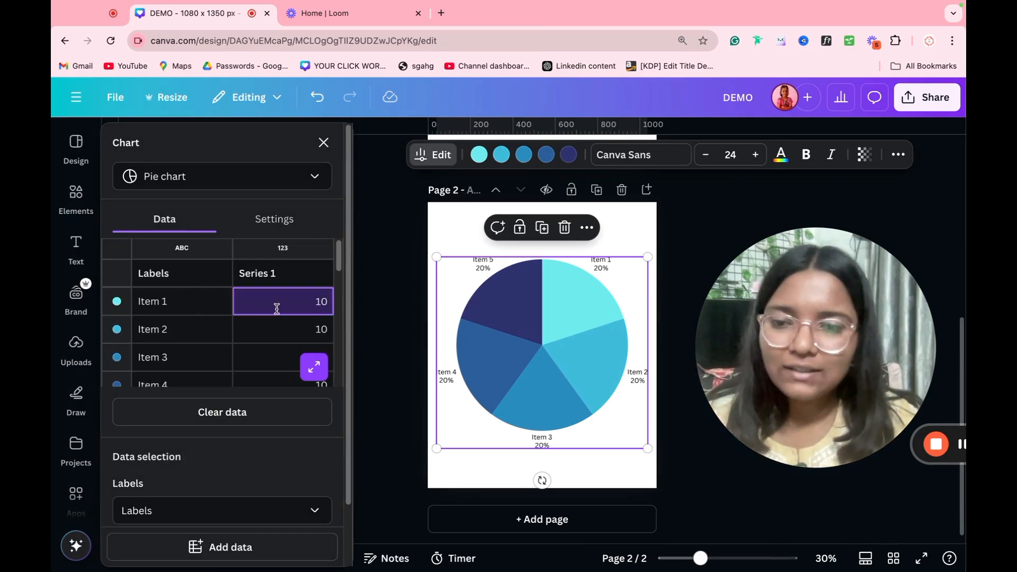
{"action": "type", "text": "2"}
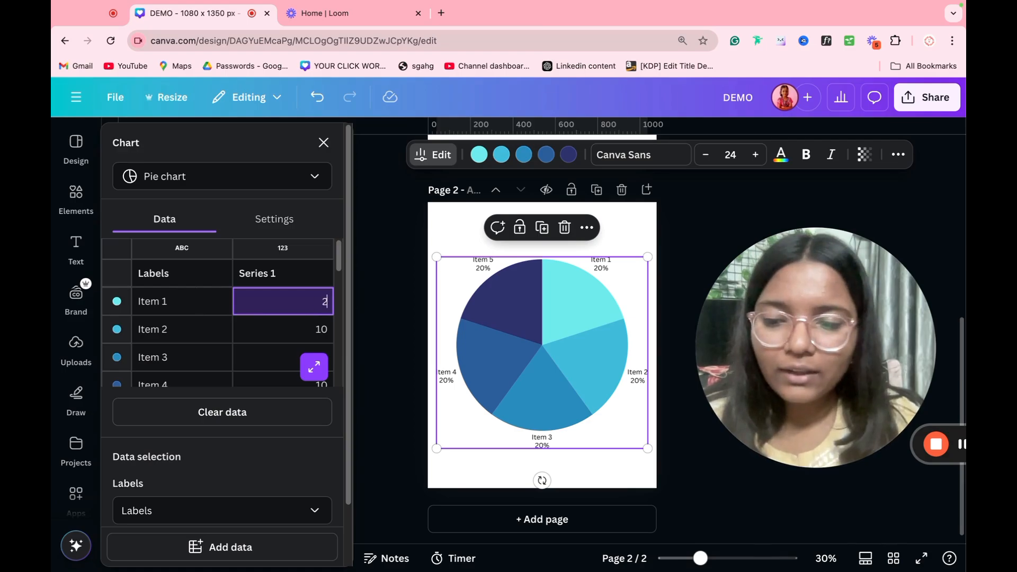
{"action": "type", "text": "3"}
{"action": "key", "text": "Escape"}
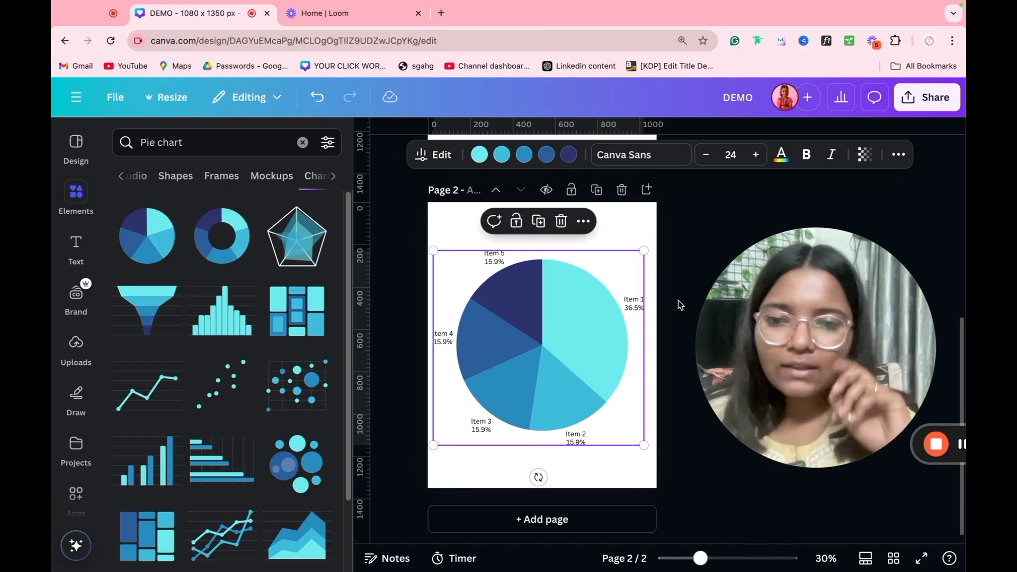
Step: Replace the pie chart with a people pictogram chart
{"action": "scroll", "coordinate": [205, 318], "scroll_direction": "down", "scroll_amount": 2}
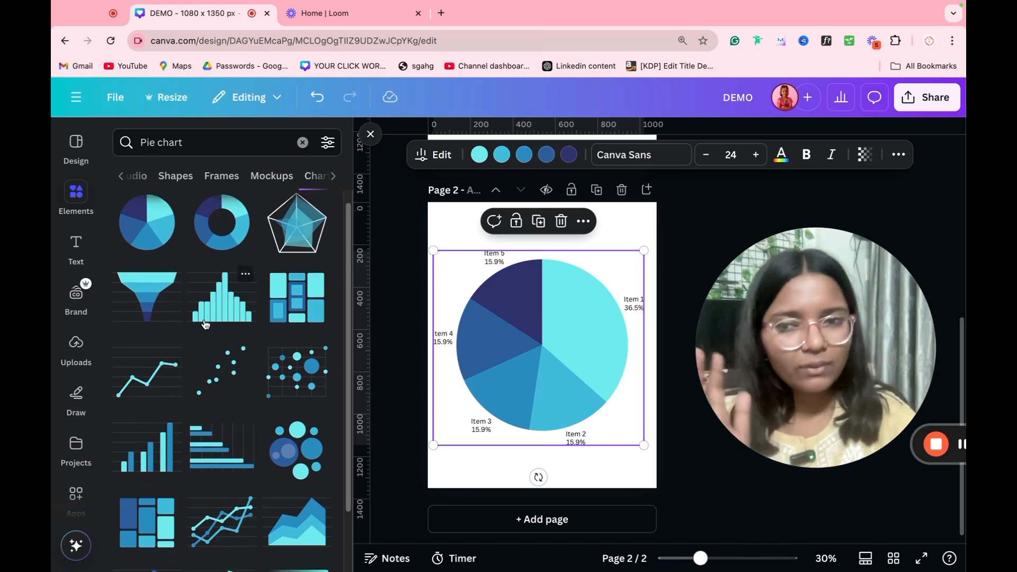
{"action": "scroll", "coordinate": [205, 324], "scroll_direction": "down", "scroll_amount": 2}
{"action": "scroll", "coordinate": [223, 407], "scroll_direction": "down", "scroll_amount": 2}
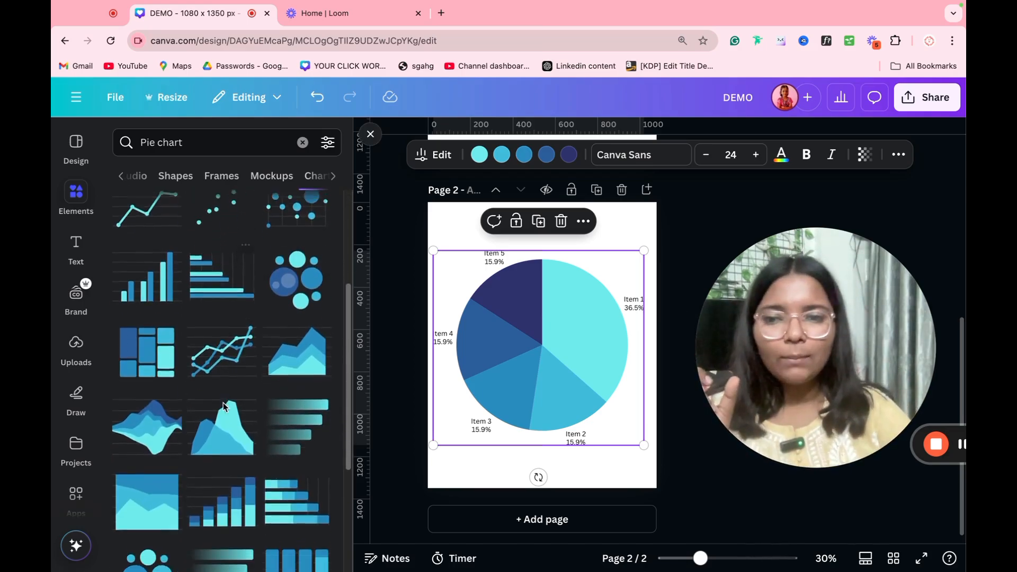
{"action": "scroll", "coordinate": [224, 407], "scroll_direction": "down", "scroll_amount": 5}
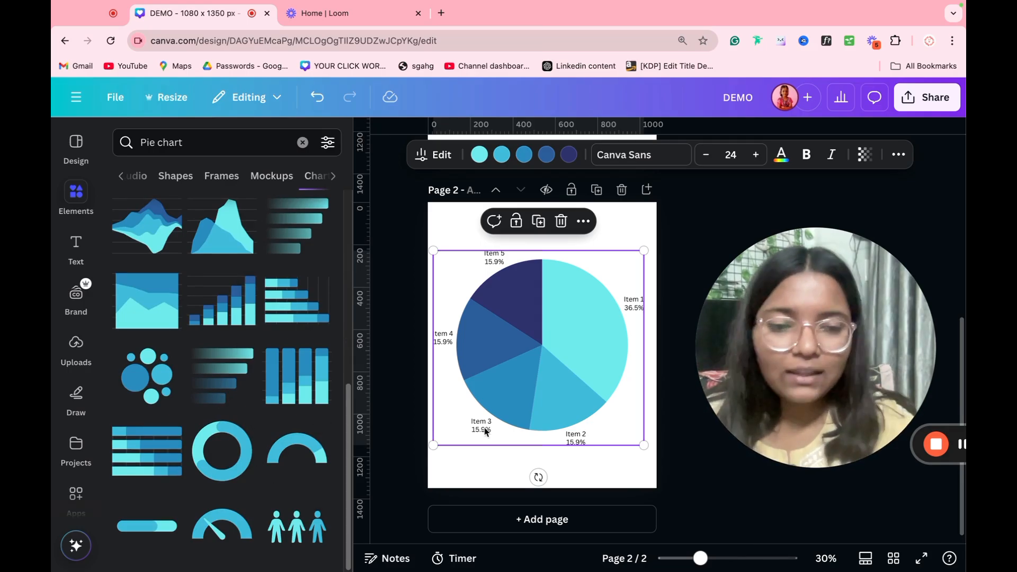
{"action": "key", "text": "Delete"}
{"action": "left_click", "coordinate": [296, 527]}
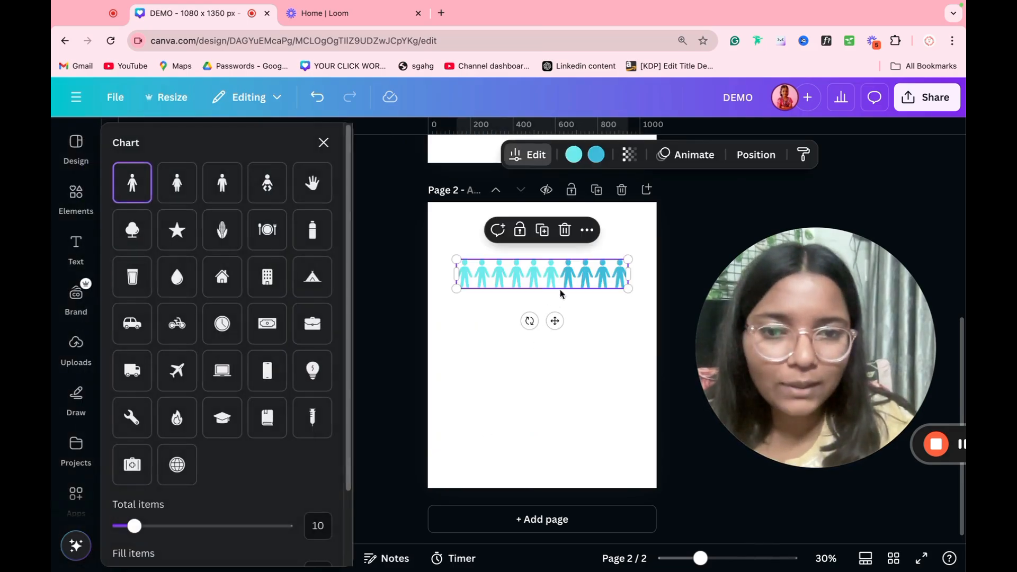
Step: Make the pictogram's filled icons yellow and swap the people icons for corn icons
{"action": "left_click", "coordinate": [566, 154]}
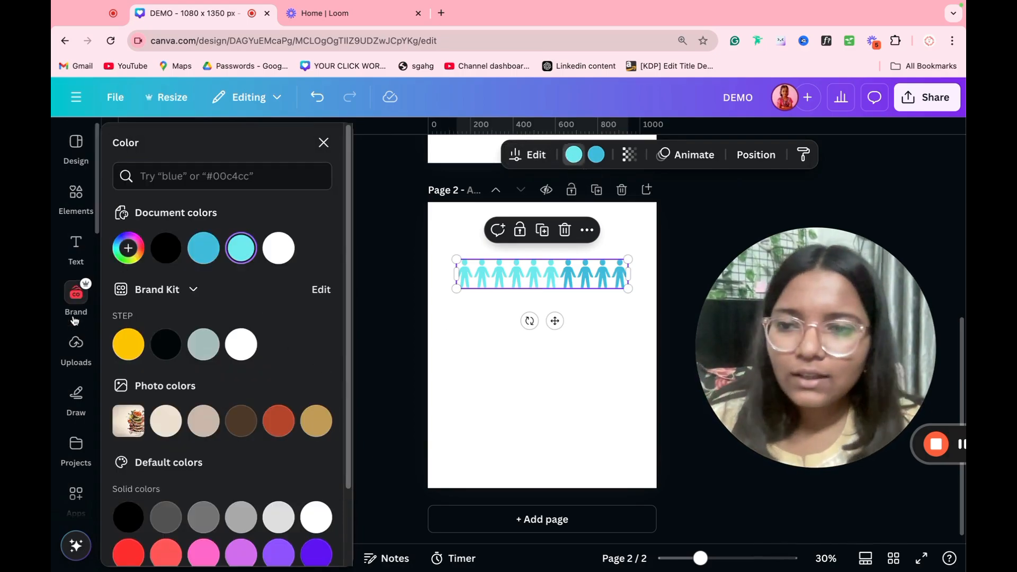
{"action": "left_click", "coordinate": [125, 348]}
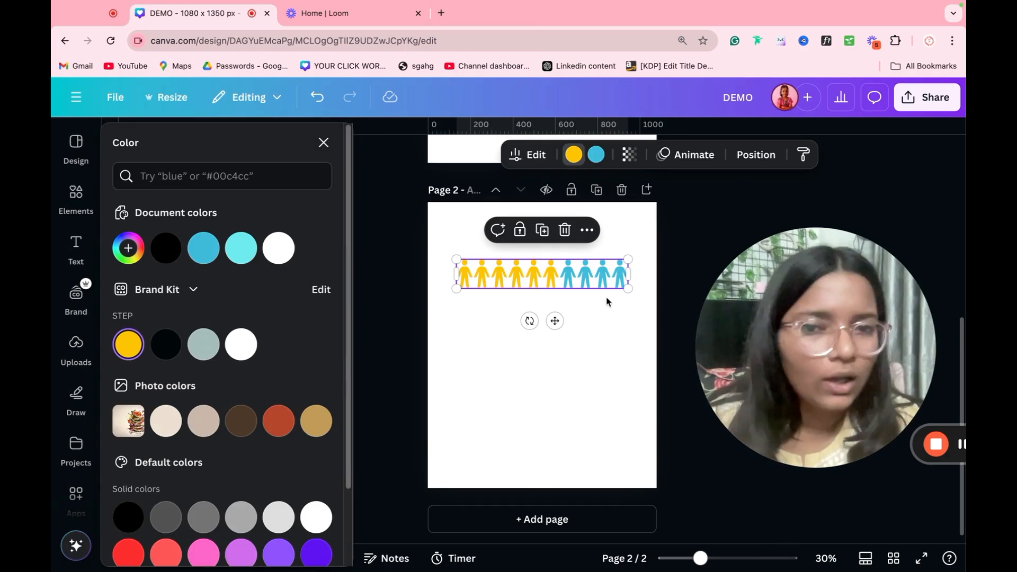
{"action": "left_click", "coordinate": [596, 347]}
{"action": "left_click", "coordinate": [574, 274]}
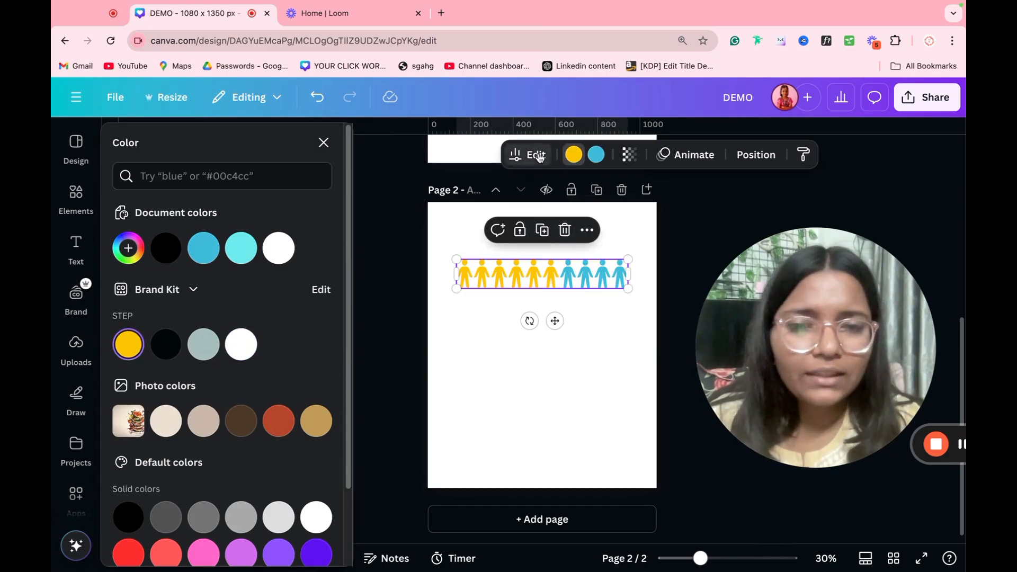
{"action": "left_click", "coordinate": [513, 163]}
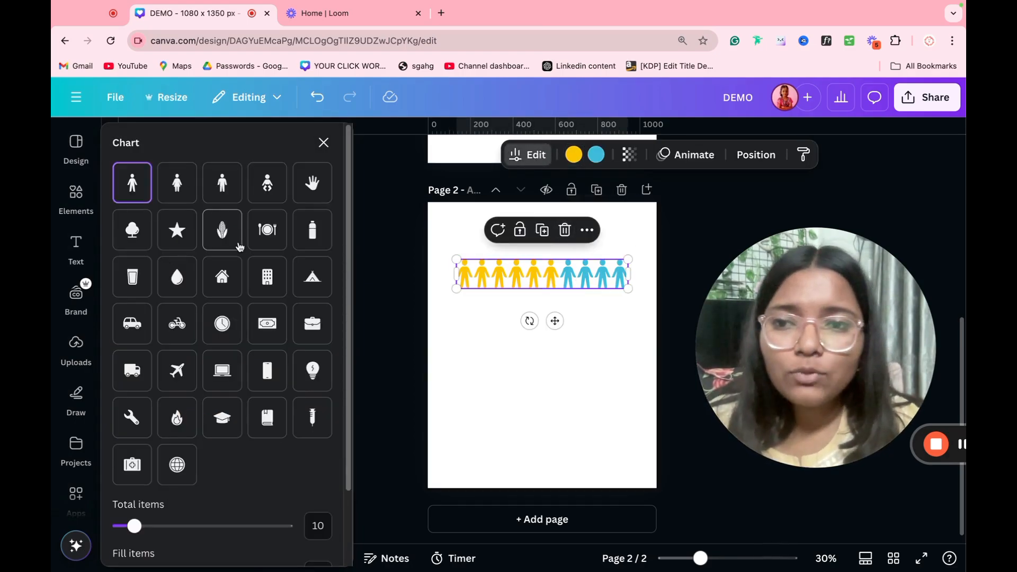
{"action": "left_click", "coordinate": [222, 241]}
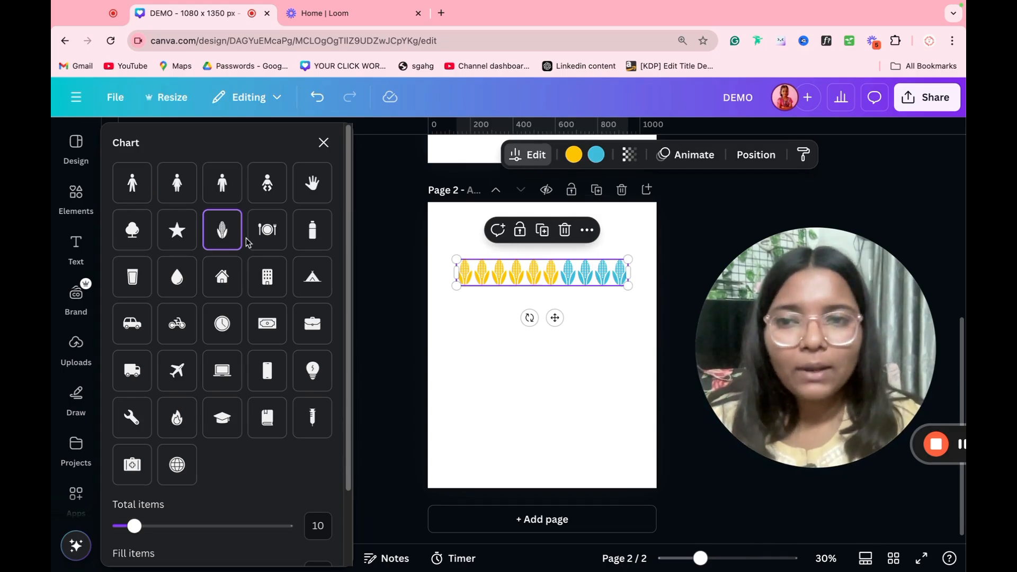
Step: Set 50 total corn icons with 16 filled and wider spacing, then open the AI image generator
{"action": "scroll", "coordinate": [246, 242], "scroll_direction": "down", "scroll_amount": 3}
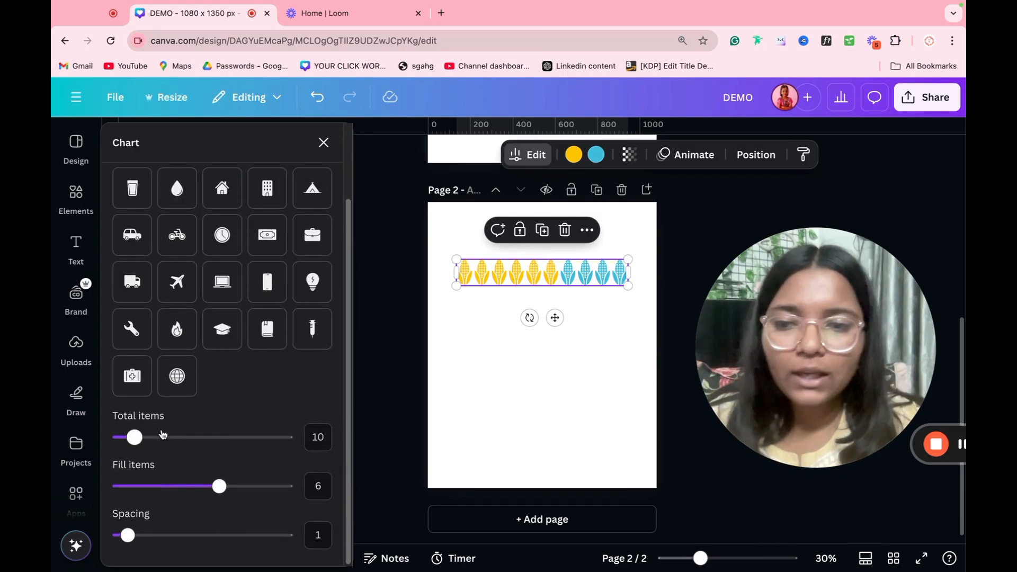
{"action": "left_click_drag", "start_coordinate": [163, 435], "coordinate": [291, 426]}
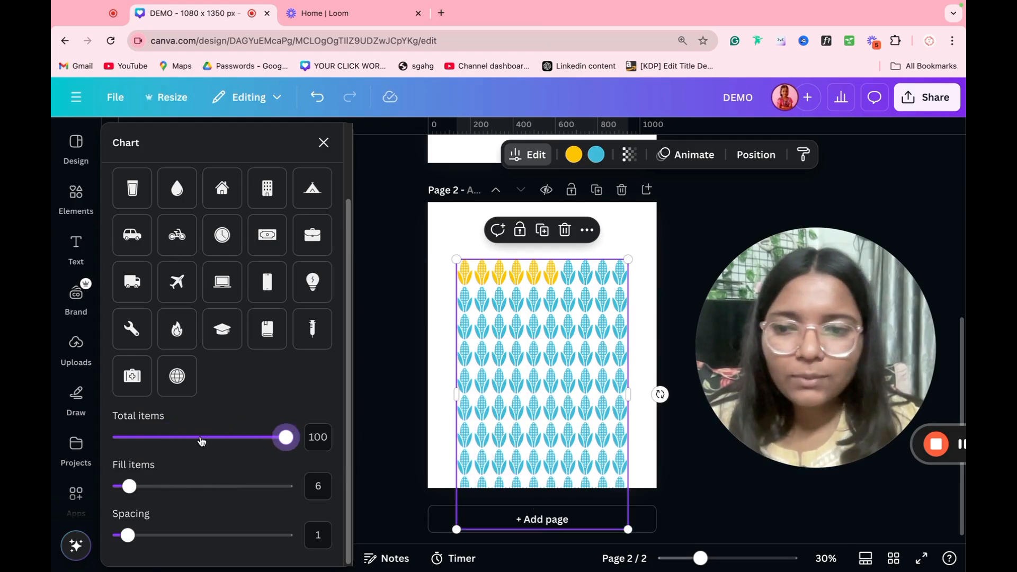
{"action": "left_click", "coordinate": [200, 437]}
{"action": "left_click", "coordinate": [318, 436]}
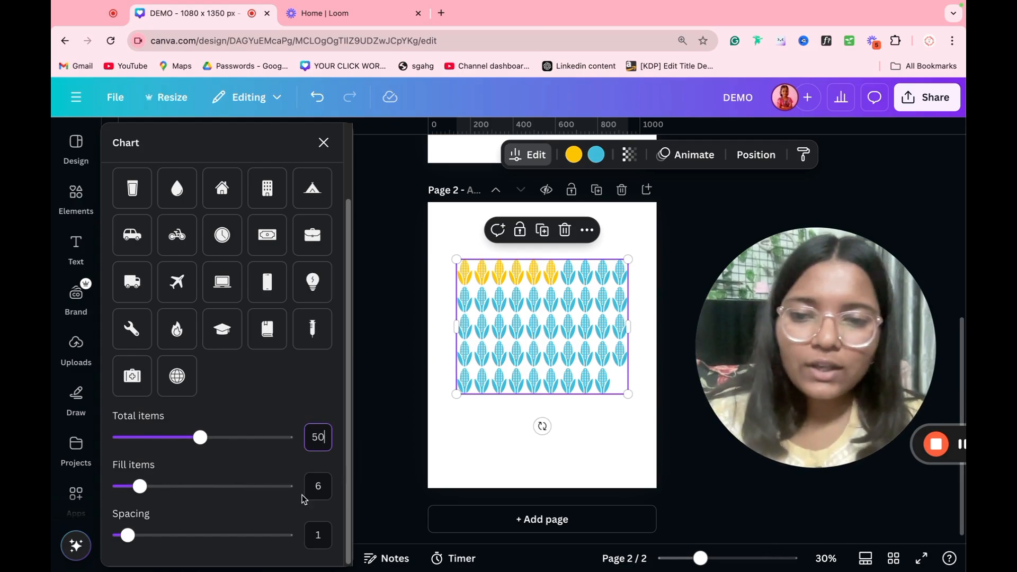
{"action": "left_click", "coordinate": [314, 486]}
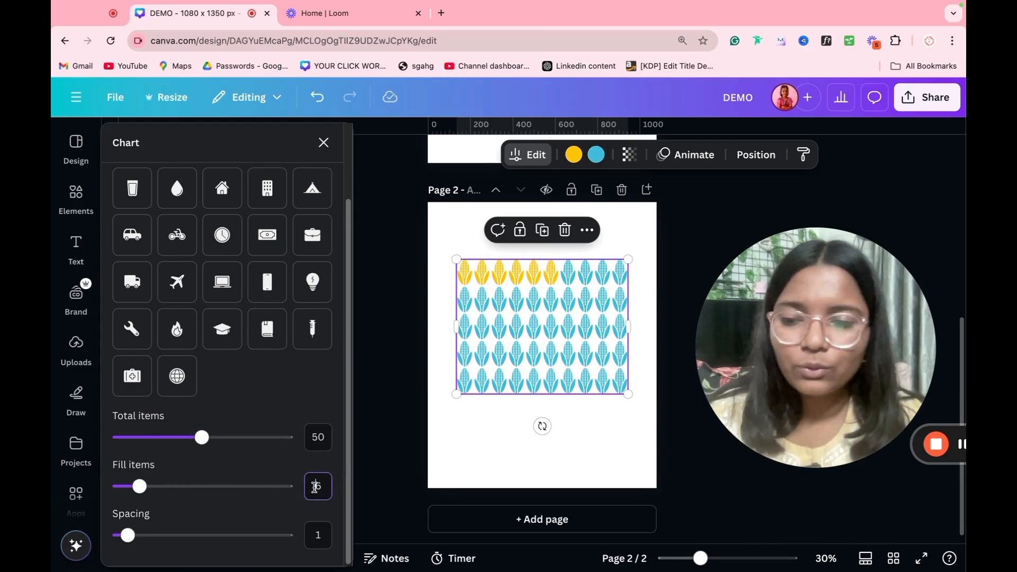
{"action": "key", "text": "Return"}
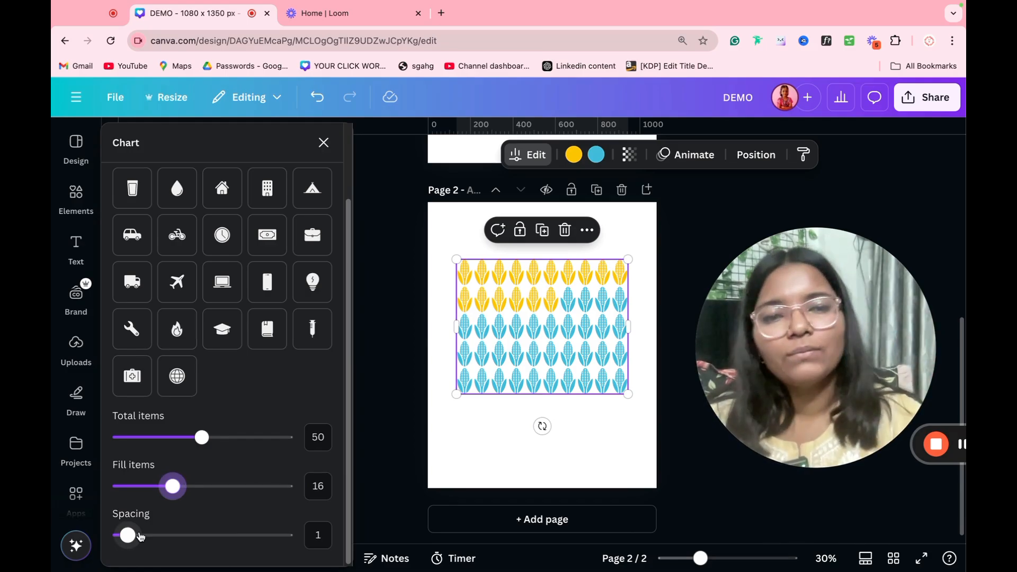
{"action": "left_click_drag", "start_coordinate": [140, 536], "coordinate": [196, 534]}
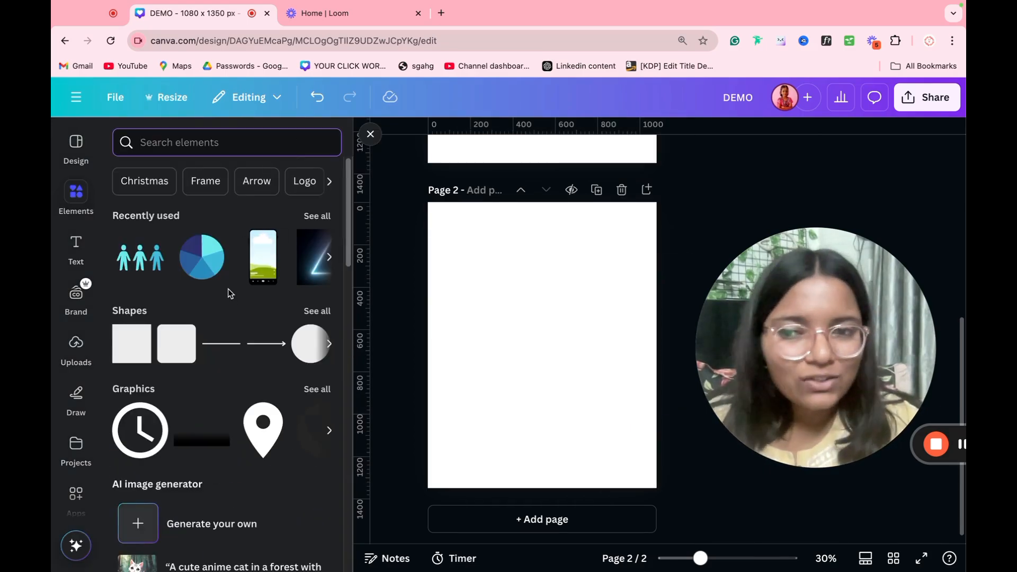
{"action": "scroll", "coordinate": [229, 290], "scroll_direction": "down", "scroll_amount": 3}
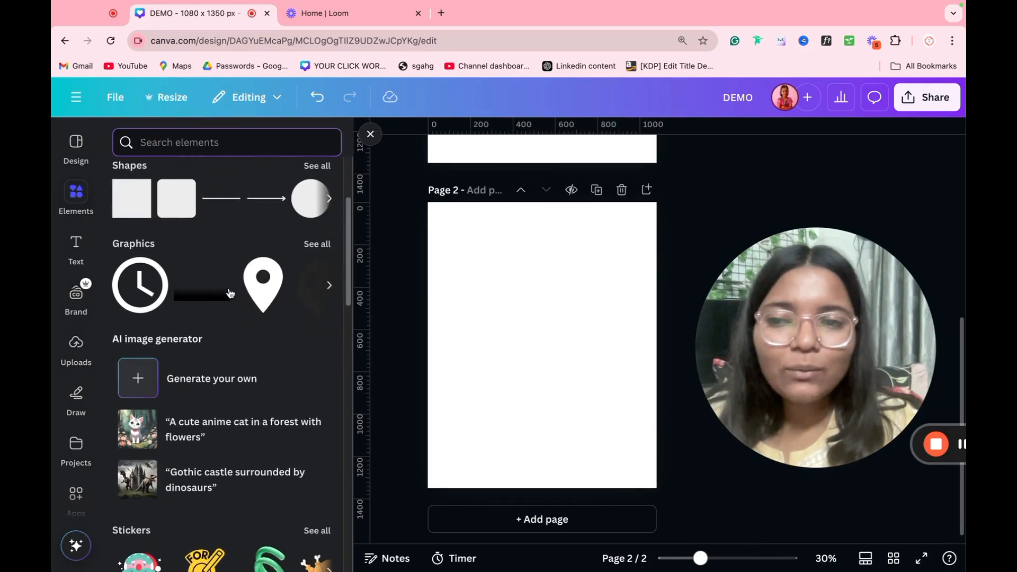
{"action": "left_click", "coordinate": [190, 371]}
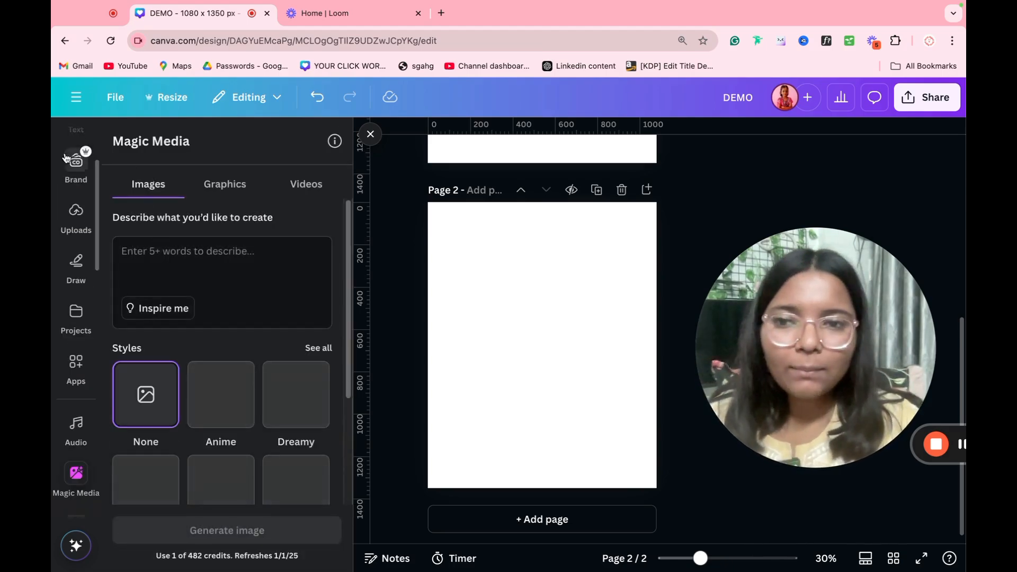
Step: Generate Doodle-style graphics from the prompt 'pizza', add one result, then delete it from the page
{"action": "scroll", "coordinate": [196, 360], "scroll_direction": "down", "scroll_amount": 3}
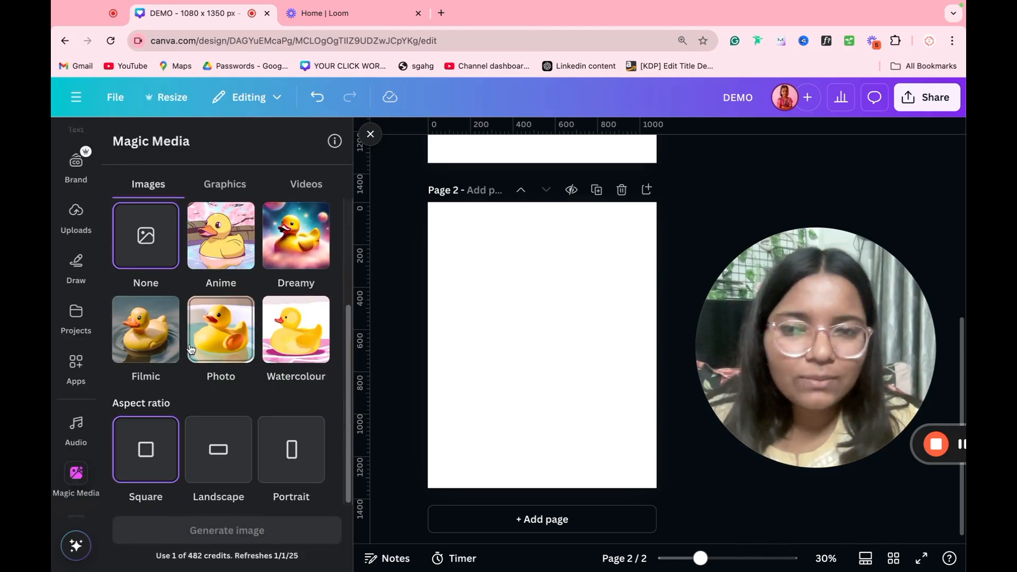
{"action": "scroll", "coordinate": [191, 348], "scroll_direction": "up", "scroll_amount": 3}
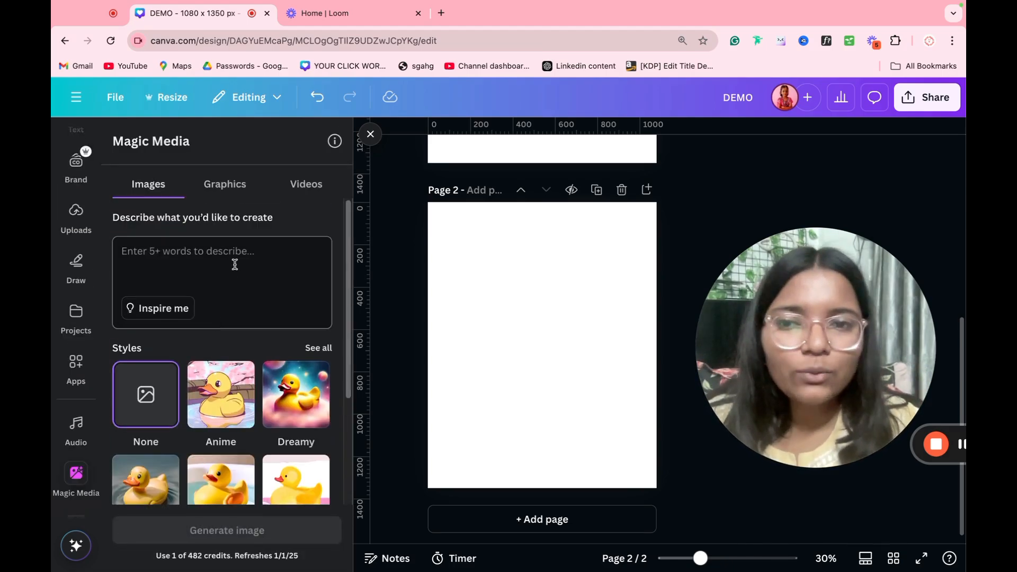
{"action": "left_click", "coordinate": [234, 196]}
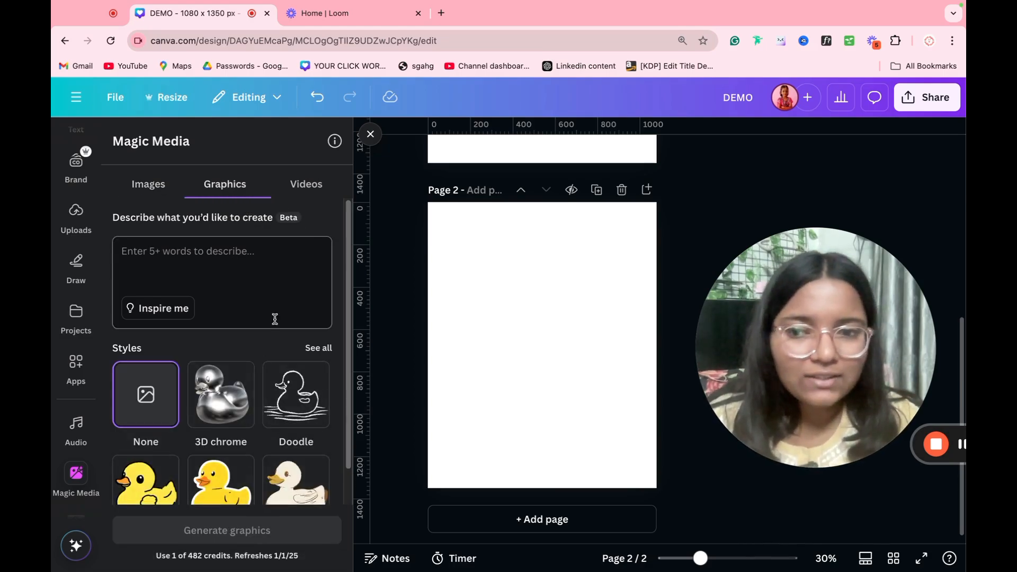
{"action": "scroll", "coordinate": [232, 371], "scroll_direction": "down", "scroll_amount": 2}
{"action": "scroll", "coordinate": [232, 410], "scroll_direction": "up", "scroll_amount": 2}
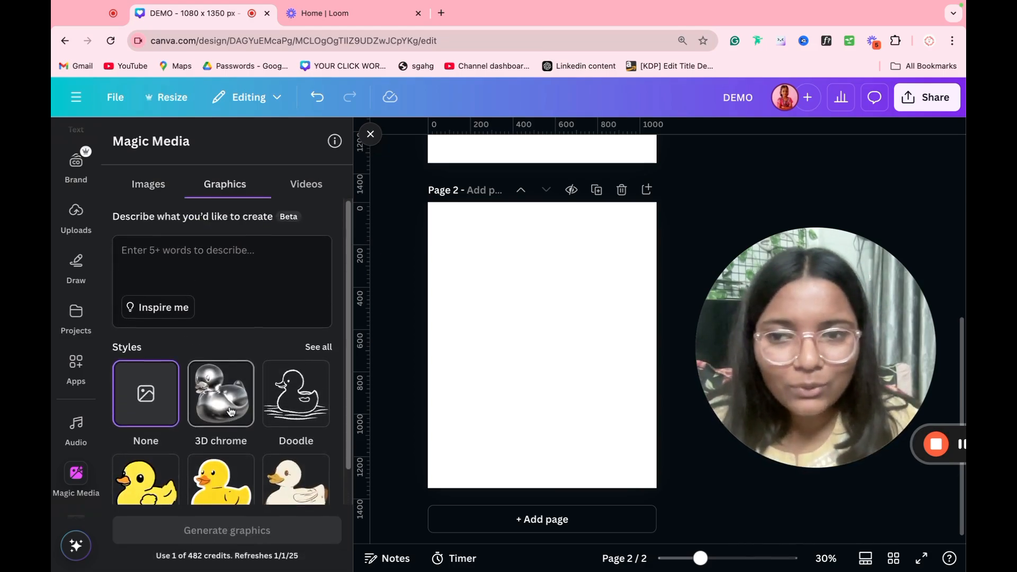
{"action": "left_click", "coordinate": [221, 272]}
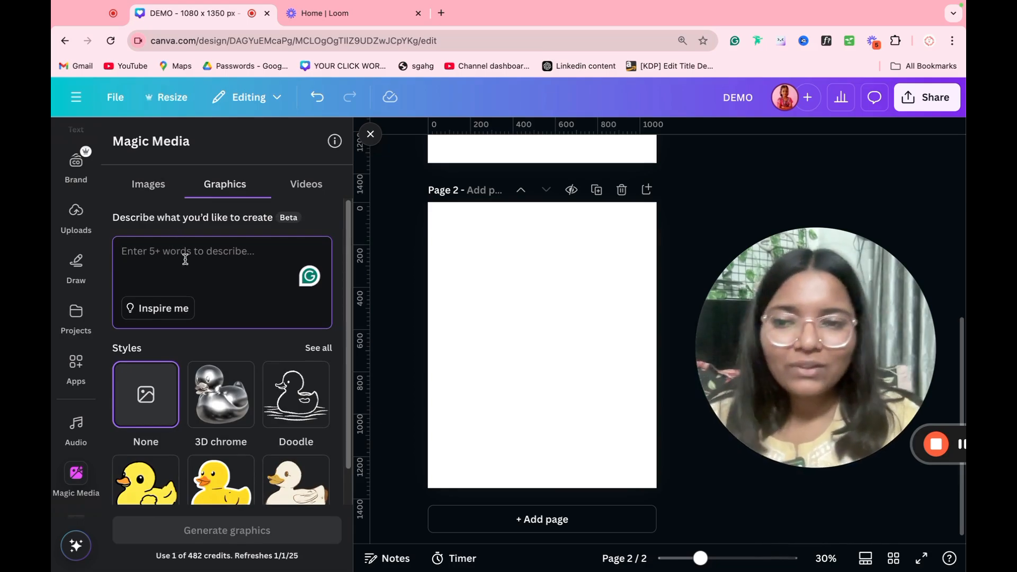
{"action": "type", "text": "pizza"}
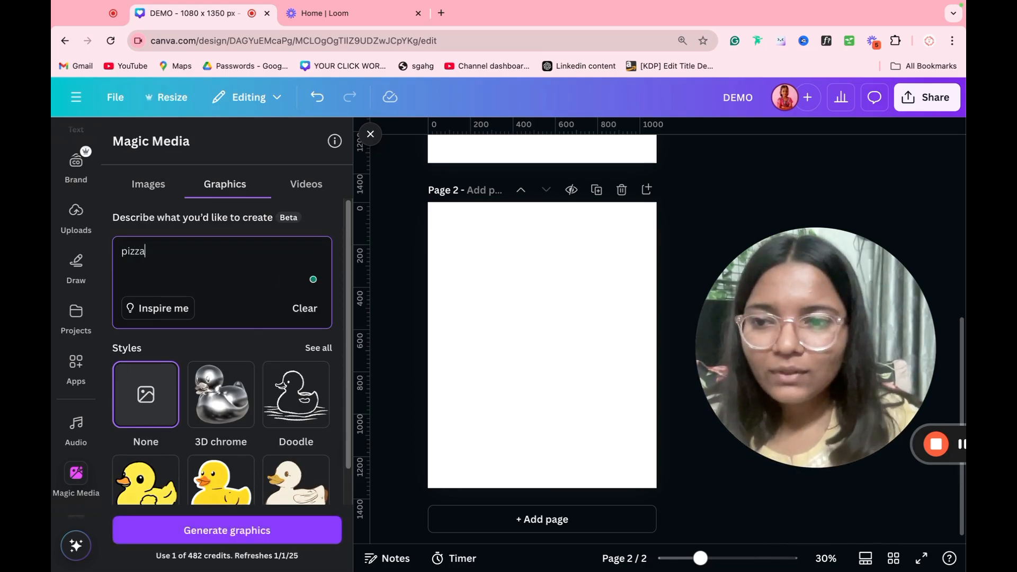
{"action": "left_click", "coordinate": [296, 395]}
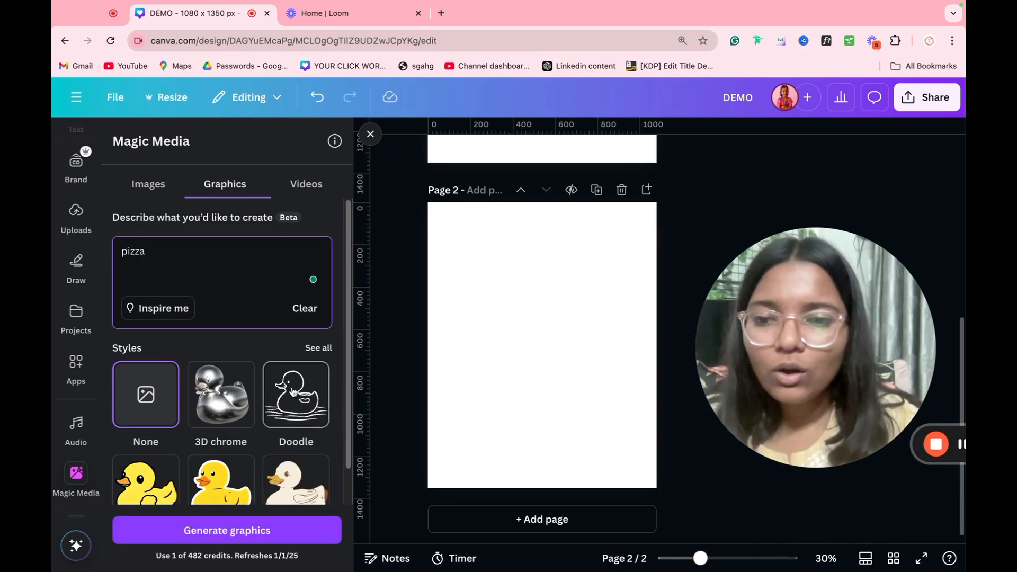
{"action": "left_click", "coordinate": [244, 529]}
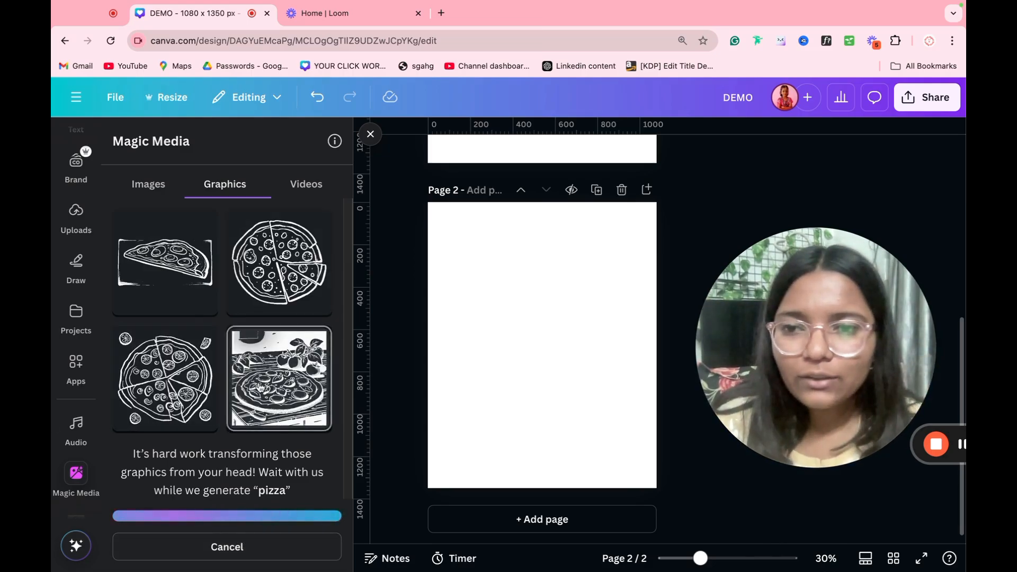
{"action": "left_click", "coordinate": [274, 300]}
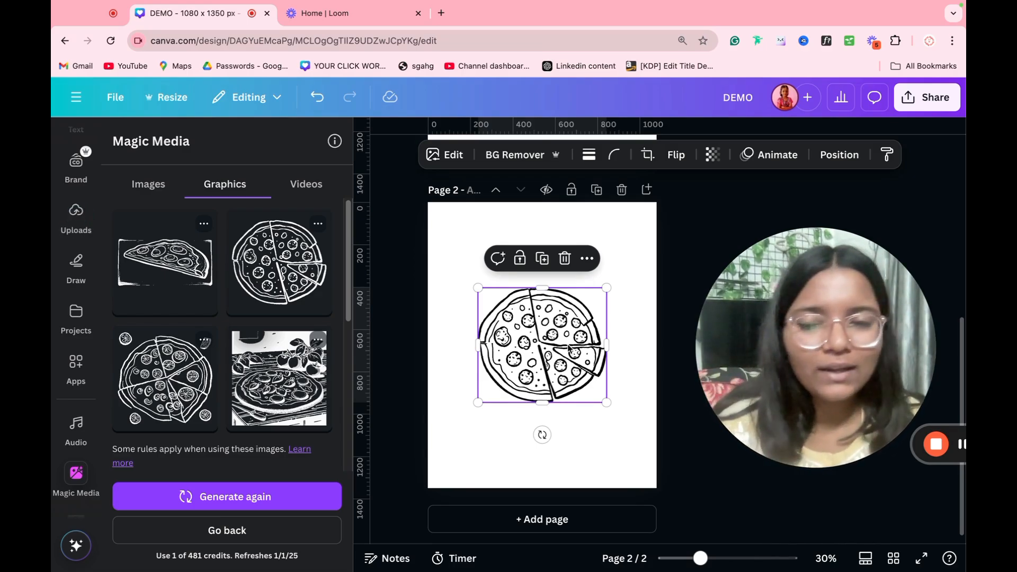
{"action": "key", "text": "Delete"}
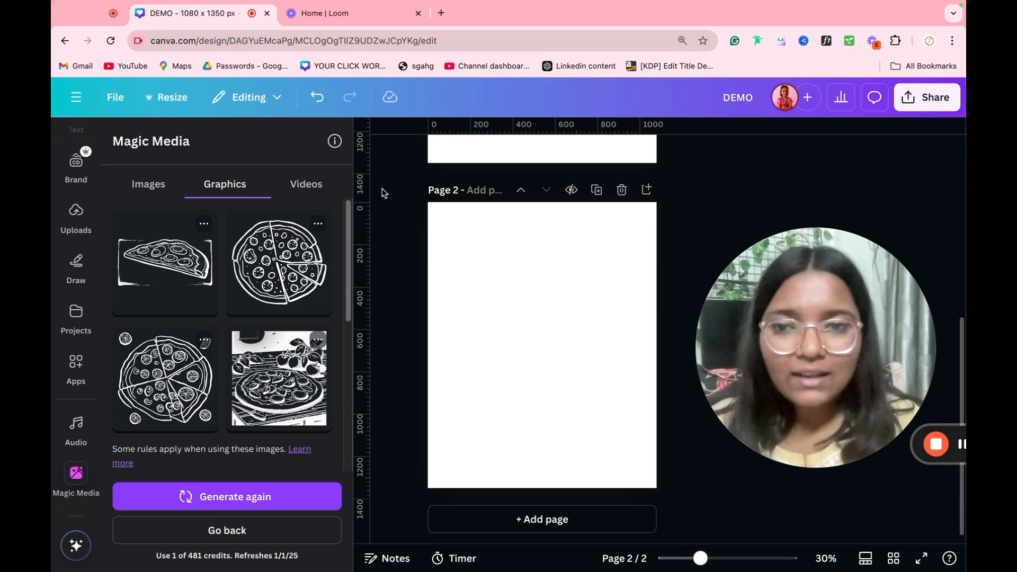
Step: Look at Magic Media's Videos and Images tabs, then bring up the Elements library
{"action": "left_click", "coordinate": [306, 184]}
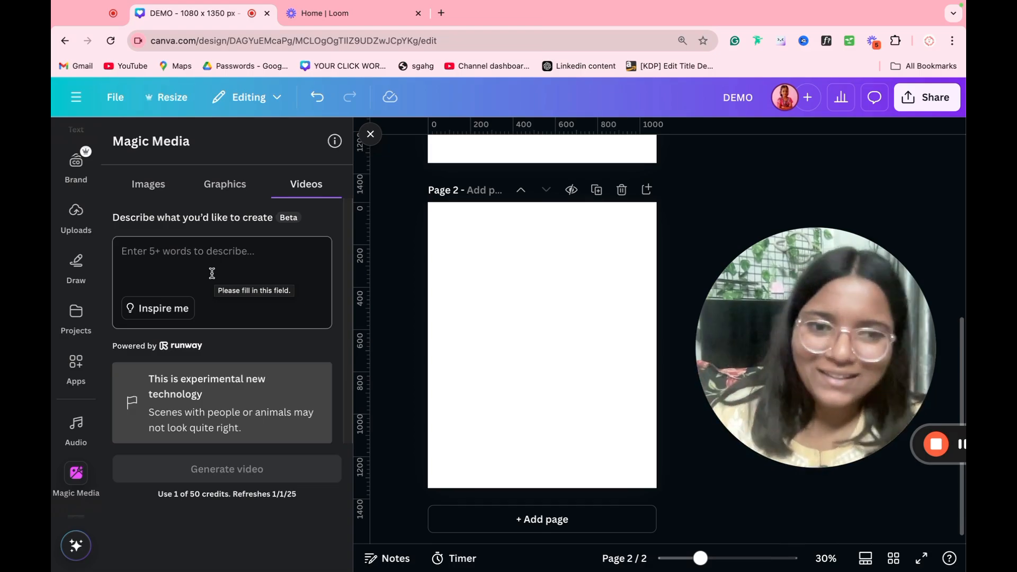
{"action": "left_click", "coordinate": [149, 189]}
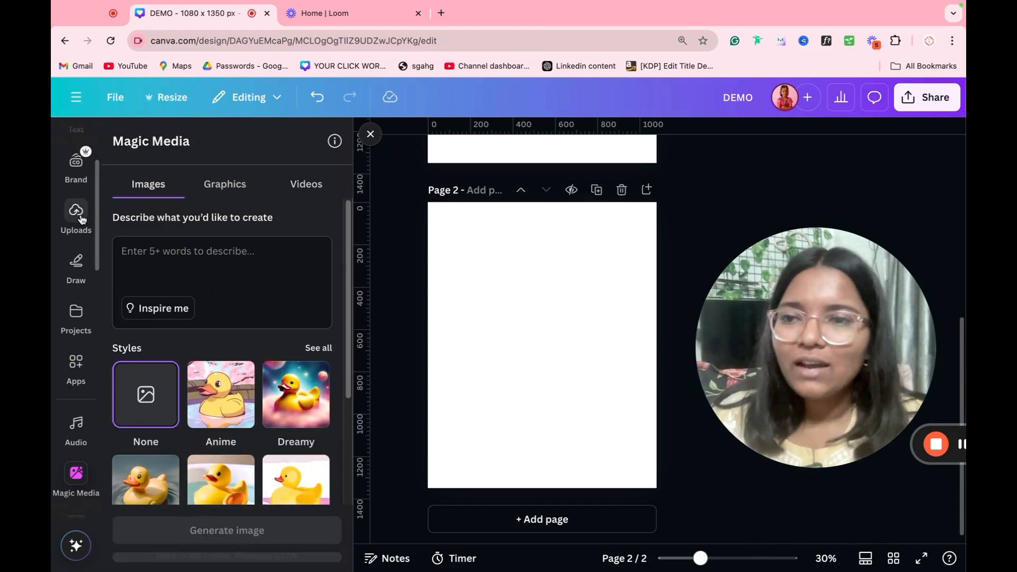
{"action": "scroll", "coordinate": [80, 212], "scroll_direction": "up", "scroll_amount": 3}
{"action": "left_click", "coordinate": [85, 197]}
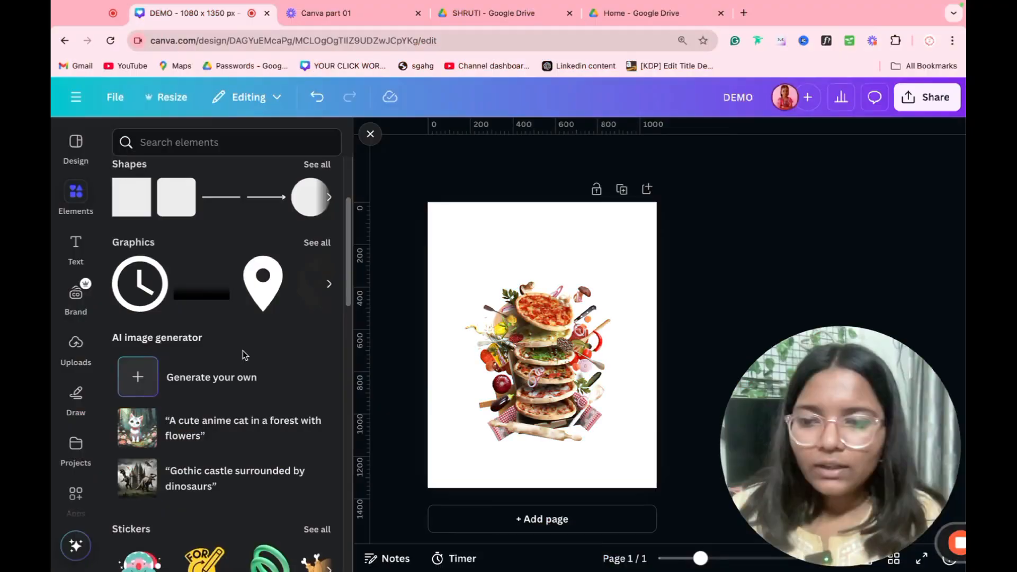
{"action": "scroll", "coordinate": [241, 353], "scroll_direction": "down", "scroll_amount": 5}
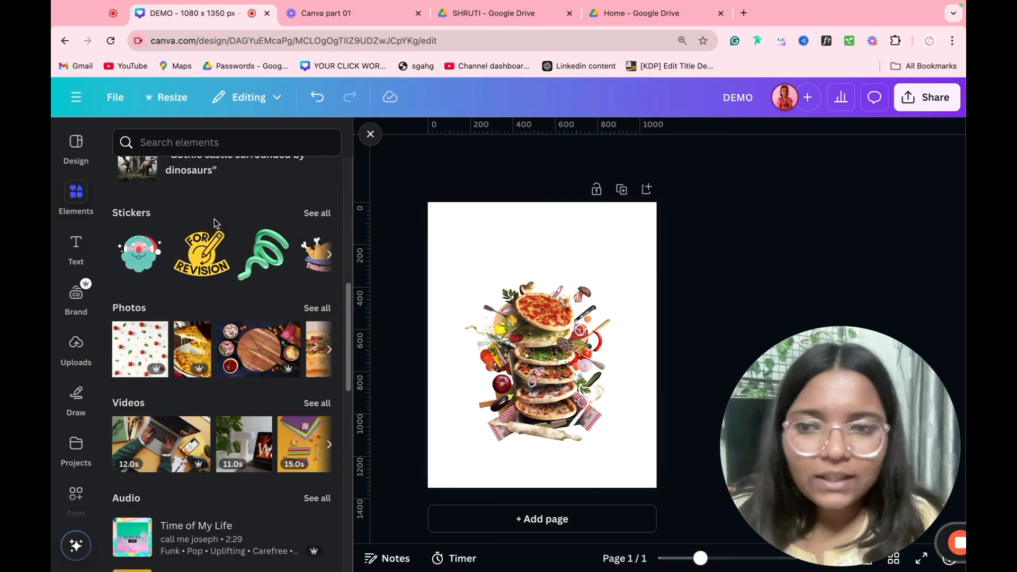
Step: Scroll through Elements, then show the Text panel with Title, Subtitle and Heading styles
{"action": "scroll", "coordinate": [159, 397], "scroll_direction": "down", "scroll_amount": 5}
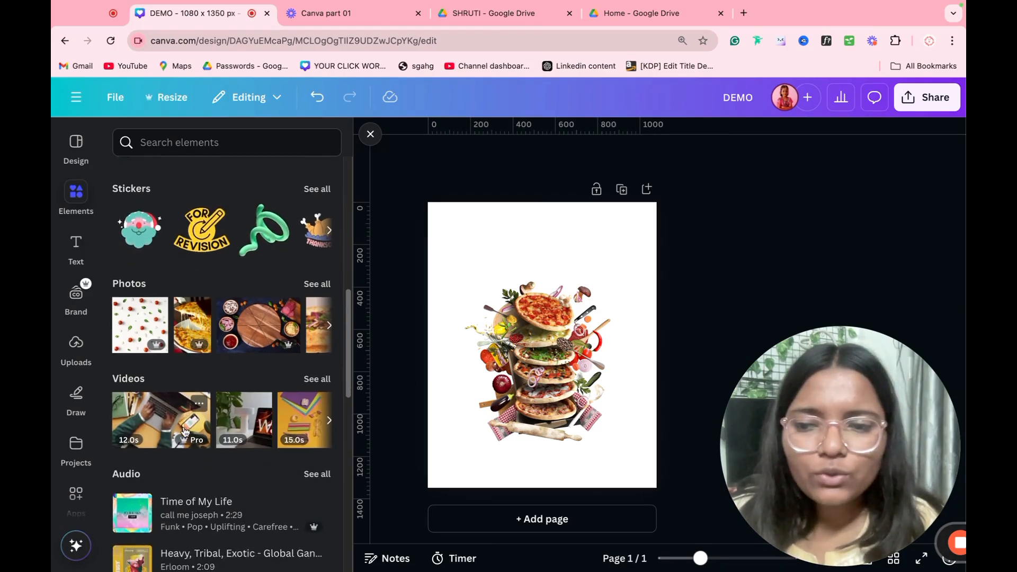
{"action": "scroll", "coordinate": [210, 374], "scroll_direction": "up", "scroll_amount": 10}
{"action": "scroll", "coordinate": [208, 375], "scroll_direction": "up", "scroll_amount": 4}
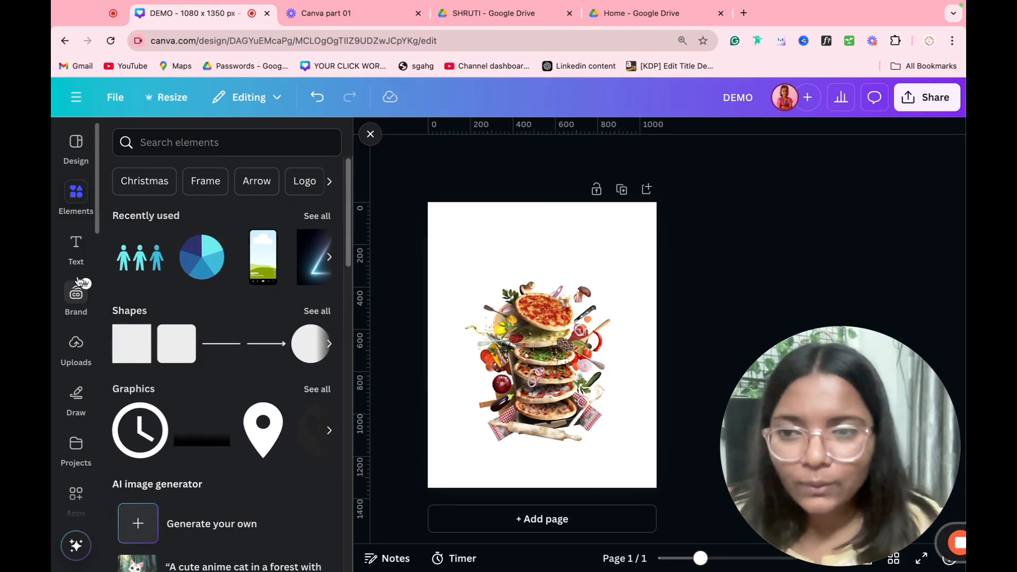
{"action": "left_click", "coordinate": [76, 247]}
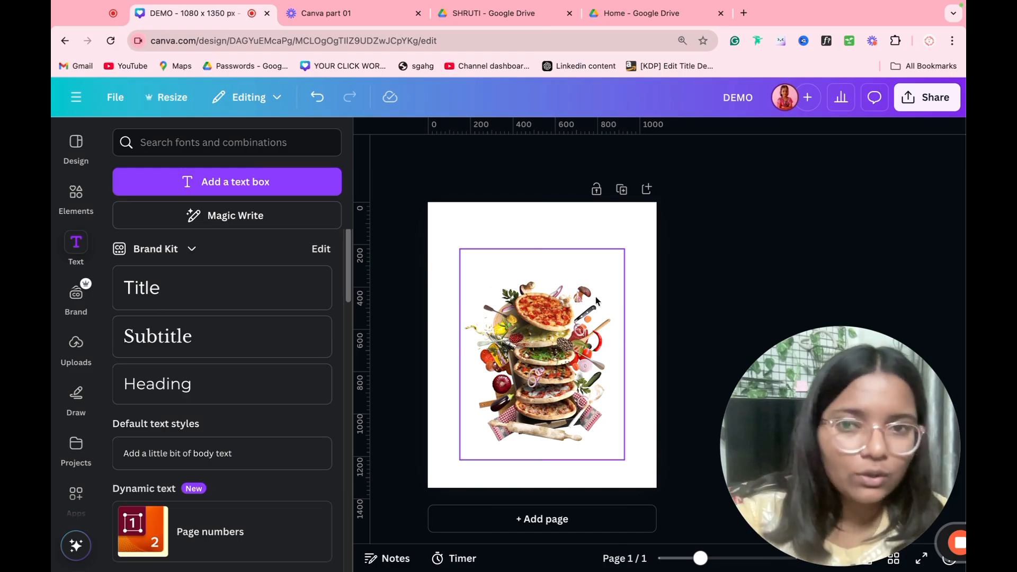
Step: Add an enlarged 'PIZZA' text box at size 54.2 at the page top and show its font list
{"action": "key", "text": "t"}
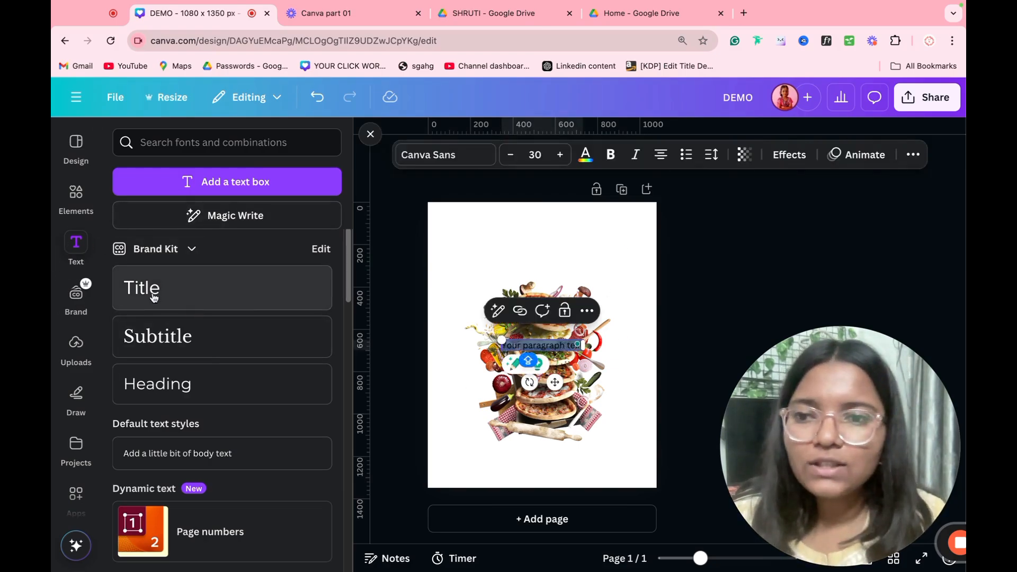
{"action": "left_click_drag", "start_coordinate": [496, 340], "coordinate": [506, 234]}
{"action": "left_click", "coordinate": [422, 411]}
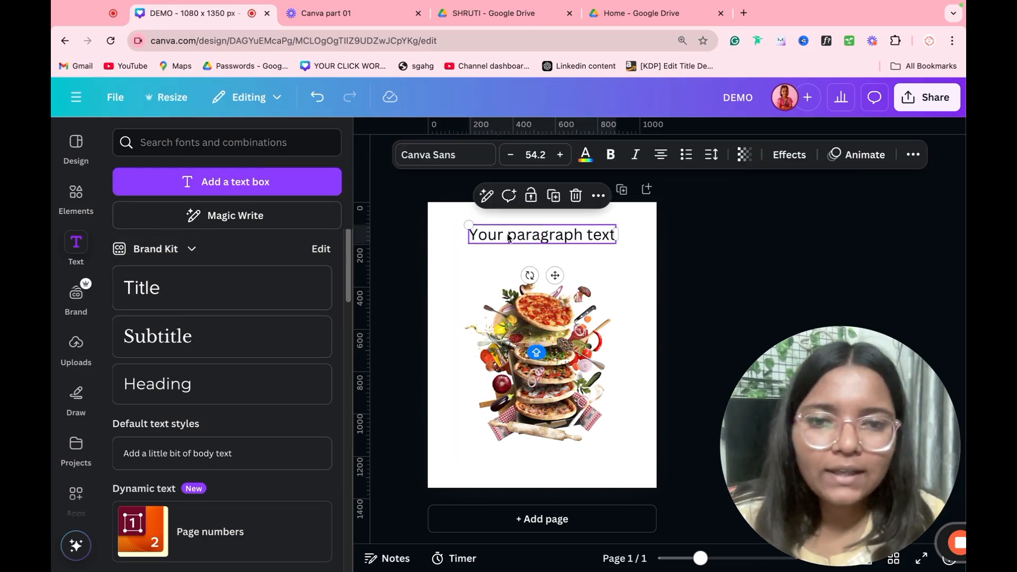
{"action": "double_click", "coordinate": [508, 233]}
{"action": "type", "text": "PIZZA"}
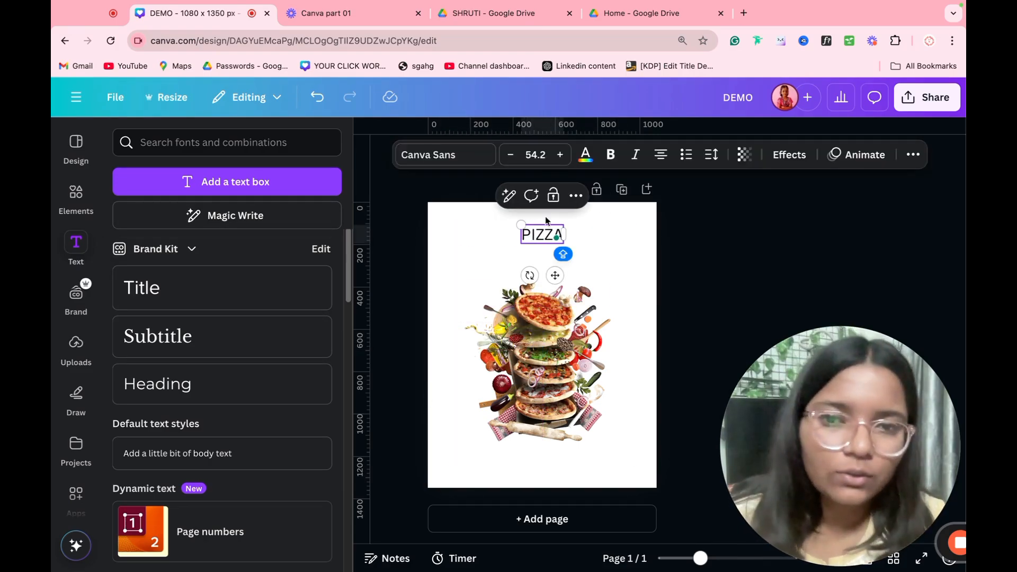
{"action": "left_click", "coordinate": [440, 159]}
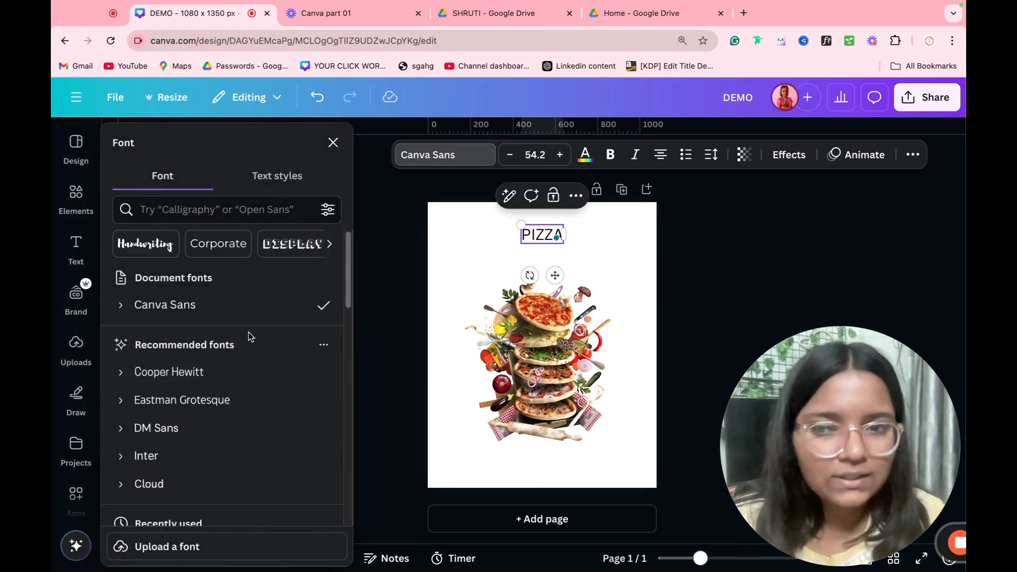
Step: Set PIZZA in Klemer Display, enlarge it to size 172, and centre it near the top
{"action": "scroll", "coordinate": [188, 333], "scroll_direction": "down", "scroll_amount": 1}
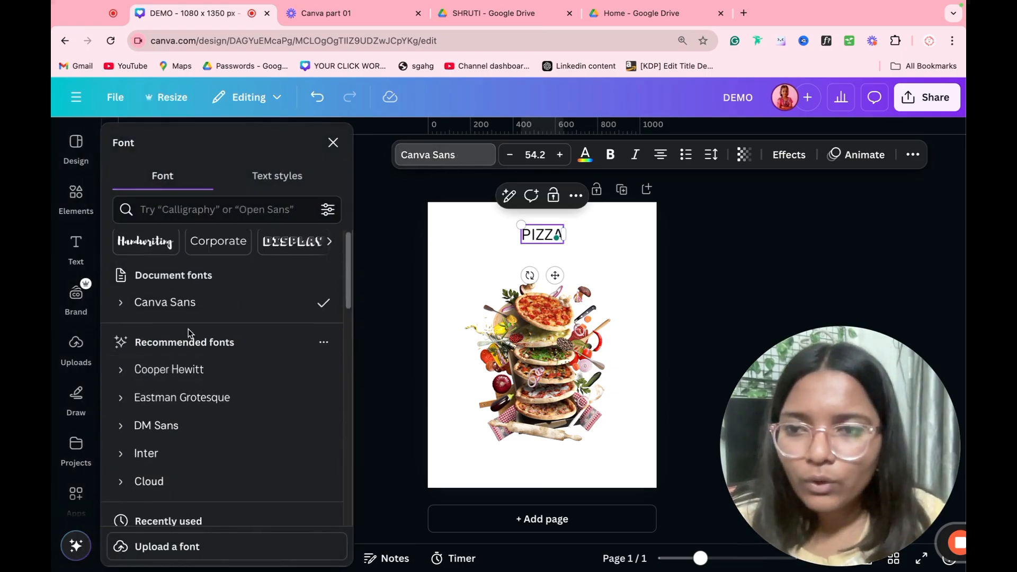
{"action": "left_click", "coordinate": [146, 248]}
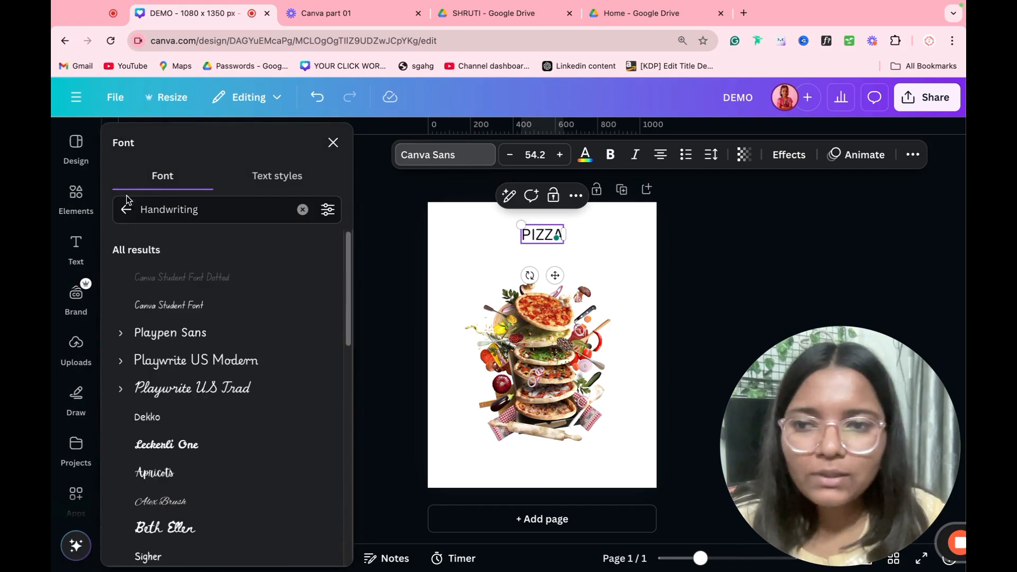
{"action": "left_click", "coordinate": [126, 209]}
{"action": "left_click", "coordinate": [236, 247]}
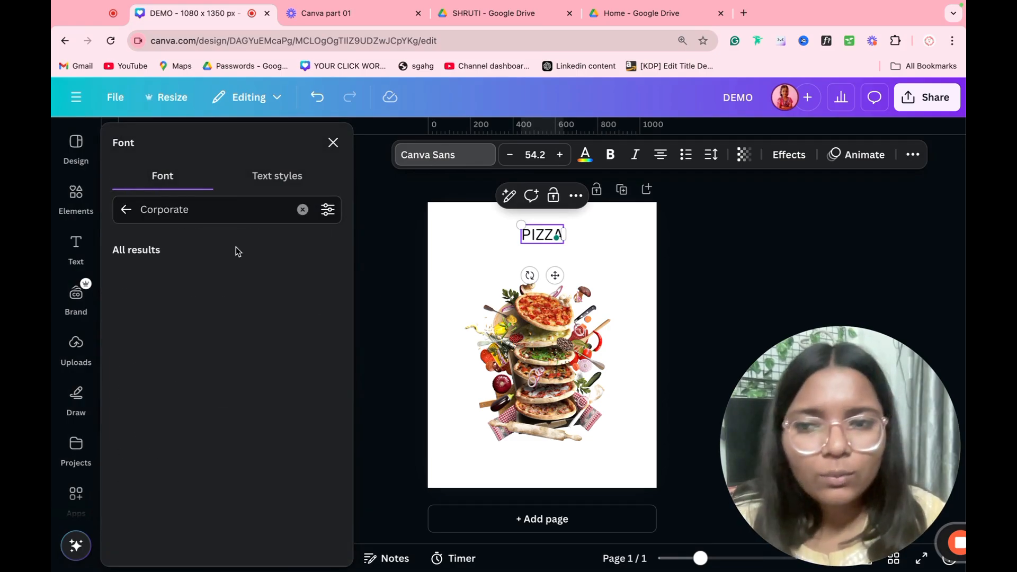
{"action": "left_click", "coordinate": [302, 209]}
{"action": "left_click", "coordinate": [307, 249]}
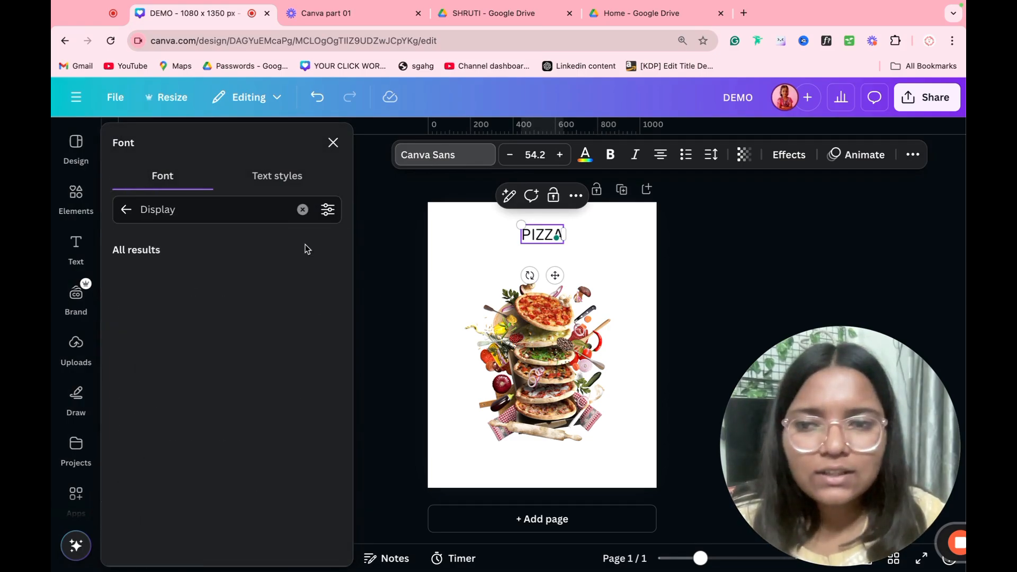
{"action": "scroll", "coordinate": [194, 444], "scroll_direction": "down", "scroll_amount": 2}
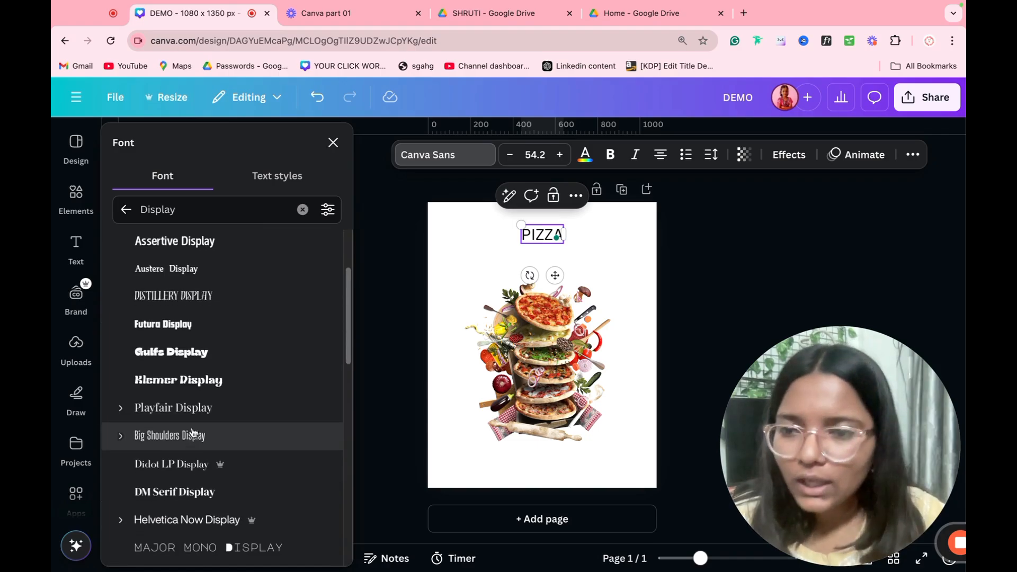
{"action": "left_click", "coordinate": [202, 385]}
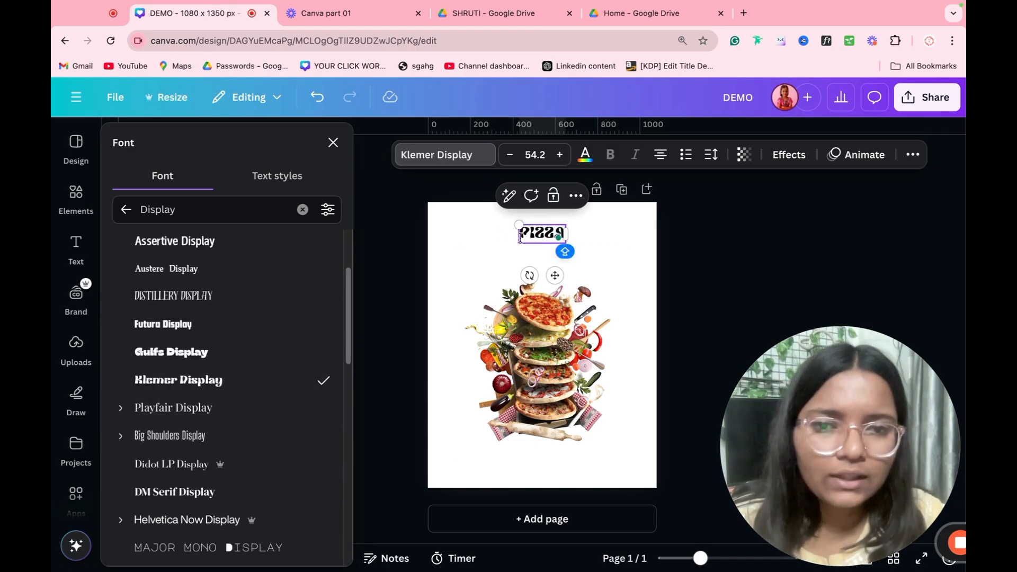
{"action": "left_click_drag", "start_coordinate": [515, 241], "coordinate": [418, 283]}
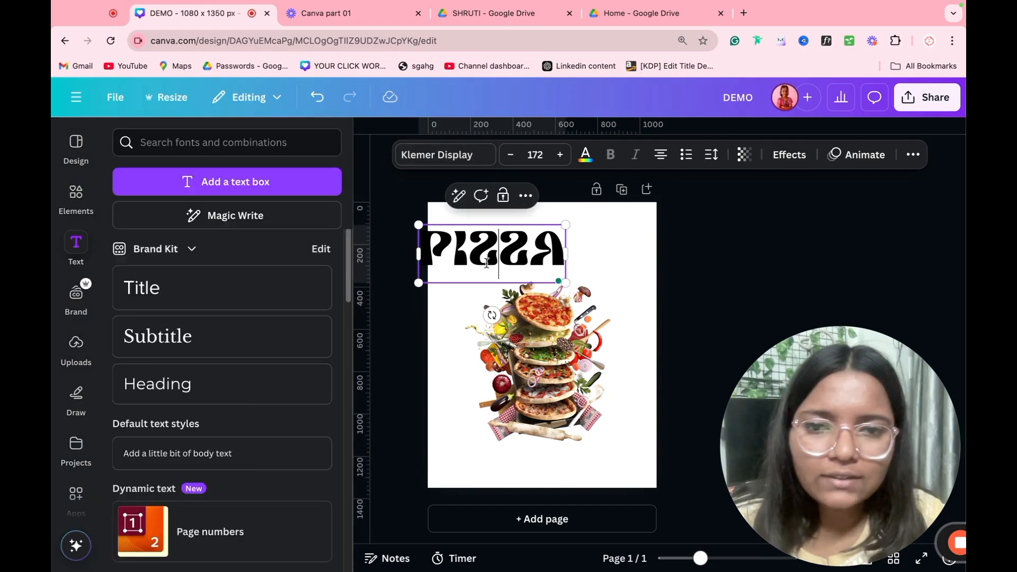
{"action": "left_click", "coordinate": [424, 315]}
{"action": "left_click_drag", "start_coordinate": [484, 271], "coordinate": [538, 262]}
Step: Try Foda Display, Lemonade Display, Zico Display Inline and TD Kalayaan fonts on PIZZA
{"action": "left_click", "coordinate": [440, 155]}
{"action": "scroll", "coordinate": [247, 319], "scroll_direction": "down", "scroll_amount": 5}
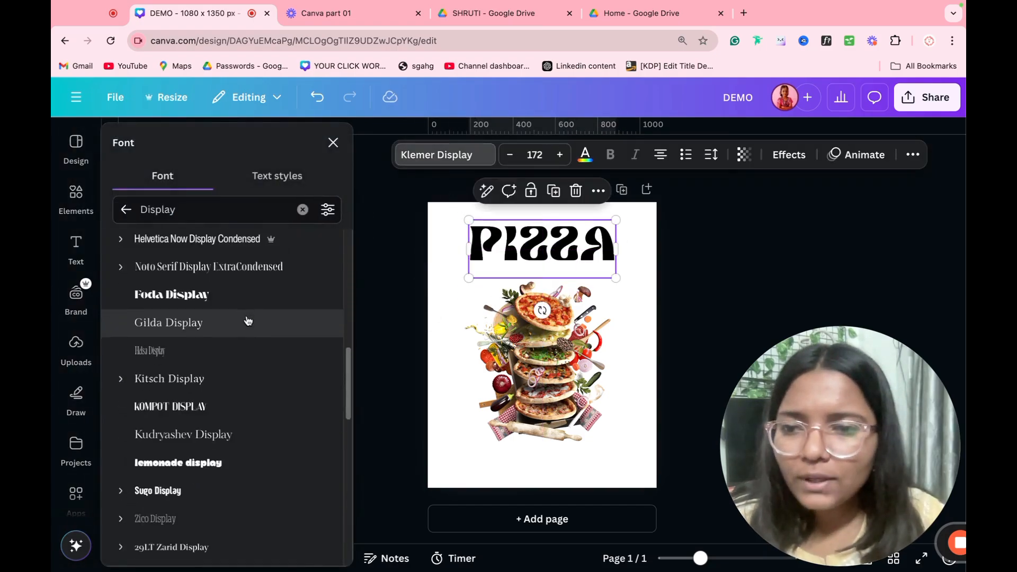
{"action": "left_click", "coordinate": [234, 294]}
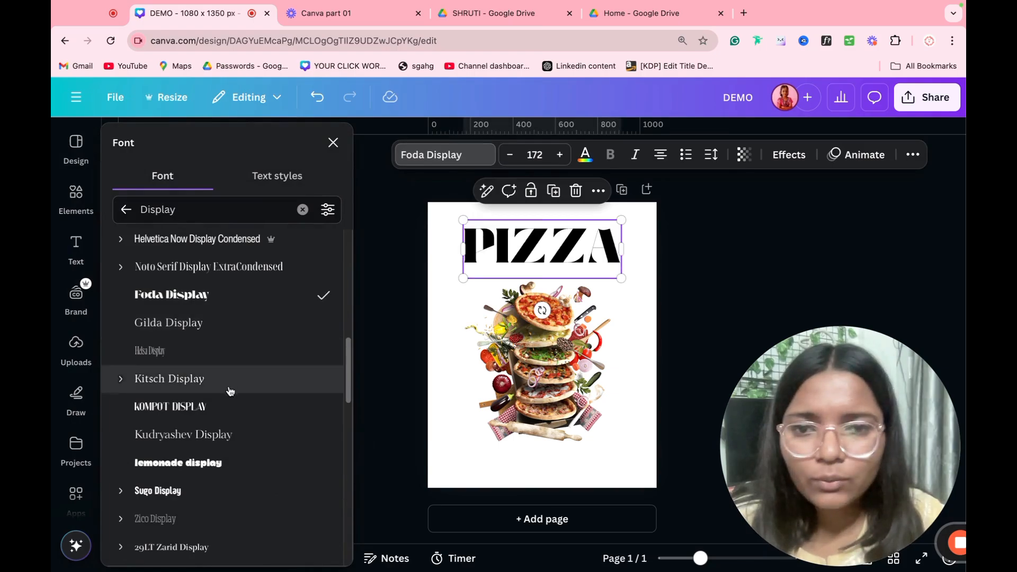
{"action": "scroll", "coordinate": [230, 391], "scroll_direction": "down", "scroll_amount": 1}
{"action": "scroll", "coordinate": [230, 391], "scroll_direction": "down", "scroll_amount": 2}
{"action": "left_click", "coordinate": [232, 337]}
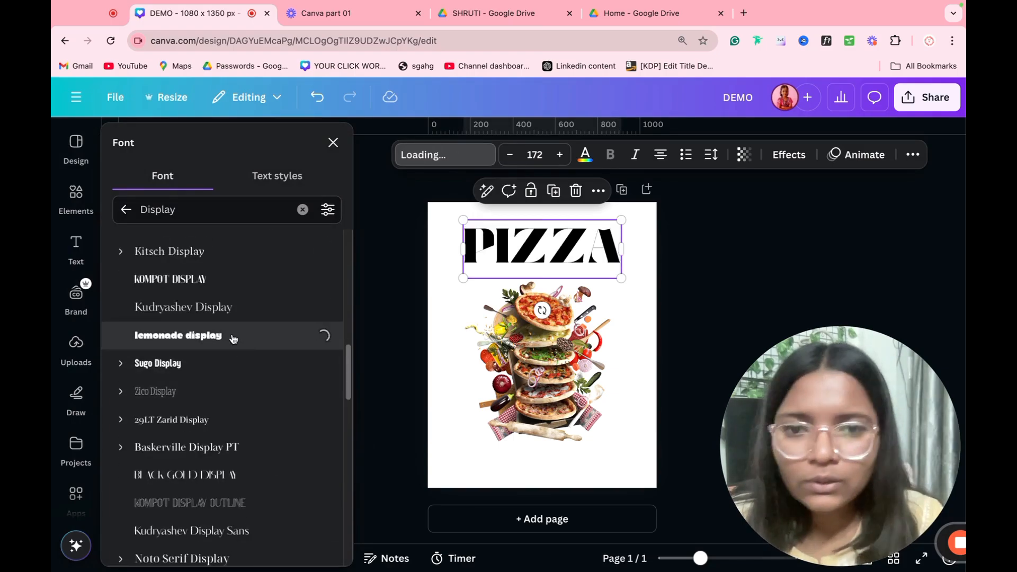
{"action": "scroll", "coordinate": [238, 368], "scroll_direction": "down", "scroll_amount": 4}
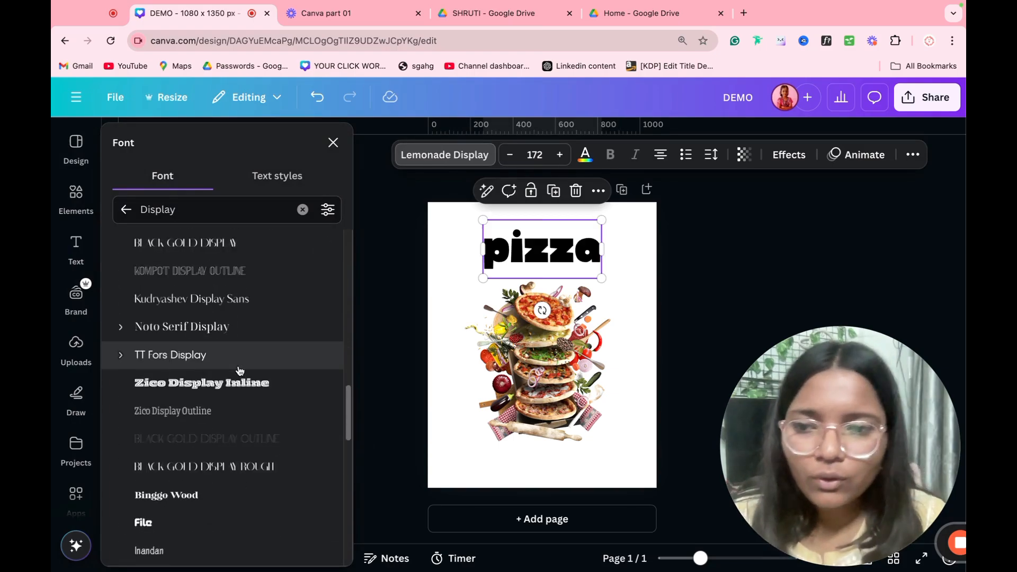
{"action": "left_click", "coordinate": [238, 383]}
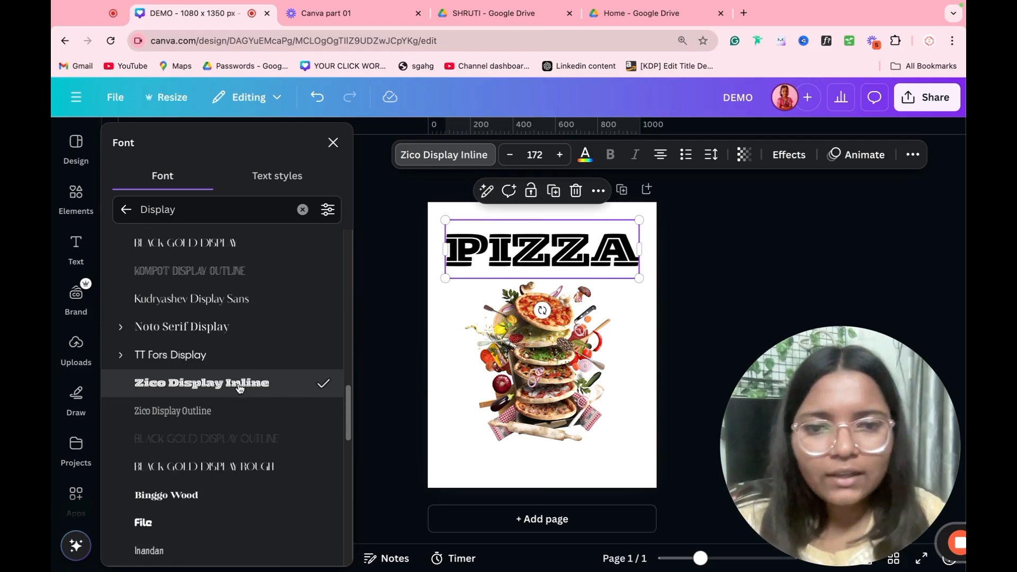
{"action": "scroll", "coordinate": [233, 424], "scroll_direction": "down", "scroll_amount": 2}
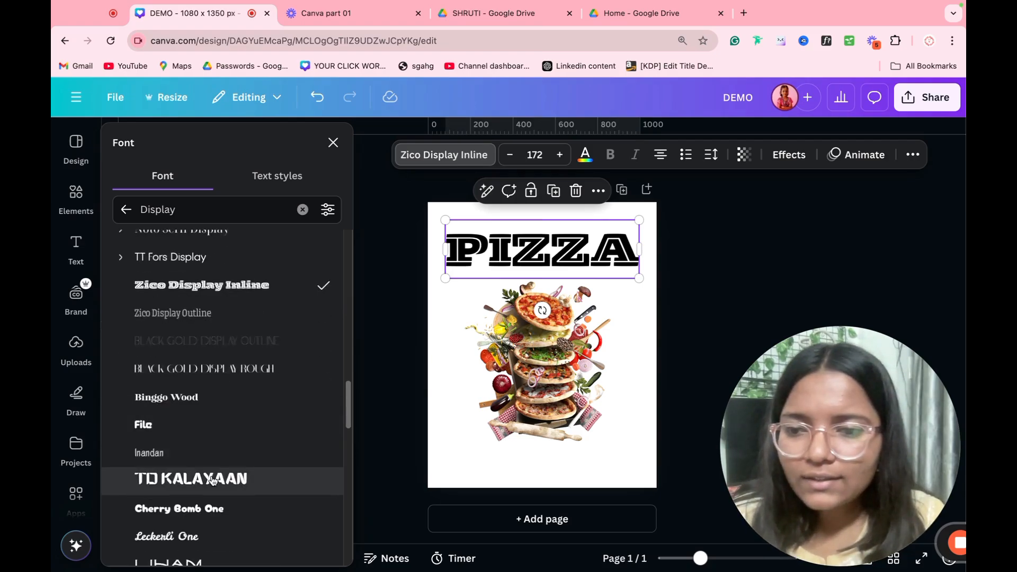
{"action": "left_click", "coordinate": [211, 496]}
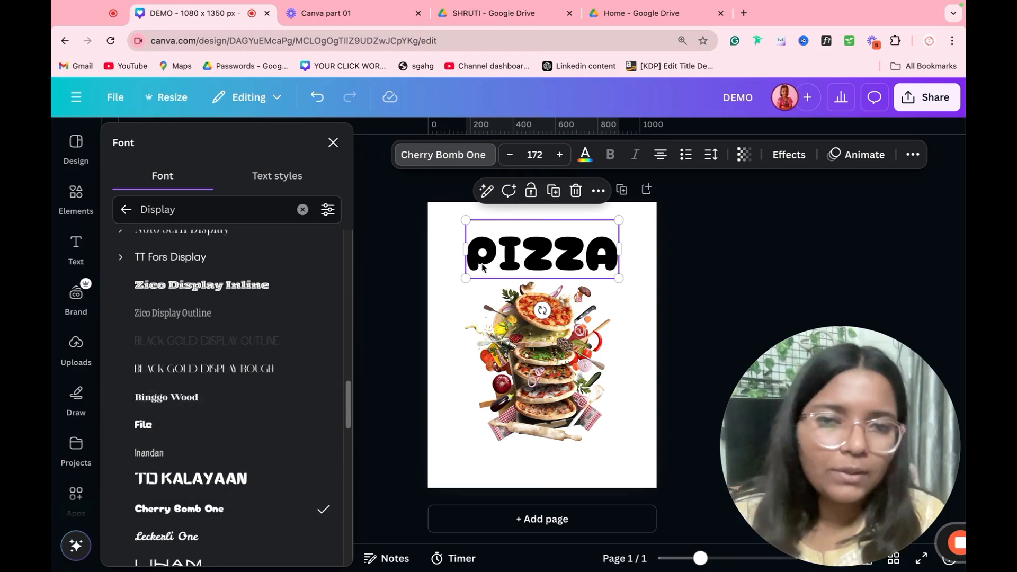
Step: Shrink the PIZZA heading to size 143 and centre it horizontally near the page top
{"action": "scroll", "coordinate": [222, 424], "scroll_direction": "down", "scroll_amount": 4}
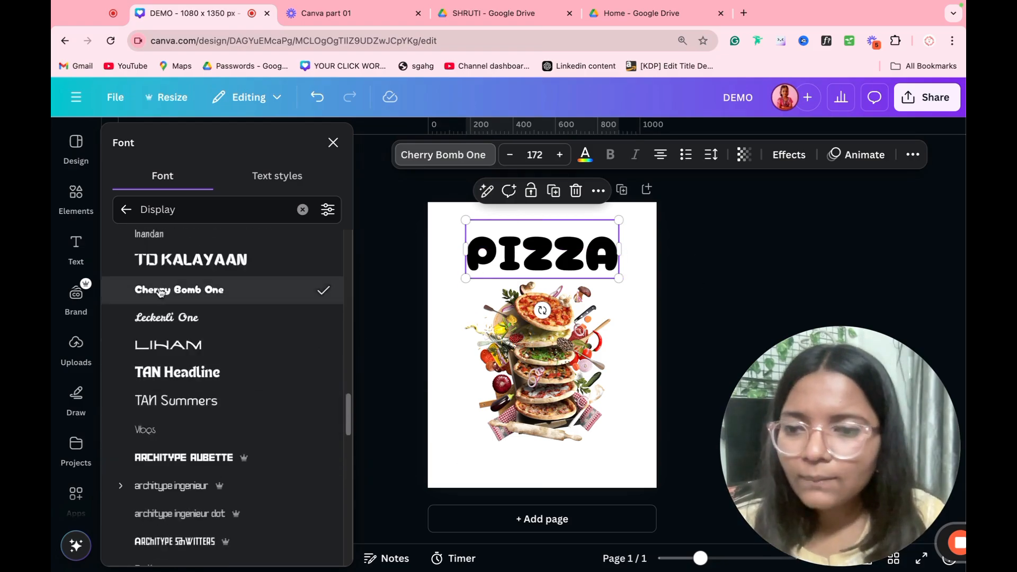
{"action": "left_click", "coordinate": [126, 209]}
{"action": "scroll", "coordinate": [242, 370], "scroll_direction": "down", "scroll_amount": 5}
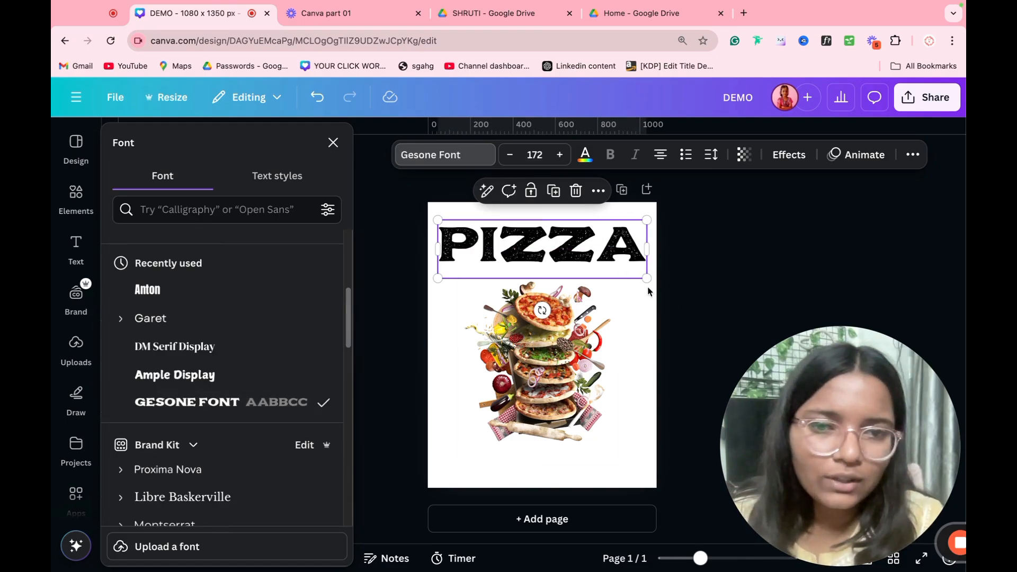
{"action": "left_click_drag", "start_coordinate": [646, 278], "coordinate": [604, 261]}
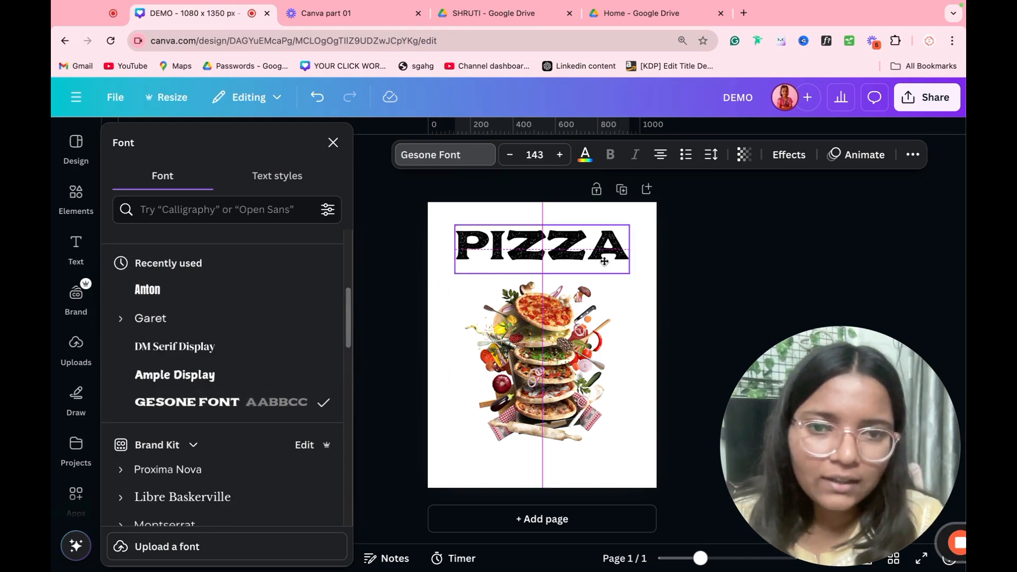
{"action": "left_click", "coordinate": [666, 269]}
{"action": "left_click", "coordinate": [587, 263]}
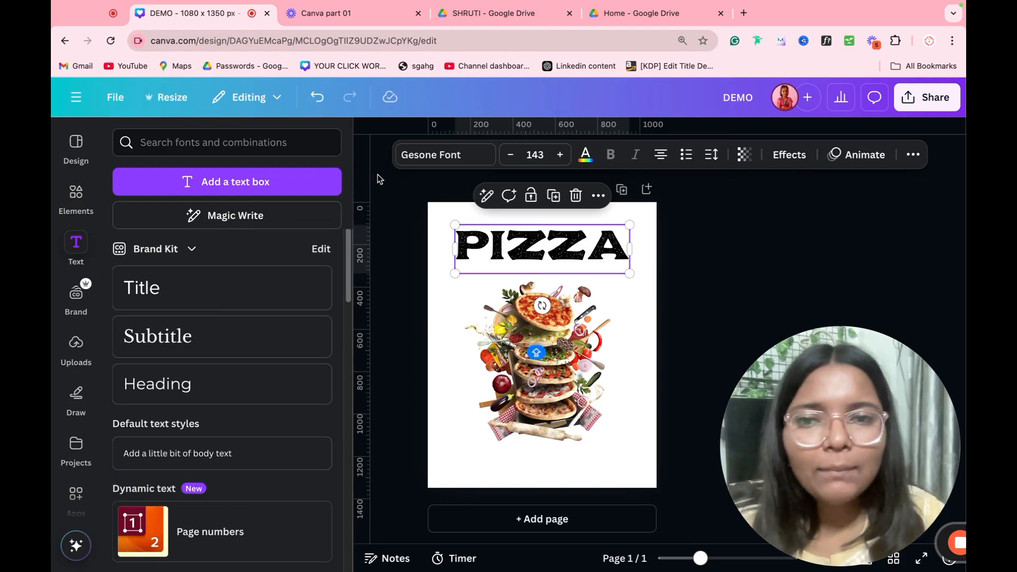
{"action": "left_click", "coordinate": [374, 140]}
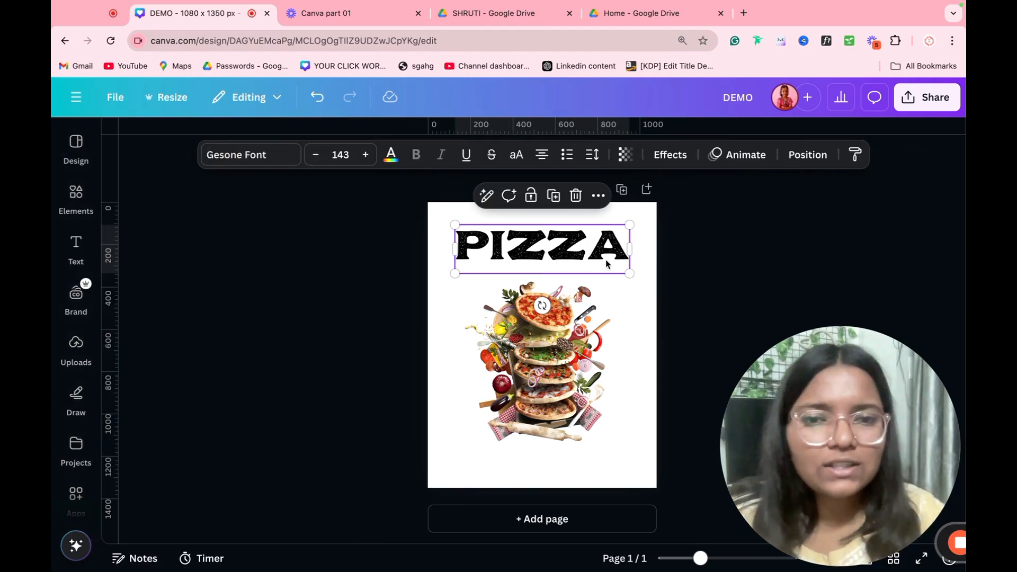
{"action": "left_click", "coordinate": [74, 207]}
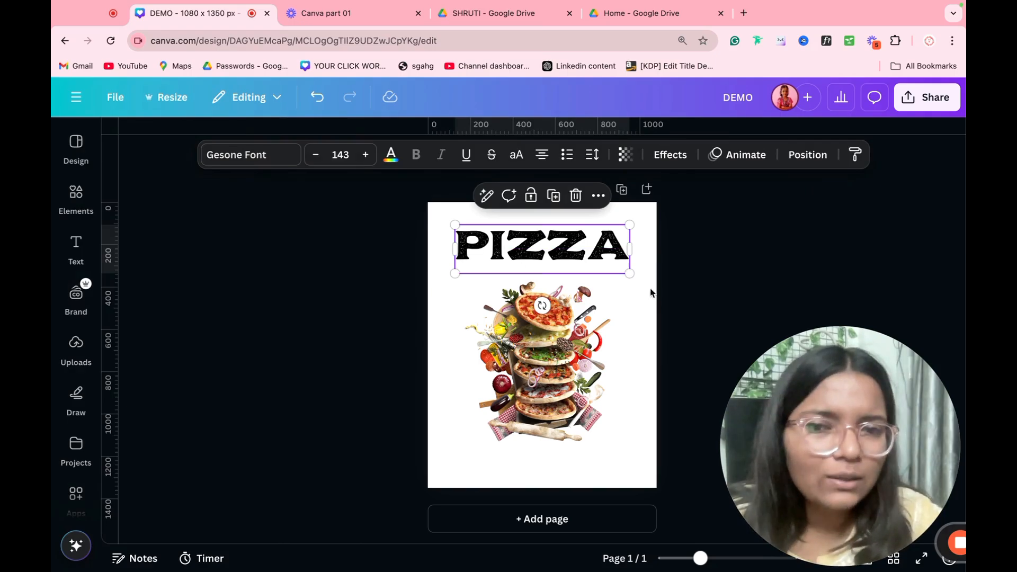
{"action": "left_click", "coordinate": [76, 197]}
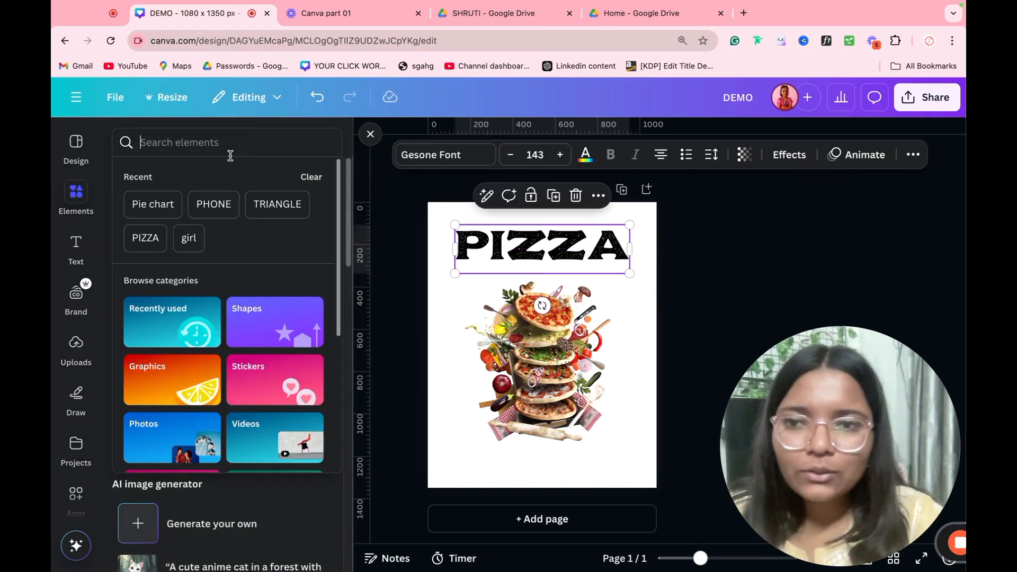
Step: Search Elements for 'PURPLE' and stretch the first purple textured photo over the whole page
{"action": "left_click", "coordinate": [230, 151]}
{"action": "type", "text": "PURPLE"}
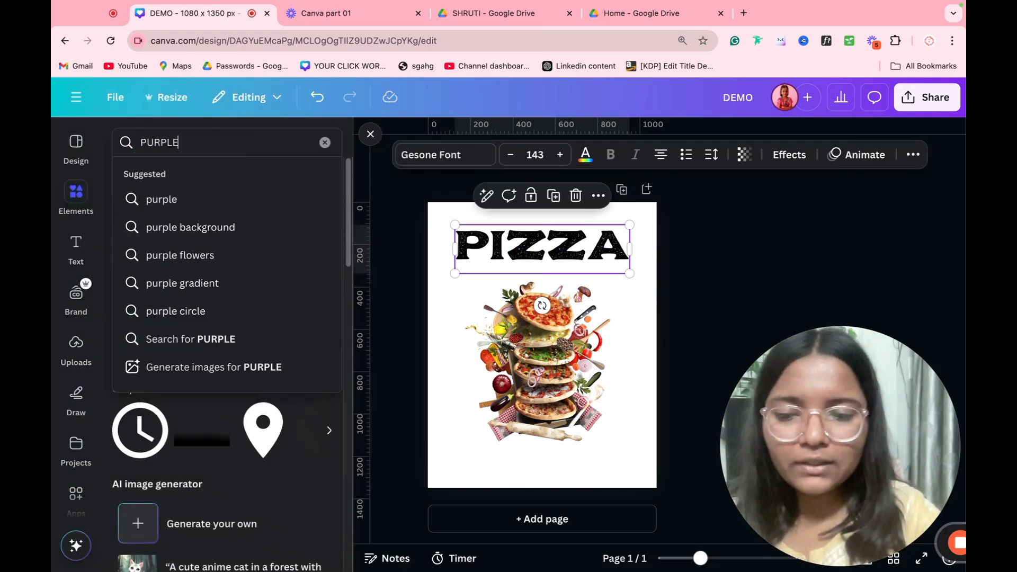
{"action": "key", "text": "Return"}
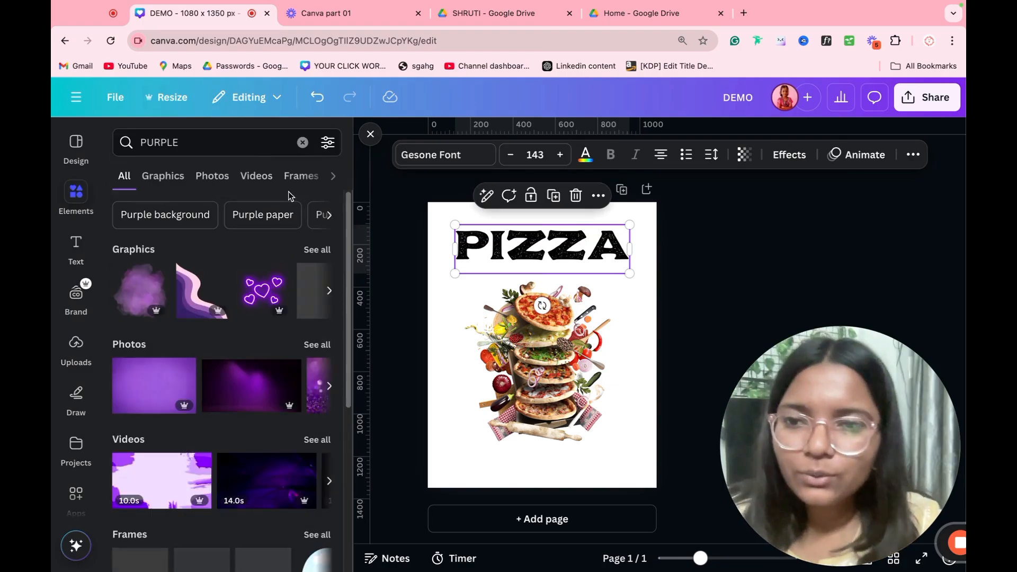
{"action": "left_click", "coordinate": [213, 177]}
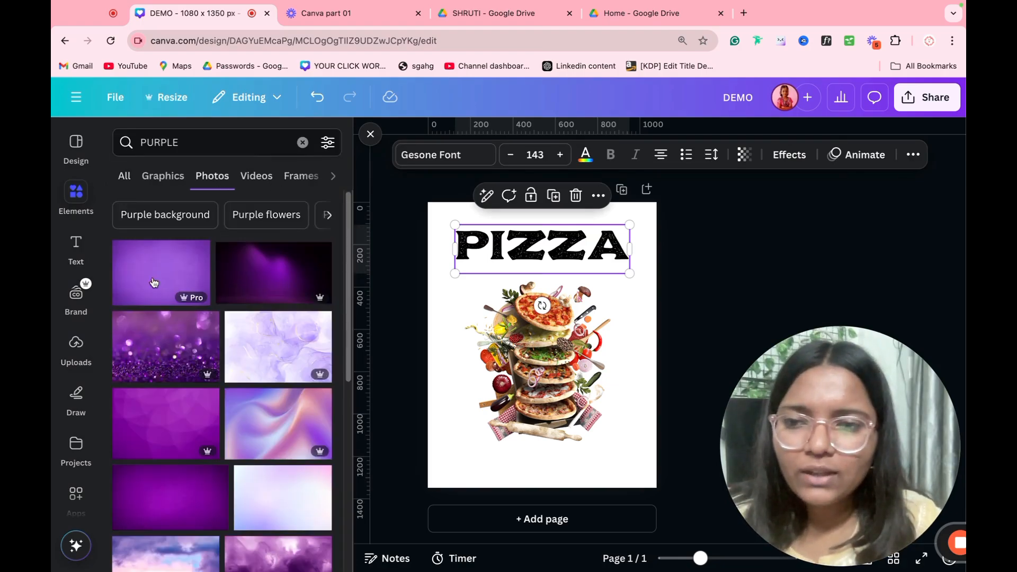
{"action": "left_click", "coordinate": [172, 284]}
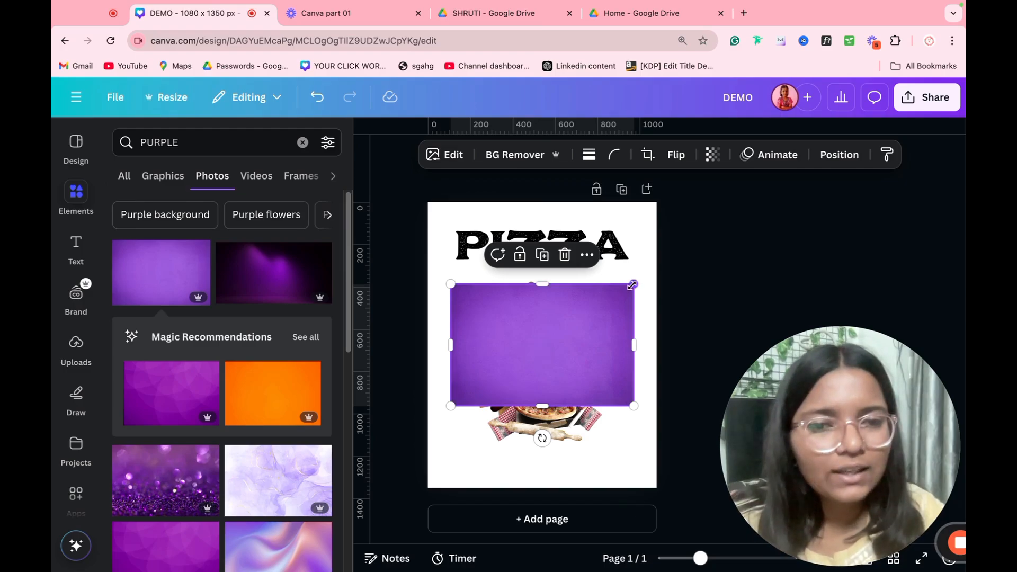
{"action": "left_click_drag", "start_coordinate": [633, 285], "coordinate": [619, 255]}
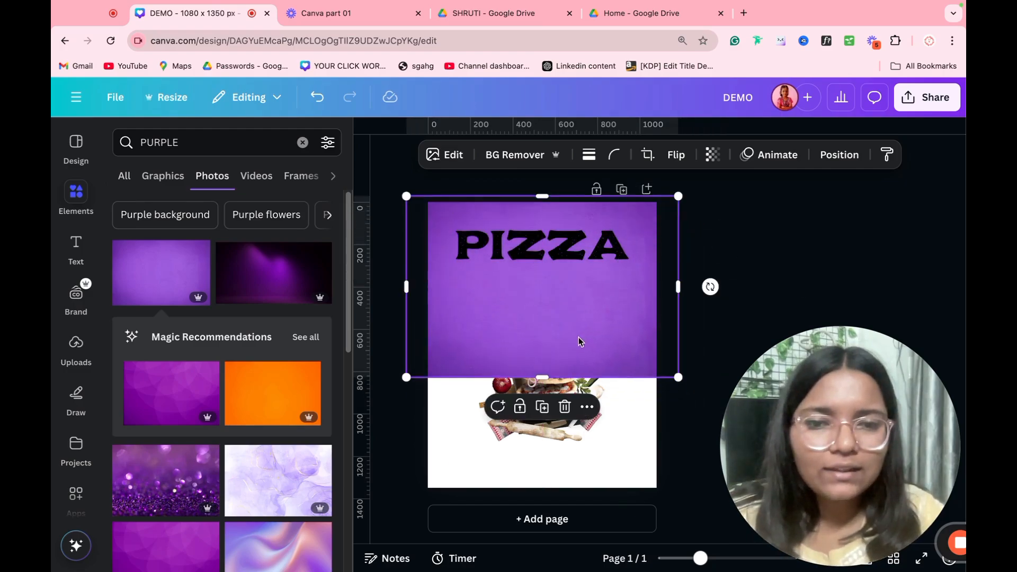
{"action": "left_click_drag", "start_coordinate": [541, 377], "coordinate": [555, 490]}
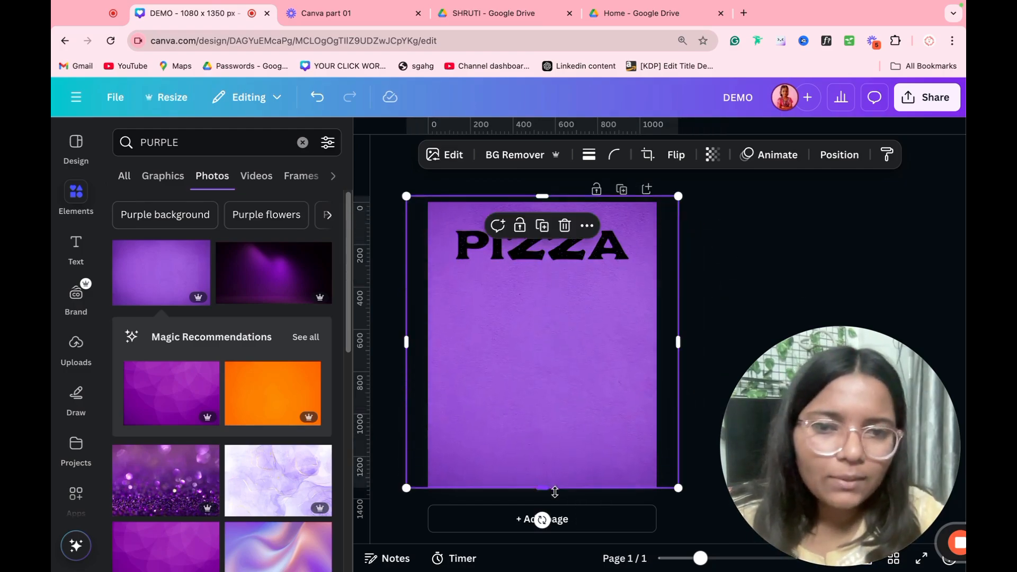
Step: Send the purple photo backward and reorder layers so the pizza cutout sits above it
{"action": "left_click", "coordinate": [841, 155]}
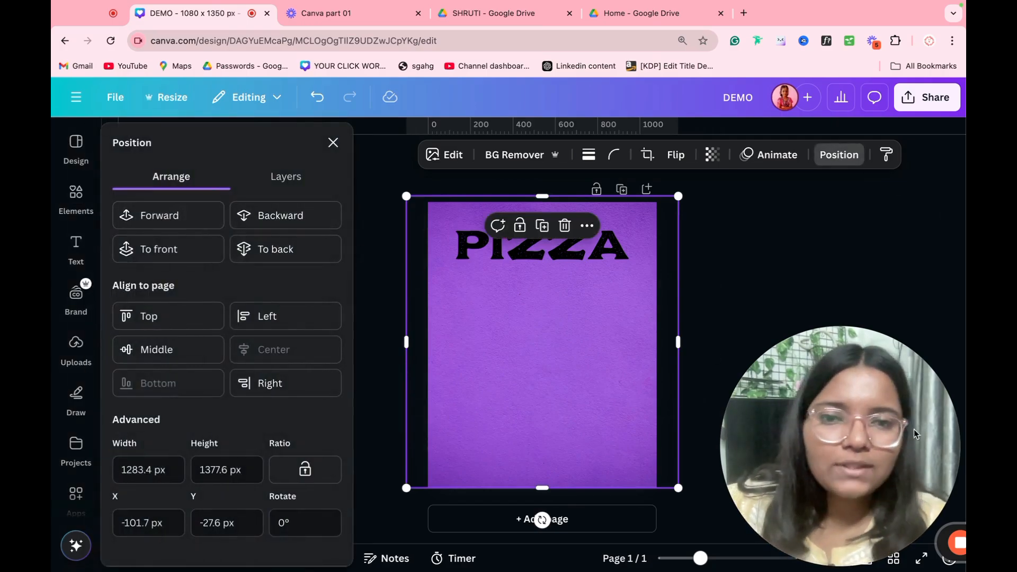
{"action": "left_click", "coordinate": [305, 216]}
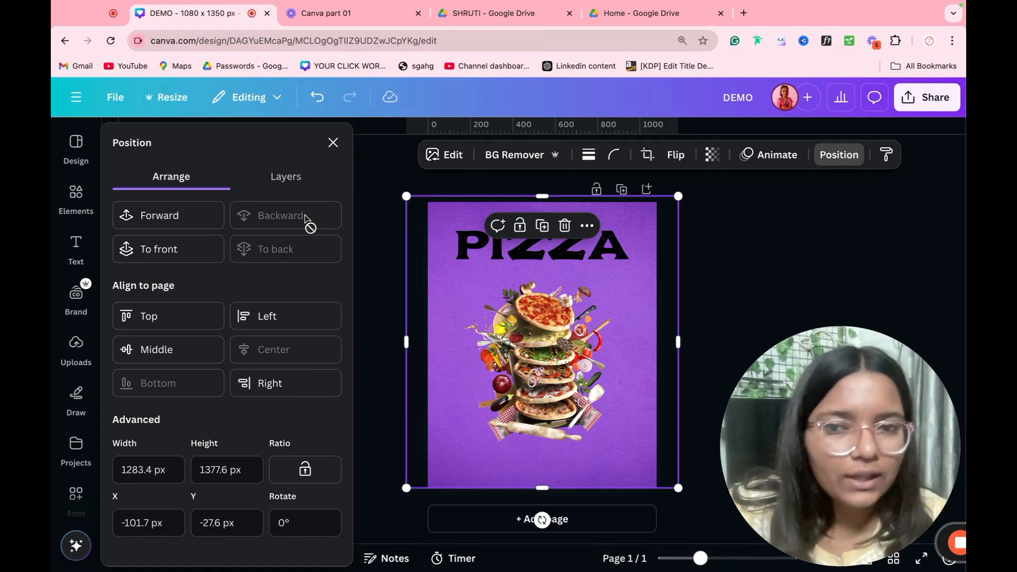
{"action": "left_click", "coordinate": [286, 180]}
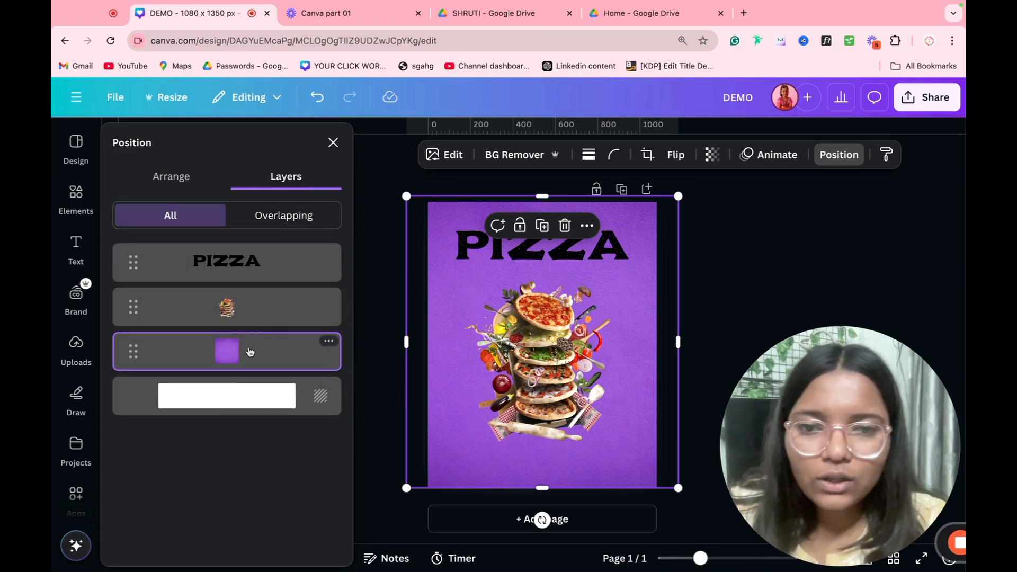
{"action": "left_click_drag", "start_coordinate": [250, 351], "coordinate": [246, 289]}
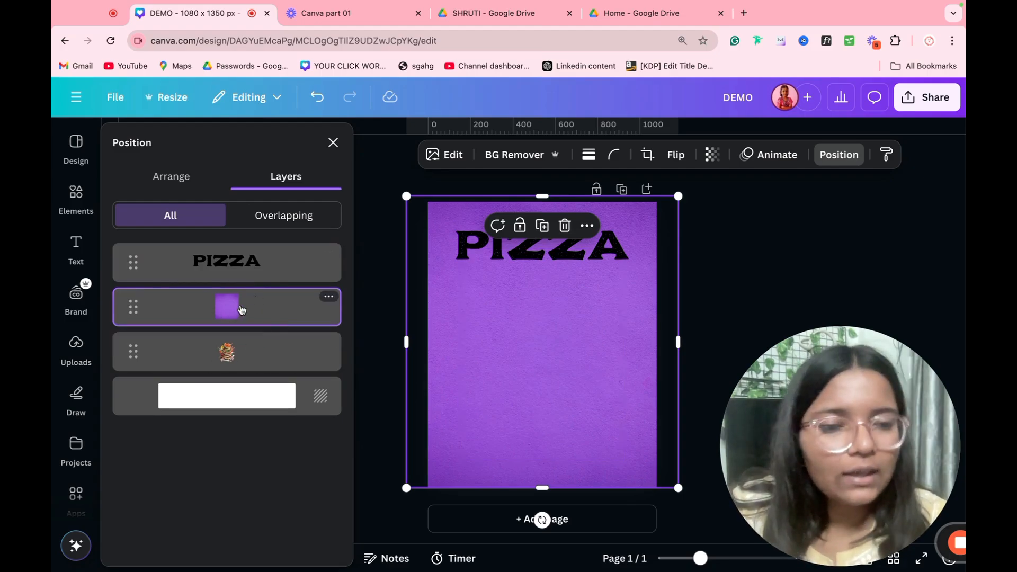
{"action": "left_click_drag", "start_coordinate": [228, 352], "coordinate": [229, 305]}
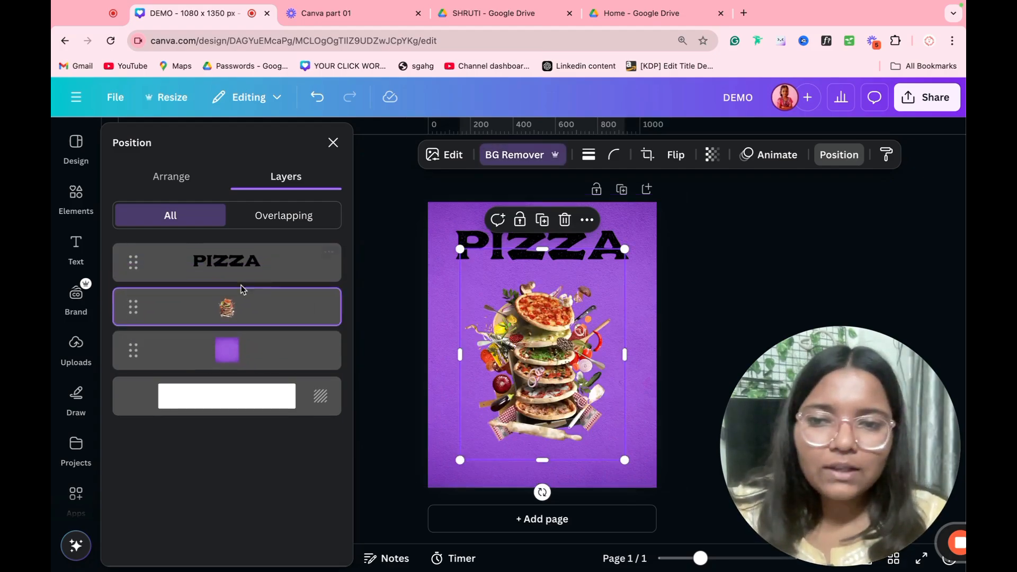
Step: Try the Align to page options, then move the pizza cutout to the middle just below PIZZA
{"action": "left_click", "coordinate": [187, 192]}
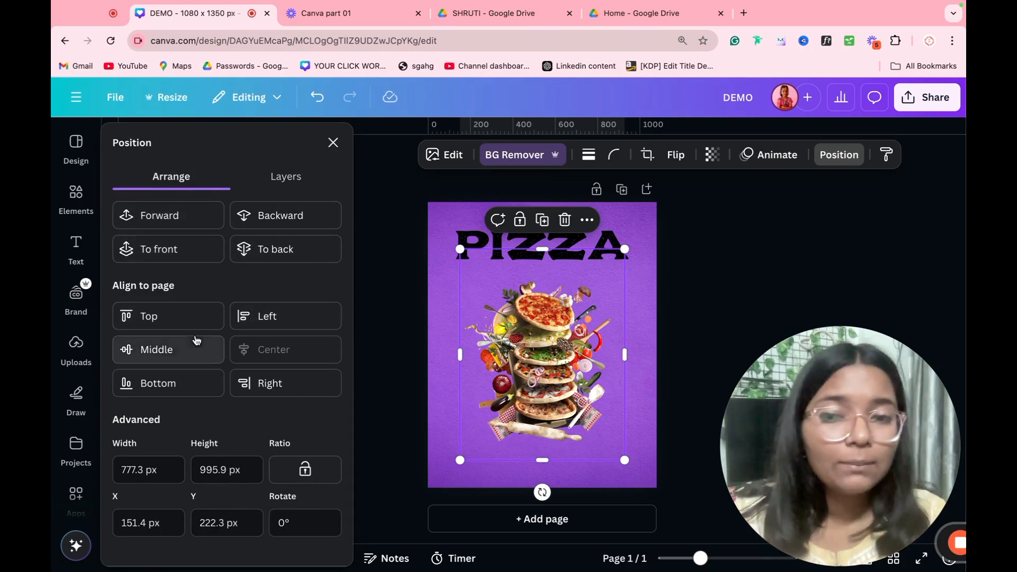
{"action": "left_click", "coordinate": [168, 318]}
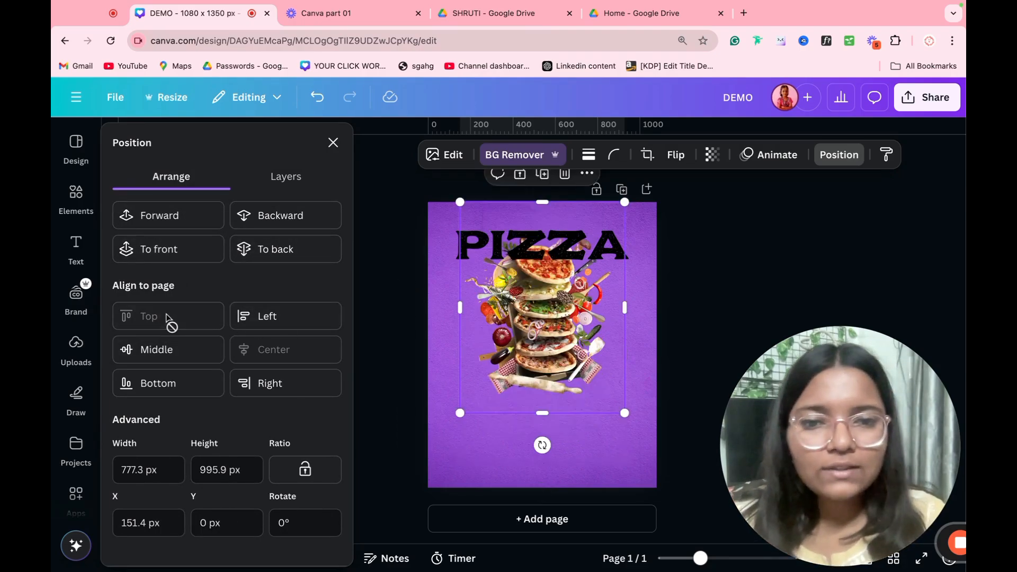
{"action": "left_click", "coordinate": [264, 325]}
{"action": "left_click", "coordinate": [209, 352]}
{"action": "left_click", "coordinate": [259, 361]}
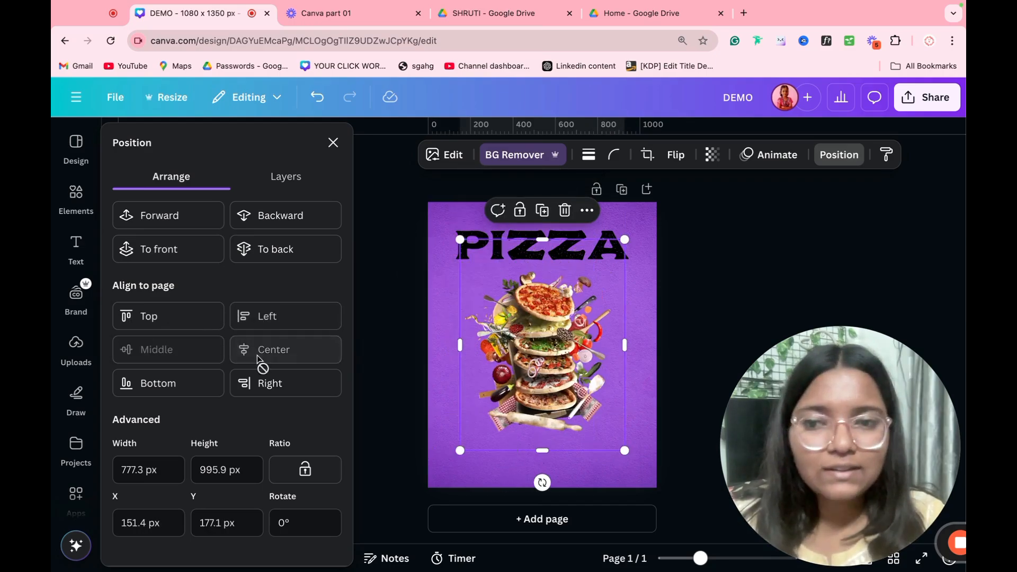
{"action": "left_click", "coordinate": [188, 387]}
{"action": "left_click", "coordinate": [279, 392]}
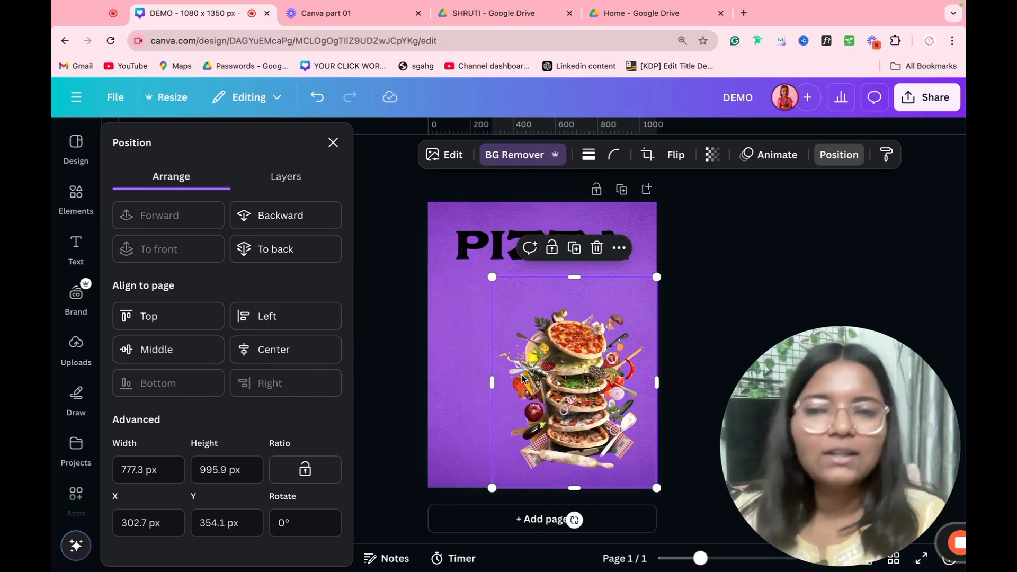
{"action": "mouse_move", "coordinate": [523, 376]}
{"action": "left_mouse_down"}
{"action": "mouse_move", "coordinate": [497, 372]}
{"action": "mouse_move", "coordinate": [497, 358]}
{"action": "mouse_move", "coordinate": [486, 358]}
{"action": "mouse_move", "coordinate": [535, 360]}
{"action": "left_mouse_up"}
Step: Change the PIZZA heading's text colour from black to the white document colour
{"action": "left_click", "coordinate": [697, 258]}
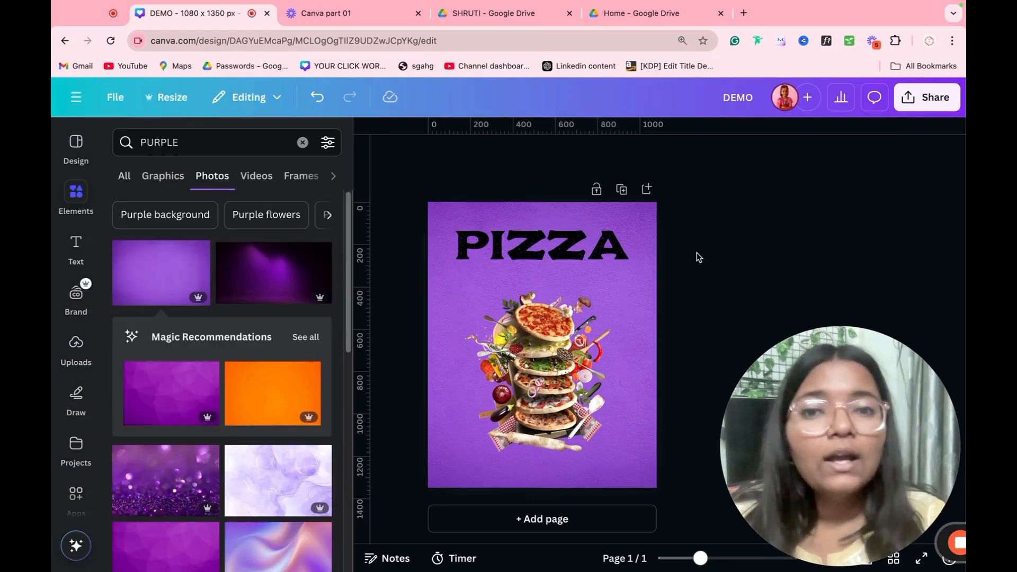
{"action": "left_click", "coordinate": [554, 252]}
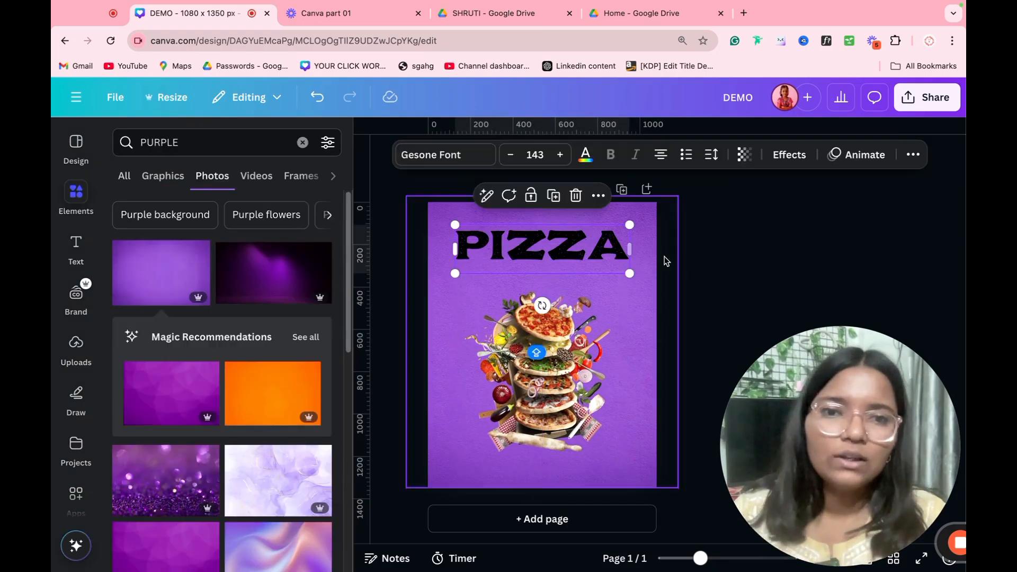
{"action": "left_click", "coordinate": [577, 160]}
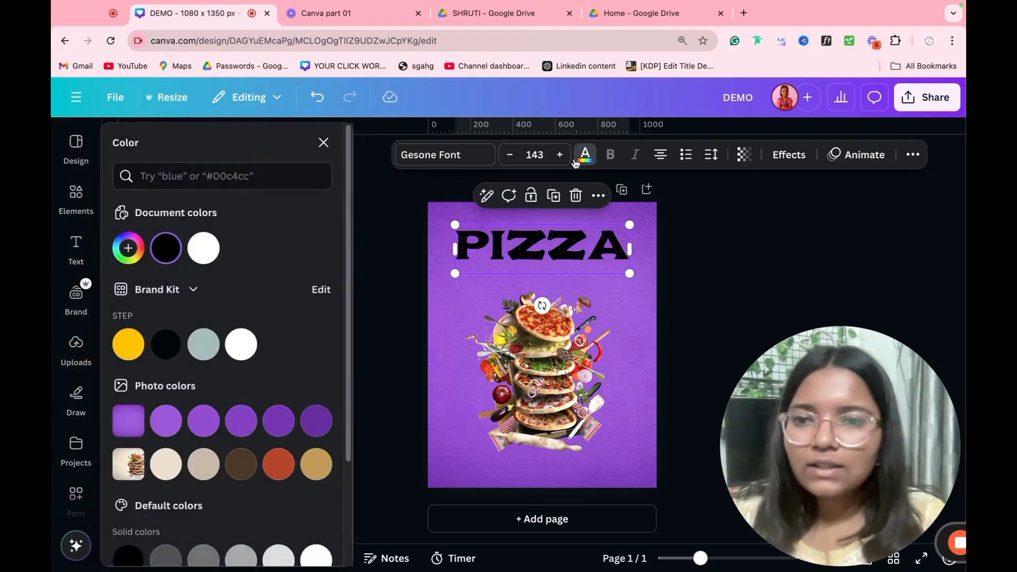
{"action": "left_click", "coordinate": [203, 249]}
{"action": "left_click", "coordinate": [660, 246]}
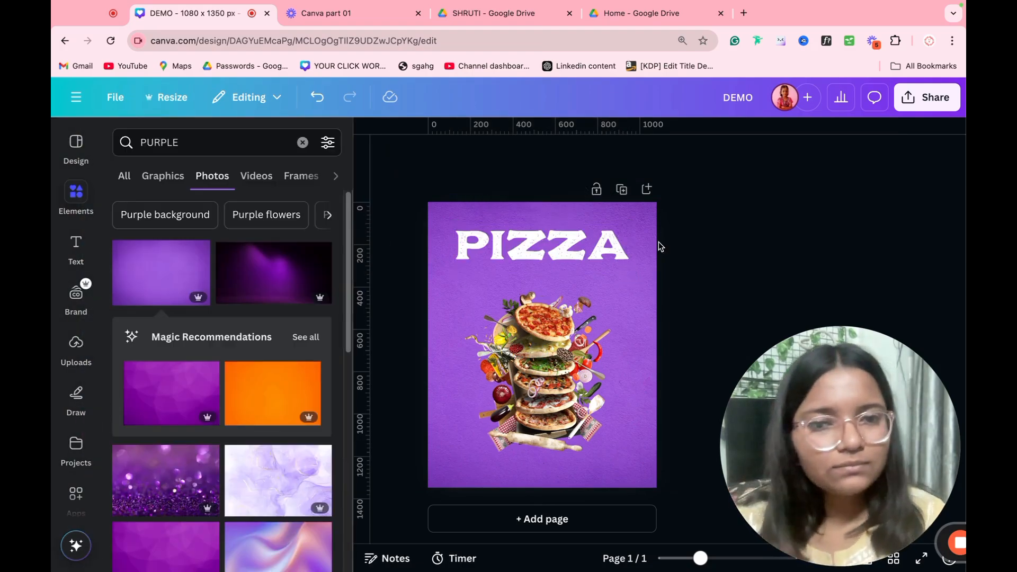
{"action": "left_click", "coordinate": [584, 353]}
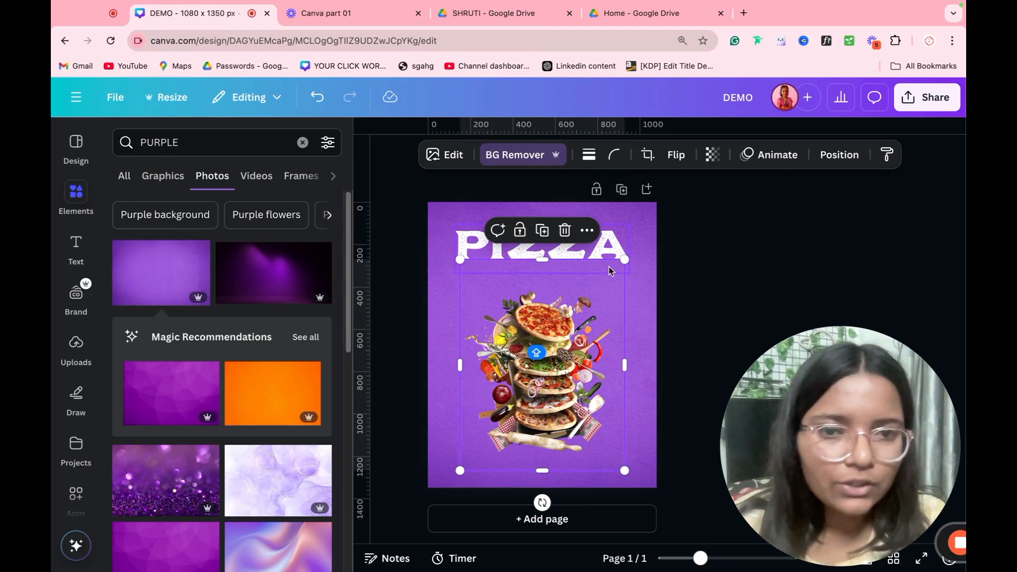
{"action": "left_click", "coordinate": [681, 238]}
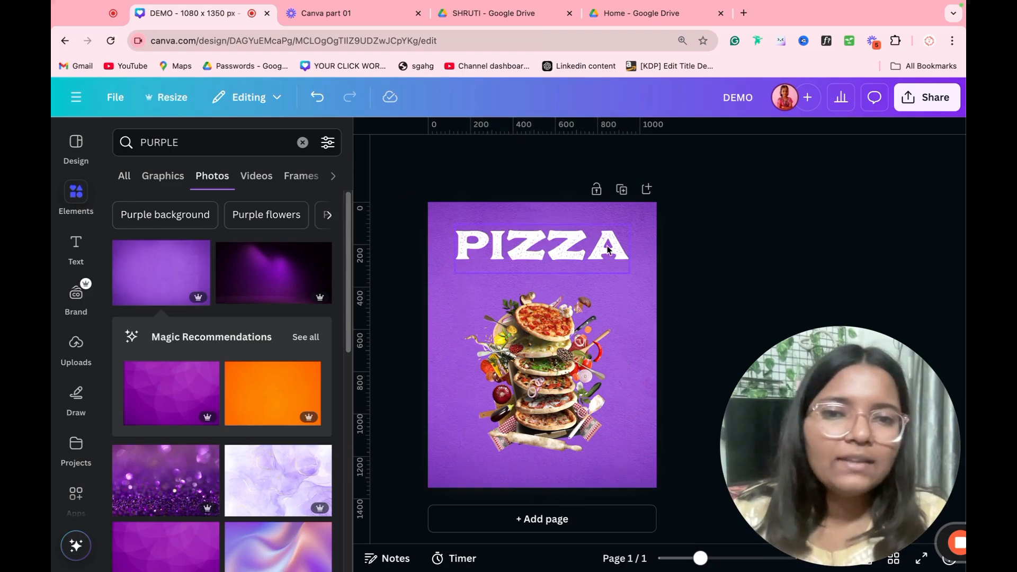
Step: Duplicate the page and delete the pizza photo from Page 2
{"action": "left_click", "coordinate": [622, 191]}
{"action": "scroll", "coordinate": [535, 326], "scroll_direction": "up", "scroll_amount": 5}
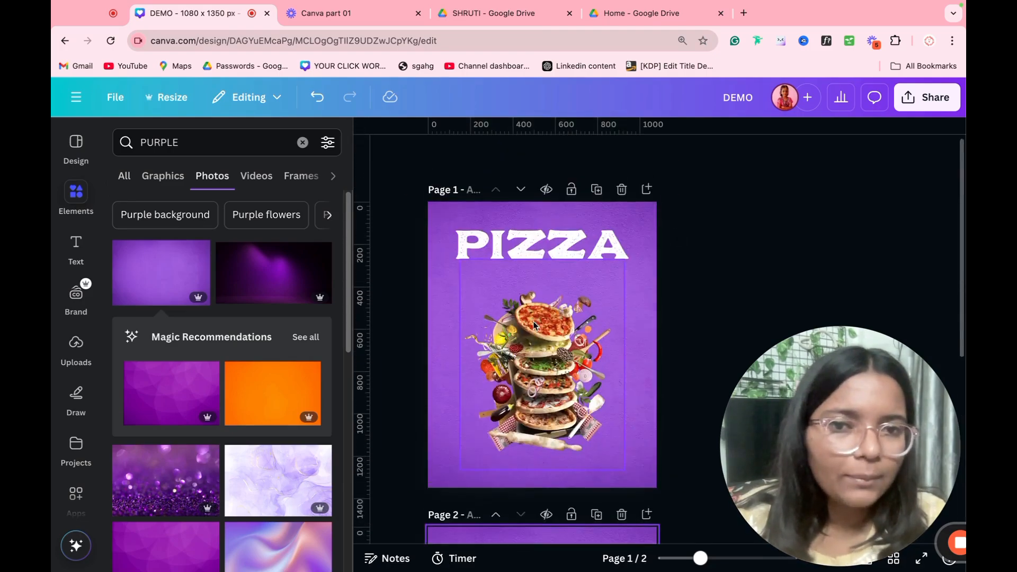
{"action": "scroll", "coordinate": [582, 308], "scroll_direction": "down", "scroll_amount": 5}
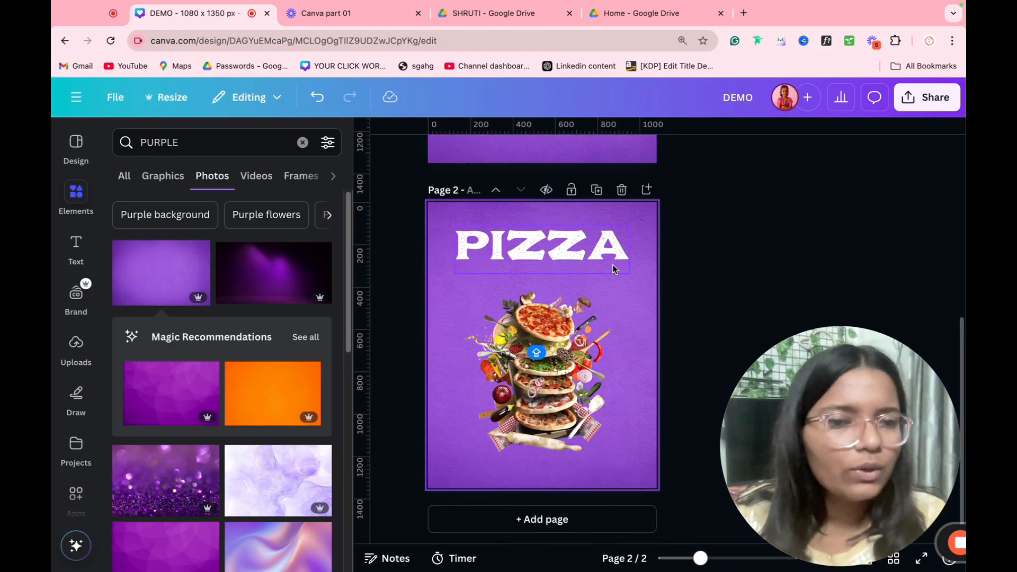
{"action": "left_click", "coordinate": [573, 340]}
{"action": "key", "text": "Delete"}
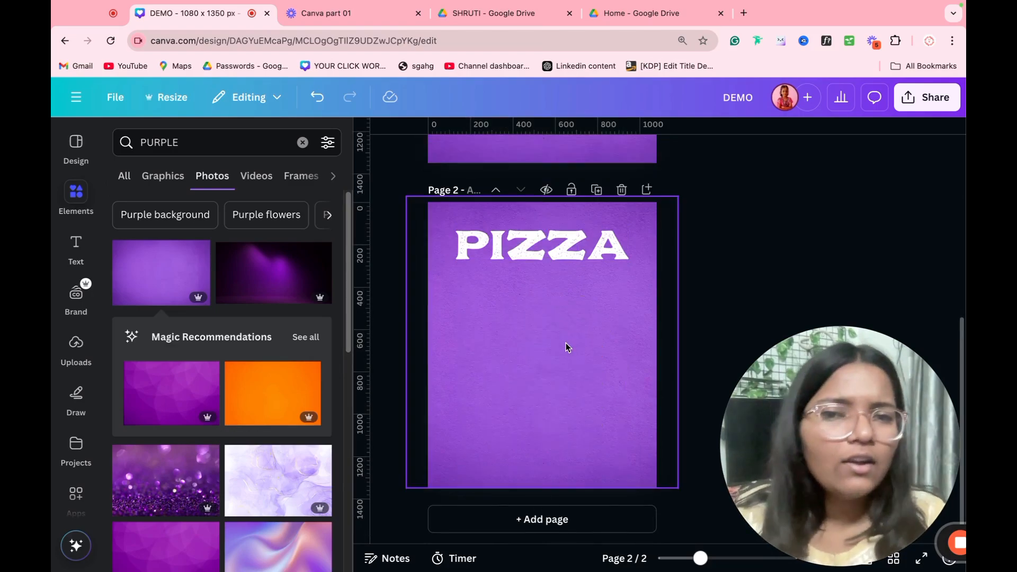
{"action": "scroll", "coordinate": [565, 342], "scroll_direction": "up", "scroll_amount": 5}
{"action": "scroll", "coordinate": [532, 341], "scroll_direction": "down", "scroll_amount": 6}
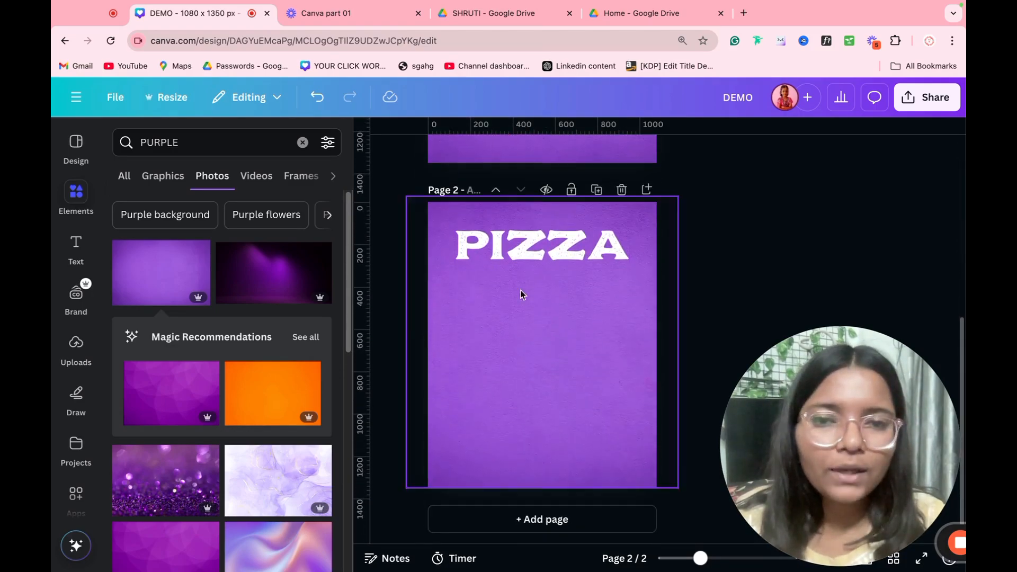
Step: Duplicate the PIZZA title into six stacked lines on Page 2
{"action": "left_click", "coordinate": [539, 260]}
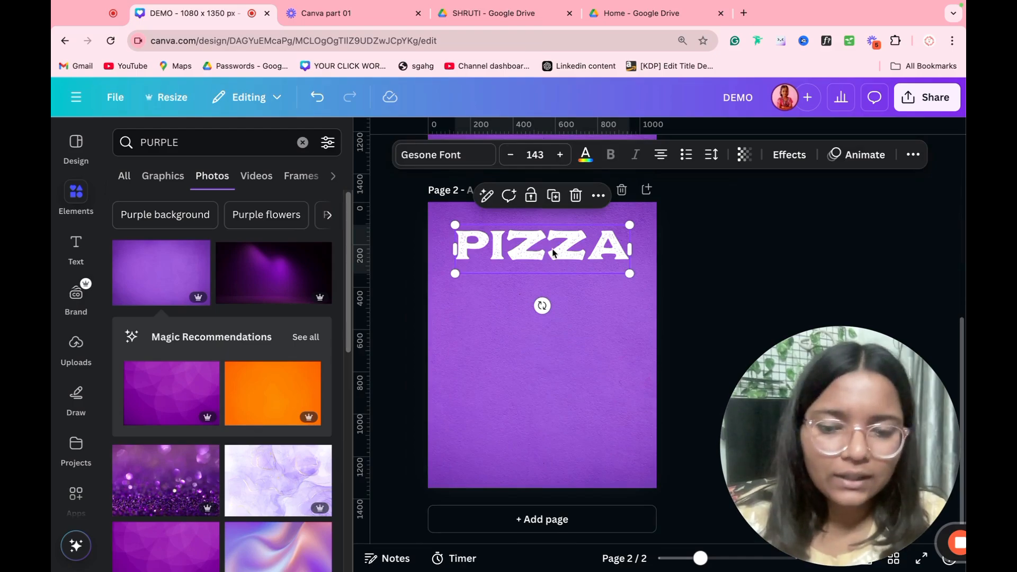
{"action": "key", "text": "super+d"}
{"action": "left_click_drag", "start_coordinate": [553, 253], "coordinate": [545, 312]}
{"action": "key", "text": "super+d"}
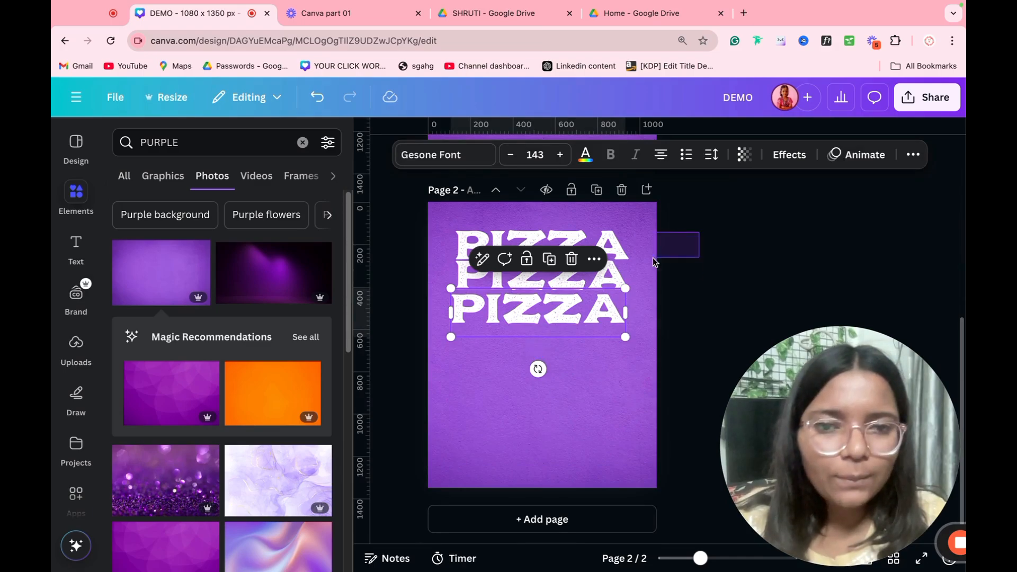
{"action": "left_click_drag", "start_coordinate": [652, 257], "coordinate": [568, 332]}
{"action": "key", "text": "alt"}
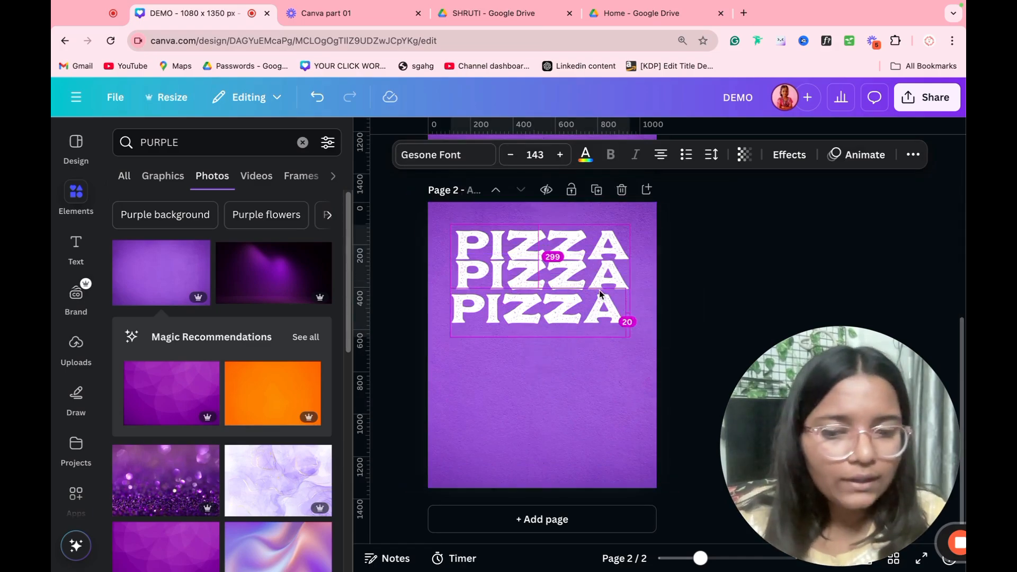
{"action": "key", "text": "alt"}
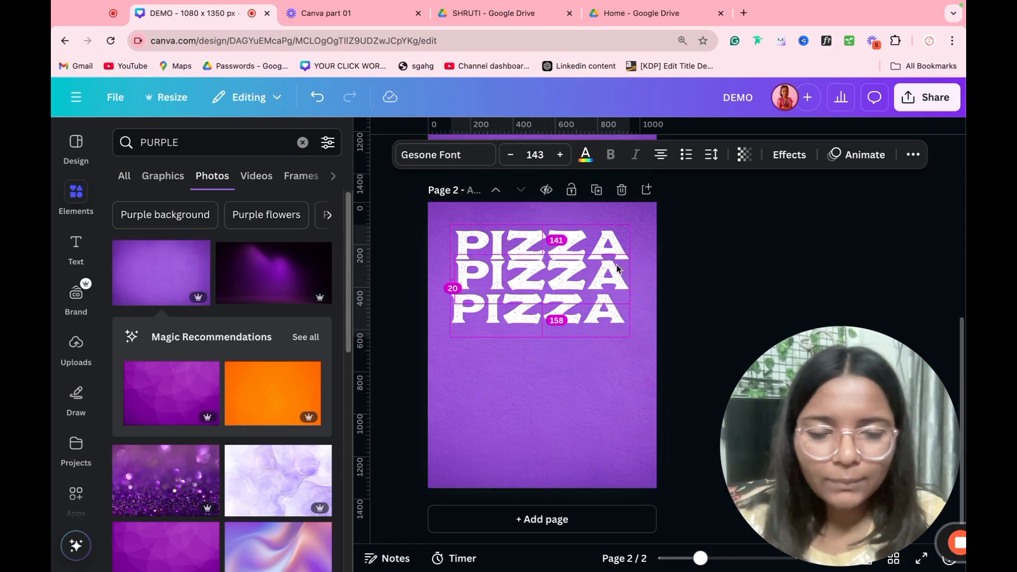
{"action": "left_click_drag", "start_coordinate": [611, 258], "coordinate": [610, 360]}
{"action": "left_click", "coordinate": [692, 251]}
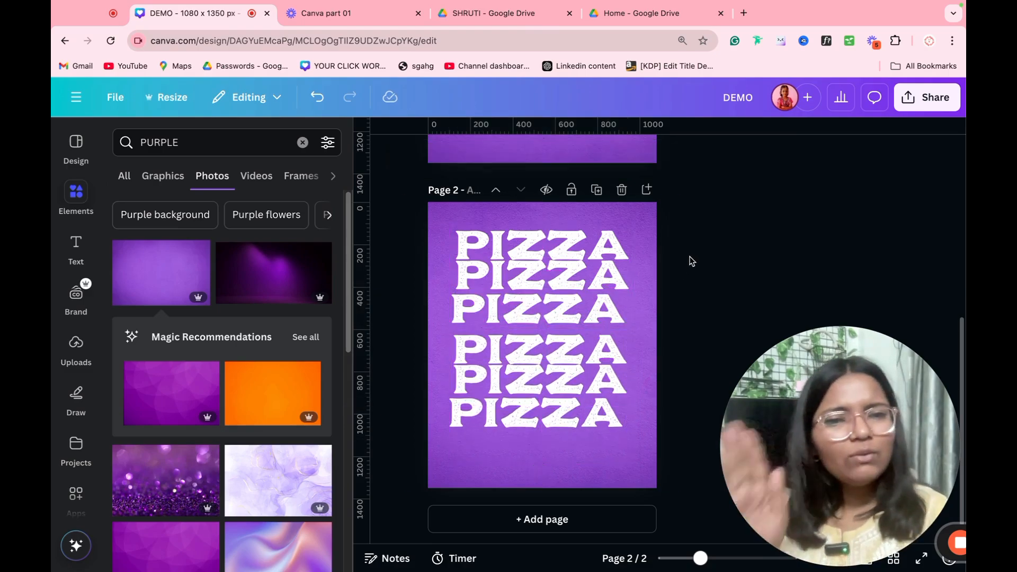
Step: Space the six PIZZA lines evenly with Position > Tidy up
{"action": "left_click_drag", "start_coordinate": [691, 258], "coordinate": [560, 424]}
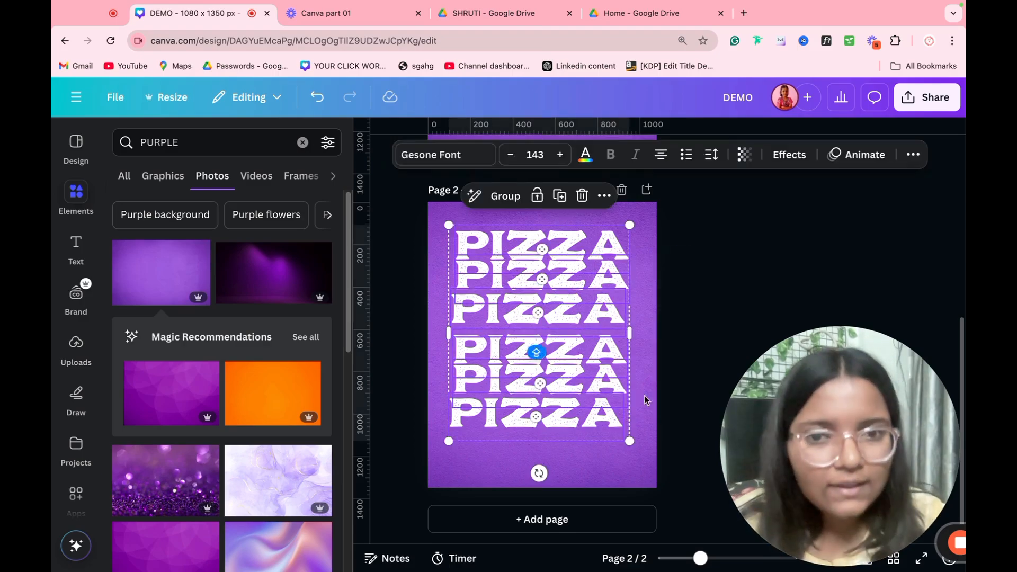
{"action": "left_click", "coordinate": [913, 154]}
{"action": "left_click", "coordinate": [867, 186]}
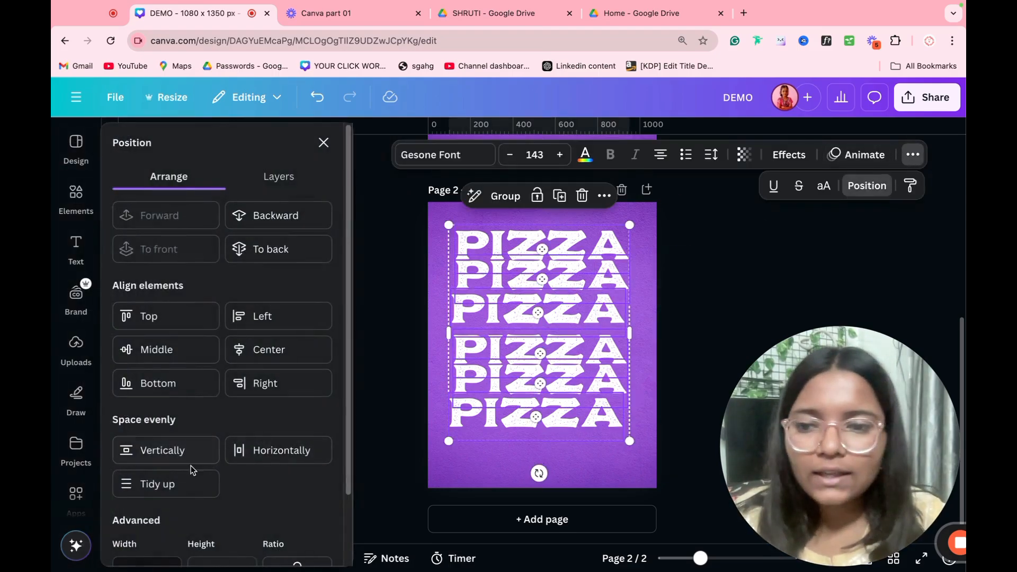
{"action": "left_click", "coordinate": [156, 485]}
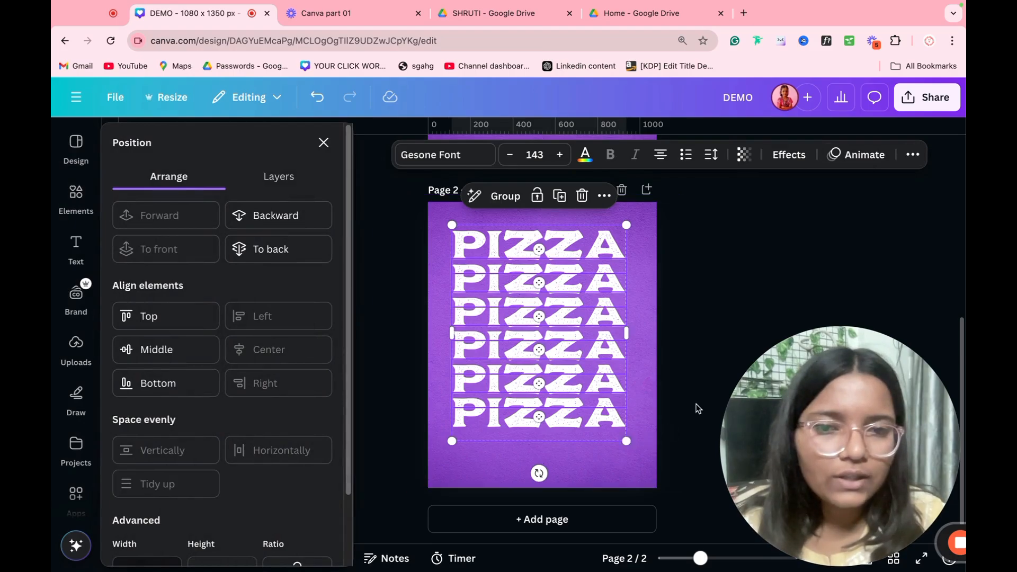
{"action": "left_click", "coordinate": [694, 322]}
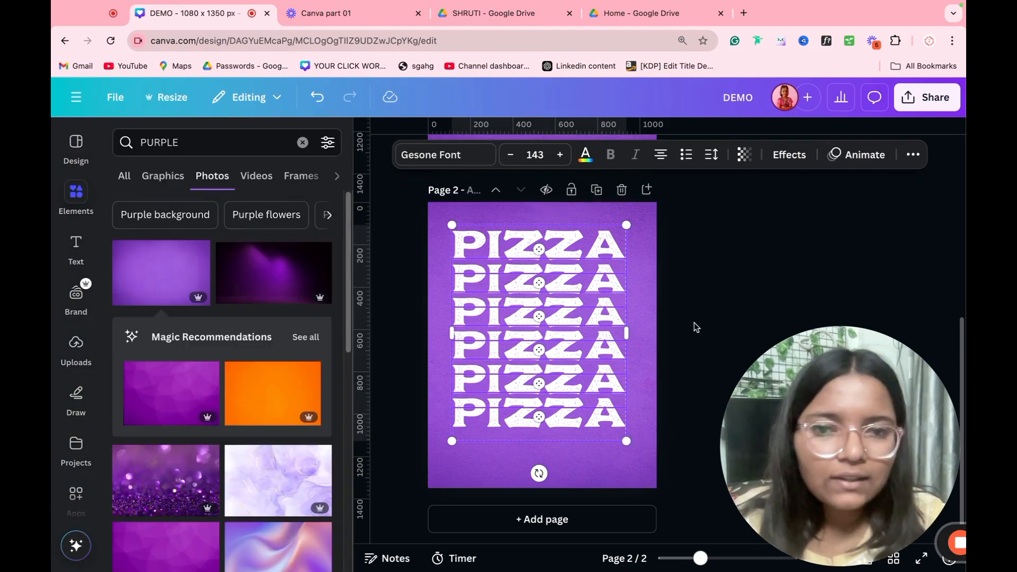
Step: Enlarge the six-line PIZZA stack to the page width, recentre it, then remove it from Page 2
{"action": "left_click", "coordinate": [576, 395]}
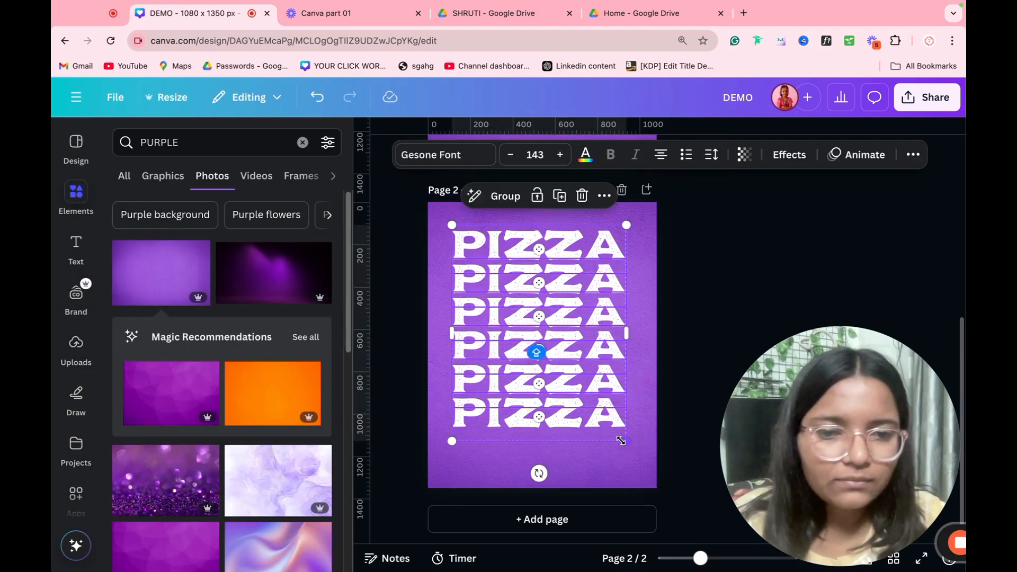
{"action": "left_click_drag", "start_coordinate": [623, 441], "coordinate": [636, 460]}
{"action": "left_click_drag", "start_coordinate": [605, 401], "coordinate": [602, 409]}
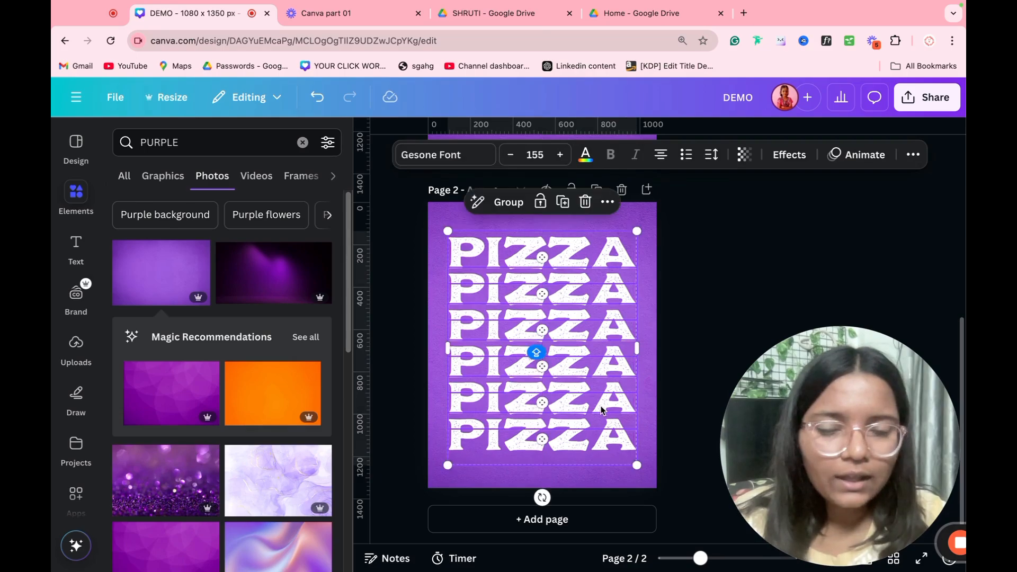
{"action": "key", "text": "Delete"}
Step: Delete the empty second page and the single PIZZA title, then nudge the pizza photo up slightly
{"action": "left_click", "coordinate": [622, 189]}
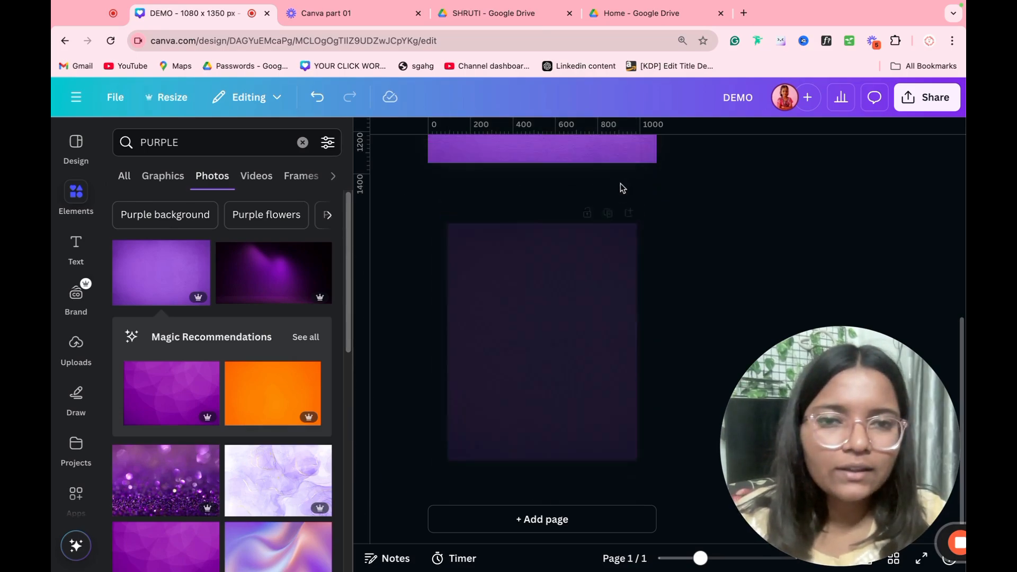
{"action": "left_click", "coordinate": [562, 251]}
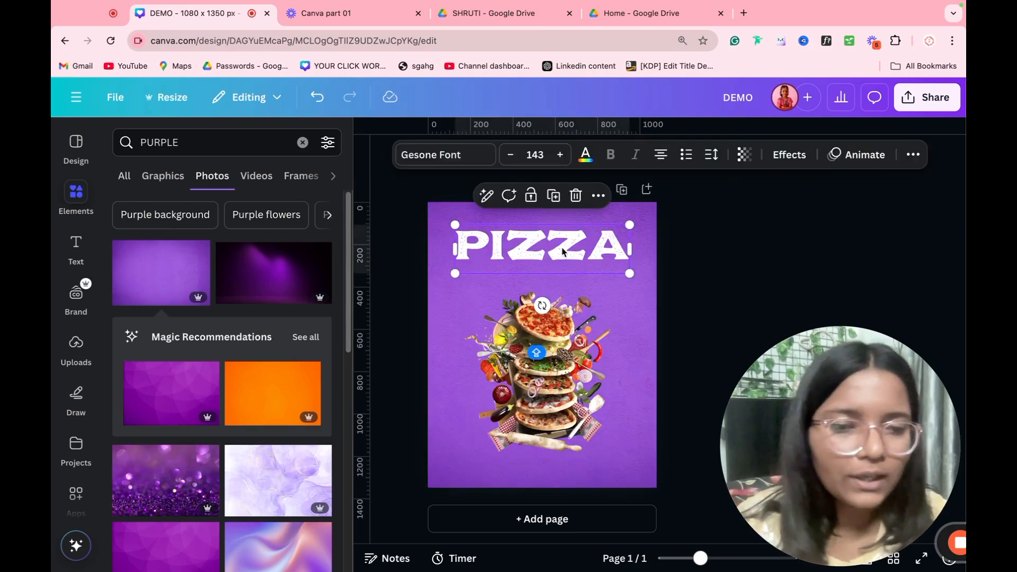
{"action": "key", "text": "Delete"}
{"action": "left_click_drag", "start_coordinate": [569, 339], "coordinate": [566, 320]}
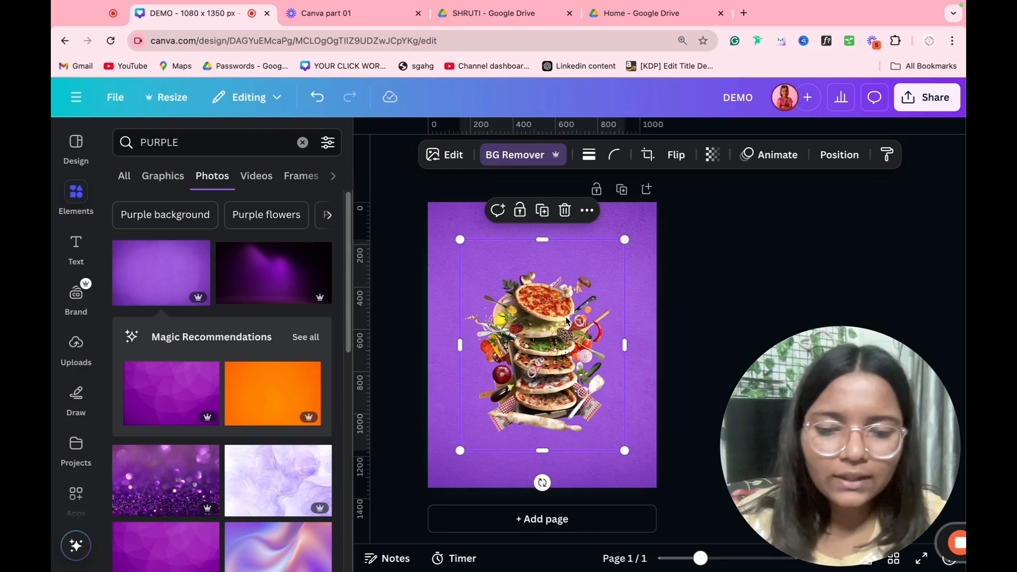
Step: Paste the six-line PIZZA stack and send it behind the pizza photo
{"action": "key", "text": "super+v"}
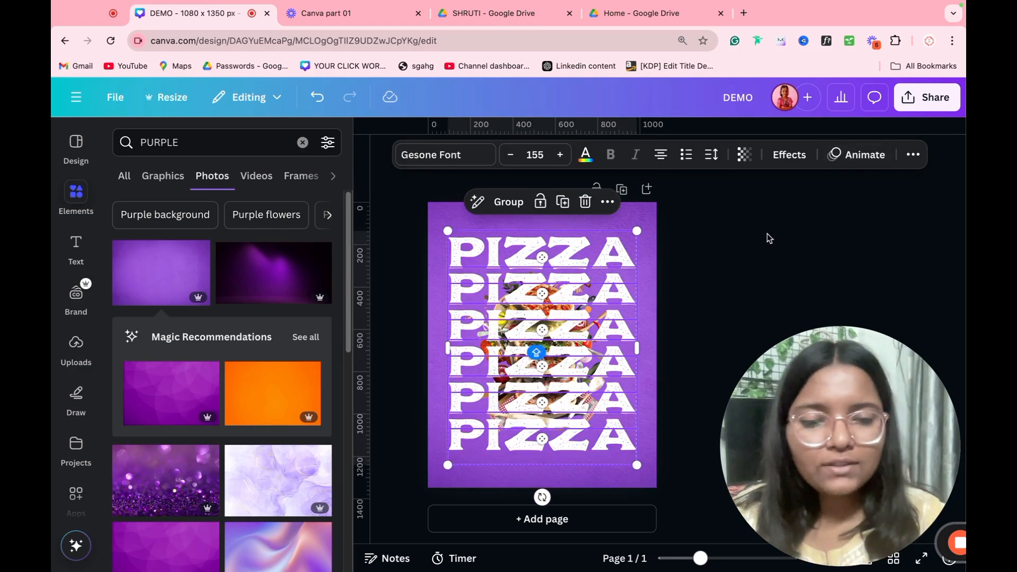
{"action": "key", "text": "super+["}
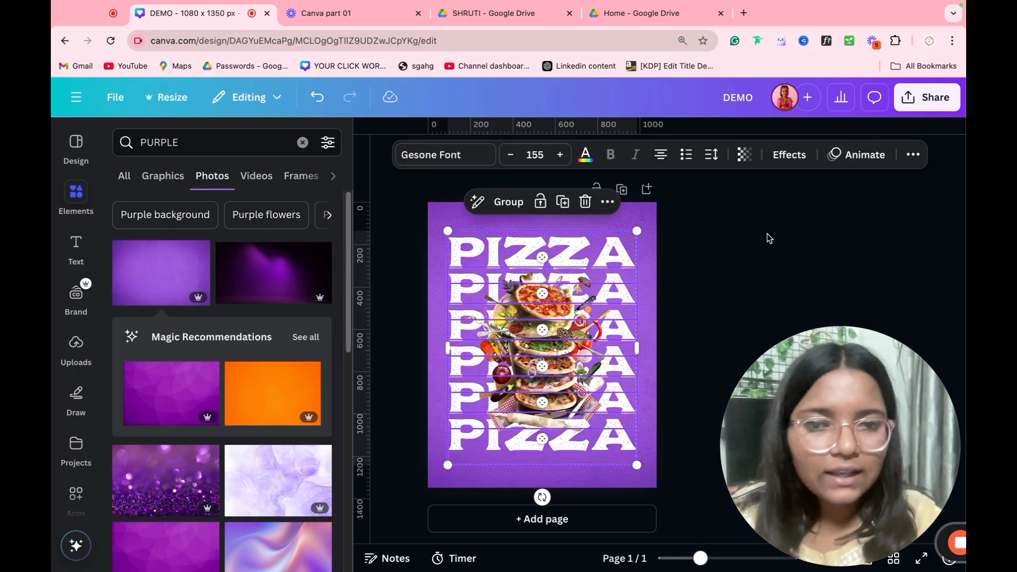
{"action": "left_click", "coordinate": [767, 234]}
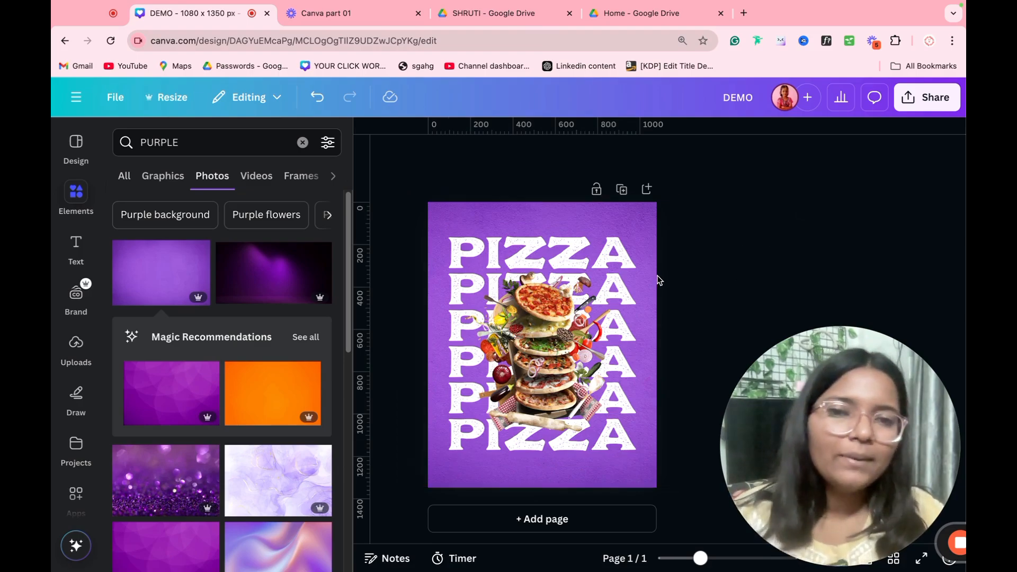
{"action": "left_click", "coordinate": [511, 369]}
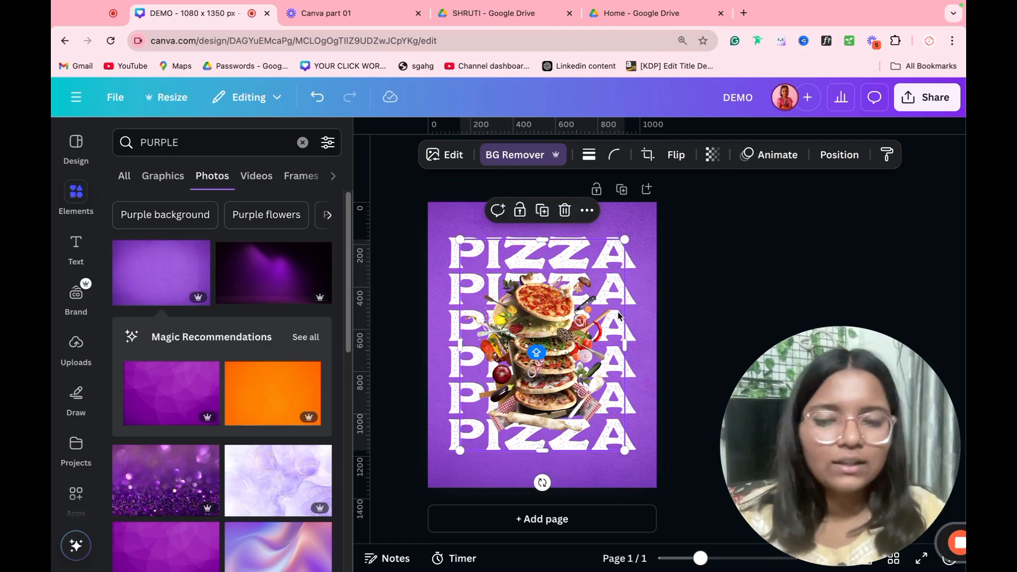
{"action": "left_click", "coordinate": [662, 263]}
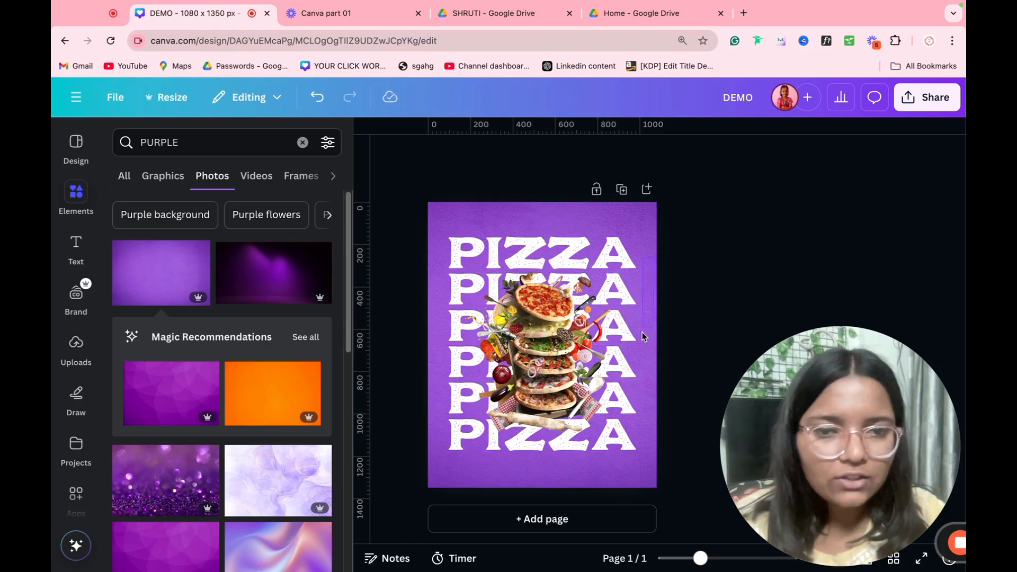
Step: Fade the stacked PIZZA text group to 35 transparency
{"action": "left_click", "coordinate": [631, 445]}
{"action": "left_click", "coordinate": [744, 154]}
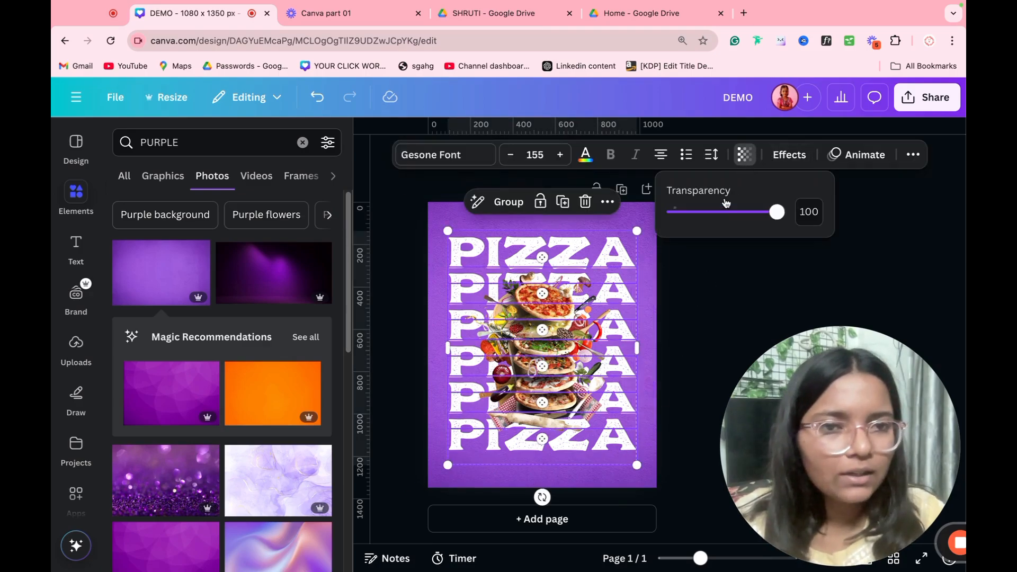
{"action": "left_click_drag", "start_coordinate": [724, 211], "coordinate": [710, 220]}
{"action": "left_click", "coordinate": [704, 278]}
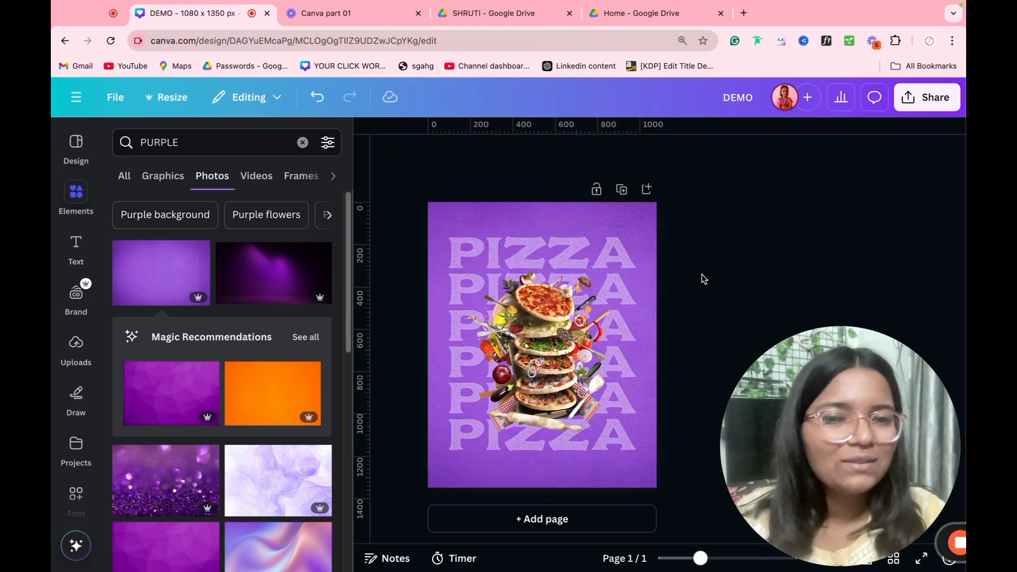
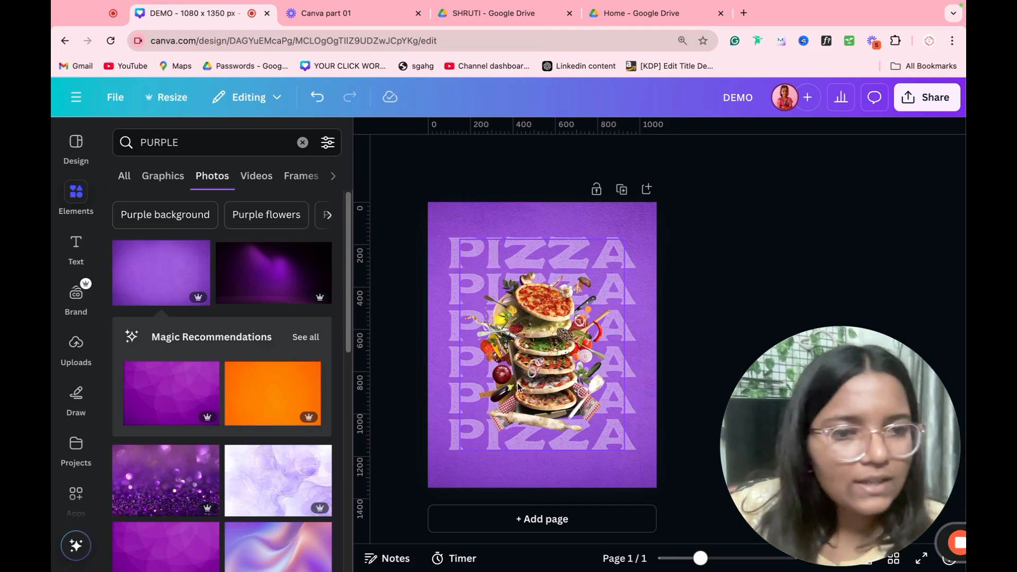
Step: Give the stacked pizza cutout a Drop shadow with blur amount 20 and intensity 70
{"action": "left_click", "coordinate": [524, 346]}
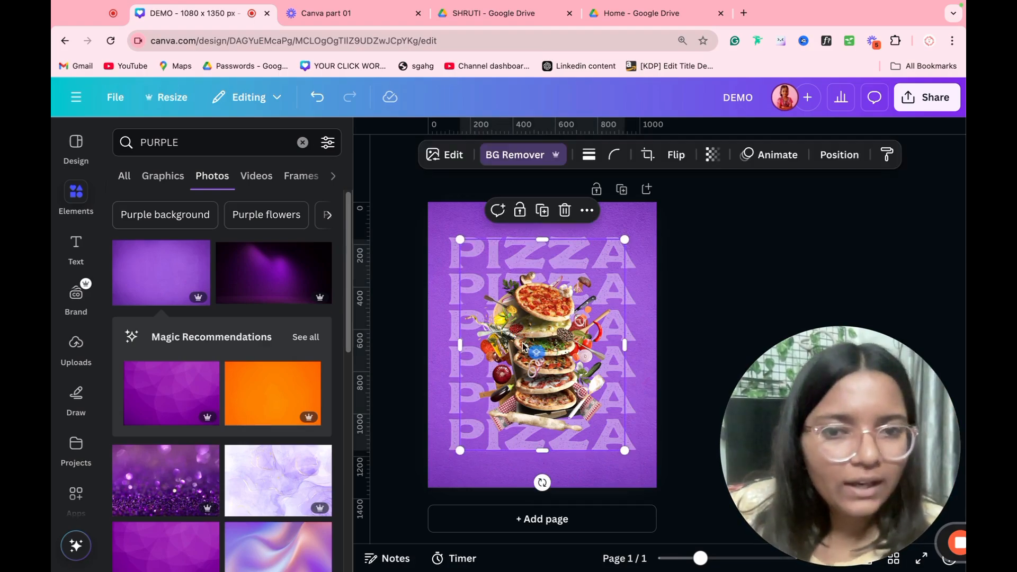
{"action": "left_click", "coordinate": [439, 155]}
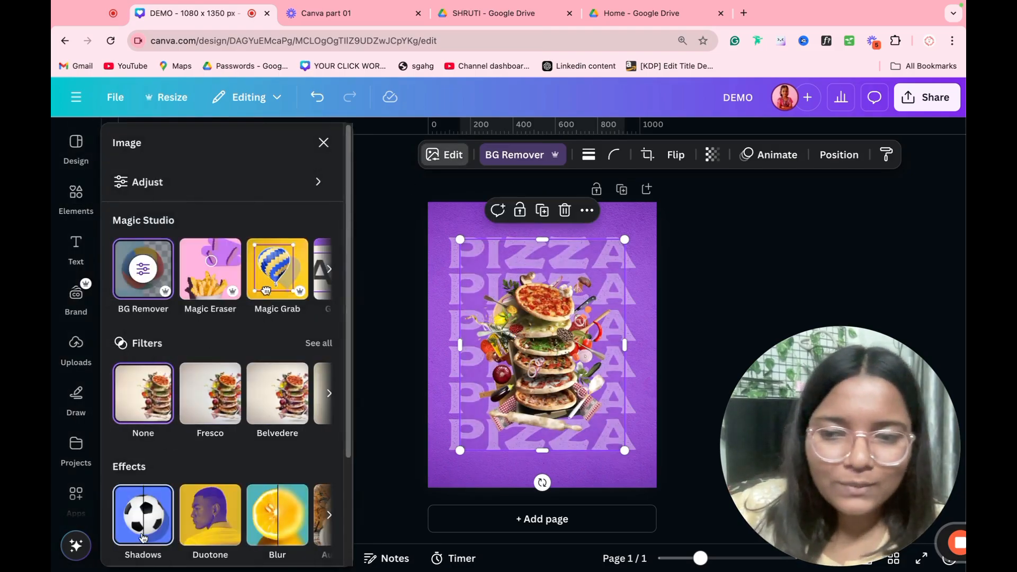
{"action": "scroll", "coordinate": [137, 521], "scroll_direction": "down", "scroll_amount": 2}
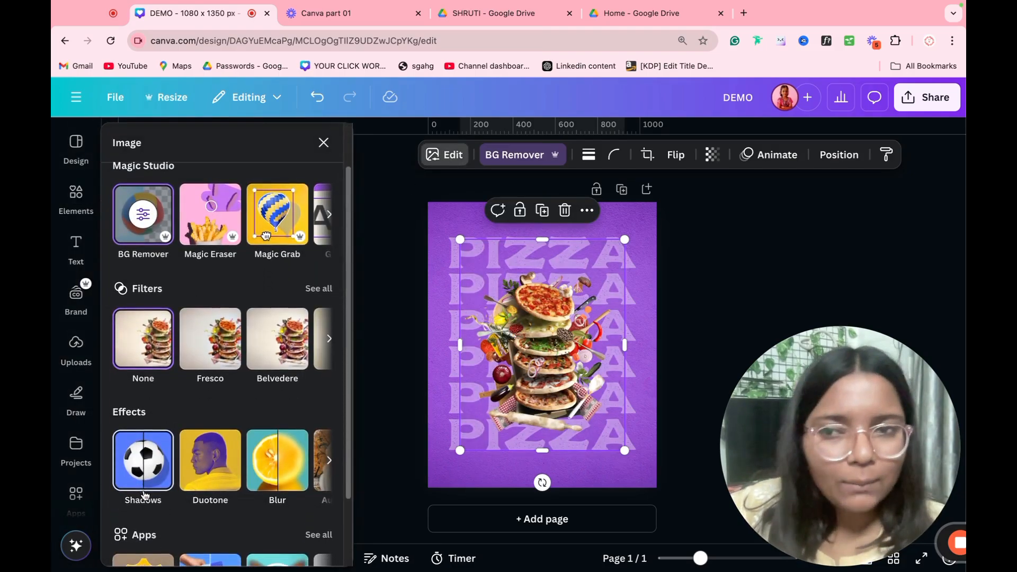
{"action": "left_click", "coordinate": [137, 481]}
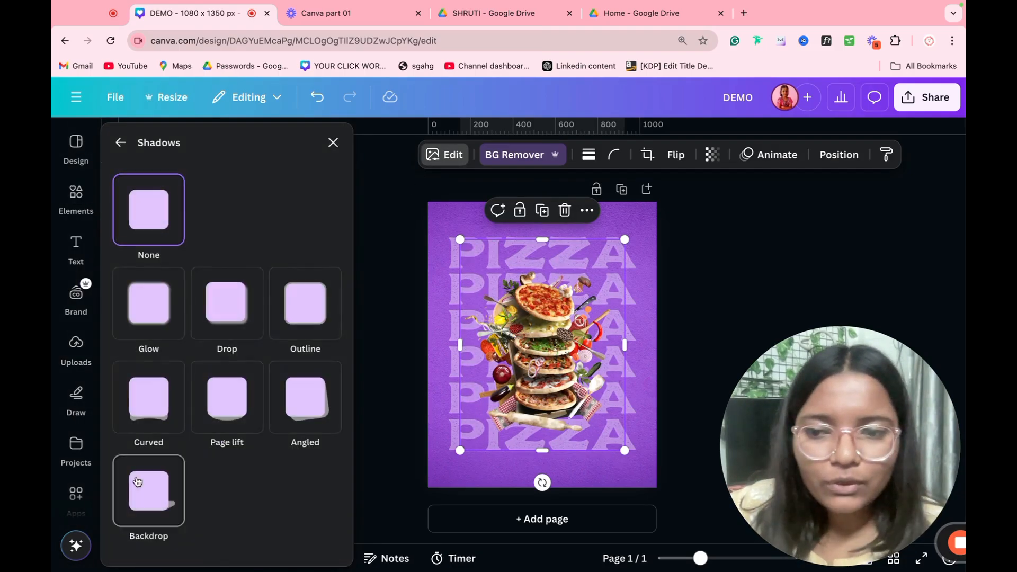
{"action": "left_click", "coordinate": [139, 308]}
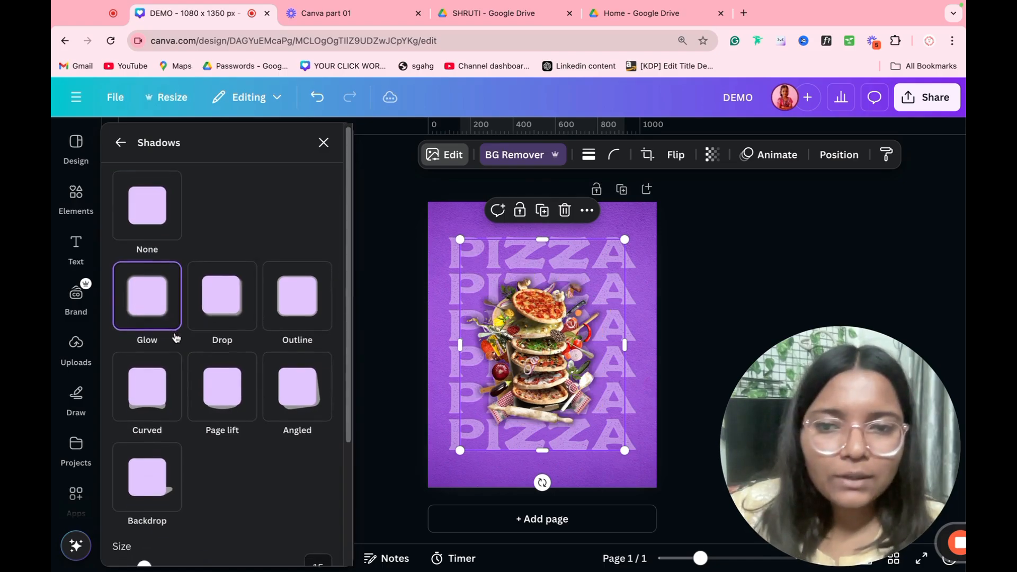
{"action": "left_click", "coordinate": [242, 311]}
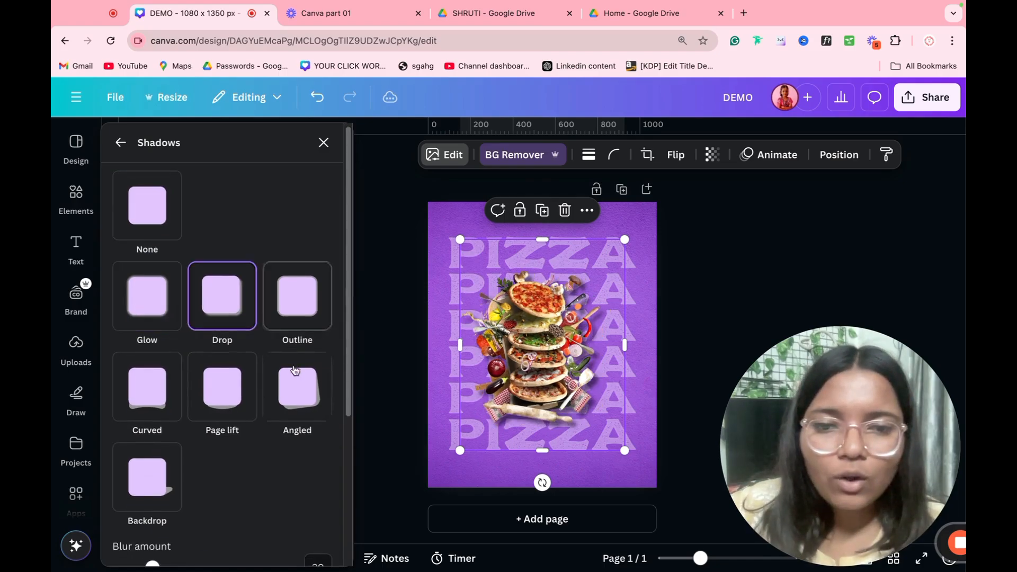
{"action": "scroll", "coordinate": [278, 392], "scroll_direction": "down", "scroll_amount": 4}
{"action": "mouse_move", "coordinate": [152, 343]}
{"action": "left_mouse_down"}
{"action": "mouse_move", "coordinate": [163, 343]}
{"action": "mouse_move", "coordinate": [138, 343]}
{"action": "left_mouse_up"}
{"action": "key", "text": "ctrl+z"}
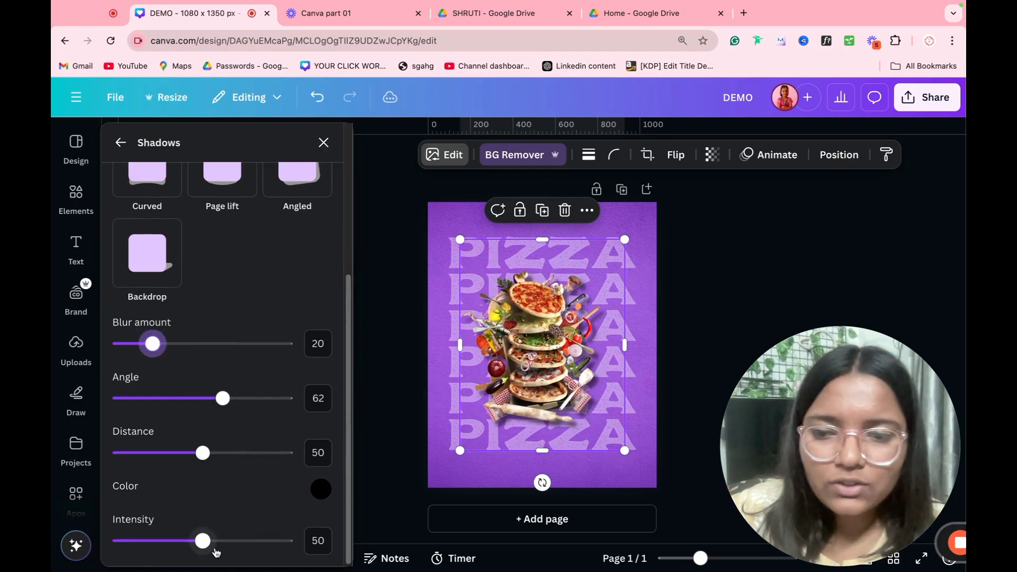
{"action": "left_click_drag", "start_coordinate": [202, 540], "coordinate": [237, 542]}
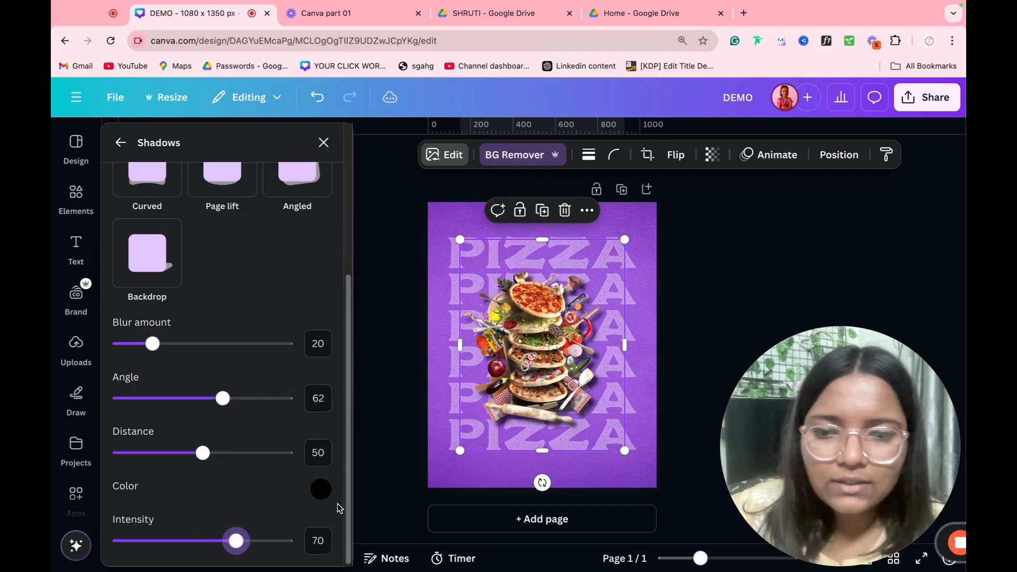
{"action": "left_click", "coordinate": [385, 484]}
{"action": "left_click", "coordinate": [491, 443]}
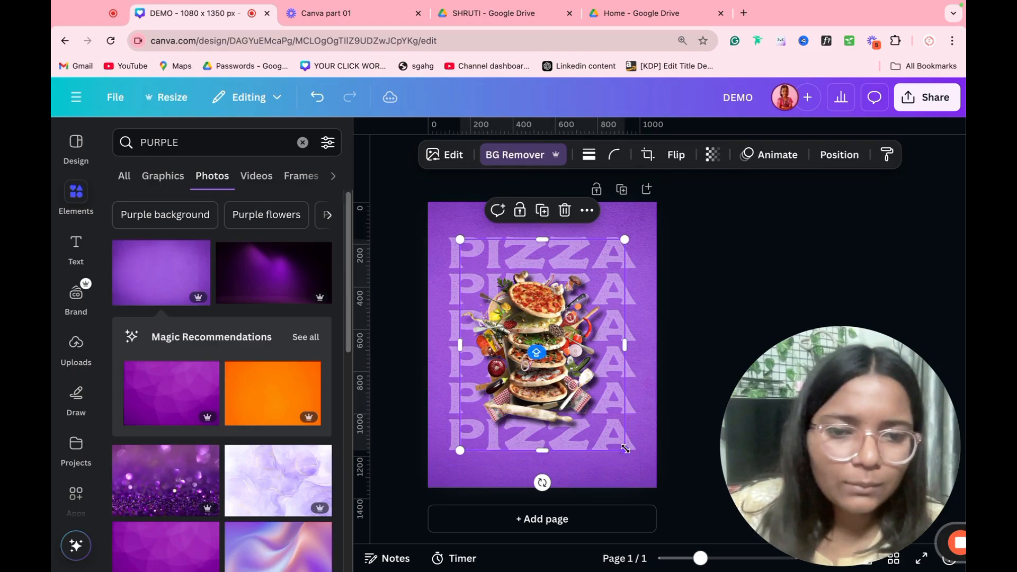
Step: Enlarge the pizza image slightly and centre it on the poster page
{"action": "left_click_drag", "start_coordinate": [625, 450], "coordinate": [697, 505]}
{"action": "left_click_drag", "start_coordinate": [537, 354], "coordinate": [515, 318]}
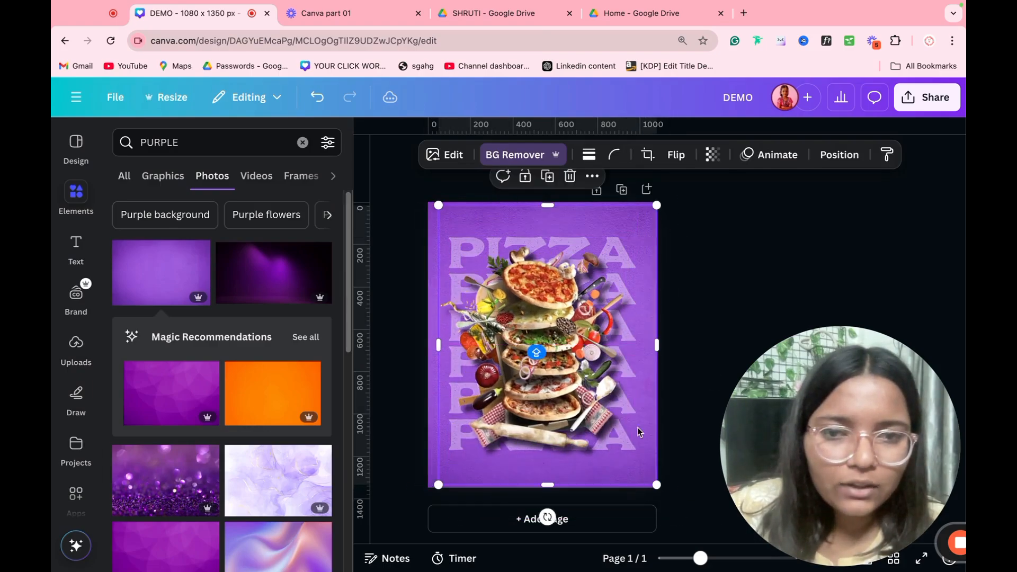
{"action": "left_click", "coordinate": [715, 398]}
{"action": "left_click", "coordinate": [630, 357]}
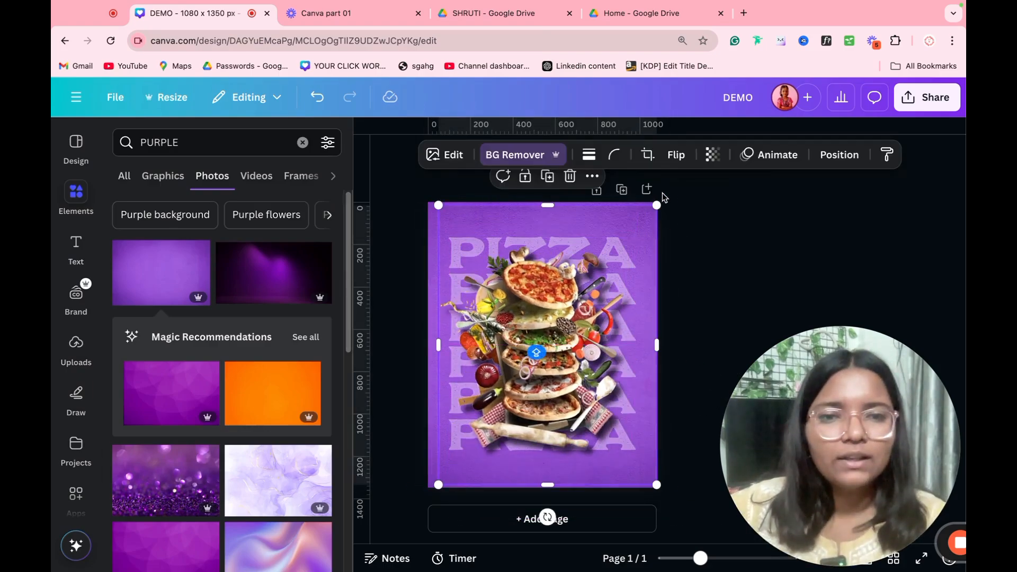
{"action": "left_click_drag", "start_coordinate": [658, 204], "coordinate": [646, 219]}
{"action": "left_click_drag", "start_coordinate": [594, 276], "coordinate": [595, 269]}
{"action": "left_click", "coordinate": [705, 256]}
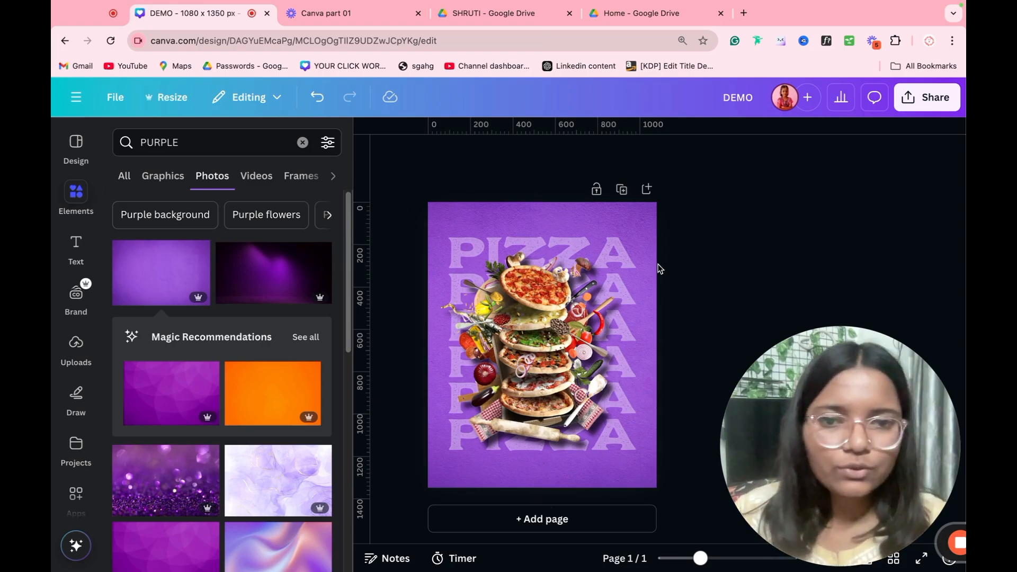
Step: Add a blank second page after the poster
{"action": "left_click", "coordinate": [642, 267]}
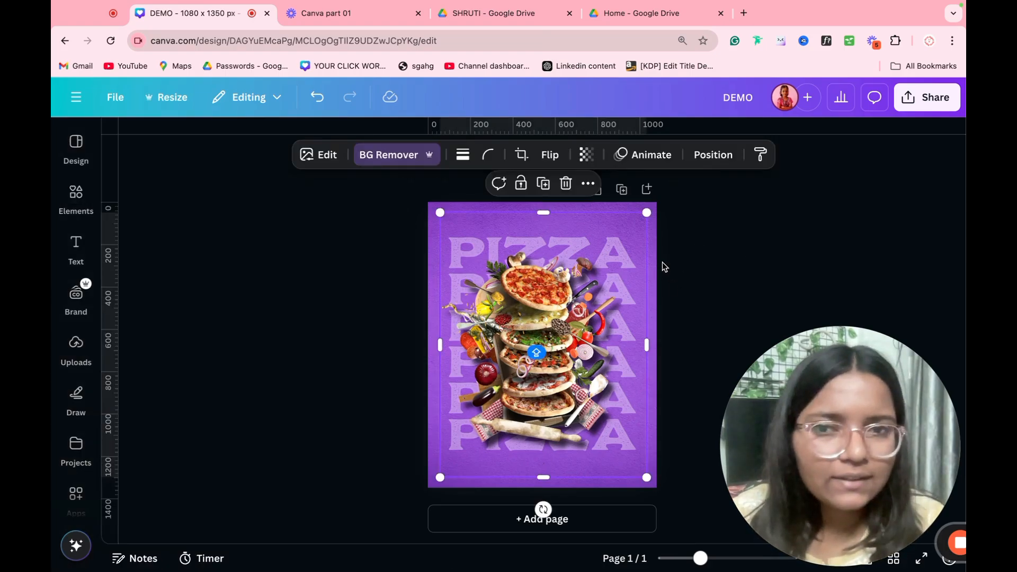
{"action": "left_click", "coordinate": [695, 254]}
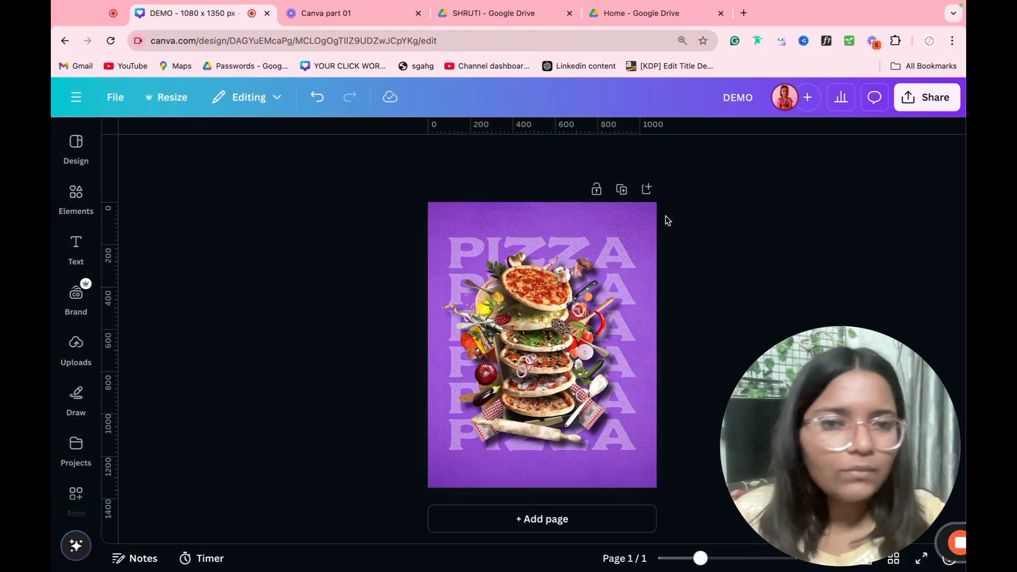
{"action": "left_click", "coordinate": [647, 190]}
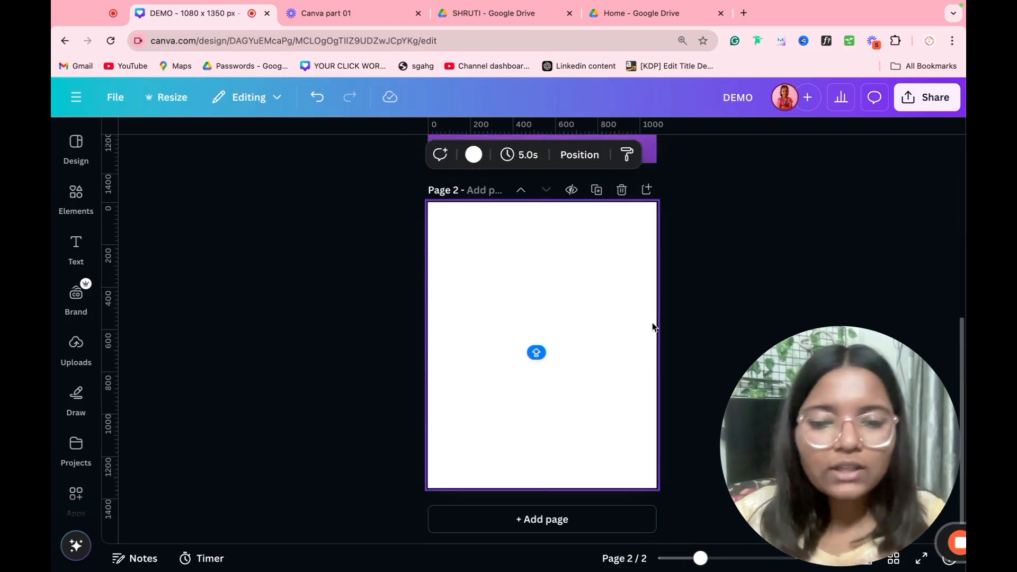
Step: Add a yellow square and a yellow circle to page 2, moving the circle upper right
{"action": "key", "text": "r"}
{"action": "left_click", "coordinate": [687, 304]}
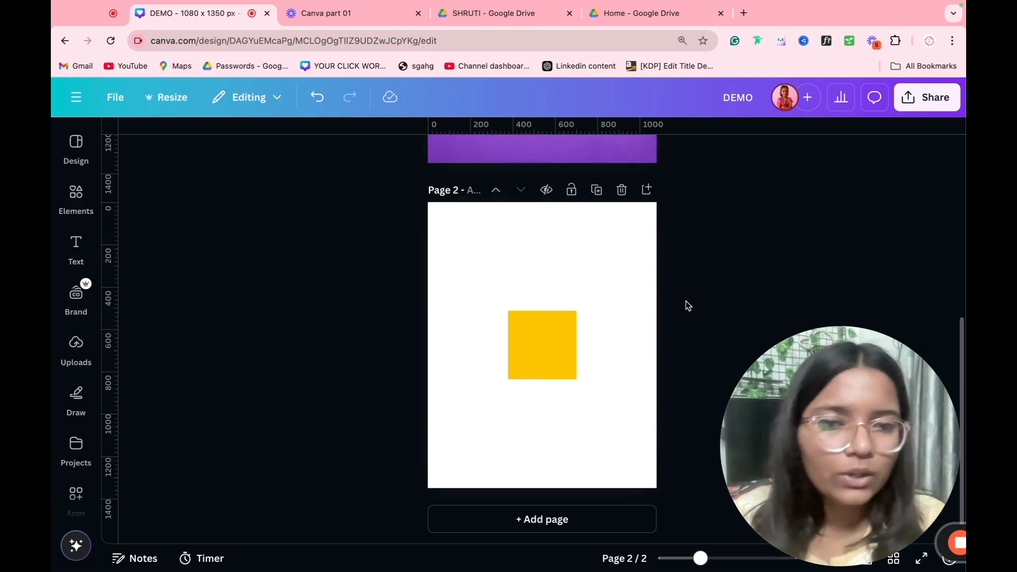
{"action": "key", "text": "c"}
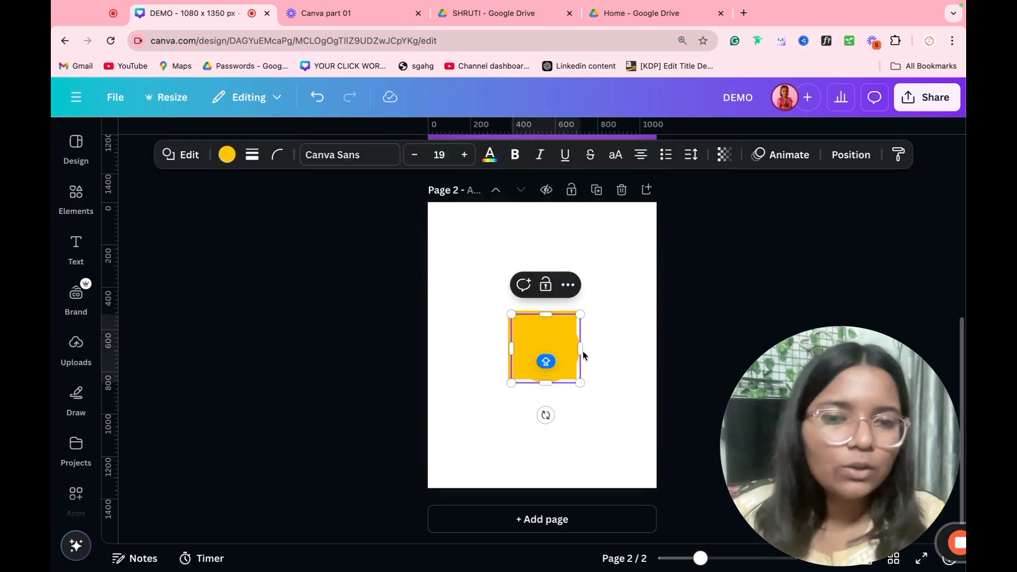
{"action": "left_click_drag", "start_coordinate": [582, 351], "coordinate": [621, 277]}
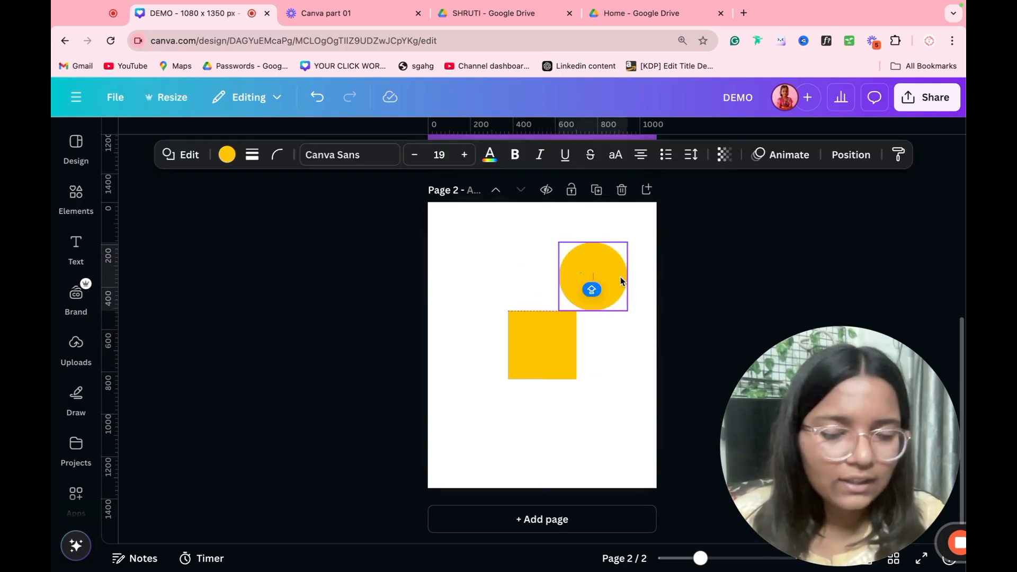
{"action": "left_click", "coordinate": [697, 335]}
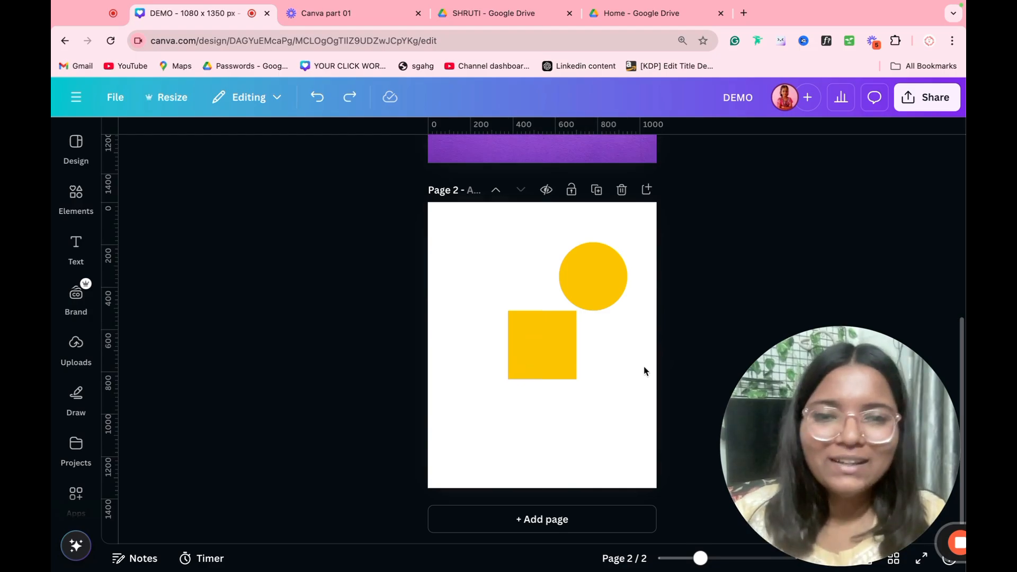
{"action": "left_click", "coordinate": [643, 377]}
Step: Remove the pasted text box, the line and the yellow square, leaving only the circle
{"action": "type", "text": "YOUR PARAGRAPH TEXT"}
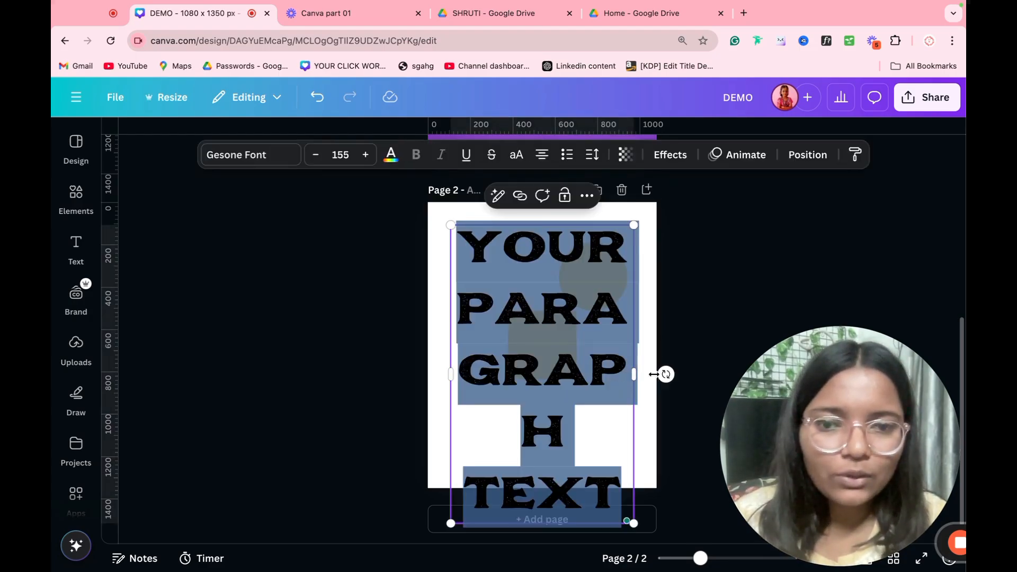
{"action": "left_click", "coordinate": [719, 341]}
{"action": "left_click", "coordinate": [577, 341]}
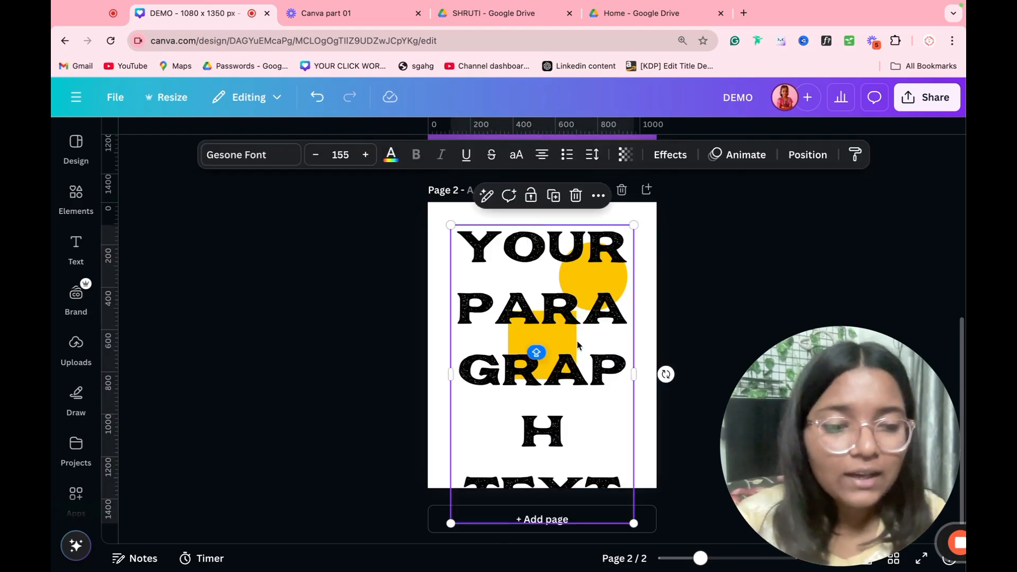
{"action": "key", "text": "Delete"}
{"action": "key", "text": "l"}
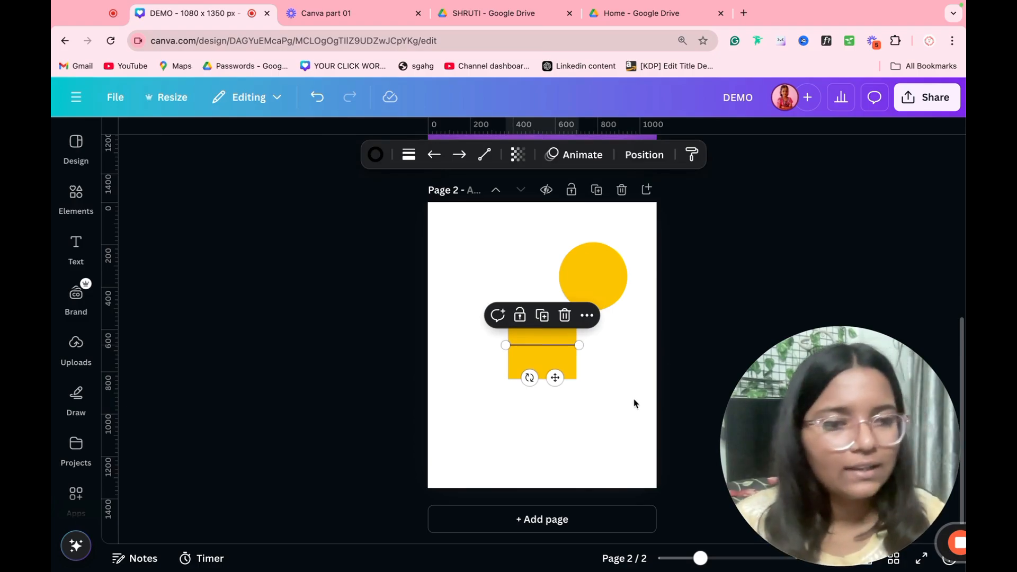
{"action": "key", "text": "Delete"}
{"action": "left_click", "coordinate": [530, 350]}
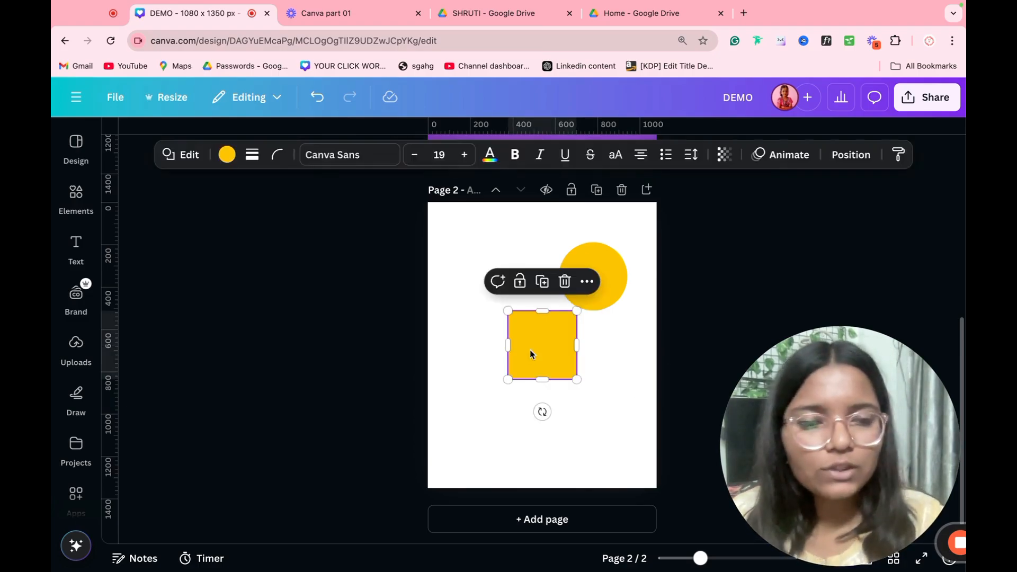
{"action": "key", "text": "Delete"}
{"action": "left_click", "coordinate": [593, 282]}
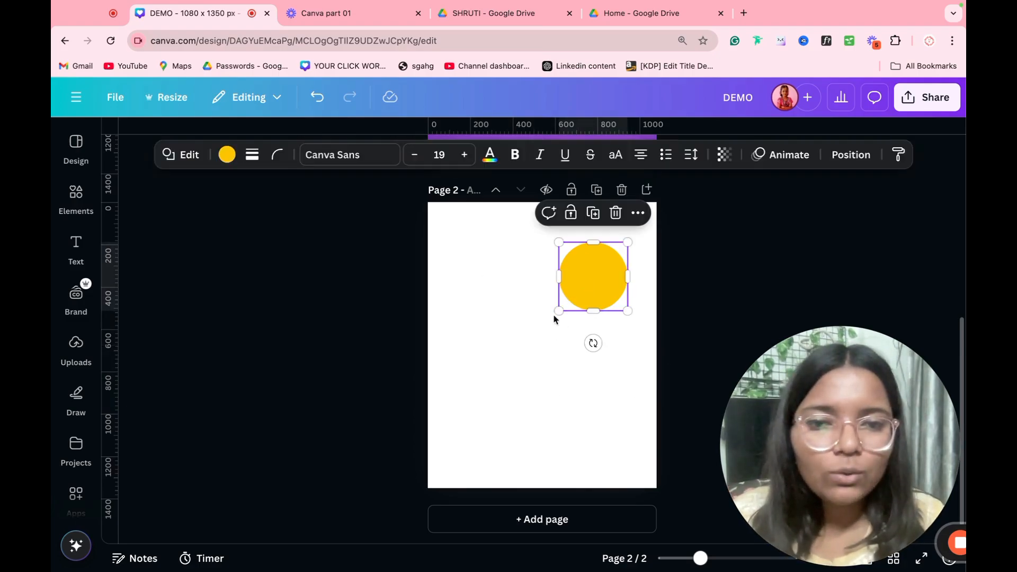
Step: Enlarge the yellow circle toward the page centre and clear the test text typed inside it
{"action": "left_click_drag", "start_coordinate": [558, 313], "coordinate": [450, 419]}
{"action": "left_click_drag", "start_coordinate": [503, 381], "coordinate": [507, 388]}
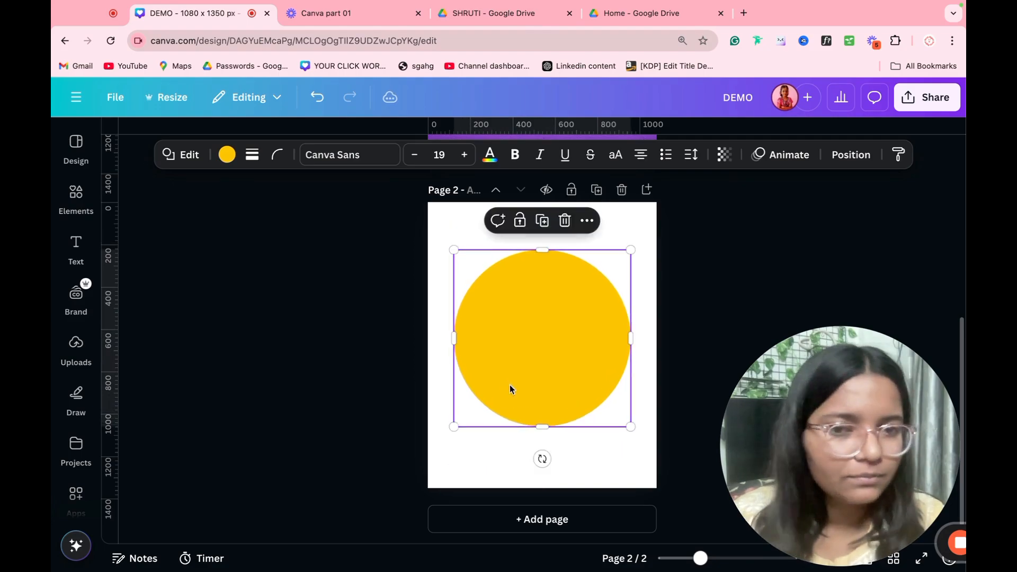
{"action": "double_click", "coordinate": [557, 339]}
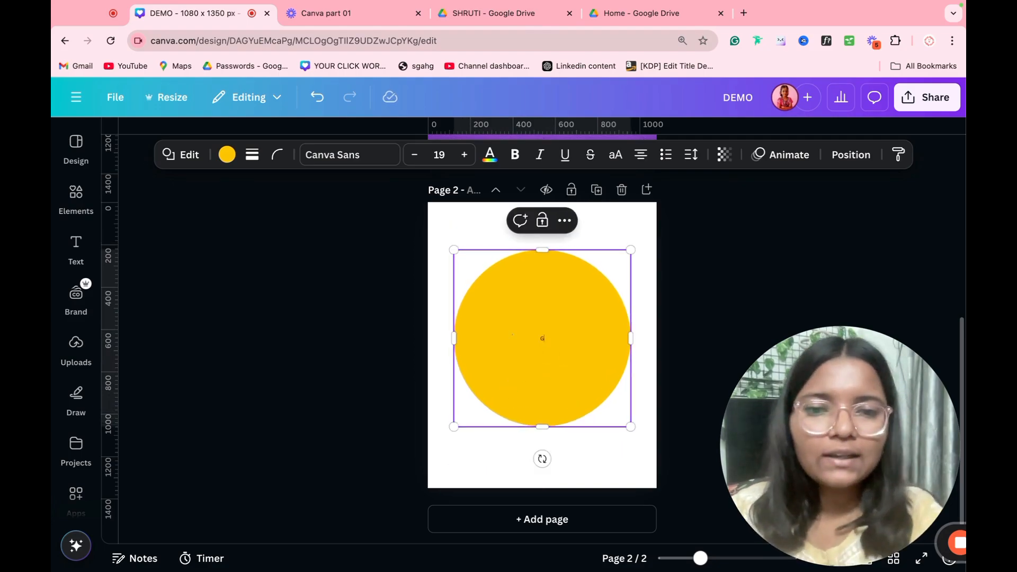
{"action": "type", "text": "GEFECRUYG"}
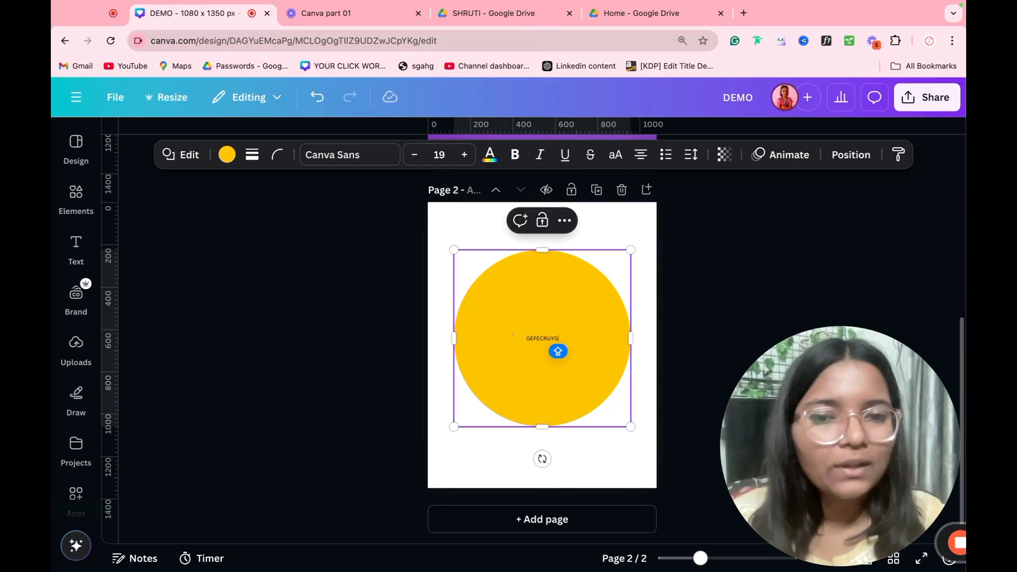
{"action": "key", "text": "super+a"}
{"action": "key", "text": "BackSpace"}
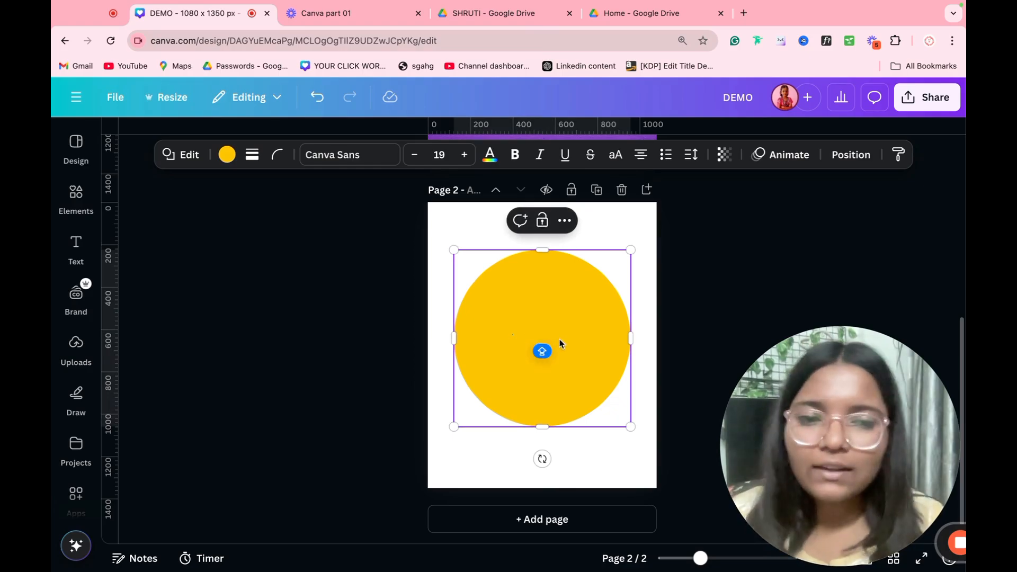
{"action": "left_click", "coordinate": [676, 318]}
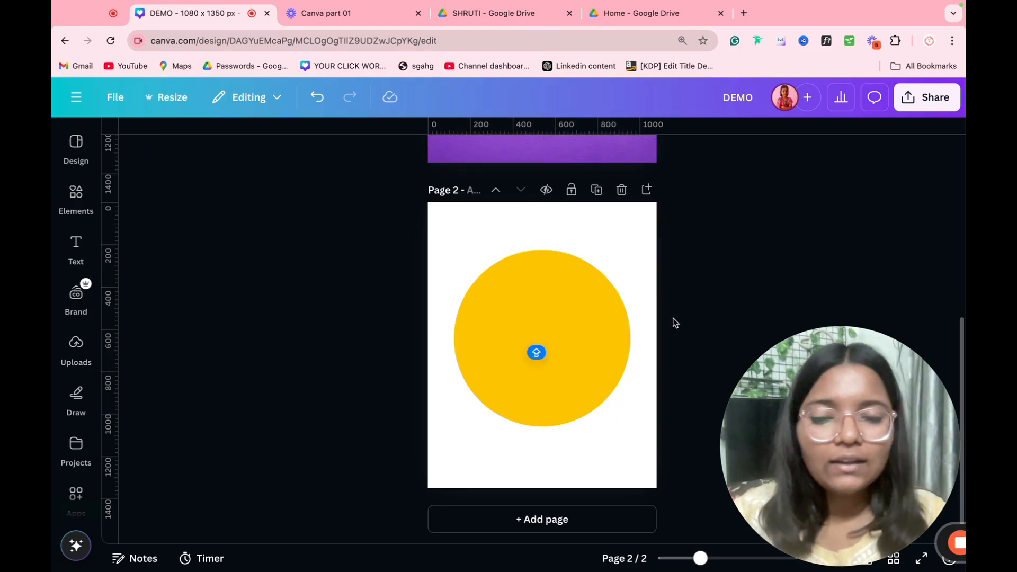
Step: Delete the accidental paragraph text box and reselect the yellow circle
{"action": "key", "text": "t"}
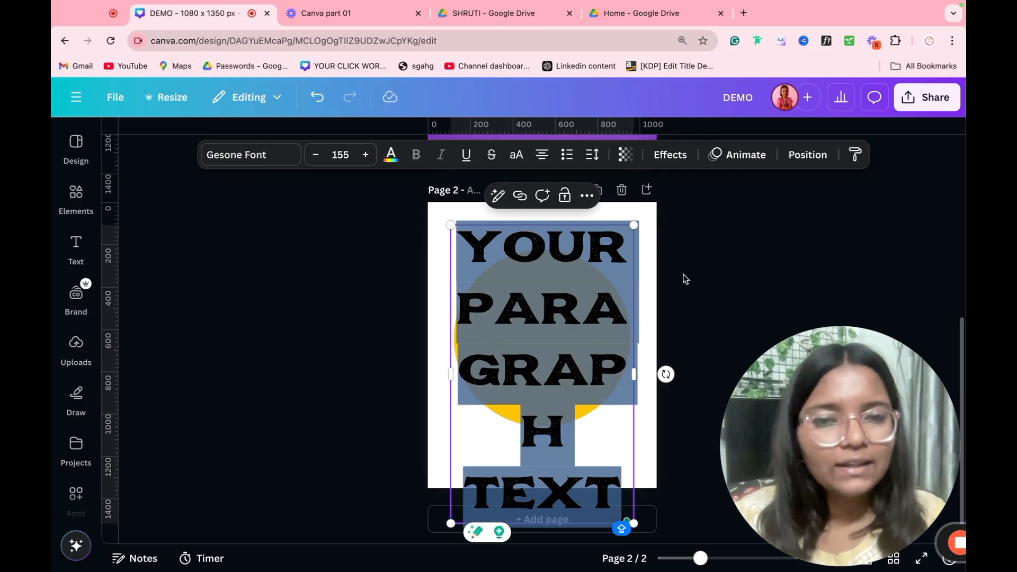
{"action": "left_click", "coordinate": [645, 307]}
{"action": "left_click", "coordinate": [619, 308]}
{"action": "key", "text": "BackSpace"}
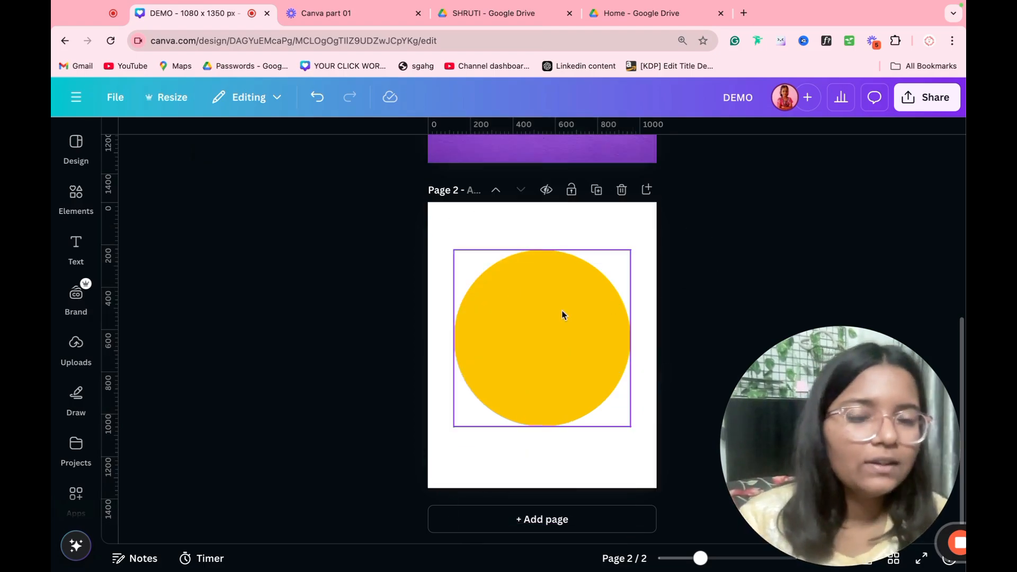
{"action": "double_click", "coordinate": [548, 318]}
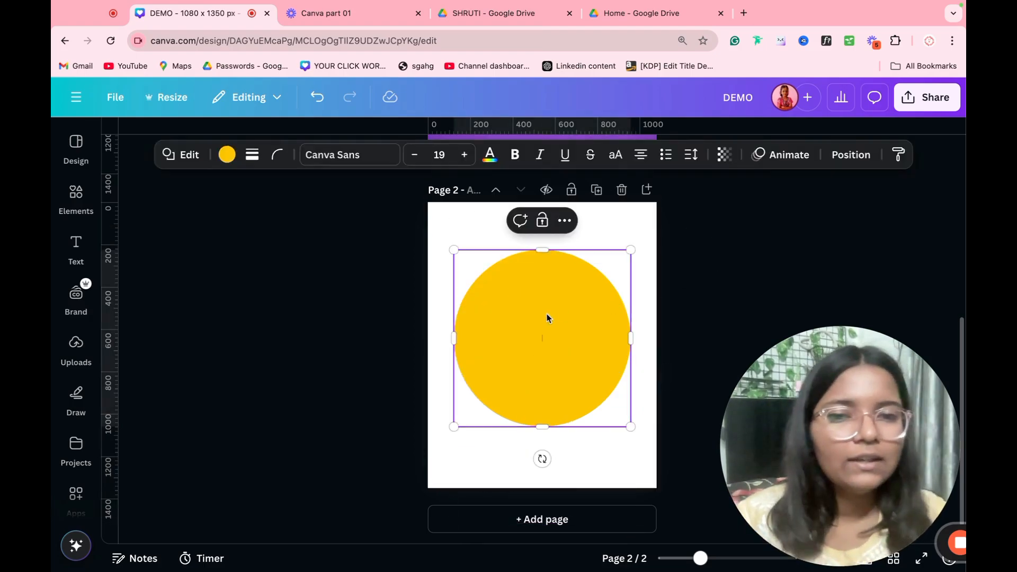
{"action": "left_click", "coordinate": [740, 315]}
{"action": "left_click", "coordinate": [648, 349]}
{"action": "left_click", "coordinate": [608, 354]}
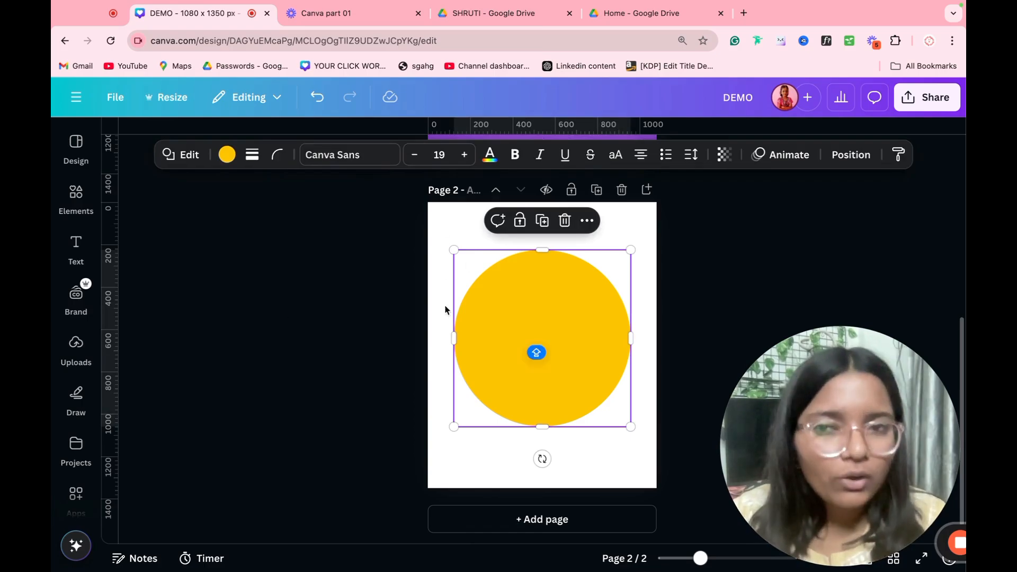
Step: Give the circle a black short-dashed border at weight 11
{"action": "left_click", "coordinate": [252, 155]}
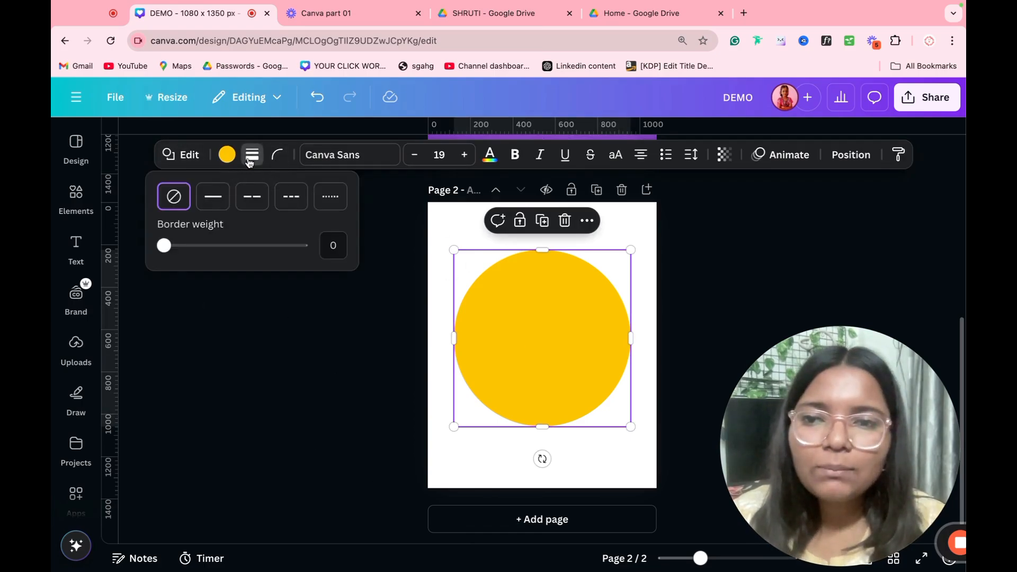
{"action": "left_click", "coordinate": [207, 199]}
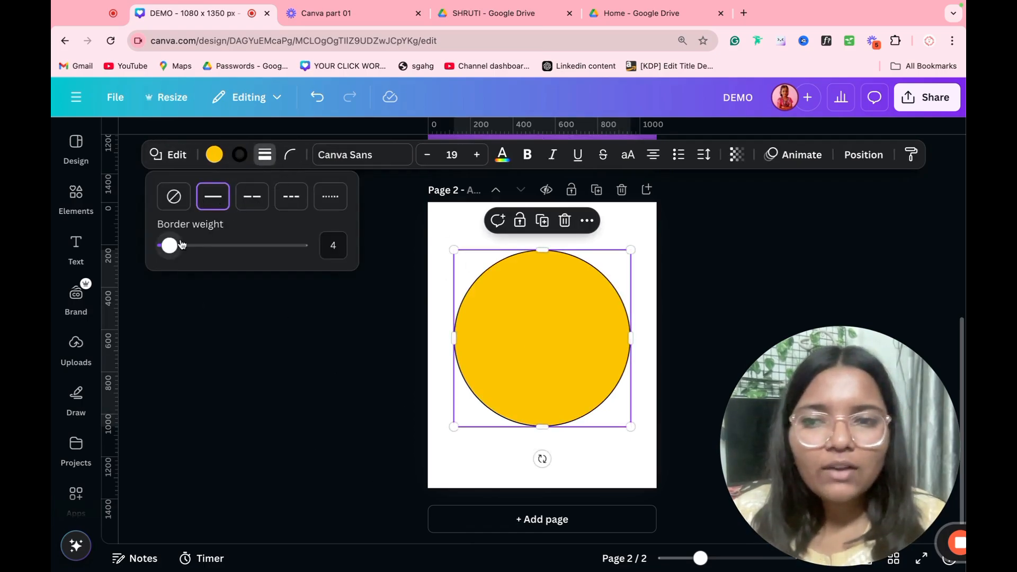
{"action": "left_click_drag", "start_coordinate": [166, 245], "coordinate": [201, 245]}
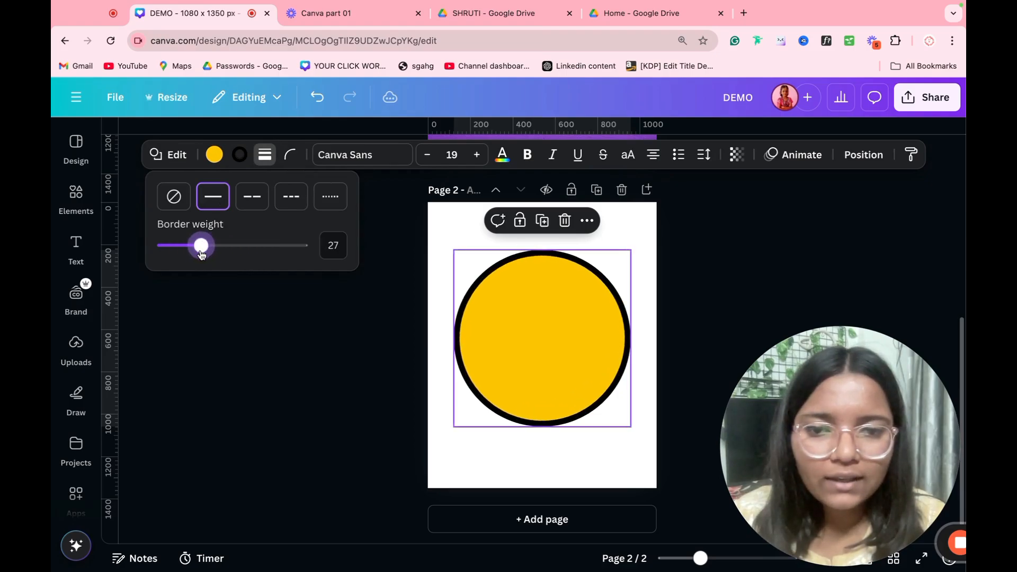
{"action": "left_click", "coordinate": [252, 197]}
{"action": "left_click", "coordinate": [291, 197]}
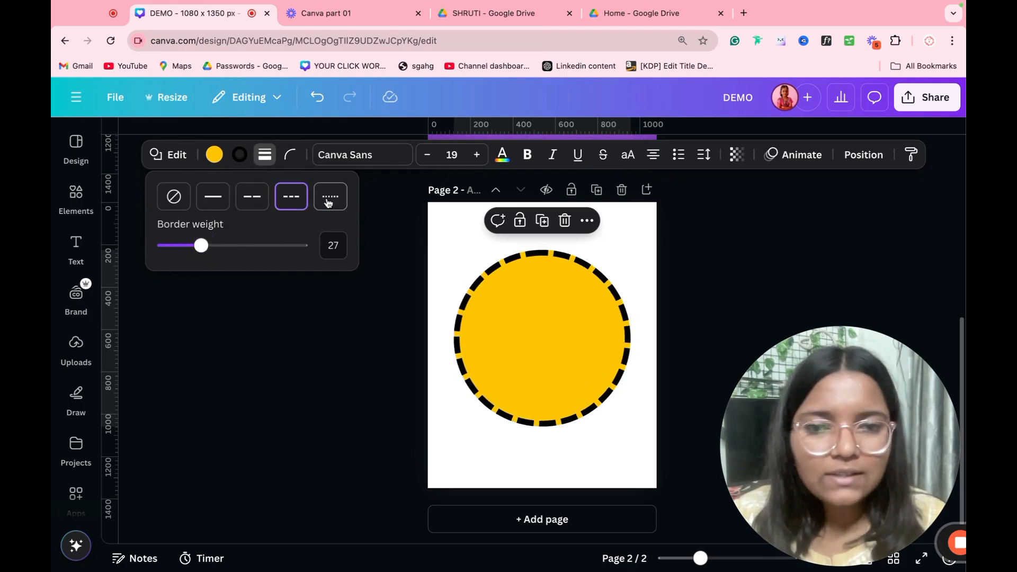
{"action": "left_click", "coordinate": [337, 204]}
{"action": "left_click_drag", "start_coordinate": [203, 245], "coordinate": [179, 245]}
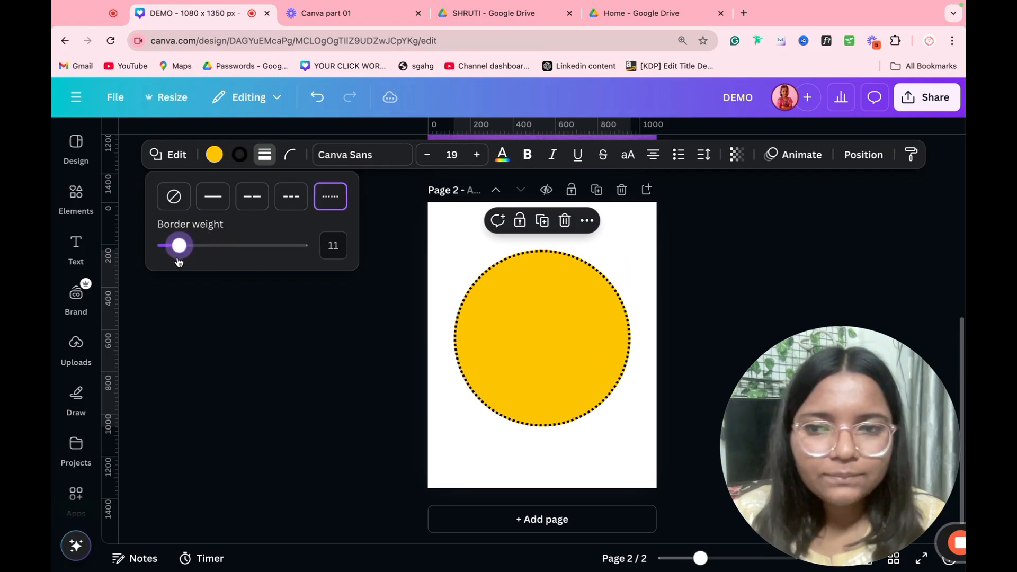
{"action": "left_click", "coordinate": [212, 197]}
{"action": "left_click", "coordinate": [252, 196]}
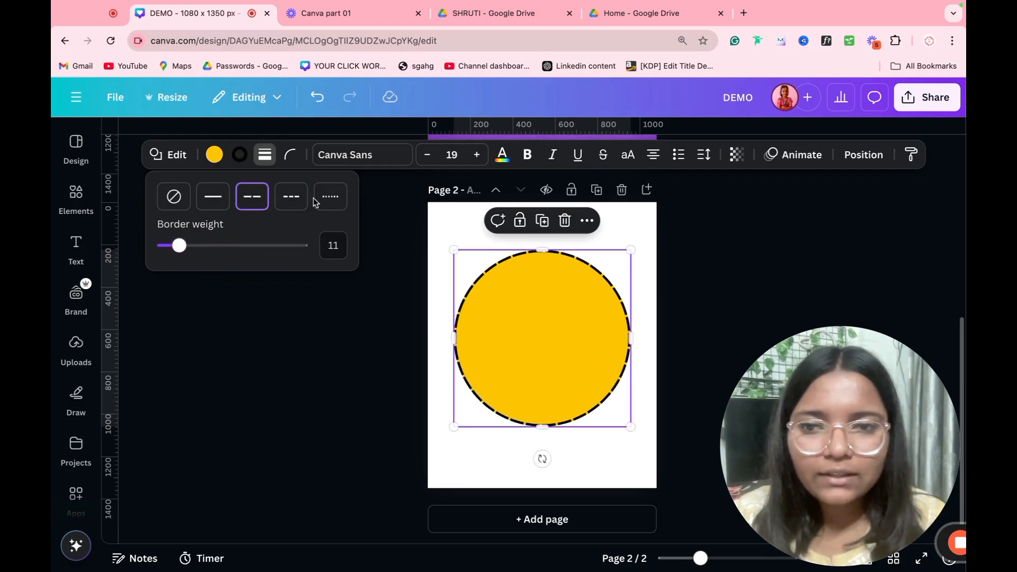
{"action": "left_click", "coordinate": [325, 202]}
{"action": "left_click", "coordinate": [293, 202]}
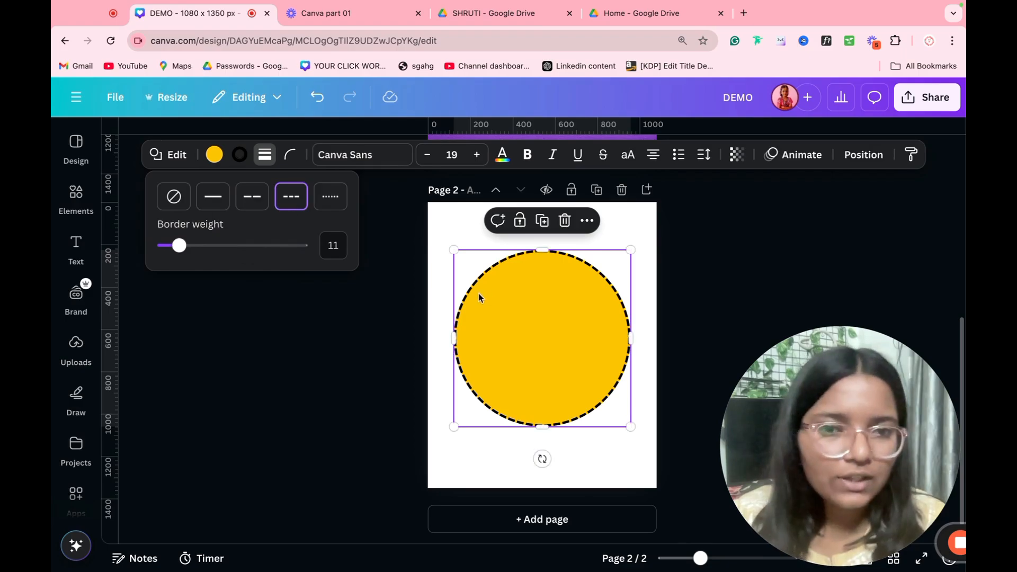
Step: Add an empty box inside the circle
{"action": "left_click", "coordinate": [339, 325]}
{"action": "left_click", "coordinate": [338, 325]}
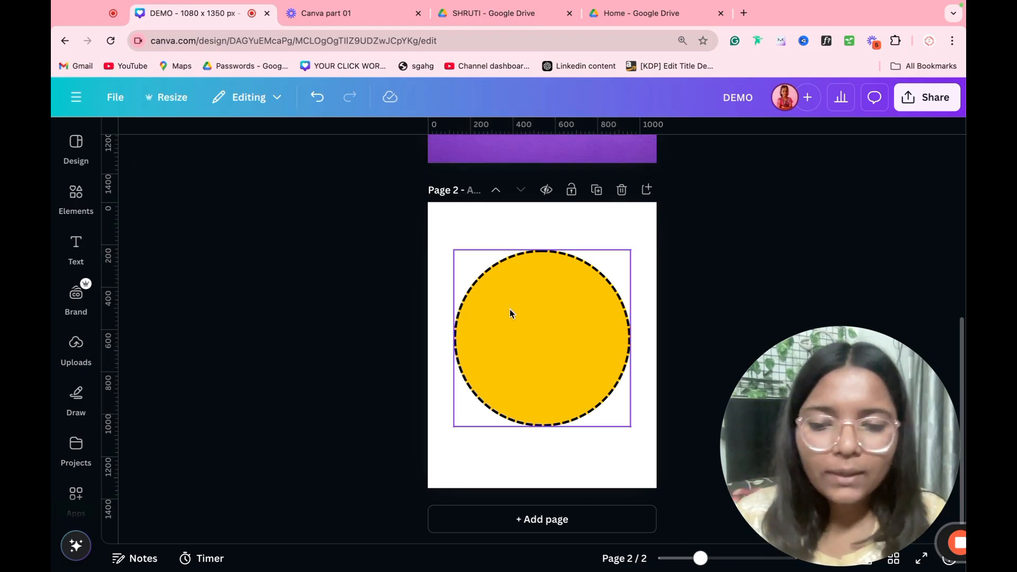
{"action": "double_click", "coordinate": [510, 310]}
Step: Colour the box purple and resize it, centred on the circle
{"action": "left_click", "coordinate": [227, 155]}
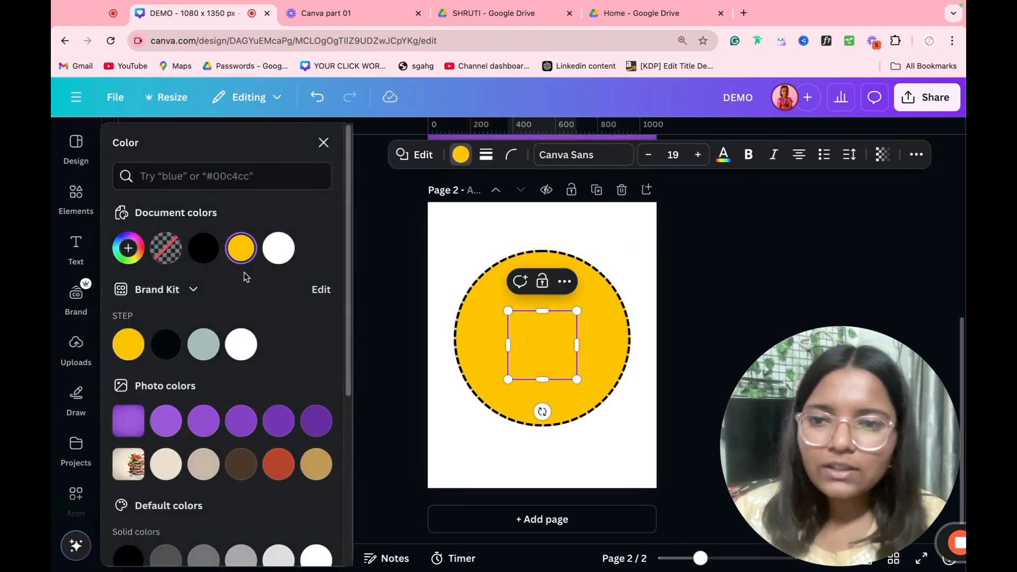
{"action": "left_click", "coordinate": [166, 421]}
{"action": "left_click", "coordinate": [364, 403]}
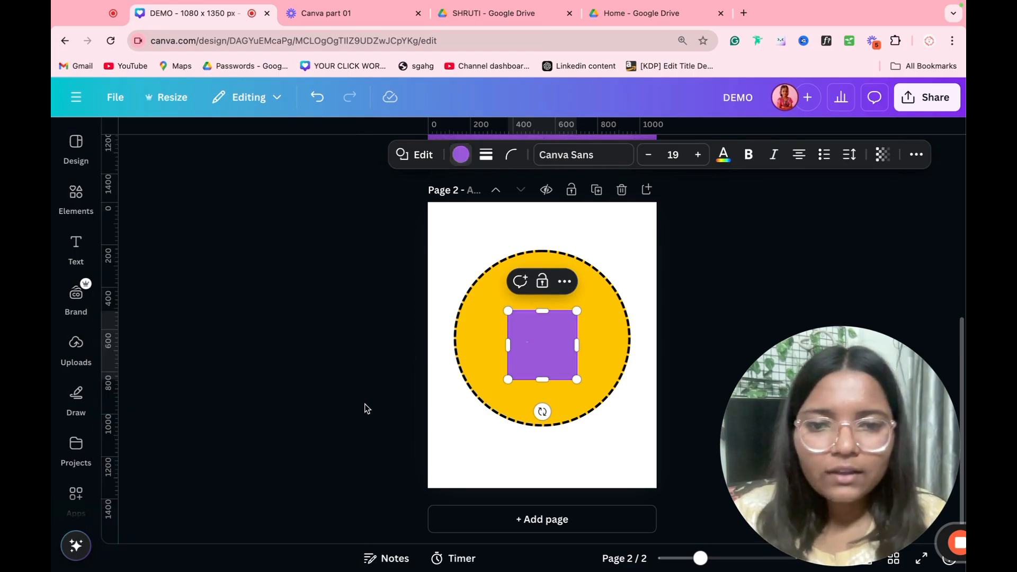
{"action": "left_click", "coordinate": [557, 371]}
{"action": "left_click_drag", "start_coordinate": [580, 311], "coordinate": [710, 266]}
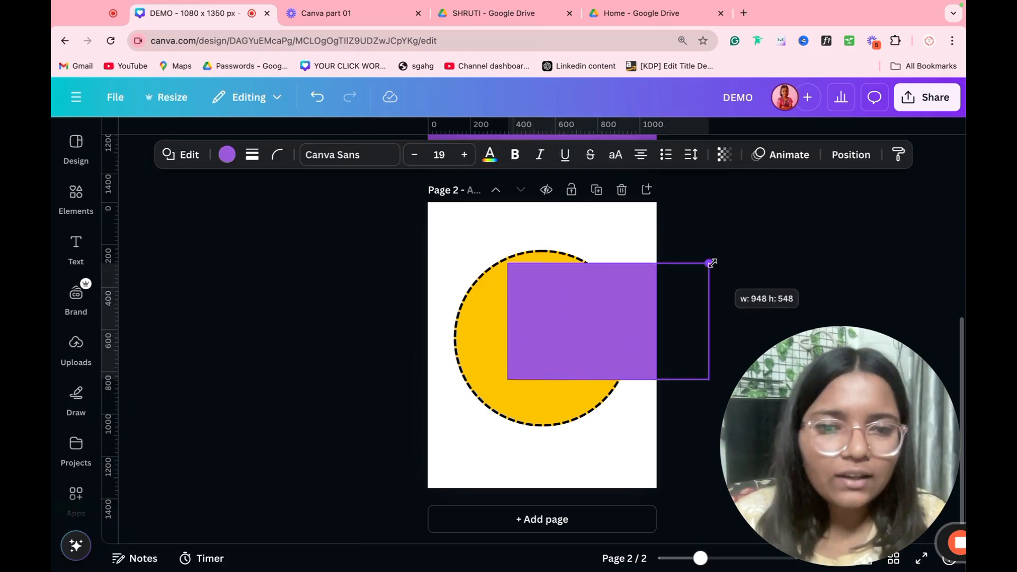
{"action": "left_click_drag", "start_coordinate": [638, 304], "coordinate": [474, 345]}
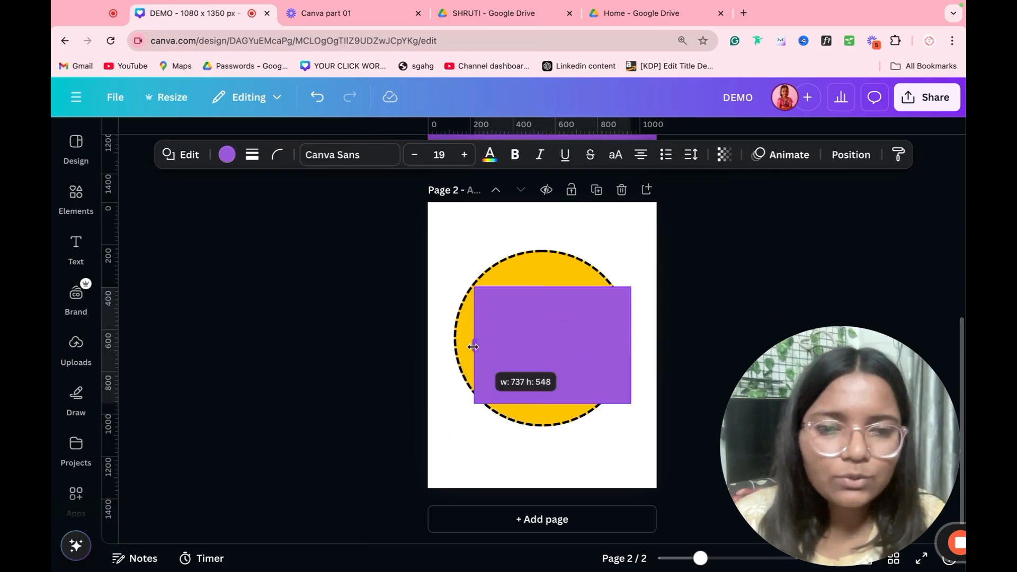
{"action": "left_click_drag", "start_coordinate": [627, 332], "coordinate": [532, 342]}
Step: Round the purple square's corners fully to 100
{"action": "left_click", "coordinate": [277, 154]}
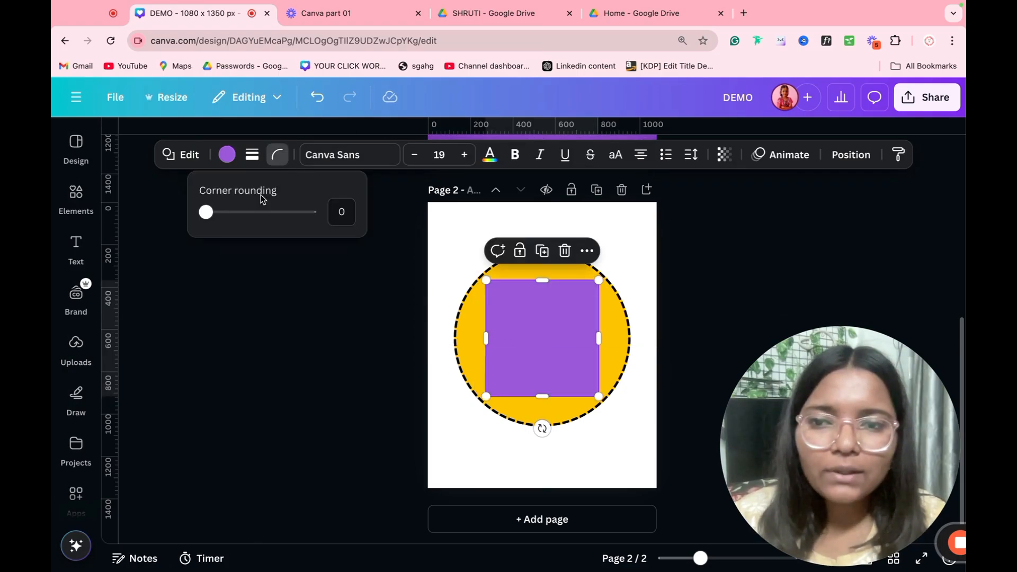
{"action": "left_click_drag", "start_coordinate": [206, 211], "coordinate": [310, 213]}
{"action": "left_click", "coordinate": [297, 349]}
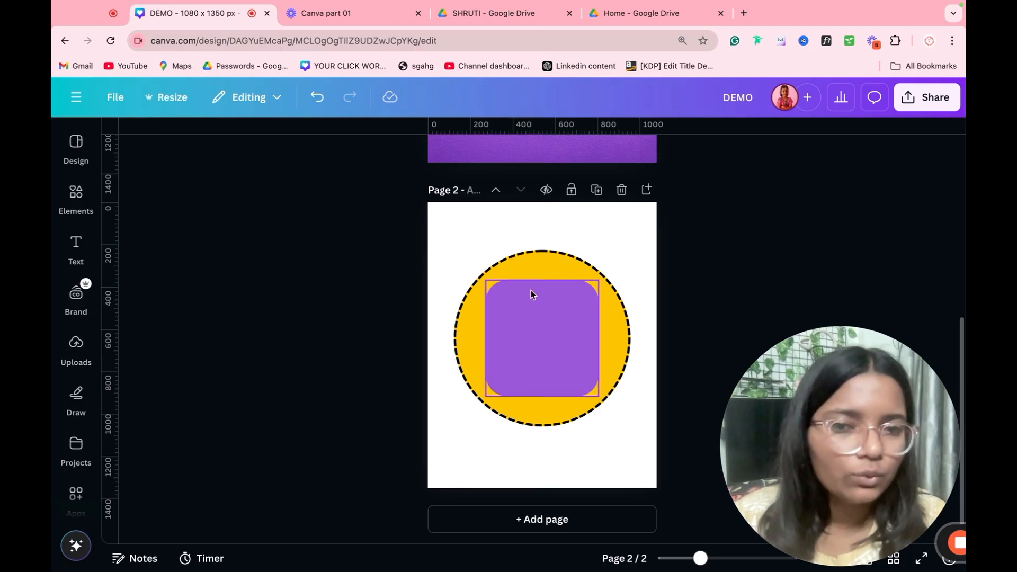
Step: Give the purple square a black short-dashed border at weight 20
{"action": "left_click", "coordinate": [551, 306]}
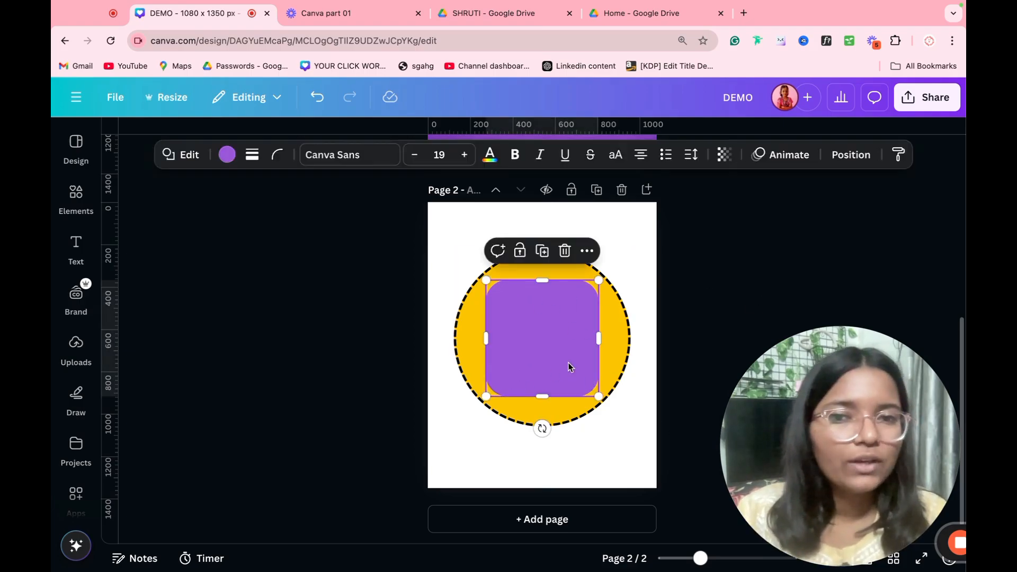
{"action": "left_click", "coordinate": [251, 155]}
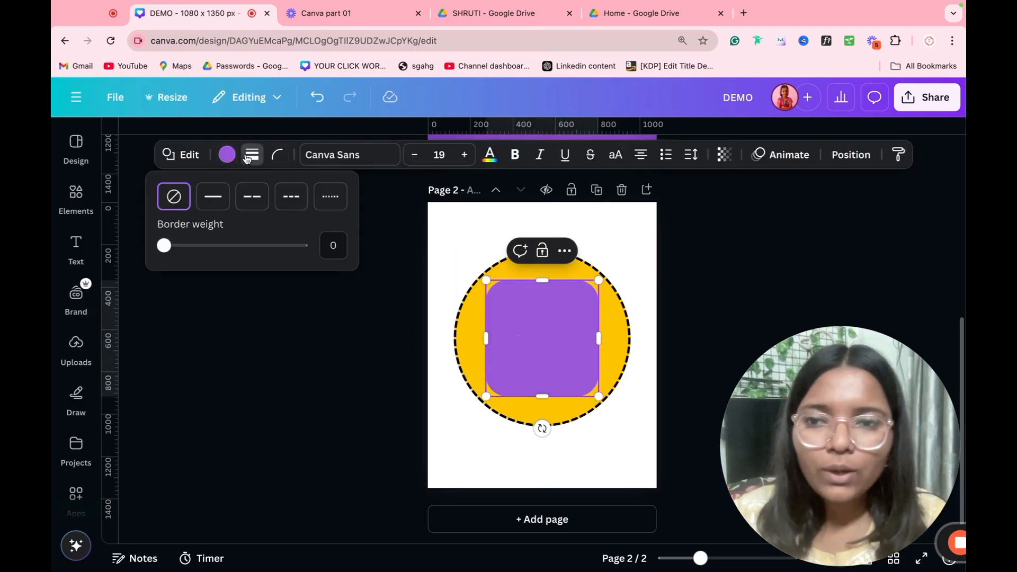
{"action": "left_click", "coordinate": [261, 204]}
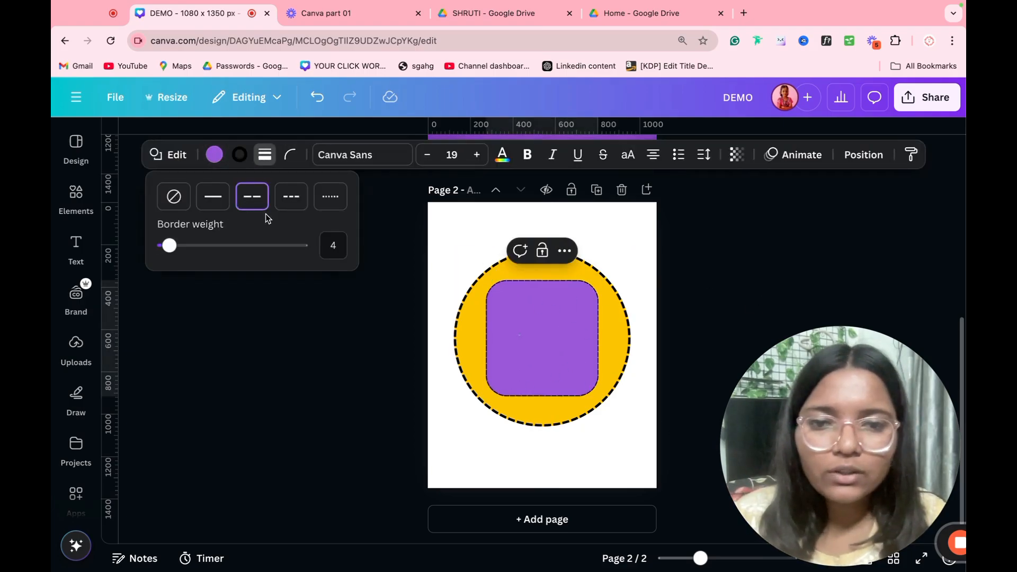
{"action": "left_click", "coordinate": [293, 201]}
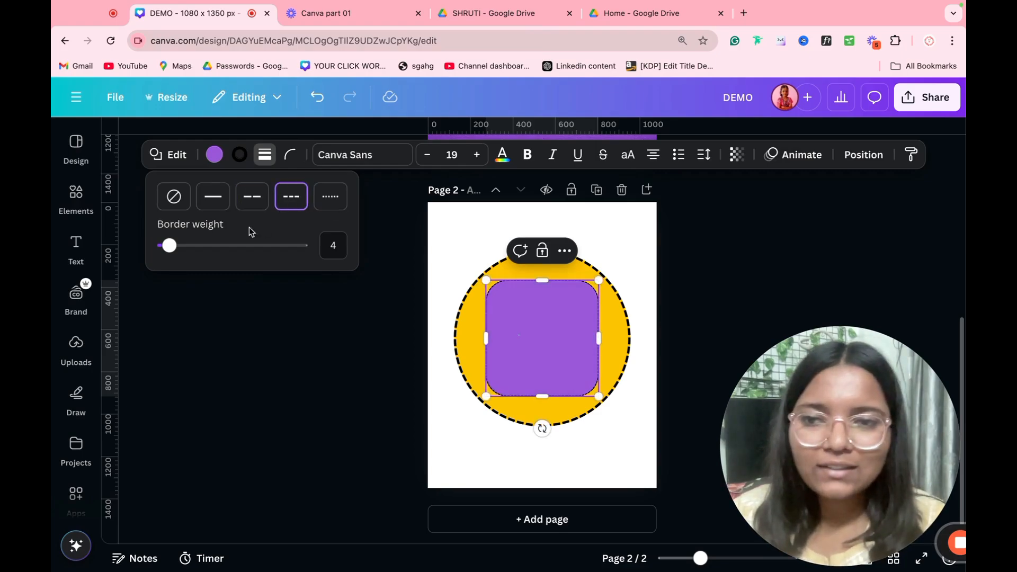
{"action": "mouse_move", "coordinate": [168, 245]}
{"action": "left_mouse_down"}
{"action": "mouse_move", "coordinate": [233, 245]}
{"action": "mouse_move", "coordinate": [184, 246]}
{"action": "left_mouse_up"}
{"action": "left_click", "coordinate": [646, 404]}
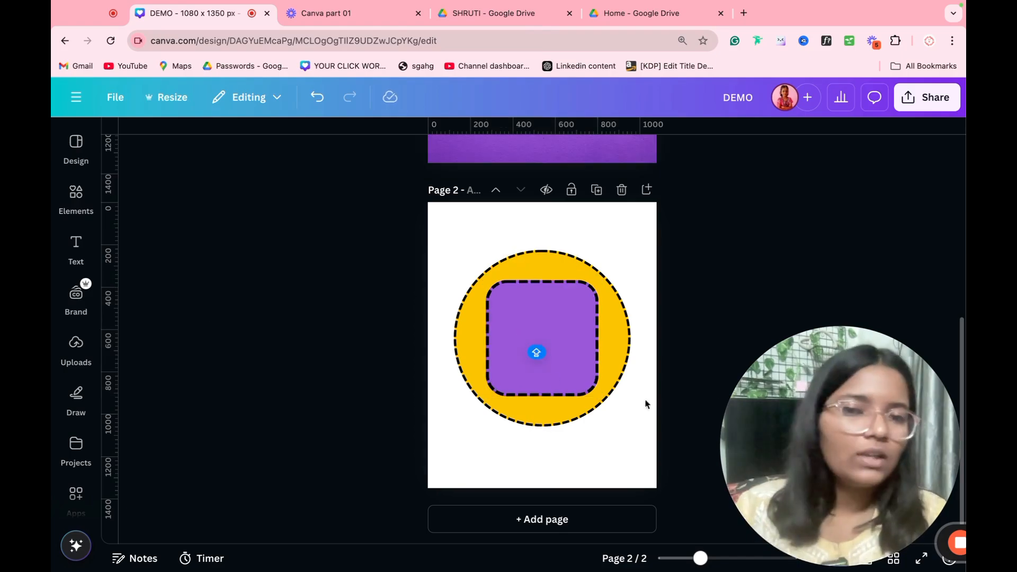
Step: Replace the shapes with a paragraph text box at font size 55, wrapped onto three lines
{"action": "left_click", "coordinate": [554, 359]}
{"action": "key", "text": "Delete"}
{"action": "key", "text": "t"}
{"action": "key", "text": "Escape"}
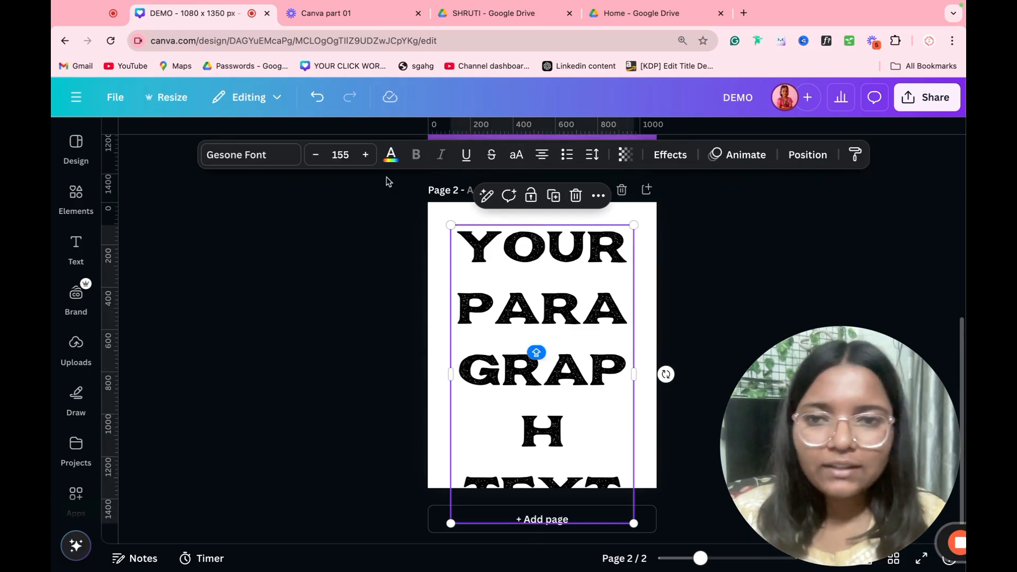
{"action": "left_click", "coordinate": [339, 154]}
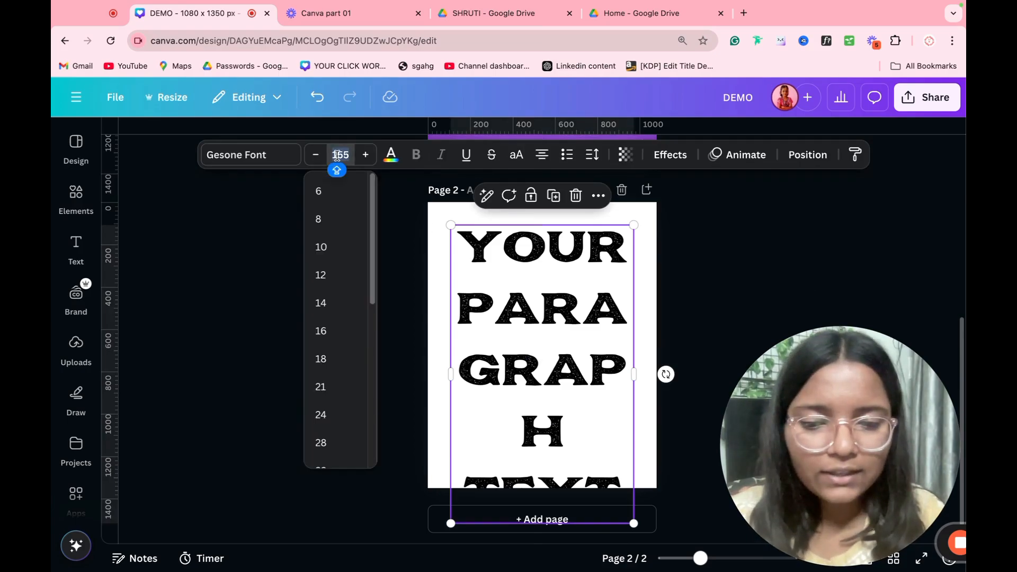
{"action": "key", "text": "BackSpace"}
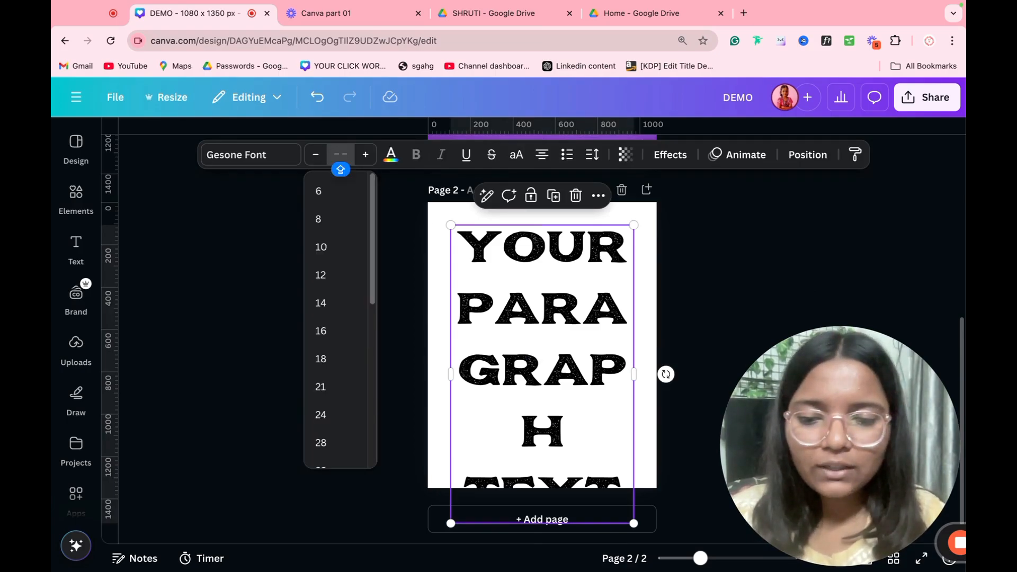
{"action": "type", "text": "55"}
{"action": "key", "text": "Return"}
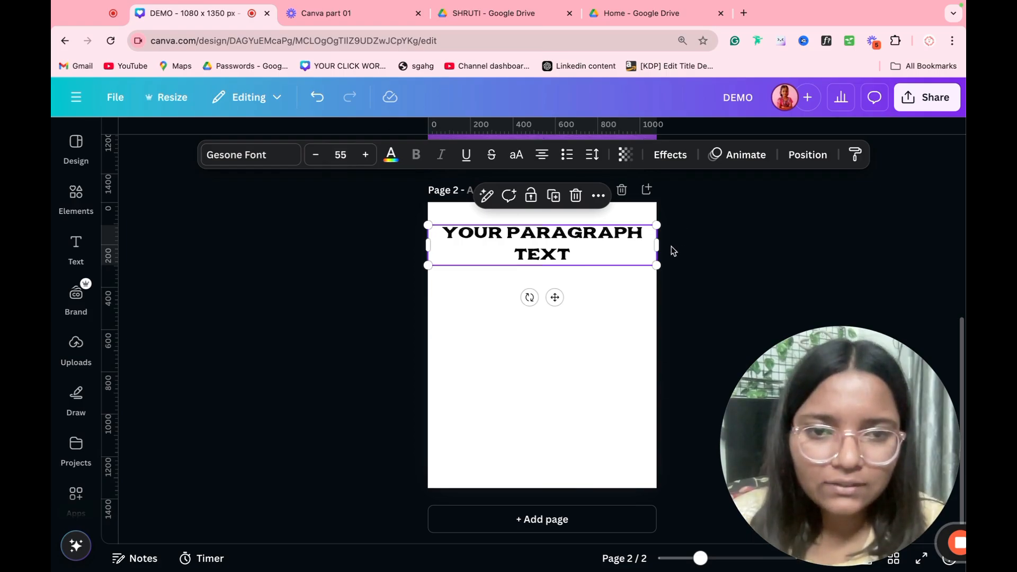
{"action": "left_click_drag", "start_coordinate": [657, 245], "coordinate": [597, 311]}
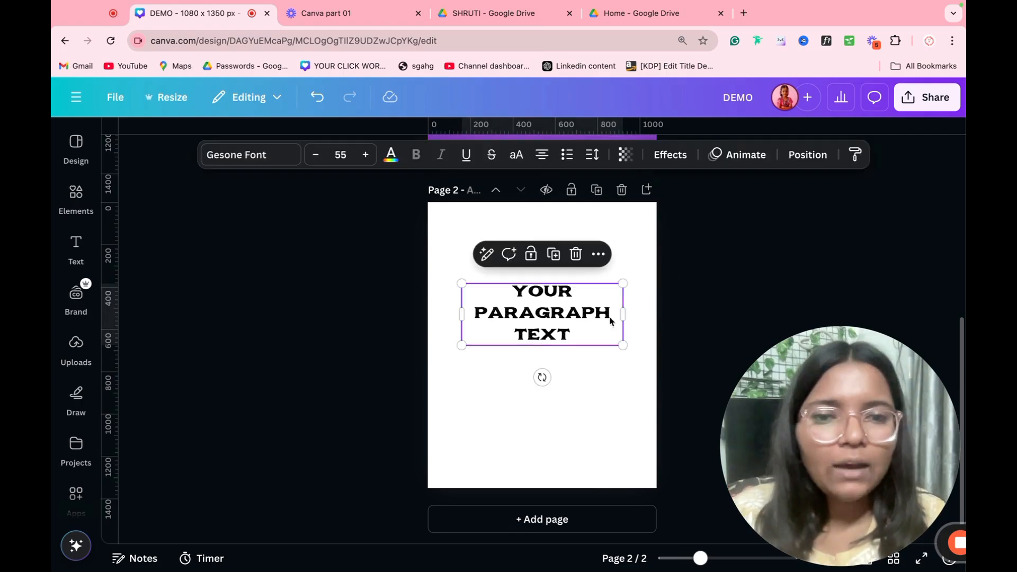
Step: Colour the paragraph text purple from the photo colours
{"action": "left_click", "coordinate": [391, 155]}
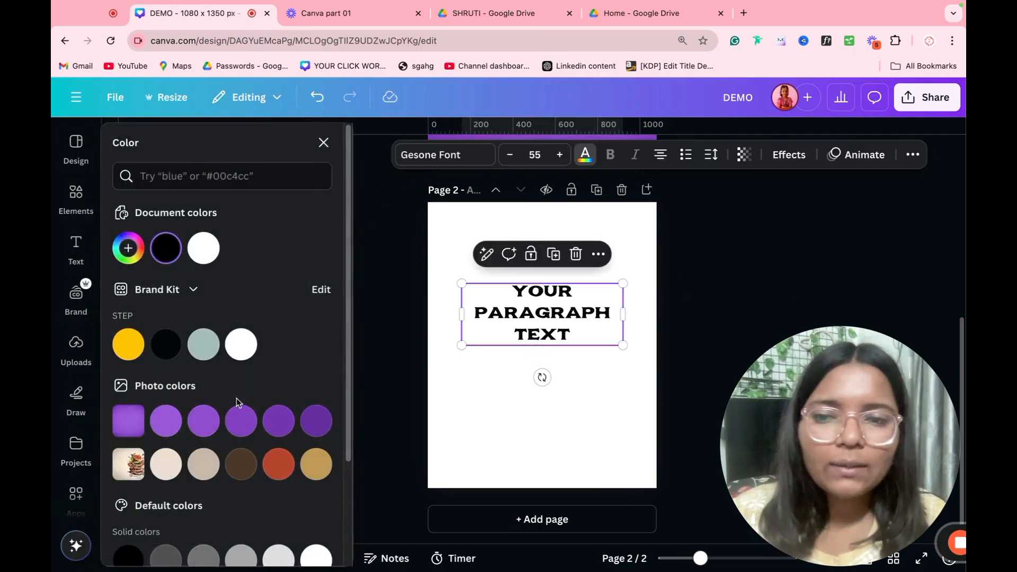
{"action": "left_click", "coordinate": [241, 421]}
{"action": "left_click", "coordinate": [443, 433]}
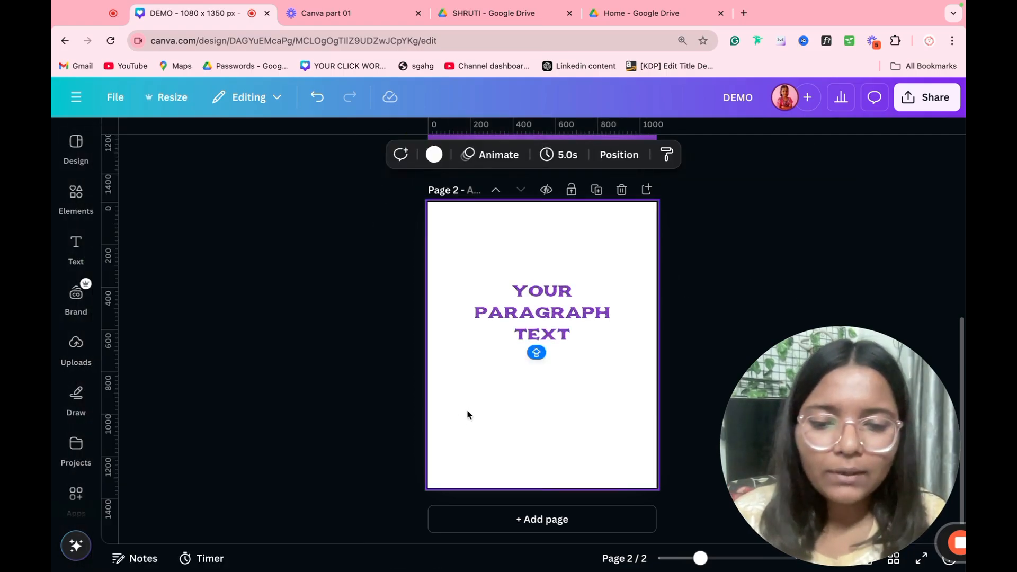
Step: Remove an accidental large text box and reselect the paragraph text
{"action": "key", "text": "t"}
{"action": "left_click", "coordinate": [302, 317]}
{"action": "left_click", "coordinate": [514, 321]}
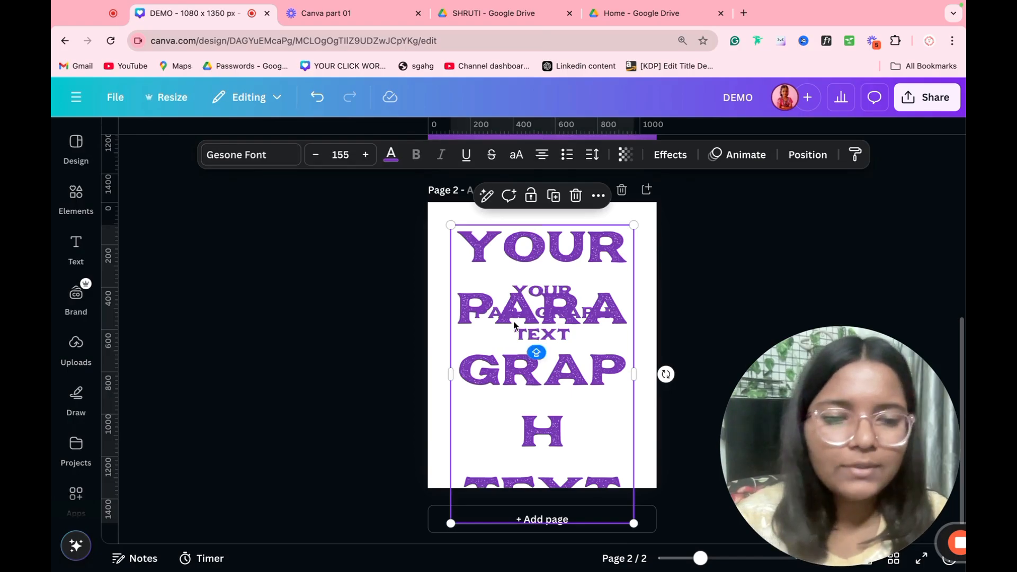
{"action": "key", "text": "Delete"}
{"action": "left_click", "coordinate": [500, 313]}
{"action": "left_click", "coordinate": [273, 154]}
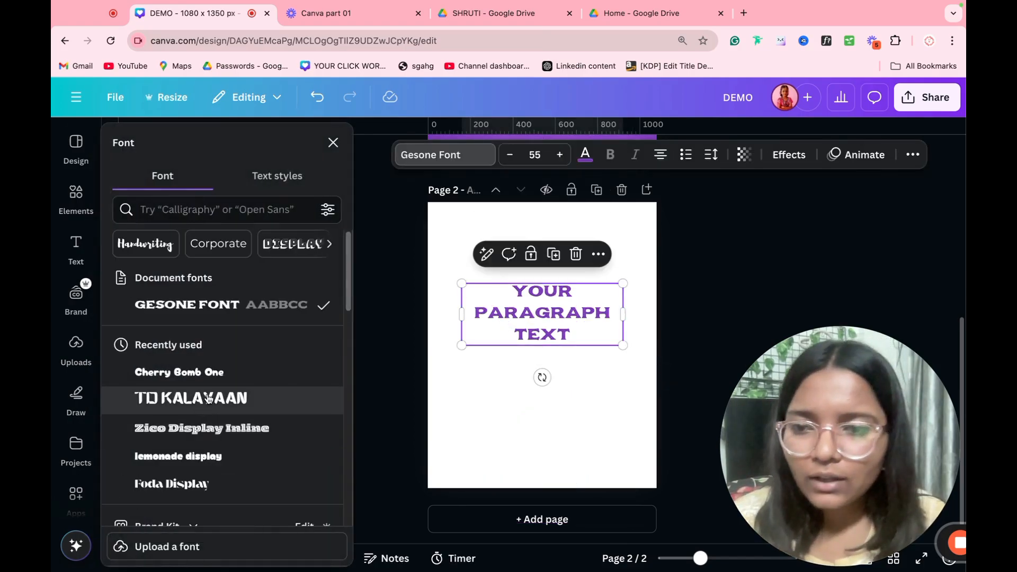
Step: Change the paragraph text font to Roboto
{"action": "left_click", "coordinate": [215, 381]}
{"action": "scroll", "coordinate": [216, 390], "scroll_direction": "down", "scroll_amount": 3}
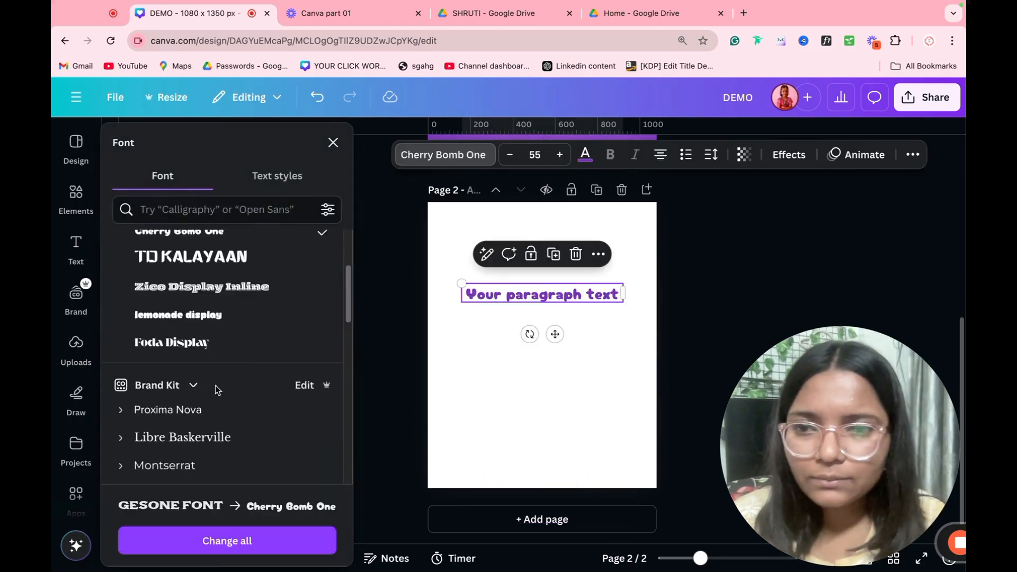
{"action": "left_click", "coordinate": [215, 218]}
{"action": "type", "text": "OV"}
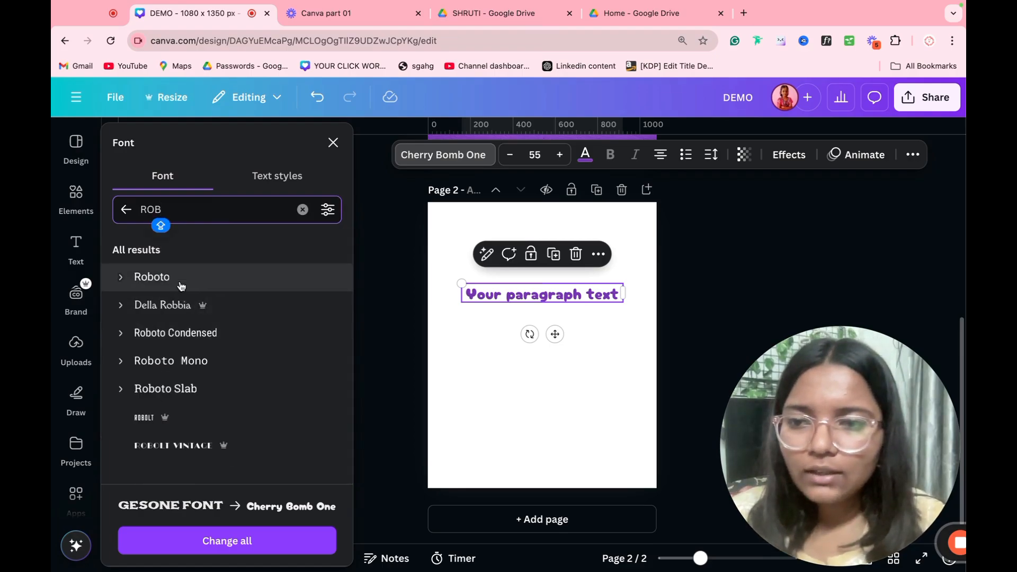
{"action": "left_click", "coordinate": [180, 278]}
{"action": "left_click", "coordinate": [334, 144]}
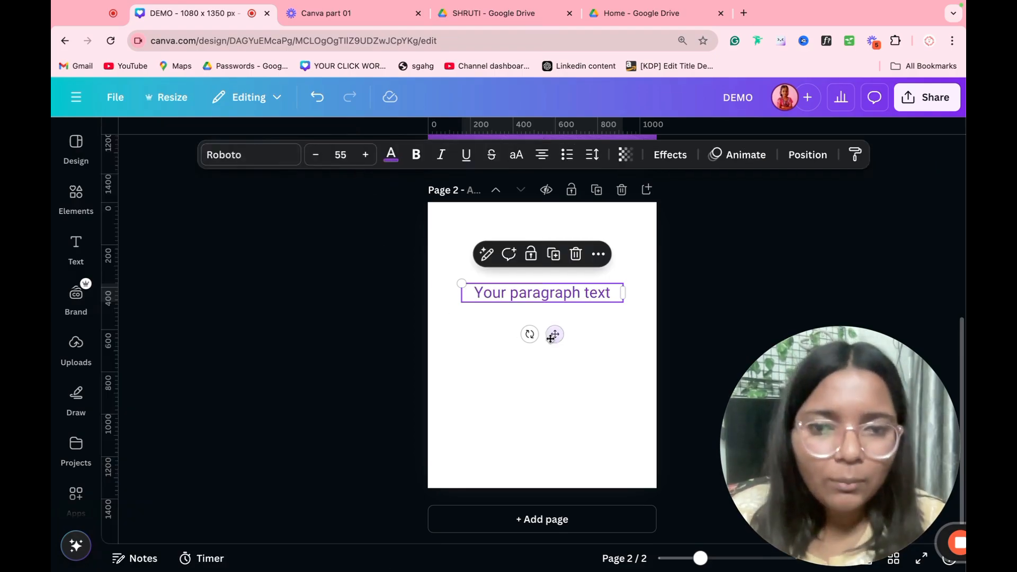
Step: Make the text bold, italic, underlined, struck-through, uppercase and right-aligned as a bulleted list
{"action": "left_click", "coordinate": [417, 154]}
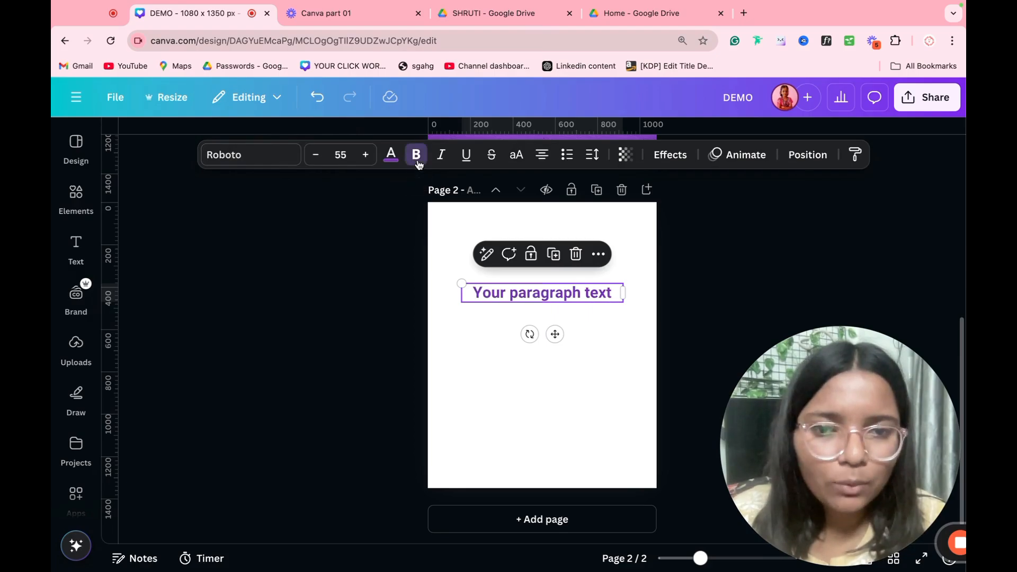
{"action": "left_click", "coordinate": [441, 155]}
{"action": "left_click", "coordinate": [466, 155]}
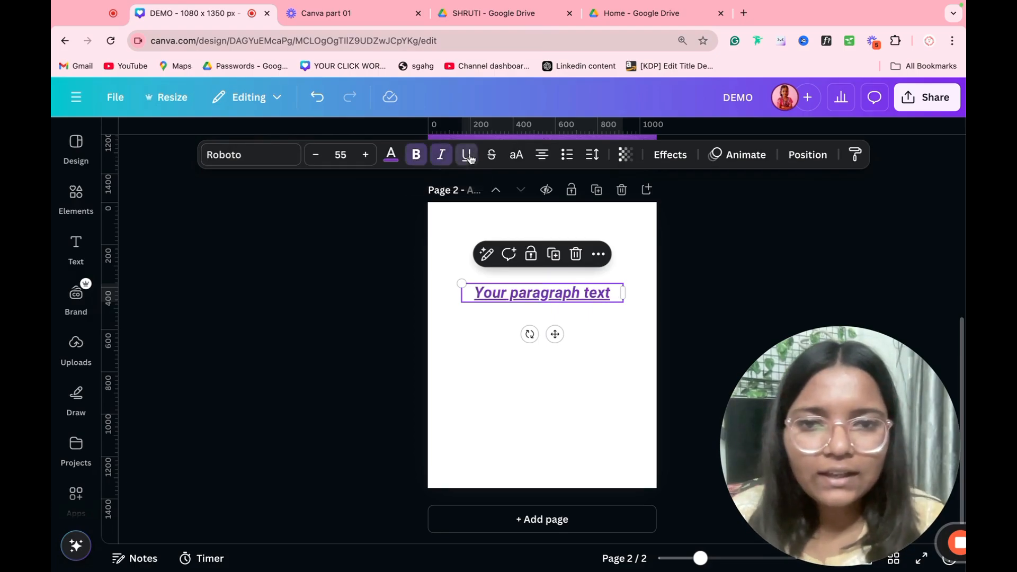
{"action": "left_click", "coordinate": [491, 155]}
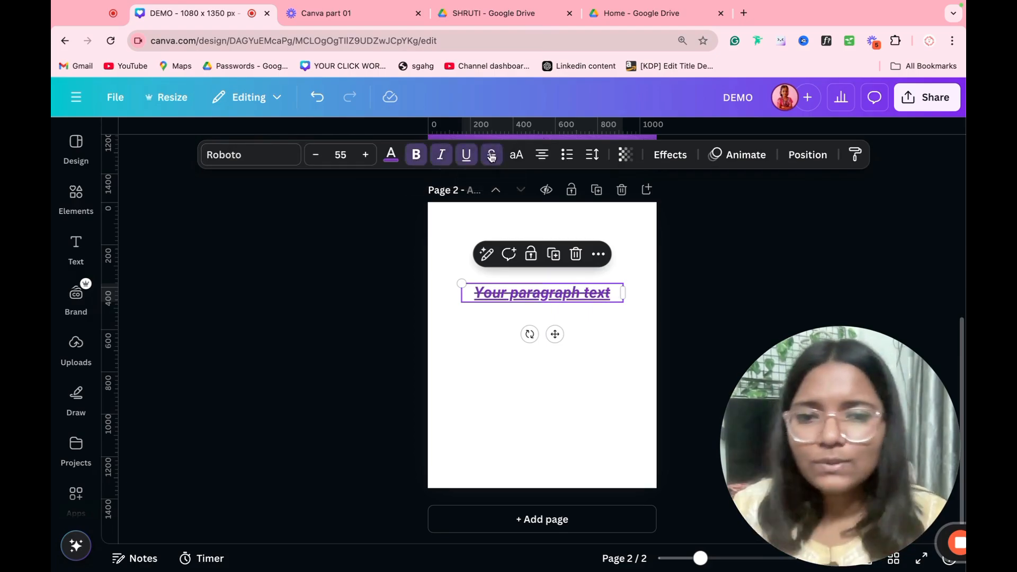
{"action": "left_click", "coordinate": [518, 155]}
{"action": "left_click", "coordinate": [542, 155]}
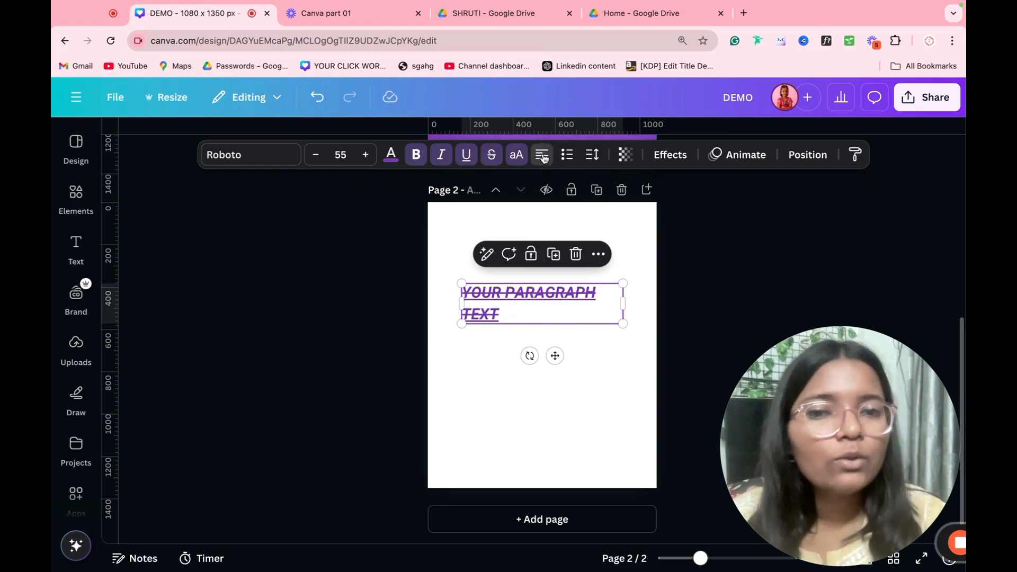
{"action": "left_click", "coordinate": [542, 155]}
{"action": "left_click", "coordinate": [542, 154]}
{"action": "left_click", "coordinate": [574, 165]}
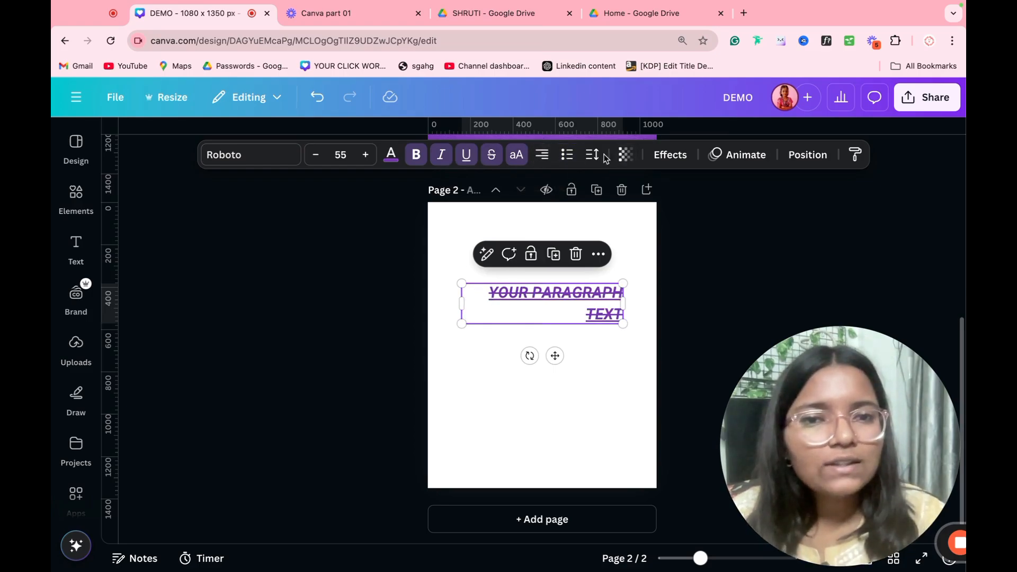
{"action": "left_click", "coordinate": [593, 155]}
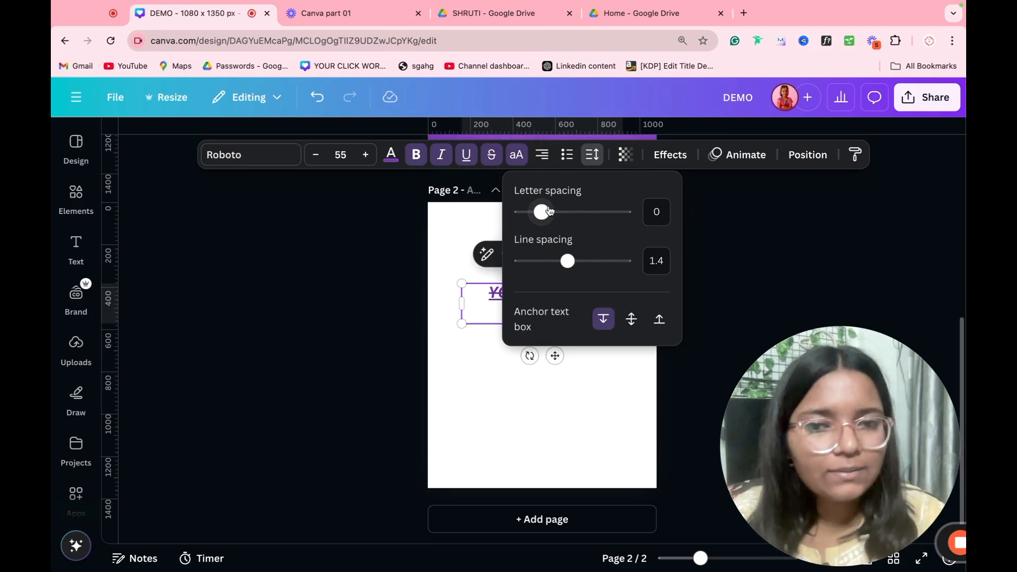
Step: Set letter spacing to 800 and line spacing to its maximum, then reselect the text
{"action": "left_click_drag", "start_coordinate": [549, 211], "coordinate": [697, 207]}
{"action": "left_click", "coordinate": [735, 210]}
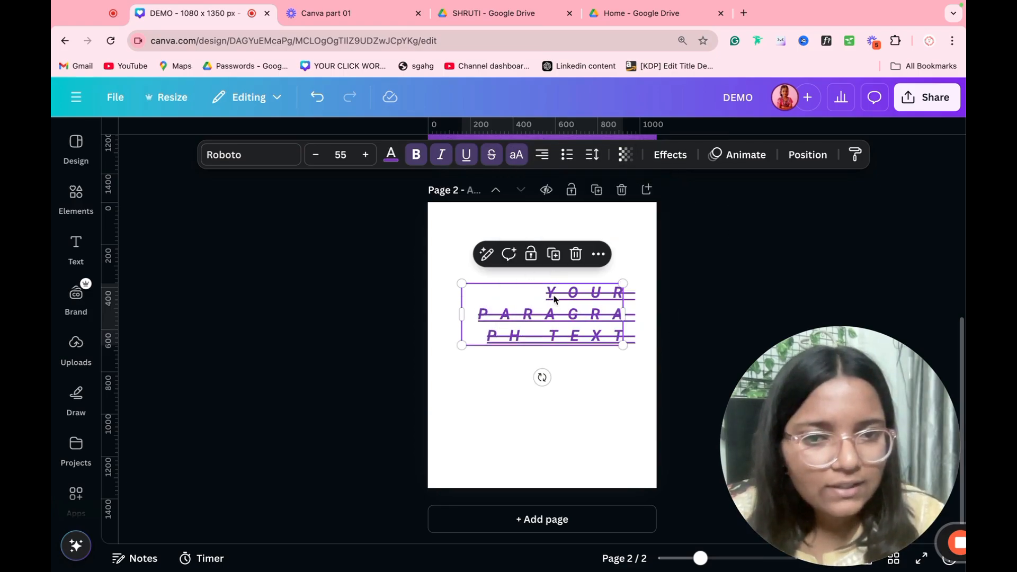
{"action": "left_click", "coordinate": [592, 155]}
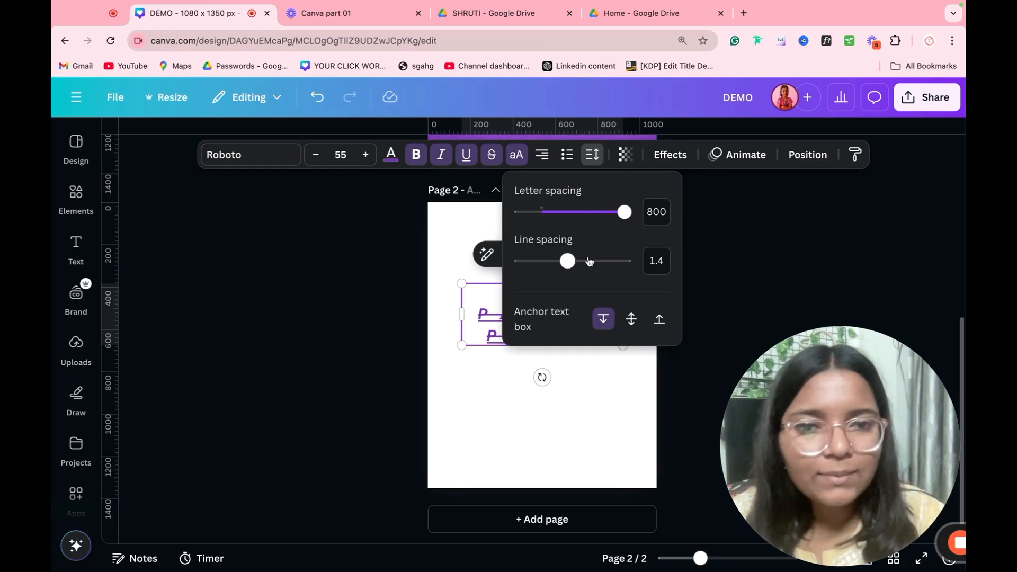
{"action": "left_click_drag", "start_coordinate": [567, 262], "coordinate": [720, 272]}
{"action": "left_click", "coordinate": [743, 266]}
{"action": "left_click", "coordinate": [743, 266]}
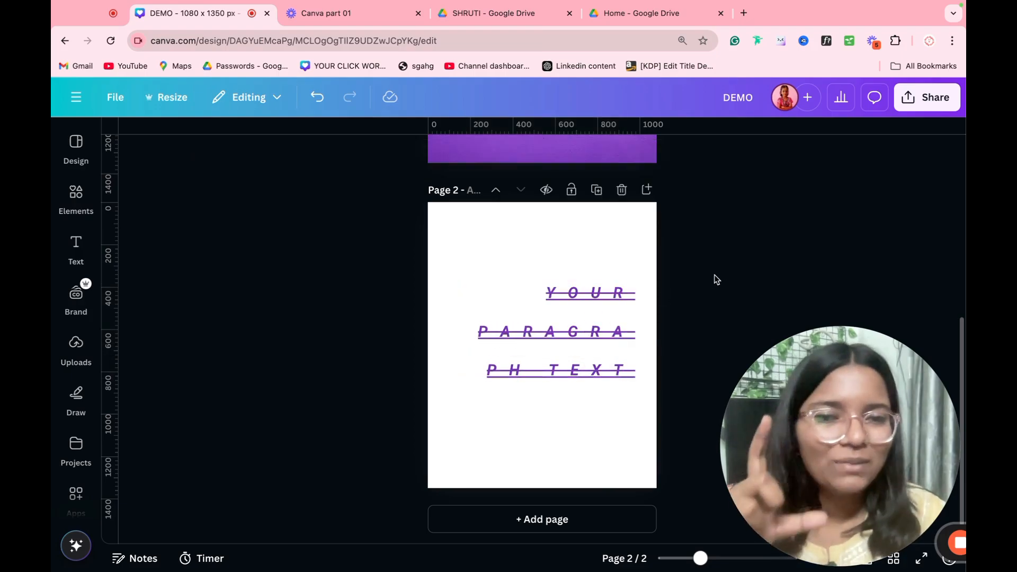
{"action": "left_click_drag", "start_coordinate": [714, 274], "coordinate": [553, 358]}
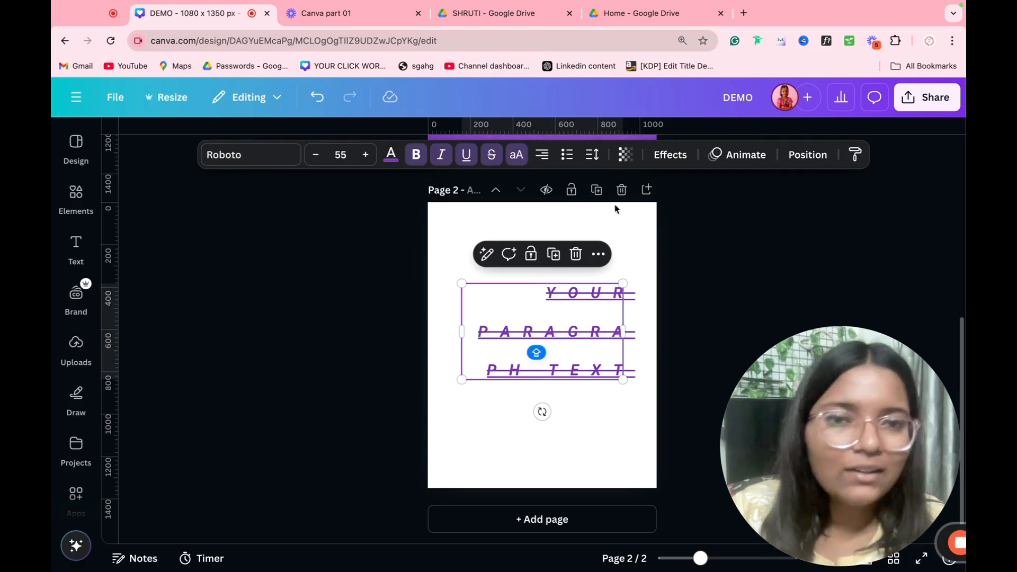
Step: Restore the deleted text box and make the large title text white
{"action": "left_click_drag", "start_coordinate": [677, 250], "coordinate": [540, 411]}
{"action": "key", "text": "Delete"}
{"action": "key", "text": "ctrl+z"}
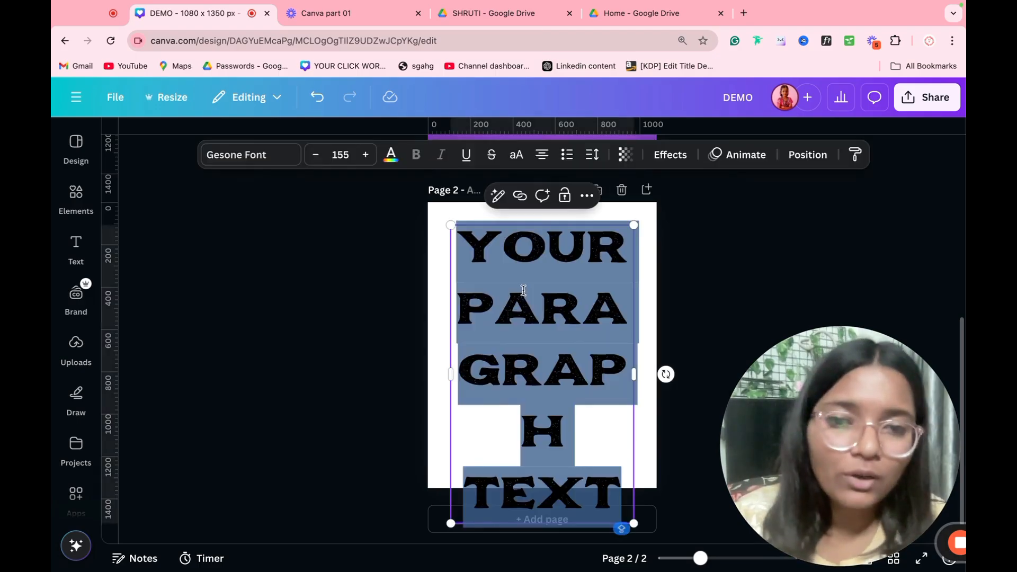
{"action": "key", "text": "Escape"}
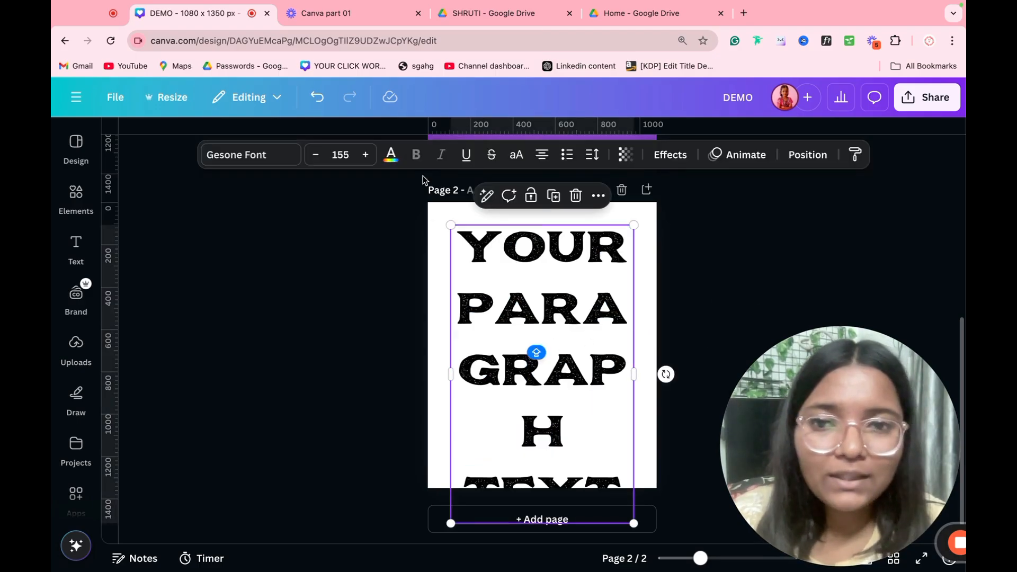
{"action": "left_click", "coordinate": [392, 155]}
{"action": "left_click", "coordinate": [240, 347]}
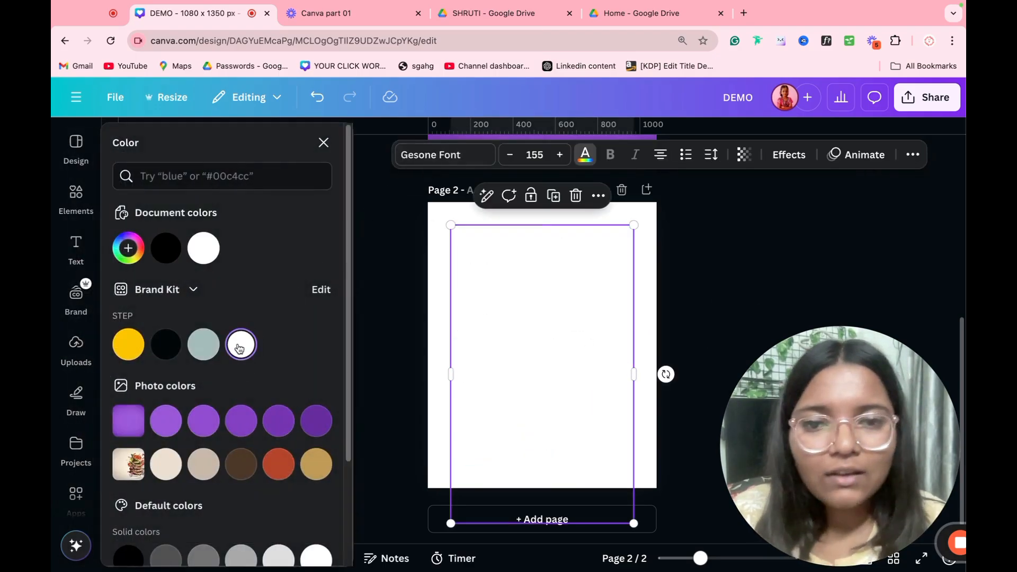
Step: Fill the page 2 background with purple
{"action": "left_click", "coordinate": [438, 343]}
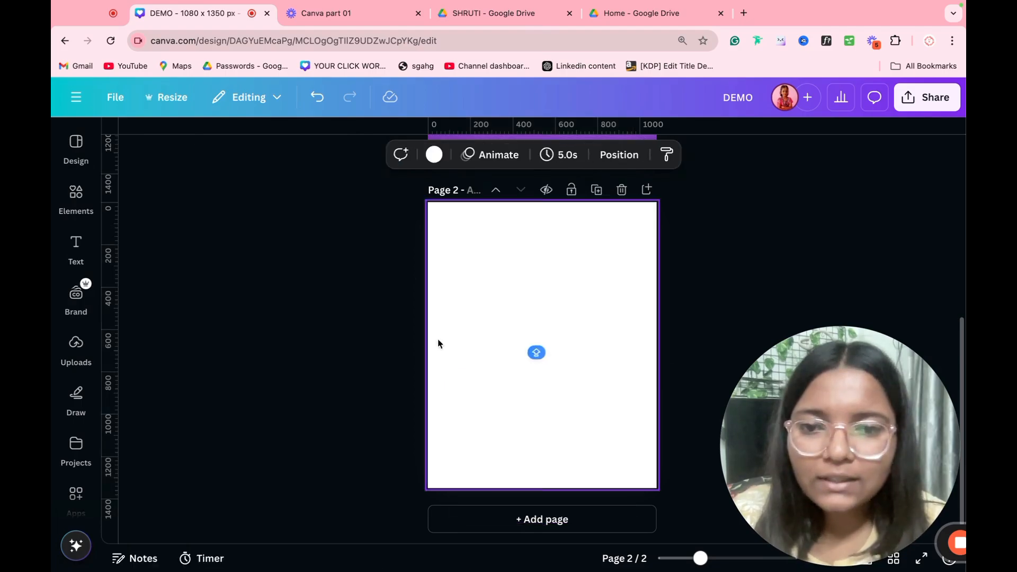
{"action": "left_click", "coordinate": [434, 154]}
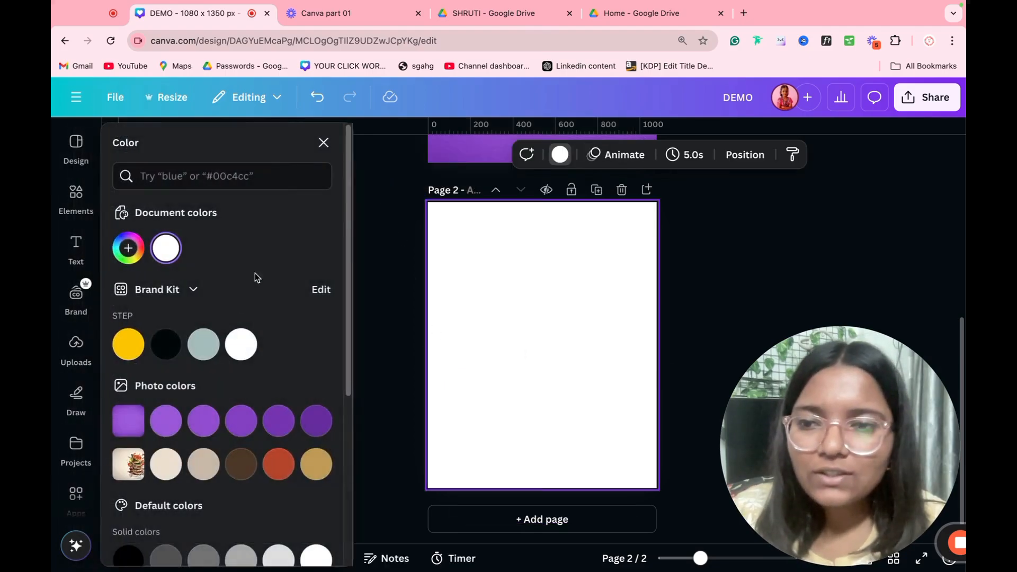
{"action": "left_click", "coordinate": [207, 413]}
Step: Set the text to font size 55 and move it down to the page centre
{"action": "left_click", "coordinate": [508, 254]}
{"action": "left_click", "coordinate": [348, 151]}
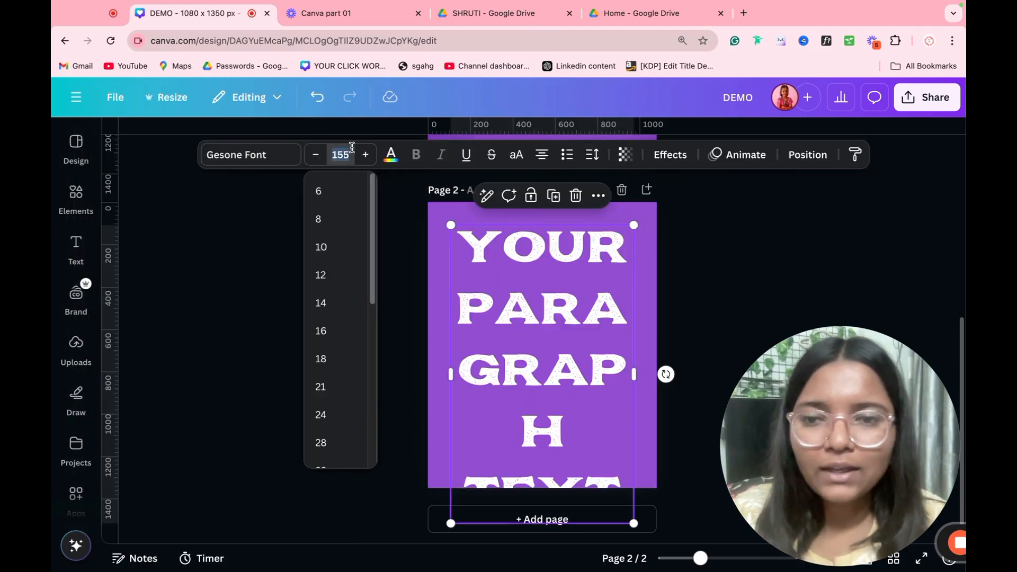
{"action": "type", "text": "55"}
{"action": "key", "text": "Return"}
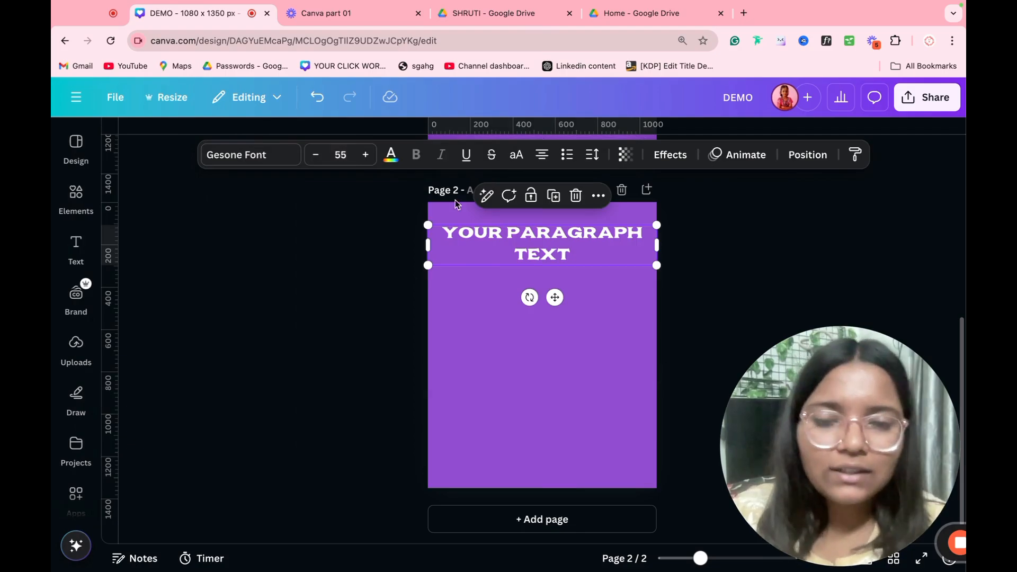
{"action": "left_click_drag", "start_coordinate": [505, 252], "coordinate": [505, 349]}
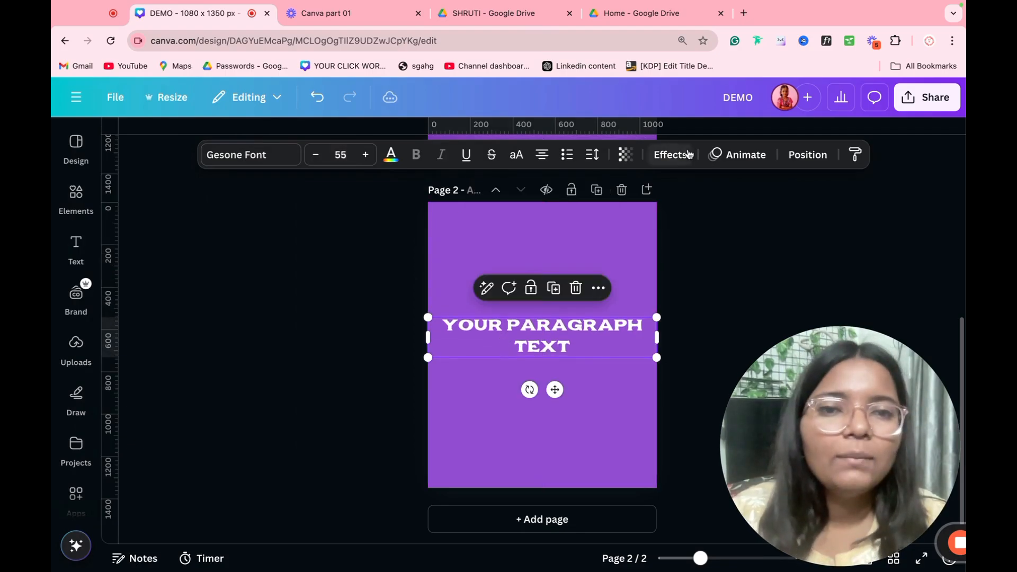
Step: Apply a black Shadow effect to the paragraph text
{"action": "left_click", "coordinate": [670, 155]}
{"action": "left_click", "coordinate": [221, 222]}
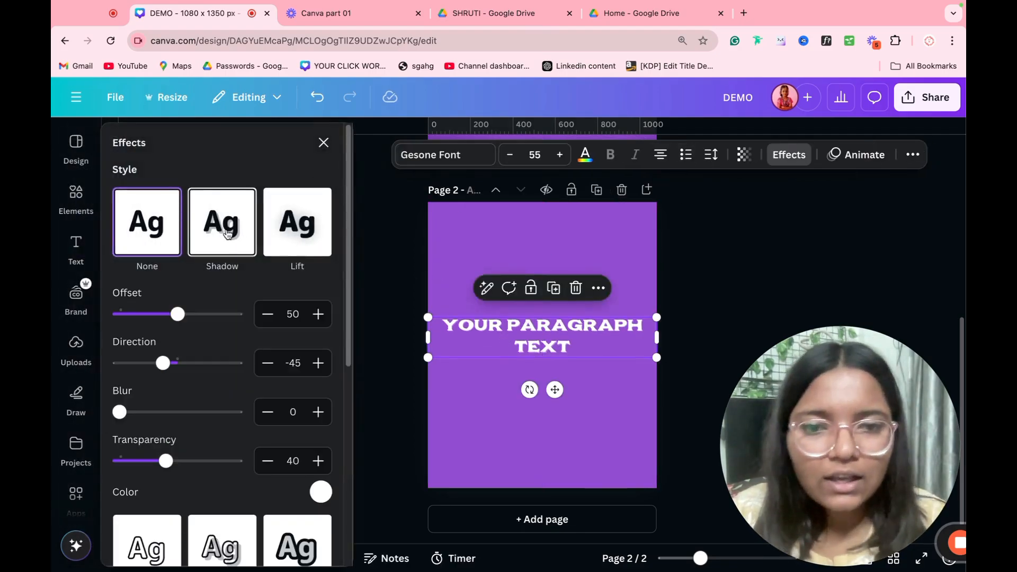
{"action": "left_click", "coordinate": [321, 492]}
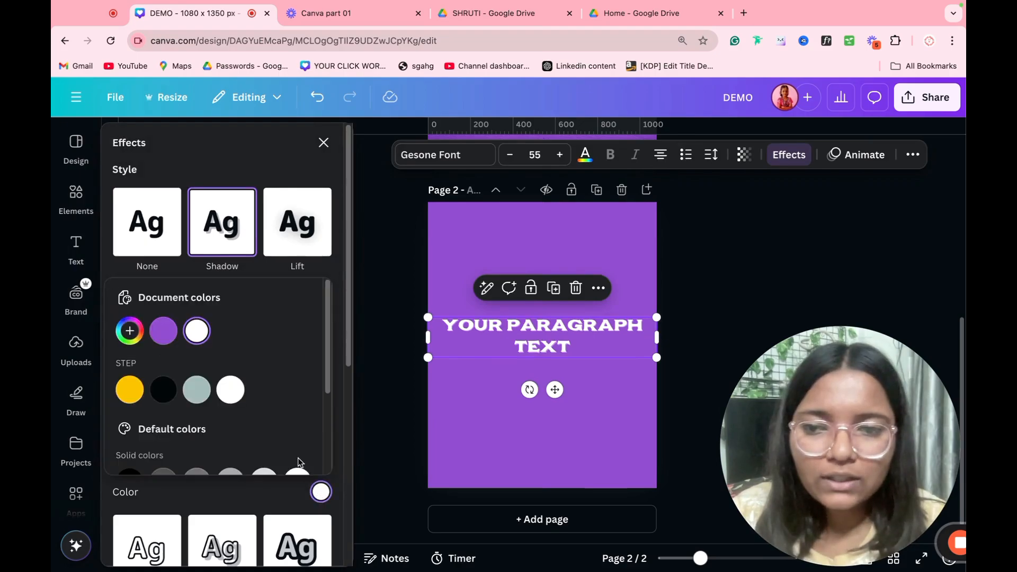
{"action": "left_click", "coordinate": [164, 390]}
{"action": "left_click", "coordinate": [235, 182]}
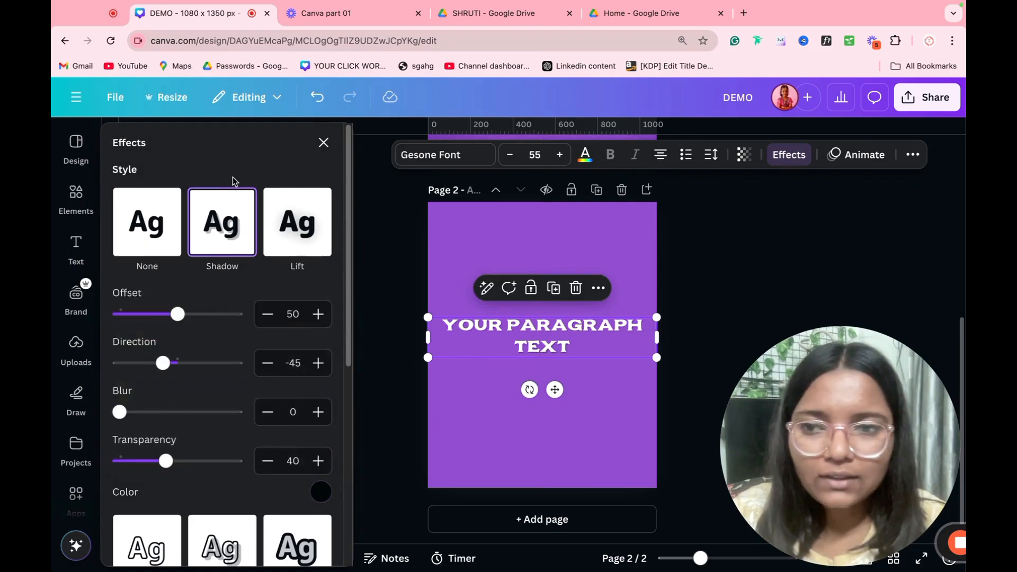
Step: Set the shadow to offset 100, direction -118, blur 15 and transparency 100
{"action": "left_click_drag", "start_coordinate": [178, 314], "coordinate": [259, 315]}
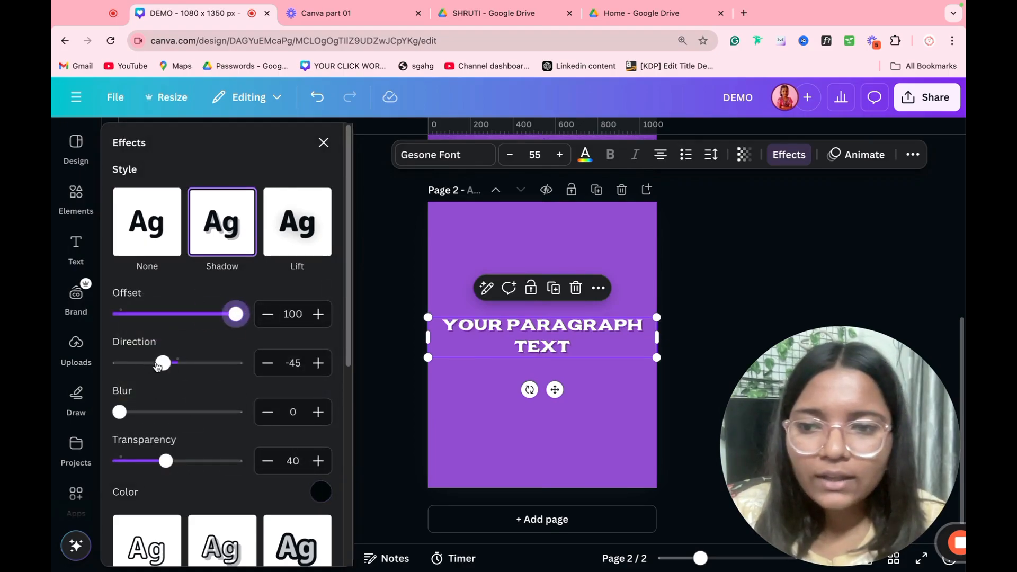
{"action": "left_click_drag", "start_coordinate": [162, 362], "coordinate": [140, 374]}
{"action": "mouse_move", "coordinate": [142, 412]}
{"action": "left_mouse_down"}
{"action": "mouse_move", "coordinate": [237, 412]}
{"action": "mouse_move", "coordinate": [137, 411]}
{"action": "left_mouse_up"}
{"action": "left_click_drag", "start_coordinate": [170, 470], "coordinate": [341, 471]}
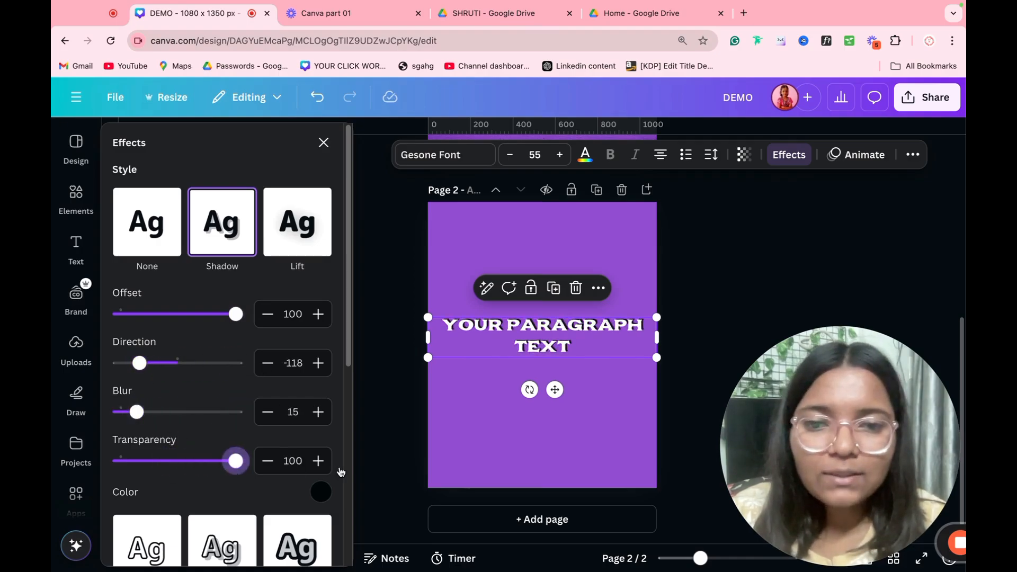
{"action": "scroll", "coordinate": [638, 329], "scroll_direction": "up", "scroll_amount": 6}
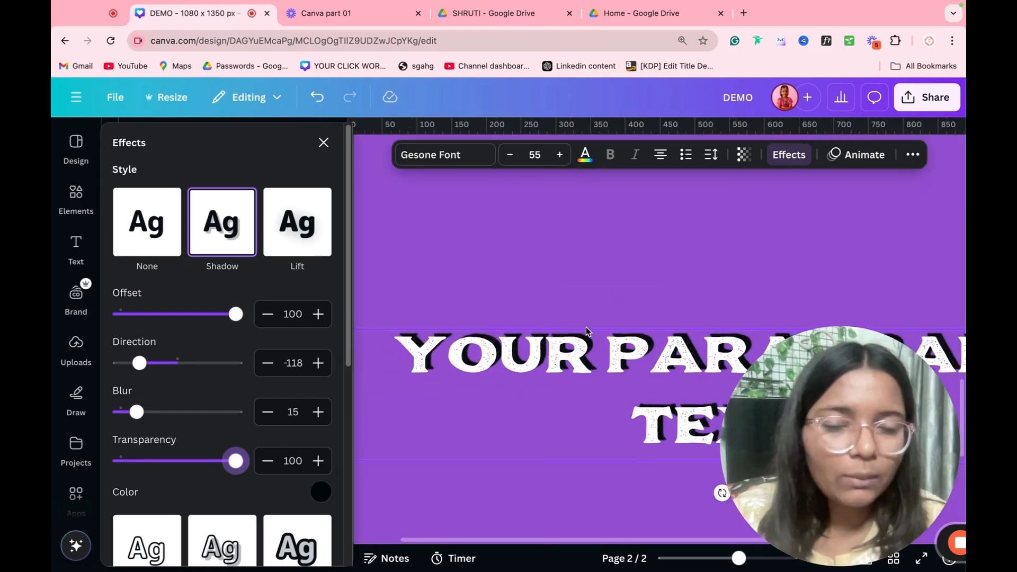
{"action": "scroll", "coordinate": [586, 339], "scroll_direction": "down", "scroll_amount": 6}
Step: Try the Hollow and Lift styles on the text, adjusting the lift intensity
{"action": "scroll", "coordinate": [297, 366], "scroll_direction": "down", "scroll_amount": 5}
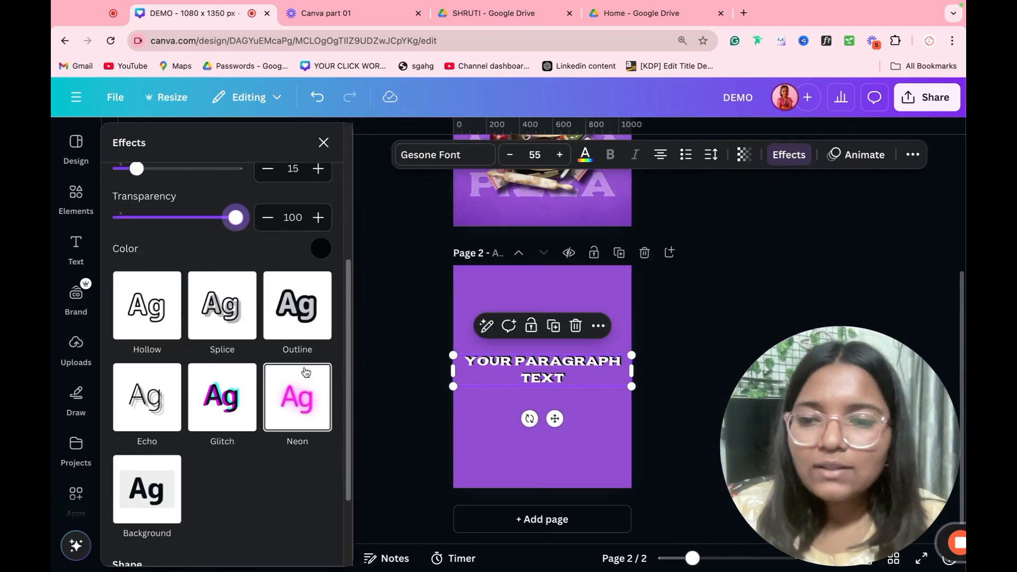
{"action": "left_click", "coordinate": [162, 300]}
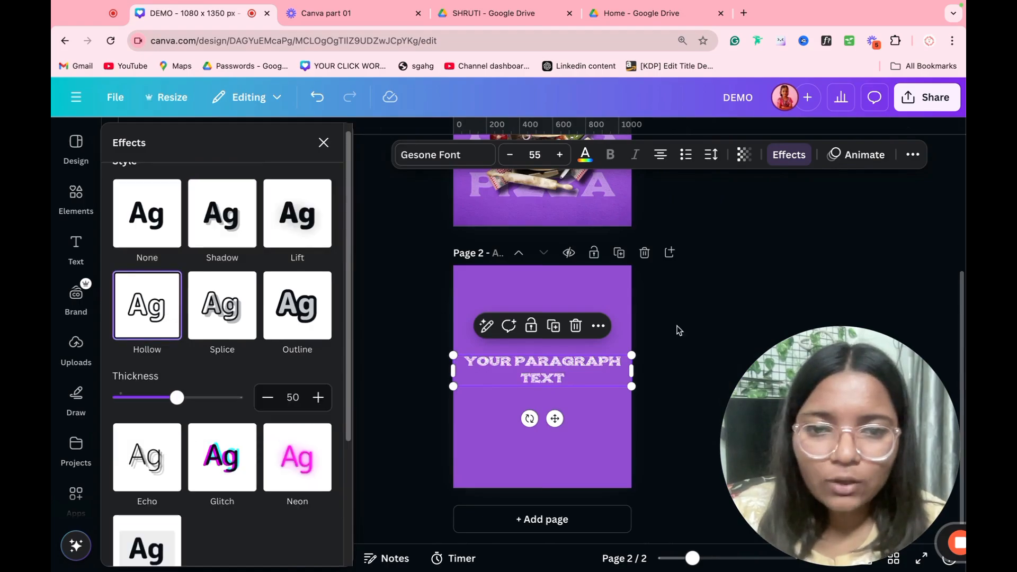
{"action": "scroll", "coordinate": [616, 336], "scroll_direction": "up", "scroll_amount": 5}
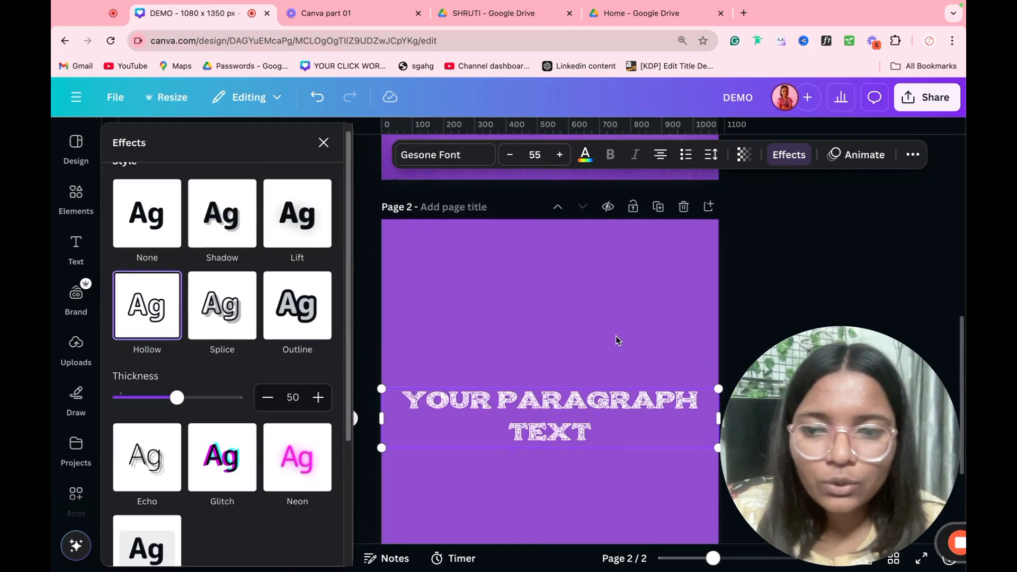
{"action": "scroll", "coordinate": [615, 336], "scroll_direction": "down", "scroll_amount": 1}
{"action": "scroll", "coordinate": [617, 339], "scroll_direction": "down", "scroll_amount": 2}
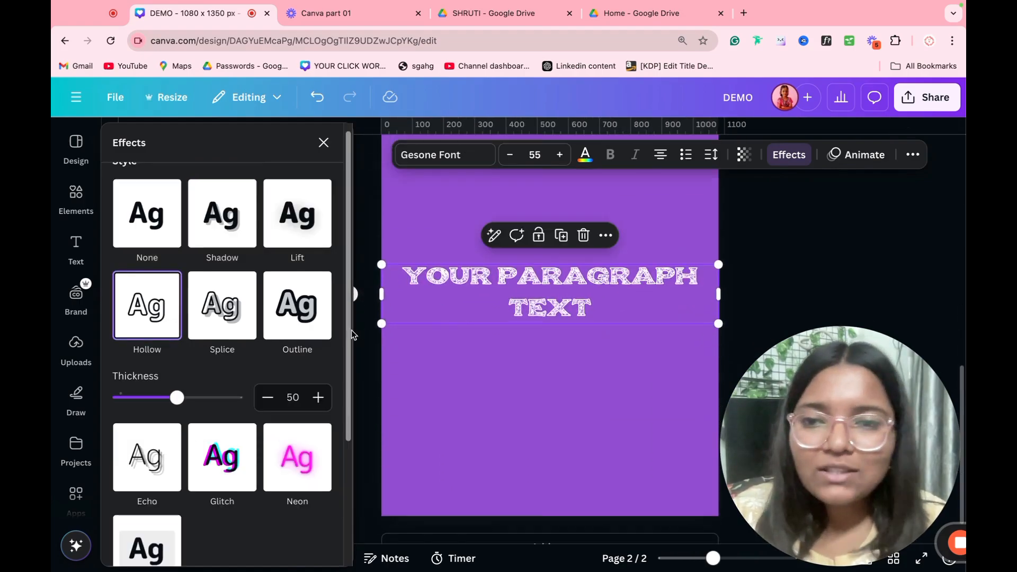
{"action": "left_click", "coordinate": [310, 228]}
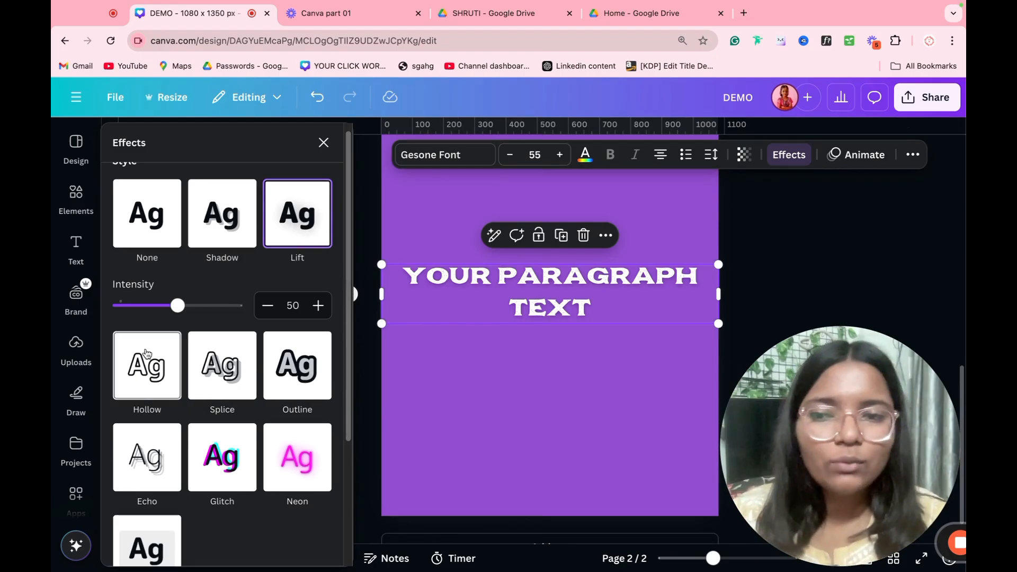
{"action": "left_click_drag", "start_coordinate": [178, 306], "coordinate": [211, 305]}
Step: Switch to a grey Splice effect with thickness 66 and search fonts for ROB
{"action": "left_click", "coordinate": [207, 374]}
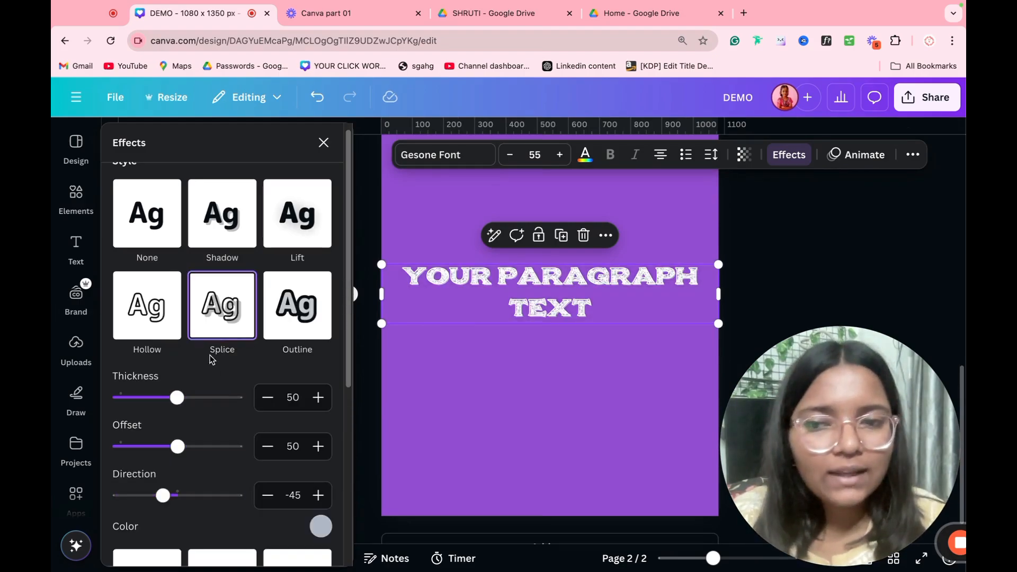
{"action": "mouse_move", "coordinate": [201, 400]}
{"action": "left_mouse_down"}
{"action": "mouse_move", "coordinate": [234, 397]}
{"action": "mouse_move", "coordinate": [152, 398]}
{"action": "mouse_move", "coordinate": [236, 397]}
{"action": "mouse_move", "coordinate": [174, 405]}
{"action": "mouse_move", "coordinate": [196, 400]}
{"action": "left_mouse_up"}
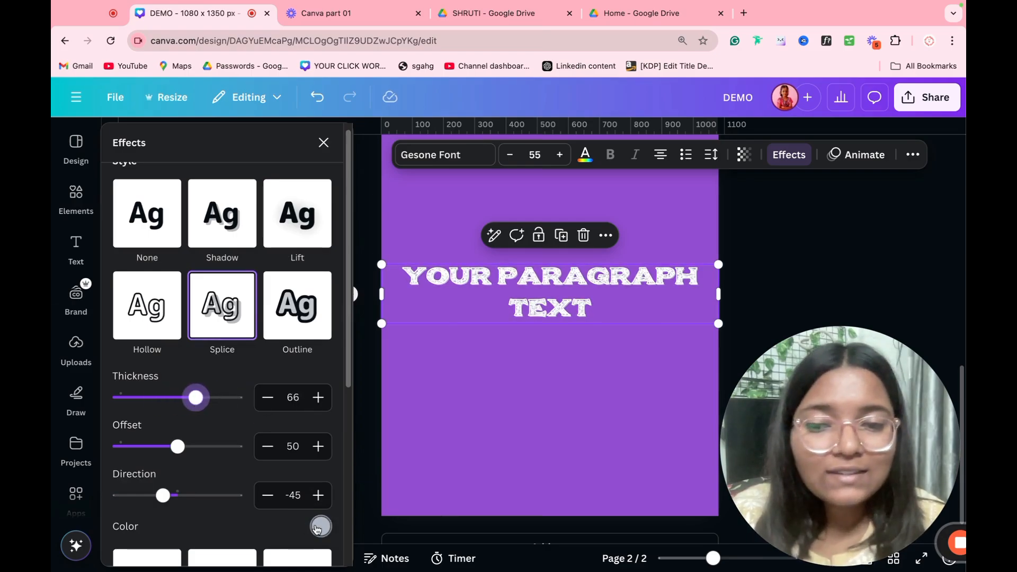
{"action": "left_click", "coordinate": [320, 526]}
{"action": "left_click", "coordinate": [162, 372]}
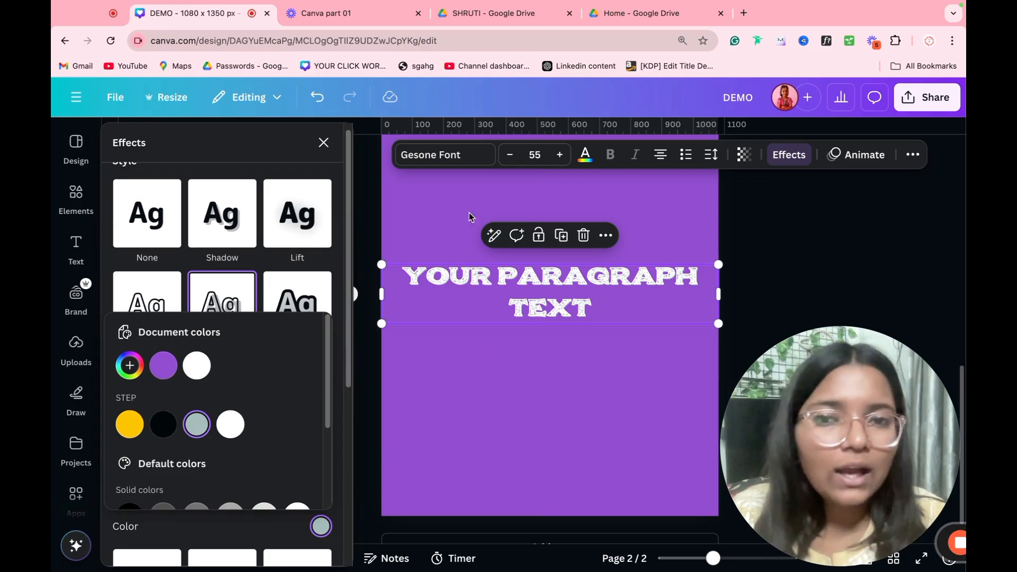
{"action": "left_click", "coordinate": [444, 158]}
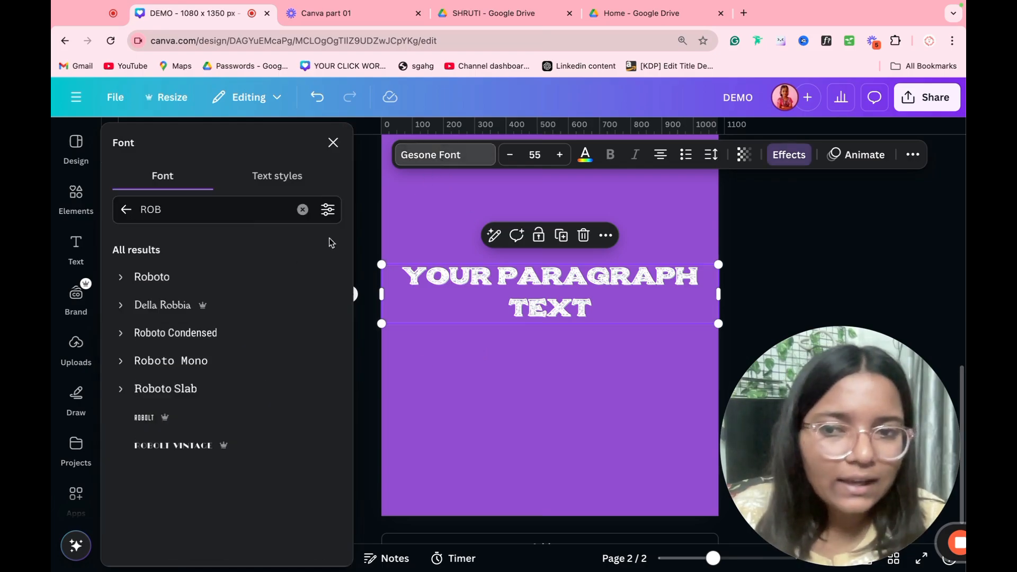
Step: Change the font to Roboto and make the Splice yellow: thickness 11, offset 100, direction 180
{"action": "left_click", "coordinate": [195, 286]}
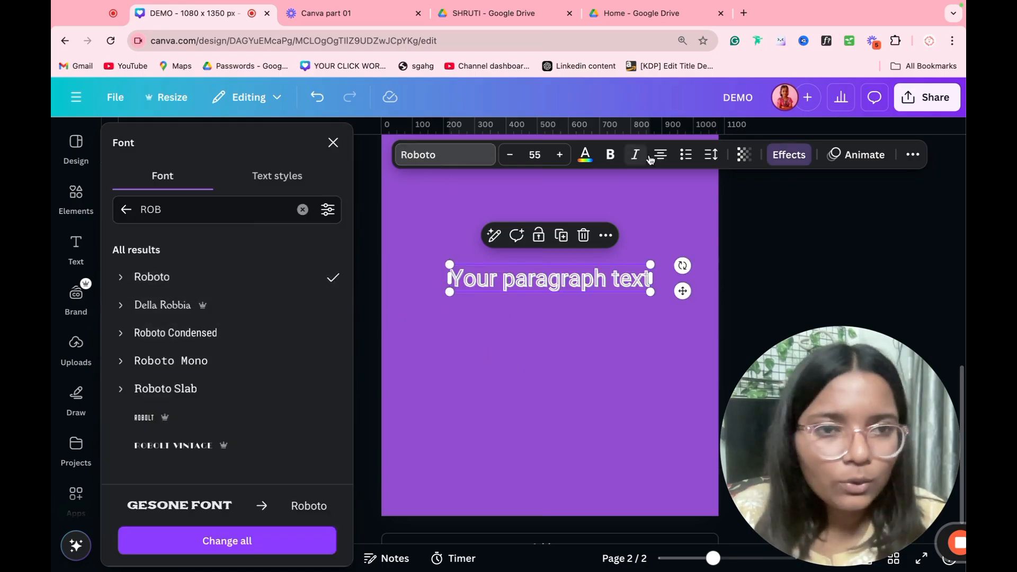
{"action": "left_click", "coordinate": [788, 154]}
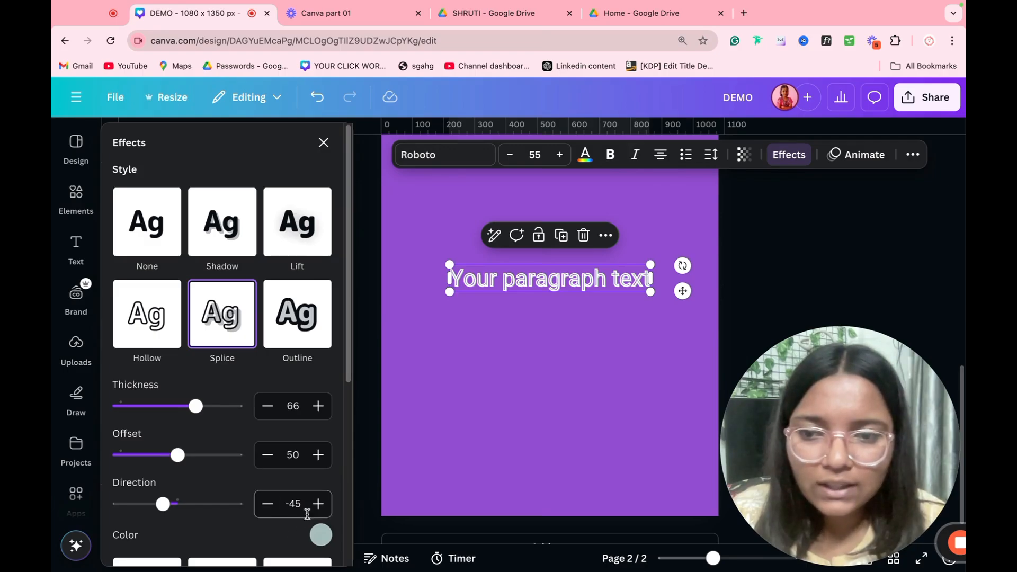
{"action": "left_click_drag", "start_coordinate": [195, 407], "coordinate": [236, 406]}
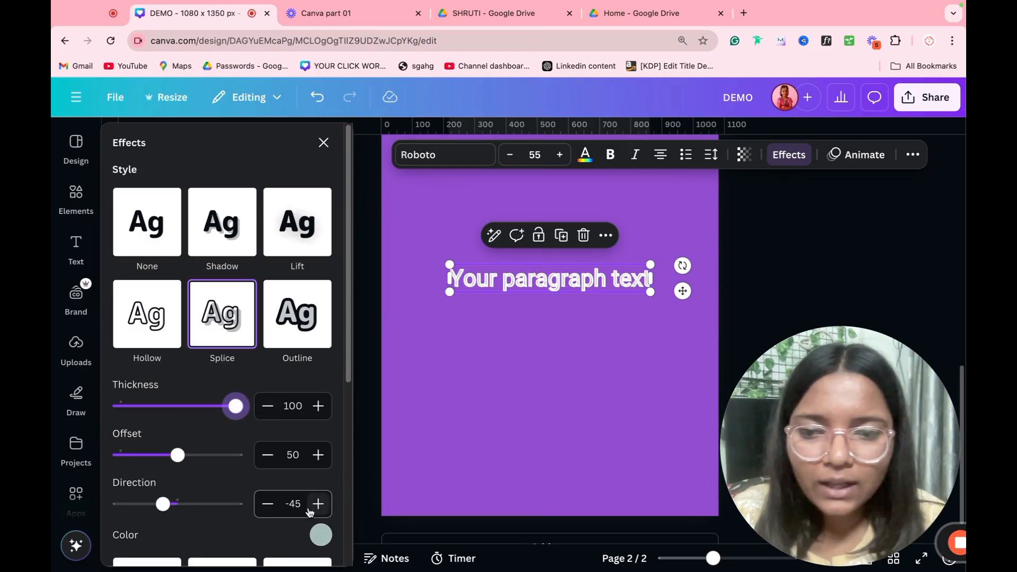
{"action": "left_click", "coordinate": [320, 535]}
{"action": "left_click", "coordinate": [133, 440]}
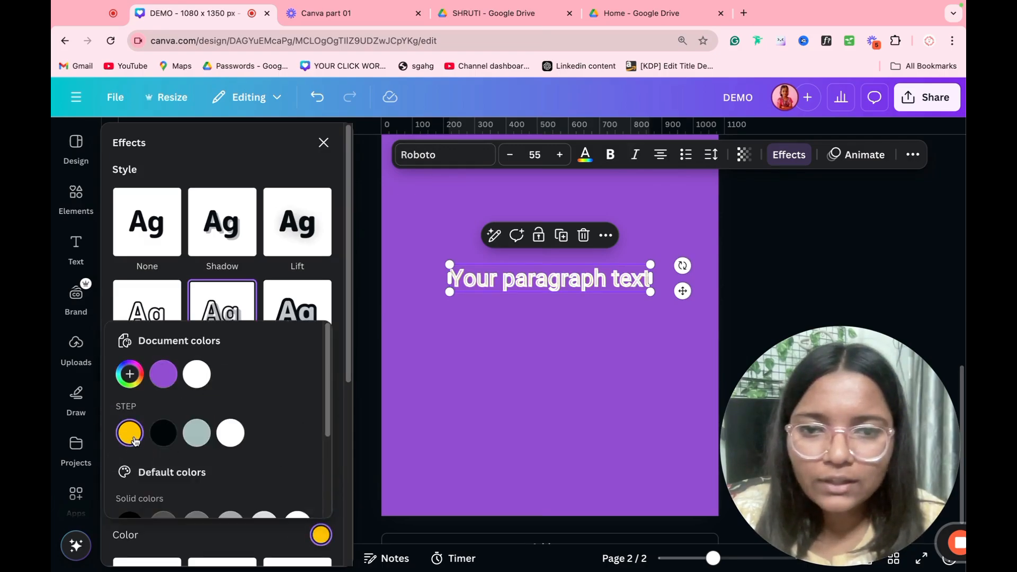
{"action": "left_click", "coordinate": [245, 166]}
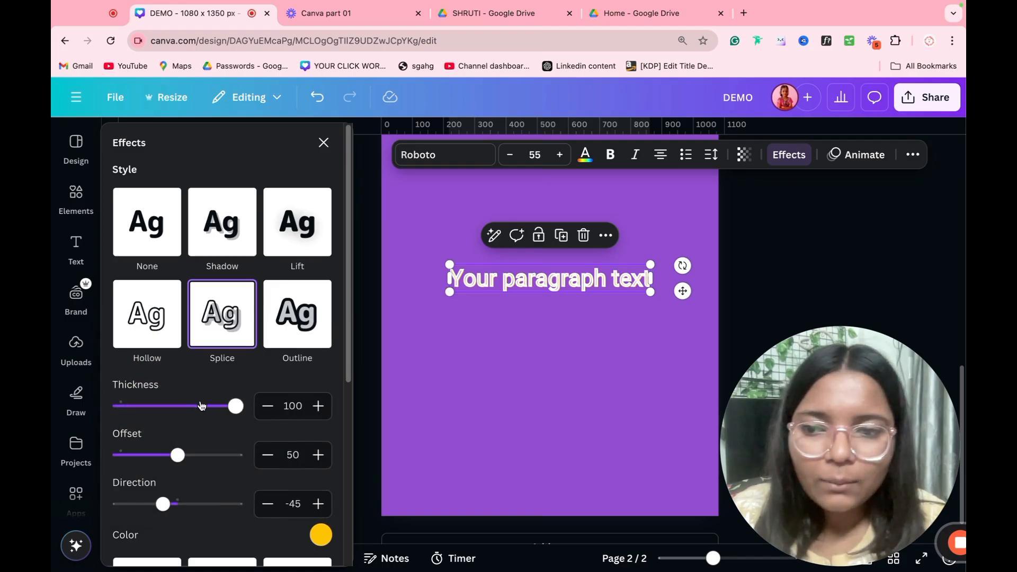
{"action": "left_click_drag", "start_coordinate": [201, 406], "coordinate": [131, 407]}
{"action": "left_click_drag", "start_coordinate": [177, 455], "coordinate": [236, 454]}
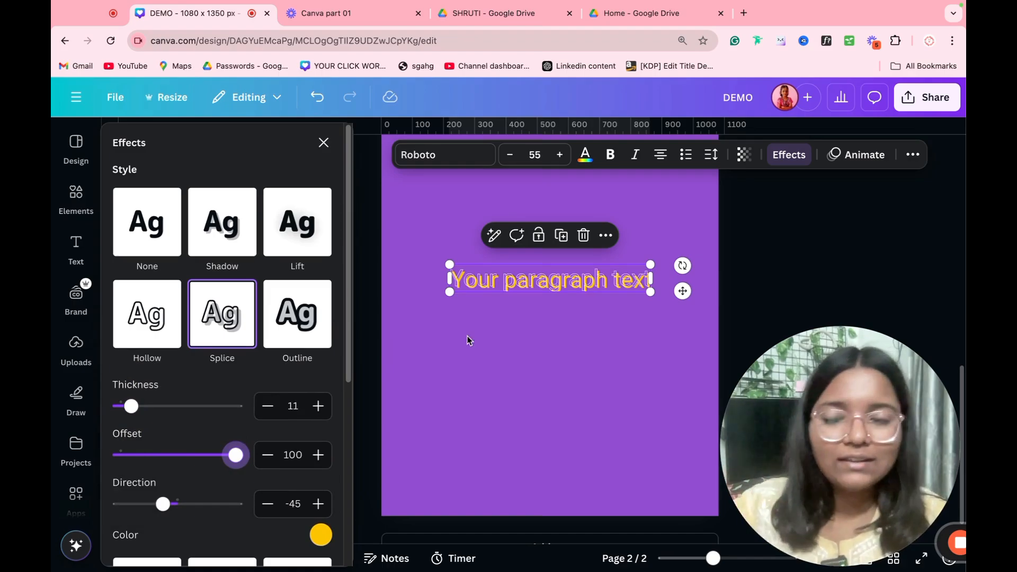
{"action": "left_click_drag", "start_coordinate": [163, 504], "coordinate": [236, 504]}
{"action": "scroll", "coordinate": [236, 477], "scroll_direction": "down", "scroll_amount": 5}
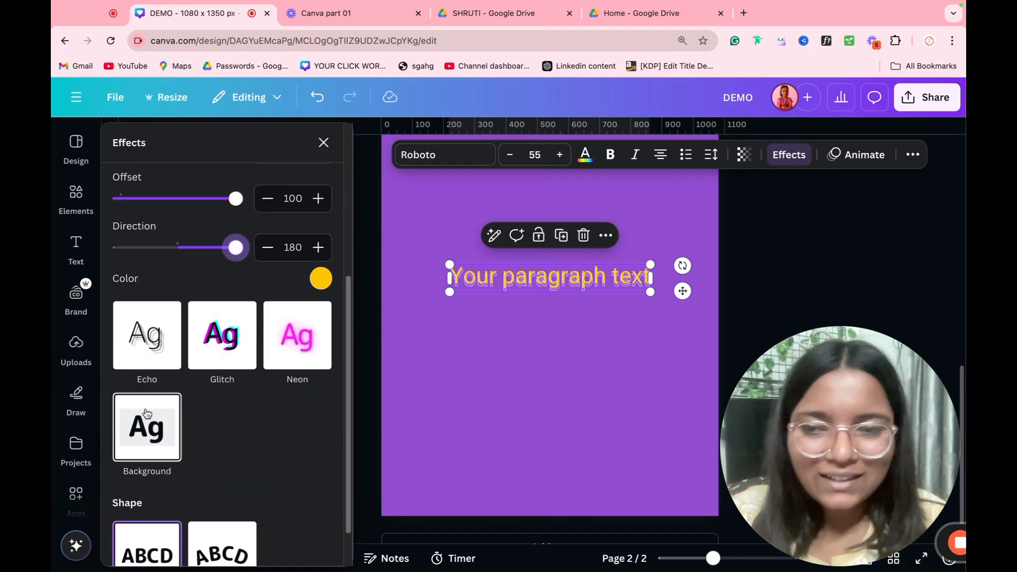
Step: Try a yellow Echo effect (offset 100, direction 84), then switch to the black Background effect
{"action": "left_click", "coordinate": [143, 356]}
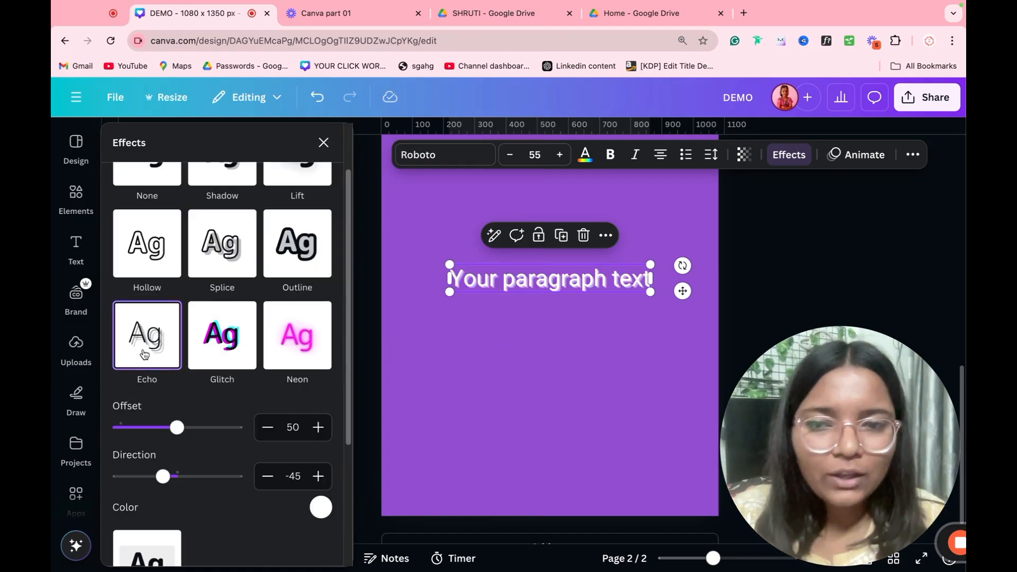
{"action": "scroll", "coordinate": [199, 406], "scroll_direction": "down", "scroll_amount": 1}
{"action": "left_click_drag", "start_coordinate": [186, 405], "coordinate": [236, 402]}
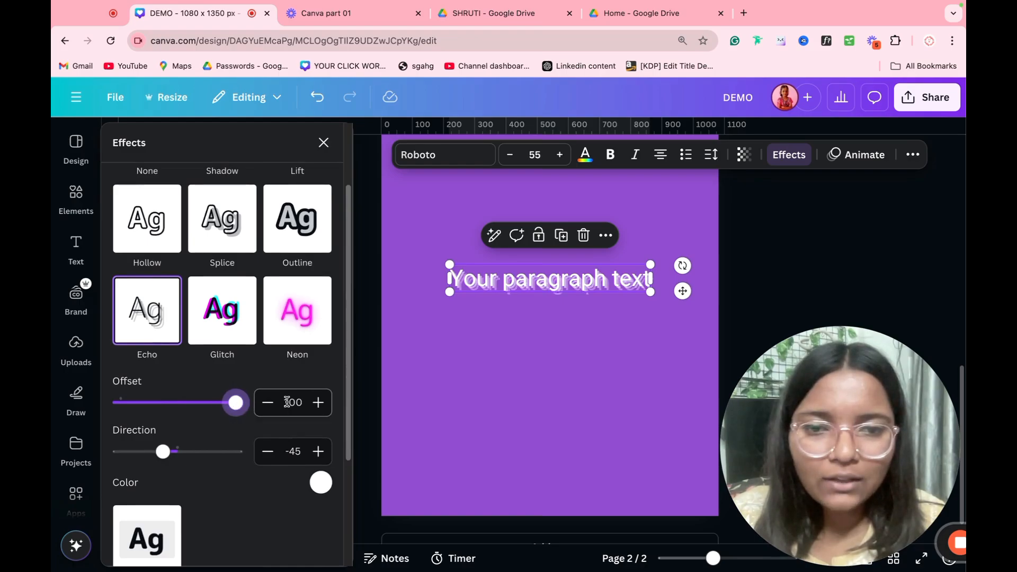
{"action": "left_click_drag", "start_coordinate": [163, 451], "coordinate": [206, 454]}
{"action": "left_click", "coordinate": [321, 482]}
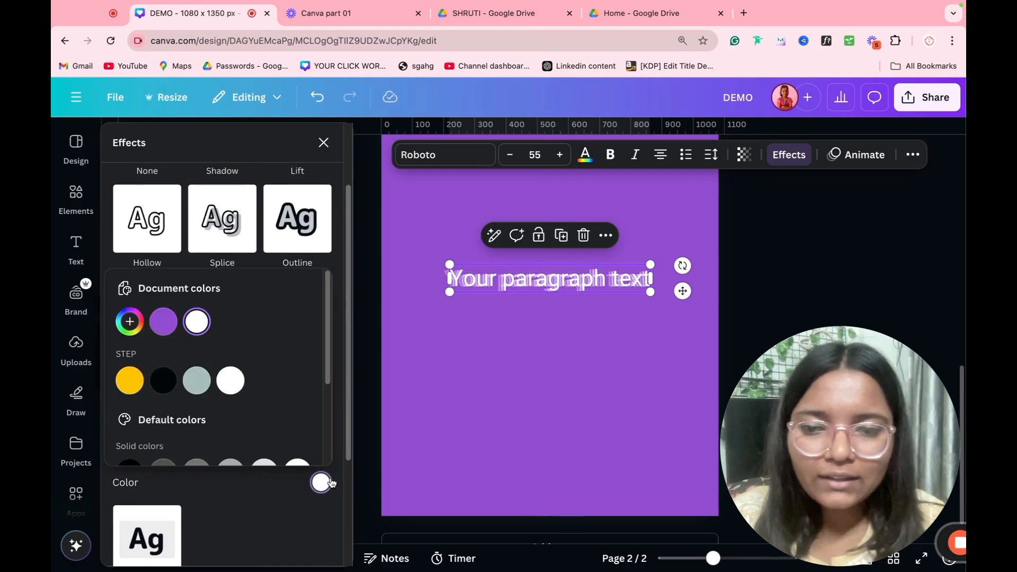
{"action": "left_click", "coordinate": [131, 381]}
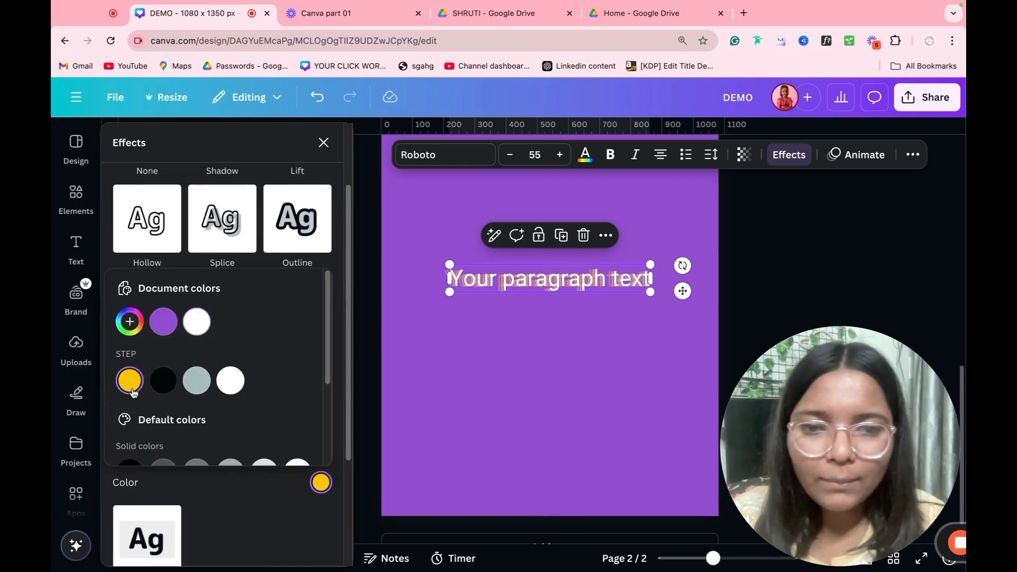
{"action": "left_click", "coordinate": [243, 157]}
{"action": "scroll", "coordinate": [209, 340], "scroll_direction": "down", "scroll_amount": 5}
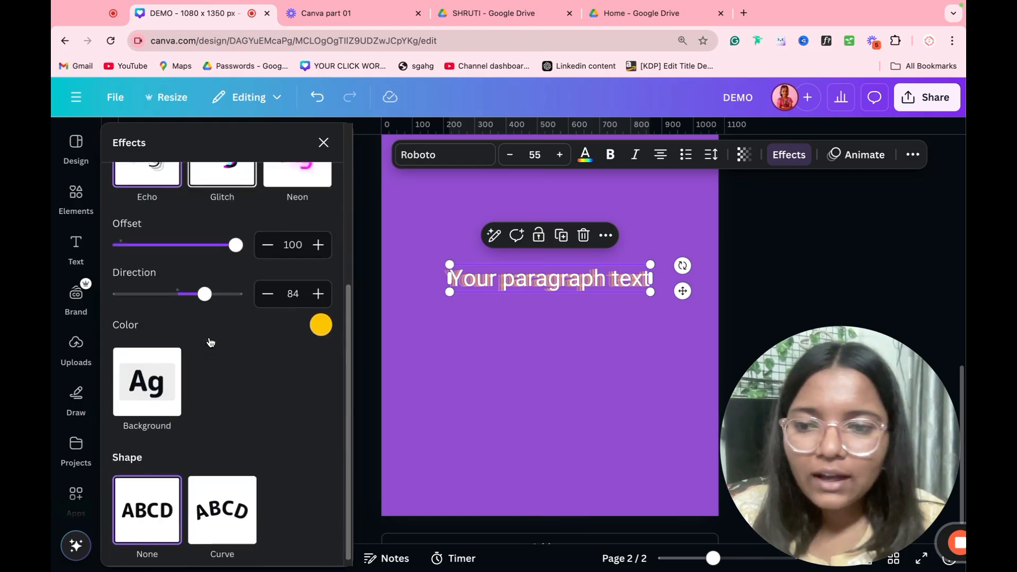
{"action": "left_click", "coordinate": [158, 374]}
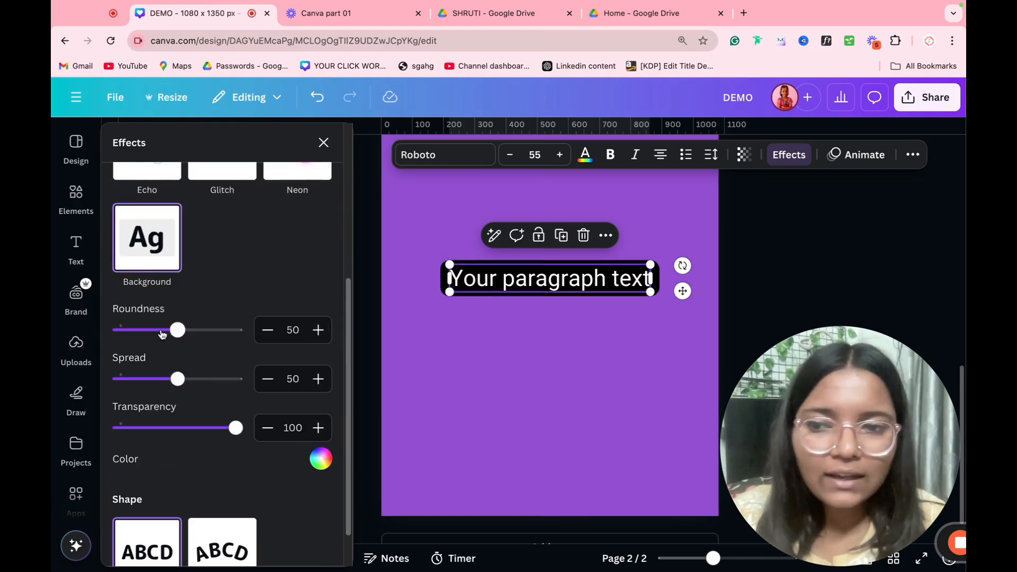
Step: Set the text background's roundness to 0 for square corners
{"action": "left_click_drag", "start_coordinate": [177, 329], "coordinate": [60, 341]}
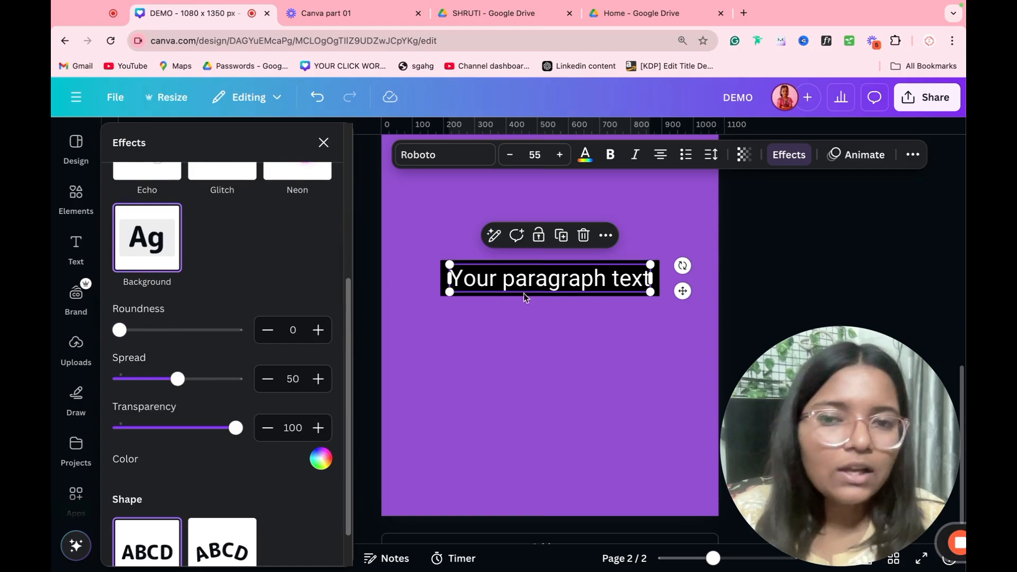
{"action": "left_click", "coordinate": [562, 360]}
{"action": "left_click", "coordinate": [622, 285]}
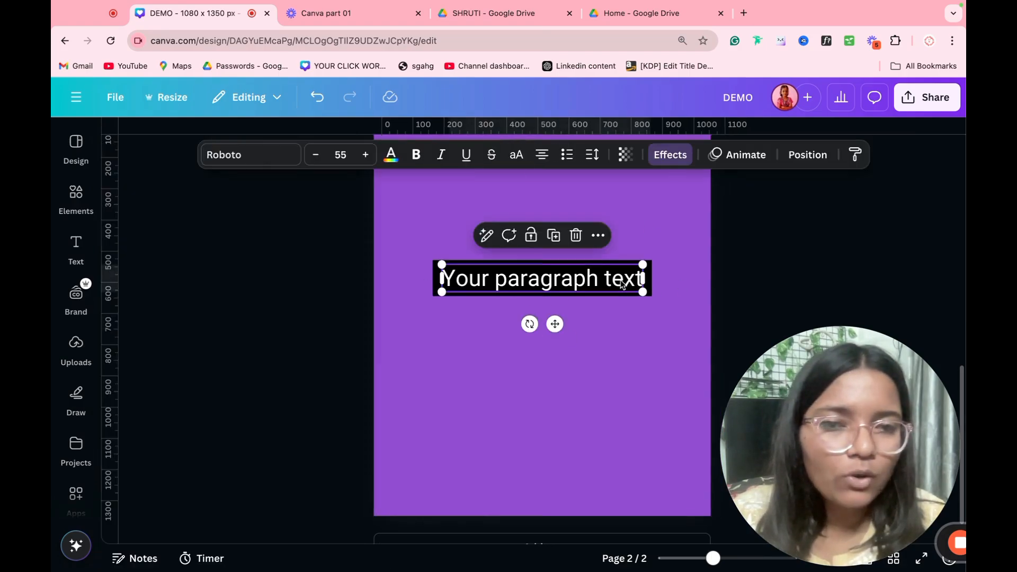
Step: Type random letters into the text, then undo back to 'Your paragraph text'
{"action": "left_click", "coordinate": [588, 287]}
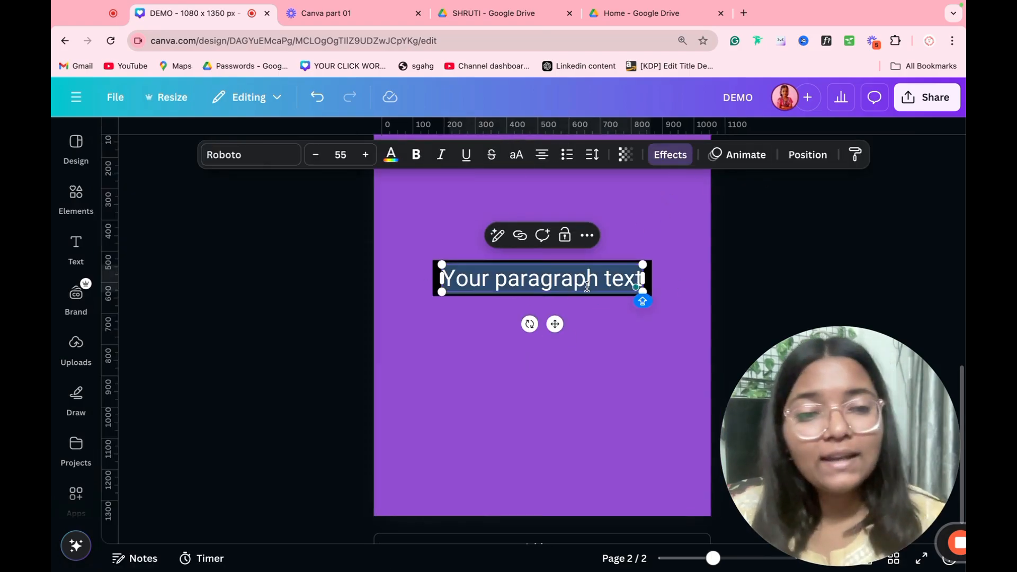
{"action": "type", "text": "GCBRUGF UERGFURGFUBGFUEGR"}
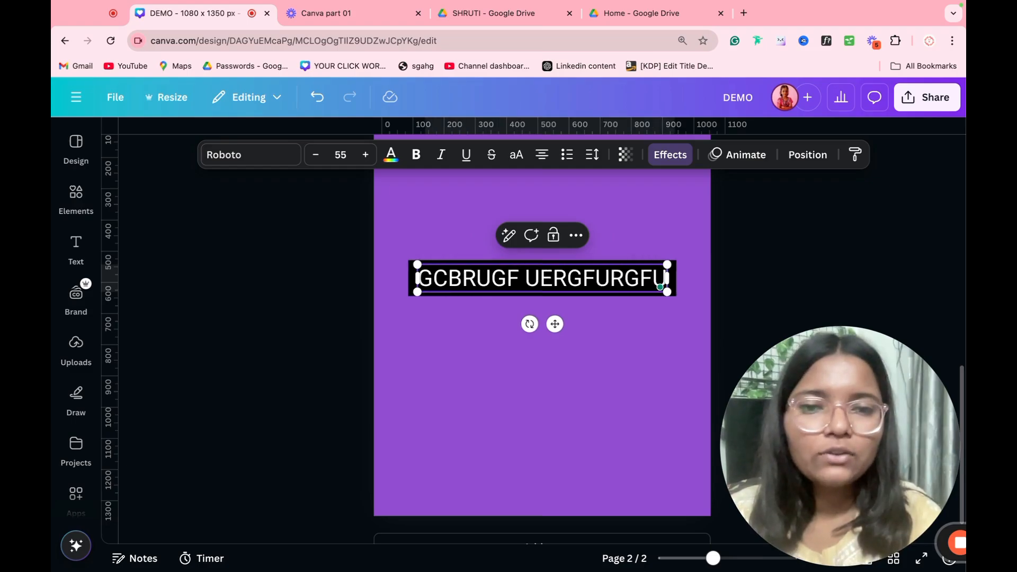
{"action": "key", "text": "ctrl+z"}
{"action": "key", "text": "ctrl+z"}
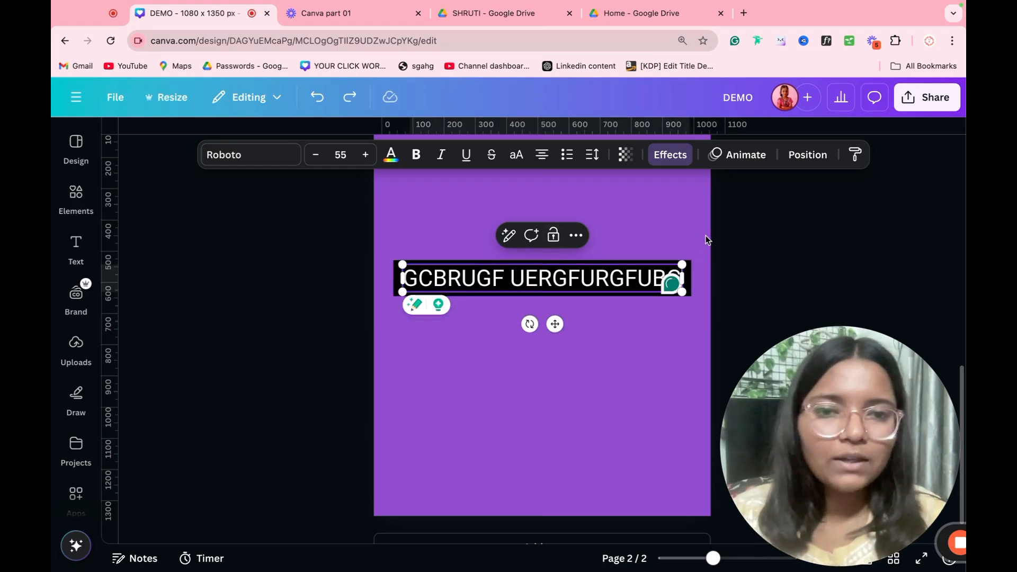
{"action": "left_click", "coordinate": [670, 155]}
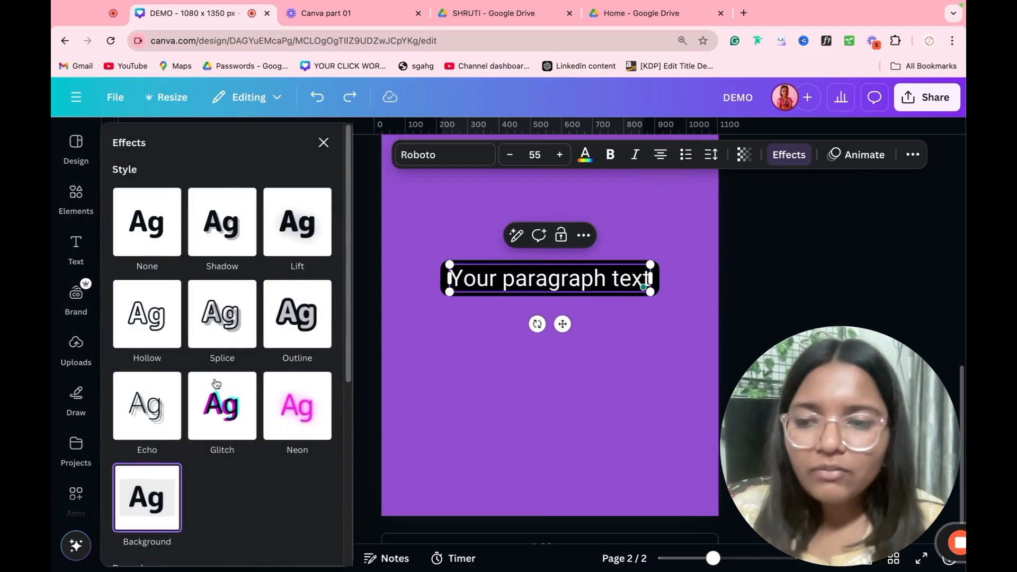
Step: Give the text a Background block and a Curve of 100 forming a full circle
{"action": "left_click", "coordinate": [147, 488]}
{"action": "scroll", "coordinate": [214, 377], "scroll_direction": "down", "scroll_amount": 4}
{"action": "left_click", "coordinate": [220, 492]}
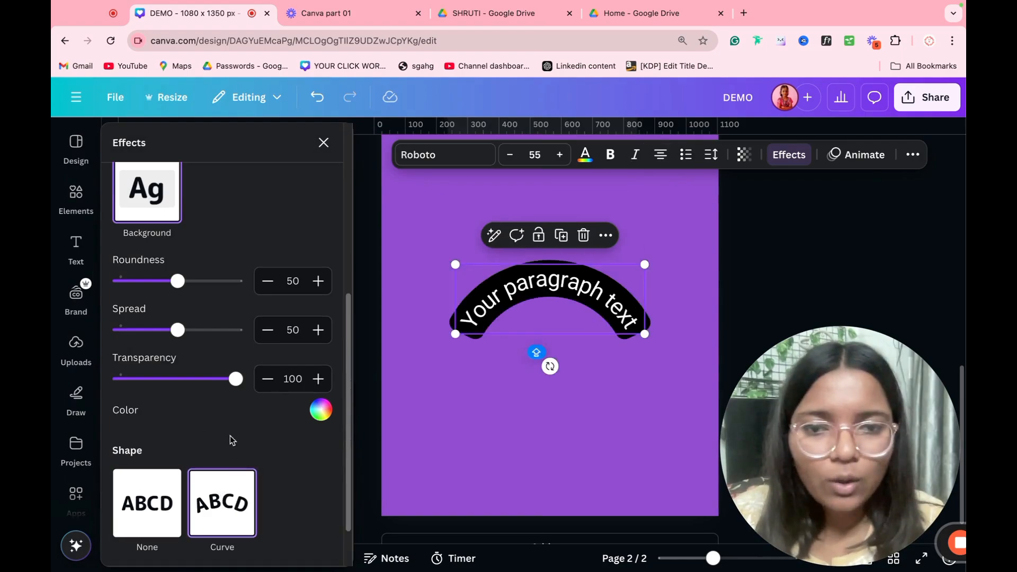
{"action": "scroll", "coordinate": [225, 431], "scroll_direction": "down", "scroll_amount": 1}
{"action": "left_click_drag", "start_coordinate": [212, 535], "coordinate": [459, 569]}
{"action": "mouse_move", "coordinate": [236, 534]}
{"action": "left_mouse_down"}
{"action": "mouse_move", "coordinate": [207, 534]}
{"action": "mouse_move", "coordinate": [236, 534]}
{"action": "left_mouse_up"}
{"action": "left_click", "coordinate": [481, 354]}
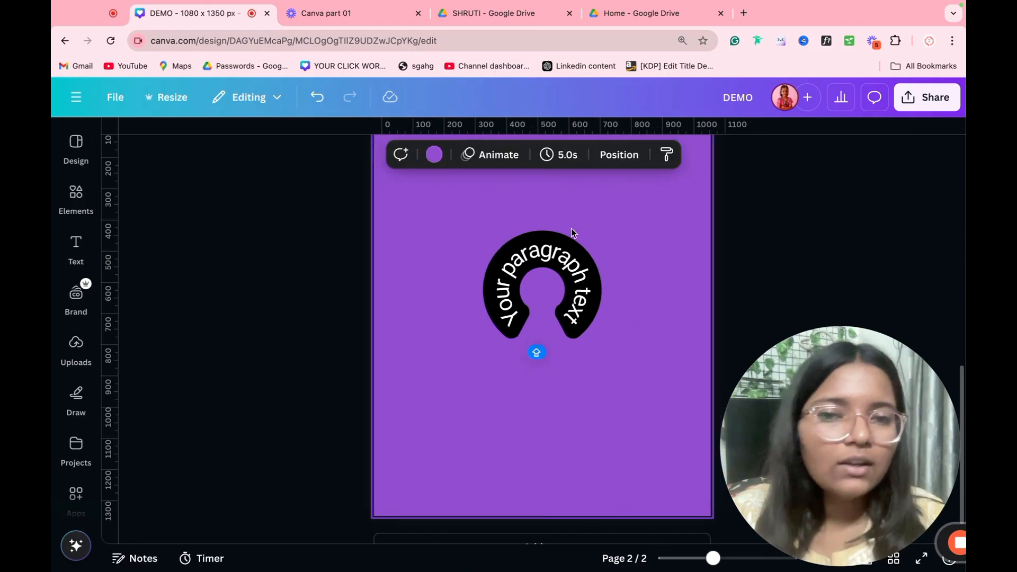
Step: Retype the curved text with random letters, then delete the curved text ring
{"action": "left_click", "coordinate": [533, 280]}
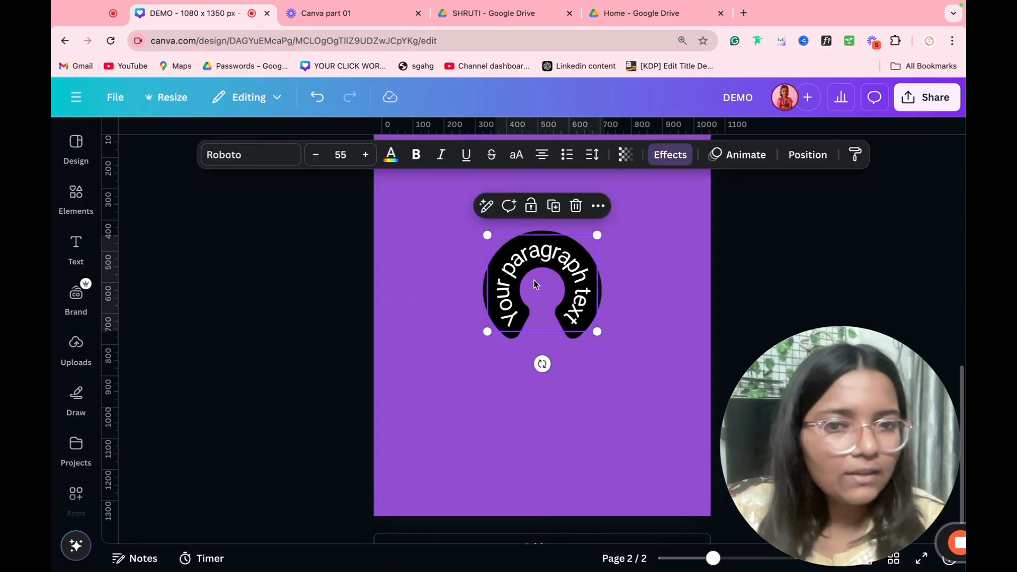
{"action": "left_click", "coordinate": [533, 279]}
{"action": "type", "text": "RGBCRYUBFYGRV"}
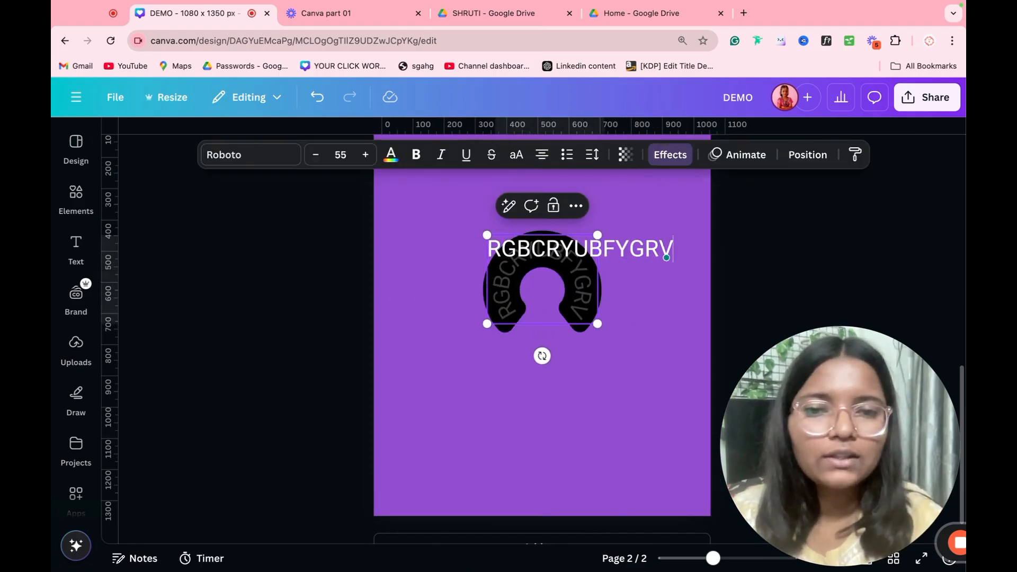
{"action": "type", "text": "GDKFVB"}
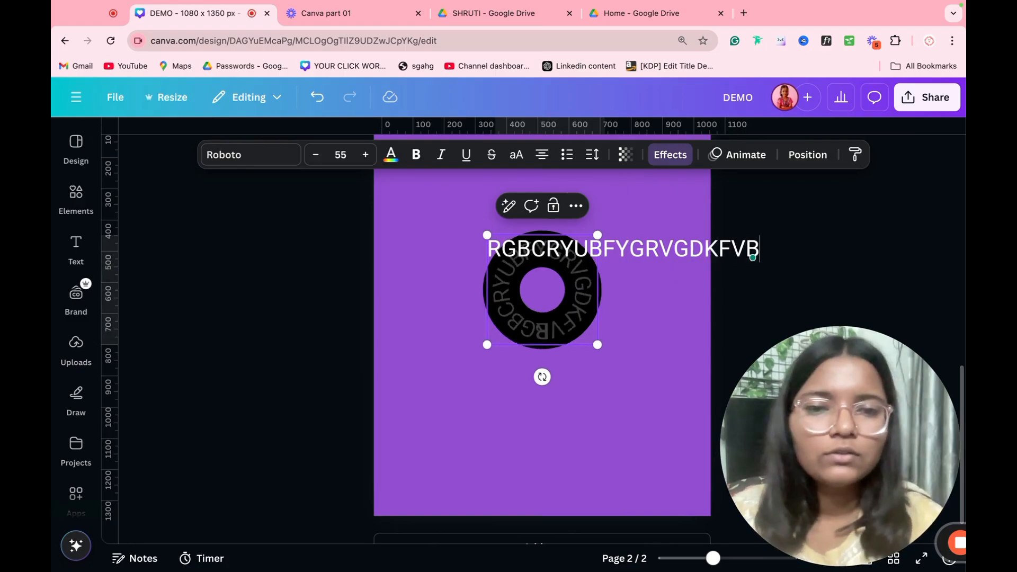
{"action": "left_click", "coordinate": [484, 432]}
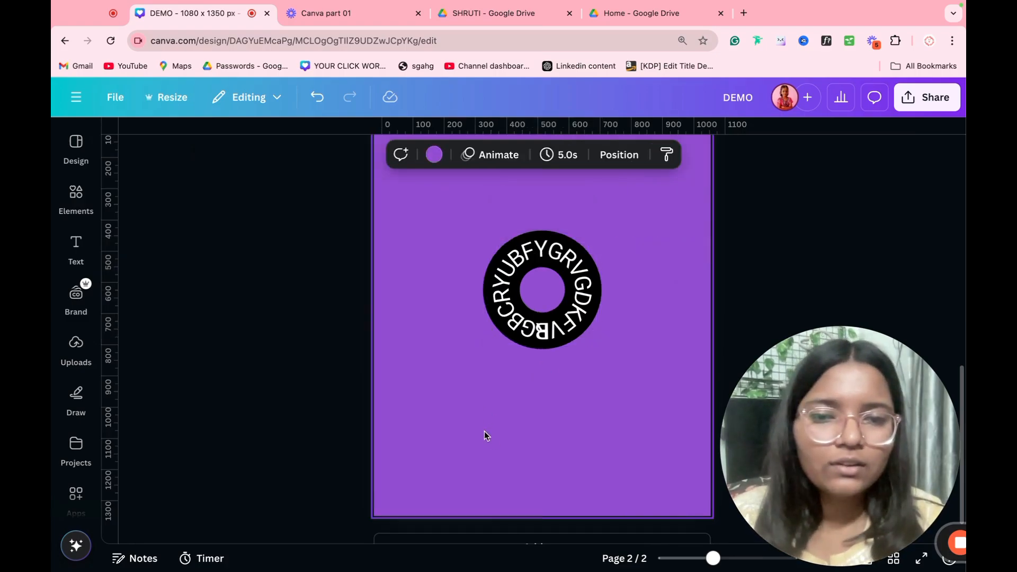
{"action": "left_click", "coordinate": [532, 261]}
{"action": "key", "text": "Delete"}
Step: Add a Gesone Font 55 'YOUR PARAGRAPH TEXT' box wrapped to three lines near the top, and duplicate it
{"action": "left_click", "coordinate": [564, 219]}
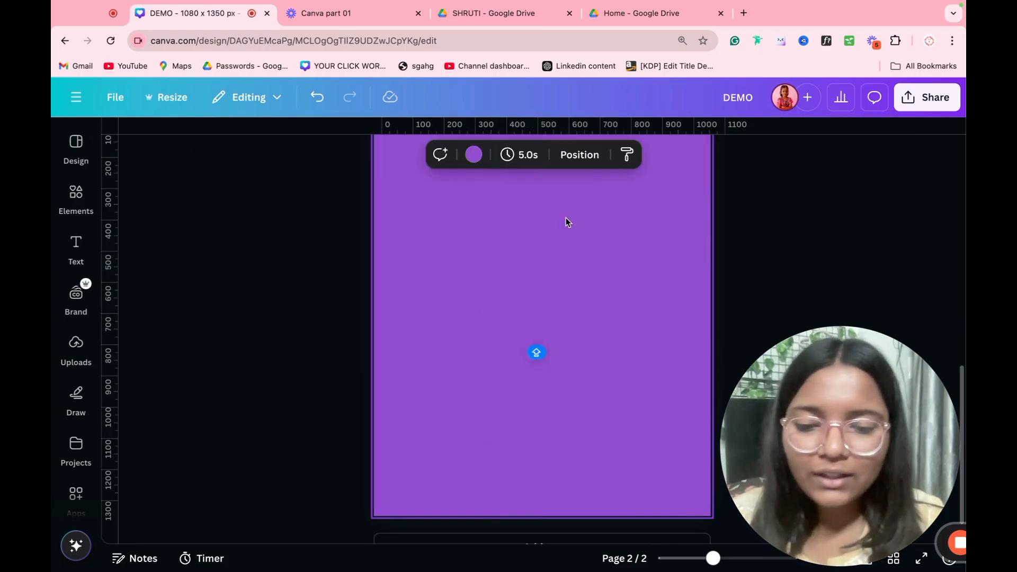
{"action": "key", "text": "t"}
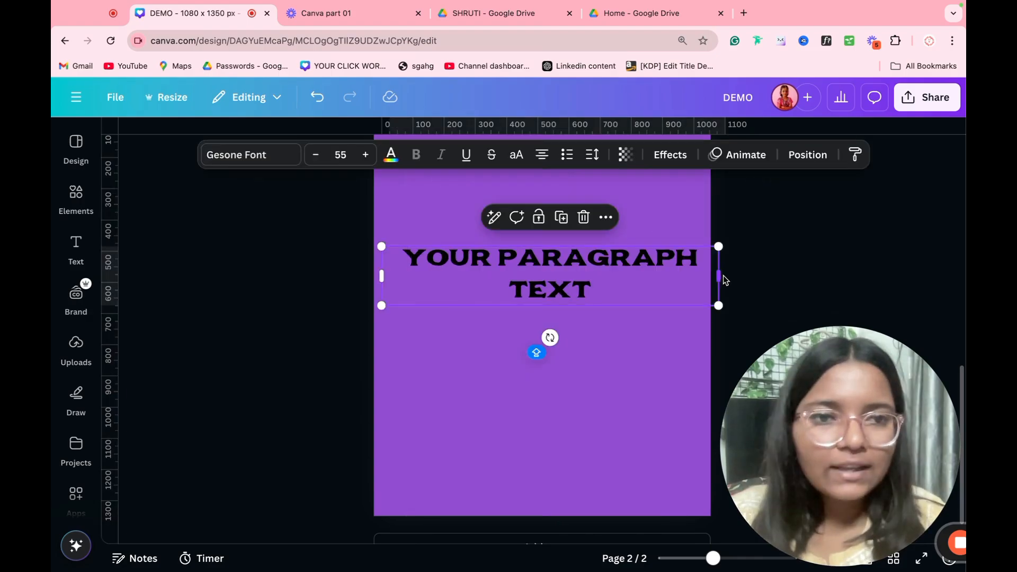
{"action": "left_click_drag", "start_coordinate": [722, 277], "coordinate": [601, 284]}
{"action": "left_click_drag", "start_coordinate": [523, 288], "coordinate": [568, 255]}
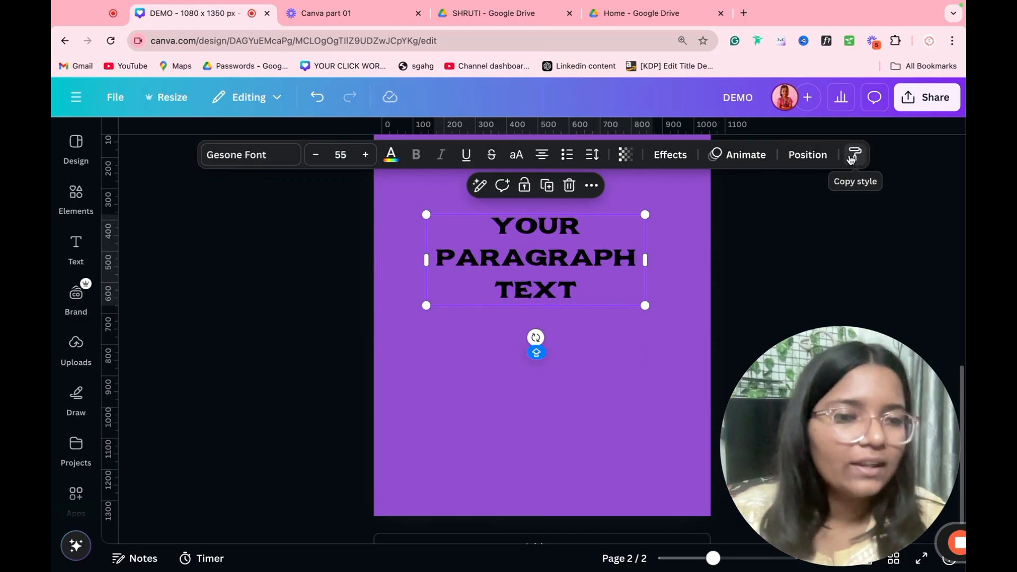
{"action": "key", "text": "super+d"}
Step: Move the duplicate heading below the original and make the upper heading white
{"action": "left_click_drag", "start_coordinate": [619, 259], "coordinate": [614, 363]}
{"action": "left_click", "coordinate": [607, 258]}
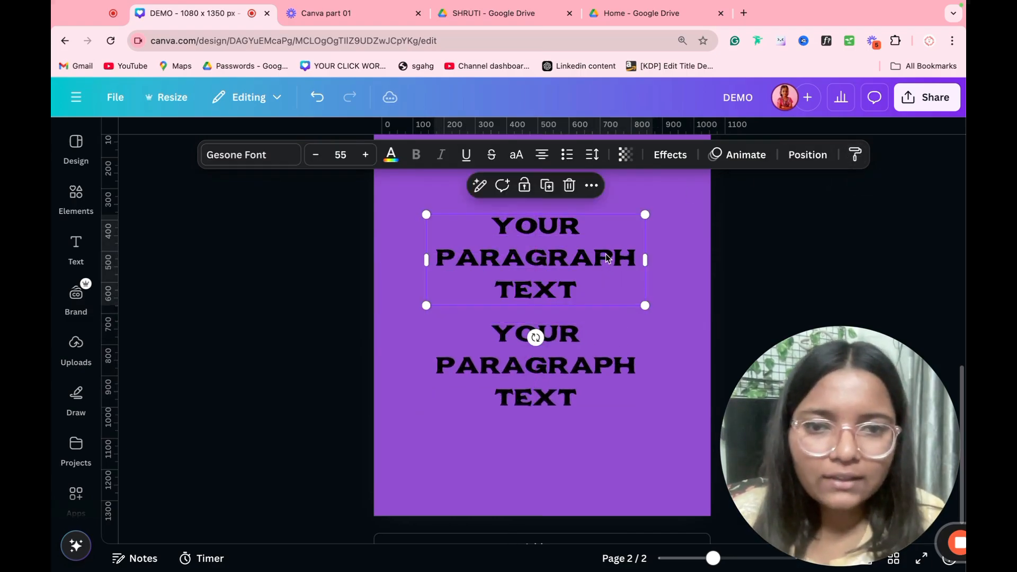
{"action": "left_click", "coordinate": [391, 155]}
{"action": "left_click", "coordinate": [241, 248]}
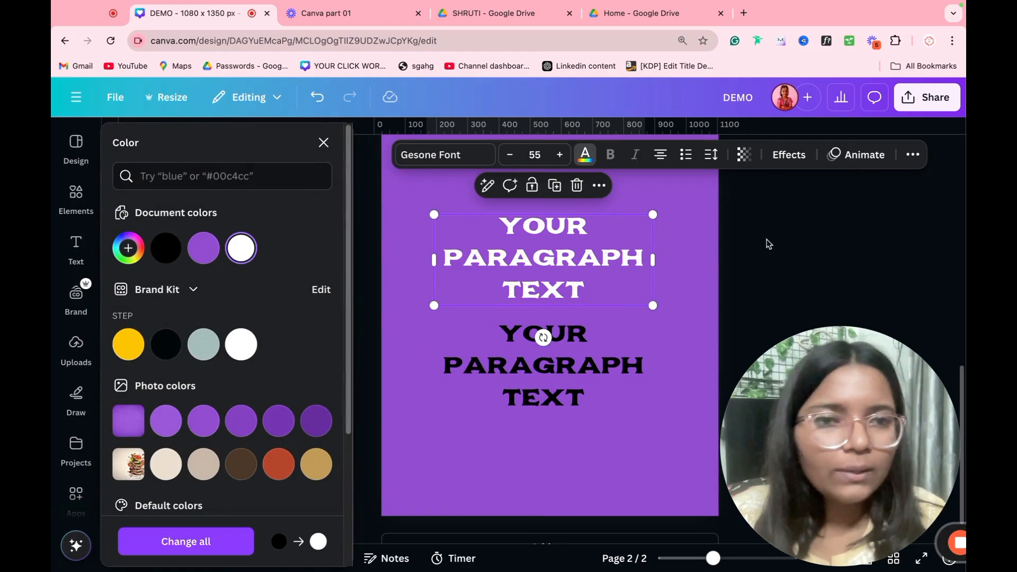
{"action": "left_click", "coordinate": [673, 257]}
{"action": "left_click", "coordinate": [526, 244]}
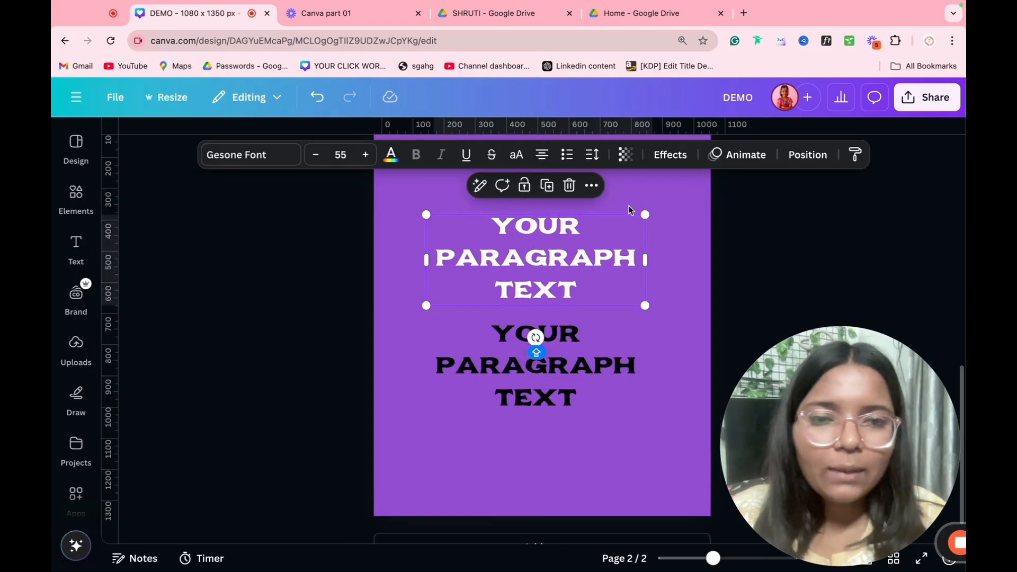
Step: Apply a Glitch effect to the upper heading with offset 100 and direction 154
{"action": "left_click", "coordinate": [668, 154]}
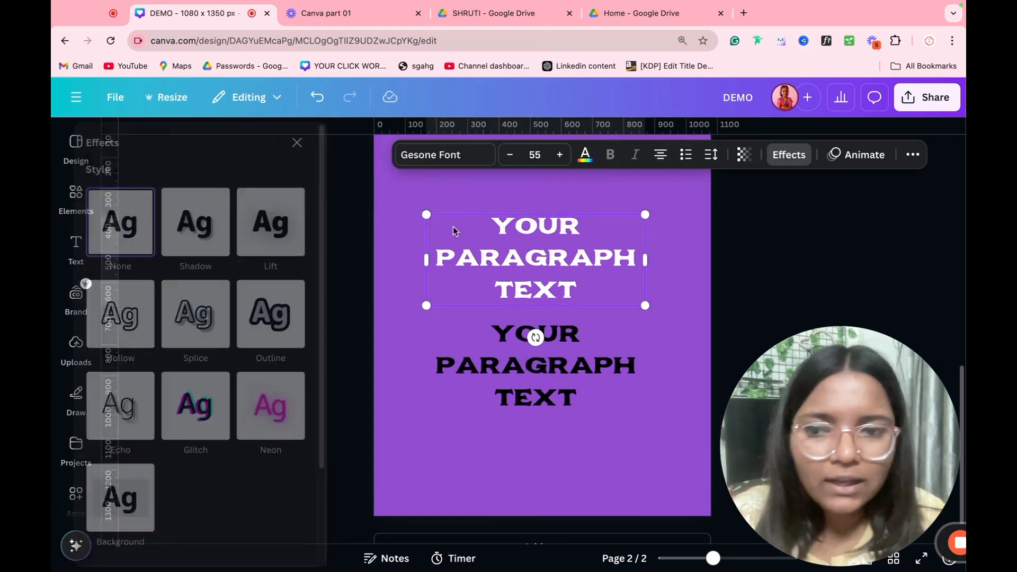
{"action": "left_click", "coordinate": [246, 389]}
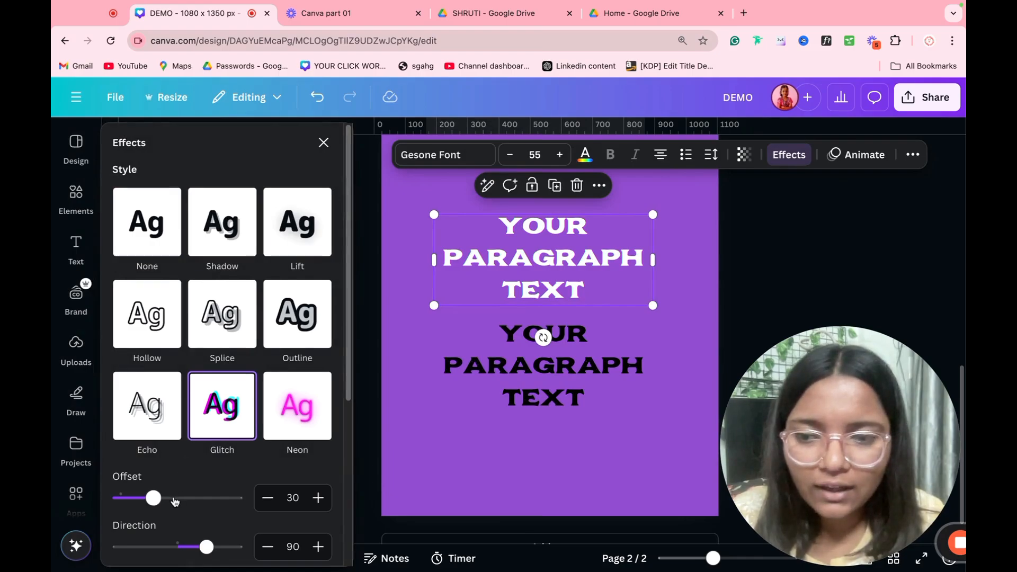
{"action": "left_click_drag", "start_coordinate": [175, 501], "coordinate": [236, 498]}
{"action": "left_click_drag", "start_coordinate": [206, 546], "coordinate": [228, 547]}
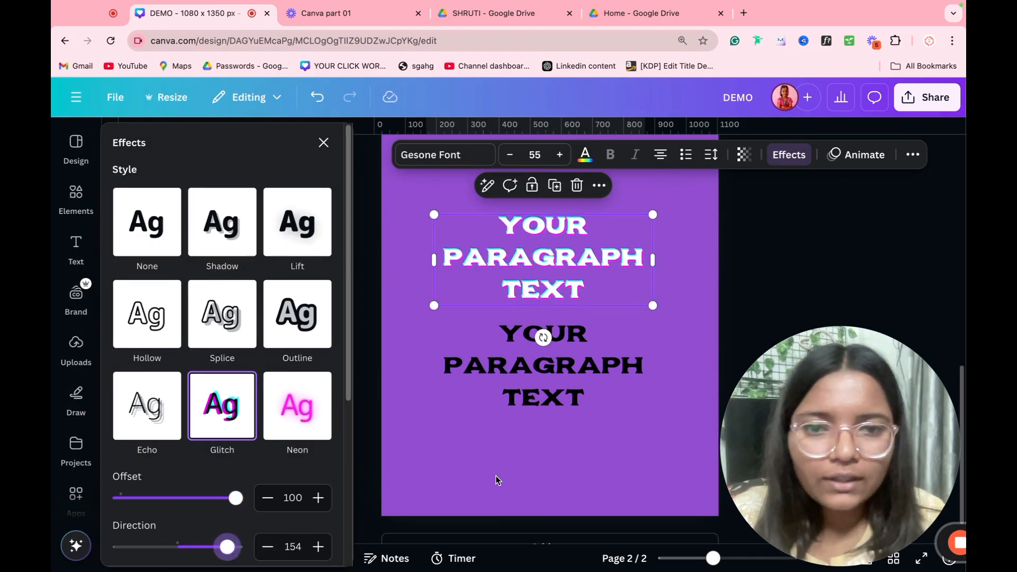
{"action": "left_click", "coordinate": [498, 480]}
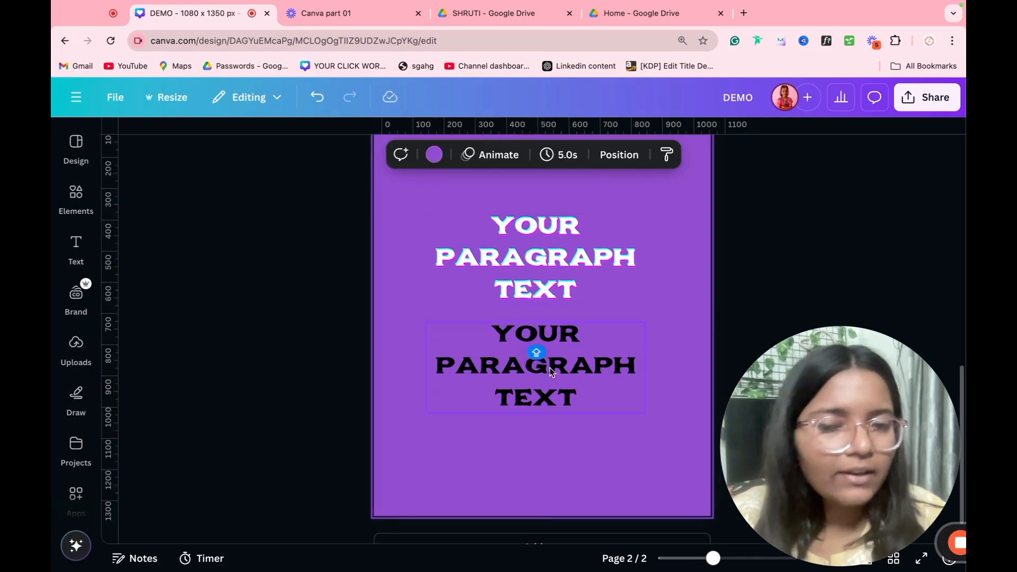
Step: Copy the upper heading's white Glitch style onto the lower heading
{"action": "left_click", "coordinate": [592, 304]}
{"action": "left_click", "coordinate": [592, 384]}
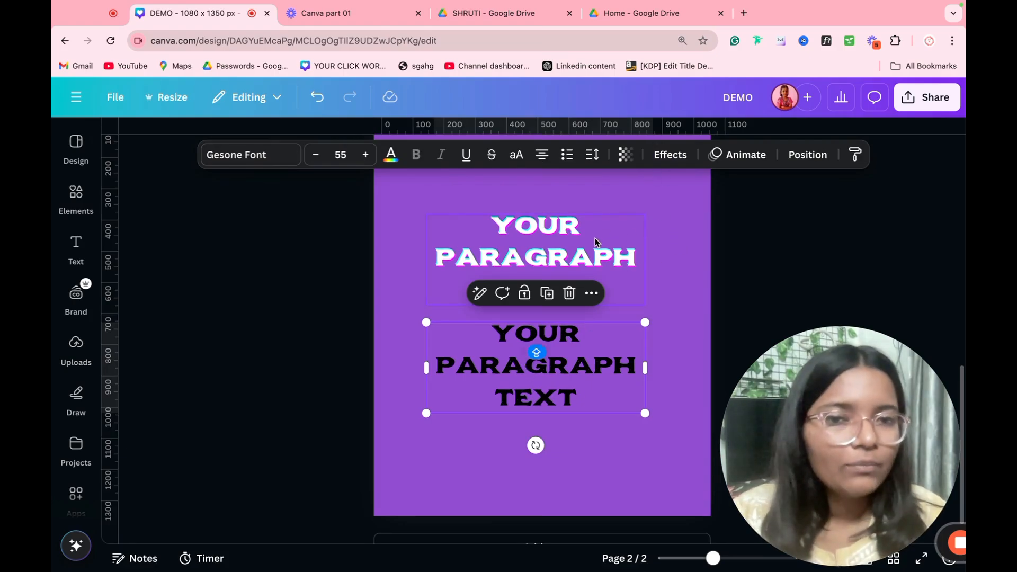
{"action": "left_click", "coordinate": [544, 226]}
{"action": "left_click", "coordinate": [855, 155]}
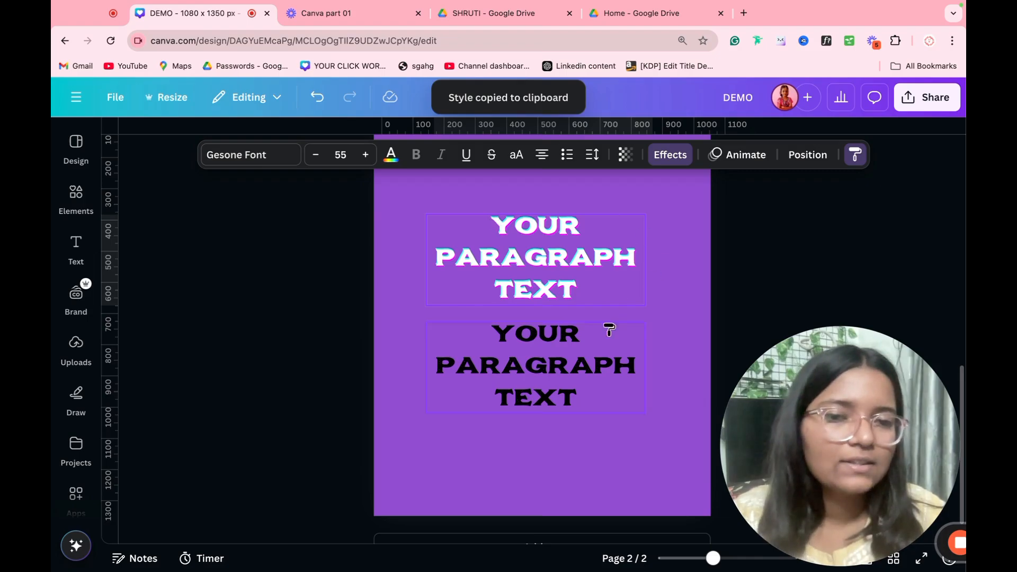
{"action": "left_click", "coordinate": [551, 364]}
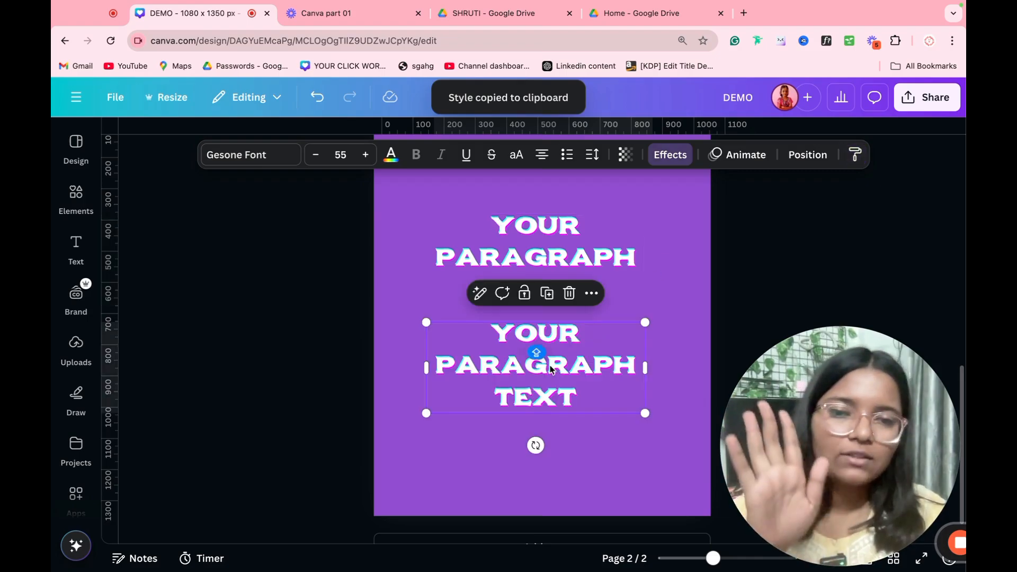
{"action": "left_click", "coordinate": [720, 284]}
Step: Scroll through the design and open the Brand kit assets
{"action": "scroll", "coordinate": [714, 244], "scroll_direction": "down", "scroll_amount": 5}
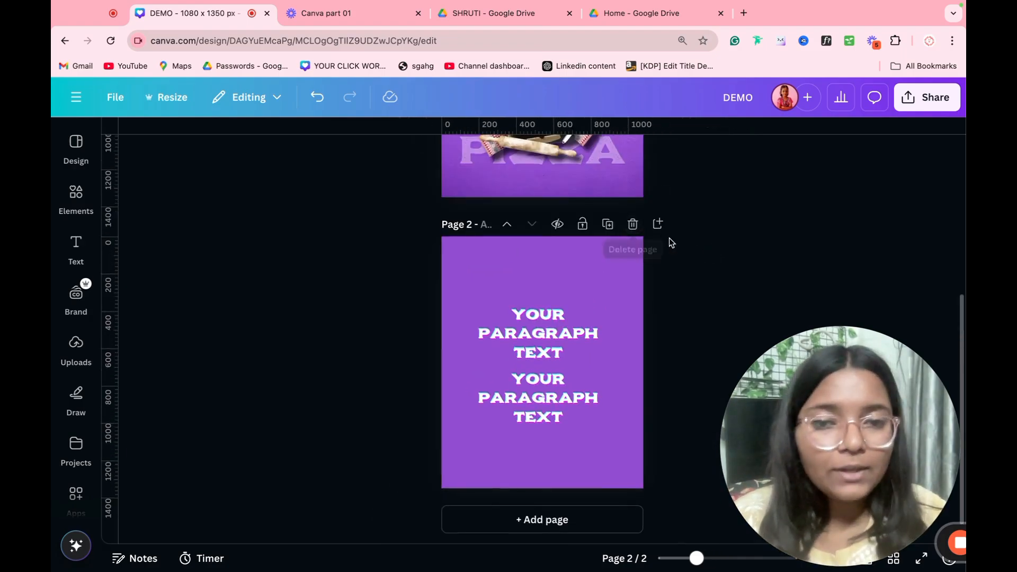
{"action": "scroll", "coordinate": [672, 238], "scroll_direction": "down", "scroll_amount": 3}
{"action": "scroll", "coordinate": [672, 243], "scroll_direction": "up", "scroll_amount": 5}
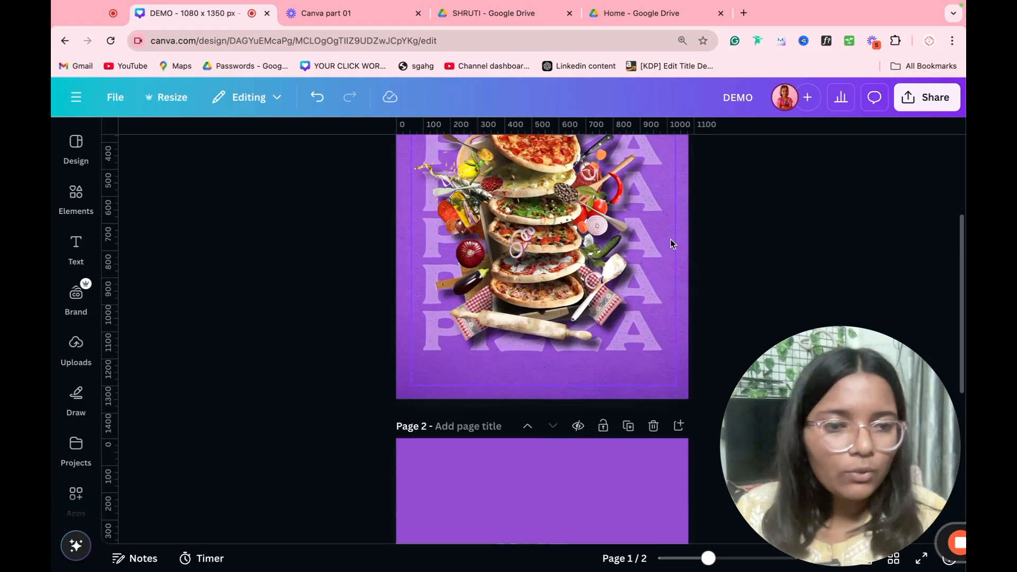
{"action": "scroll", "coordinate": [663, 259], "scroll_direction": "up", "scroll_amount": 3}
{"action": "scroll", "coordinate": [663, 259], "scroll_direction": "down", "scroll_amount": 4}
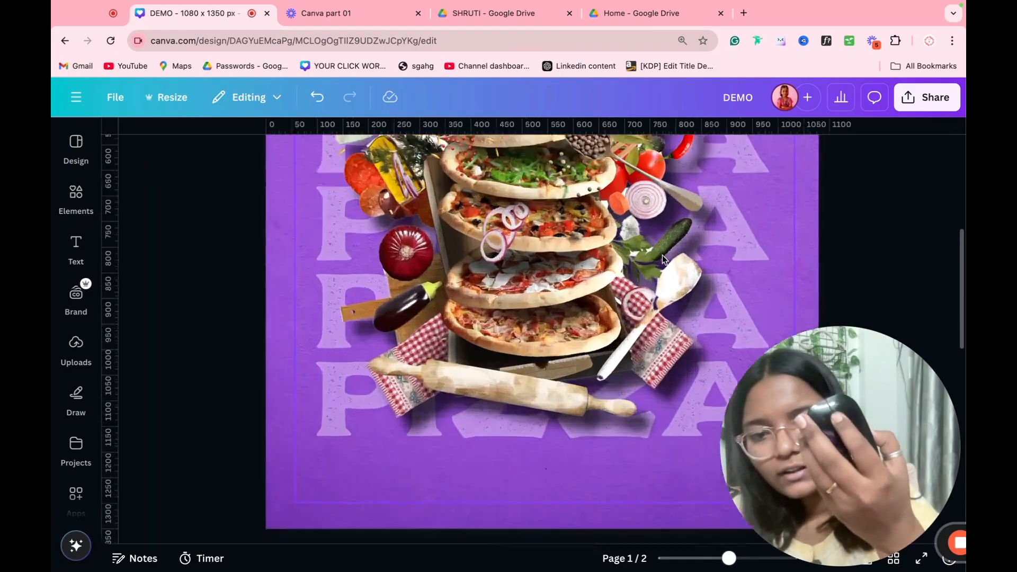
{"action": "scroll", "coordinate": [640, 255], "scroll_direction": "down", "scroll_amount": 3}
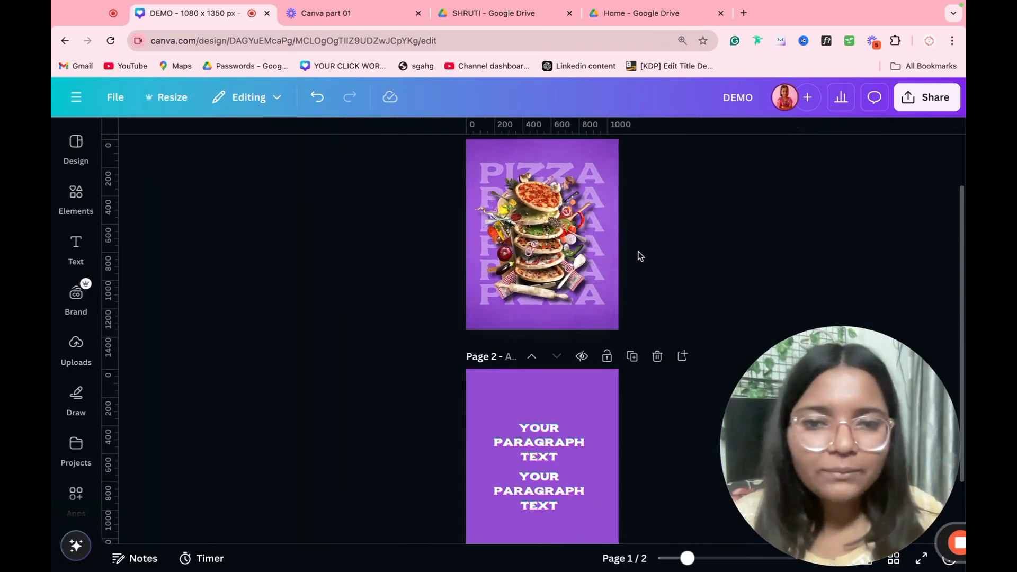
{"action": "scroll", "coordinate": [424, 265], "scroll_direction": "down", "scroll_amount": 2}
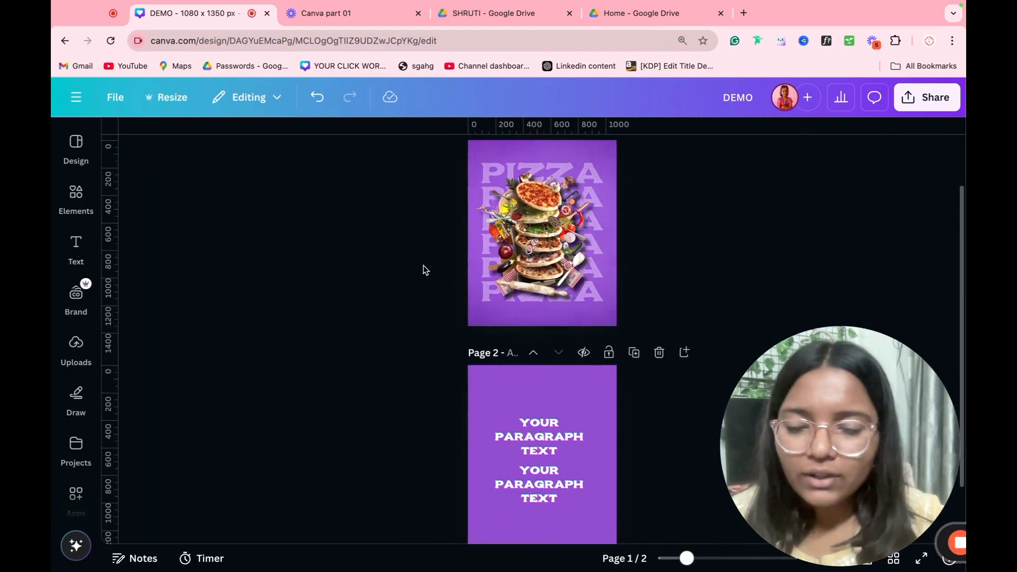
{"action": "scroll", "coordinate": [414, 254], "scroll_direction": "up", "scroll_amount": 2}
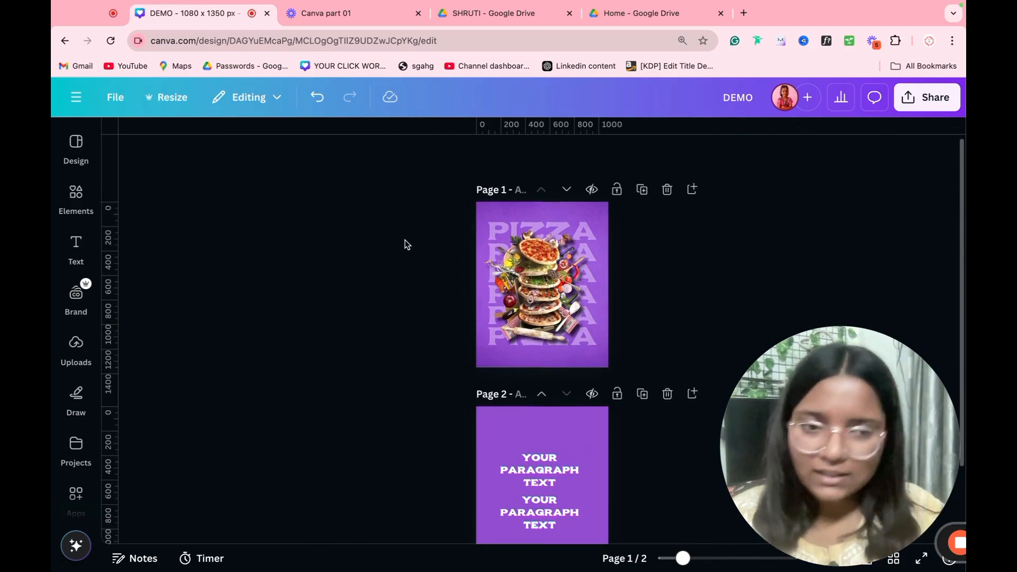
{"action": "left_click", "coordinate": [76, 294]}
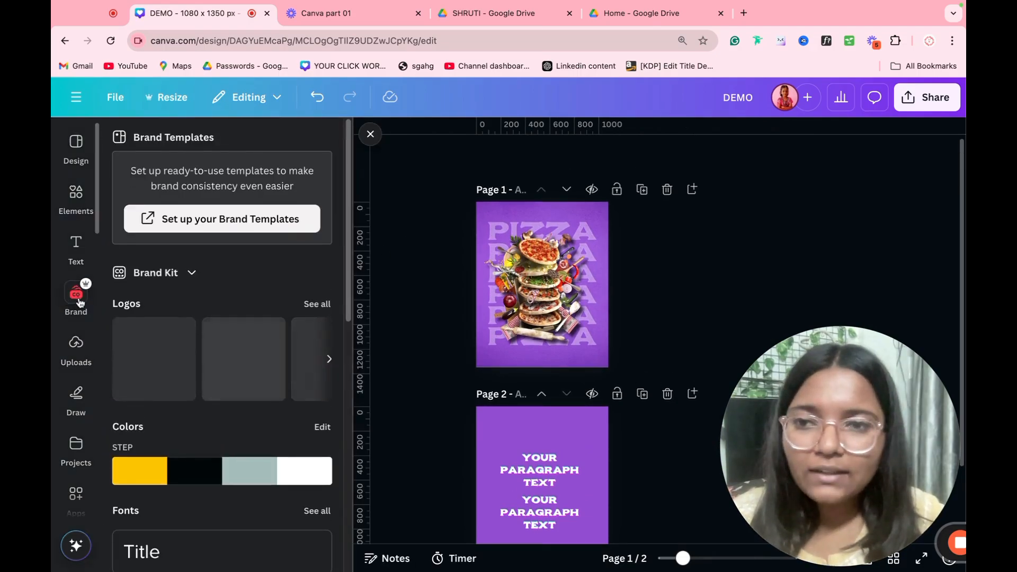
Step: Delete page 2 with its stacked text copies
{"action": "scroll", "coordinate": [222, 297], "scroll_direction": "down", "scroll_amount": 3}
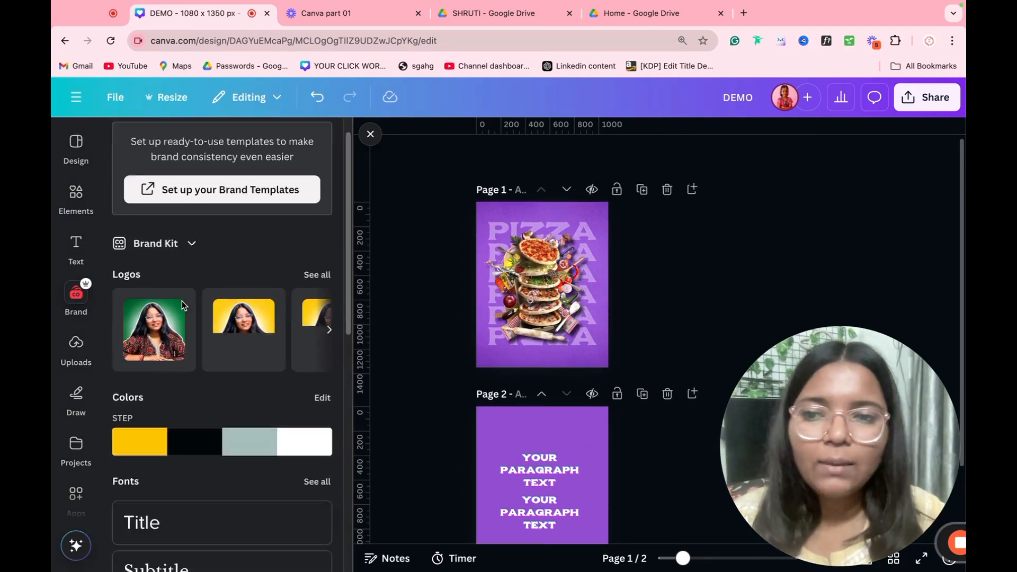
{"action": "scroll", "coordinate": [191, 283], "scroll_direction": "down", "scroll_amount": 10}
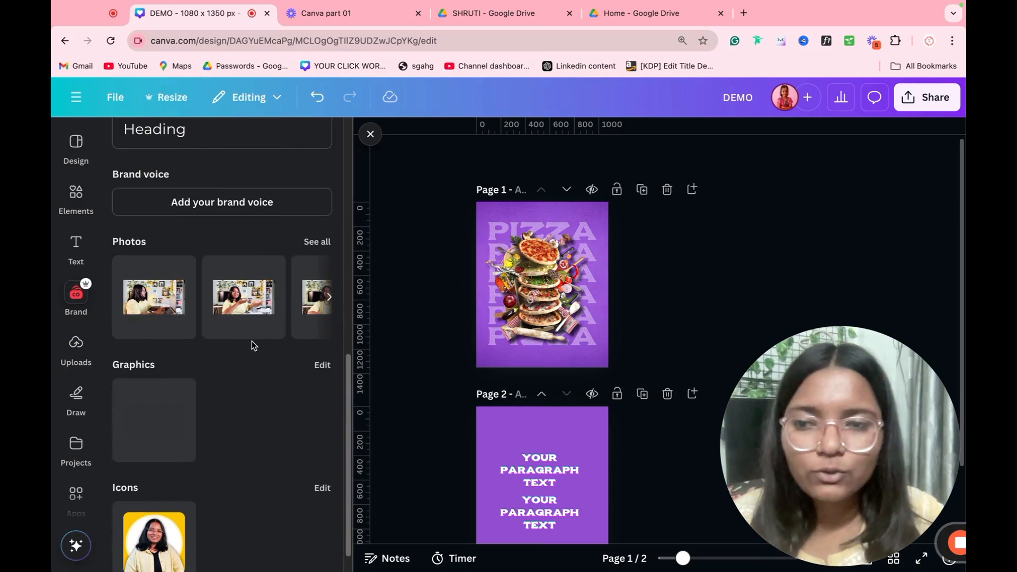
{"action": "scroll", "coordinate": [421, 350], "scroll_direction": "down", "scroll_amount": 4}
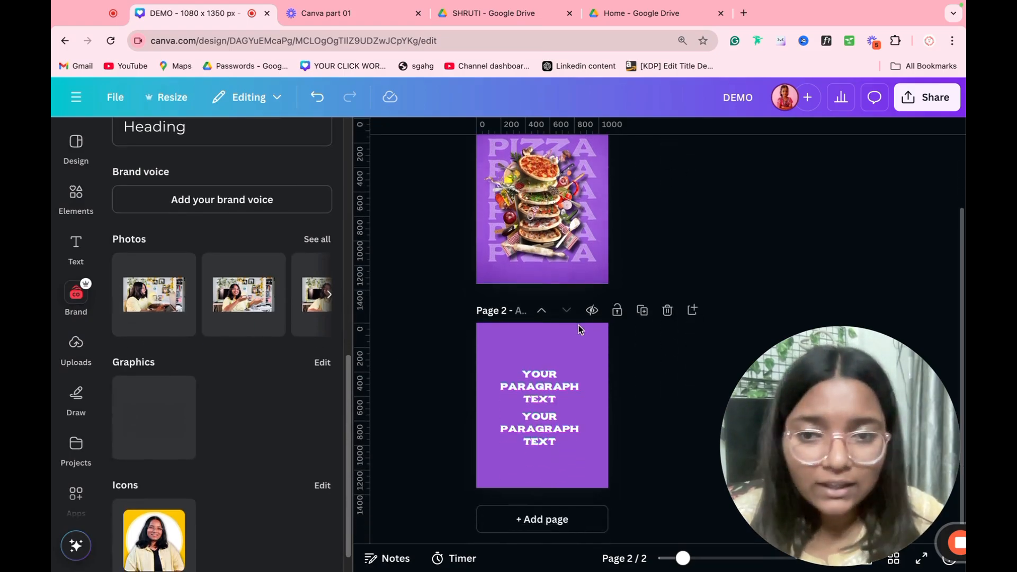
{"action": "left_click", "coordinate": [666, 310]}
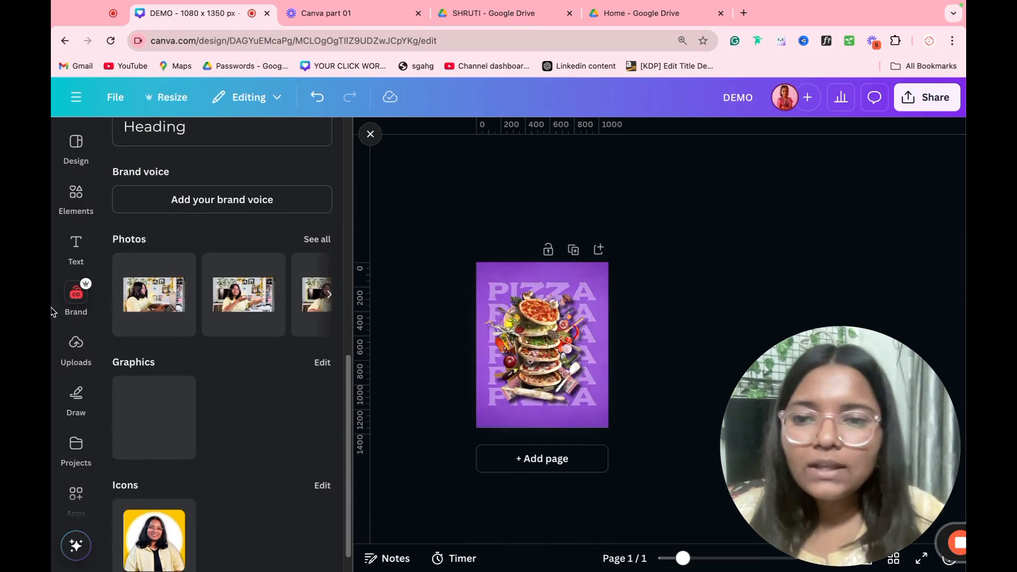
{"action": "scroll", "coordinate": [227, 421], "scroll_direction": "down", "scroll_amount": 1}
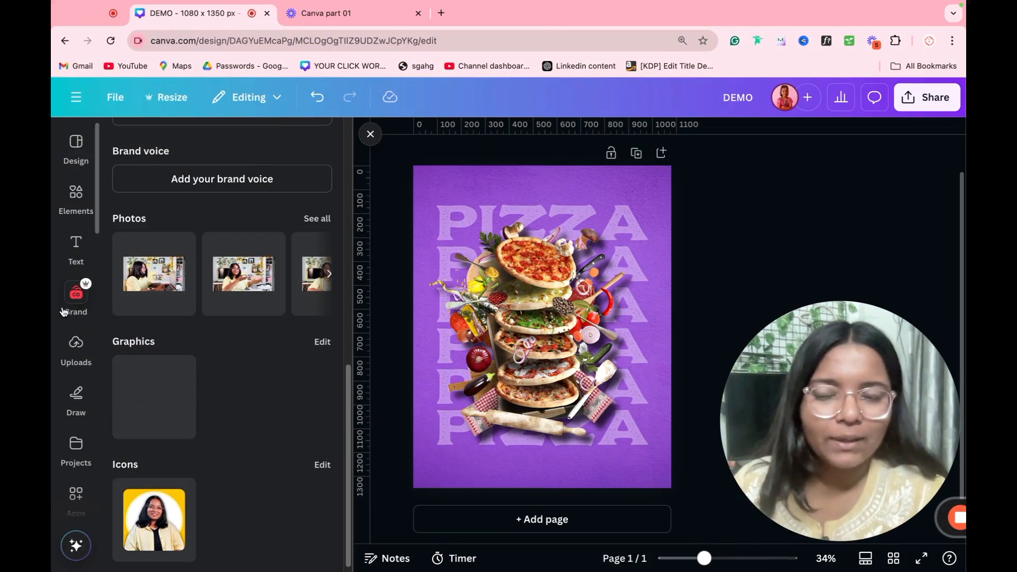
Step: Upload the Pizza JOLO logo file from the Downloads folder into Uploads
{"action": "left_click", "coordinate": [74, 344]}
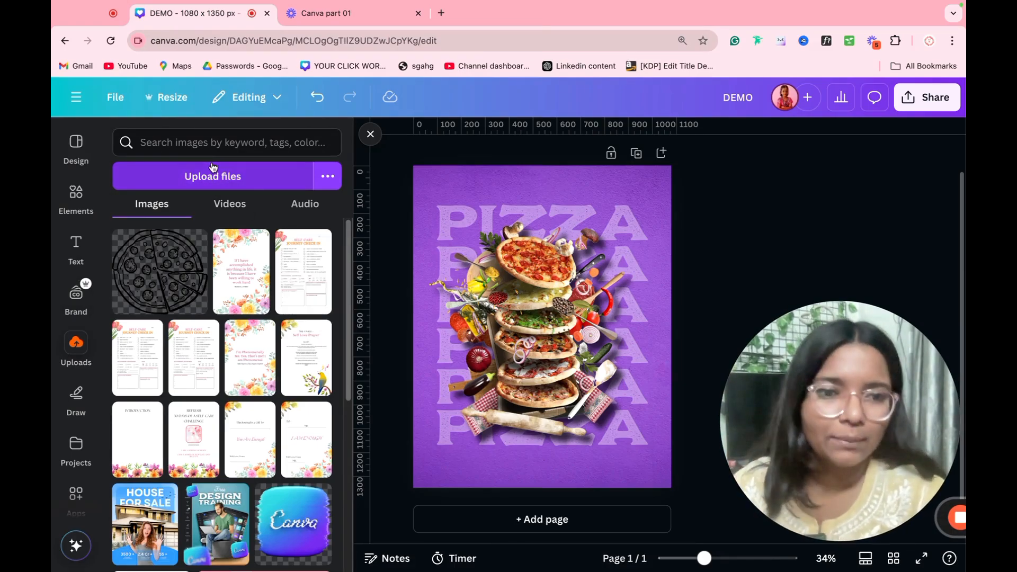
{"action": "left_click", "coordinate": [206, 183]}
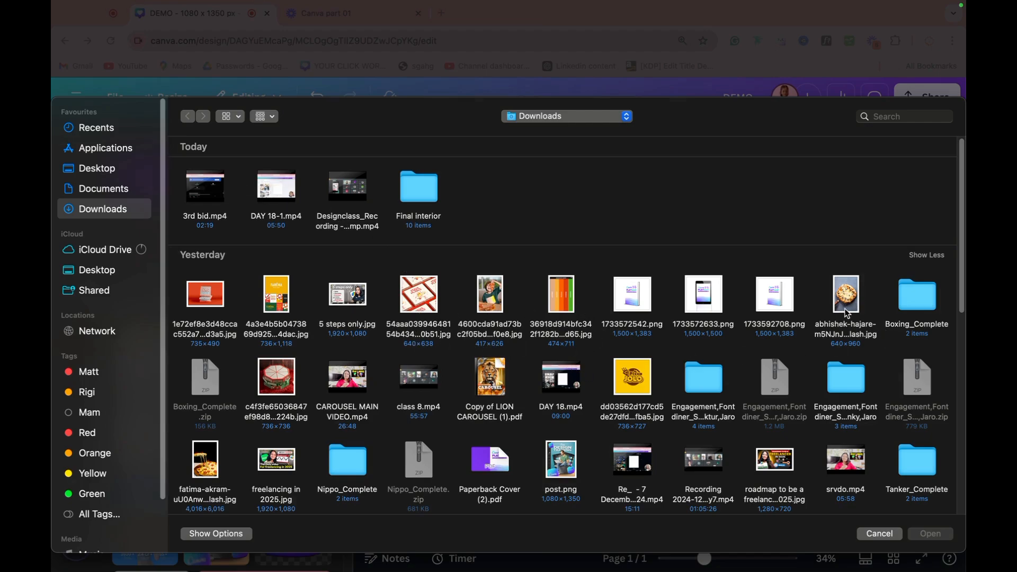
{"action": "double_click", "coordinate": [655, 386]}
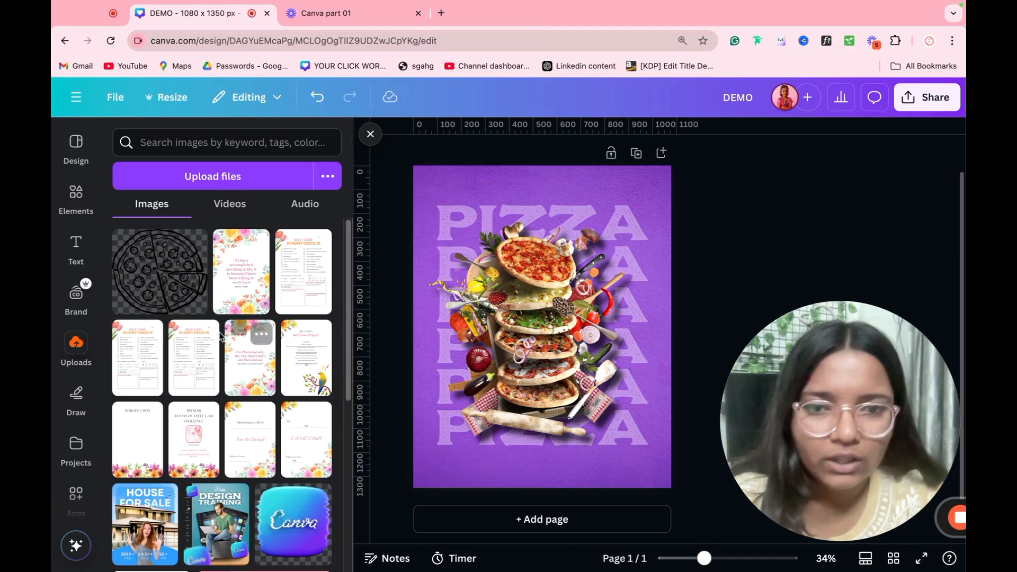
Step: Add the Pizza JOLO logo, shrink it, and nudge the pizza and PIZZA text group down
{"action": "left_click", "coordinate": [144, 266]}
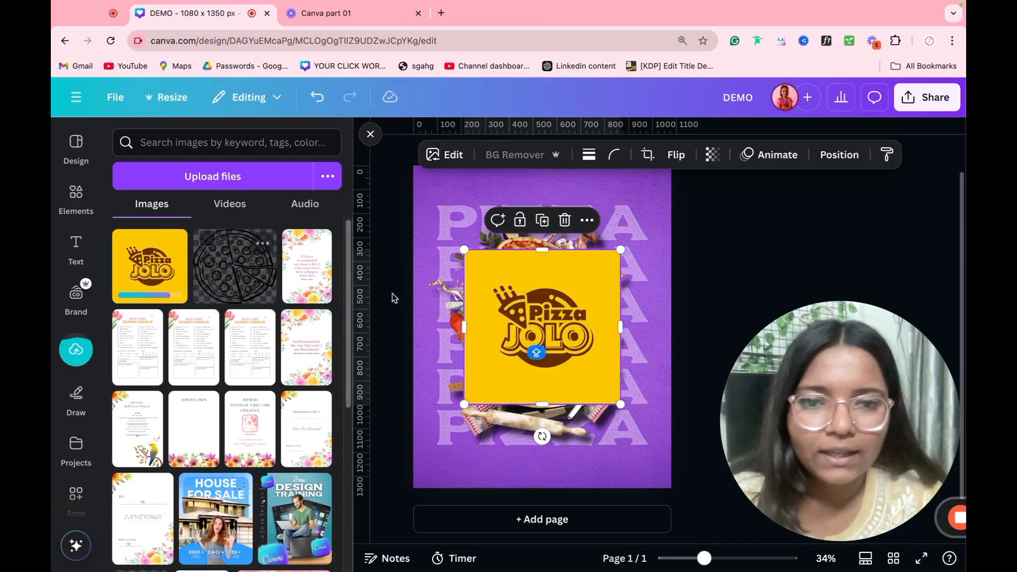
{"action": "left_click_drag", "start_coordinate": [621, 253], "coordinate": [540, 196]}
{"action": "left_click_drag", "start_coordinate": [698, 221], "coordinate": [459, 456]}
{"action": "mouse_move", "coordinate": [540, 362]}
{"action": "left_mouse_down"}
{"action": "mouse_move", "coordinate": [543, 377]}
{"action": "mouse_move", "coordinate": [539, 356]}
{"action": "left_mouse_up"}
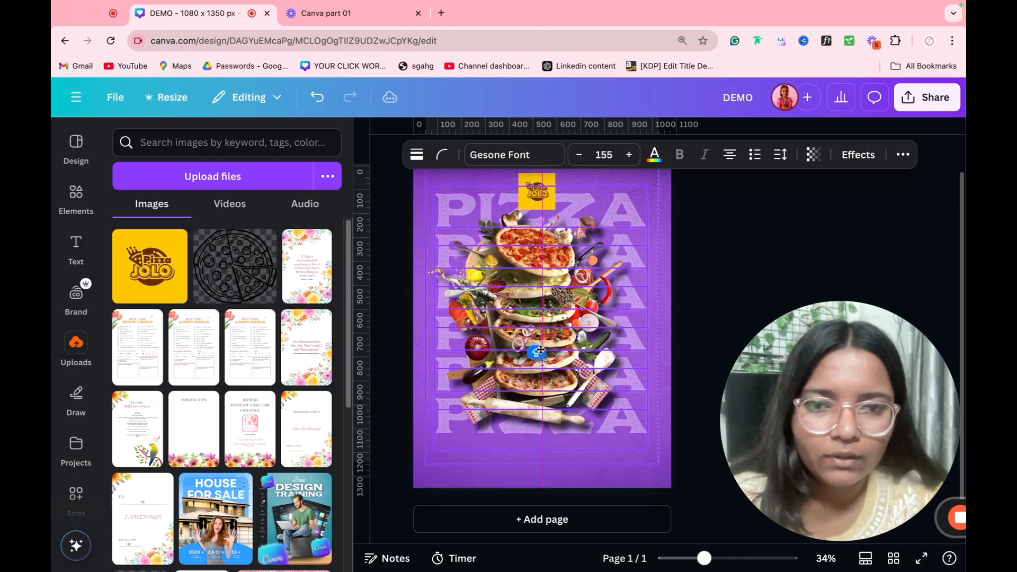
{"action": "left_click", "coordinate": [688, 285]}
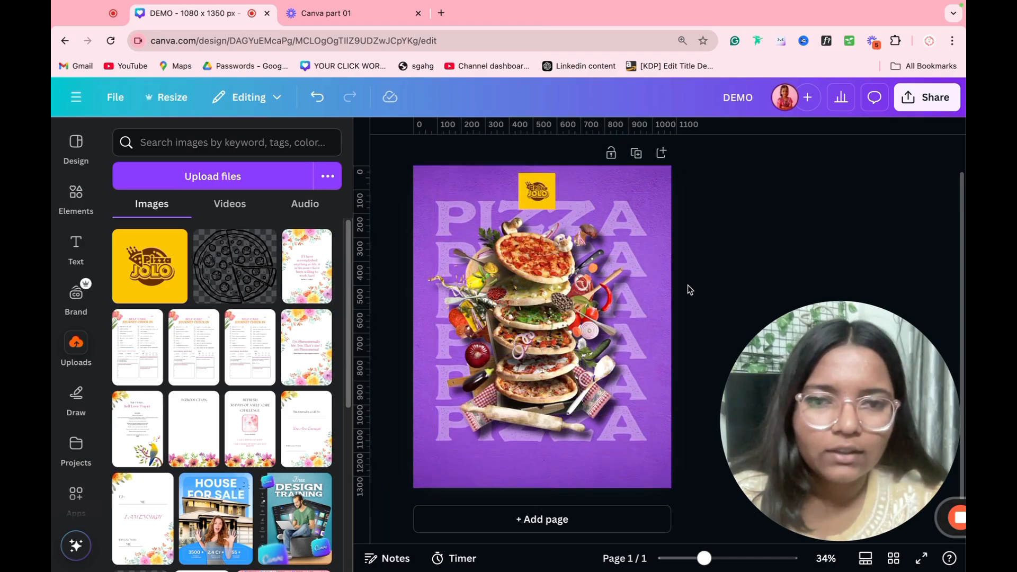
Step: Shrink the logo into a small badge at the top centre and close the Uploads panel
{"action": "left_click", "coordinate": [536, 206]}
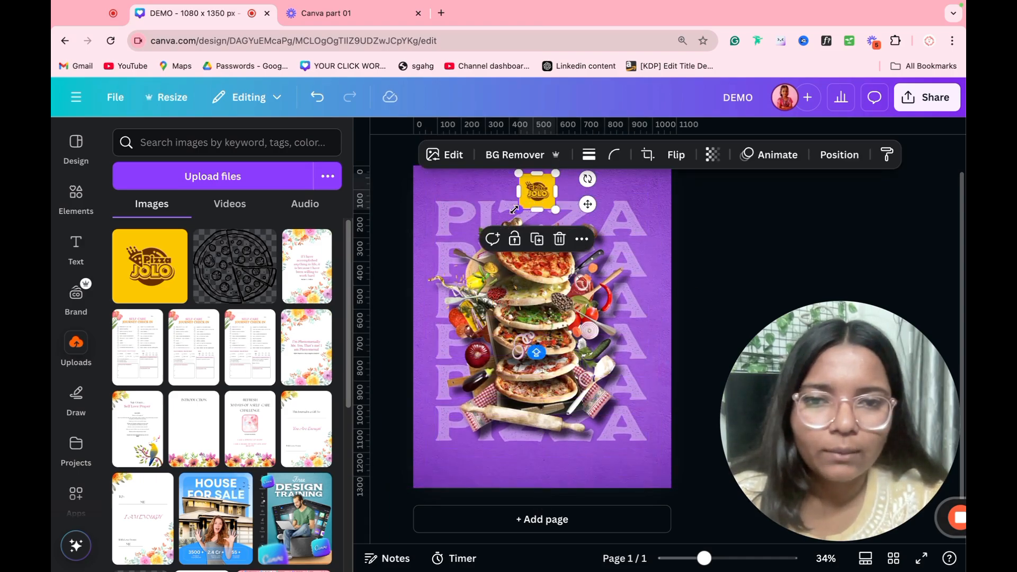
{"action": "left_click_drag", "start_coordinate": [514, 210], "coordinate": [542, 184]}
{"action": "left_click", "coordinate": [722, 188]}
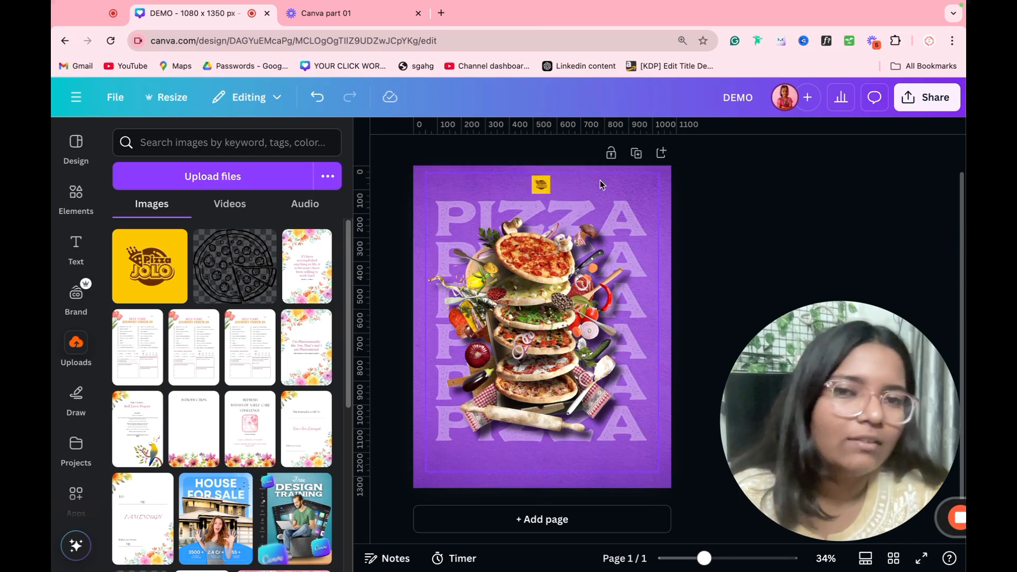
{"action": "left_click", "coordinate": [548, 191]}
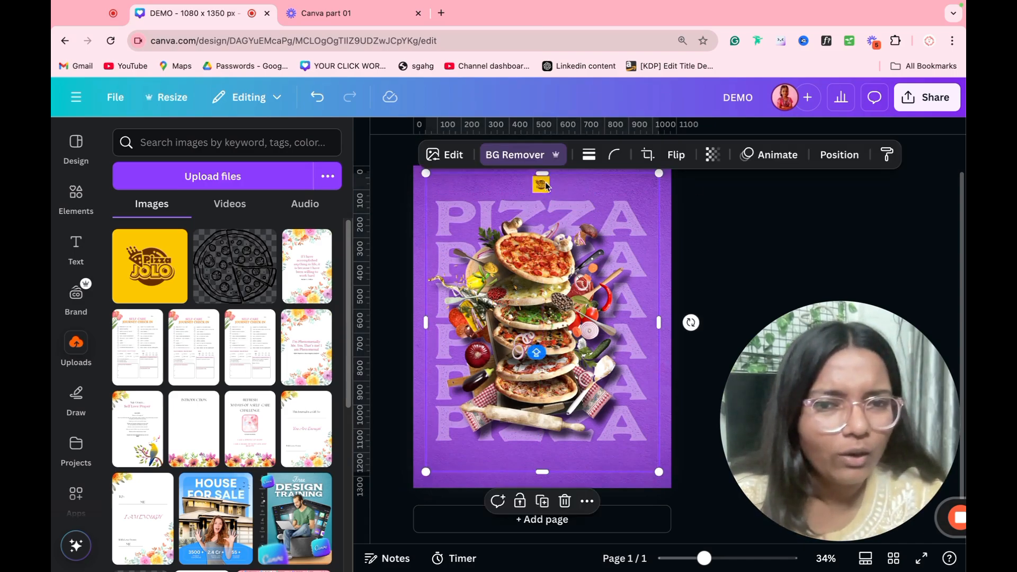
{"action": "left_click", "coordinate": [542, 185]}
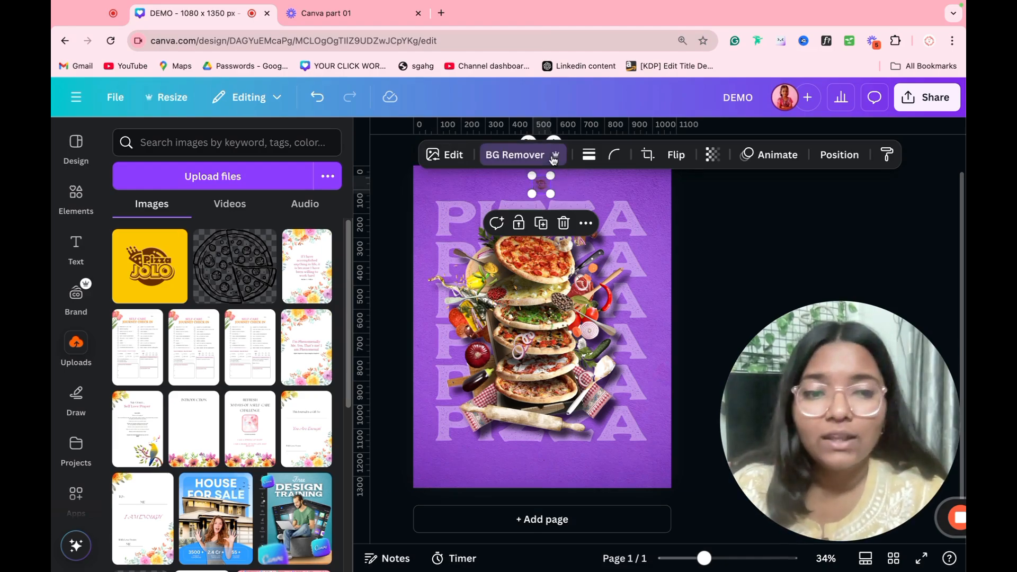
{"action": "left_click", "coordinate": [371, 134]}
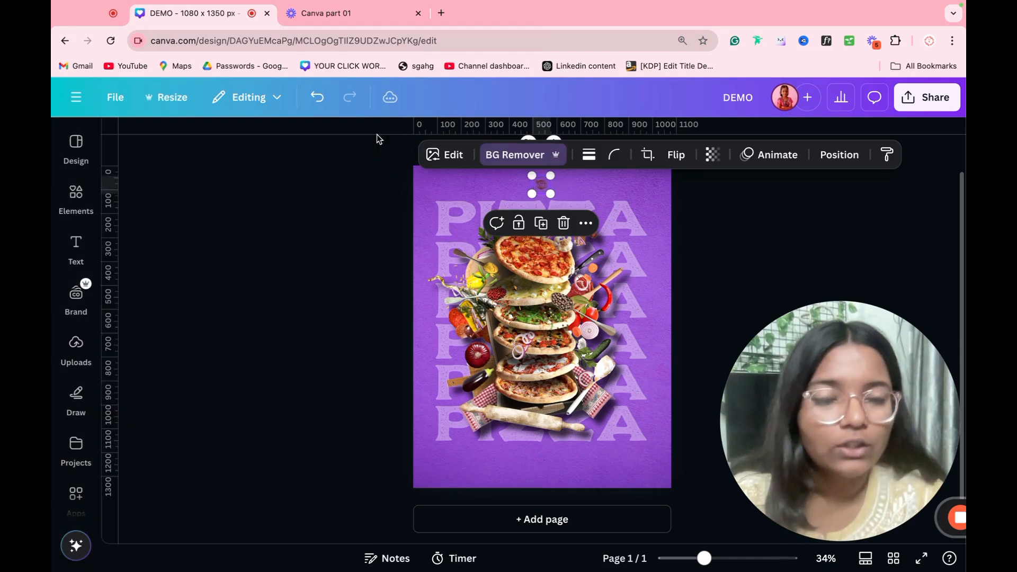
Step: Set the logo's temperature to 73, shift its tint, and raise brightness to 100
{"action": "scroll", "coordinate": [690, 238], "scroll_direction": "down", "scroll_amount": 2}
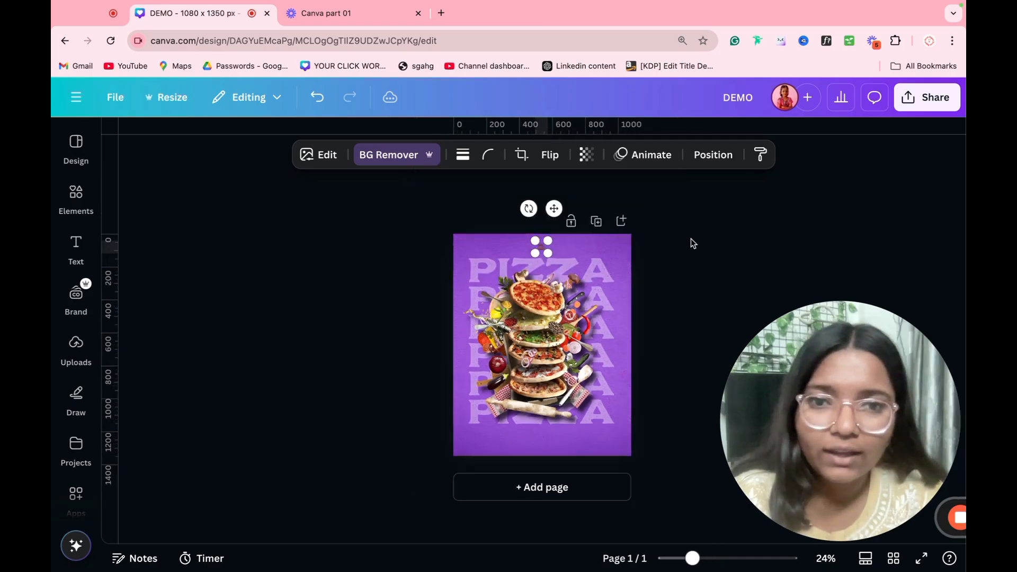
{"action": "scroll", "coordinate": [691, 239], "scroll_direction": "up", "scroll_amount": 6}
{"action": "scroll", "coordinate": [561, 253], "scroll_direction": "up", "scroll_amount": 2}
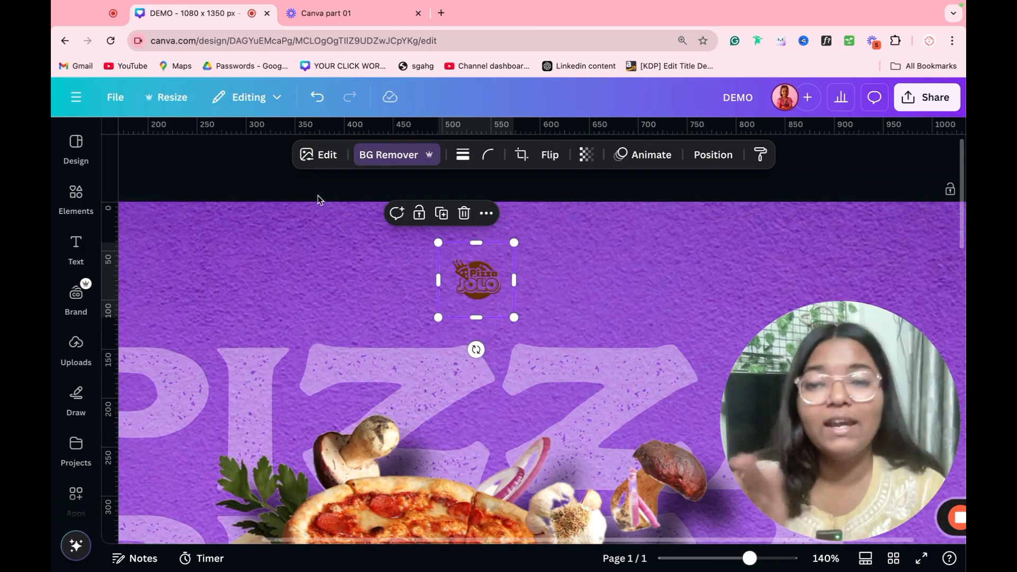
{"action": "left_click", "coordinate": [314, 155]}
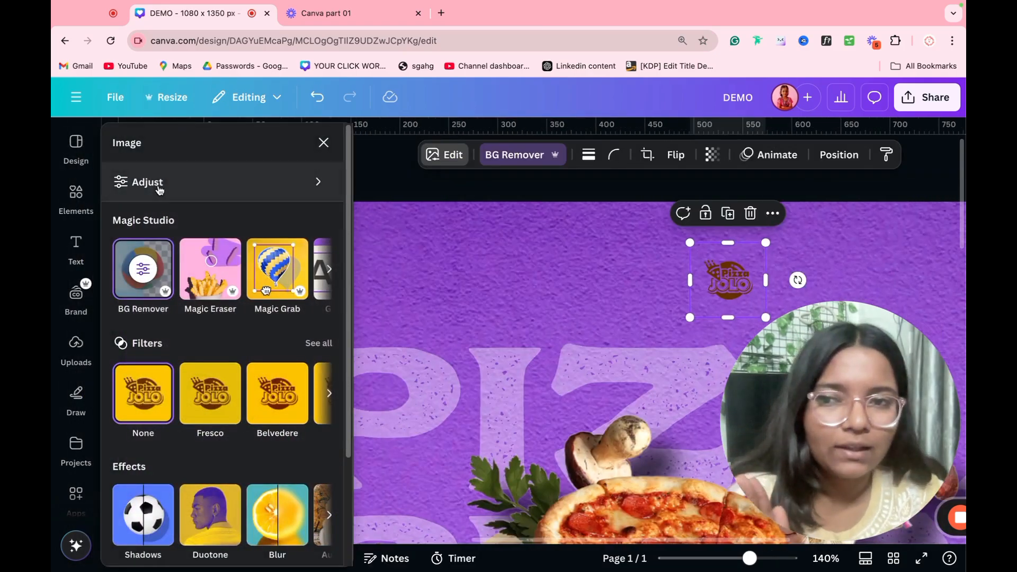
{"action": "left_click", "coordinate": [158, 186]}
{"action": "left_click_drag", "start_coordinate": [203, 329], "coordinate": [259, 339]}
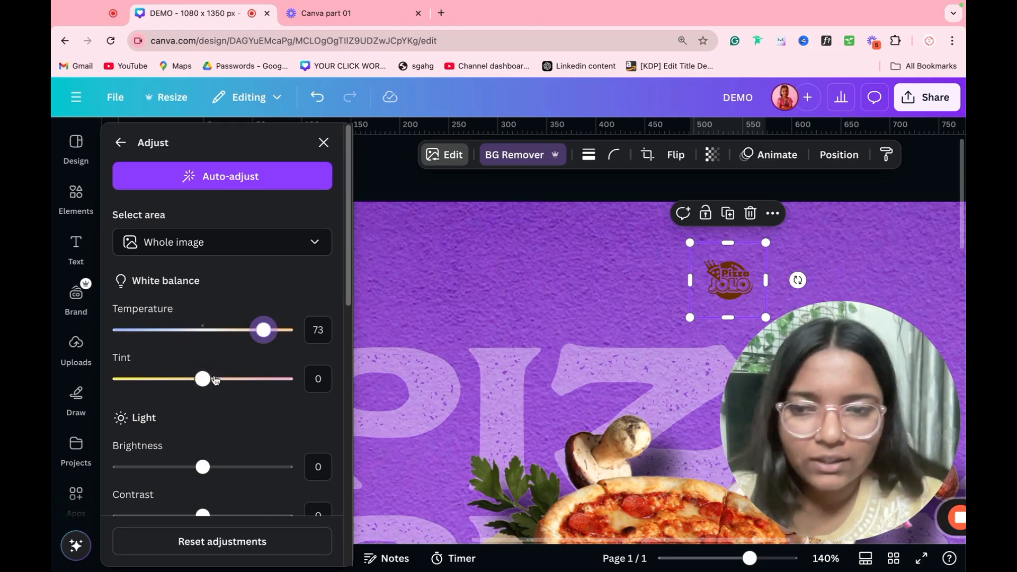
{"action": "left_click_drag", "start_coordinate": [201, 378], "coordinate": [325, 340]}
{"action": "left_click_drag", "start_coordinate": [213, 473], "coordinate": [364, 462]}
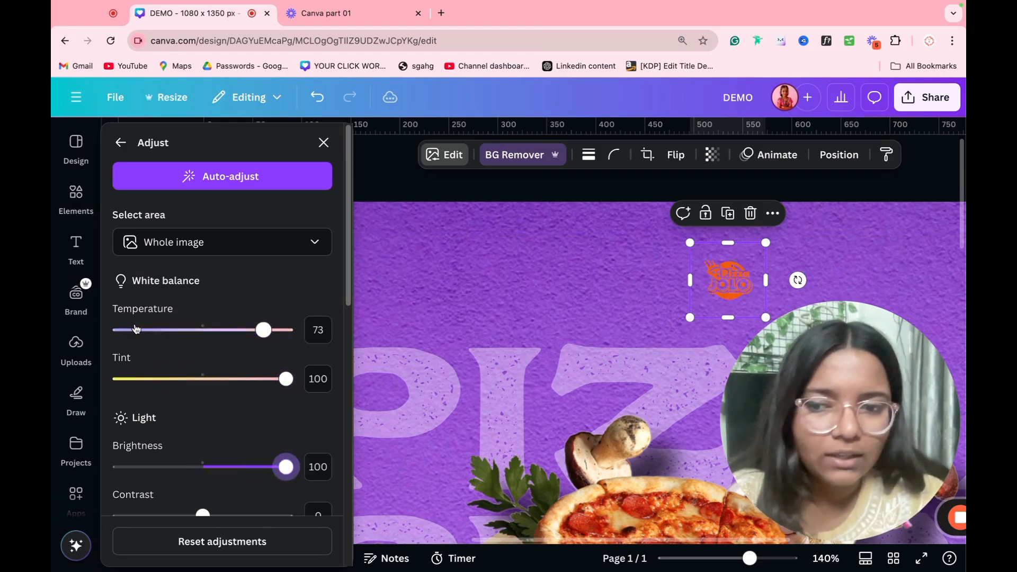
Step: Drop the logo's contrast, highlights, vibrance and saturation to -100, sharpness to minimum and clarity to -11
{"action": "scroll", "coordinate": [197, 331], "scroll_direction": "down", "scroll_amount": 2}
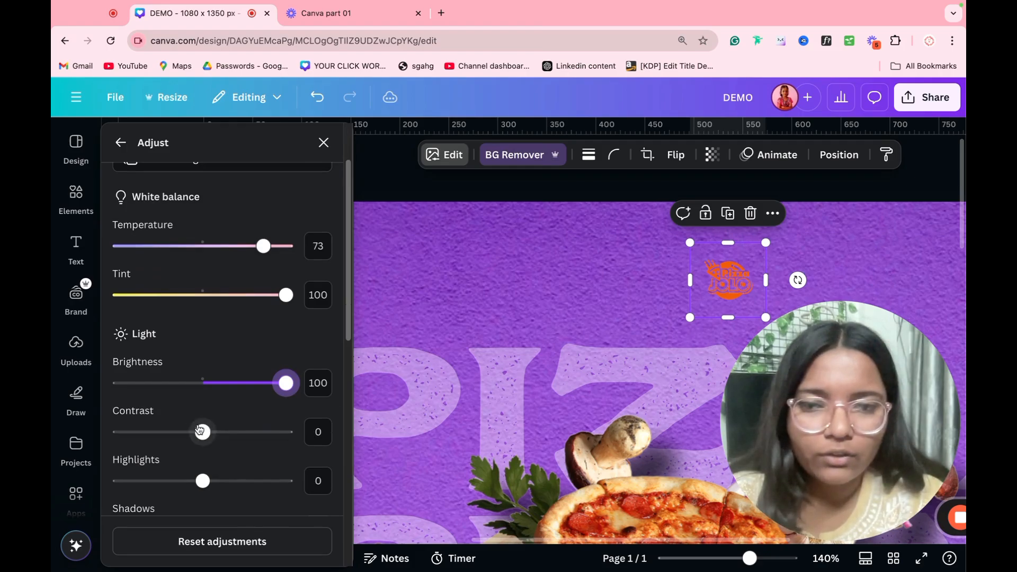
{"action": "left_click_drag", "start_coordinate": [202, 432], "coordinate": [100, 459]}
{"action": "left_click_drag", "start_coordinate": [203, 481], "coordinate": [64, 491]}
{"action": "scroll", "coordinate": [170, 444], "scroll_direction": "down", "scroll_amount": 5}
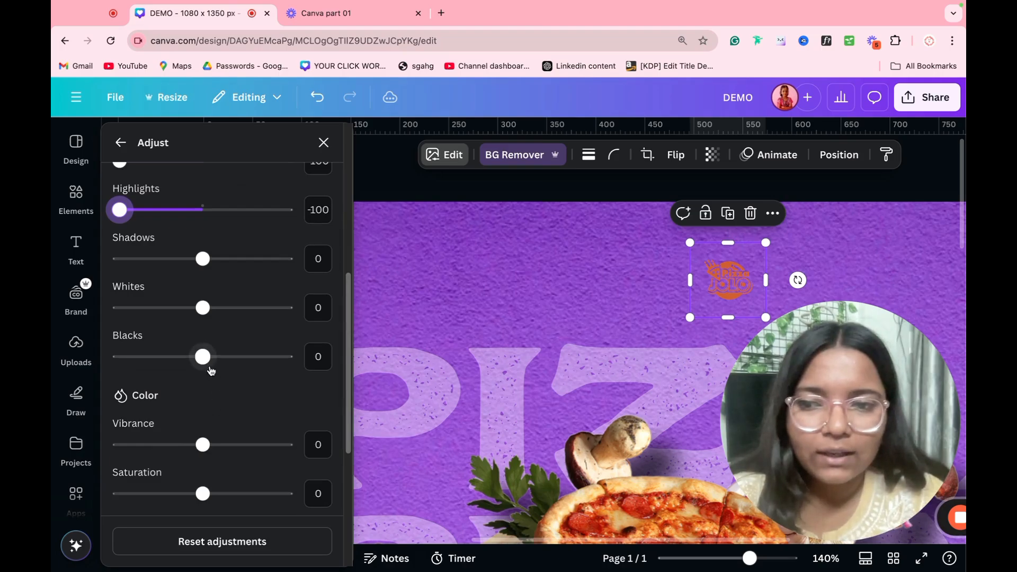
{"action": "left_click_drag", "start_coordinate": [203, 356], "coordinate": [86, 367]}
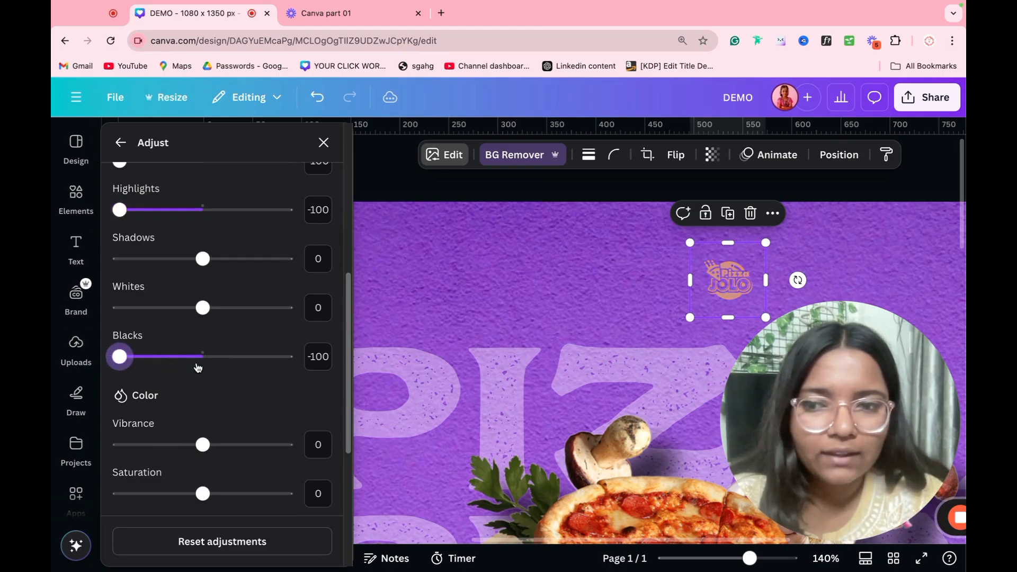
{"action": "left_click_drag", "start_coordinate": [202, 444], "coordinate": [54, 455]}
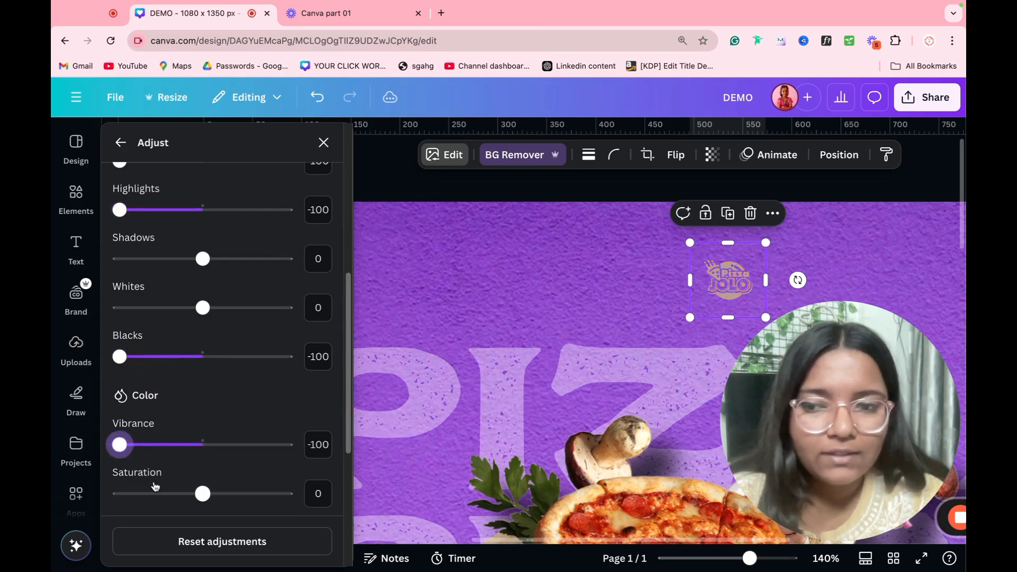
{"action": "left_click_drag", "start_coordinate": [202, 493], "coordinate": [53, 506]}
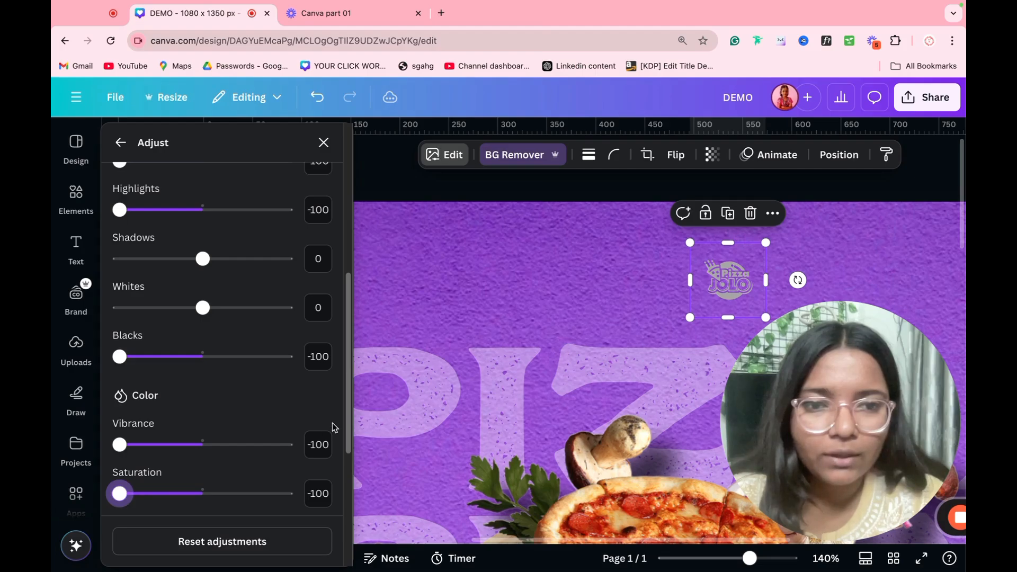
{"action": "scroll", "coordinate": [335, 427], "scroll_direction": "down", "scroll_amount": 5}
{"action": "left_click_drag", "start_coordinate": [202, 394], "coordinate": [117, 397]}
{"action": "mouse_move", "coordinate": [203, 443]}
{"action": "left_mouse_down"}
{"action": "mouse_move", "coordinate": [284, 444]}
{"action": "mouse_move", "coordinate": [193, 444]}
{"action": "left_mouse_up"}
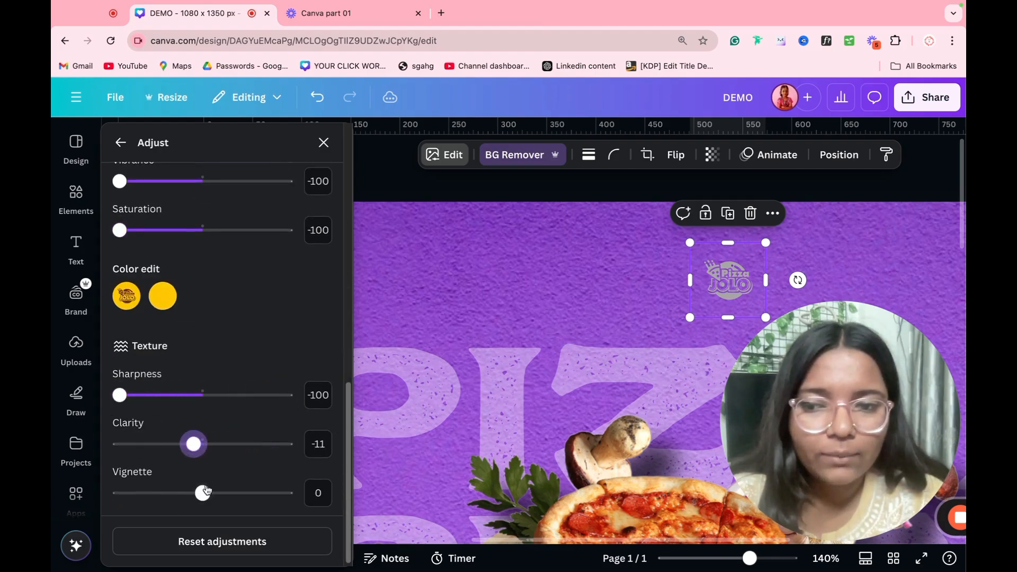
Step: Brighten the logo's yellow colour to 100 and shift its hue
{"action": "left_click", "coordinate": [163, 298]}
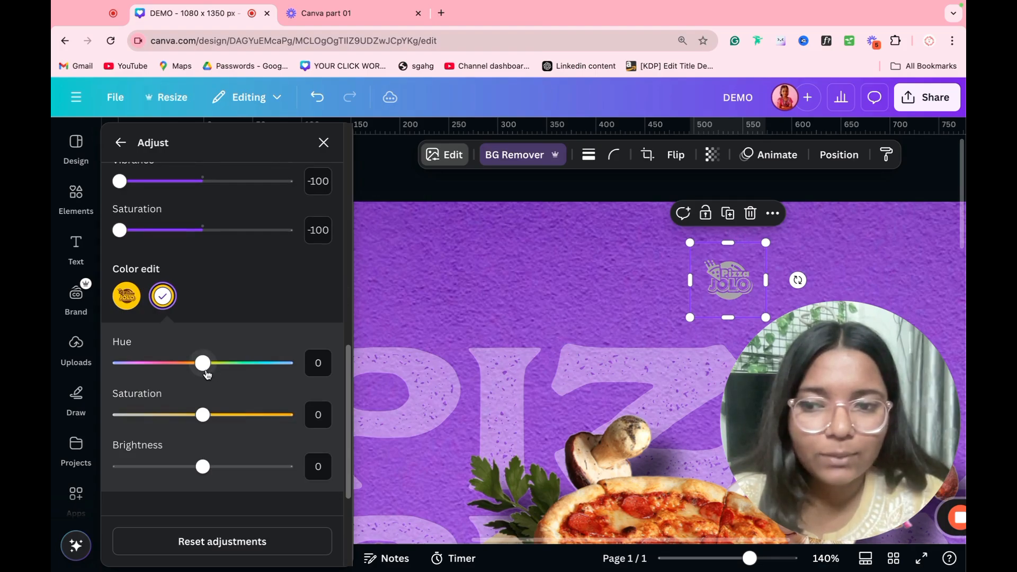
{"action": "left_click_drag", "start_coordinate": [202, 466], "coordinate": [347, 459]}
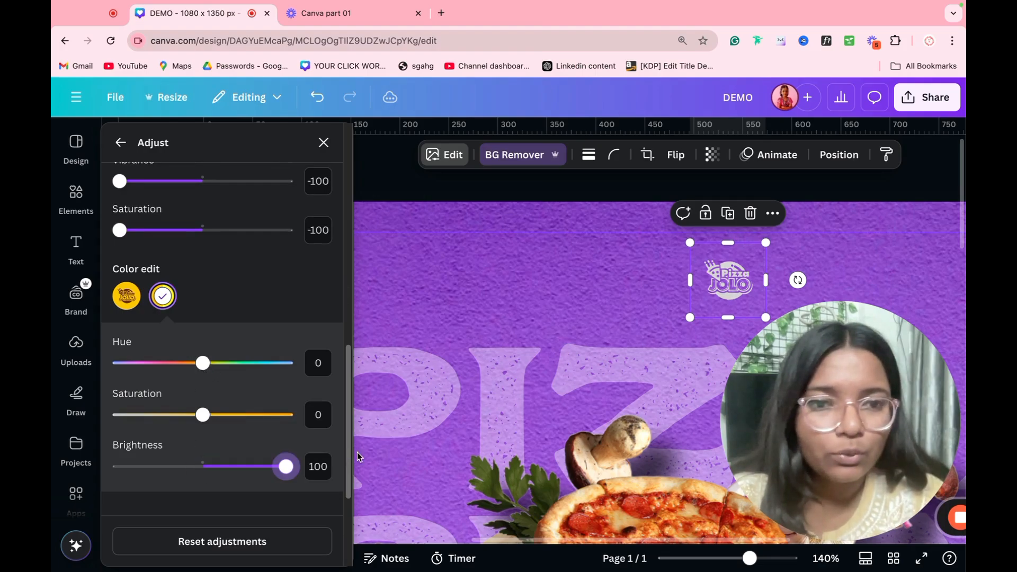
{"action": "left_click_drag", "start_coordinate": [202, 364], "coordinate": [526, 437]}
Step: Enlarge the Pizza JOLO logo and place it just above the PIZZA text
{"action": "left_click", "coordinate": [497, 333]}
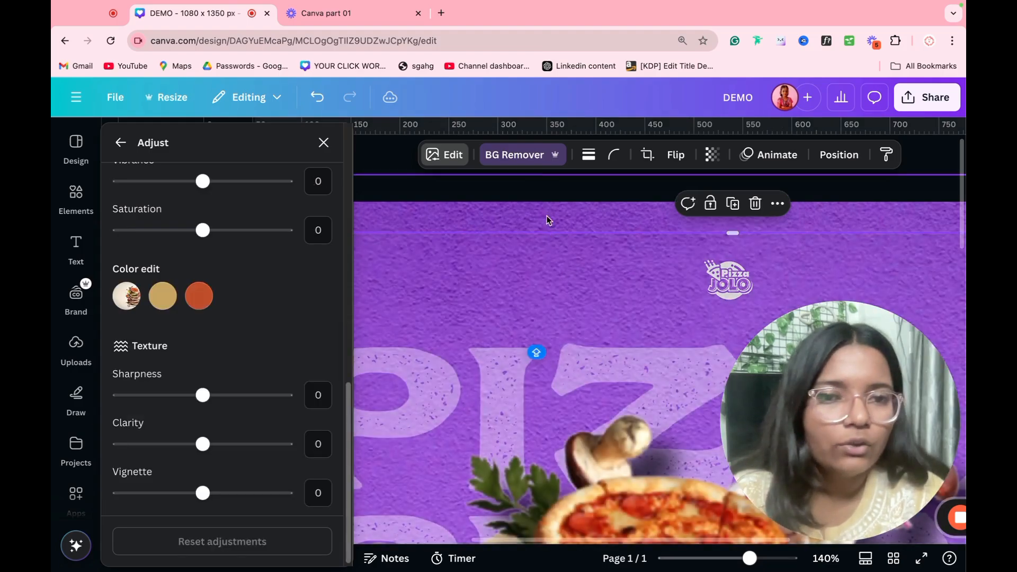
{"action": "left_click", "coordinate": [547, 210]}
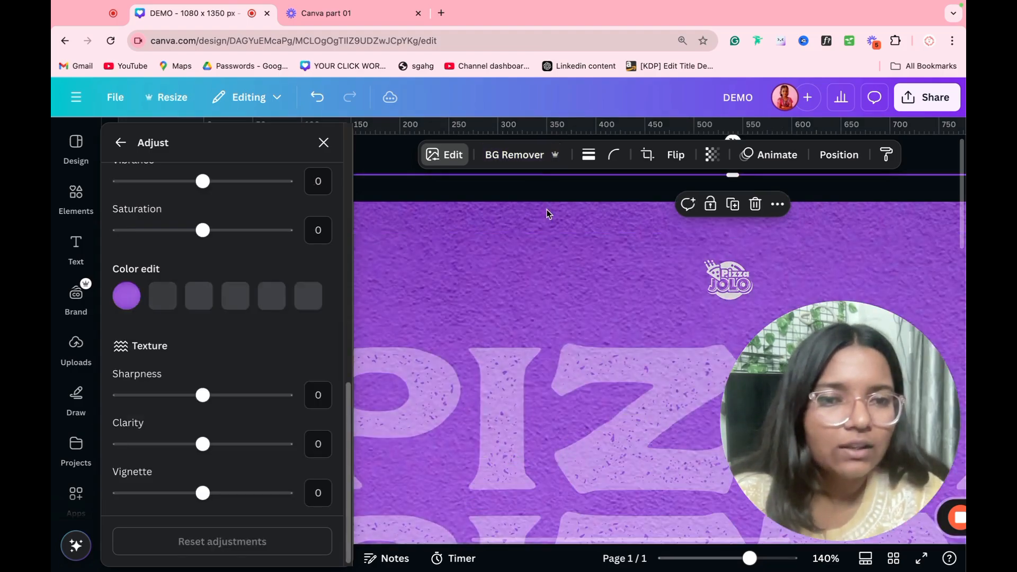
{"action": "left_click", "coordinate": [384, 162]}
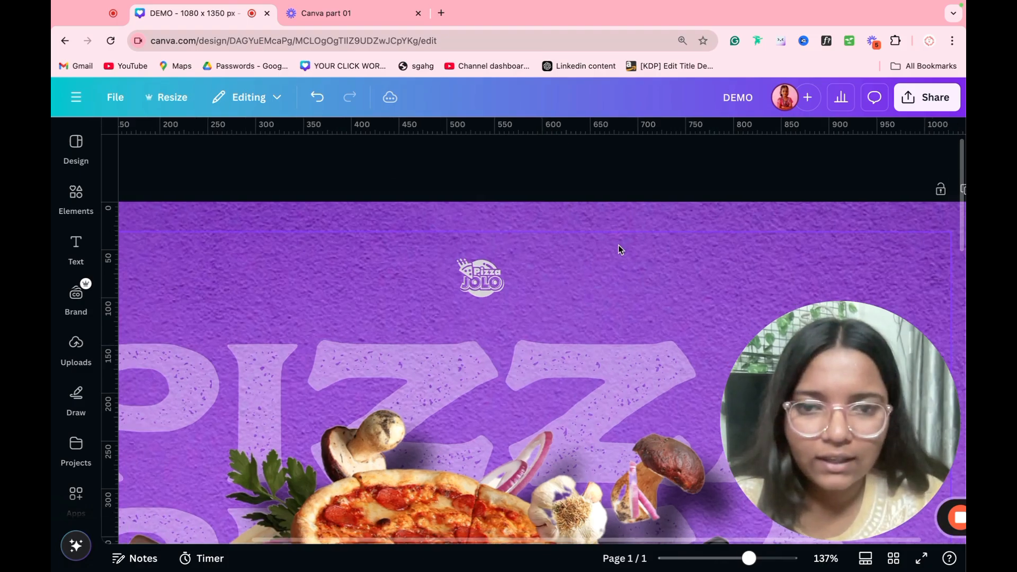
{"action": "left_click", "coordinate": [485, 281]}
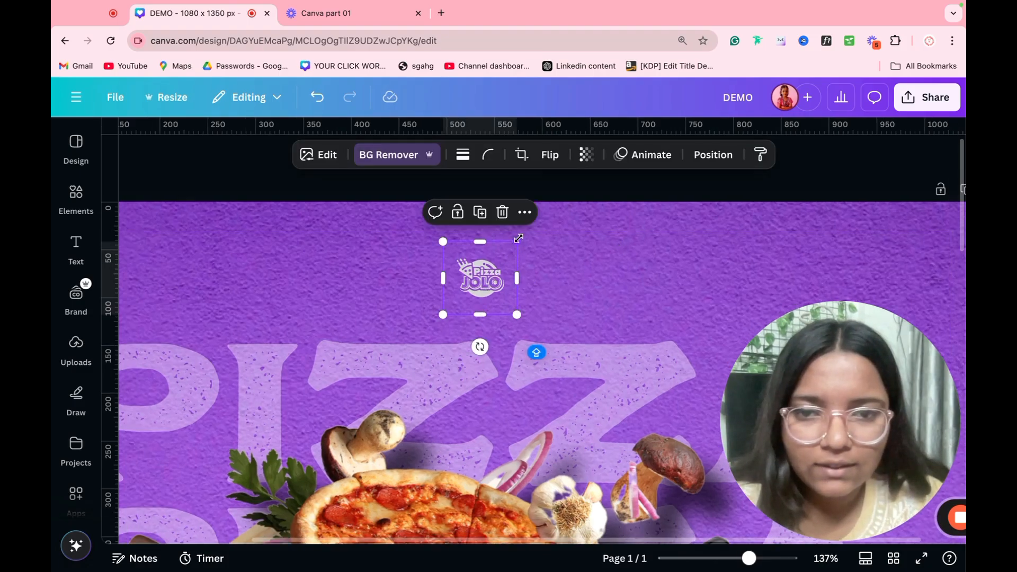
{"action": "left_click_drag", "start_coordinate": [518, 238], "coordinate": [562, 195]}
{"action": "left_click_drag", "start_coordinate": [524, 270], "coordinate": [515, 292]}
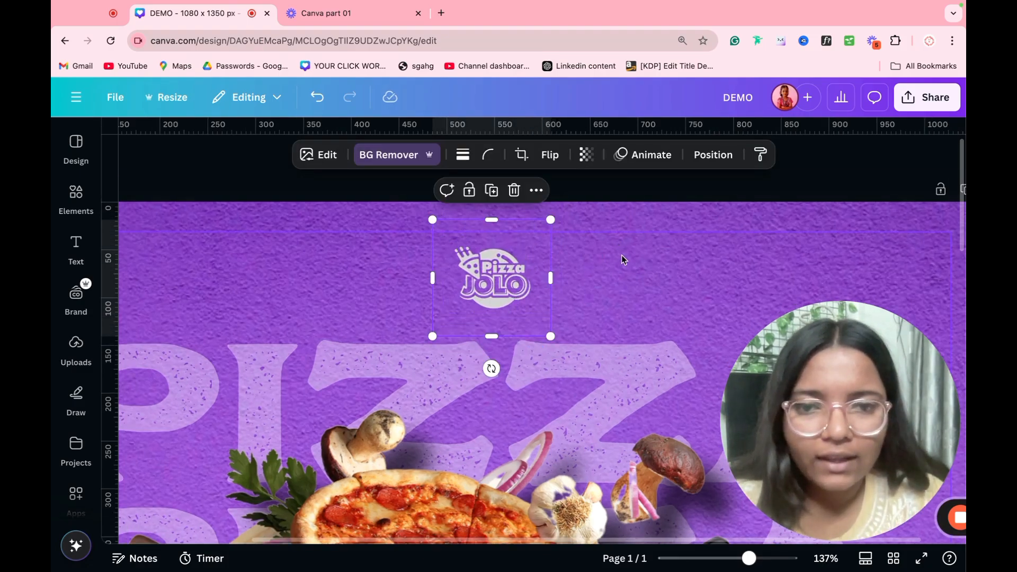
{"action": "scroll", "coordinate": [621, 256], "scroll_direction": "down", "scroll_amount": 10}
{"action": "left_click", "coordinate": [695, 259]}
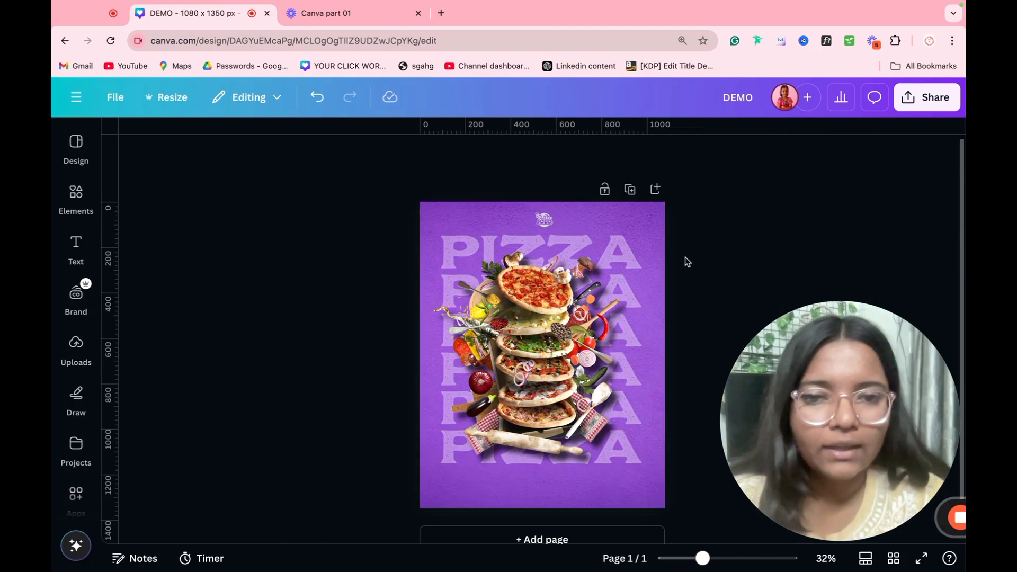
Step: Nudge the PIZZA text slightly downward
{"action": "left_click", "coordinate": [572, 266]}
{"action": "mouse_move", "coordinate": [572, 266]}
{"action": "left_mouse_down"}
{"action": "mouse_move", "coordinate": [571, 286]}
{"action": "mouse_move", "coordinate": [570, 265]}
{"action": "left_mouse_up"}
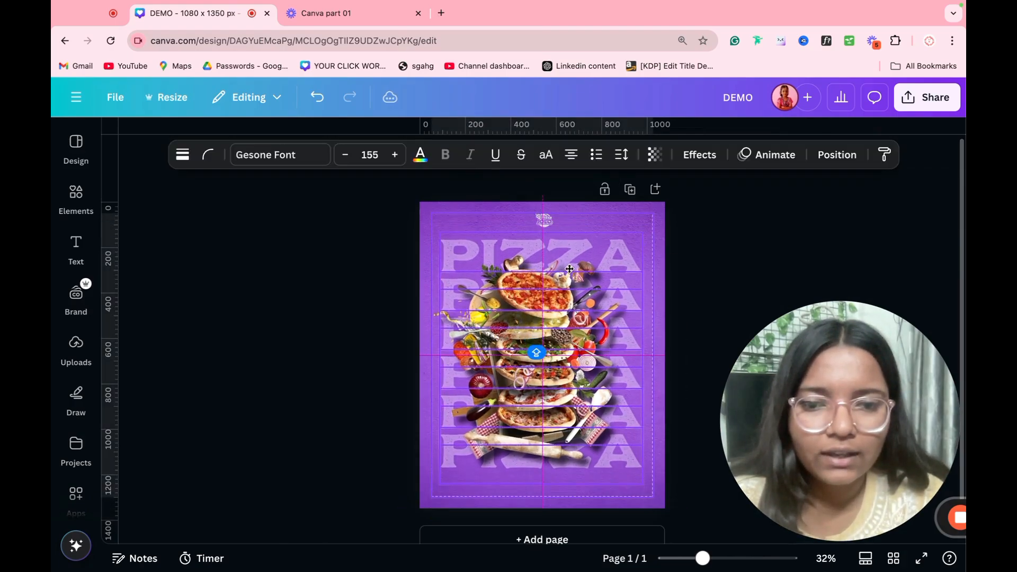
{"action": "left_click", "coordinate": [688, 231]}
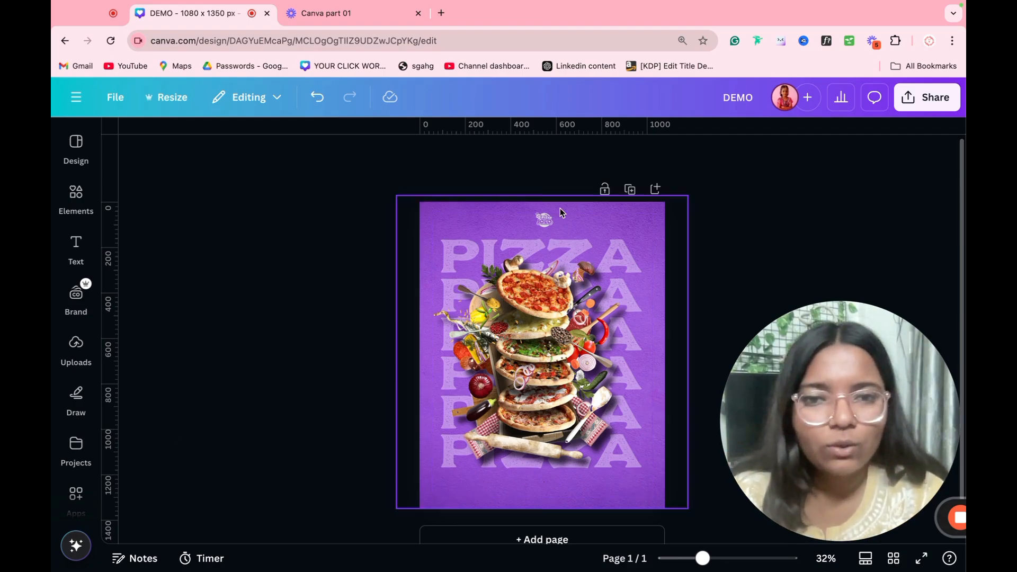
Step: Set the poster image to temperature 17 and brightness 19, then add a blank Page 2
{"action": "left_click", "coordinate": [556, 370]}
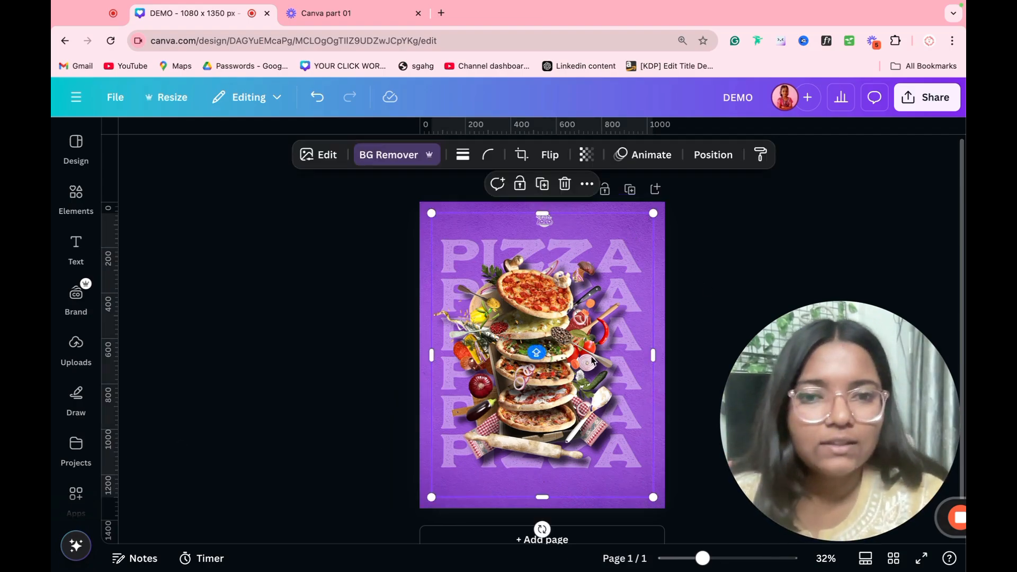
{"action": "left_click", "coordinate": [329, 155]}
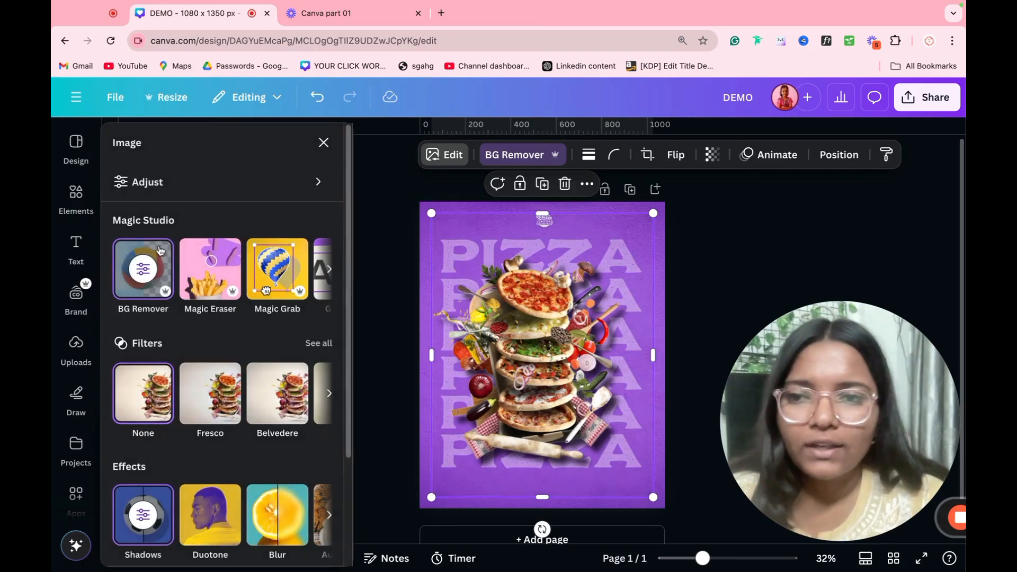
{"action": "left_click", "coordinate": [193, 196]}
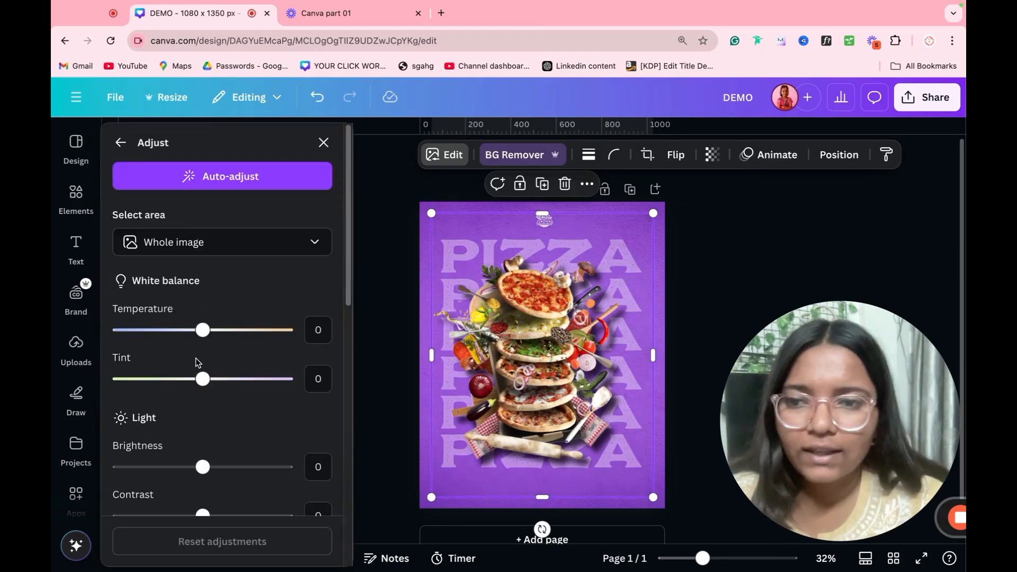
{"action": "left_click_drag", "start_coordinate": [217, 339], "coordinate": [217, 334]}
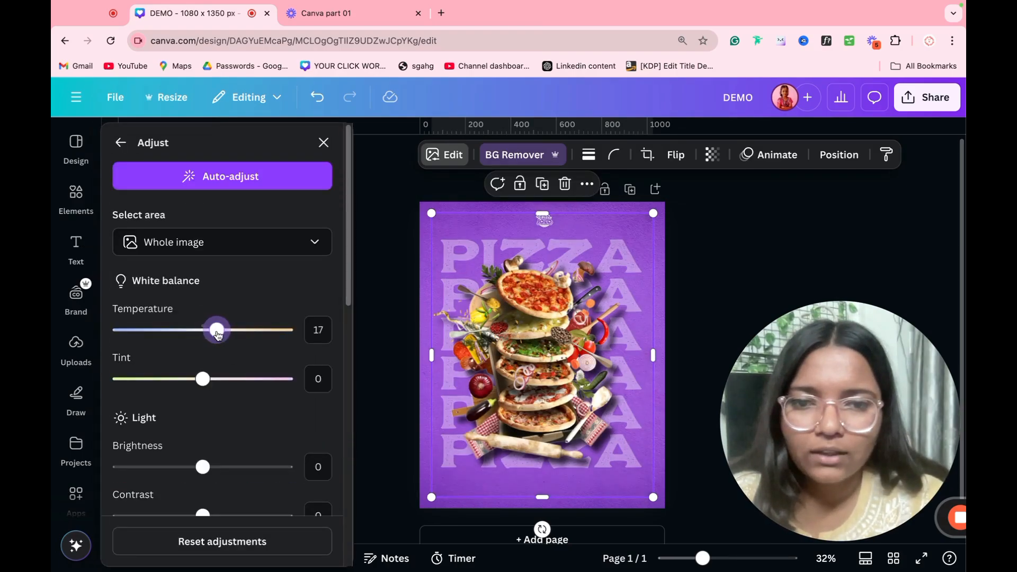
{"action": "left_click", "coordinate": [219, 464]}
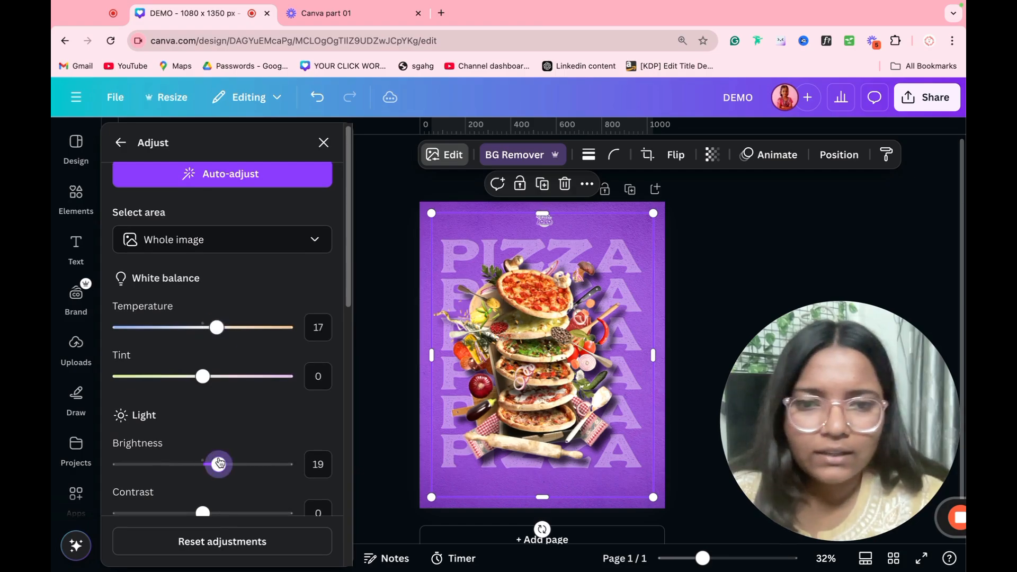
{"action": "left_click", "coordinate": [832, 257]}
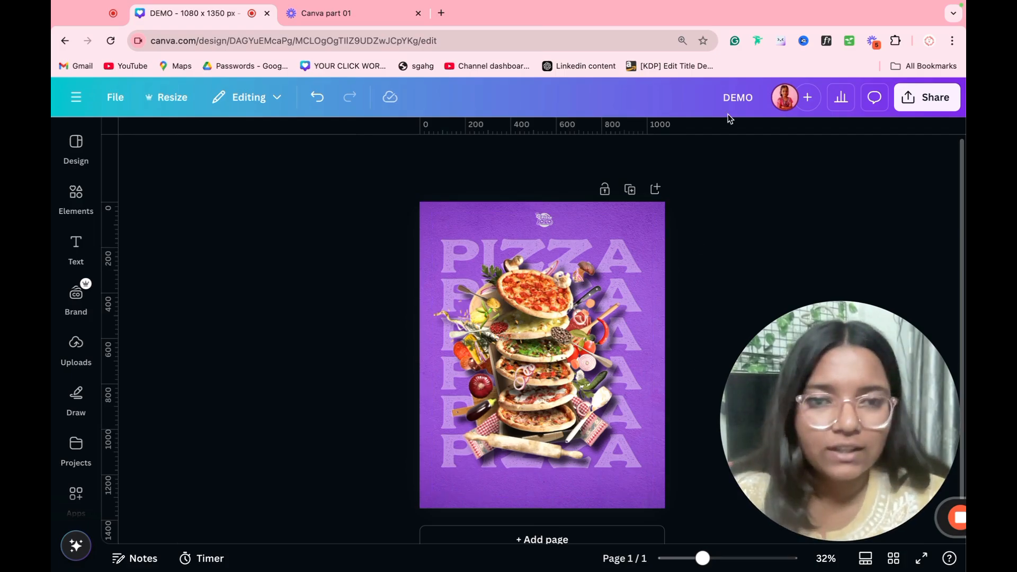
{"action": "left_click", "coordinate": [653, 188]}
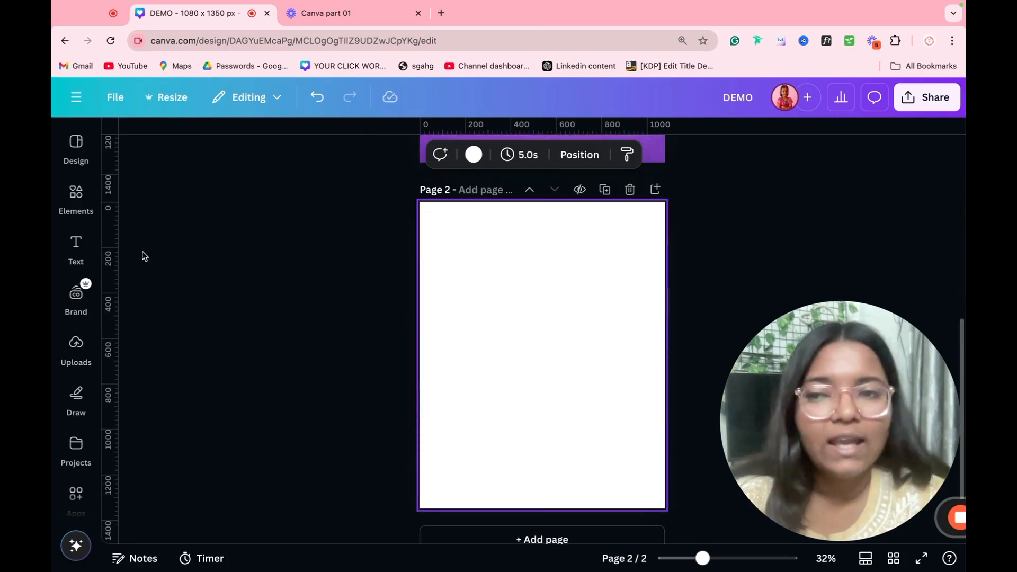
Step: Open Draw, test a red marker scribble on Page 2, and undo it
{"action": "left_click", "coordinate": [74, 349]}
{"action": "left_click", "coordinate": [76, 395]}
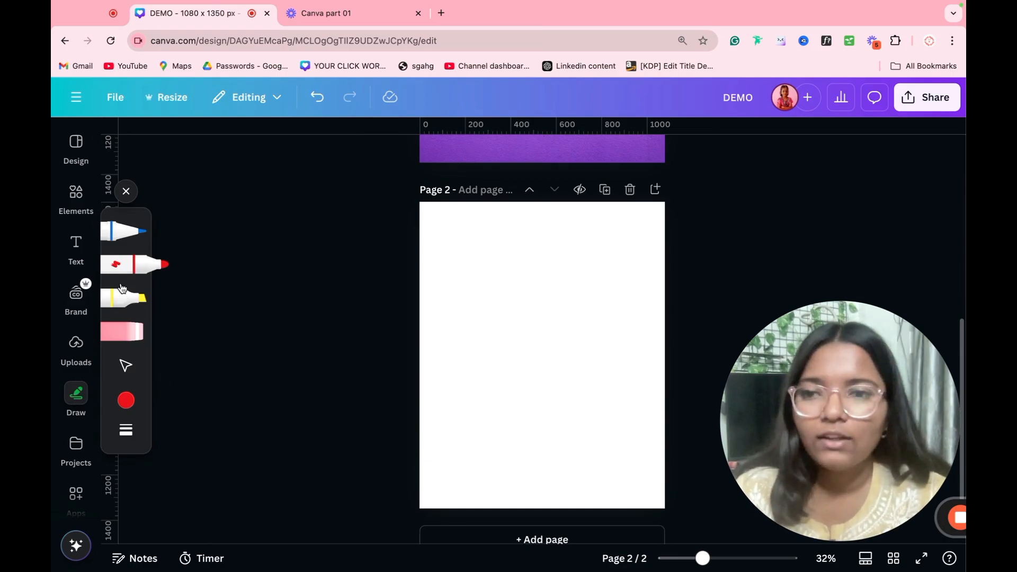
{"action": "left_click", "coordinate": [126, 366]}
{"action": "left_click_drag", "start_coordinate": [515, 320], "coordinate": [536, 434]}
{"action": "left_click", "coordinate": [135, 264]}
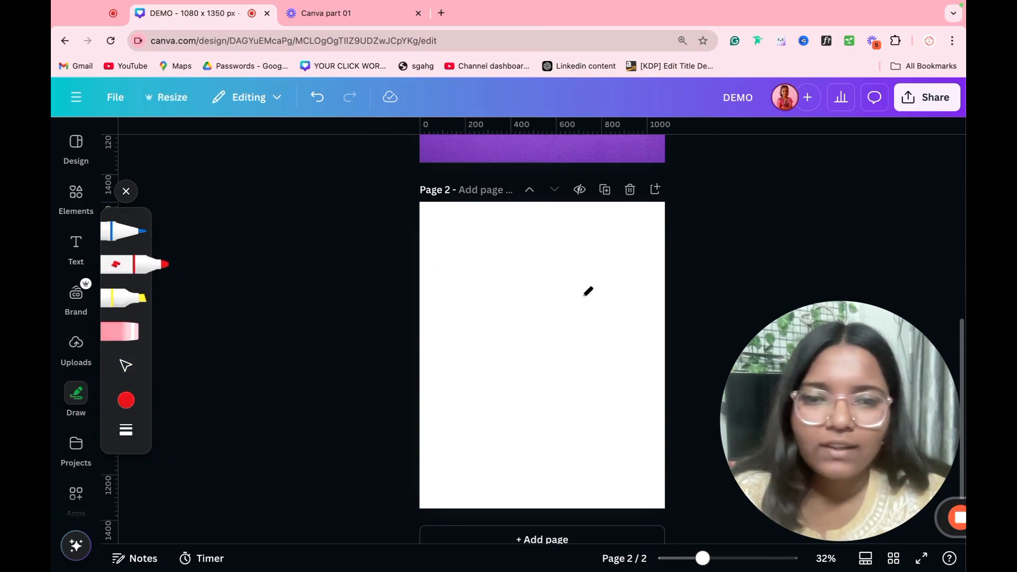
{"action": "mouse_move", "coordinate": [532, 298]}
{"action": "left_mouse_down"}
{"action": "mouse_move", "coordinate": [606, 237]}
{"action": "mouse_move", "coordinate": [545, 313]}
{"action": "mouse_move", "coordinate": [590, 341]}
{"action": "mouse_move", "coordinate": [617, 378]}
{"action": "mouse_move", "coordinate": [313, 438]}
{"action": "mouse_move", "coordinate": [690, 386]}
{"action": "mouse_move", "coordinate": [450, 545]}
{"action": "mouse_move", "coordinate": [574, 299]}
{"action": "mouse_move", "coordinate": [549, 409]}
{"action": "left_mouse_up"}
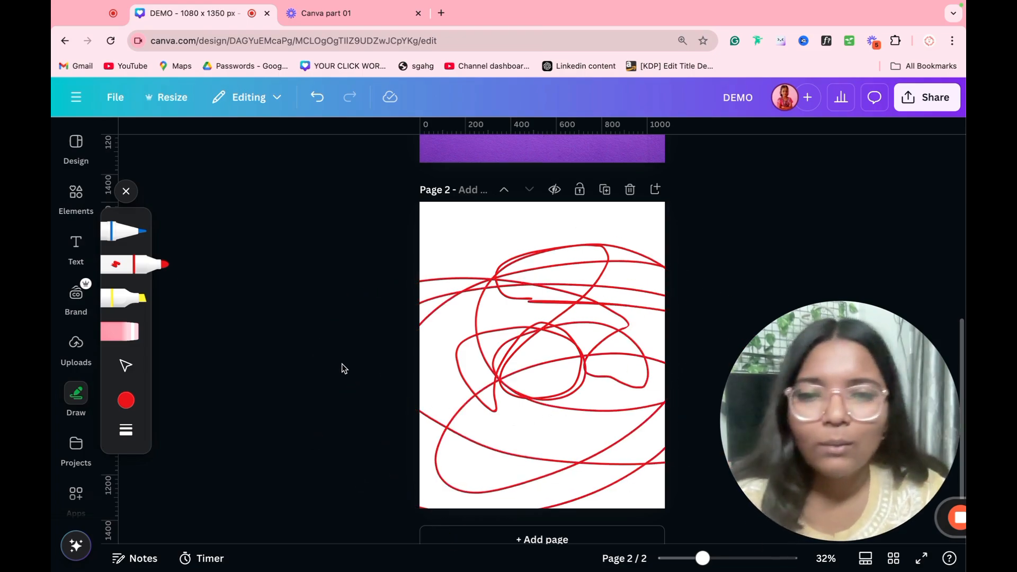
{"action": "key", "text": "ctrl+z"}
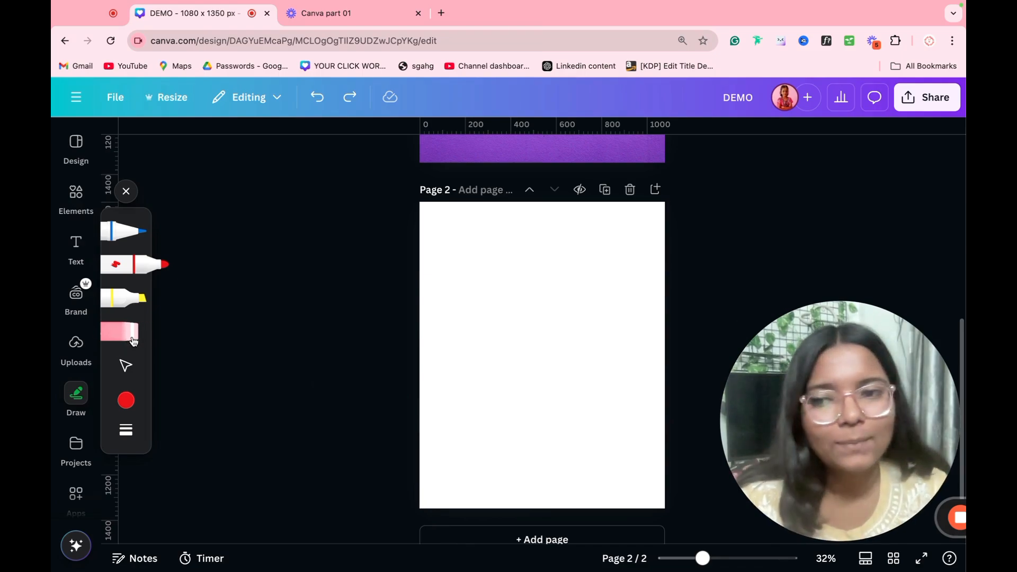
Step: Draw a blue pen scribble on Page 2 and undo it
{"action": "left_click", "coordinate": [123, 231]}
{"action": "left_click_drag", "start_coordinate": [455, 296], "coordinate": [489, 345]}
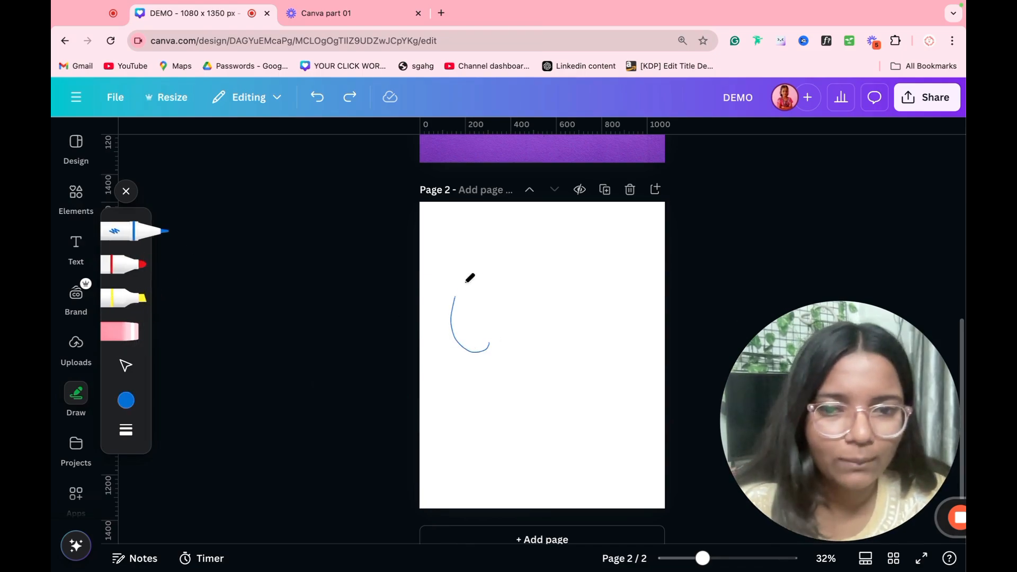
{"action": "mouse_move", "coordinate": [469, 277]}
{"action": "left_mouse_down"}
{"action": "mouse_move", "coordinate": [537, 388]}
{"action": "mouse_move", "coordinate": [537, 442]}
{"action": "mouse_move", "coordinate": [465, 369]}
{"action": "mouse_move", "coordinate": [447, 255]}
{"action": "mouse_move", "coordinate": [546, 418]}
{"action": "mouse_move", "coordinate": [693, 327]}
{"action": "mouse_move", "coordinate": [578, 374]}
{"action": "left_mouse_up"}
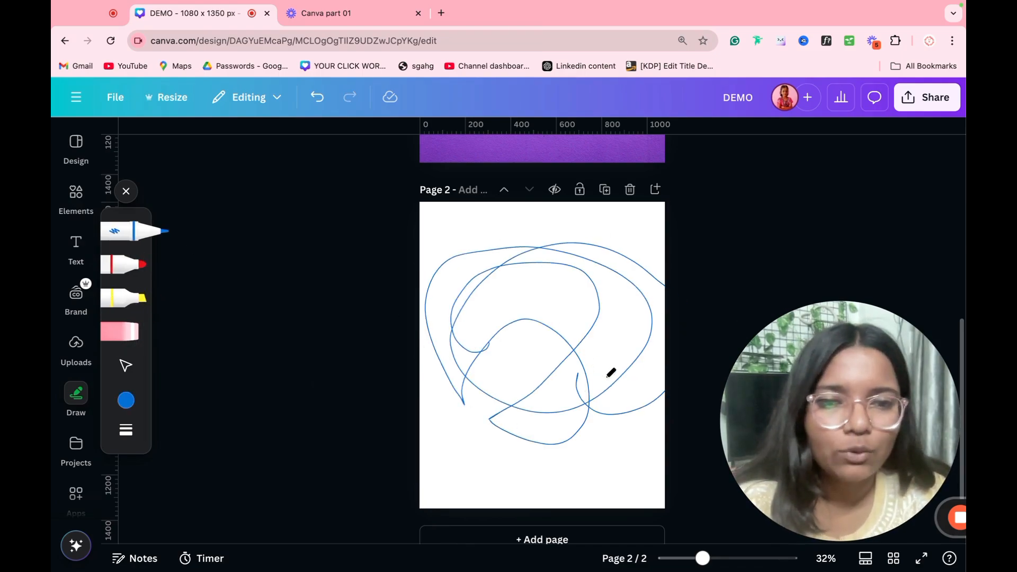
{"action": "key", "text": "ctrl+z"}
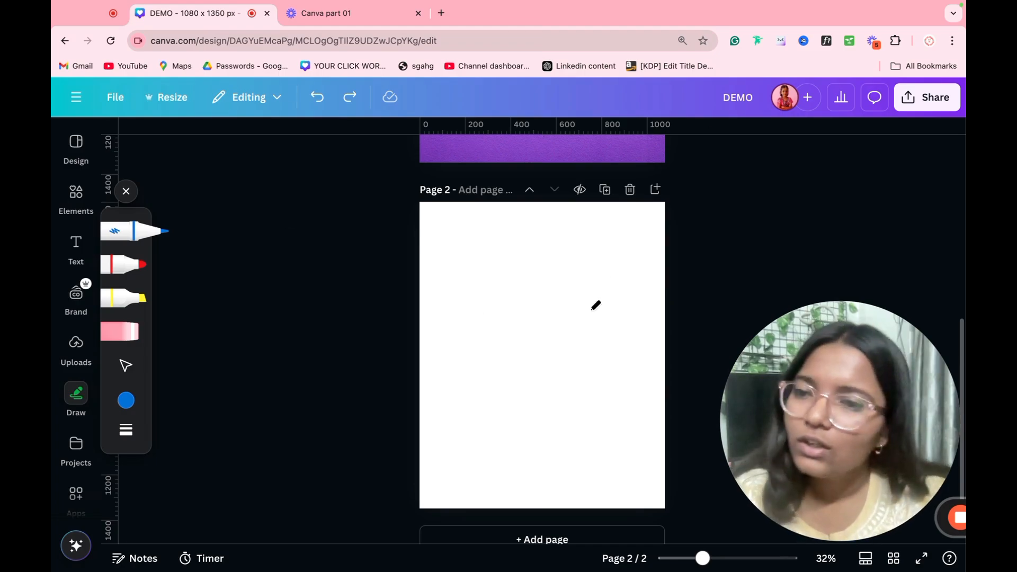
Step: Draw a crown on Page 2 with the yellow highlighter
{"action": "left_click", "coordinate": [123, 401]}
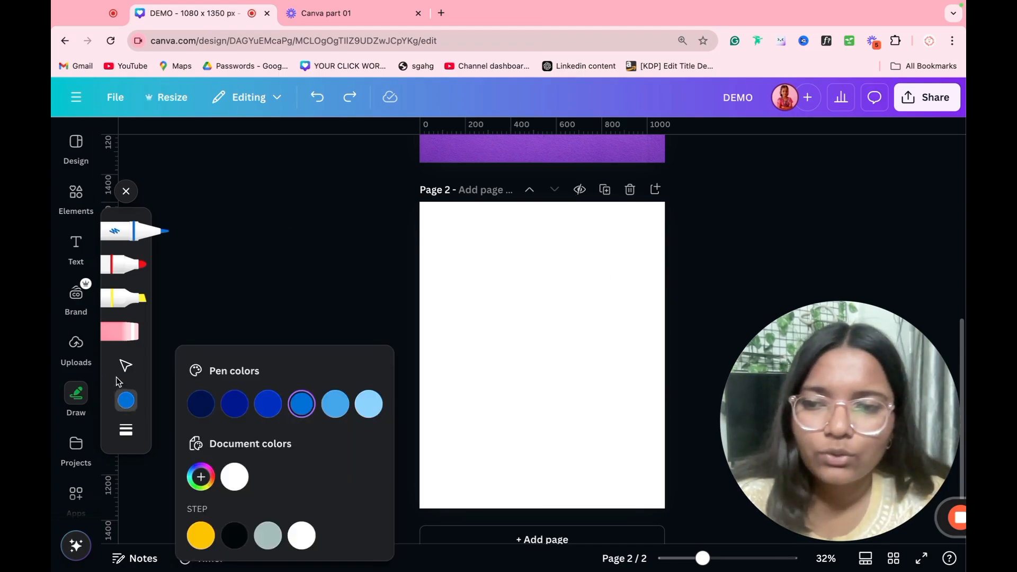
{"action": "left_click", "coordinate": [201, 536]}
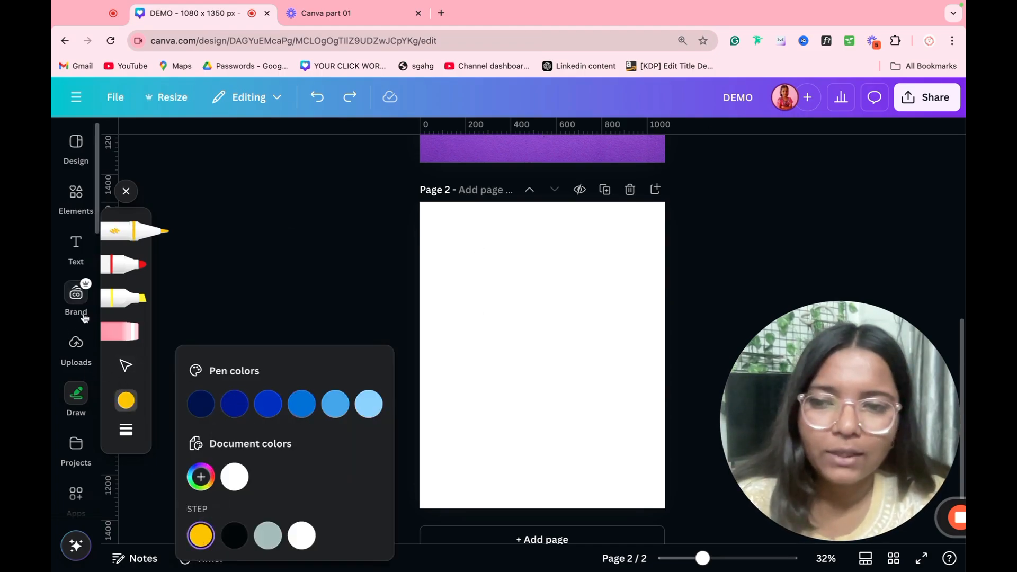
{"action": "left_click", "coordinate": [123, 297]}
{"action": "mouse_move", "coordinate": [475, 364]}
{"action": "left_mouse_down"}
{"action": "mouse_move", "coordinate": [577, 352]}
{"action": "mouse_move", "coordinate": [578, 274]}
{"action": "mouse_move", "coordinate": [555, 310]}
{"action": "mouse_move", "coordinate": [533, 281]}
{"action": "left_mouse_up"}
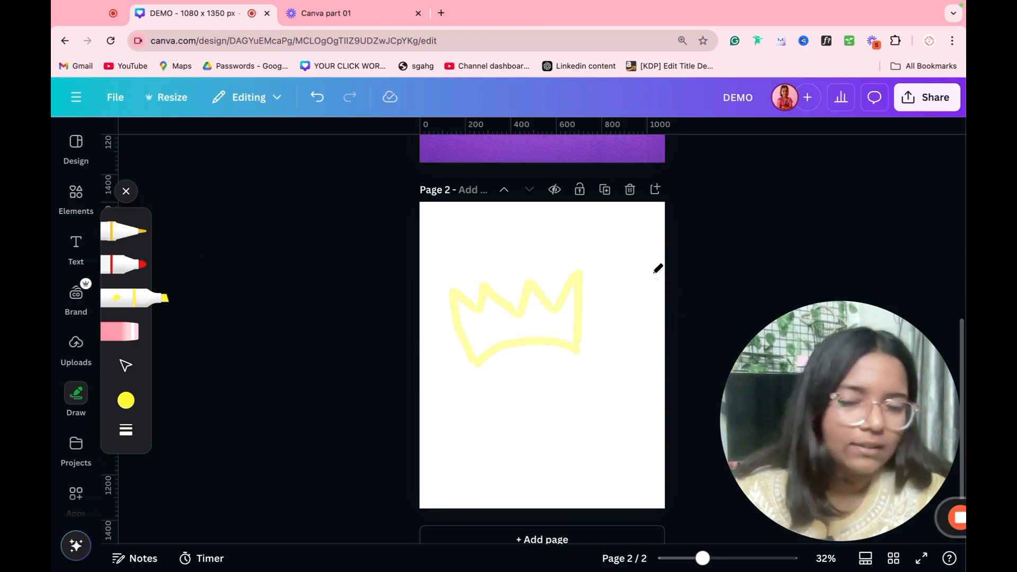
Step: Draw more yellow highlighter strokes with weight about 72 and transparency 17
{"action": "left_click", "coordinate": [125, 400]}
{"action": "left_click", "coordinate": [125, 430]}
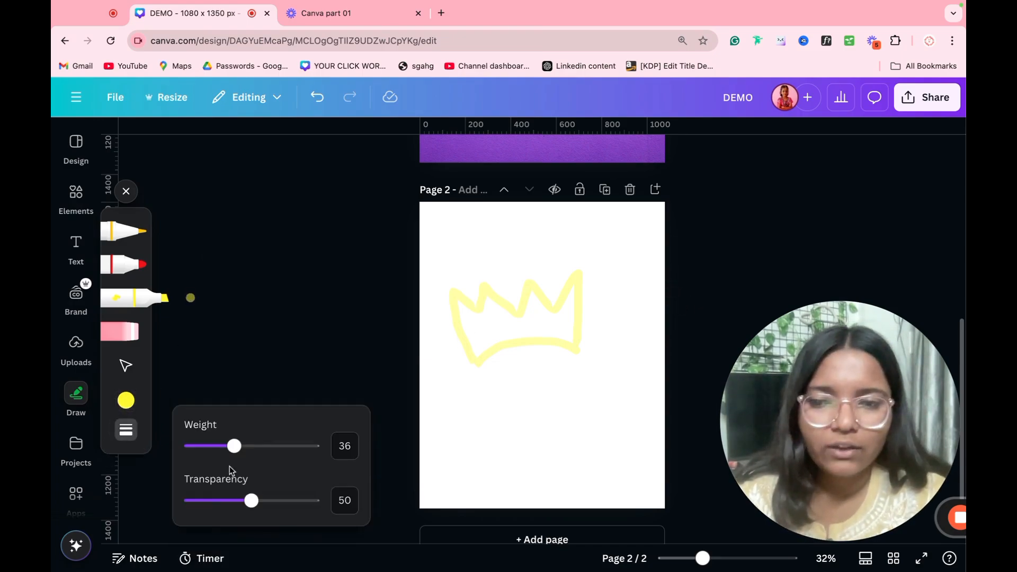
{"action": "mouse_move", "coordinate": [223, 447]}
{"action": "left_mouse_down"}
{"action": "mouse_move", "coordinate": [291, 446]}
{"action": "mouse_move", "coordinate": [277, 446]}
{"action": "left_mouse_up"}
{"action": "mouse_move", "coordinate": [488, 424]}
{"action": "left_mouse_down"}
{"action": "mouse_move", "coordinate": [494, 354]}
{"action": "mouse_move", "coordinate": [610, 372]}
{"action": "left_mouse_up"}
{"action": "left_click", "coordinate": [125, 430]}
{"action": "left_click_drag", "start_coordinate": [249, 500], "coordinate": [210, 500]}
{"action": "left_click_drag", "start_coordinate": [388, 458], "coordinate": [565, 459]}
{"action": "left_click_drag", "start_coordinate": [468, 462], "coordinate": [699, 446]}
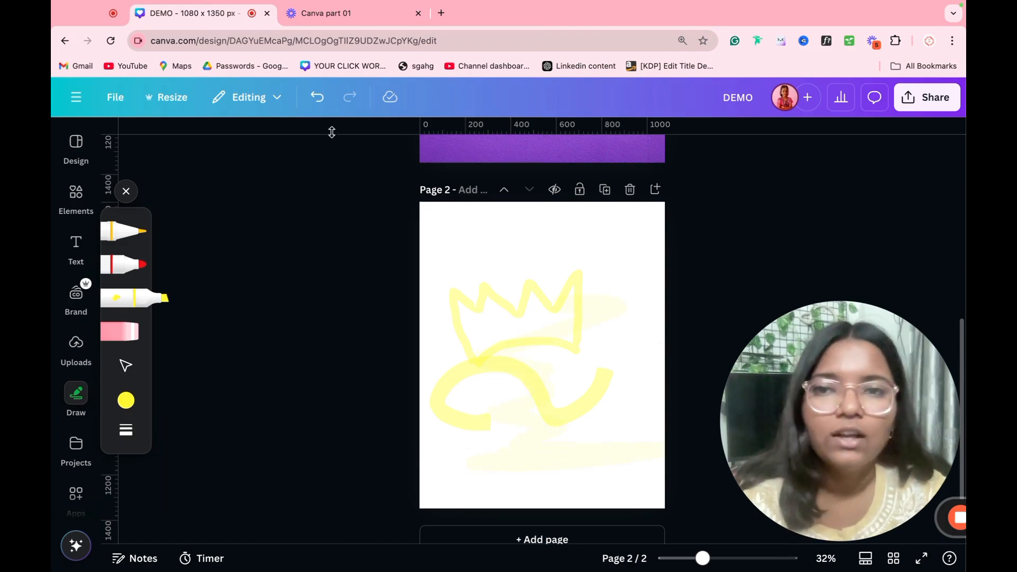
Step: Undo all drawn strokes to clear Page 2 and open Projects
{"action": "left_click", "coordinate": [318, 95]}
{"action": "left_click", "coordinate": [318, 95]}
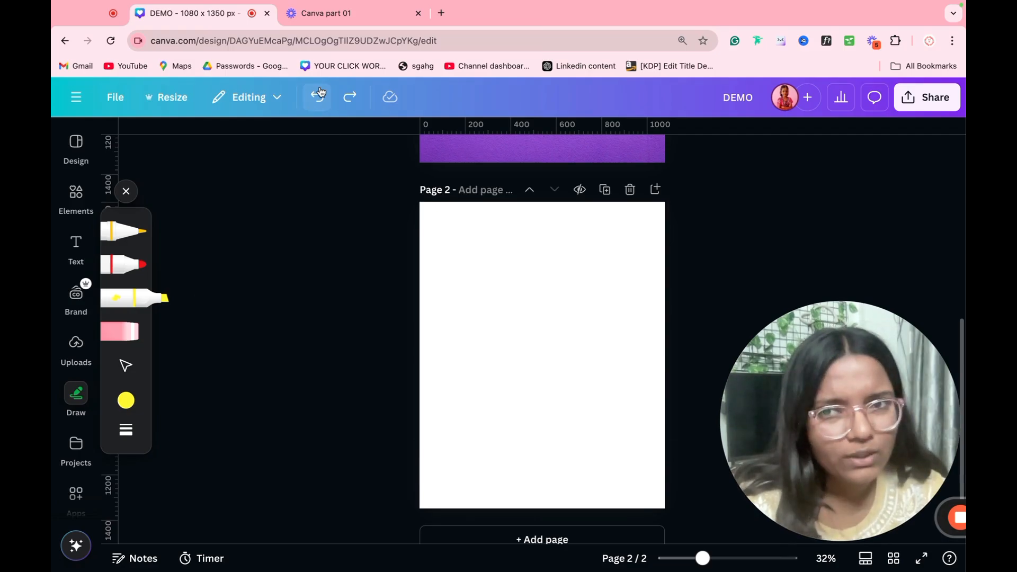
{"action": "left_click", "coordinate": [77, 440]}
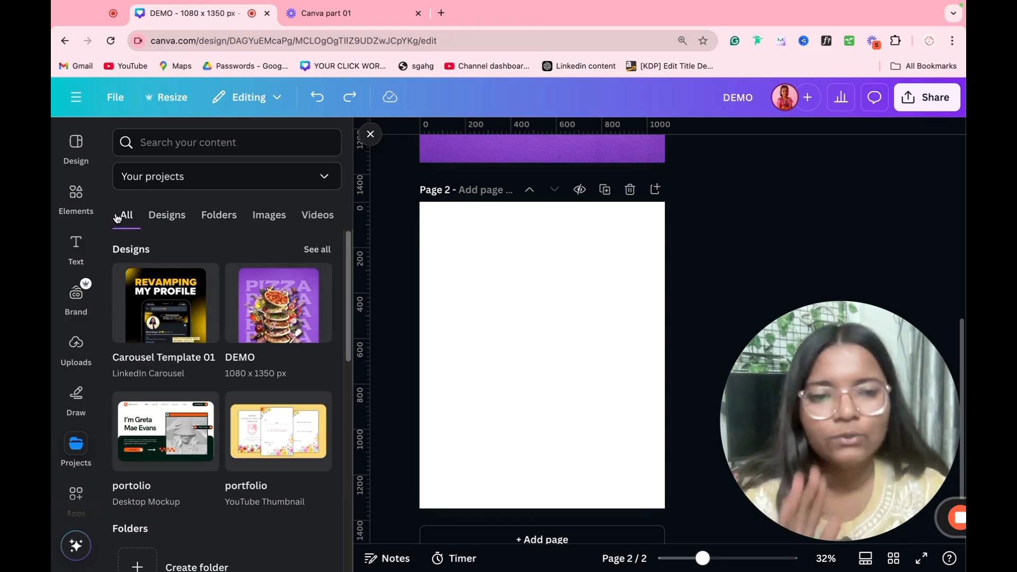
Step: Move the Pizza JOLO logo and pizza outline uploads into a new 'Pizza demo' folder
{"action": "left_click", "coordinate": [76, 345]}
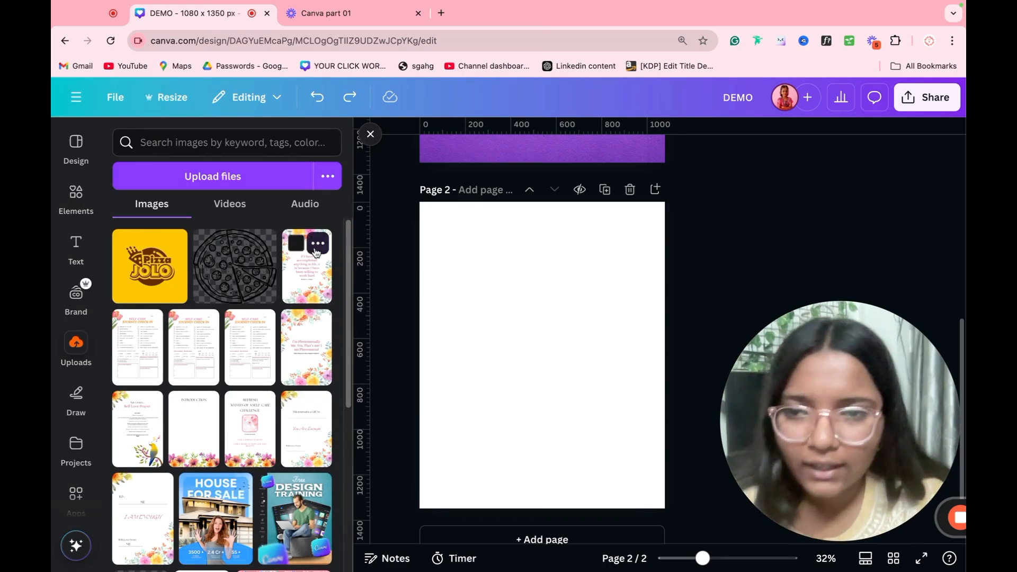
{"action": "left_click", "coordinate": [206, 247]}
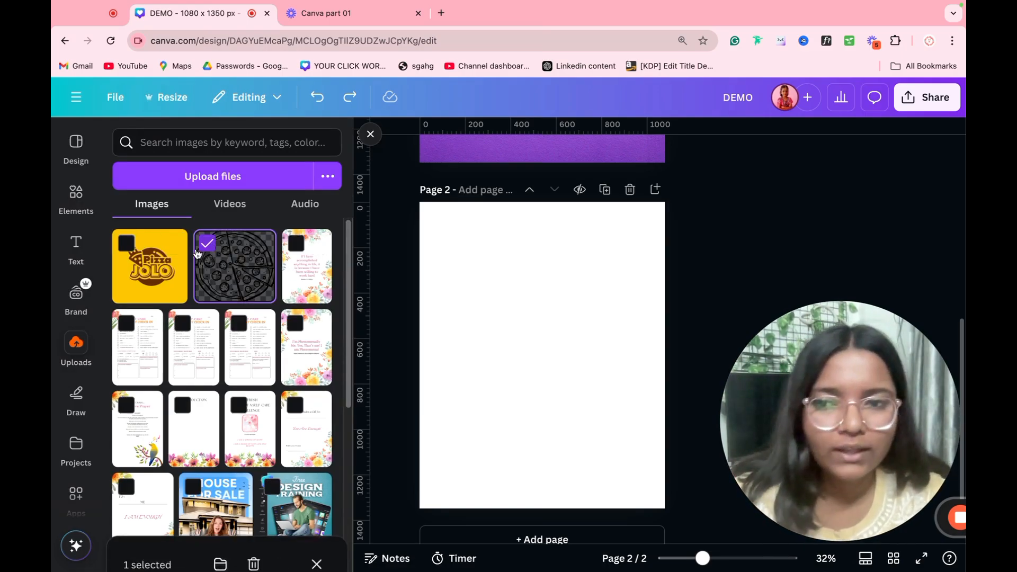
{"action": "left_click", "coordinate": [127, 244]}
{"action": "left_click", "coordinate": [220, 533]}
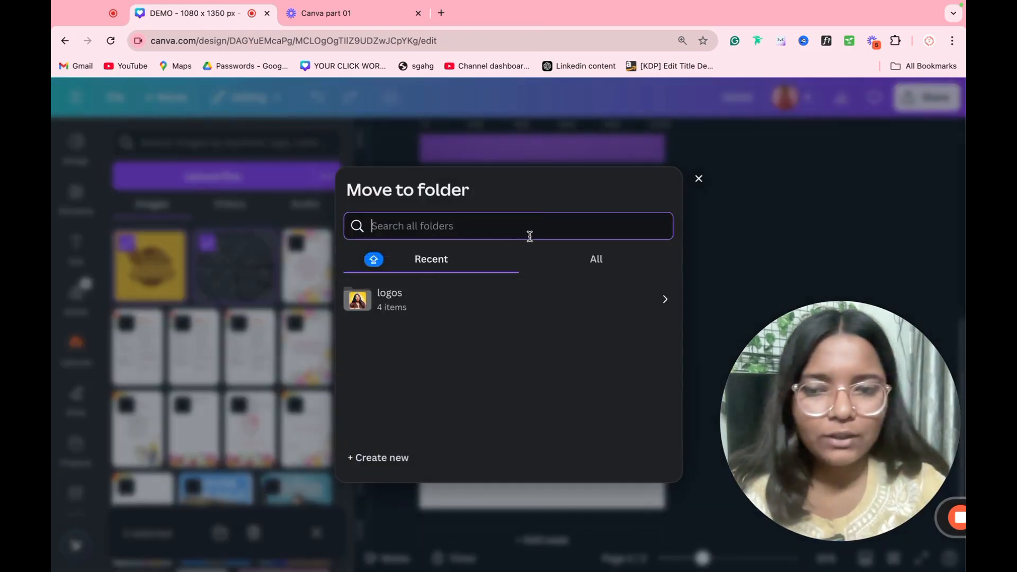
{"action": "type", "text": "Piz"}
{"action": "key", "text": "BackSpace"}
{"action": "key", "text": "BackSpace"}
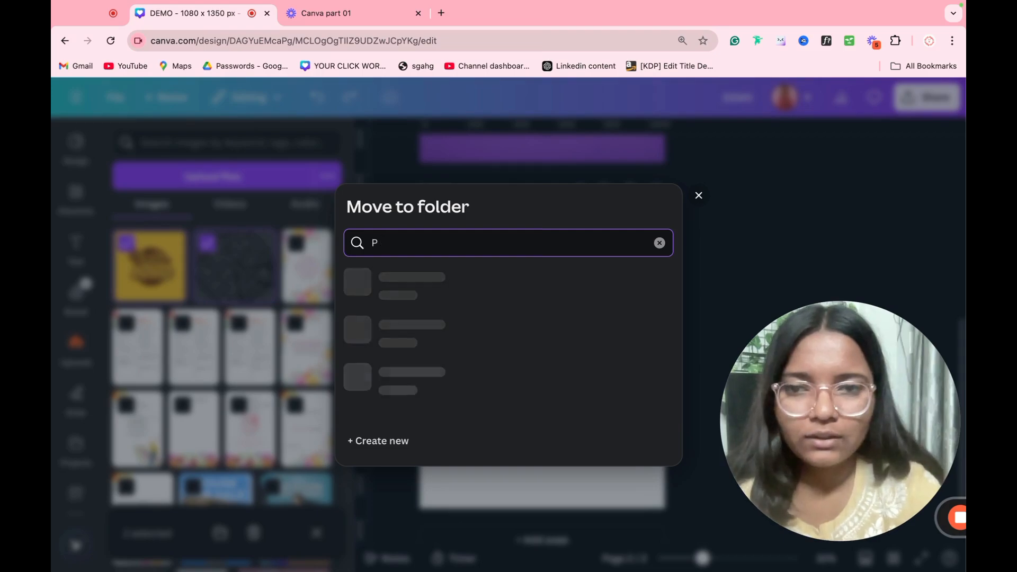
{"action": "type", "text": "izza demo"}
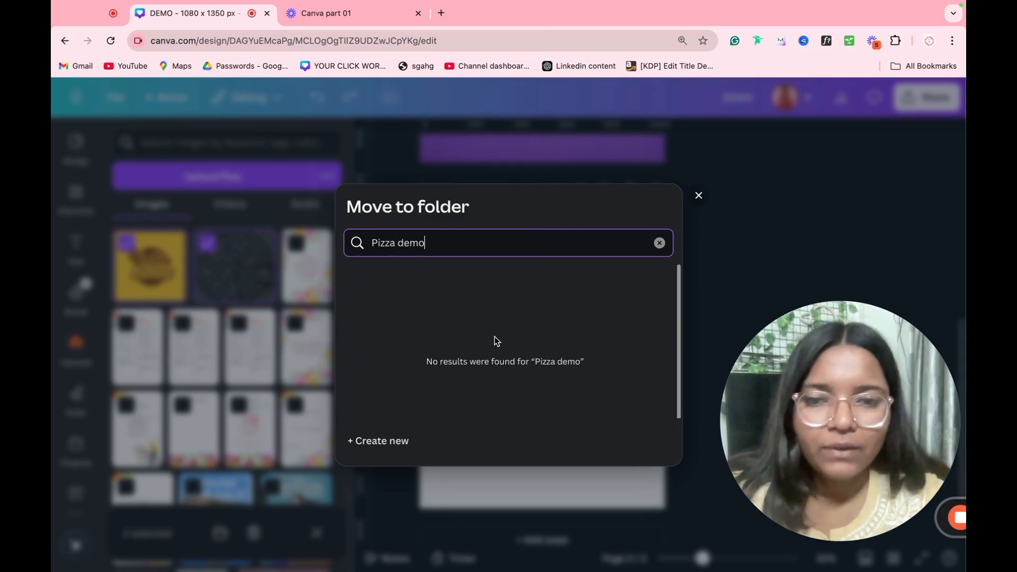
{"action": "triple_click", "coordinate": [459, 241]}
{"action": "key", "text": "ctrl+c"}
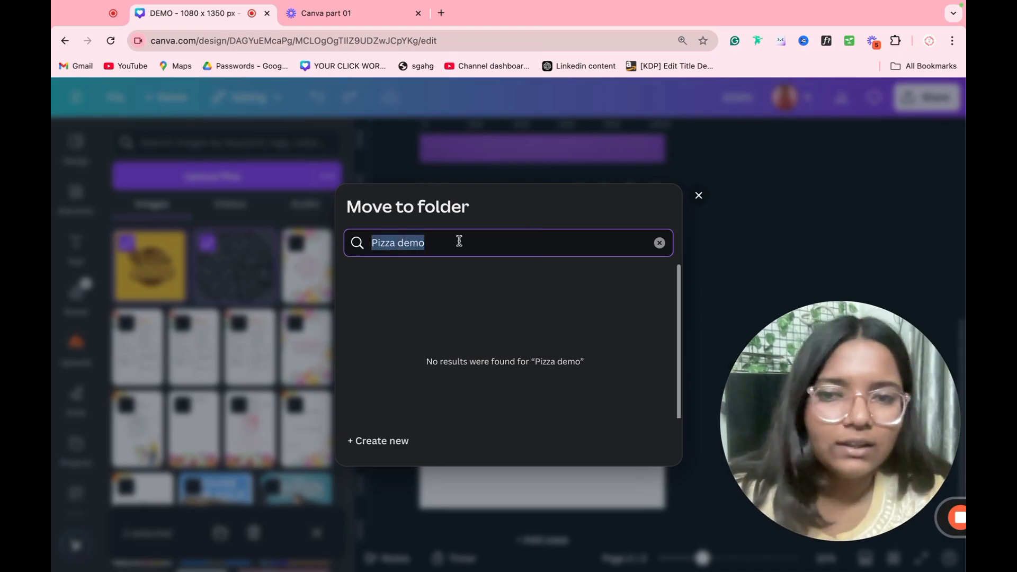
{"action": "key", "text": "BackSpace"}
{"action": "left_click", "coordinate": [382, 458]}
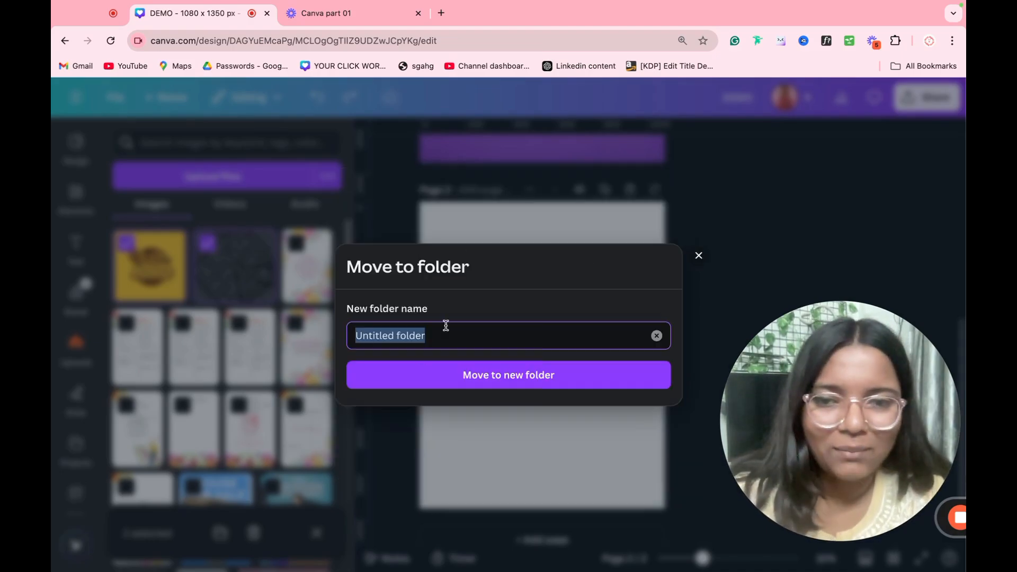
{"action": "key", "text": "ctrl+v"}
{"action": "left_click", "coordinate": [470, 385]}
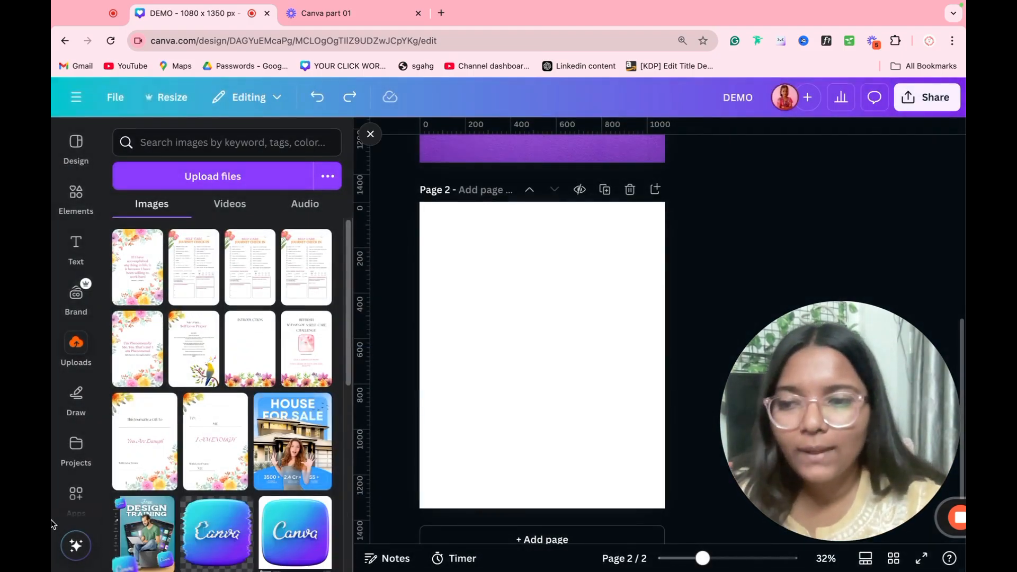
Step: Check the Pizza demo folder under Projects > Folders
{"action": "left_click", "coordinate": [76, 447]}
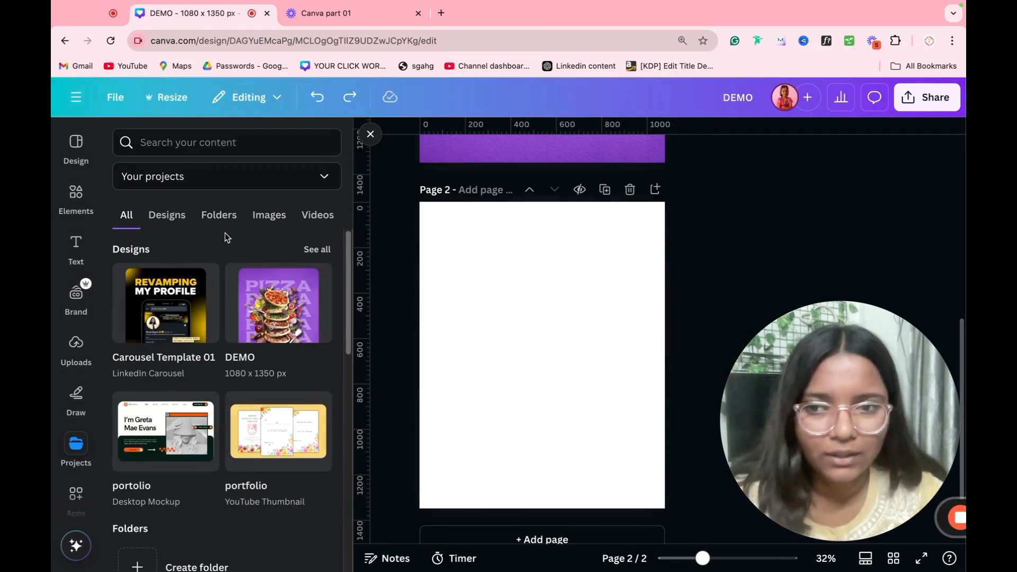
{"action": "left_click", "coordinate": [219, 214]}
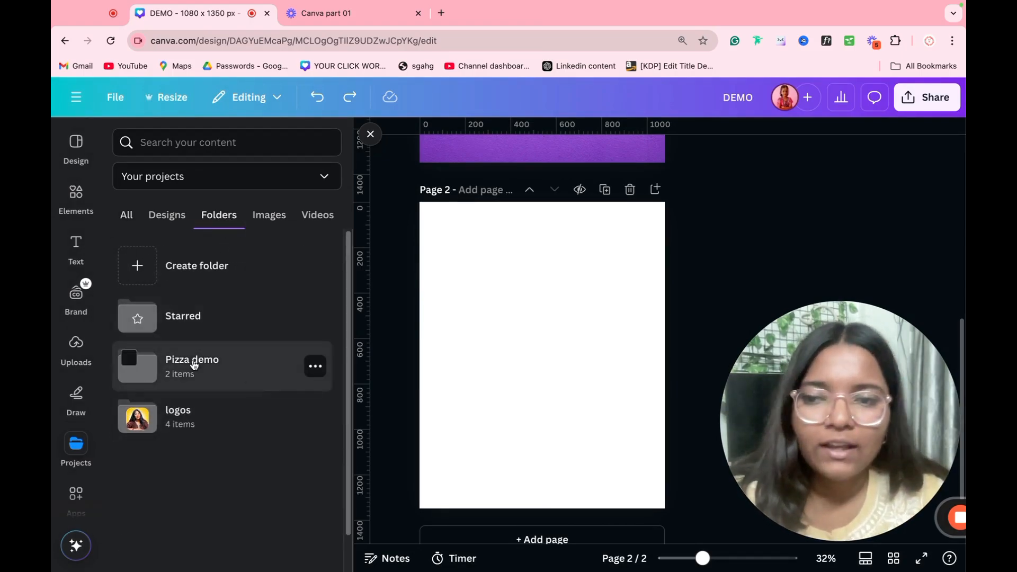
{"action": "left_click", "coordinate": [239, 377]}
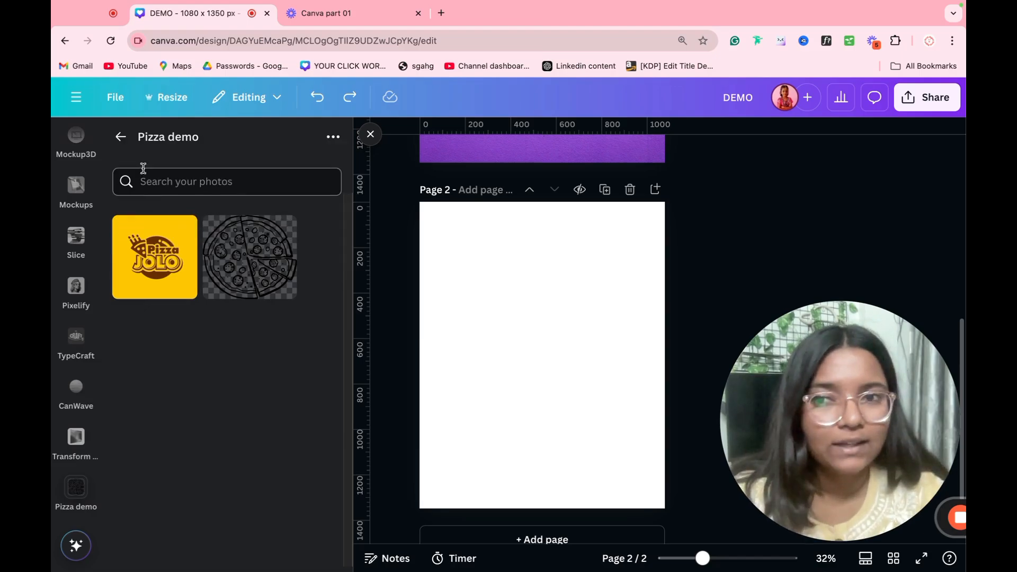
{"action": "left_click", "coordinate": [125, 140]}
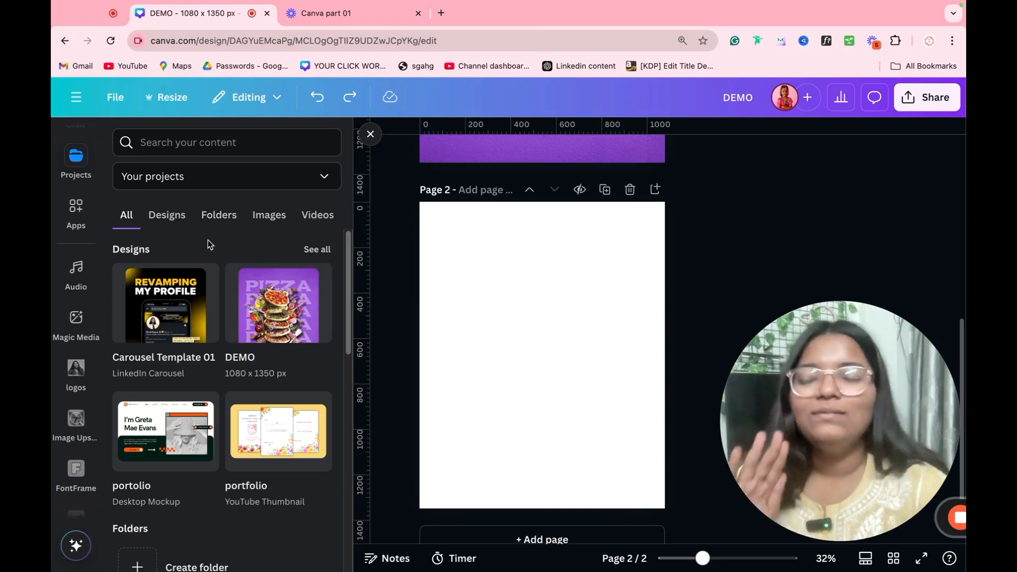
Step: Browse the Projects filters (images, videos, folders, designs, all), then open the Apps panel
{"action": "scroll", "coordinate": [76, 206], "scroll_direction": "up", "scroll_amount": 1}
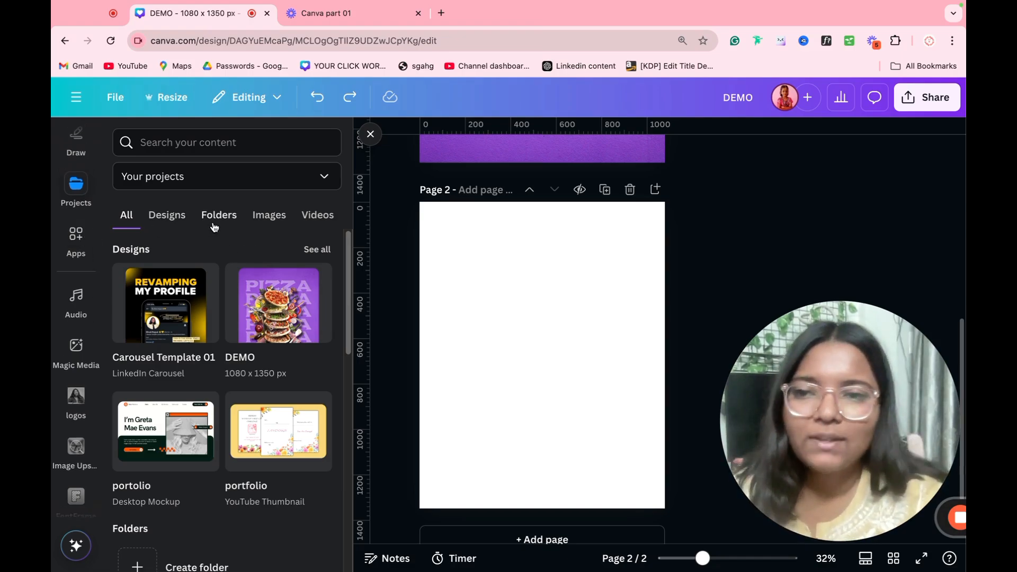
{"action": "left_click", "coordinate": [269, 218]}
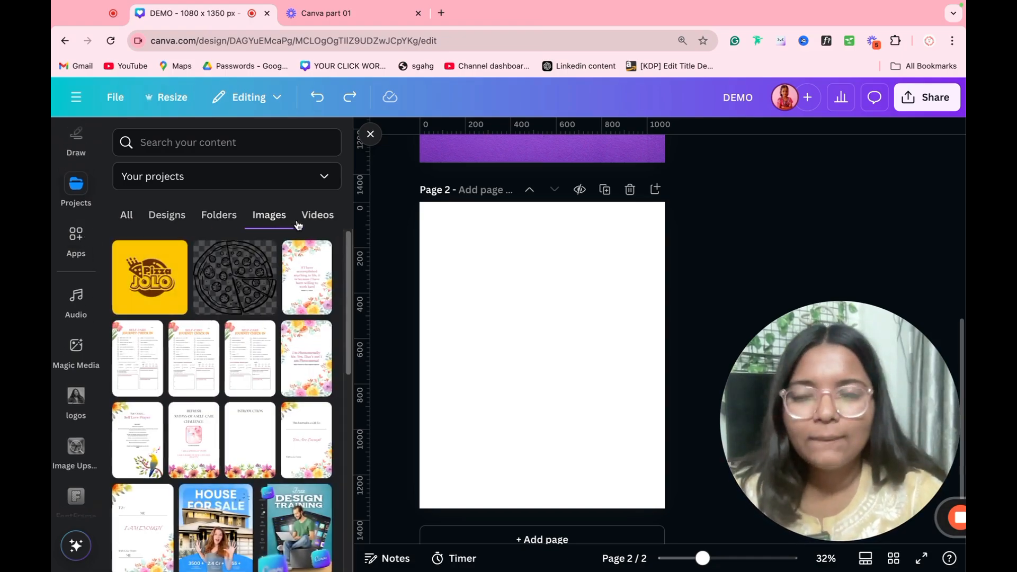
{"action": "left_click", "coordinate": [301, 220]}
{"action": "left_click", "coordinate": [220, 221]}
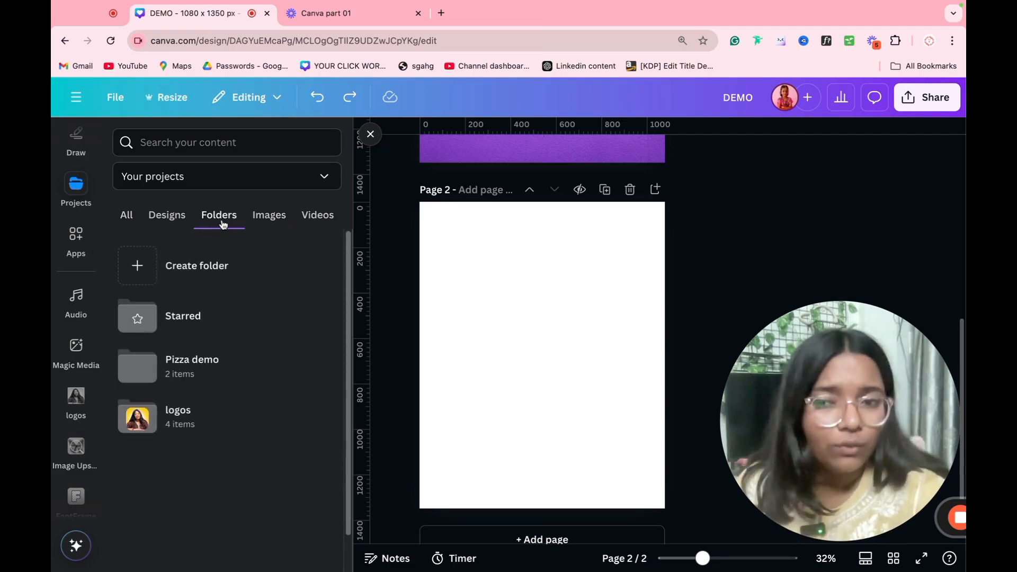
{"action": "left_click", "coordinate": [159, 218]}
{"action": "left_click", "coordinate": [136, 223]}
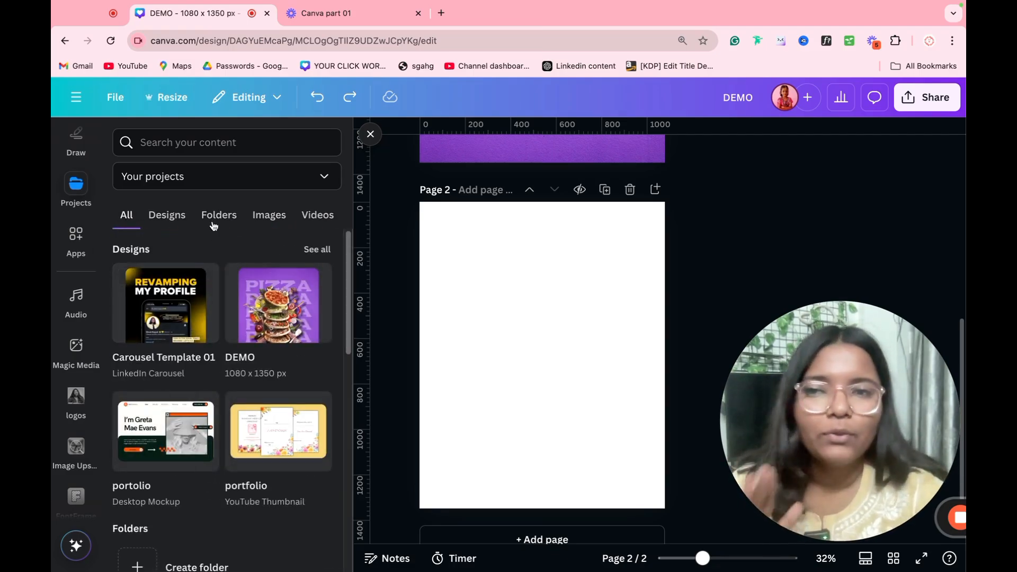
{"action": "left_click", "coordinate": [223, 172]}
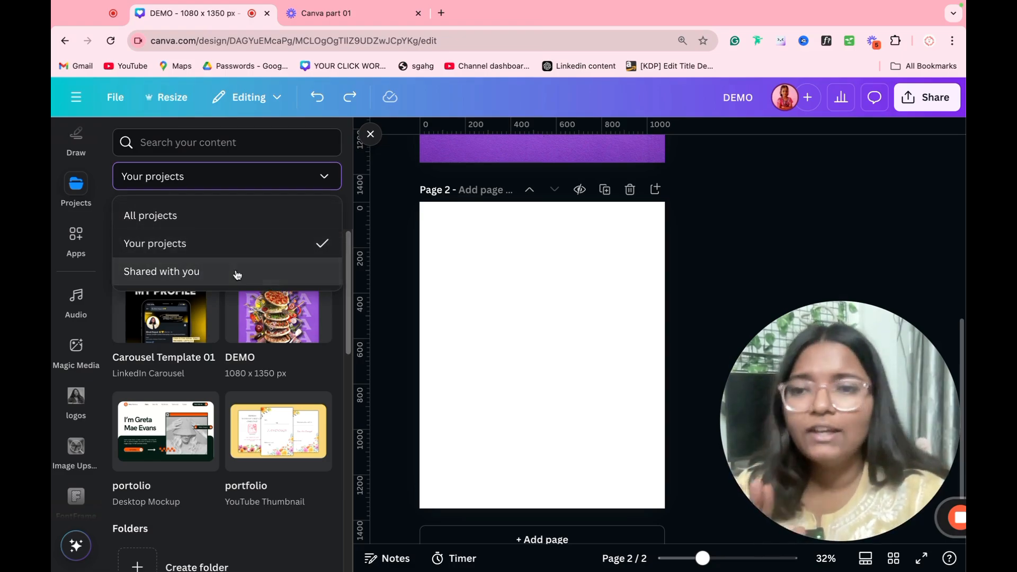
{"action": "left_click", "coordinate": [425, 314]}
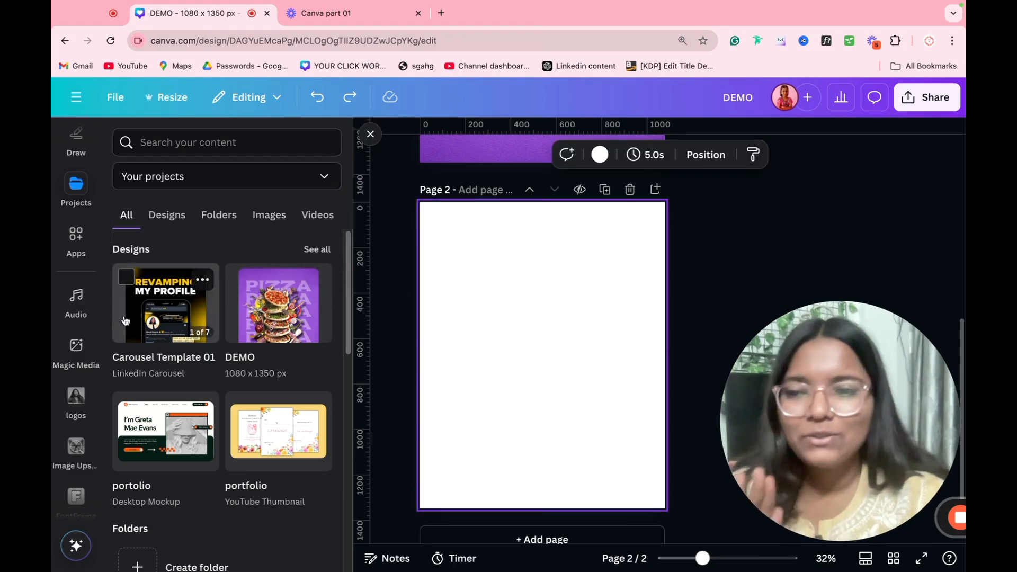
{"action": "left_click", "coordinate": [84, 236]}
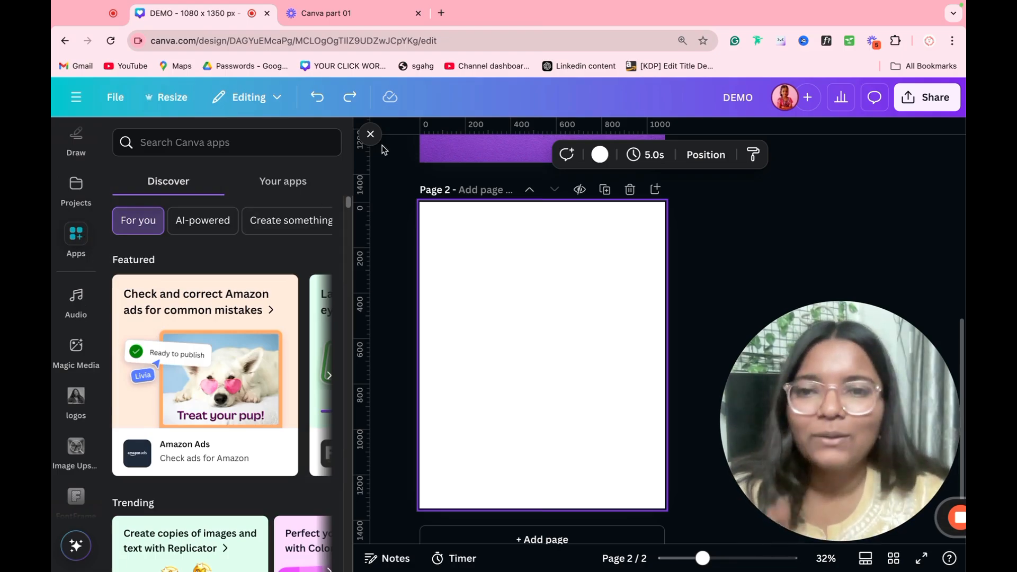
{"action": "scroll", "coordinate": [636, 291], "scroll_direction": "up", "scroll_amount": 2}
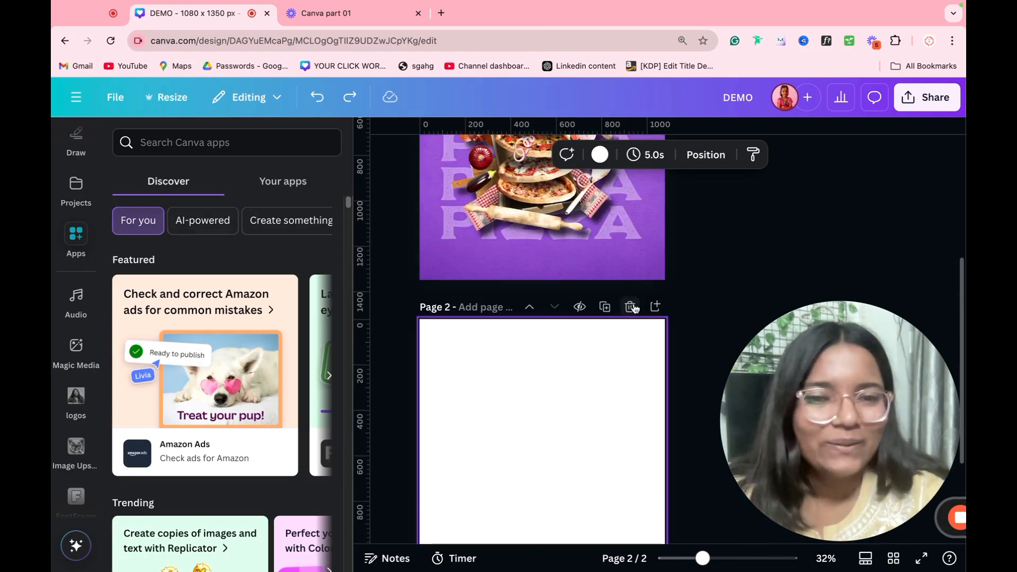
Step: Delete the blank Page 2 and clear the old PURPLE search in Elements
{"action": "left_click", "coordinate": [633, 308]}
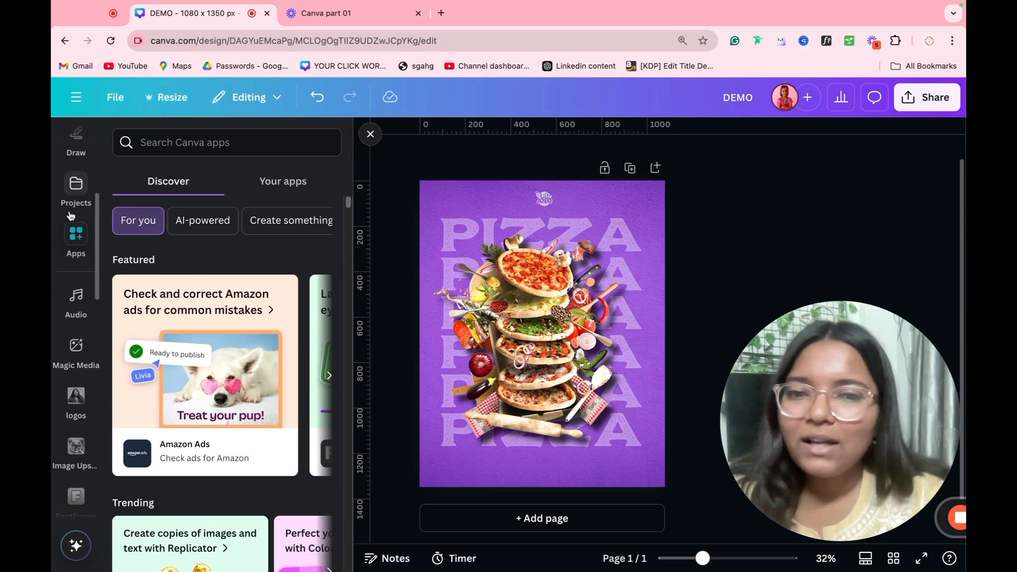
{"action": "scroll", "coordinate": [69, 218], "scroll_direction": "up", "scroll_amount": 5}
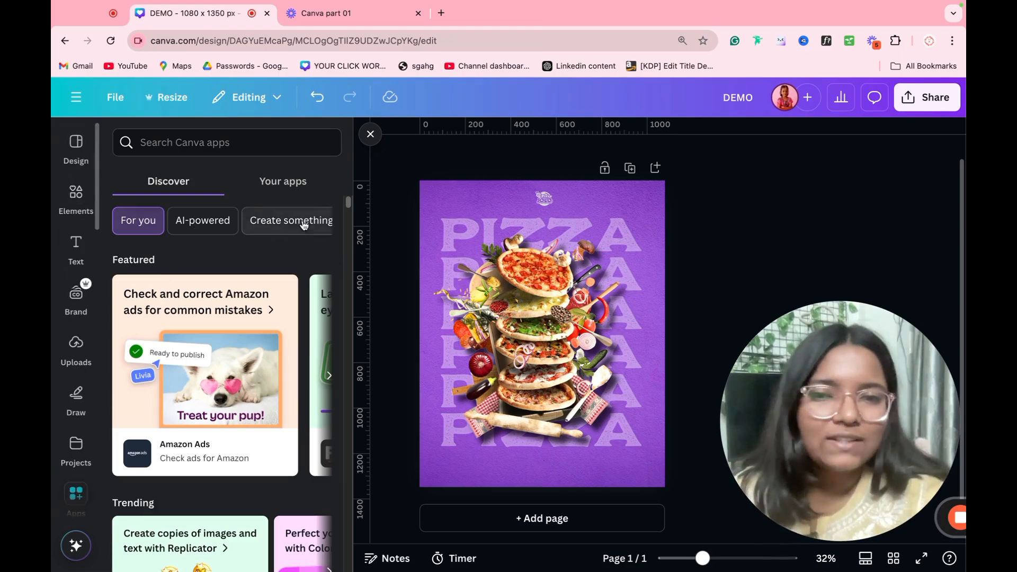
{"action": "left_click", "coordinate": [76, 196]}
{"action": "left_click", "coordinate": [215, 133]}
{"action": "double_click", "coordinate": [215, 133]}
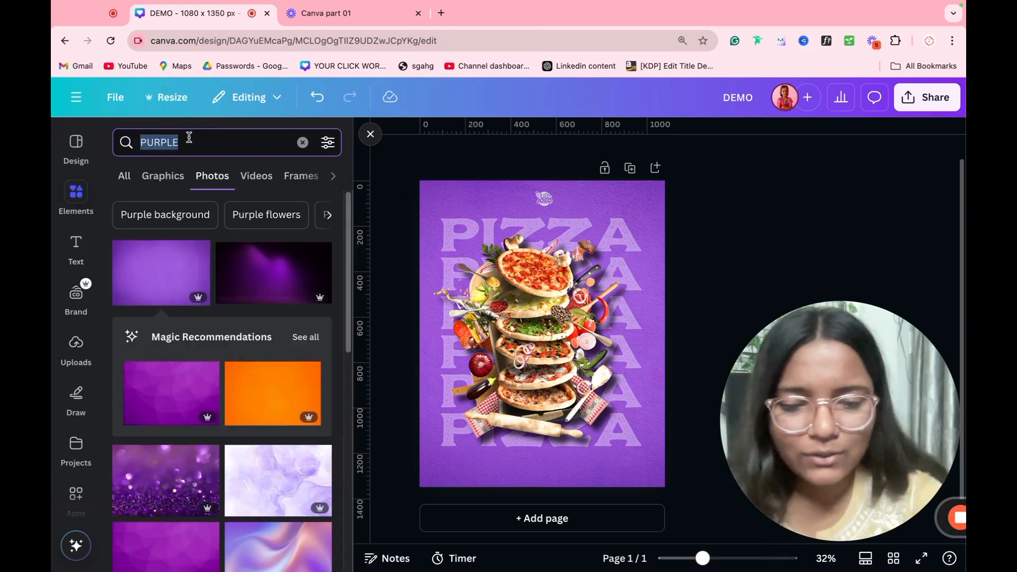
{"action": "key", "text": "BackSpace"}
Step: Search photos for 'tomato' and place a tomato slice at the poster's lower right
{"action": "type", "text": "To"}
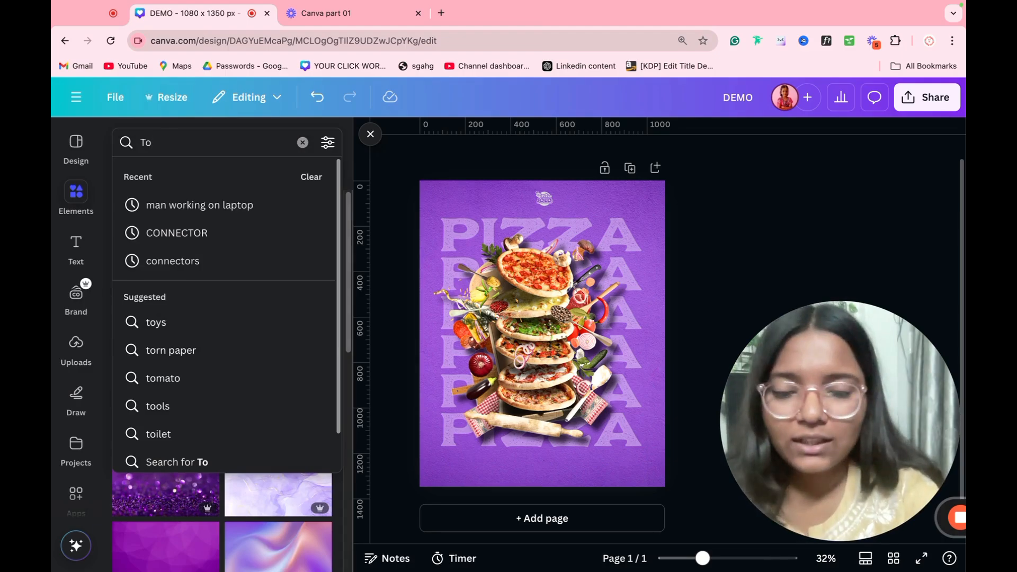
{"action": "type", "text": "ma"}
{"action": "left_click", "coordinate": [196, 210]}
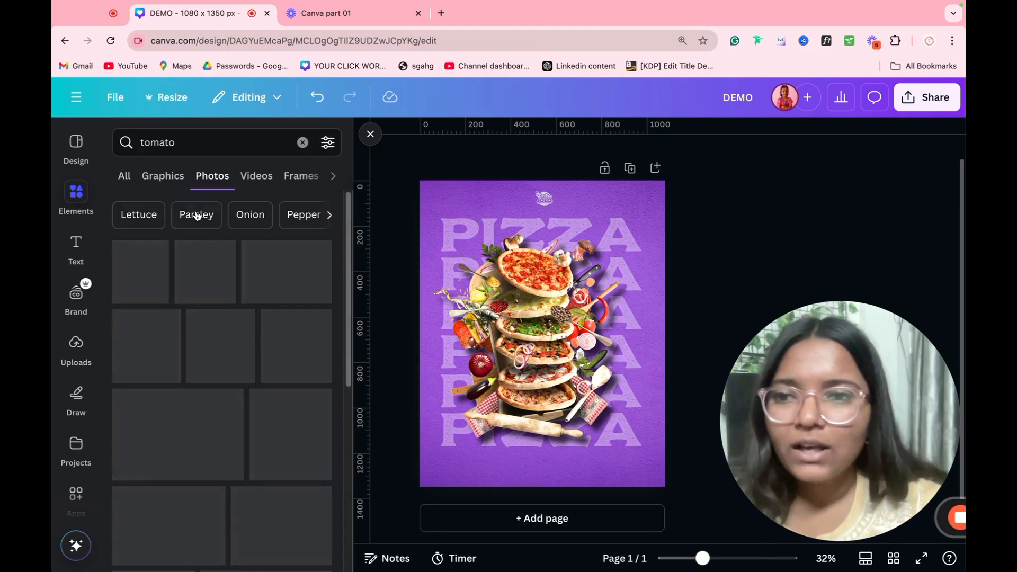
{"action": "scroll", "coordinate": [162, 414], "scroll_direction": "down", "scroll_amount": 6}
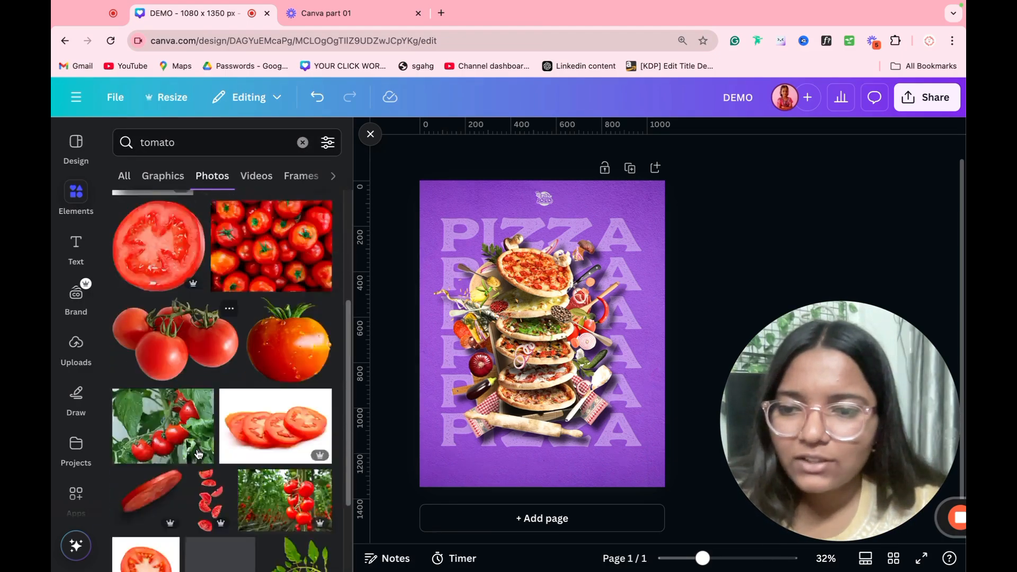
{"action": "left_click", "coordinate": [162, 414]}
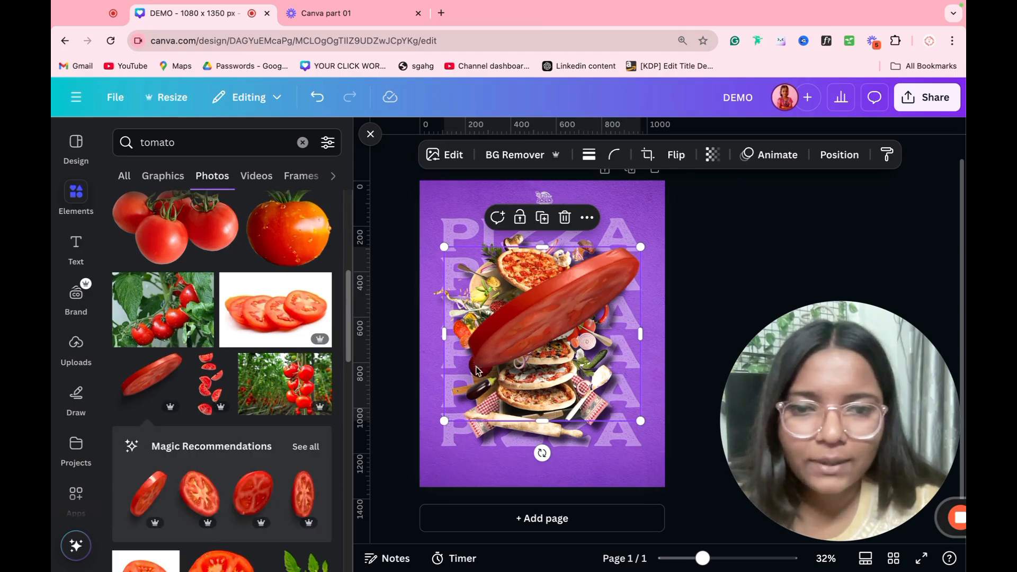
{"action": "left_click_drag", "start_coordinate": [569, 371], "coordinate": [653, 525]}
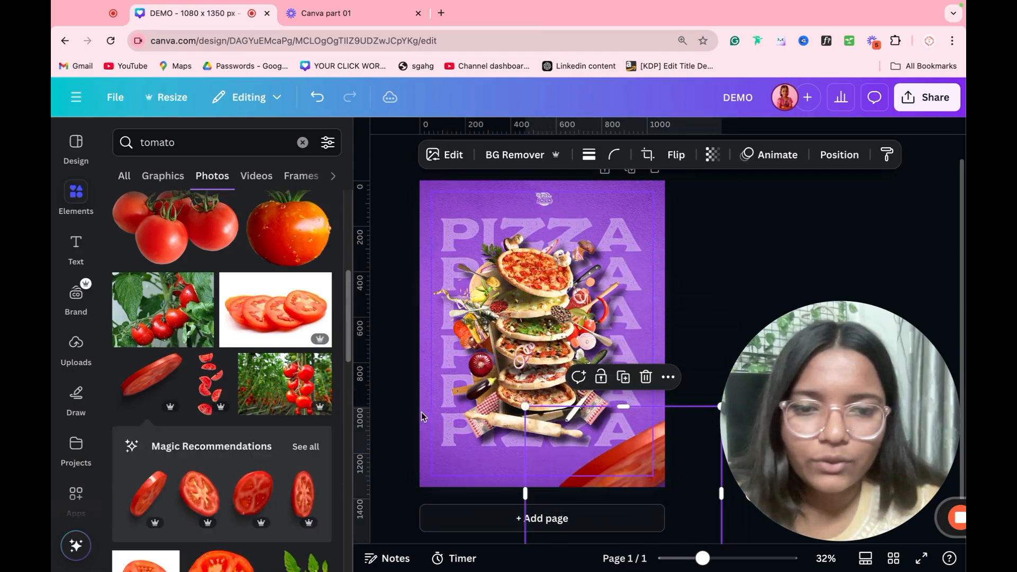
{"action": "double_click", "coordinate": [202, 143]}
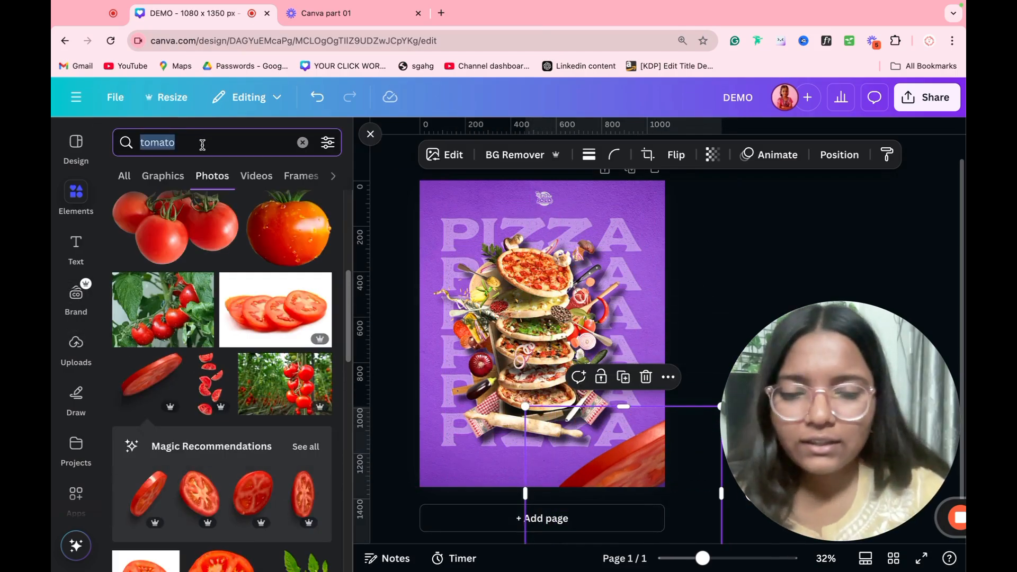
Step: Search 'leaf' and place a flying-leaves photo toward the poster's top left
{"action": "key", "text": "BackSpace"}
{"action": "type", "text": "leaf"}
{"action": "key", "text": "Return"}
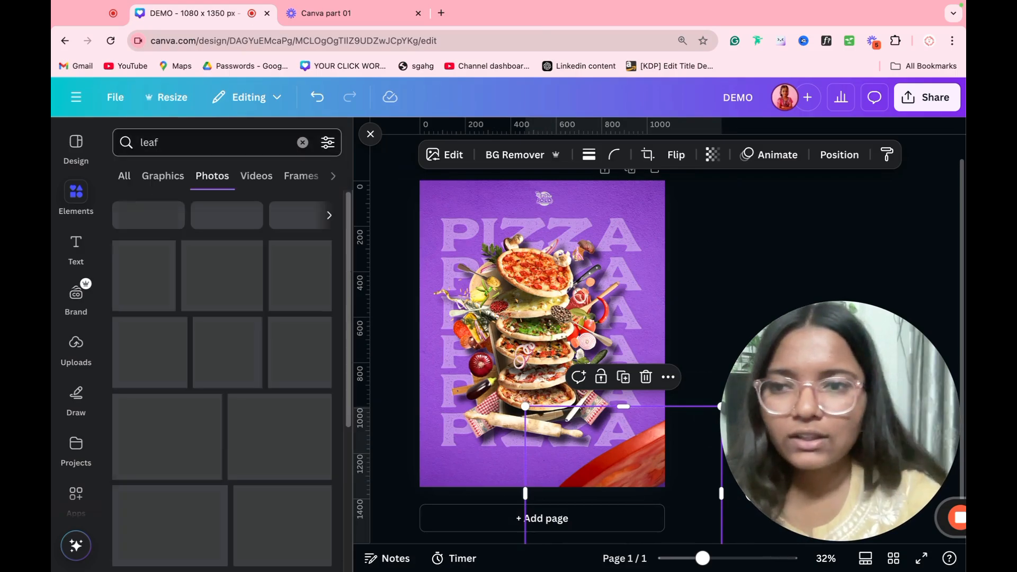
{"action": "left_click", "coordinate": [277, 291]}
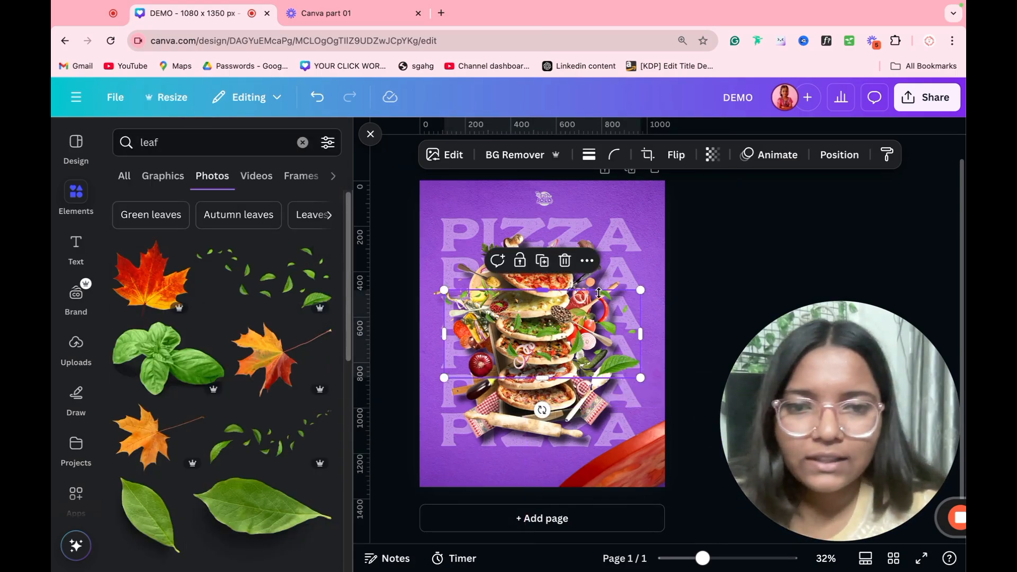
{"action": "left_click_drag", "start_coordinate": [579, 311], "coordinate": [466, 203]}
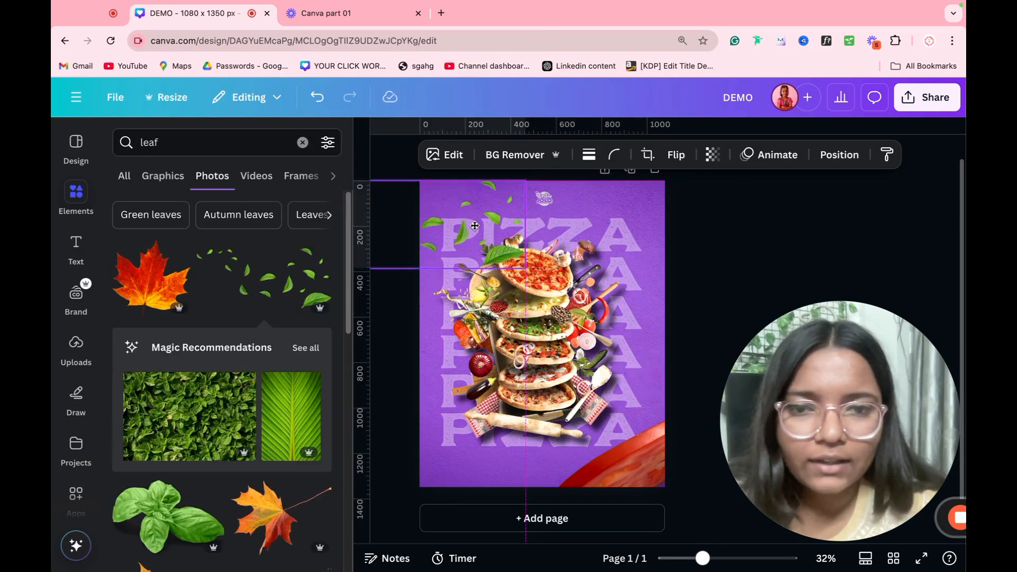
Step: Add a second leaves photo at the bottom-right, replacing the red shape, and nudge the top leaves
{"action": "scroll", "coordinate": [254, 410], "scroll_direction": "down", "scroll_amount": 4}
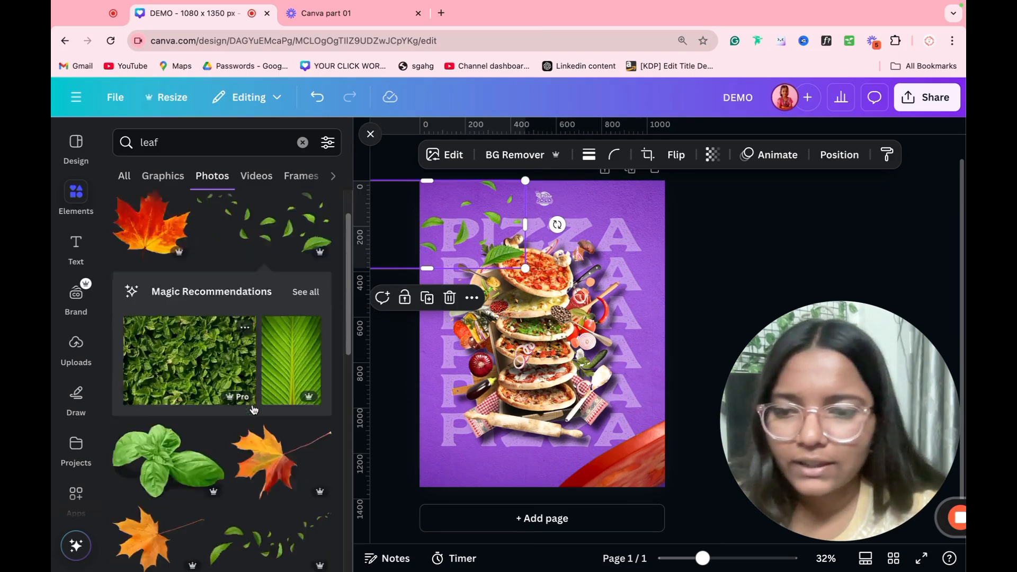
{"action": "left_click", "coordinate": [241, 385]}
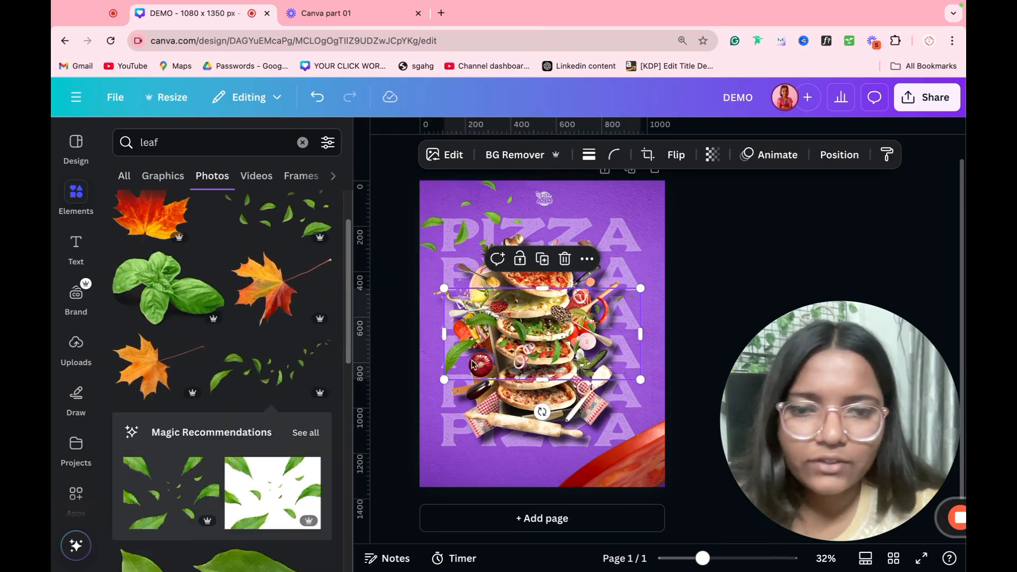
{"action": "left_click_drag", "start_coordinate": [520, 391], "coordinate": [561, 464]}
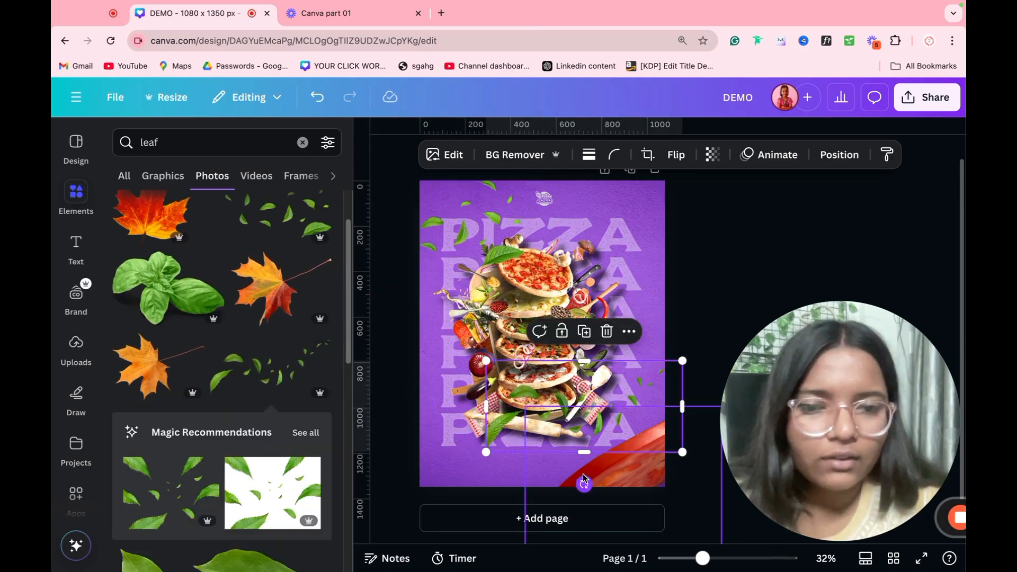
{"action": "left_click", "coordinate": [572, 462]}
{"action": "key", "text": "Delete"}
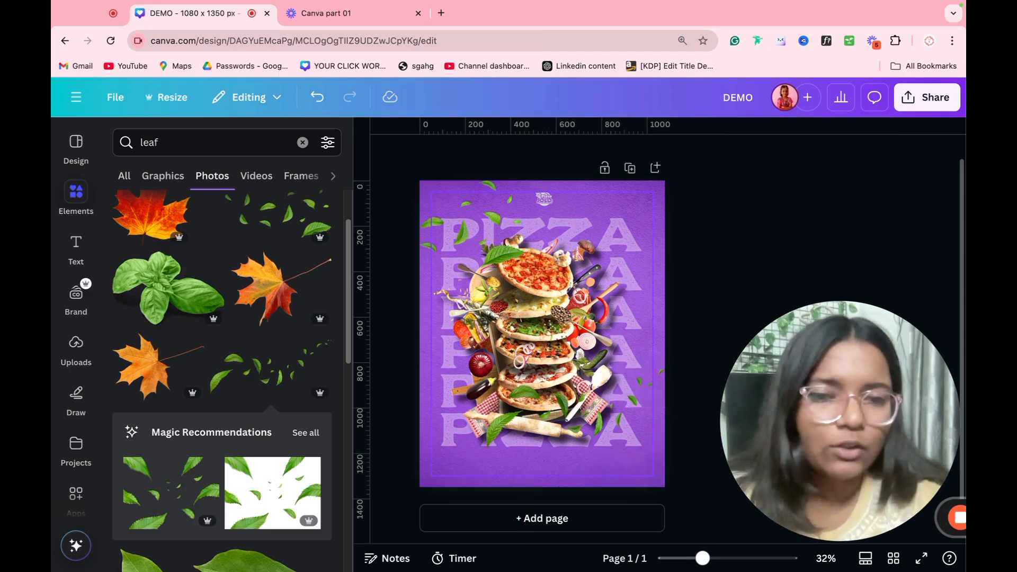
{"action": "key", "text": "ctrl+z"}
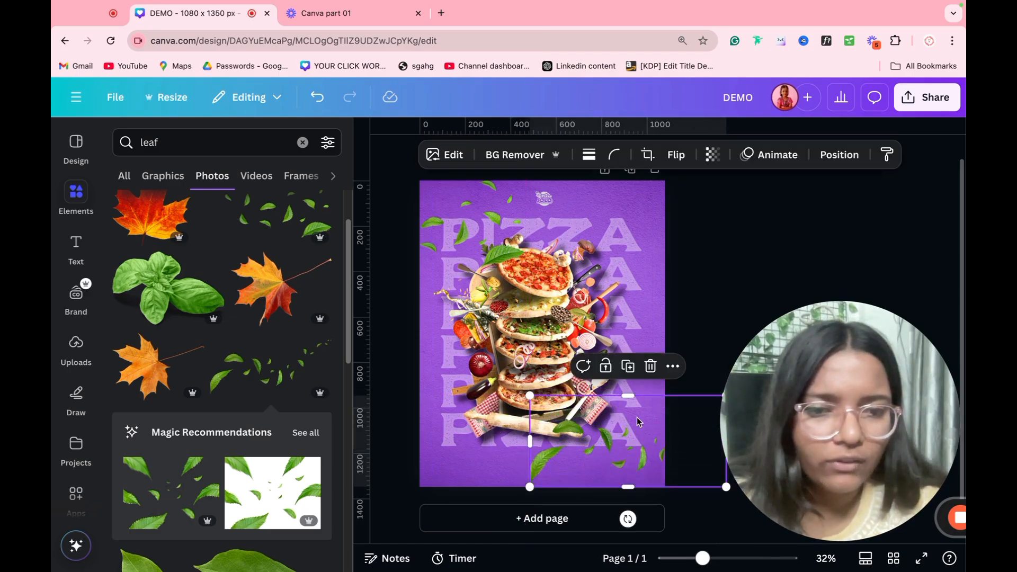
{"action": "left_click_drag", "start_coordinate": [529, 398], "coordinate": [499, 382]}
{"action": "left_click_drag", "start_coordinate": [598, 432], "coordinate": [627, 433]}
{"action": "left_click_drag", "start_coordinate": [505, 255], "coordinate": [509, 248]}
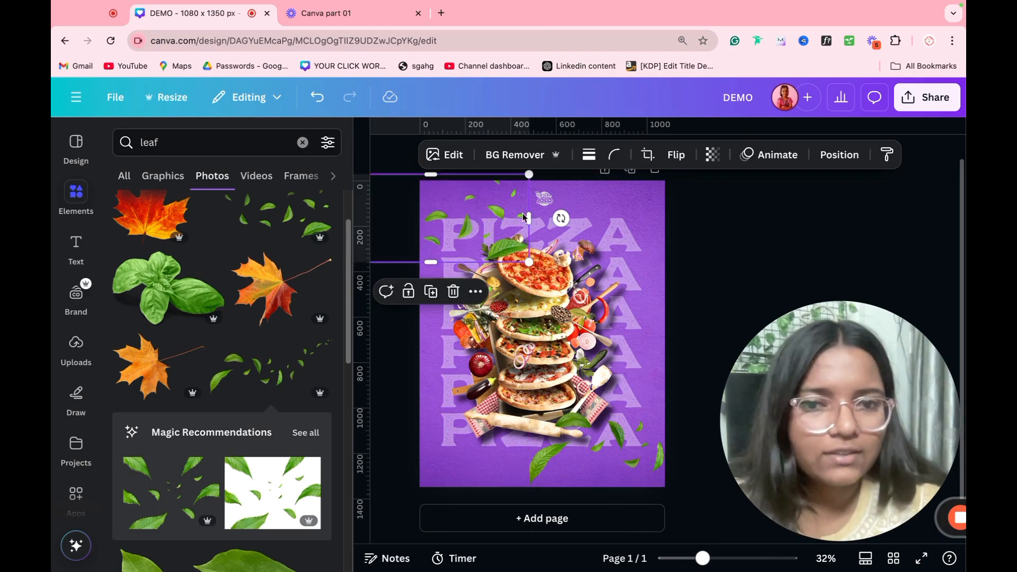
Step: Blur the whole top-left flying-leaves photo at intensity 61
{"action": "left_click", "coordinate": [447, 162]}
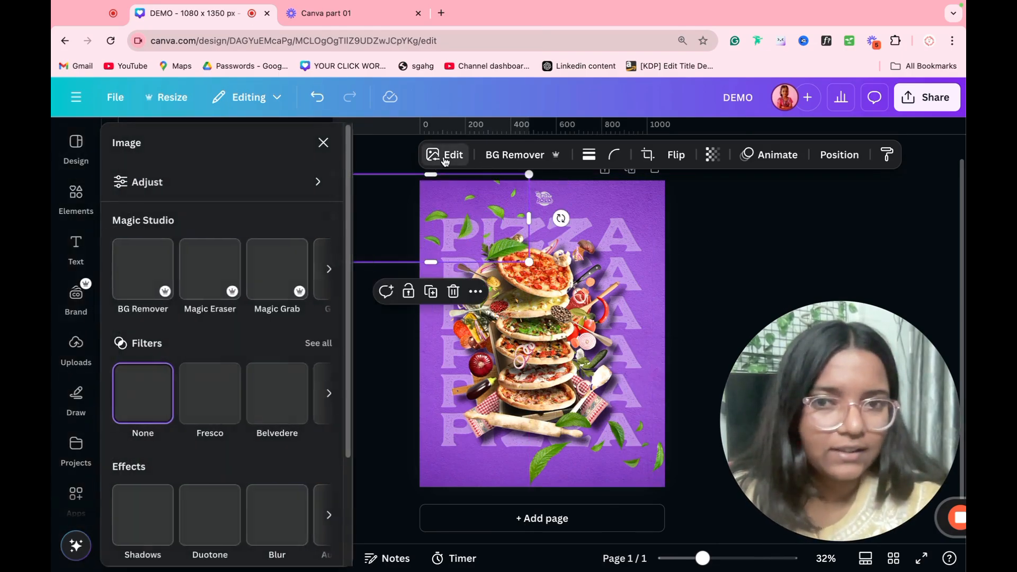
{"action": "left_click", "coordinate": [274, 523]}
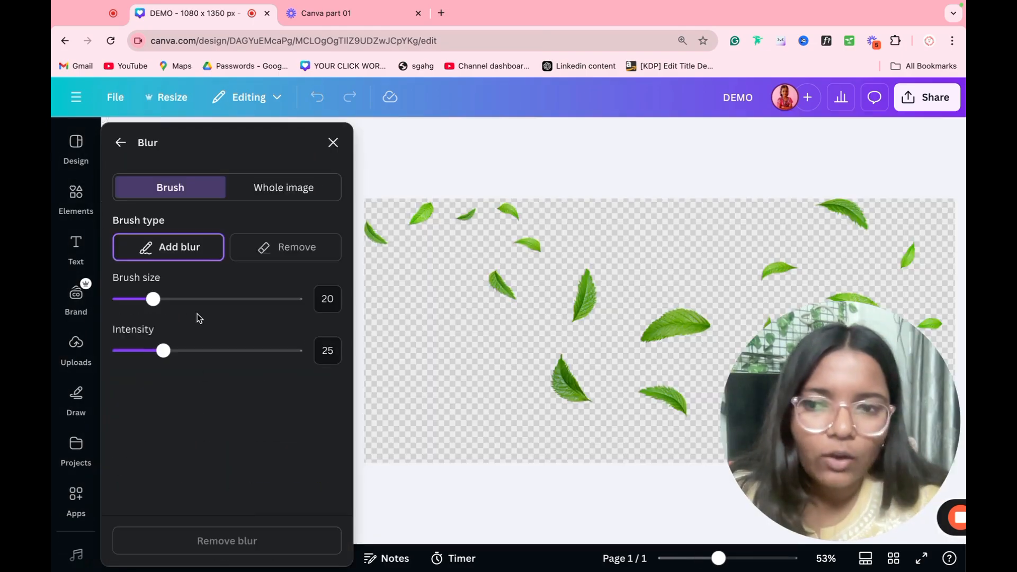
{"action": "left_click", "coordinate": [275, 195]}
{"action": "mouse_move", "coordinate": [228, 249]}
{"action": "left_mouse_down"}
{"action": "mouse_move", "coordinate": [254, 250]}
{"action": "mouse_move", "coordinate": [228, 251]}
{"action": "left_mouse_up"}
{"action": "left_click", "coordinate": [332, 142]}
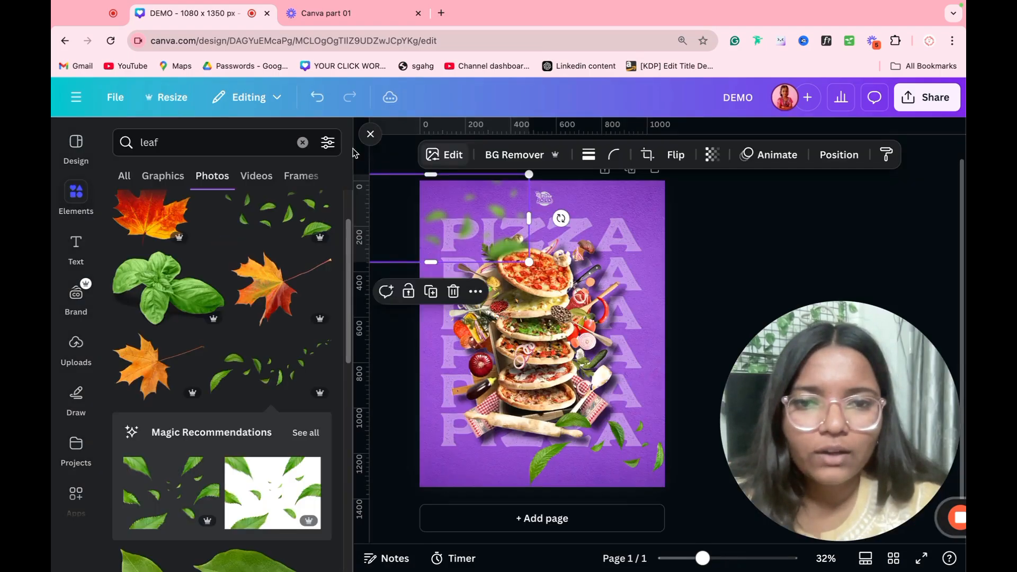
Step: Copy the leaves' blur style onto the bottom-right leaves, then add a blank second page
{"action": "left_click", "coordinate": [756, 299]}
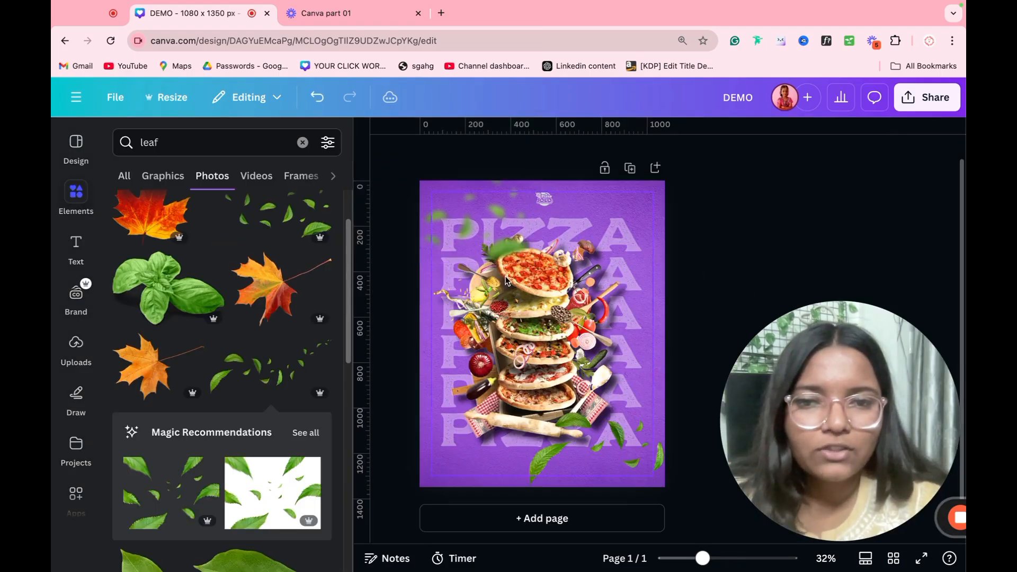
{"action": "left_click", "coordinate": [494, 220]}
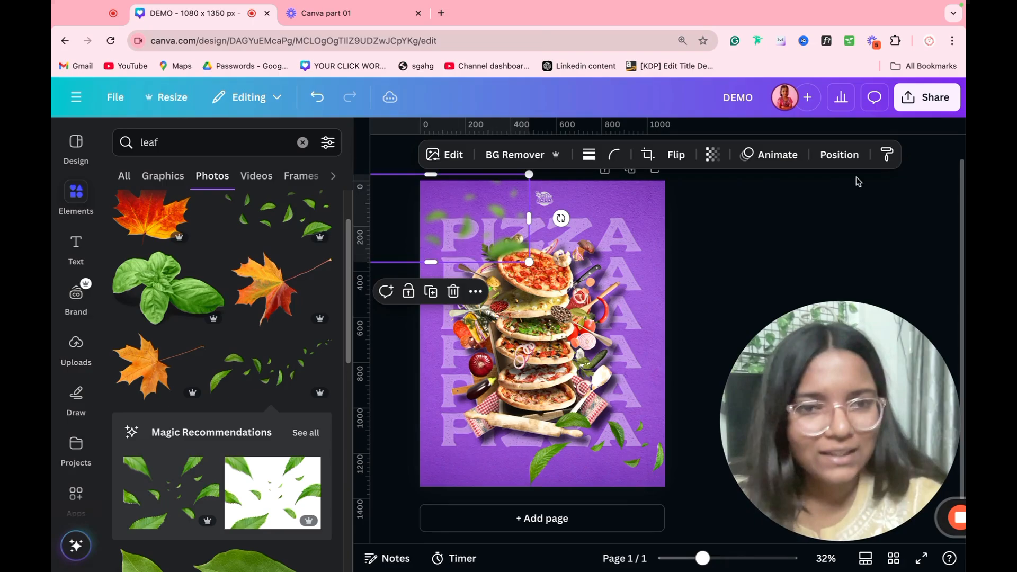
{"action": "left_click", "coordinate": [886, 154]}
{"action": "left_click", "coordinate": [616, 443]}
{"action": "left_click", "coordinate": [755, 296]}
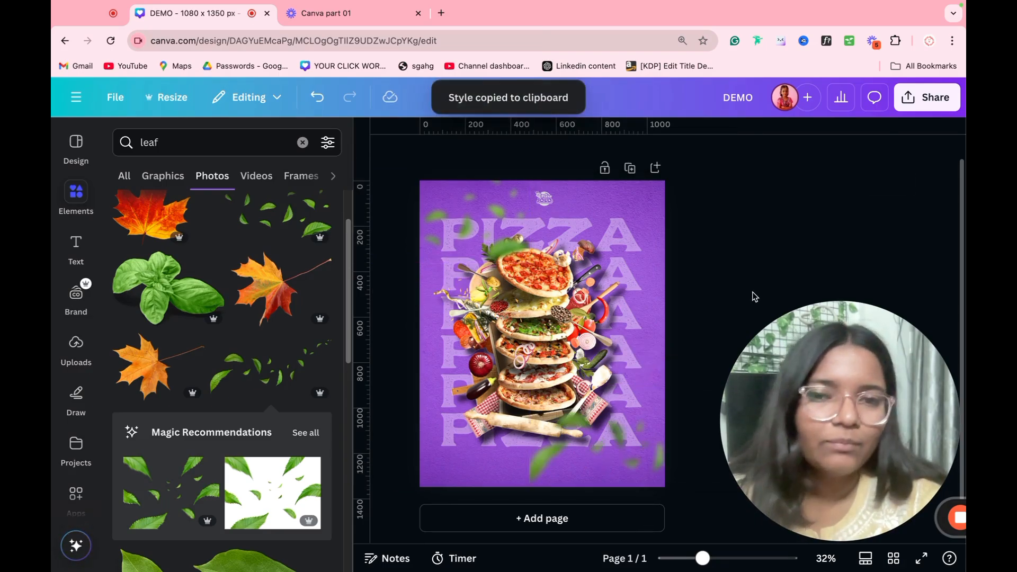
{"action": "left_click", "coordinate": [626, 446]}
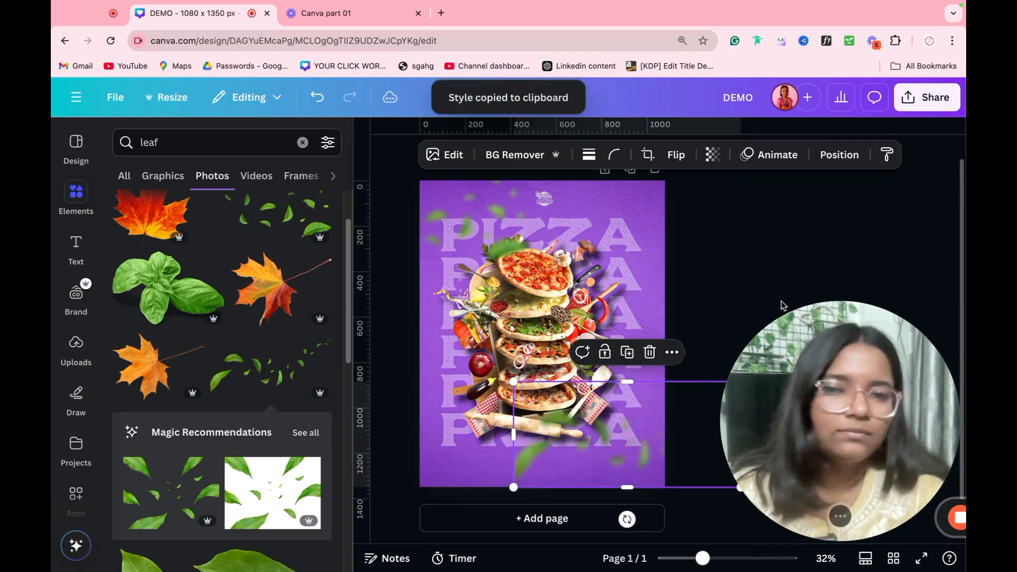
{"action": "left_click", "coordinate": [655, 178]}
{"action": "left_click", "coordinate": [655, 168]}
{"action": "scroll", "coordinate": [638, 293], "scroll_direction": "up", "scroll_amount": 5}
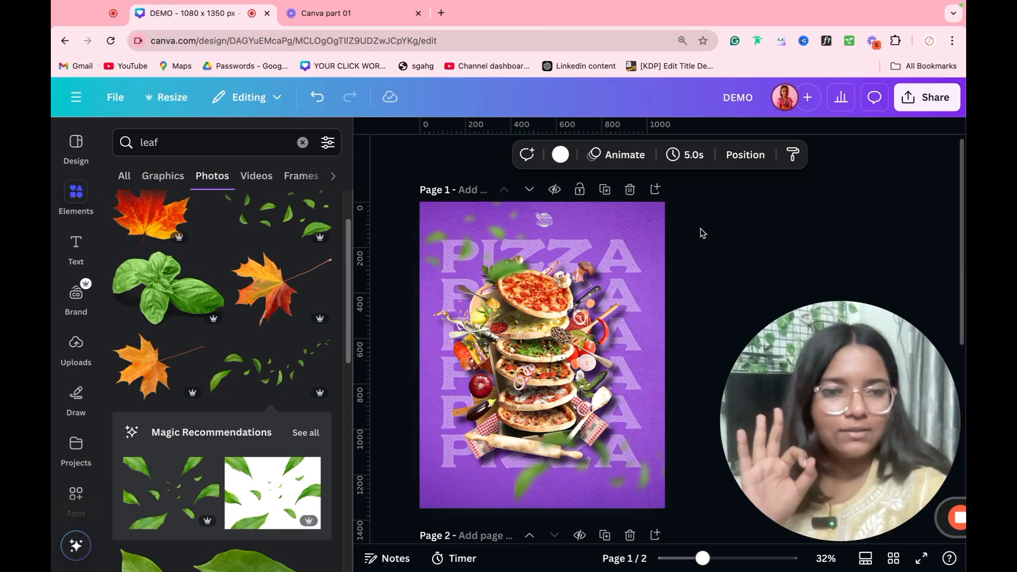
Step: Search Elements for 'girl', add the smiling-woman photo to page 2 and enlarge it
{"action": "scroll", "coordinate": [597, 259], "scroll_direction": "down", "scroll_amount": 5}
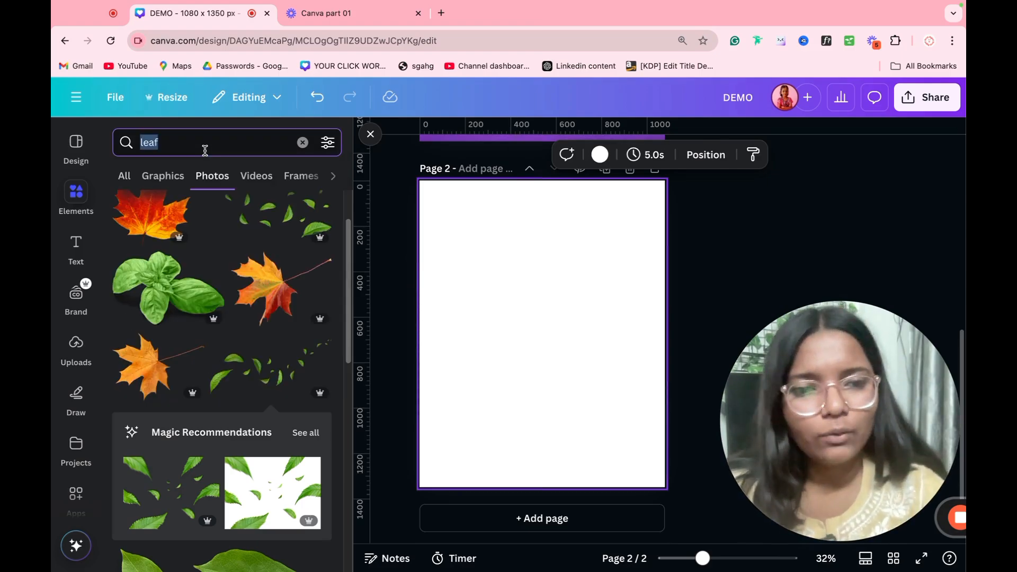
{"action": "type", "text": "girl"}
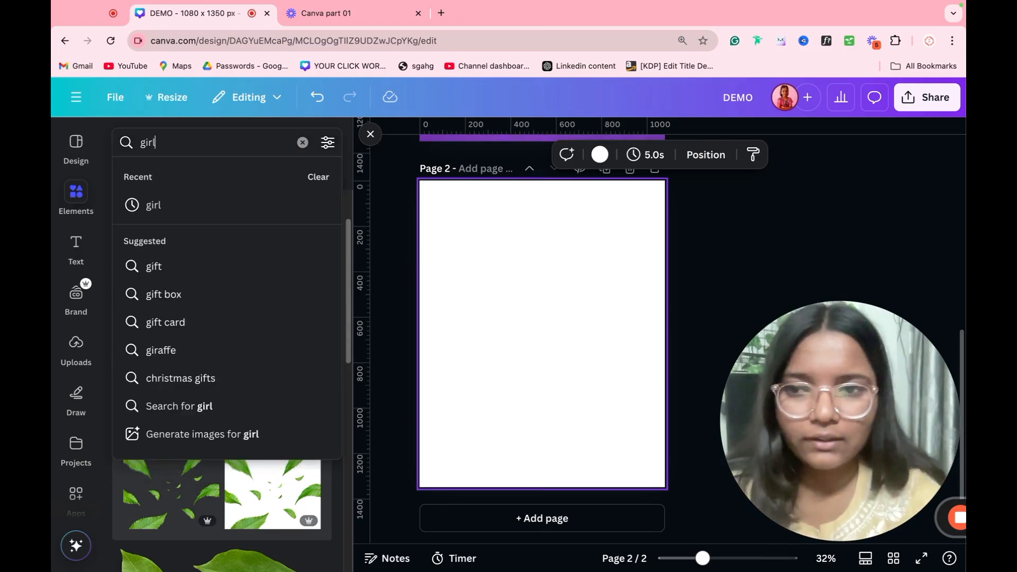
{"action": "key", "text": "Return"}
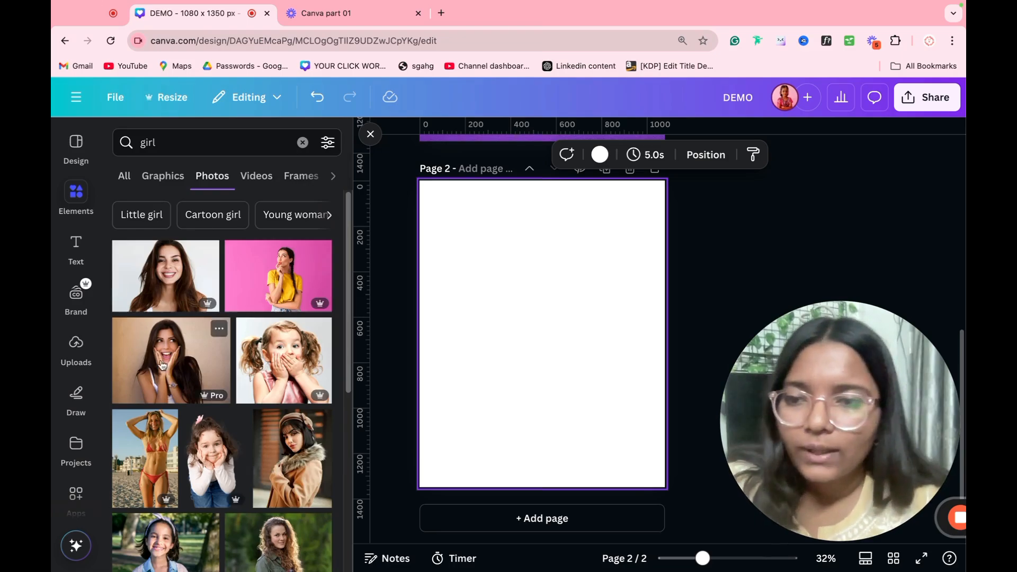
{"action": "left_click", "coordinate": [206, 352]}
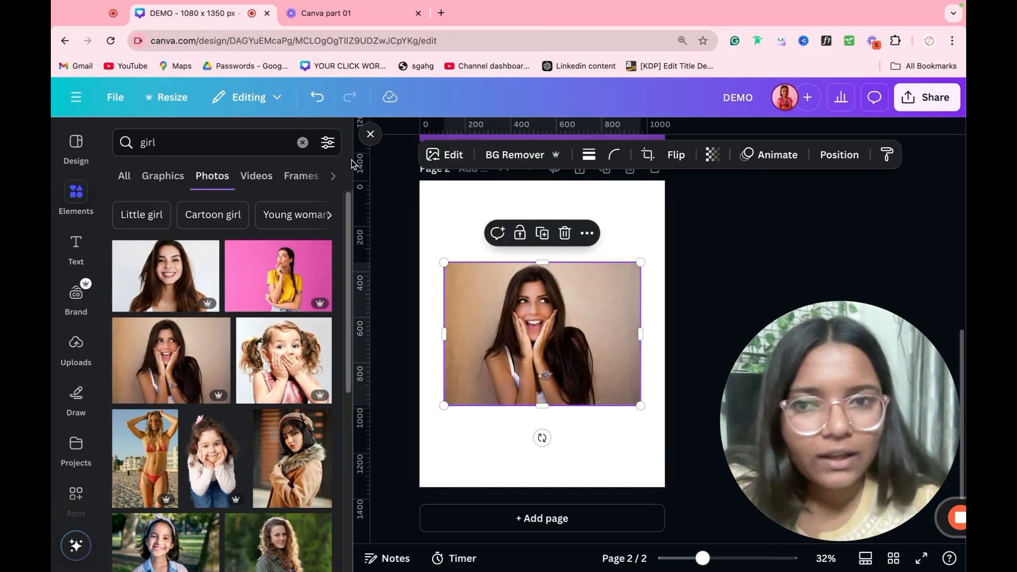
{"action": "left_click", "coordinate": [370, 134]}
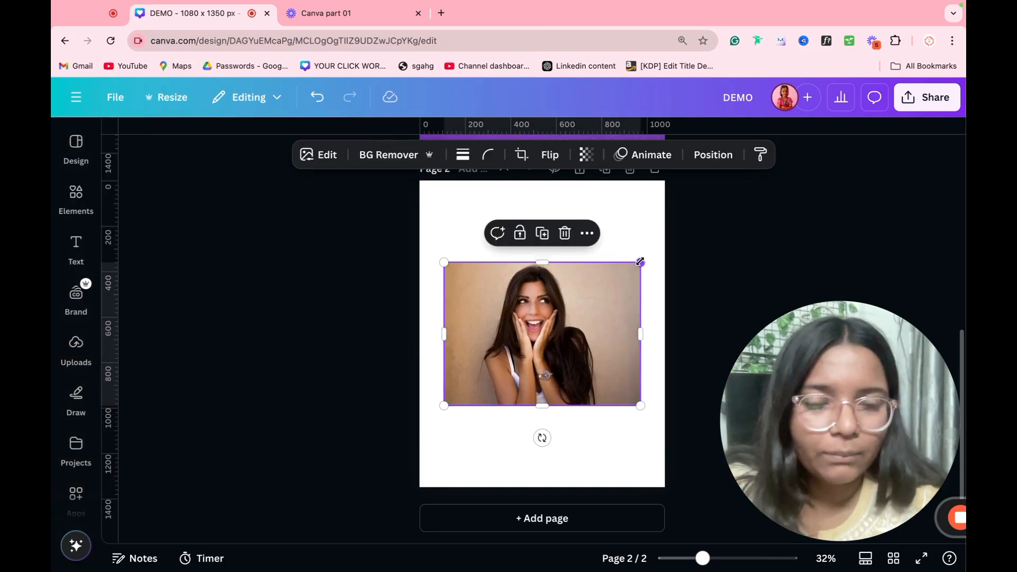
{"action": "left_click_drag", "start_coordinate": [640, 261], "coordinate": [720, 204]}
{"action": "left_click_drag", "start_coordinate": [601, 302], "coordinate": [572, 331]}
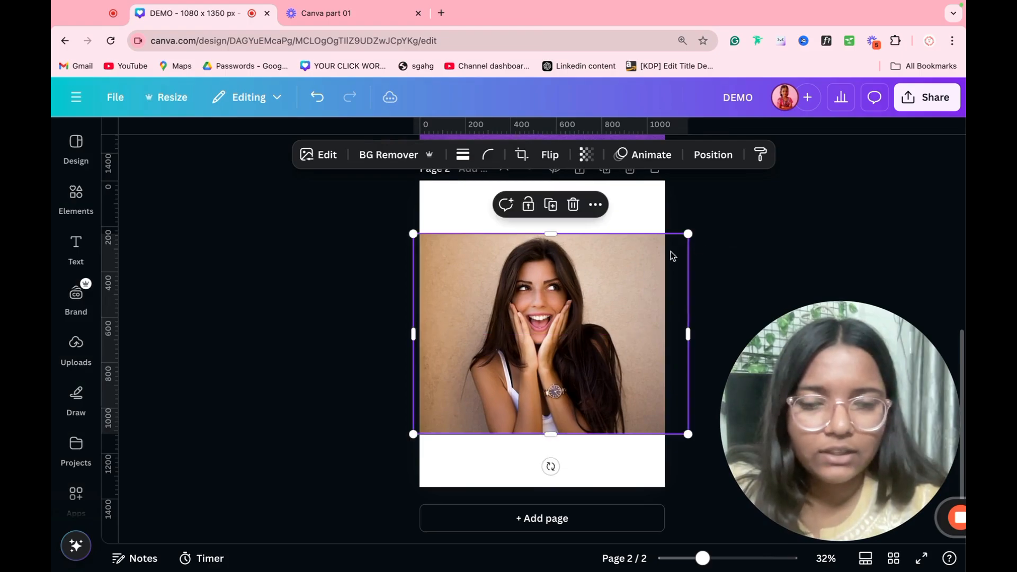
Step: Enlarge the woman photo further and remove its beige background
{"action": "left_click_drag", "start_coordinate": [689, 234], "coordinate": [731, 208]}
{"action": "left_click_drag", "start_coordinate": [581, 297], "coordinate": [532, 330]}
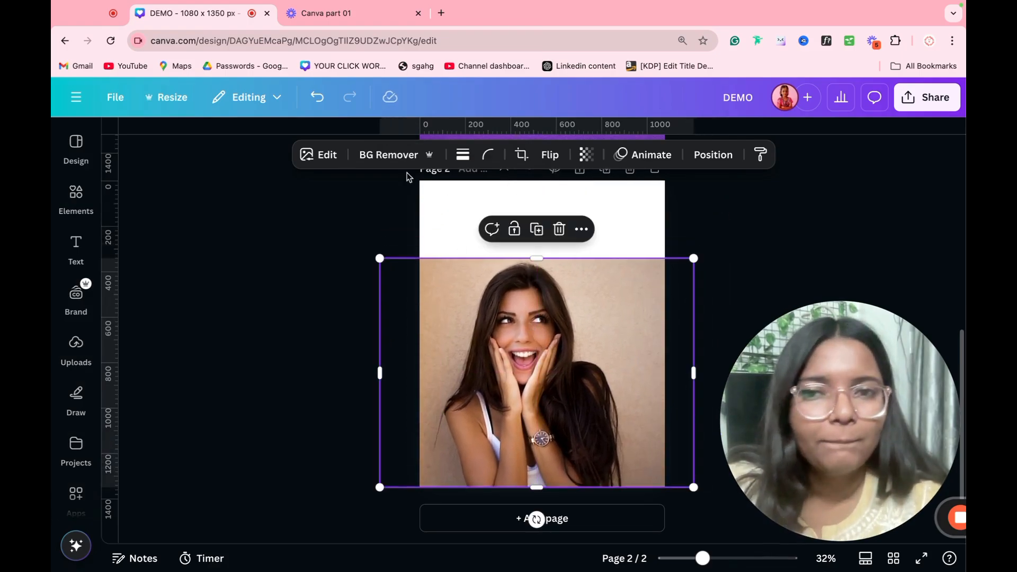
{"action": "left_click", "coordinate": [393, 160]}
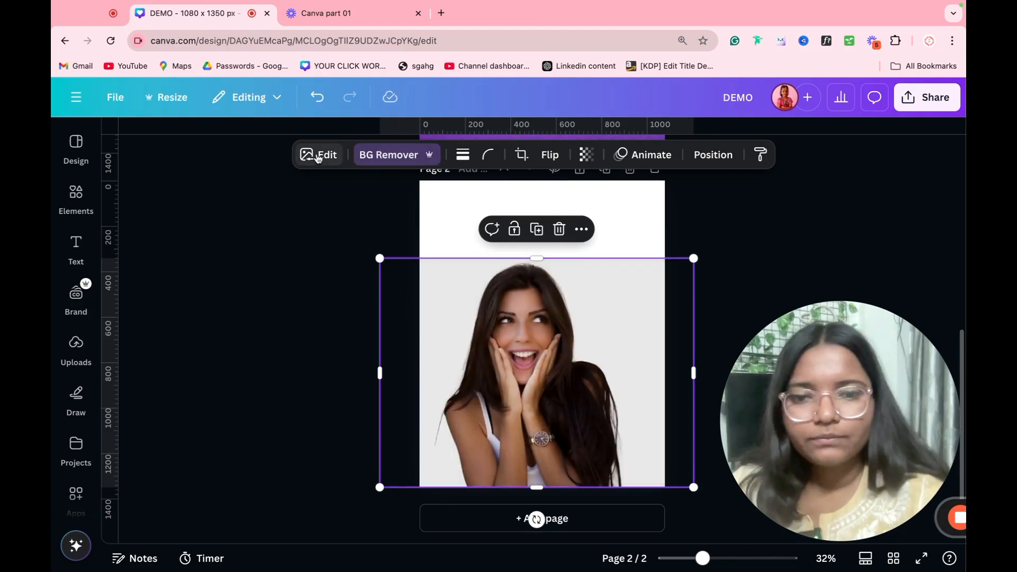
Step: Give the cut-out woman a red (#FF4949) Outline shadow effect
{"action": "left_click", "coordinate": [318, 156]}
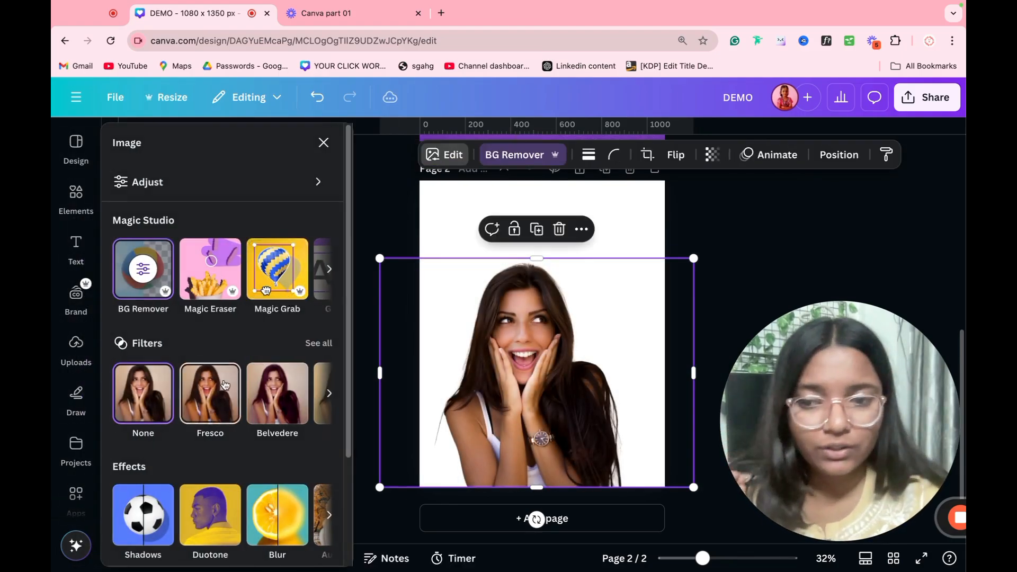
{"action": "scroll", "coordinate": [209, 403], "scroll_direction": "down", "scroll_amount": 3}
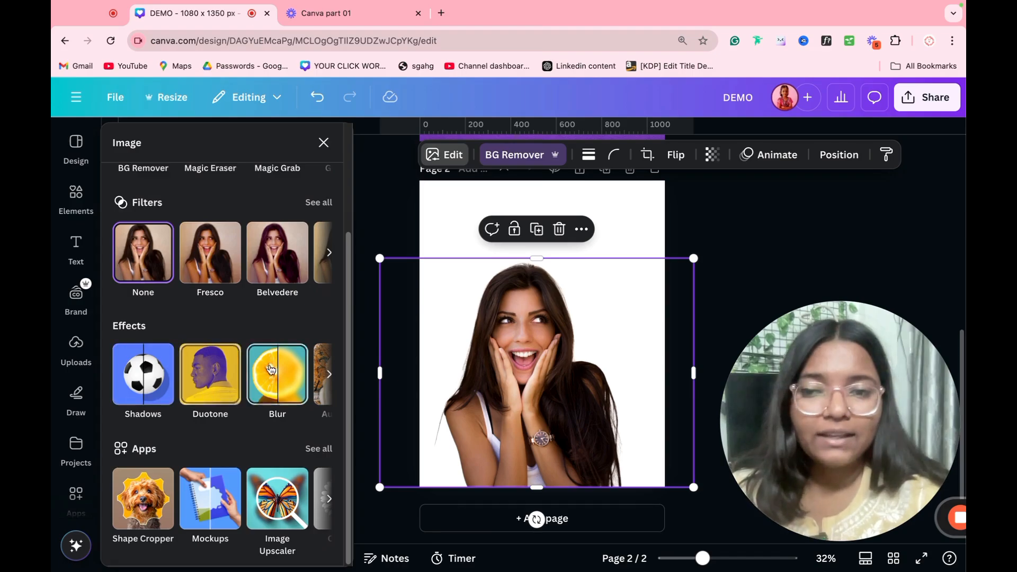
{"action": "left_click", "coordinate": [170, 375]}
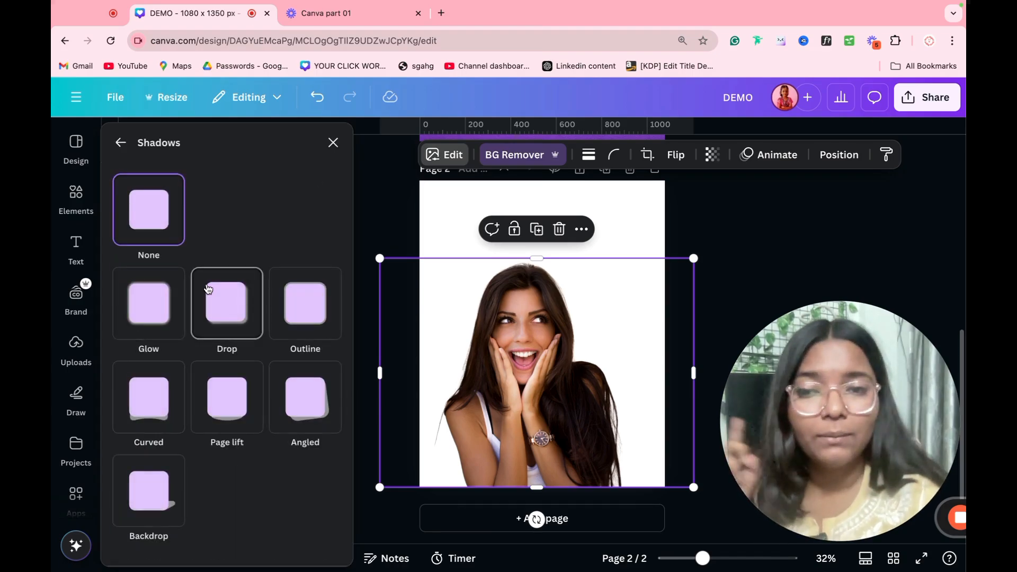
{"action": "left_click", "coordinate": [298, 306]}
{"action": "scroll", "coordinate": [228, 408], "scroll_direction": "down", "scroll_amount": 3}
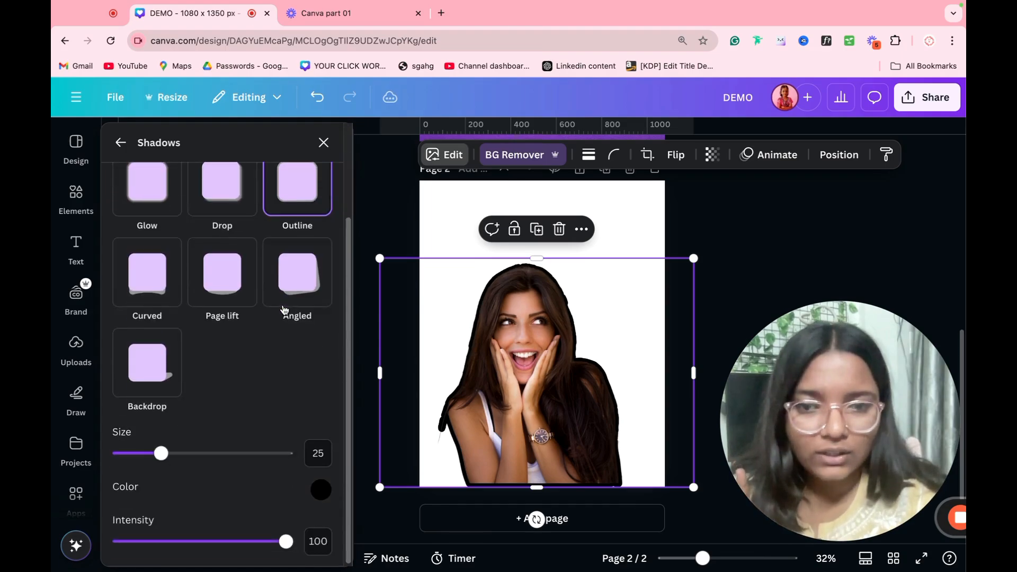
{"action": "left_click", "coordinate": [322, 496]}
{"action": "left_click", "coordinate": [359, 370]}
{"action": "left_click", "coordinate": [465, 339]}
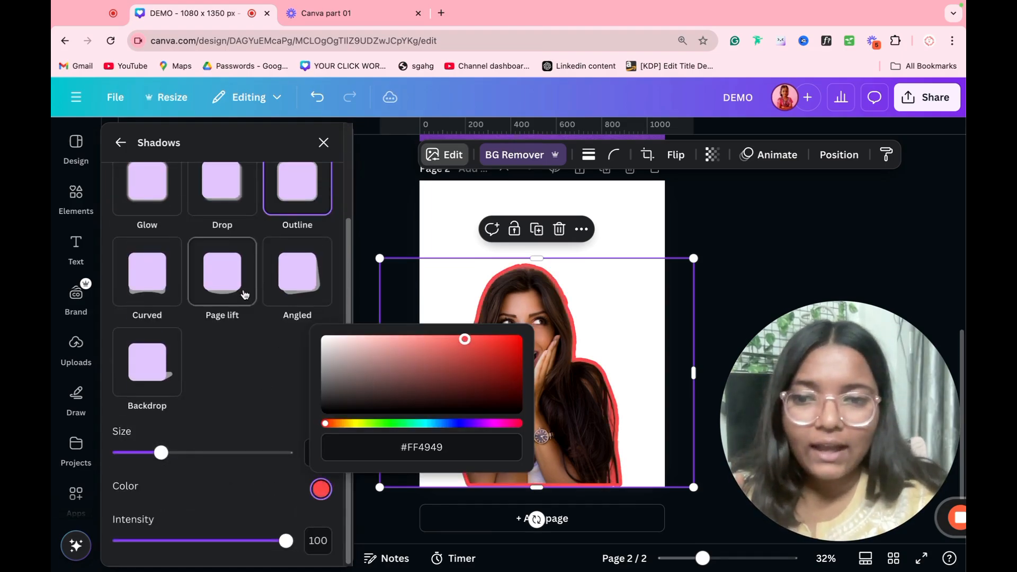
{"action": "left_click", "coordinate": [247, 364]}
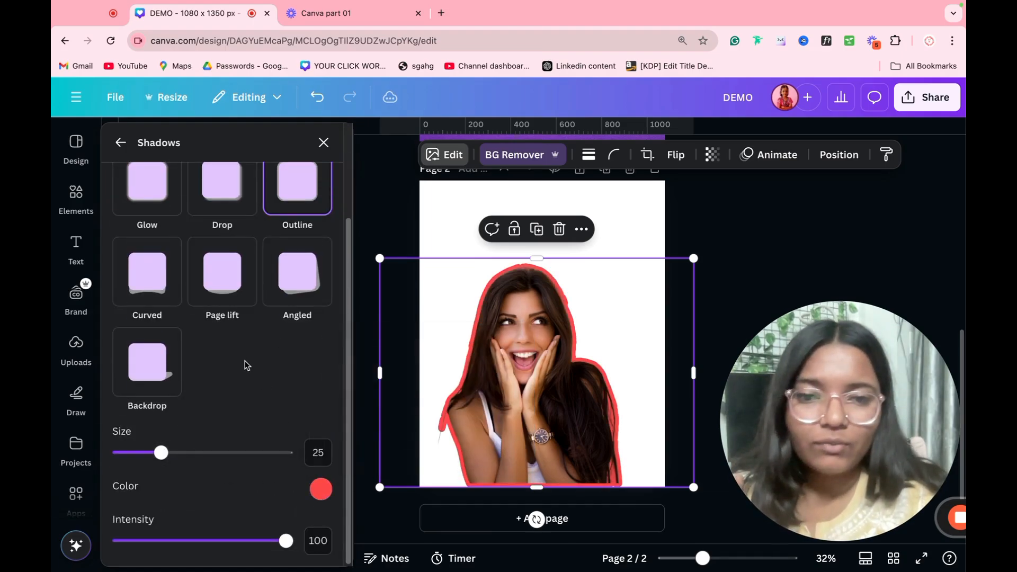
Step: Close the image editing options and reselect the outlined woman photo
{"action": "left_click", "coordinate": [121, 142]}
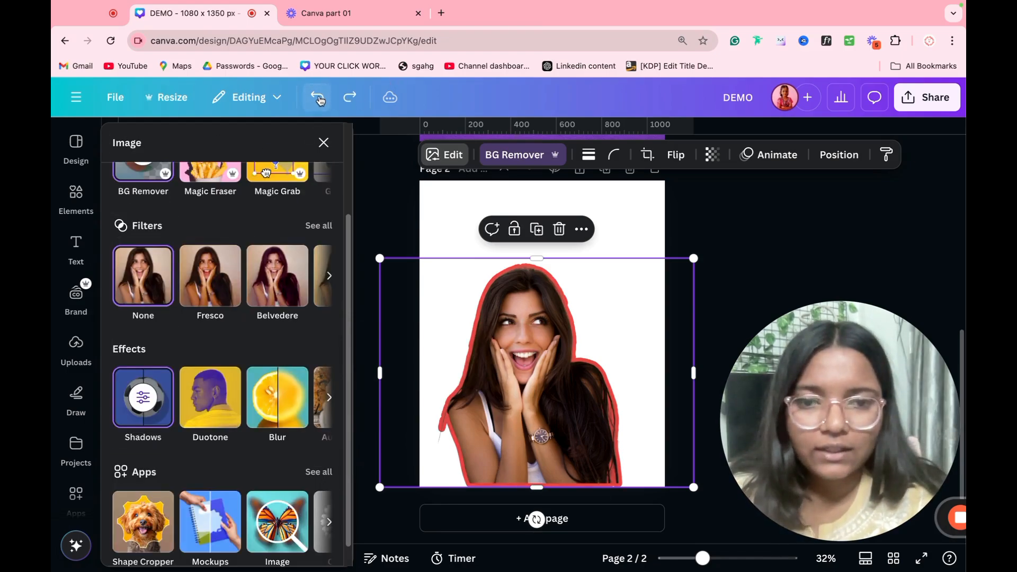
{"action": "left_click", "coordinate": [611, 235]}
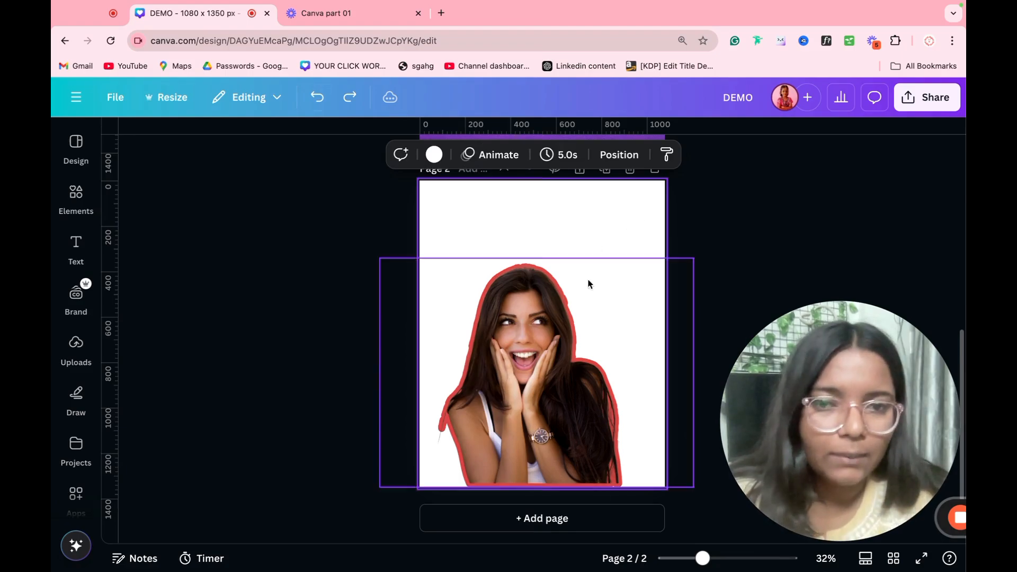
{"action": "left_click", "coordinate": [573, 314]}
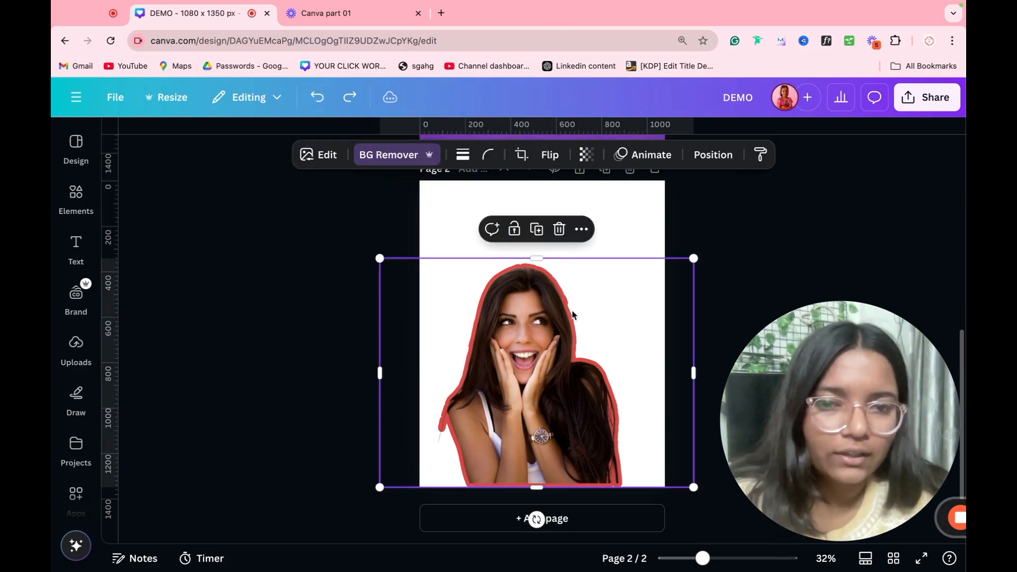
Step: Apply a custom duotone to the woman photo with red shadows and black highlights
{"action": "left_click", "coordinate": [321, 154]}
{"action": "scroll", "coordinate": [191, 517], "scroll_direction": "down", "scroll_amount": 3}
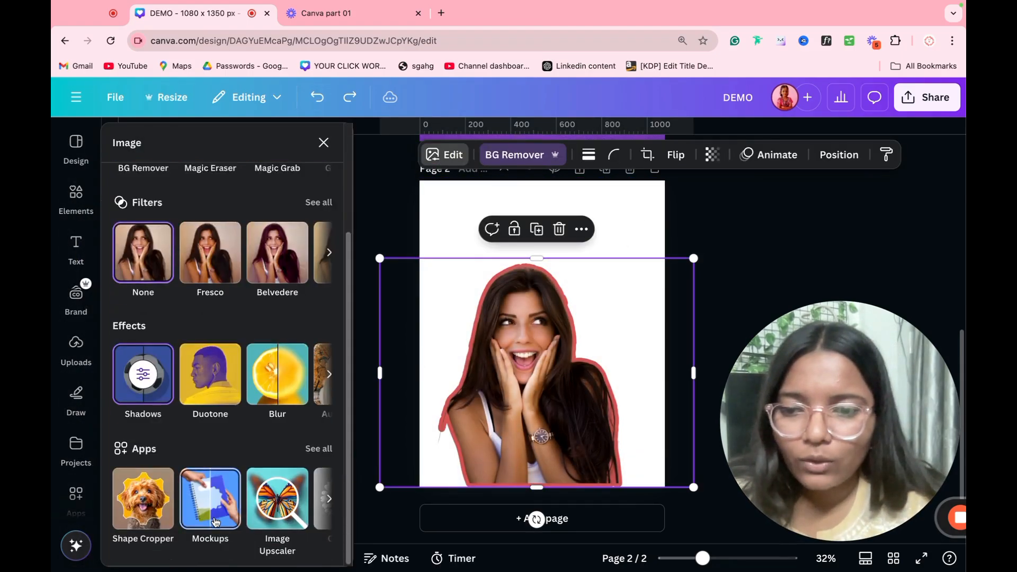
{"action": "left_click", "coordinate": [222, 391]}
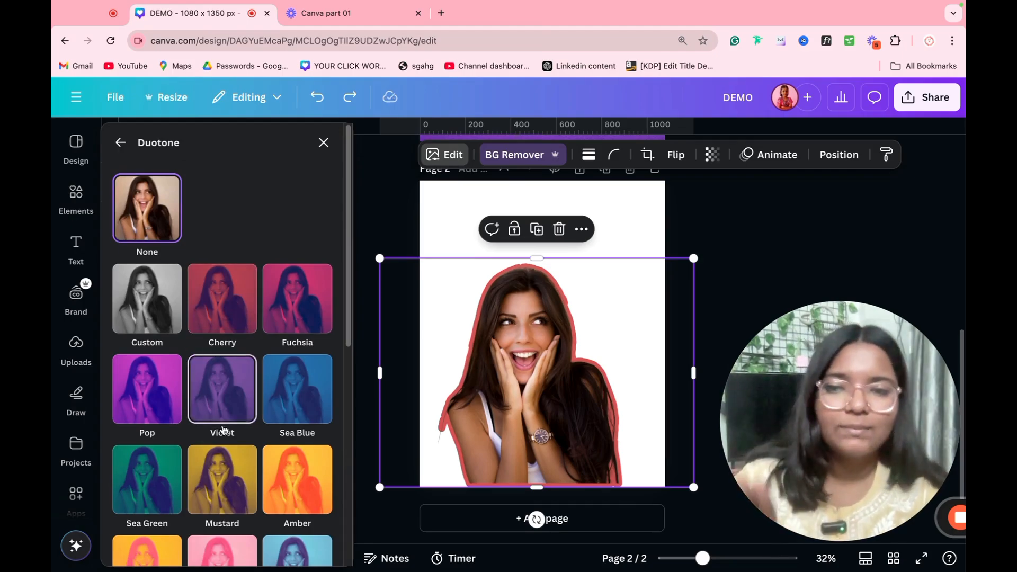
{"action": "left_click", "coordinate": [160, 323]}
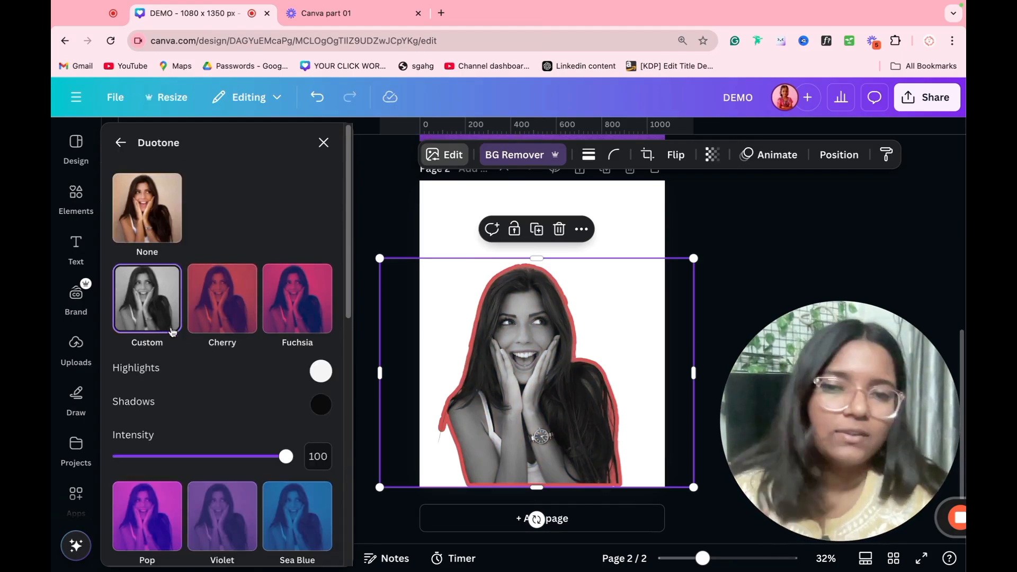
{"action": "left_click", "coordinate": [321, 404]}
{"action": "left_click_drag", "start_coordinate": [418, 318], "coordinate": [443, 253]}
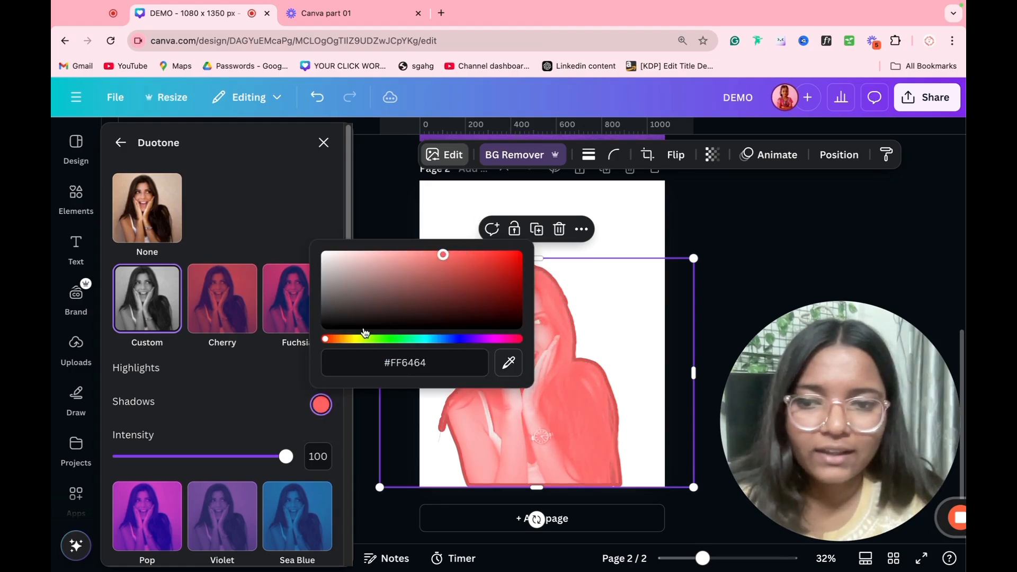
{"action": "left_click", "coordinate": [275, 433]}
{"action": "left_click", "coordinate": [321, 371]}
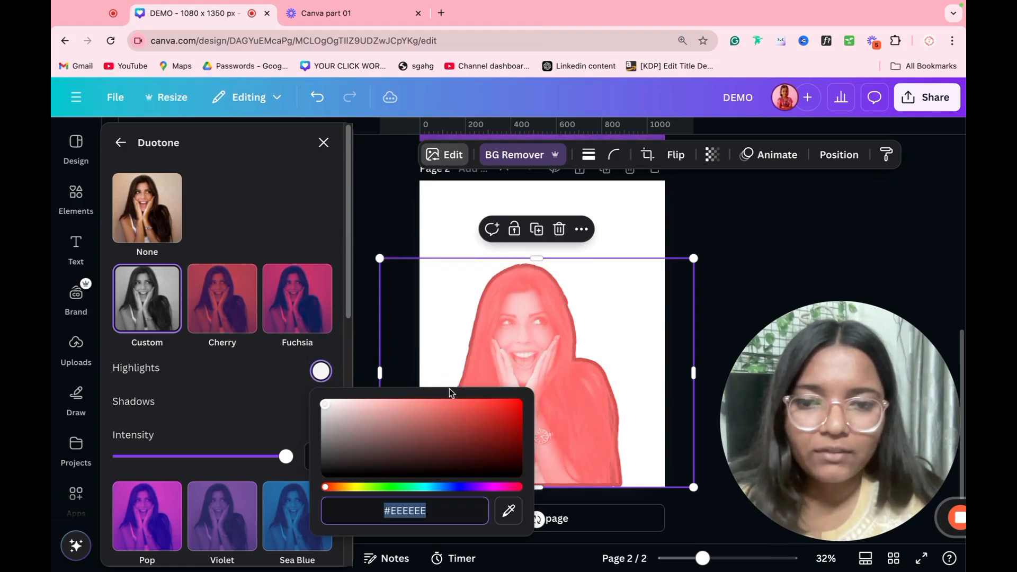
{"action": "left_click_drag", "start_coordinate": [449, 401], "coordinate": [554, 545]}
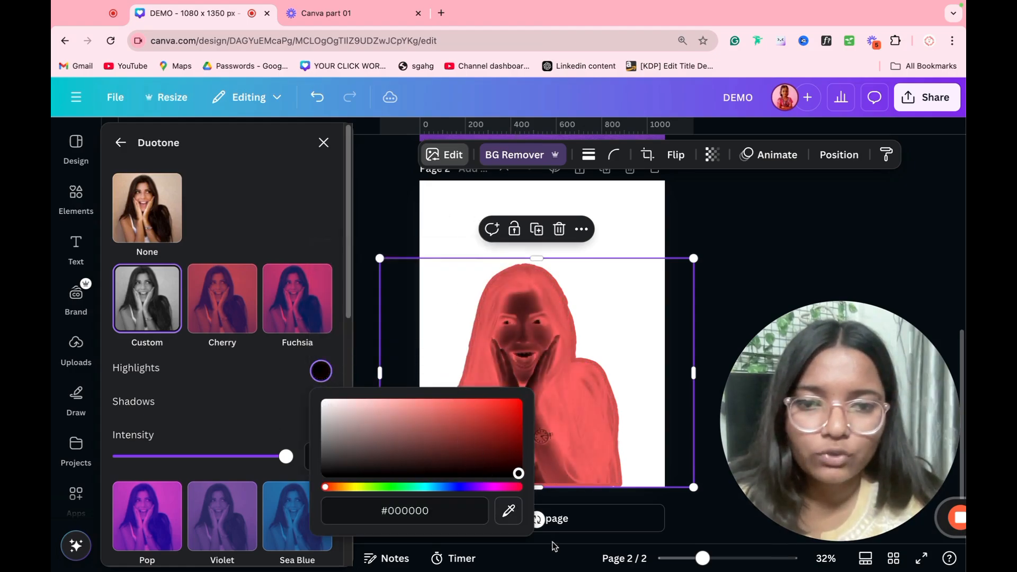
{"action": "left_click", "coordinate": [647, 231]}
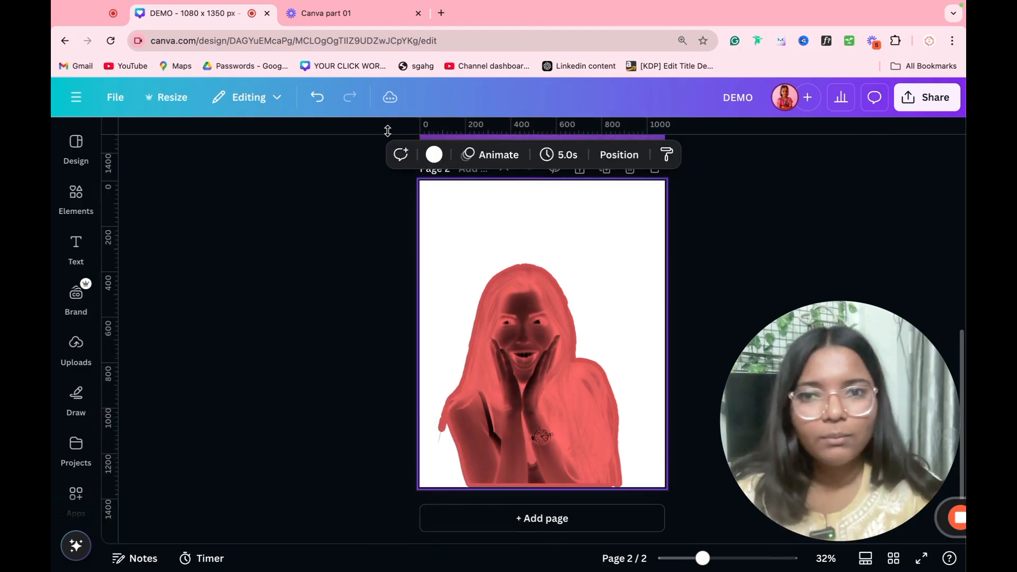
Step: Undo both duotone colour changes, browse effects toward Auto Focus, then delete the woman photo
{"action": "left_click", "coordinate": [317, 98]}
{"action": "left_click", "coordinate": [317, 98]}
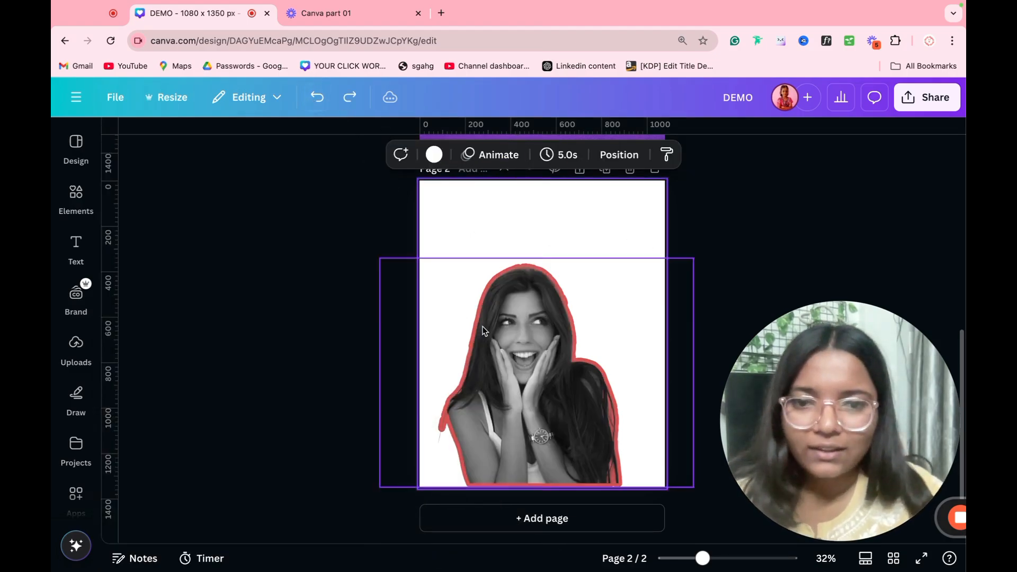
{"action": "left_click", "coordinate": [320, 155]}
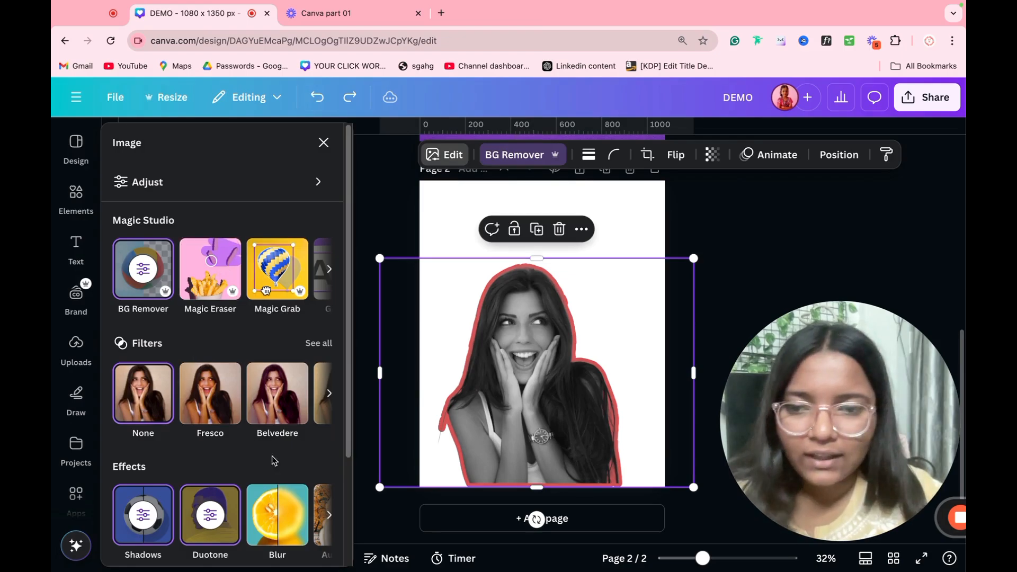
{"action": "scroll", "coordinate": [286, 466], "scroll_direction": "down", "scroll_amount": 3}
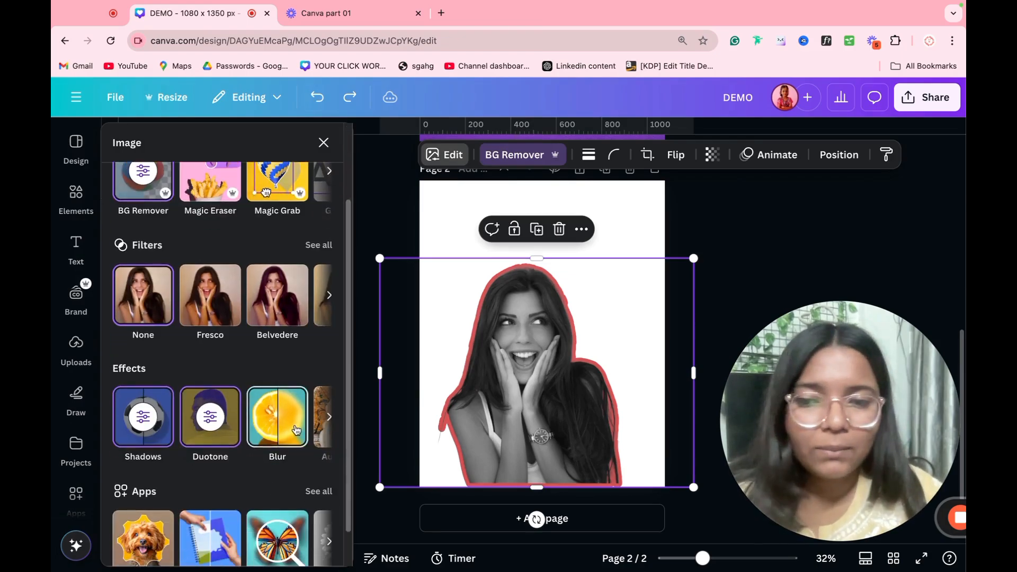
{"action": "left_click", "coordinate": [327, 417]}
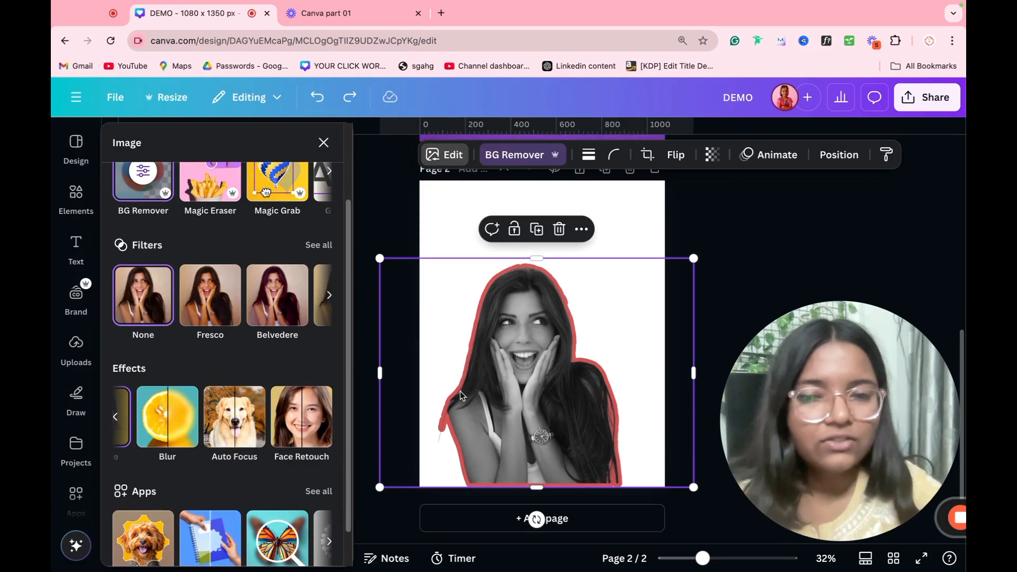
{"action": "key", "text": "Delete"}
Step: Open the Elements library and scroll through the photo results
{"action": "left_click", "coordinate": [76, 247]}
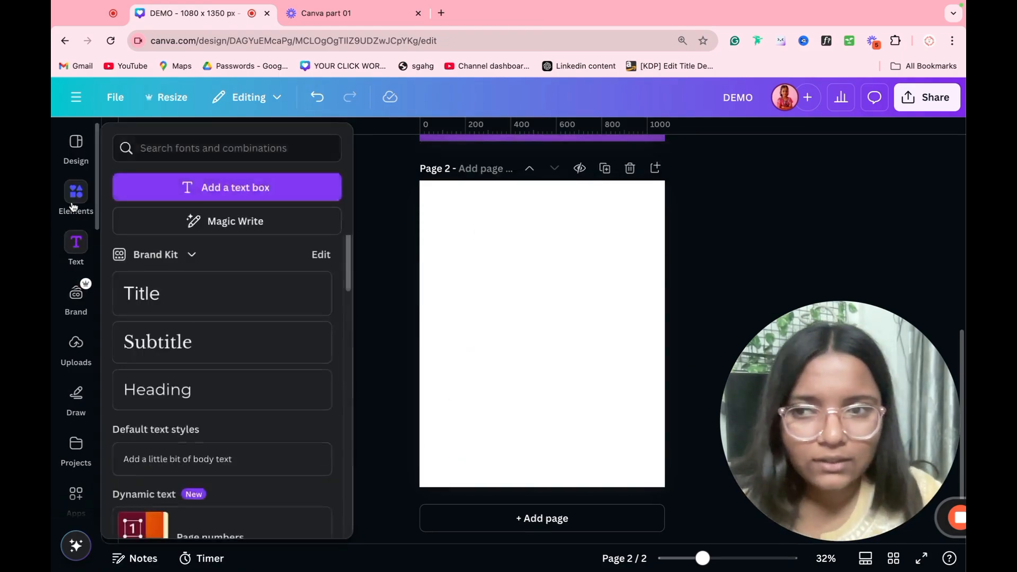
{"action": "left_click", "coordinate": [76, 199]}
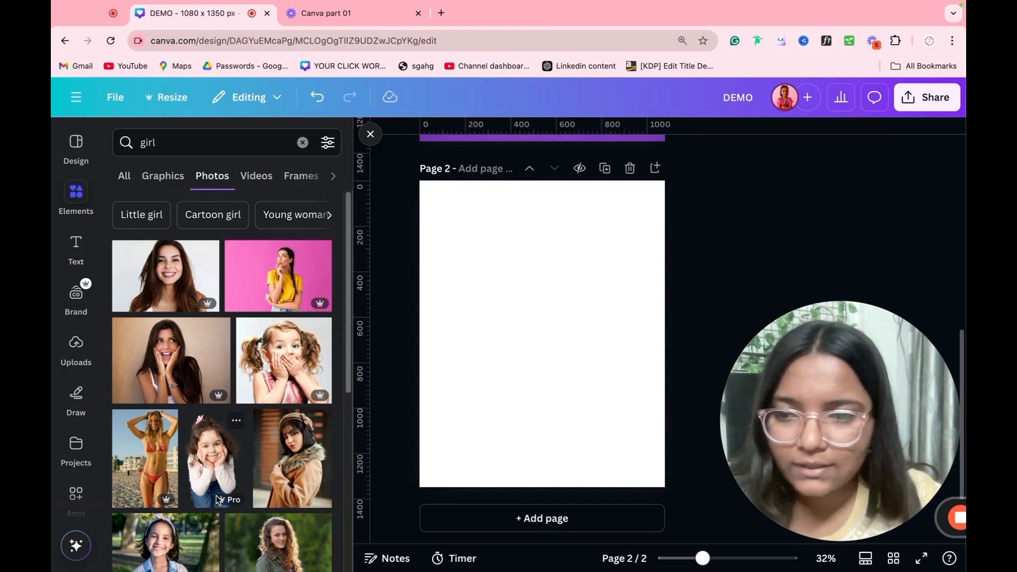
{"action": "scroll", "coordinate": [217, 498], "scroll_direction": "down", "scroll_amount": 5}
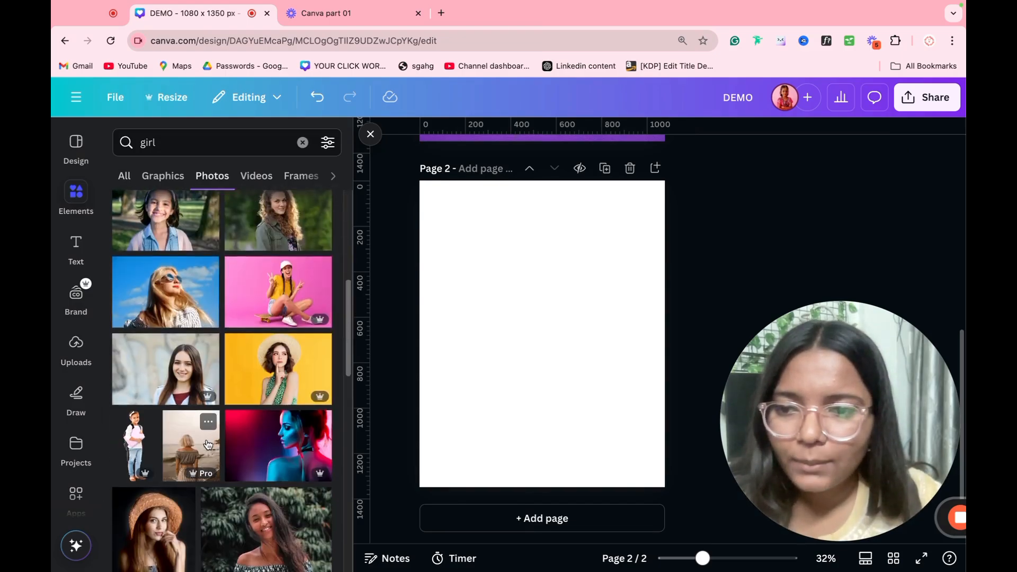
{"action": "scroll", "coordinate": [211, 466], "scroll_direction": "down", "scroll_amount": 2}
{"action": "scroll", "coordinate": [207, 445], "scroll_direction": "down", "scroll_amount": 10}
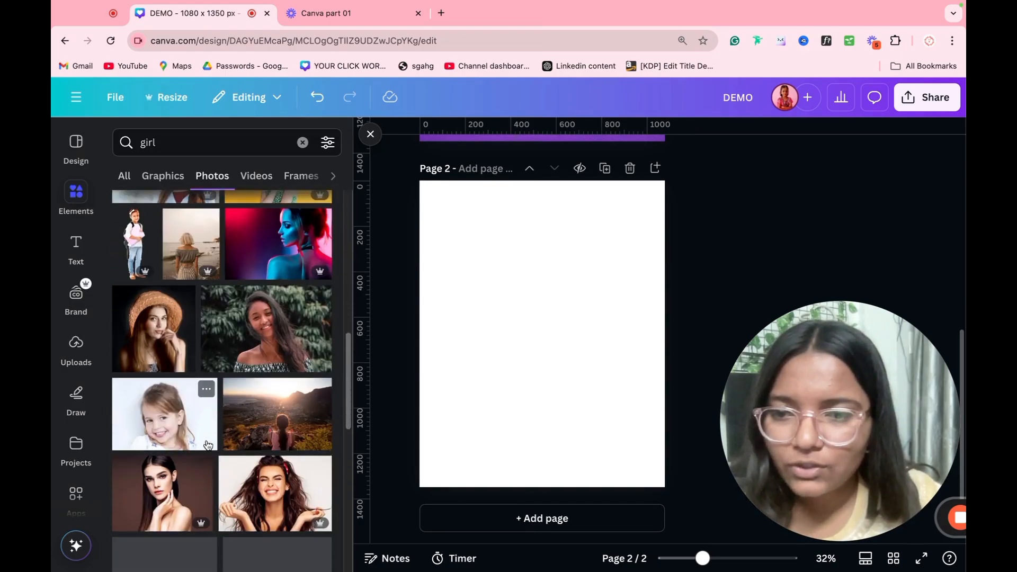
{"action": "scroll", "coordinate": [208, 446], "scroll_direction": "up", "scroll_amount": 2}
{"action": "scroll", "coordinate": [207, 446], "scroll_direction": "down", "scroll_amount": 2}
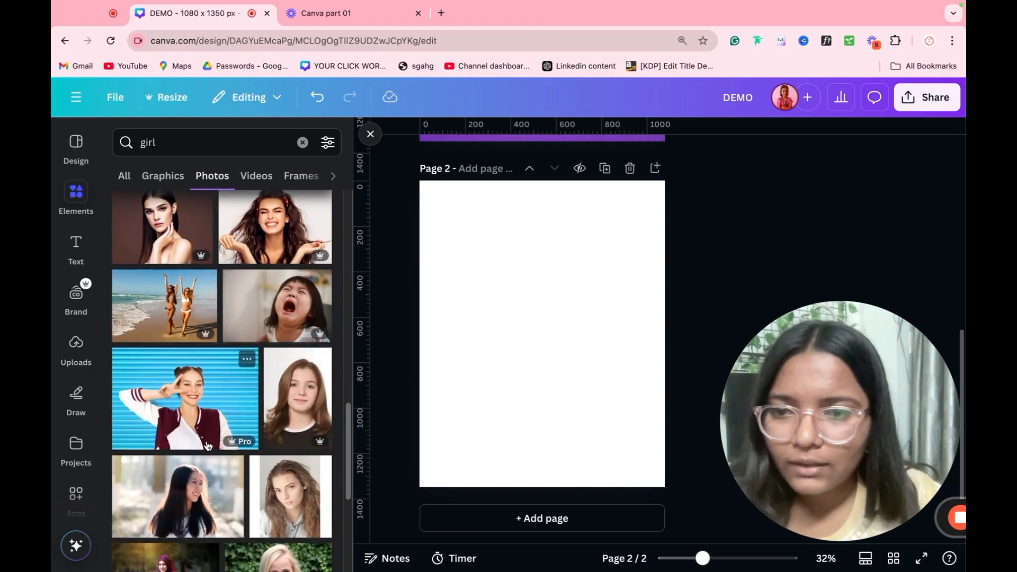
{"action": "scroll", "coordinate": [208, 446], "scroll_direction": "down", "scroll_amount": 4}
{"action": "scroll", "coordinate": [208, 446], "scroll_direction": "down", "scroll_amount": 2}
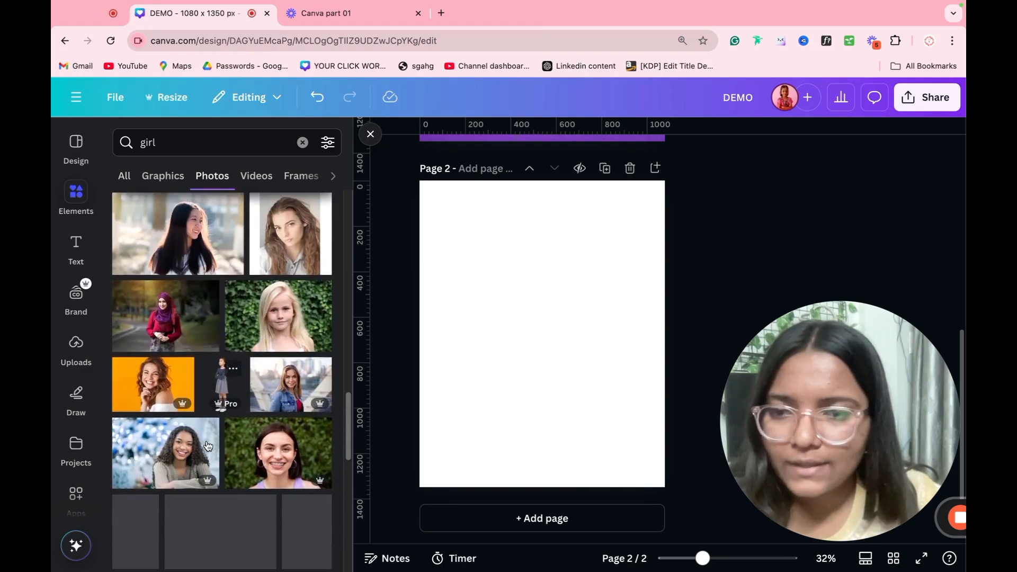
{"action": "scroll", "coordinate": [208, 446], "scroll_direction": "down", "scroll_amount": 2}
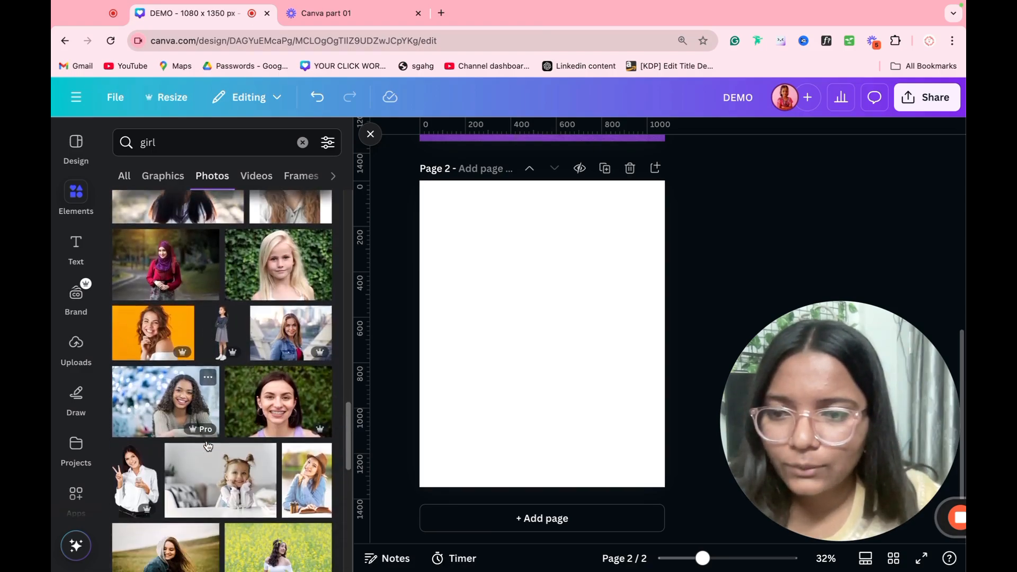
Step: Replace the search term 'girl' with 'people' and run the search
{"action": "left_click", "coordinate": [206, 132]}
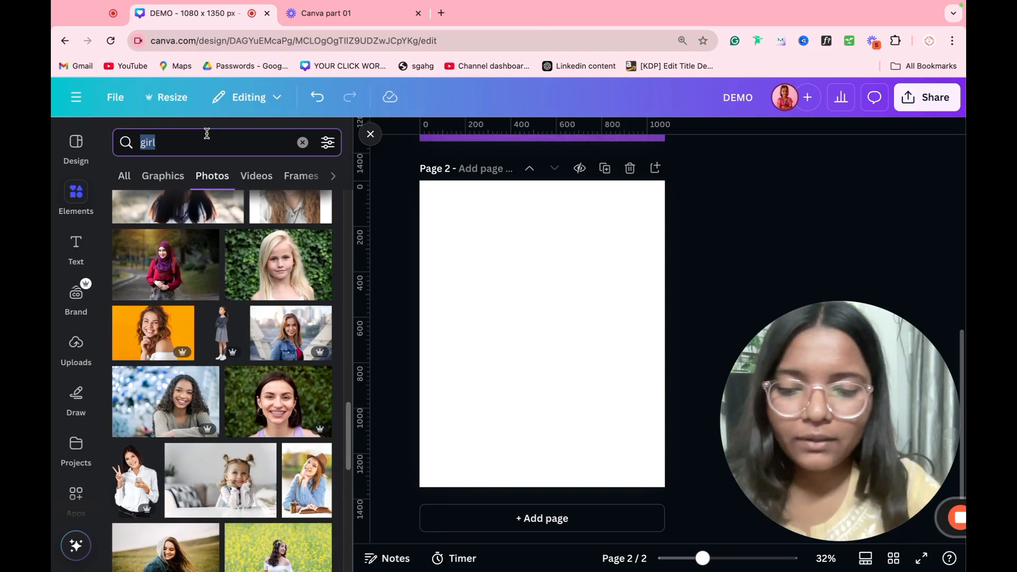
{"action": "type", "text": "people"}
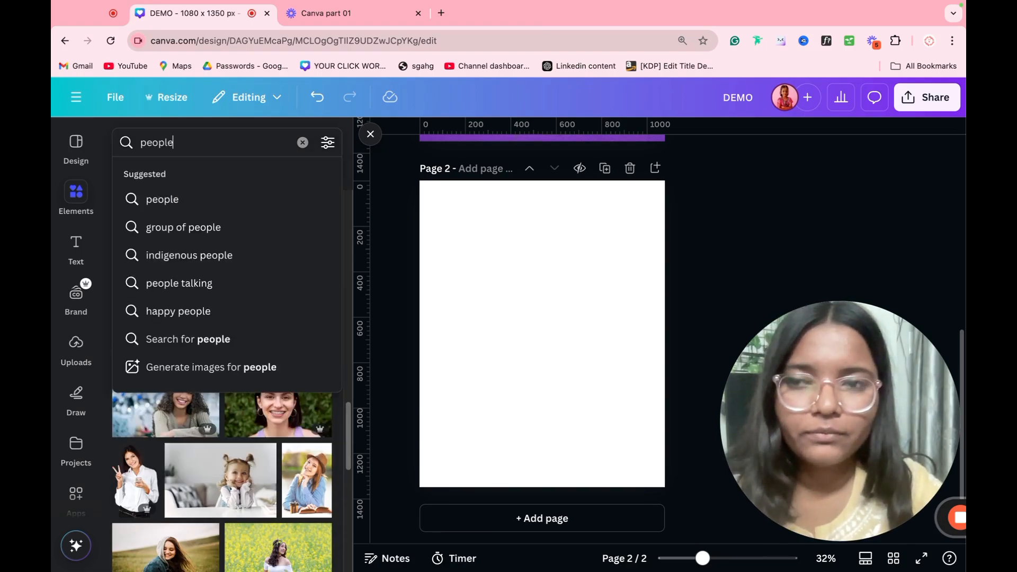
{"action": "key", "text": "Return"}
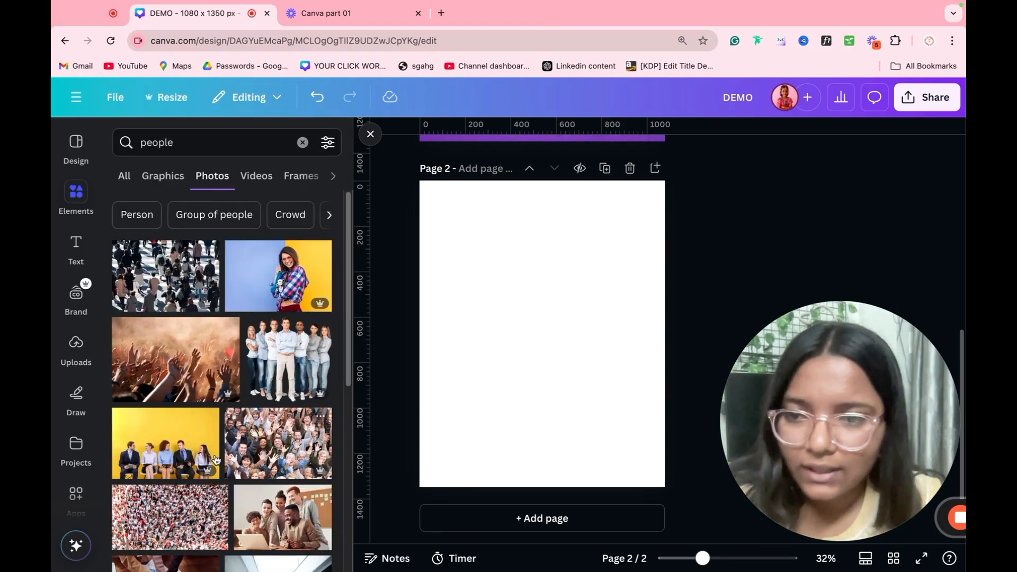
Step: Add the yellow-wall photo of five seated people, enlarge it, and apply Auto Focus
{"action": "left_click", "coordinate": [160, 450]}
{"action": "left_click_drag", "start_coordinate": [638, 400], "coordinate": [571, 319]}
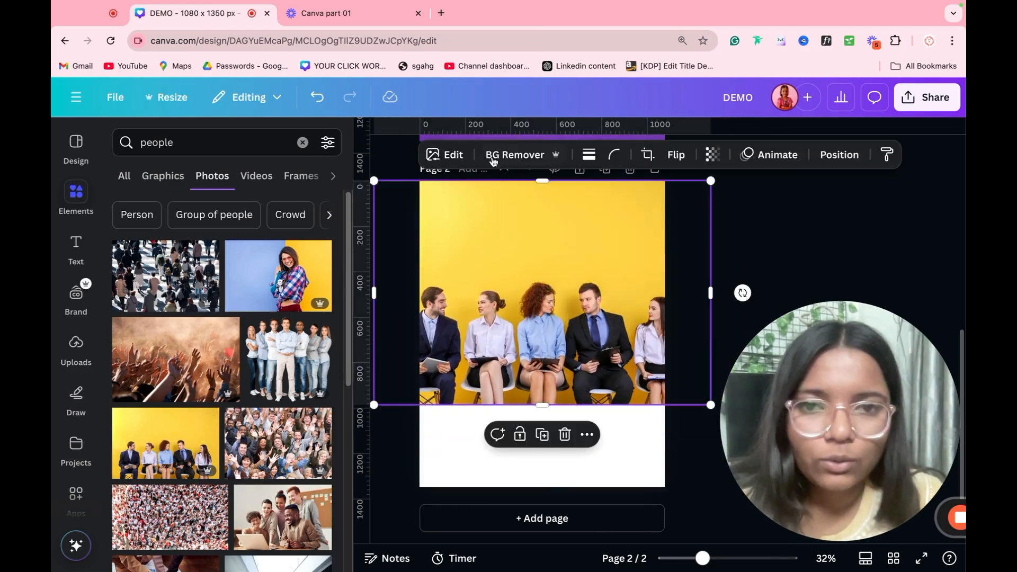
{"action": "left_click", "coordinate": [445, 154]}
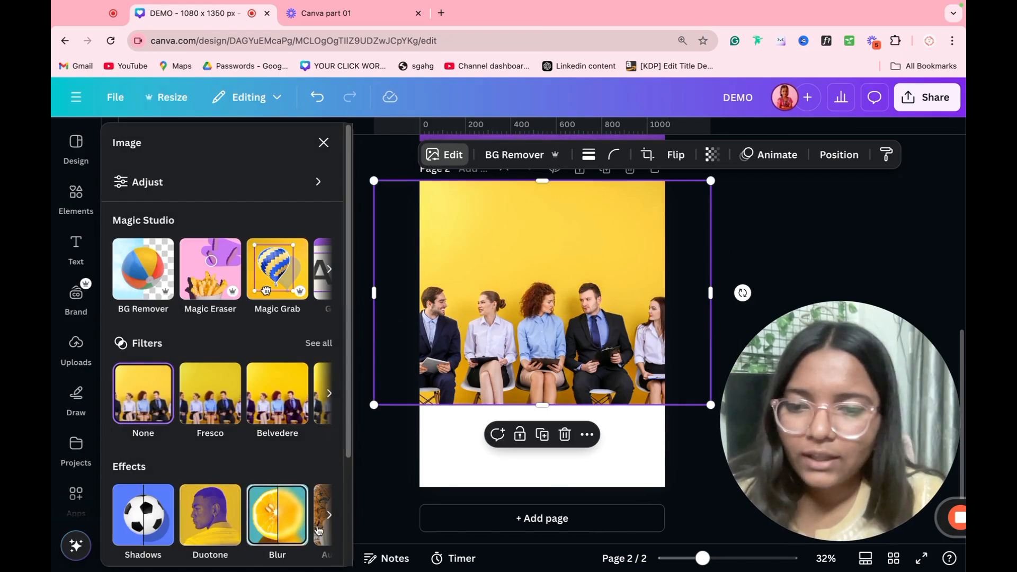
{"action": "left_click", "coordinate": [328, 517]}
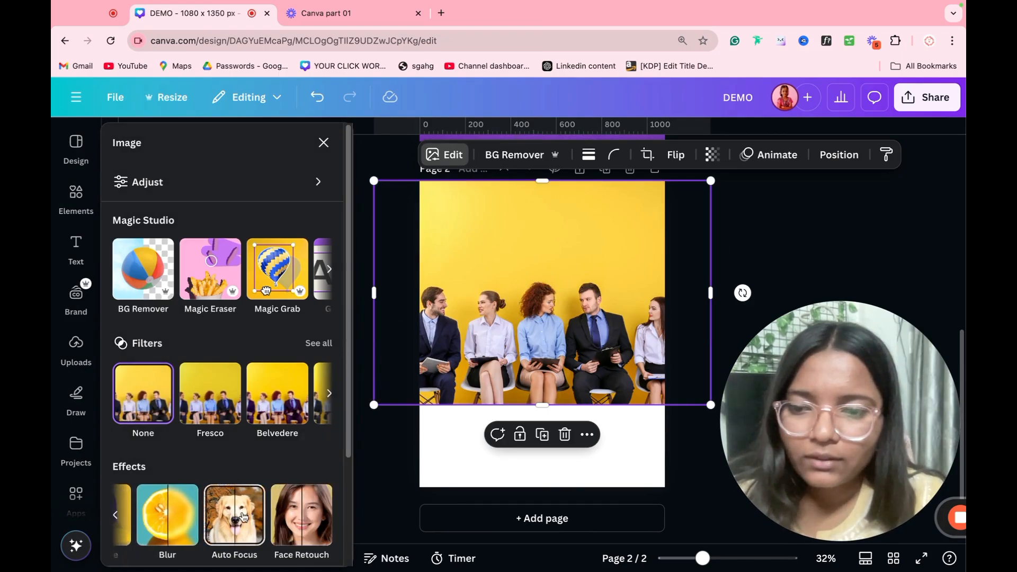
{"action": "left_click", "coordinate": [235, 515]}
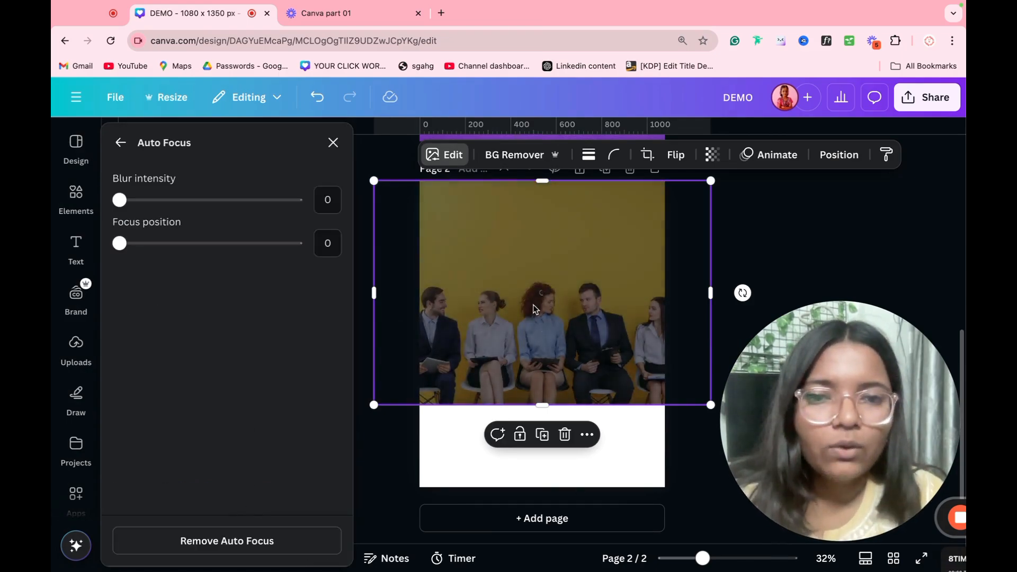
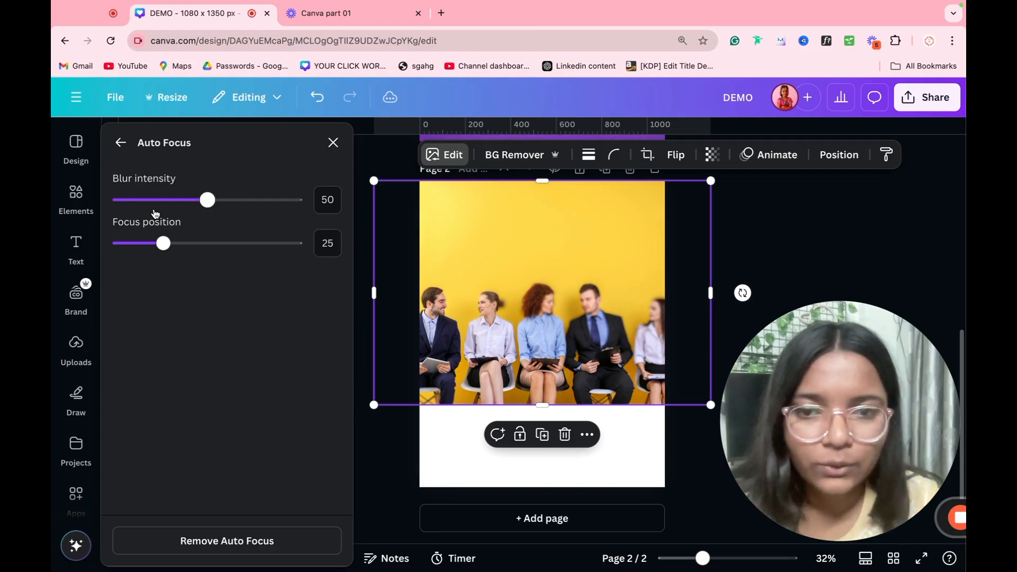
Step: Set the group photo's Auto Focus to focus position 49 and blur intensity 13
{"action": "left_click", "coordinate": [164, 244]}
{"action": "left_click_drag", "start_coordinate": [165, 249], "coordinate": [207, 244]}
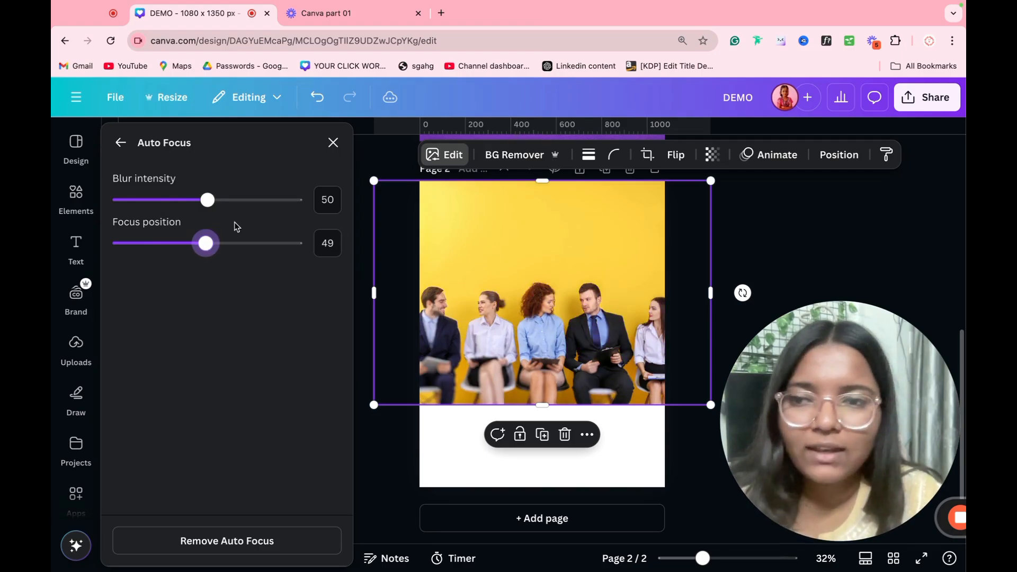
{"action": "left_click_drag", "start_coordinate": [208, 200], "coordinate": [142, 200]}
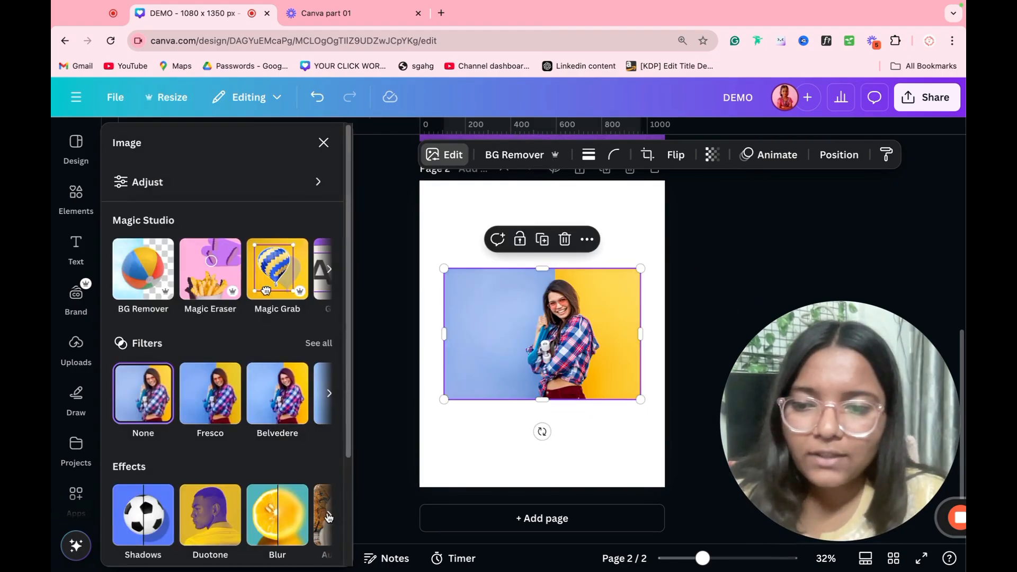
{"action": "left_click", "coordinate": [329, 518]}
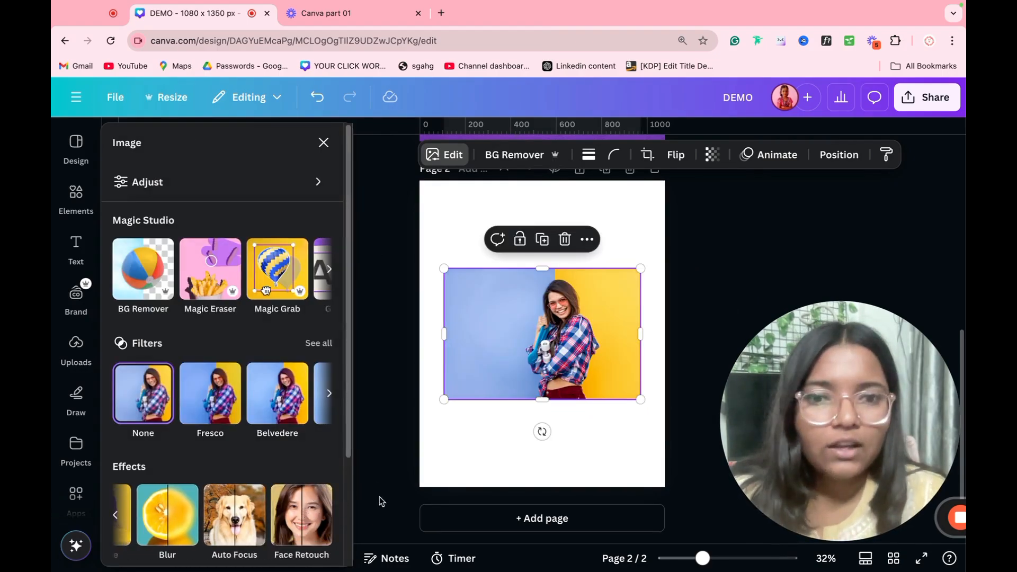
Step: Enlarge the photo to cover the page and try the Fresco, Belvedere and Flint filters
{"action": "left_click_drag", "start_coordinate": [640, 399], "coordinate": [836, 530]}
{"action": "mouse_move", "coordinate": [594, 419]}
{"action": "left_mouse_down"}
{"action": "mouse_move", "coordinate": [514, 402]}
{"action": "mouse_move", "coordinate": [468, 371]}
{"action": "left_mouse_up"}
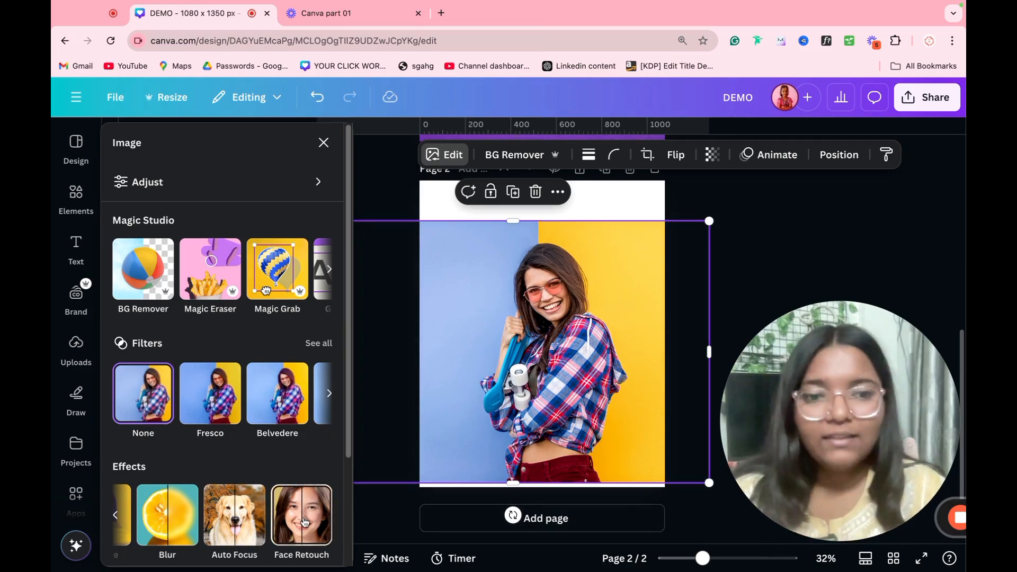
{"action": "left_click", "coordinate": [318, 343]}
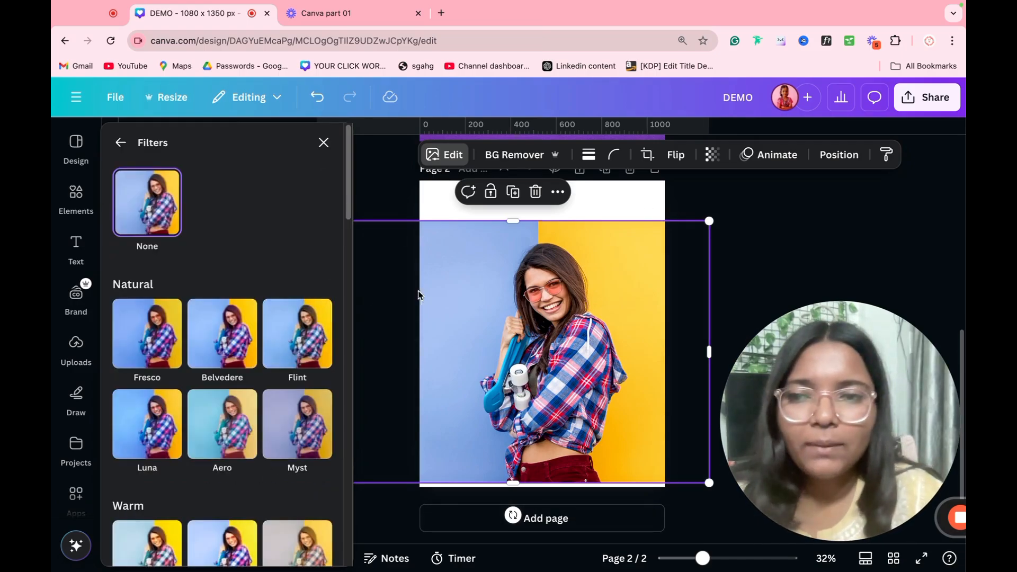
{"action": "left_click", "coordinate": [139, 337]}
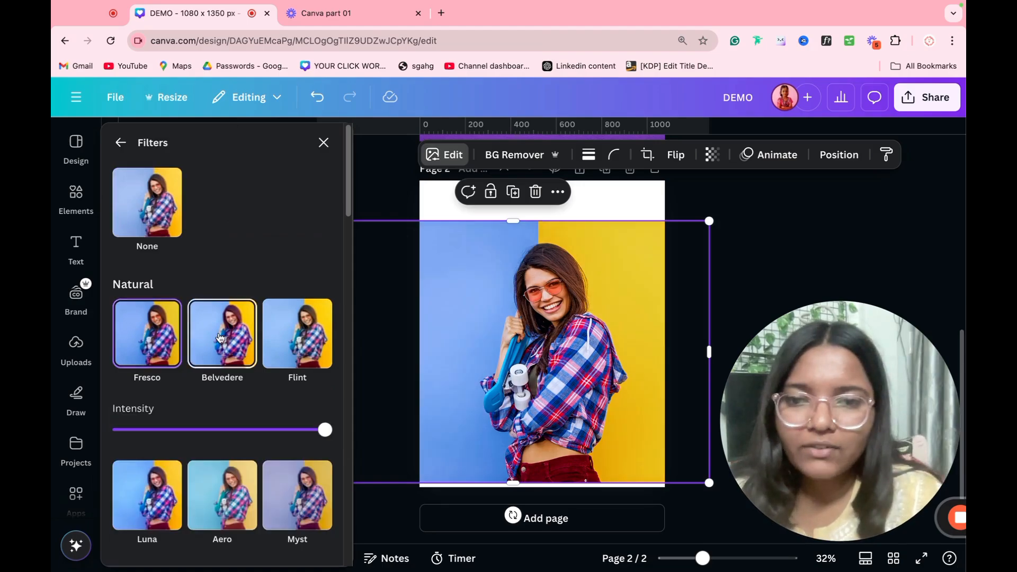
{"action": "left_click", "coordinate": [233, 336]}
{"action": "left_click", "coordinate": [289, 348]}
Step: Try the Luna, Aero, Myst, Bali, Capri, Latte and Scandi filters, finishing on Polar
{"action": "scroll", "coordinate": [234, 374], "scroll_direction": "down", "scroll_amount": 5}
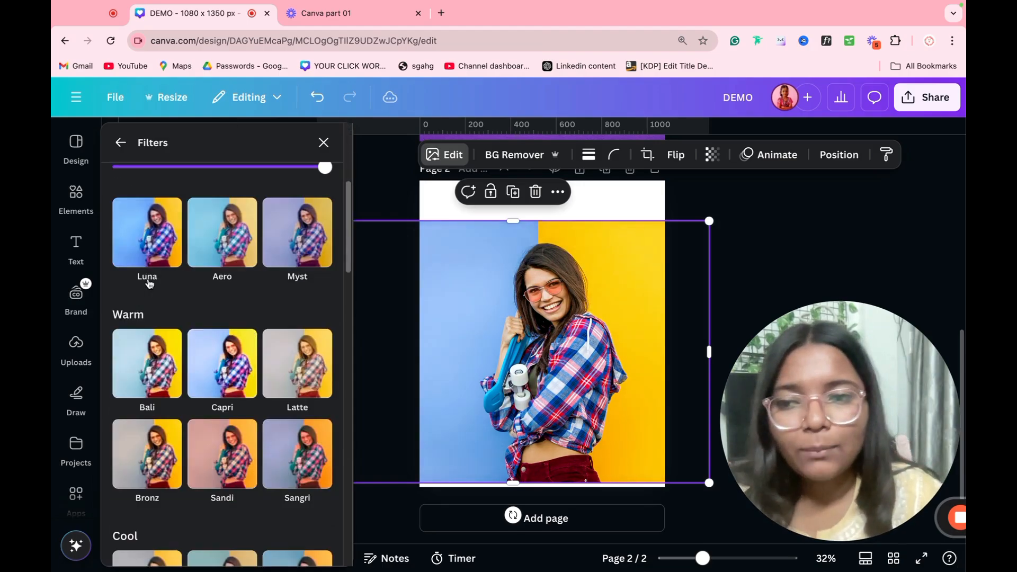
{"action": "left_click", "coordinate": [152, 259]}
{"action": "left_click", "coordinate": [216, 258]}
{"action": "left_click", "coordinate": [265, 260]}
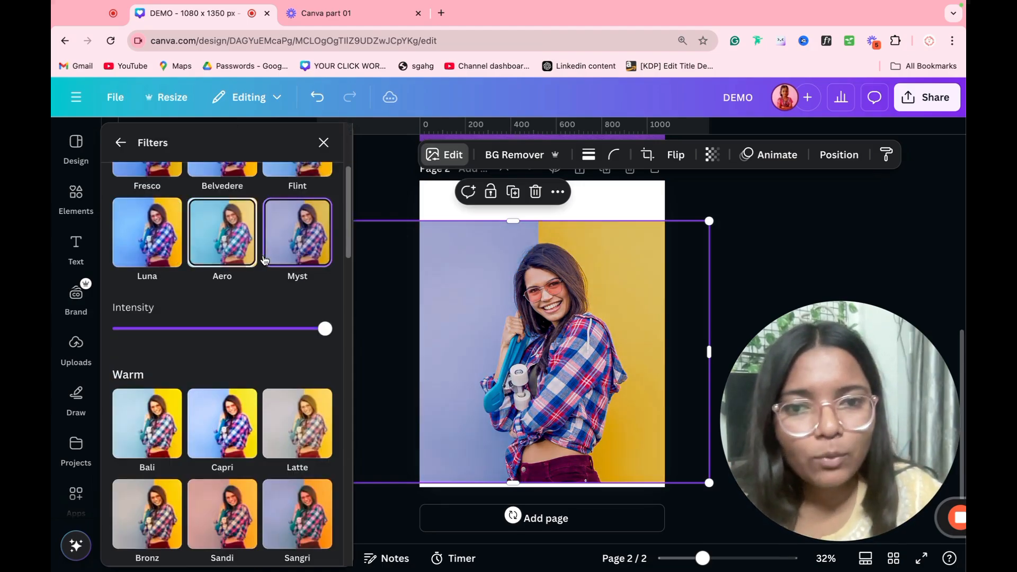
{"action": "left_click", "coordinate": [167, 455]}
{"action": "left_click", "coordinate": [222, 363]}
{"action": "left_click", "coordinate": [291, 366]}
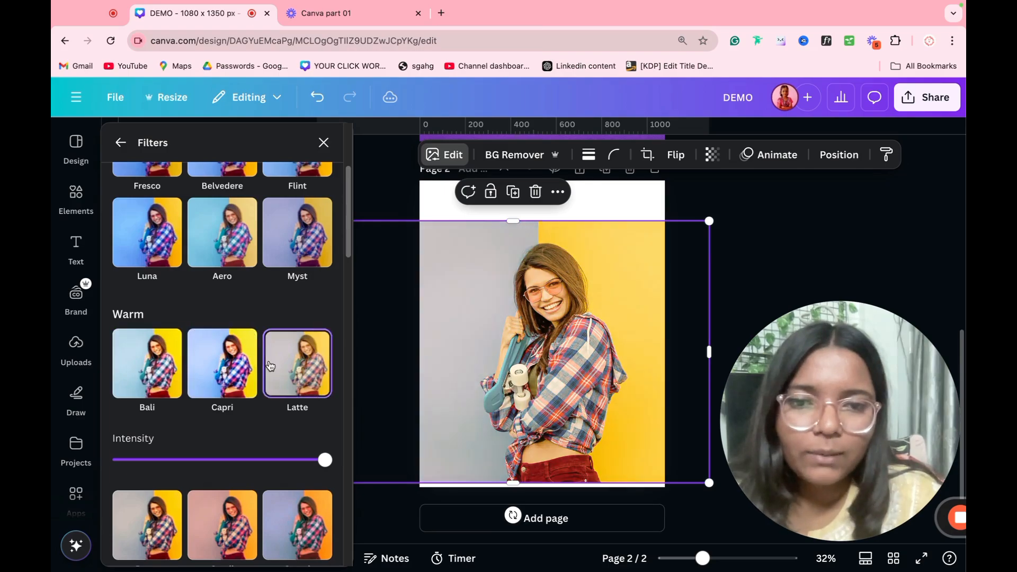
{"action": "scroll", "coordinate": [222, 371], "scroll_direction": "down", "scroll_amount": 3}
{"action": "left_click", "coordinate": [151, 394]}
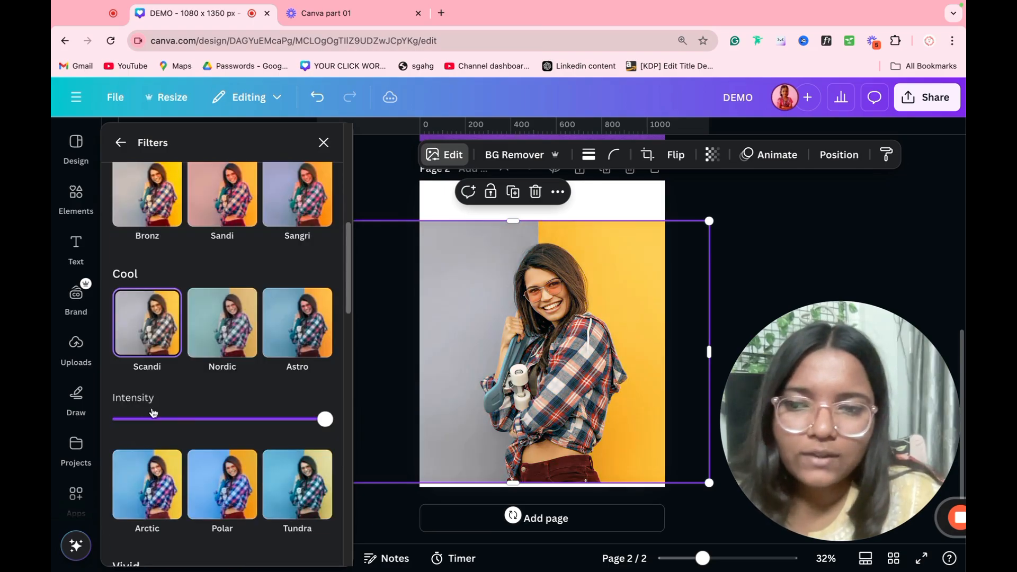
{"action": "left_click", "coordinate": [204, 477]}
{"action": "left_click", "coordinate": [121, 143]}
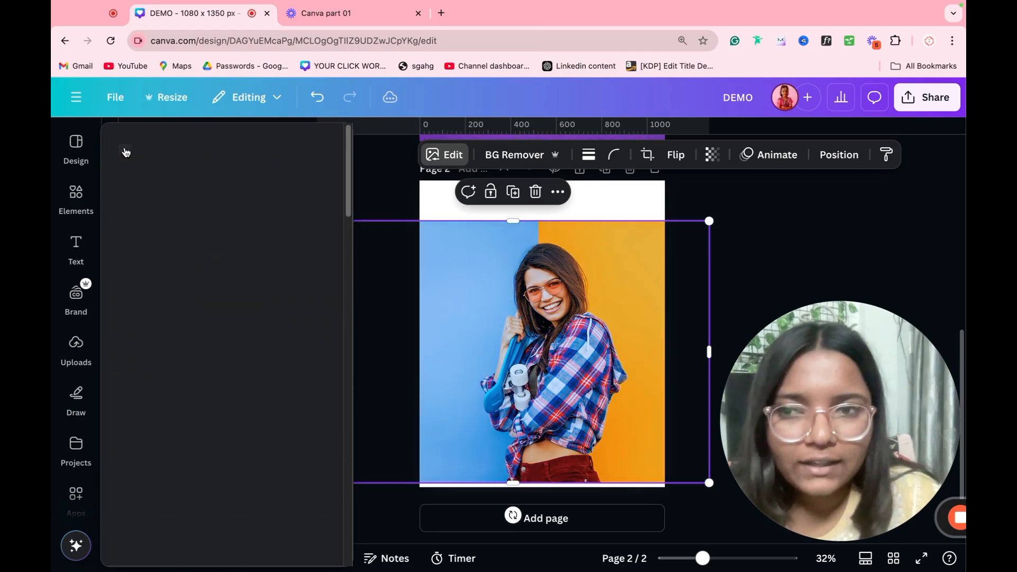
Step: Warm, green-tint and brighten the photo with Adjust, then undo those changes
{"action": "left_click", "coordinate": [201, 181]}
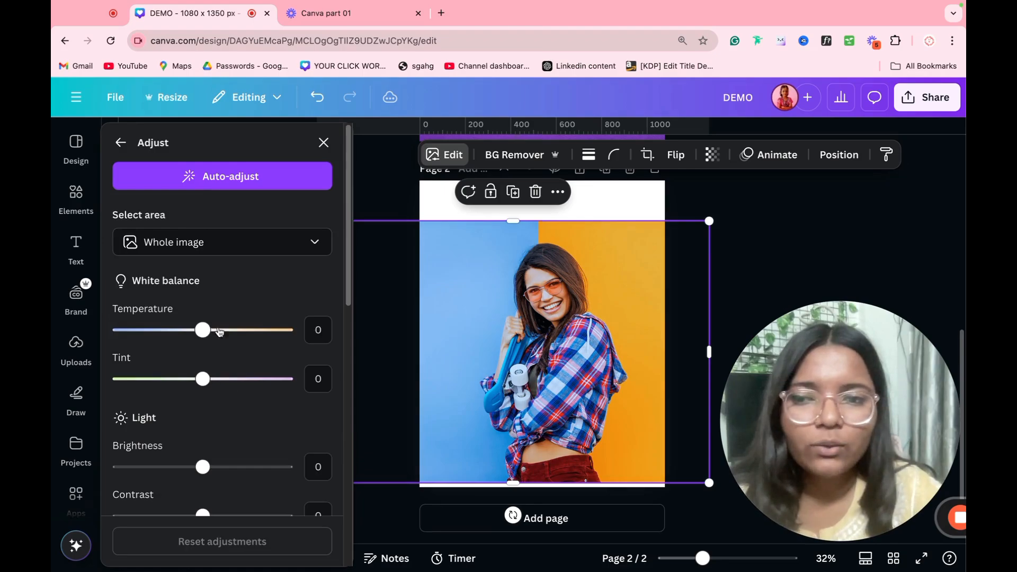
{"action": "left_click_drag", "start_coordinate": [202, 330], "coordinate": [278, 330]}
{"action": "left_click_drag", "start_coordinate": [211, 381], "coordinate": [159, 379]}
{"action": "left_click_drag", "start_coordinate": [203, 467], "coordinate": [274, 467]}
{"action": "left_click", "coordinate": [122, 141]}
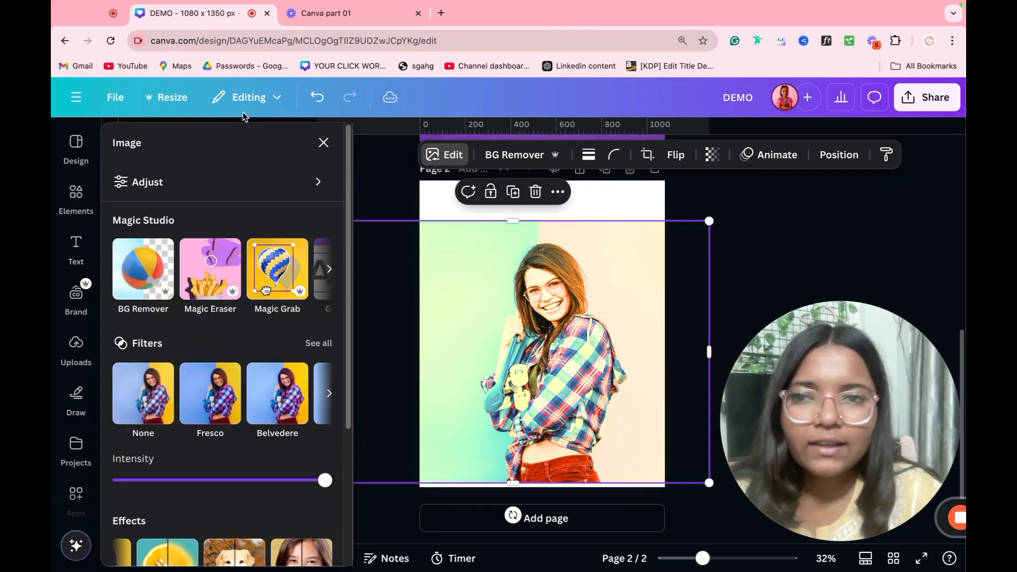
{"action": "left_click", "coordinate": [329, 101]}
{"action": "left_click", "coordinate": [329, 101]}
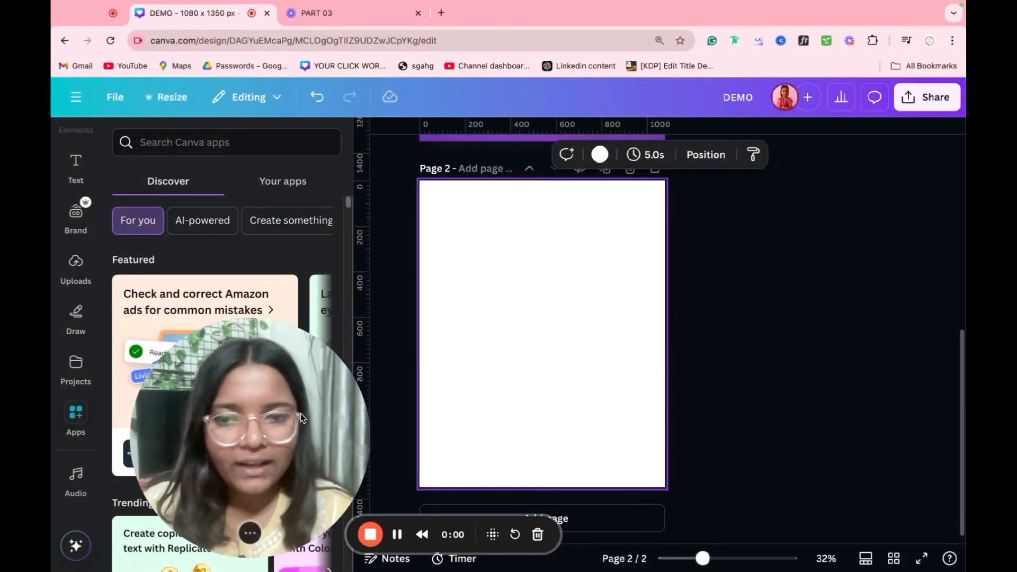
Step: Search the apps library for 'Type' and open TypeCraft
{"action": "left_click_drag", "start_coordinate": [303, 439], "coordinate": [907, 440]}
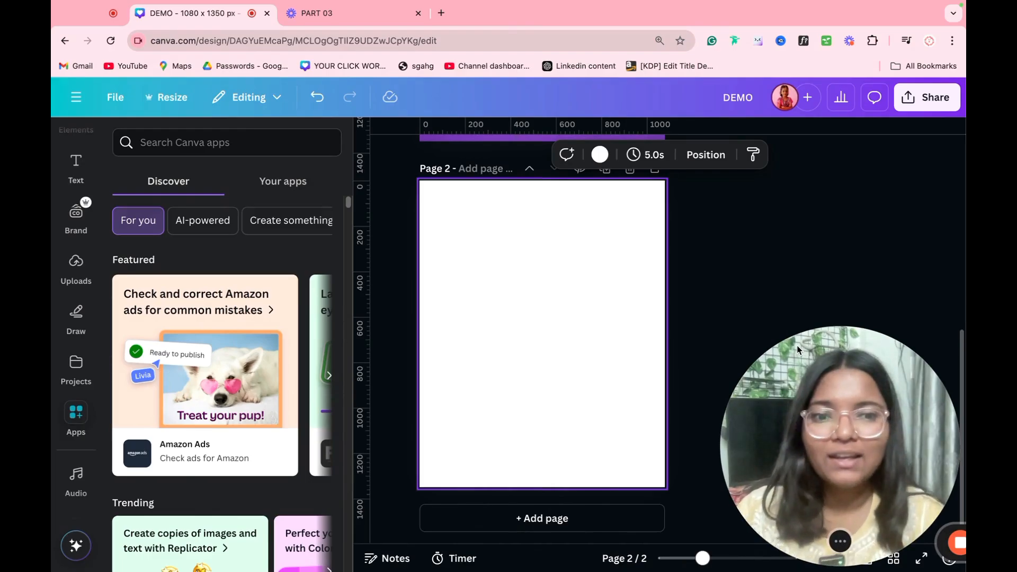
{"action": "left_click", "coordinate": [224, 142]}
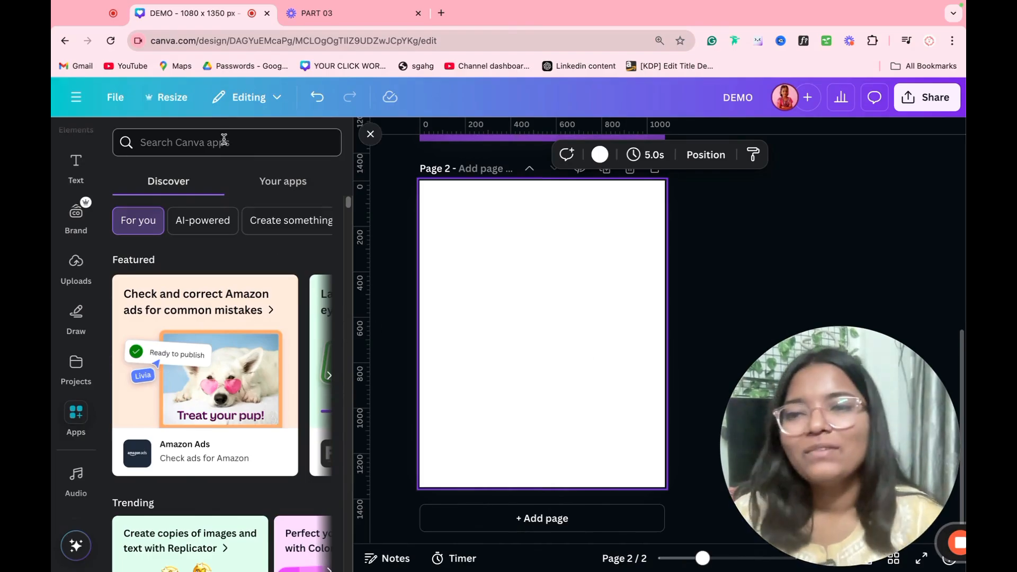
{"action": "type", "text": "T"}
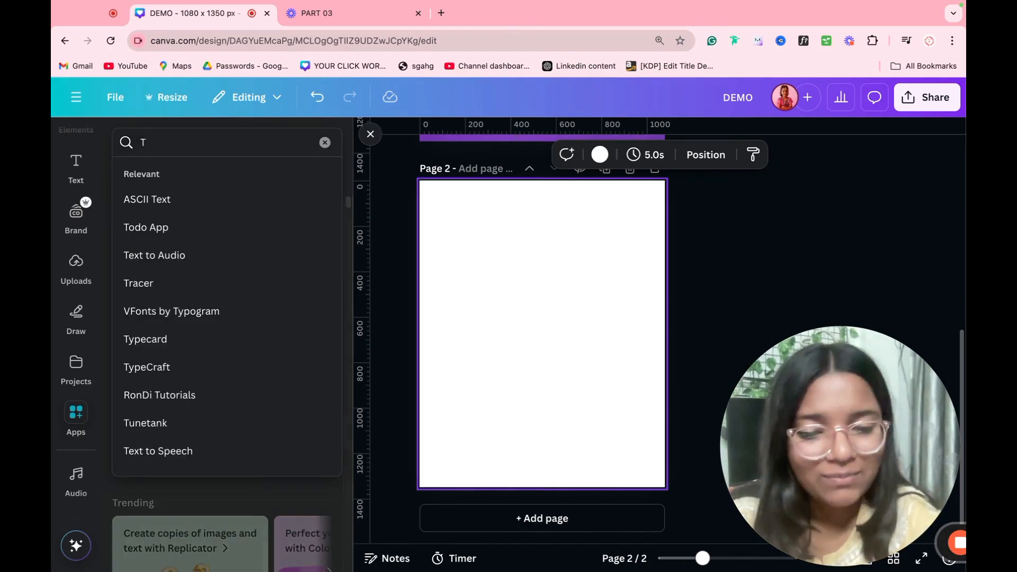
{"action": "type", "text": "ype"}
{"action": "key", "text": "Return"}
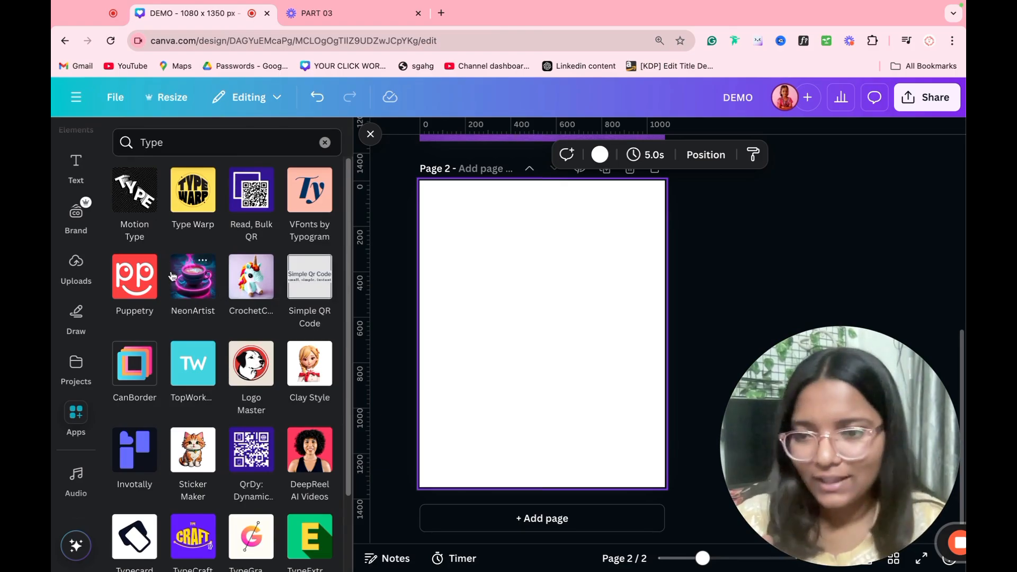
{"action": "left_click", "coordinate": [192, 537]}
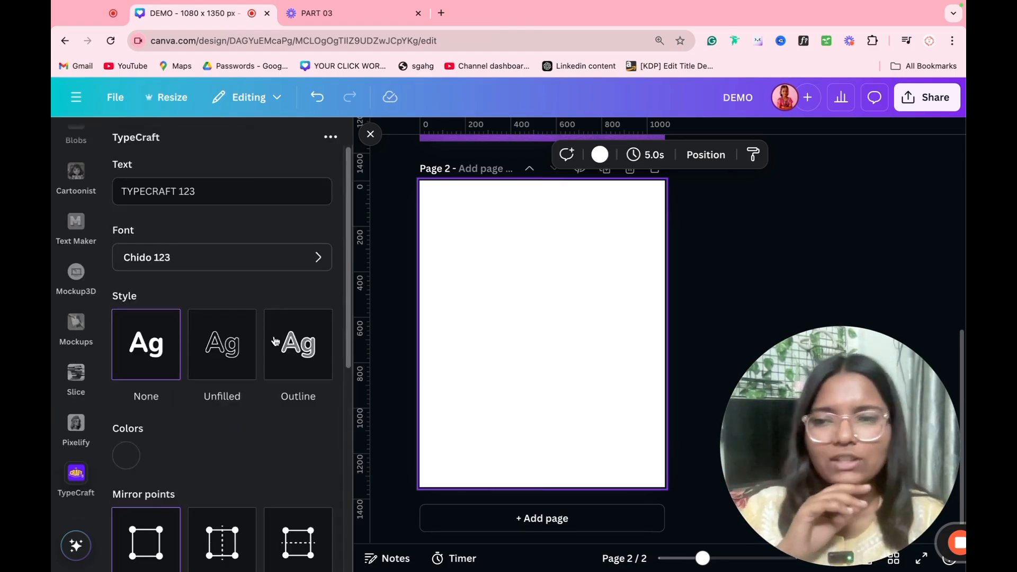
Step: Replace the TypeCraft sample text with the name and set it in the Agila 1 123 font
{"action": "triple_click", "coordinate": [224, 202]}
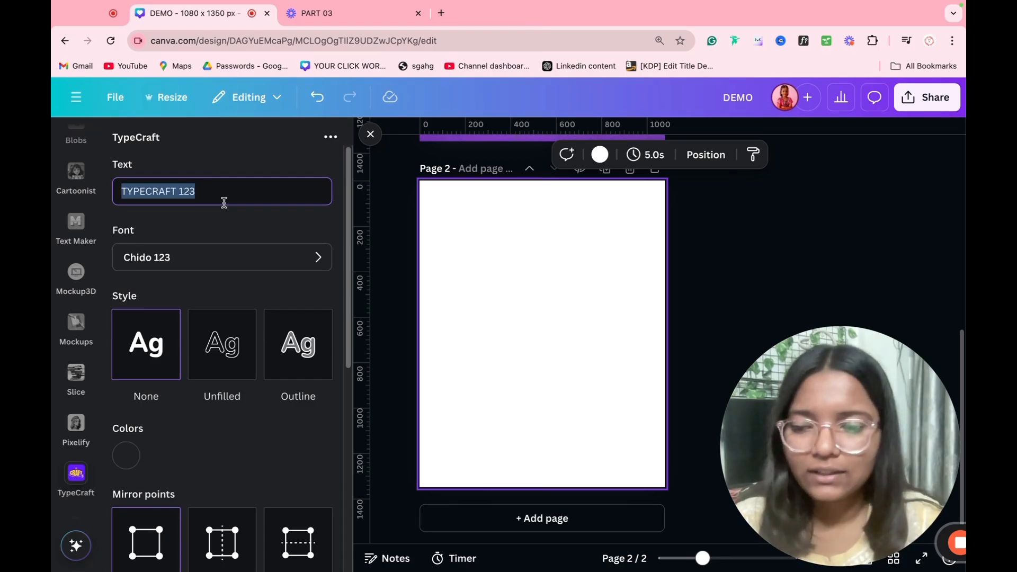
{"action": "type", "text": "S"}
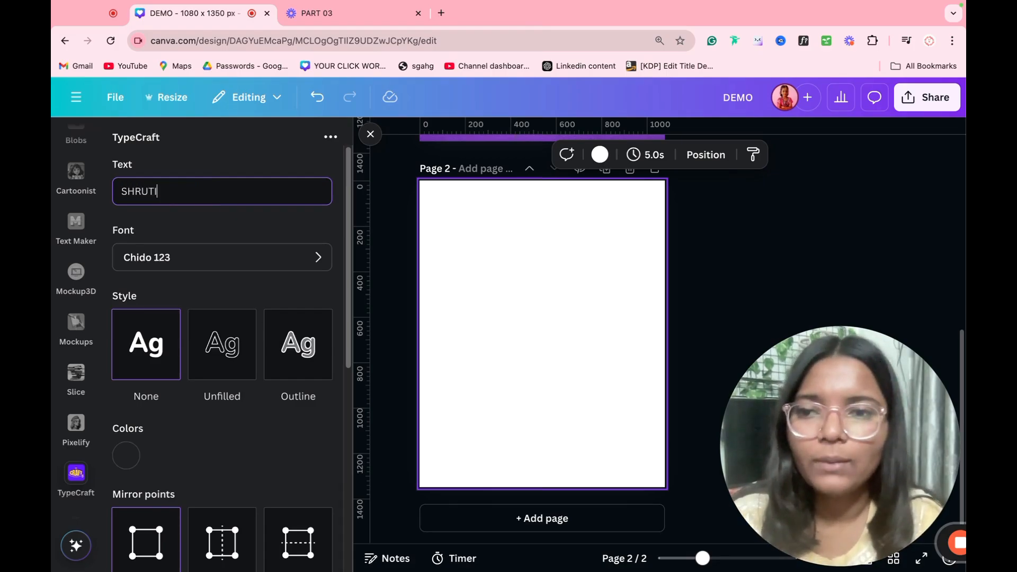
{"action": "type", "text": "HRUT"}
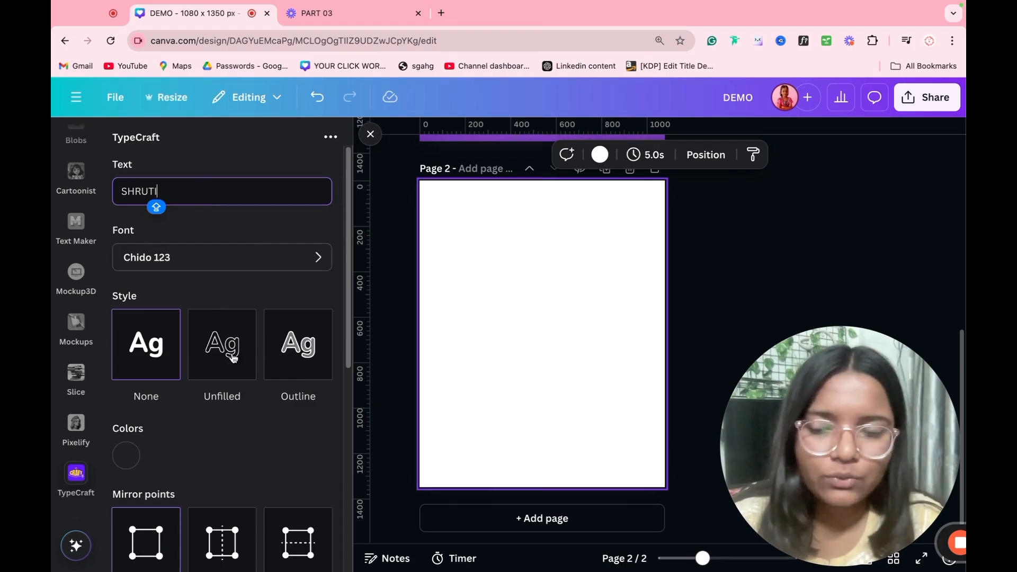
{"action": "left_click", "coordinate": [251, 268]}
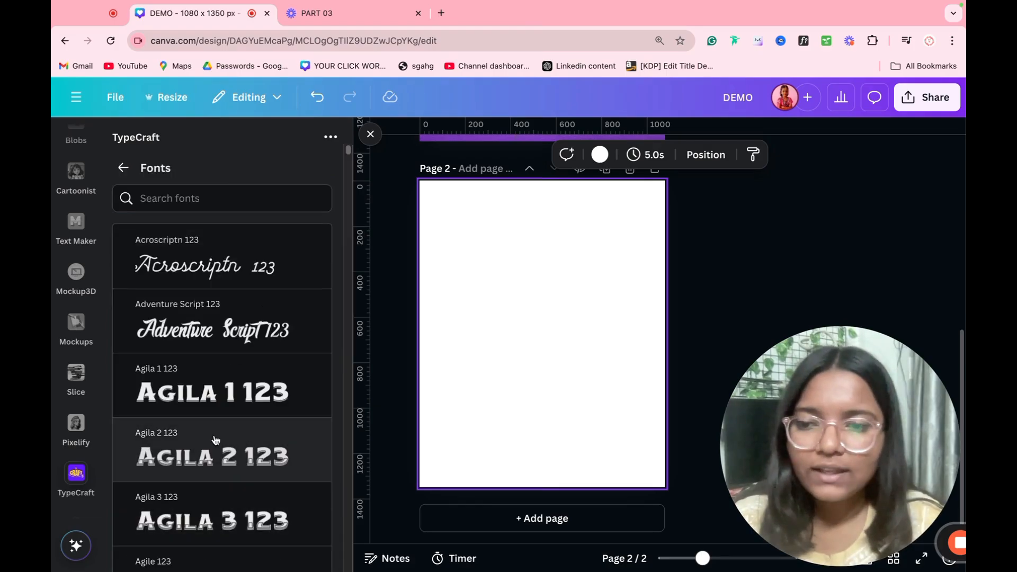
{"action": "left_click", "coordinate": [220, 395]}
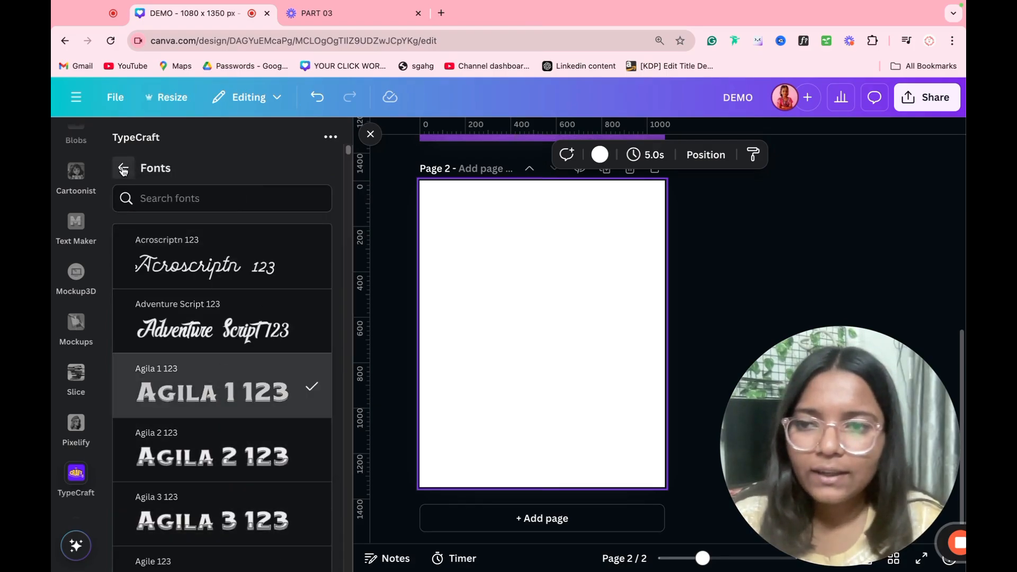
{"action": "left_click", "coordinate": [123, 169]}
{"action": "scroll", "coordinate": [234, 284], "scroll_direction": "down", "scroll_amount": 6}
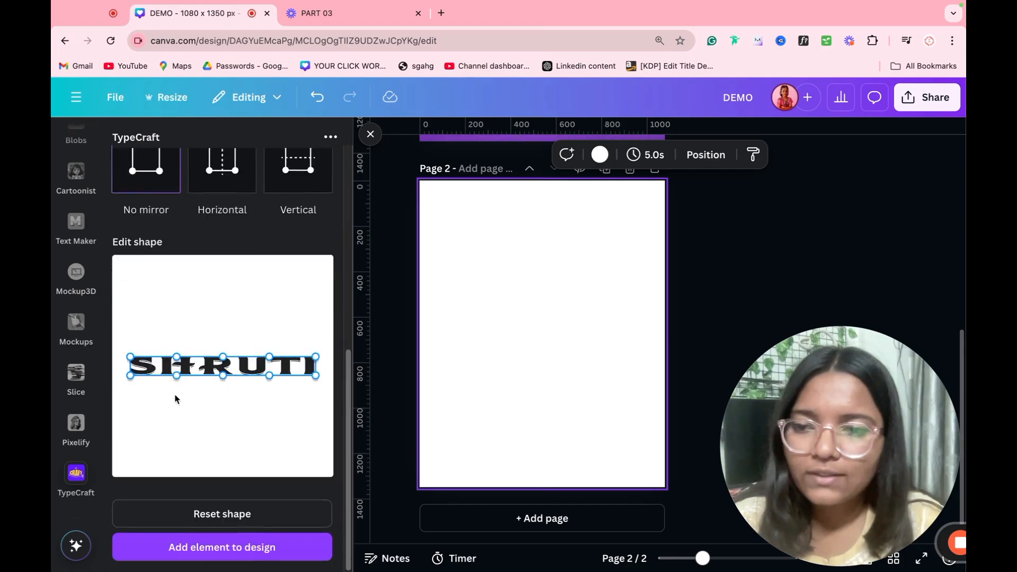
Step: Bend the lettering's shape: lower the bottom, bulge the top, raise the right edge, stretch the lower-left
{"action": "left_click_drag", "start_coordinate": [174, 377], "coordinate": [176, 402]}
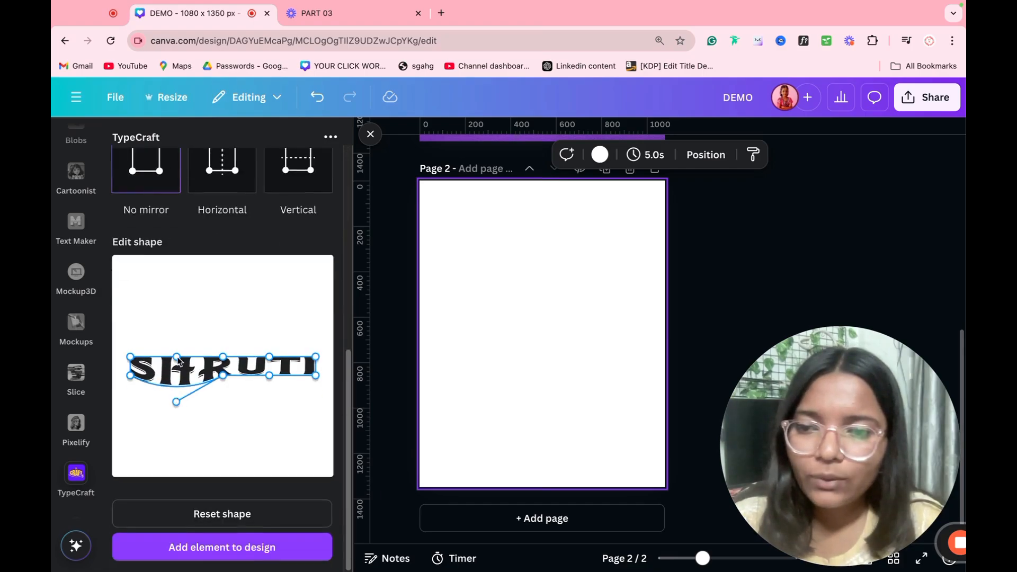
{"action": "left_click_drag", "start_coordinate": [176, 357], "coordinate": [221, 435]}
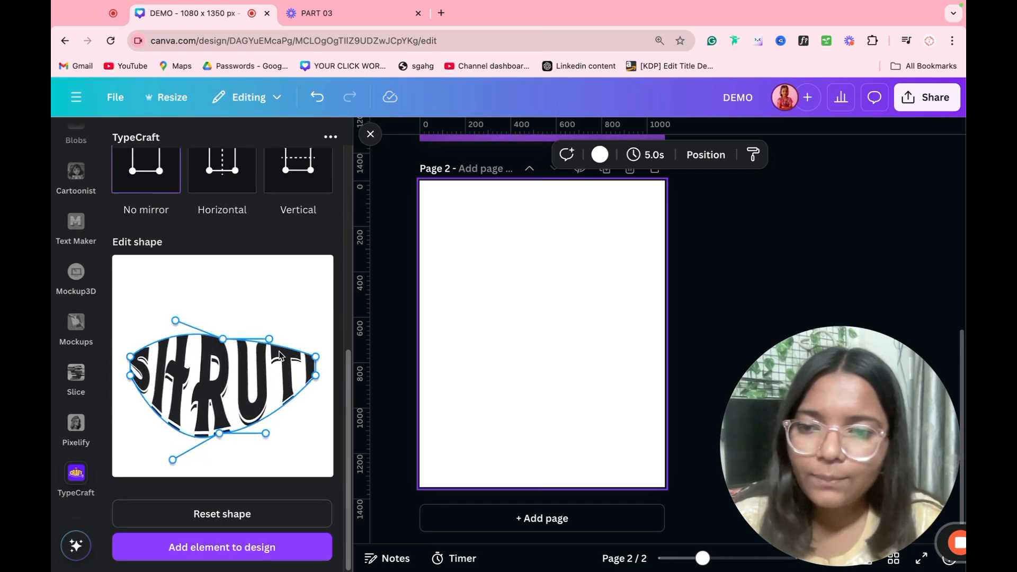
{"action": "left_click_drag", "start_coordinate": [316, 357], "coordinate": [266, 331]}
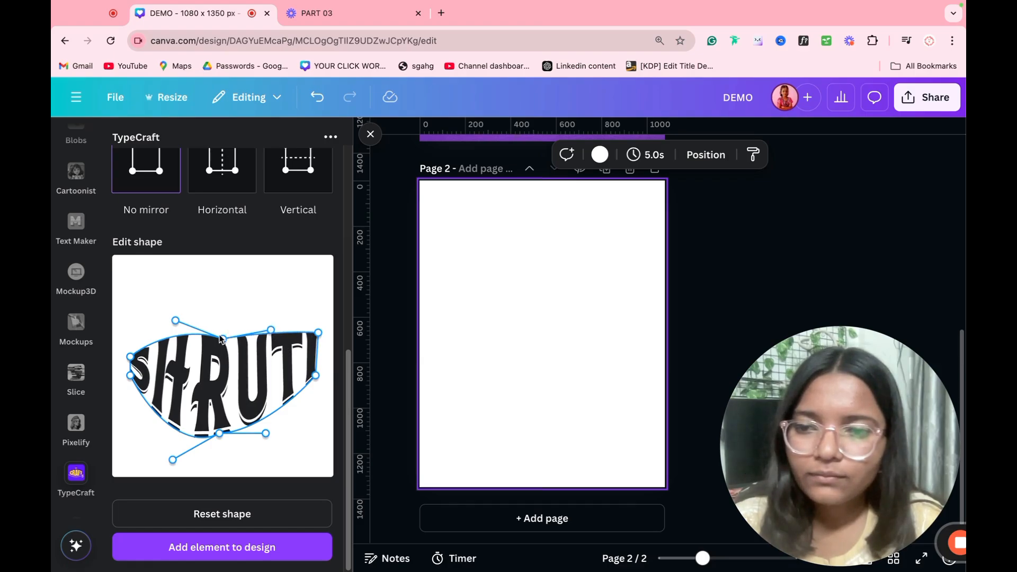
{"action": "left_click_drag", "start_coordinate": [175, 321], "coordinate": [169, 333]}
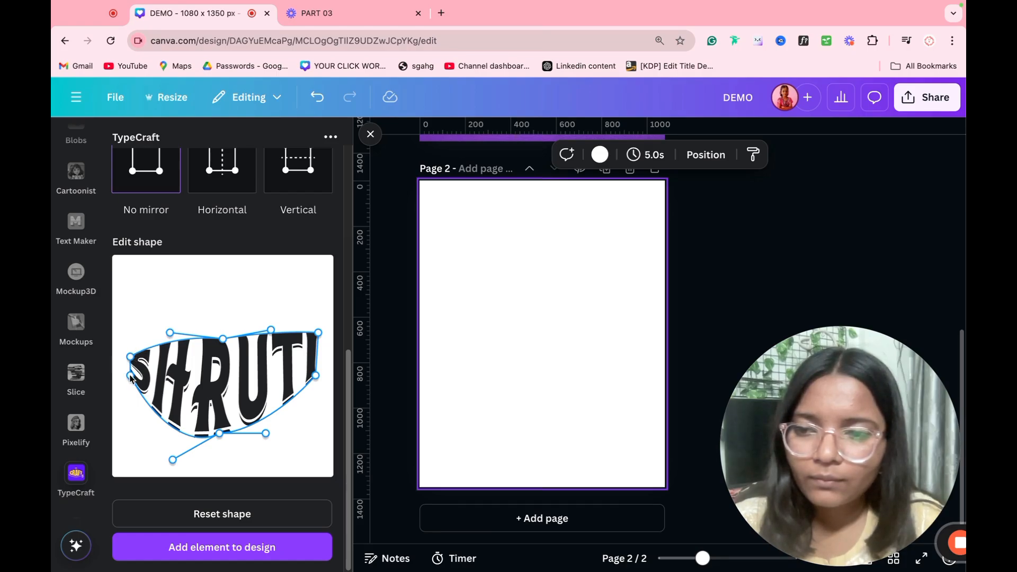
{"action": "left_click_drag", "start_coordinate": [131, 375], "coordinate": [123, 404]}
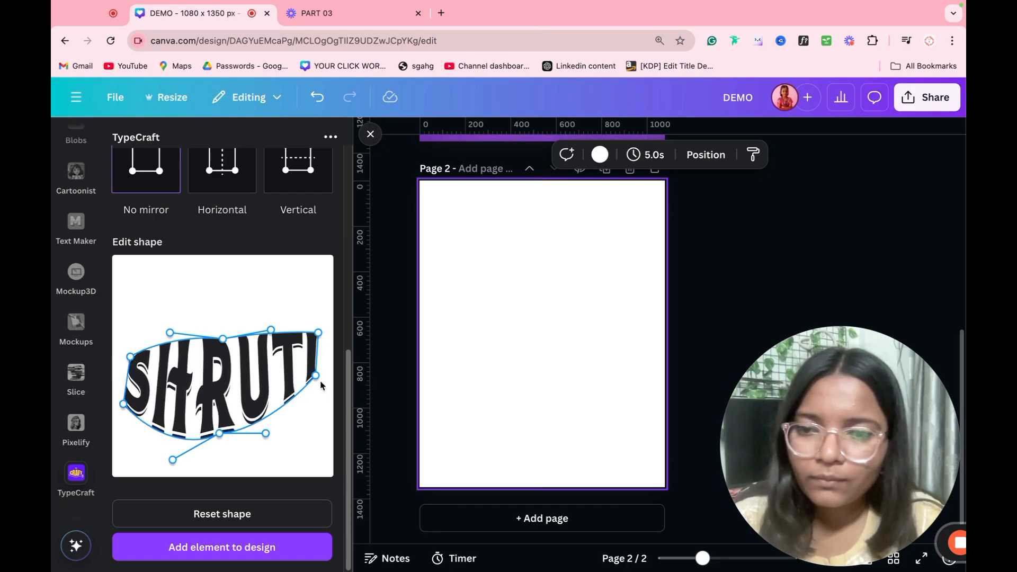
{"action": "left_click_drag", "start_coordinate": [316, 376], "coordinate": [321, 414]}
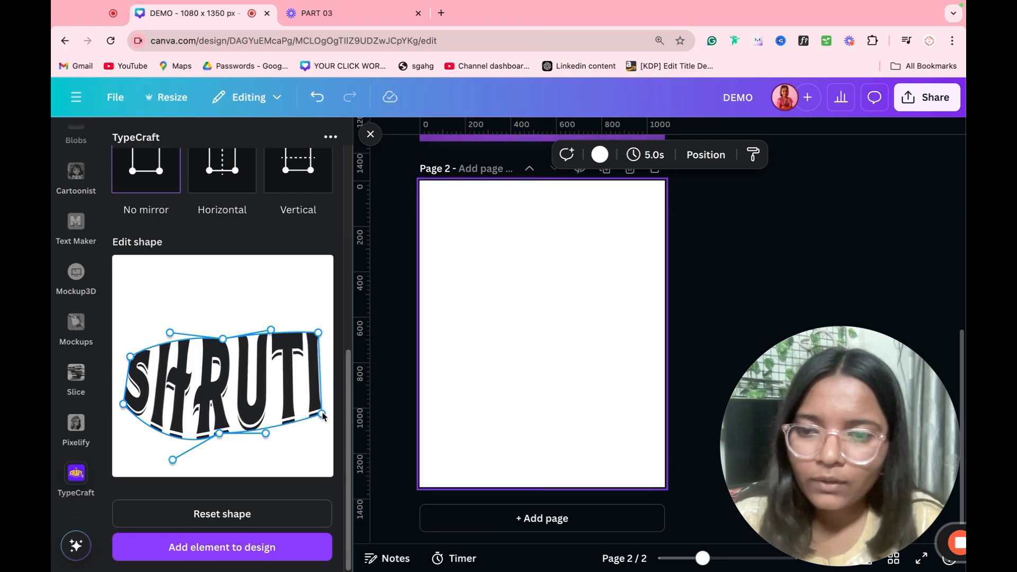
Step: Skew the lettering further, slanting the left edge and flattening the bottom edge
{"action": "left_click_drag", "start_coordinate": [123, 404], "coordinate": [117, 428]}
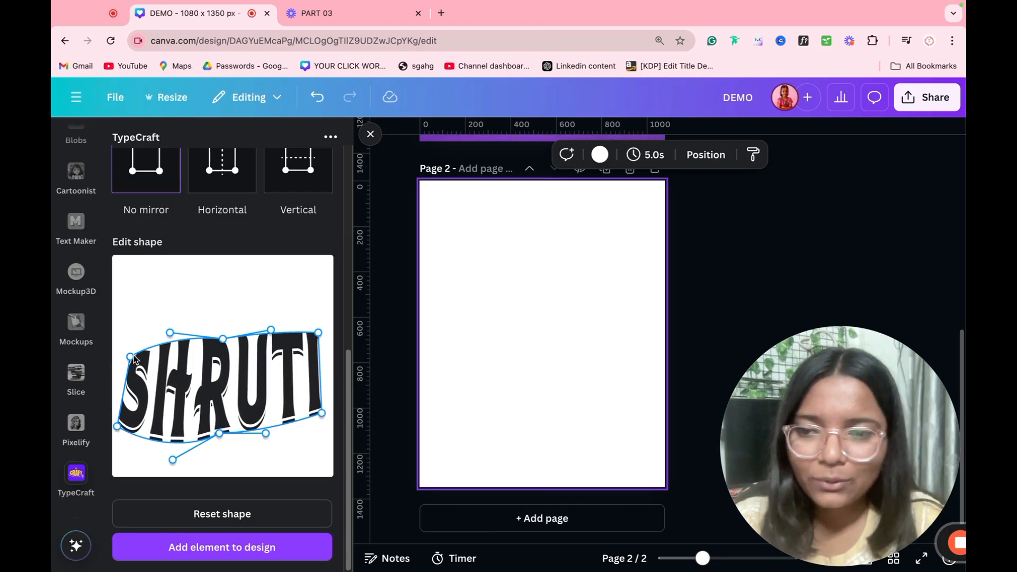
{"action": "left_click_drag", "start_coordinate": [133, 357], "coordinate": [160, 356]}
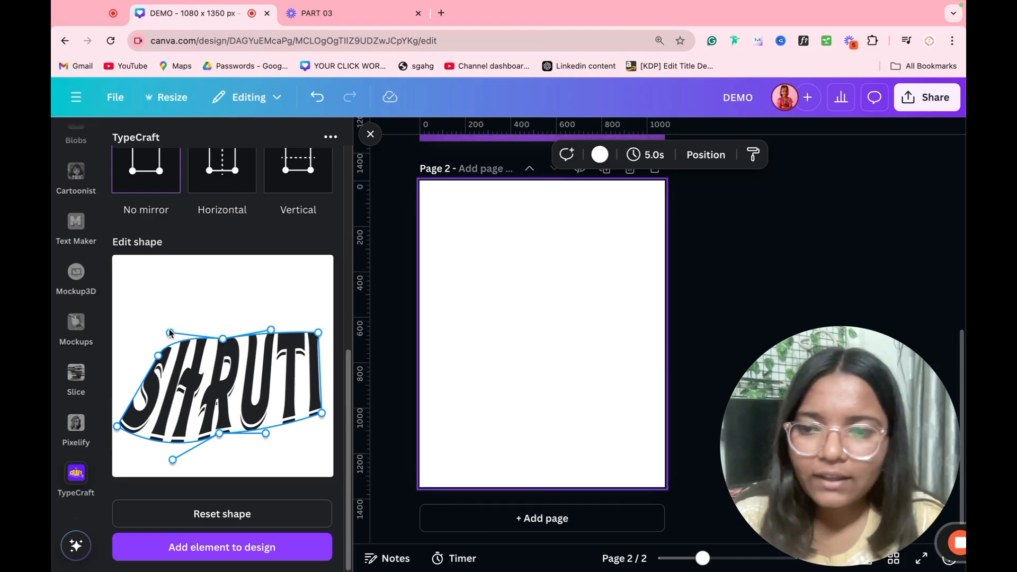
{"action": "left_click_drag", "start_coordinate": [169, 333], "coordinate": [162, 349]}
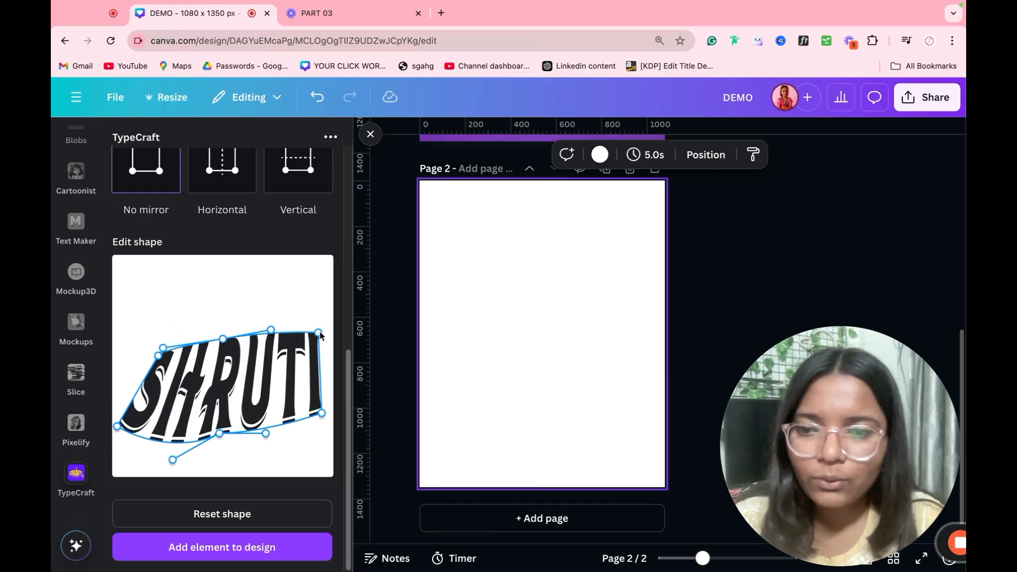
{"action": "left_click_drag", "start_coordinate": [320, 334], "coordinate": [327, 336]}
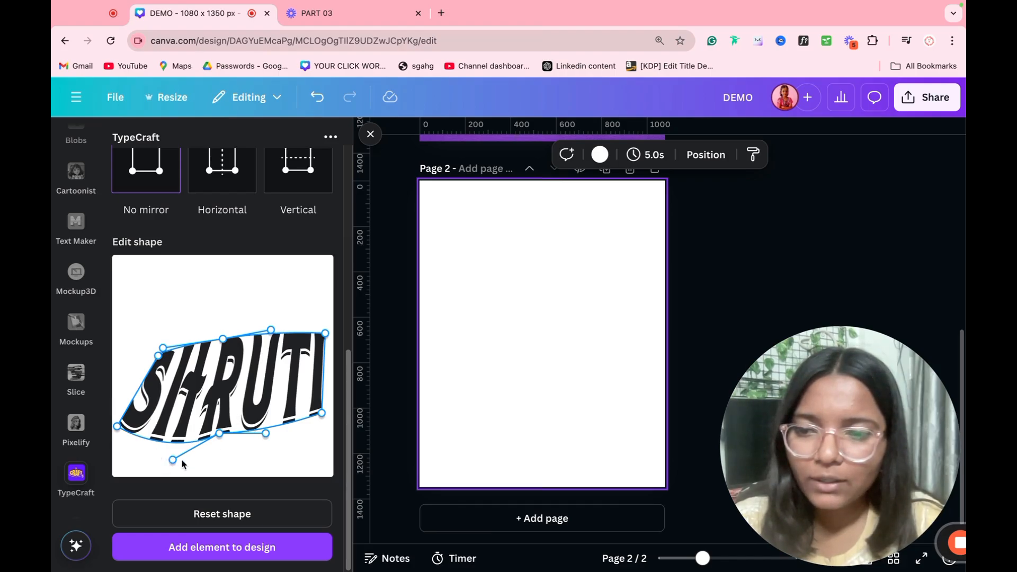
{"action": "left_click_drag", "start_coordinate": [172, 464], "coordinate": [154, 440]}
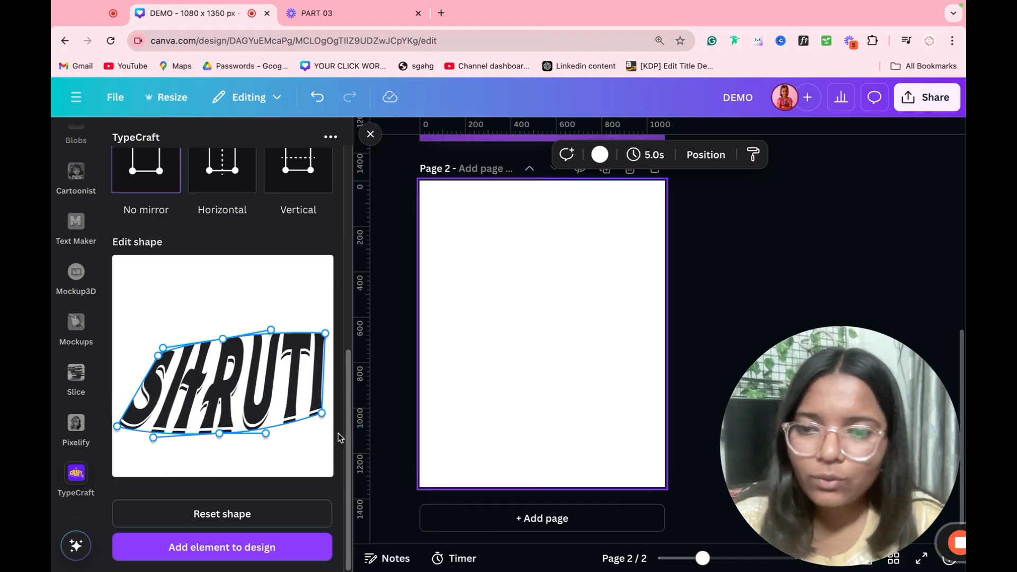
{"action": "left_click_drag", "start_coordinate": [321, 419], "coordinate": [315, 438]}
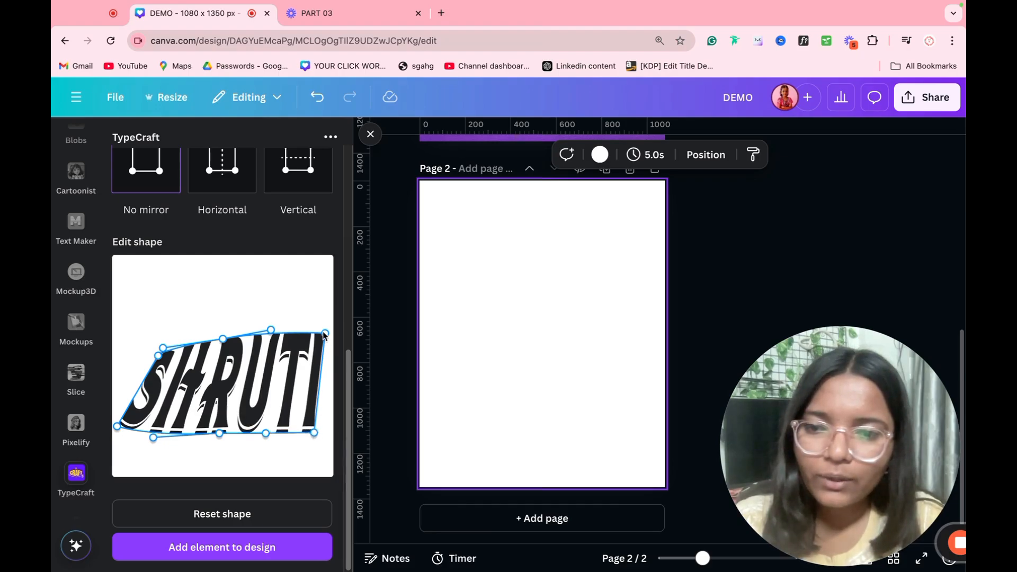
{"action": "left_click_drag", "start_coordinate": [325, 333], "coordinate": [220, 352]}
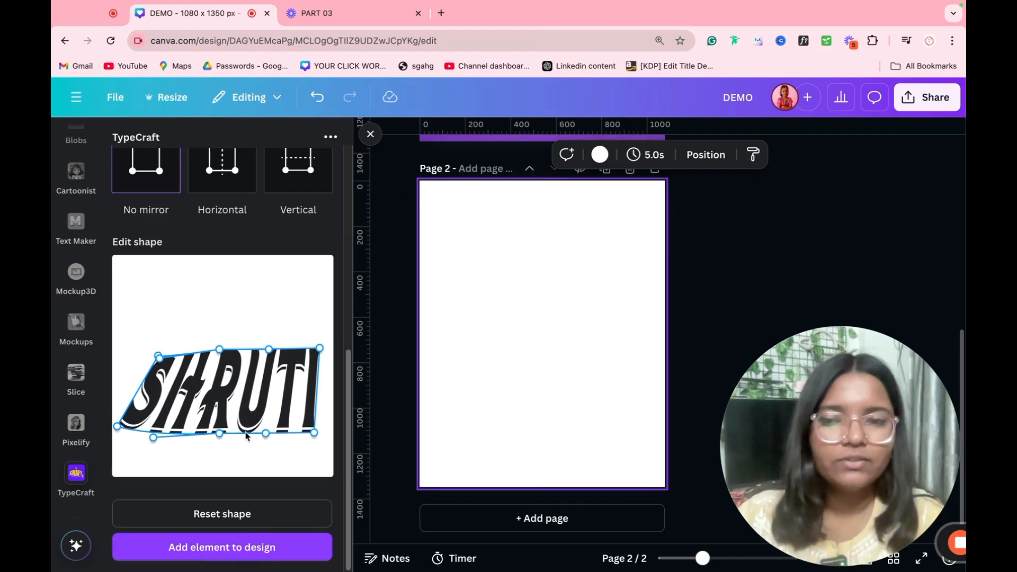
Step: Add the warped name lettering to page 2, then swap TypeCraft for the Pixelify app
{"action": "left_click", "coordinate": [233, 553]}
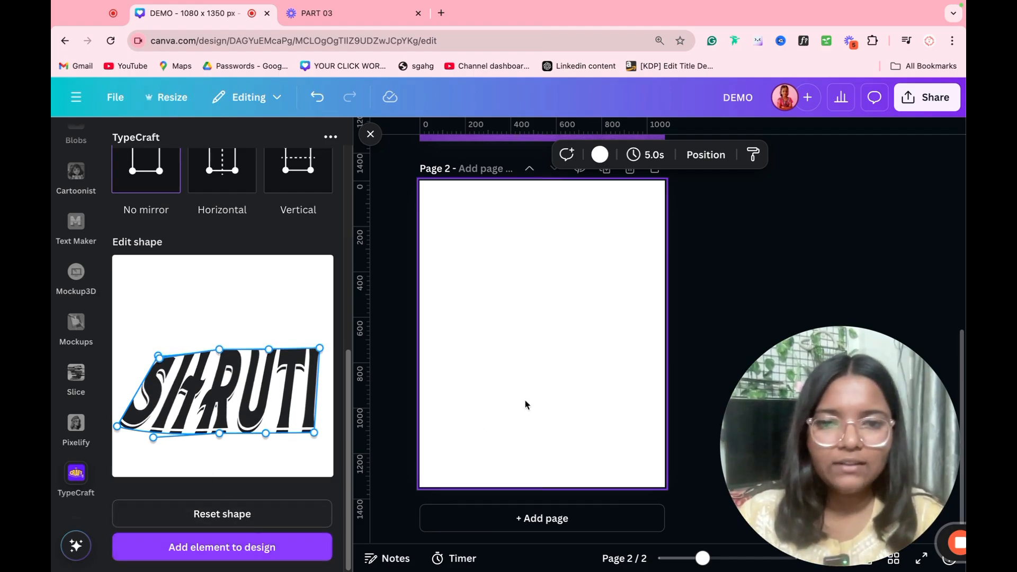
{"action": "left_click", "coordinate": [513, 421]}
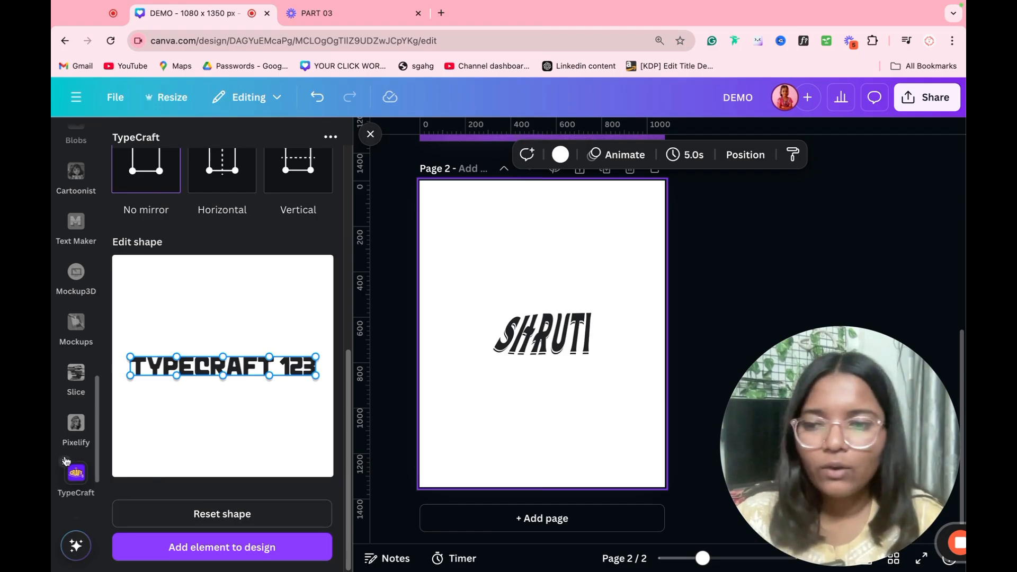
{"action": "left_click", "coordinate": [65, 462]}
{"action": "left_click", "coordinate": [75, 427]}
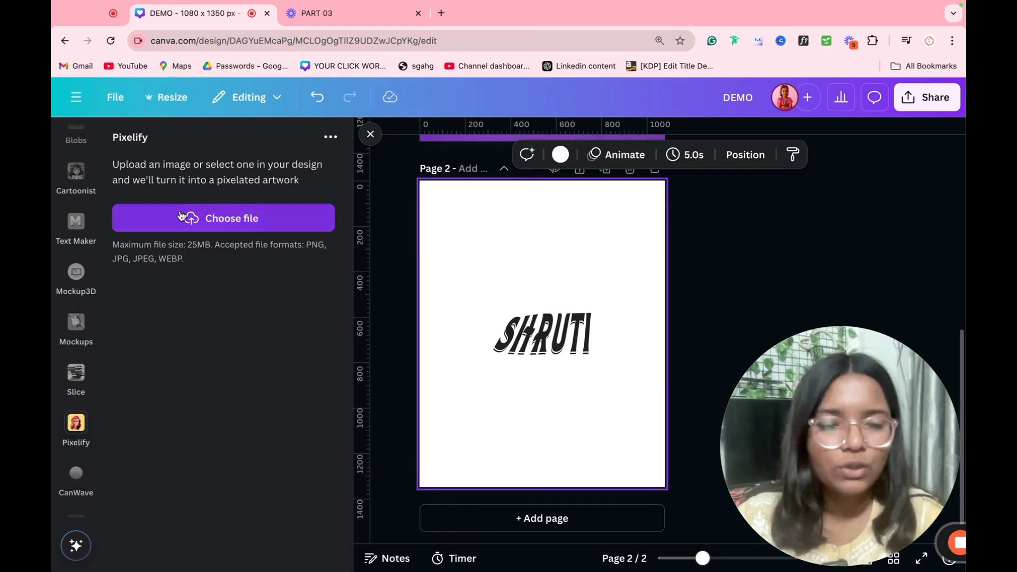
Step: Load the pizza photo into Pixelify at pixel scale 28, then close the app
{"action": "left_click", "coordinate": [216, 221]}
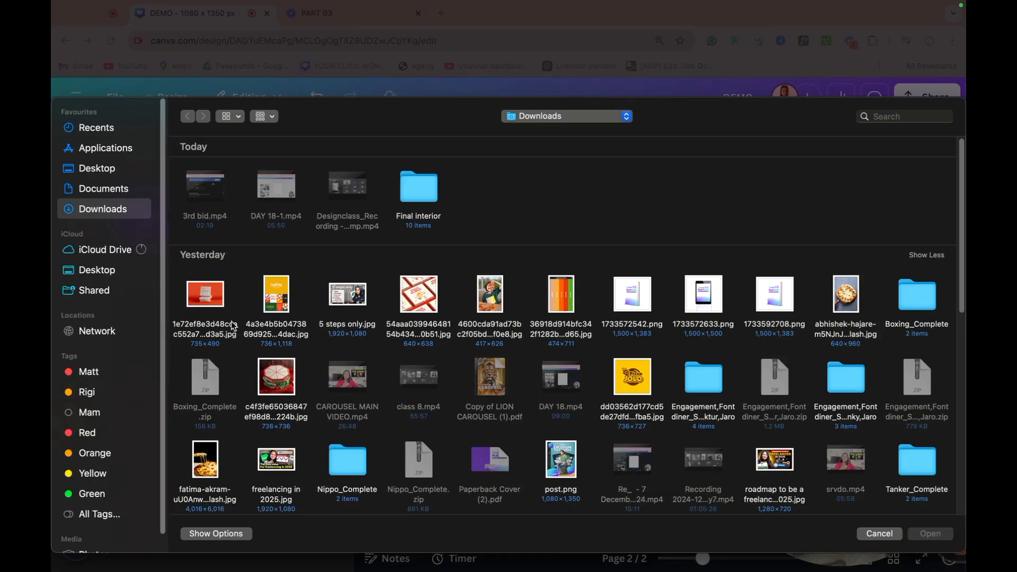
{"action": "double_click", "coordinate": [487, 313]}
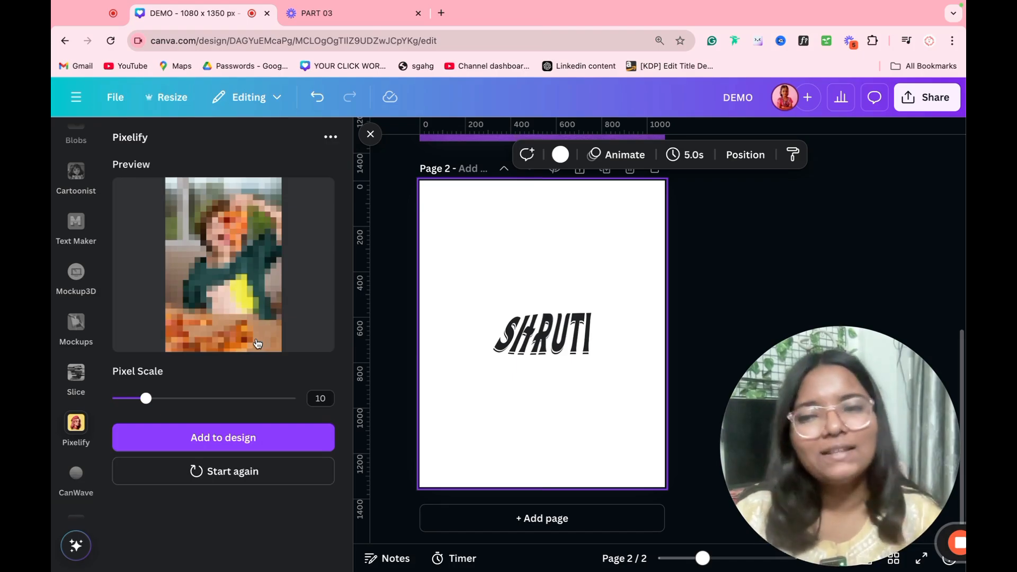
{"action": "left_click_drag", "start_coordinate": [144, 398], "coordinate": [190, 400]}
{"action": "left_click", "coordinate": [236, 404]}
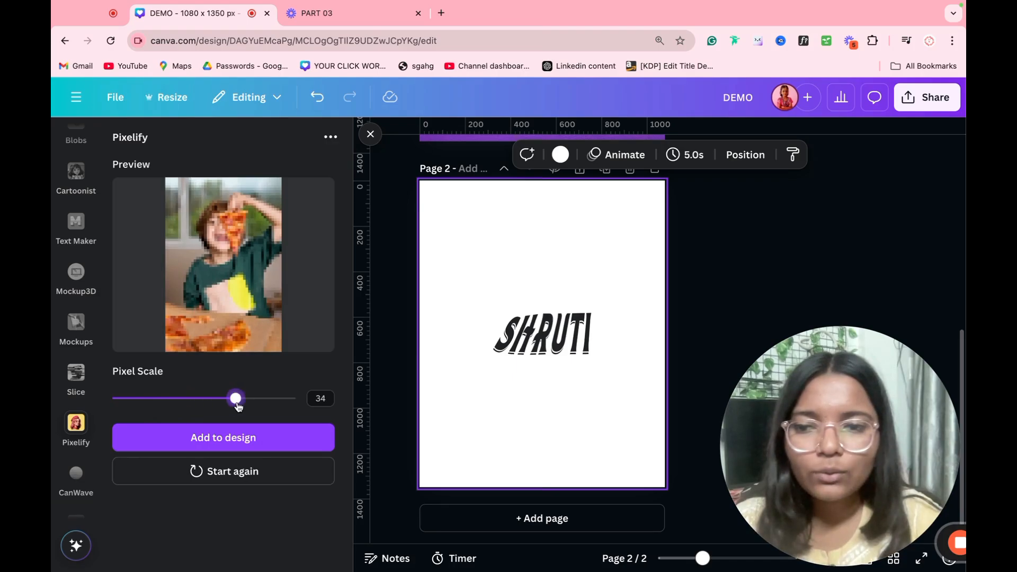
{"action": "left_click_drag", "start_coordinate": [219, 401], "coordinate": [215, 400]}
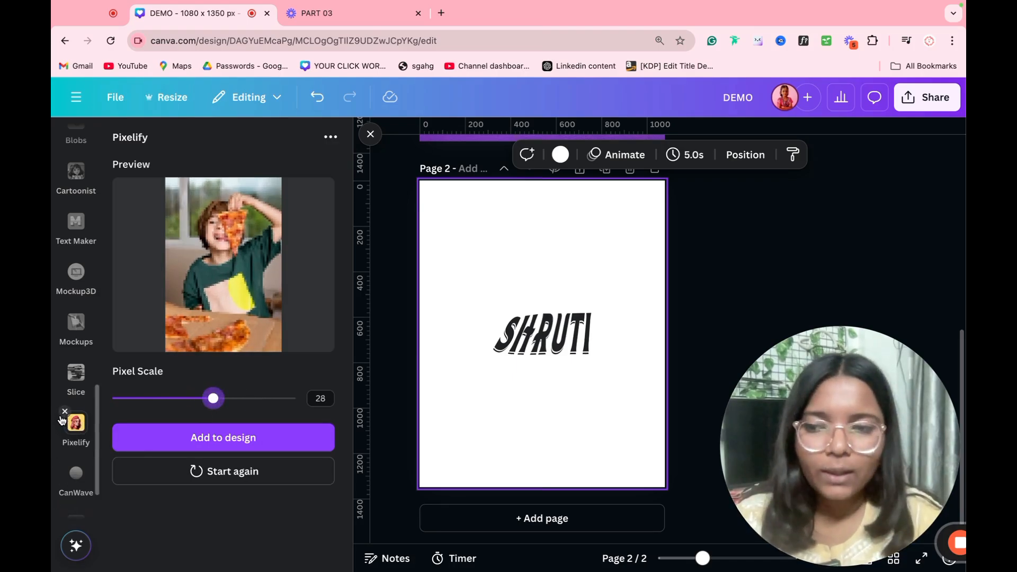
{"action": "left_click", "coordinate": [65, 411]}
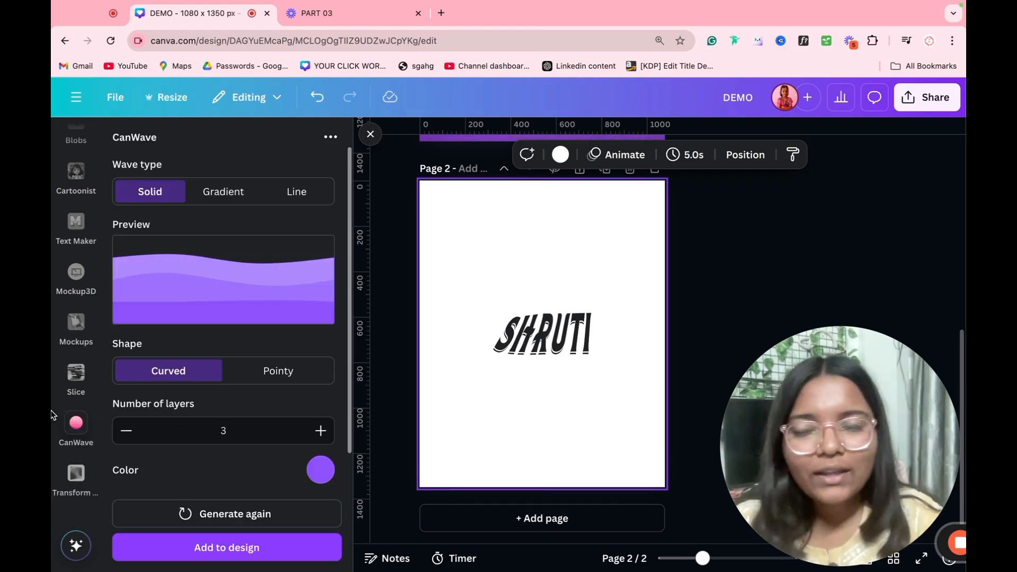
Step: Keep the CanWave shape curved, reduce layers to 3, and colour the wave pink #E252FF
{"action": "scroll", "coordinate": [63, 381], "scroll_direction": "up", "scroll_amount": 10}
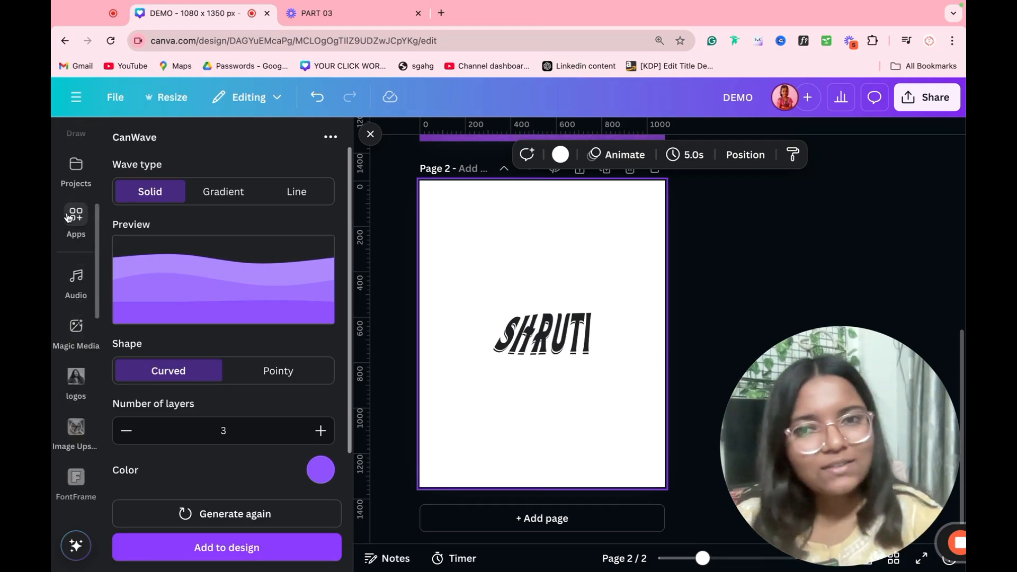
{"action": "scroll", "coordinate": [205, 395], "scroll_direction": "down", "scroll_amount": 1}
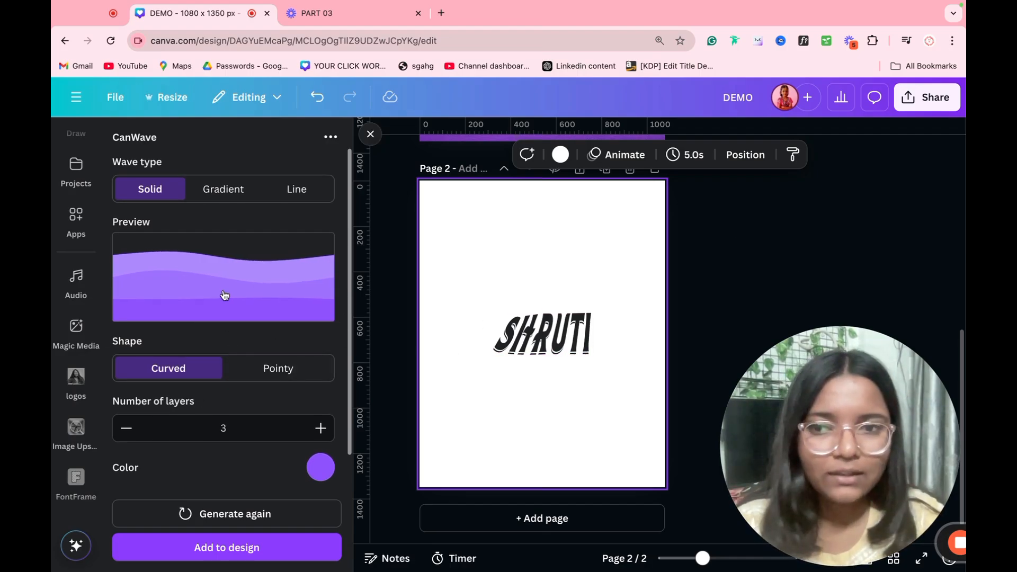
{"action": "left_click", "coordinate": [321, 428]}
{"action": "left_click", "coordinate": [321, 428]}
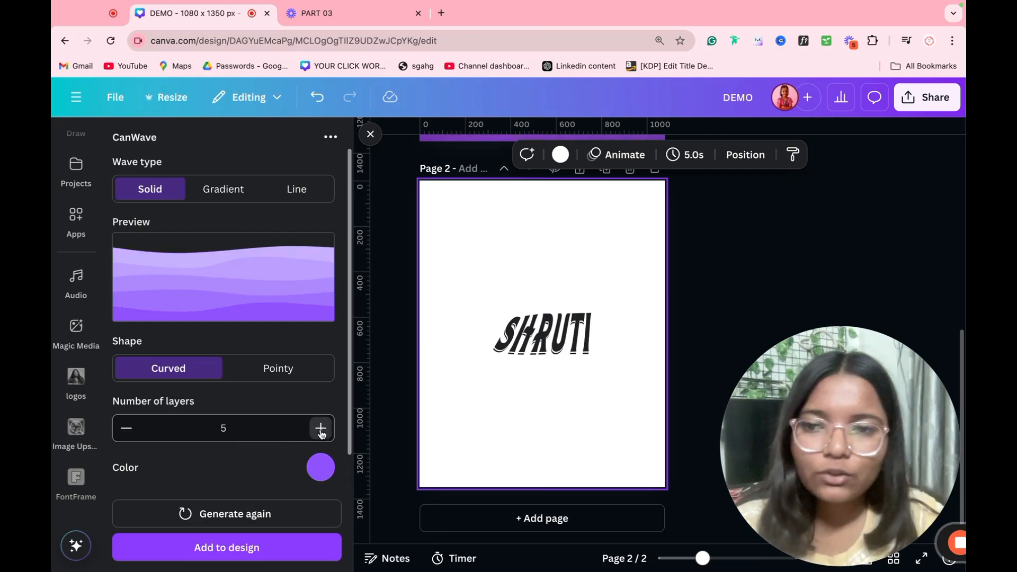
{"action": "left_click", "coordinate": [256, 370]}
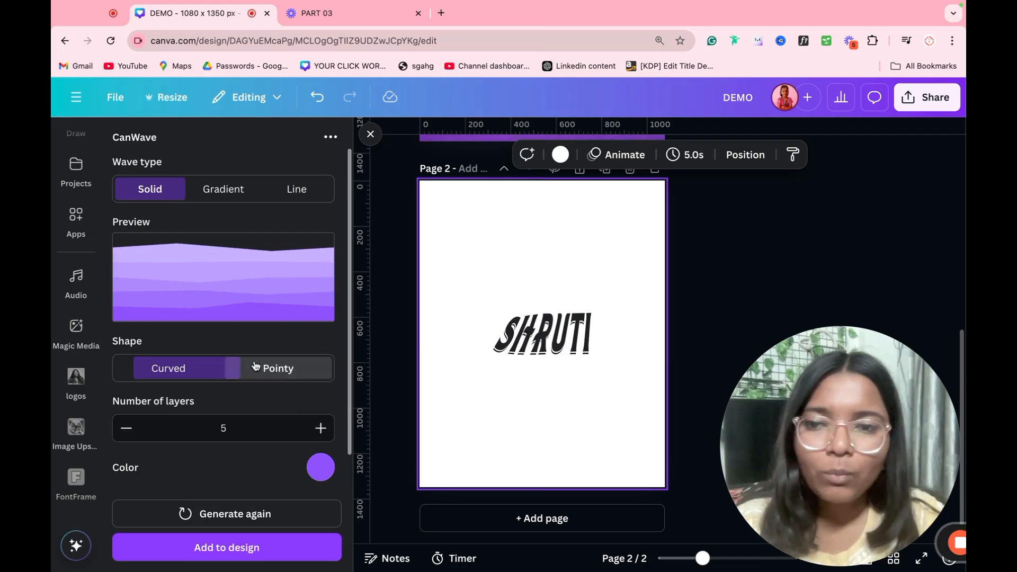
{"action": "left_click", "coordinate": [209, 375]}
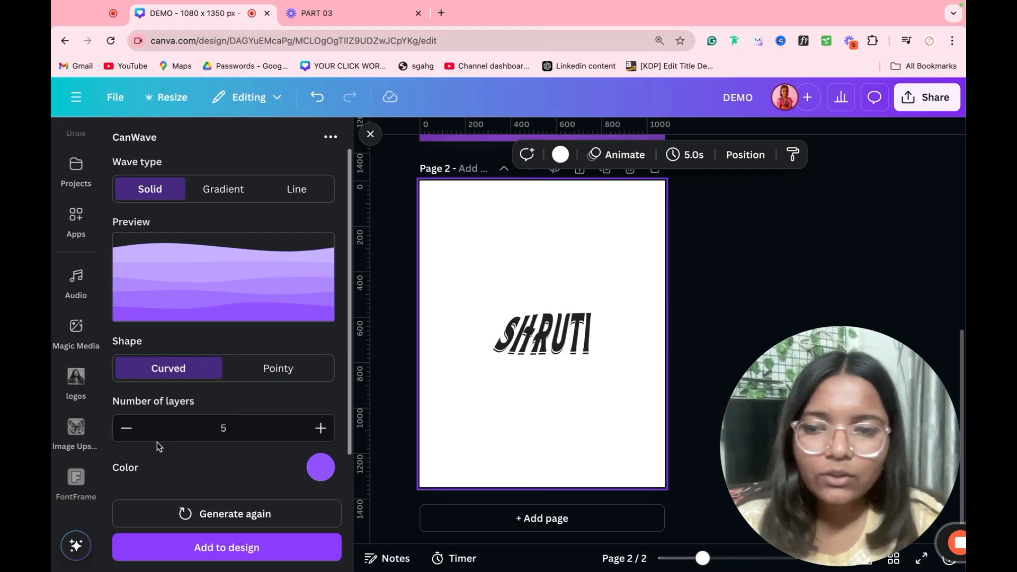
{"action": "left_click", "coordinate": [126, 428]}
{"action": "left_click", "coordinate": [126, 428]}
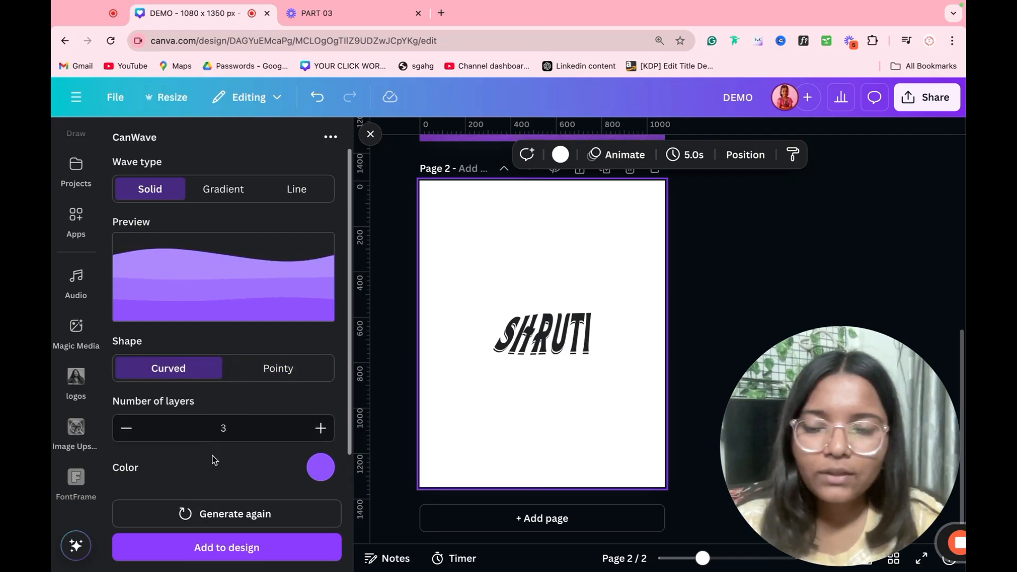
{"action": "left_click", "coordinate": [316, 467]}
{"action": "left_click", "coordinate": [295, 401]}
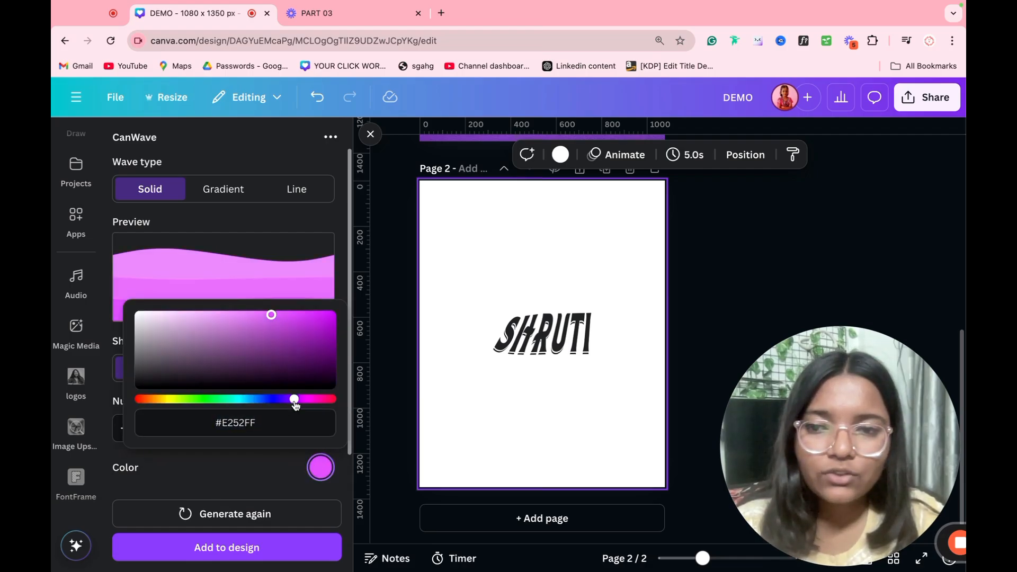
{"action": "left_click", "coordinate": [280, 473]}
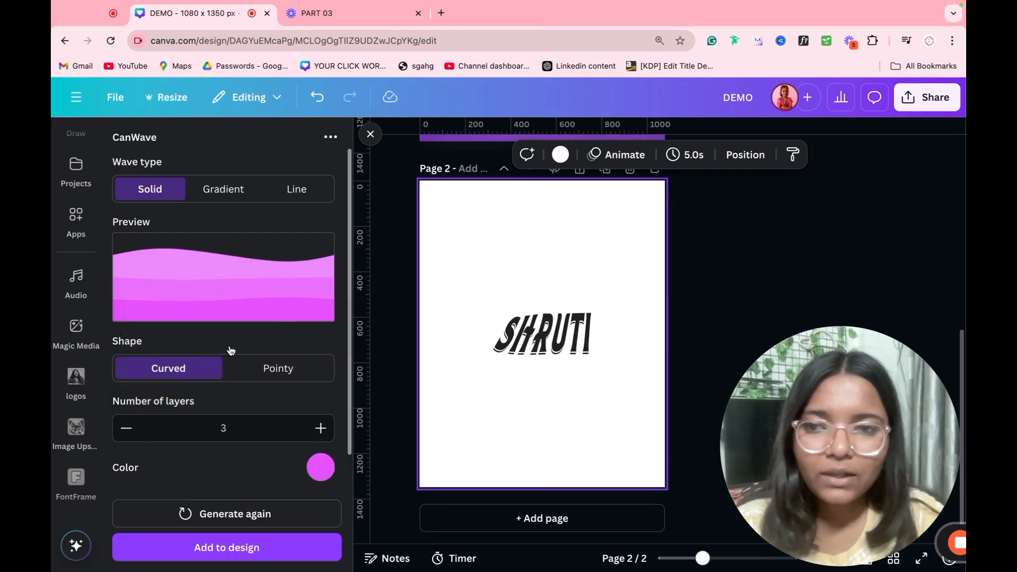
Step: Switch to a gradient wave with 4 layers, complexity 7 and gradient angle 250
{"action": "left_click", "coordinate": [228, 191]}
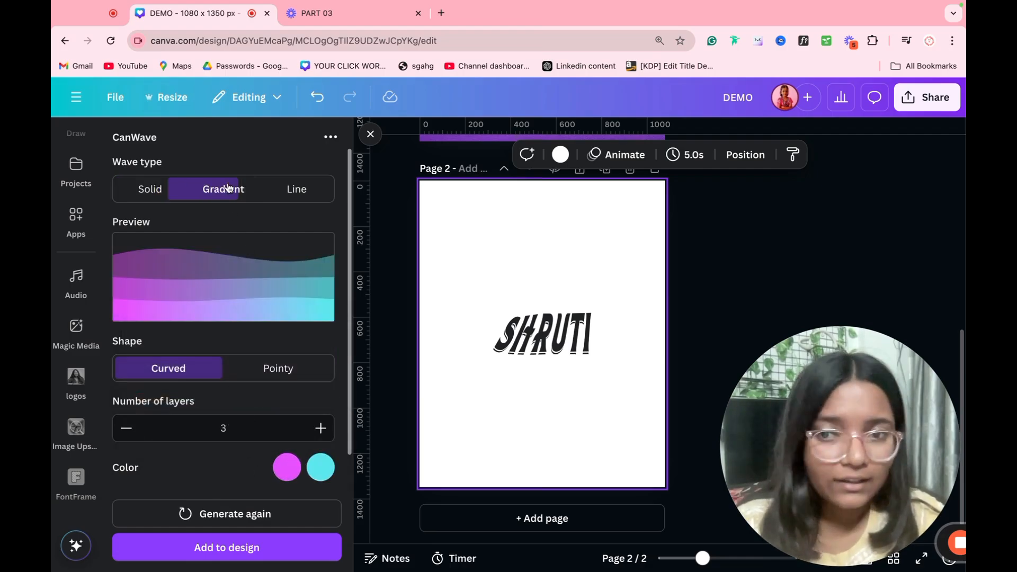
{"action": "left_click", "coordinate": [296, 190]}
{"action": "left_click", "coordinate": [231, 192]}
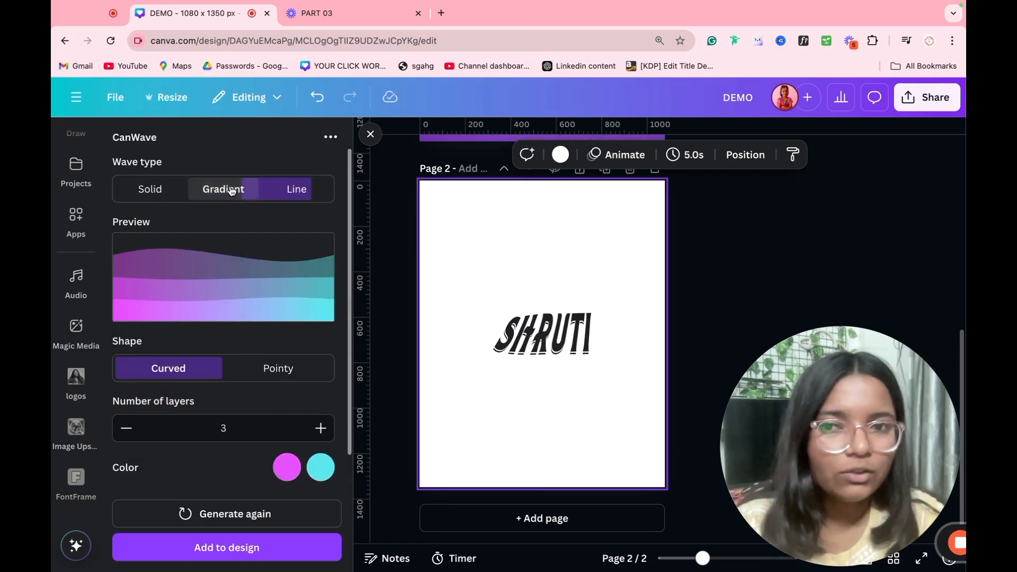
{"action": "left_click", "coordinate": [320, 428]}
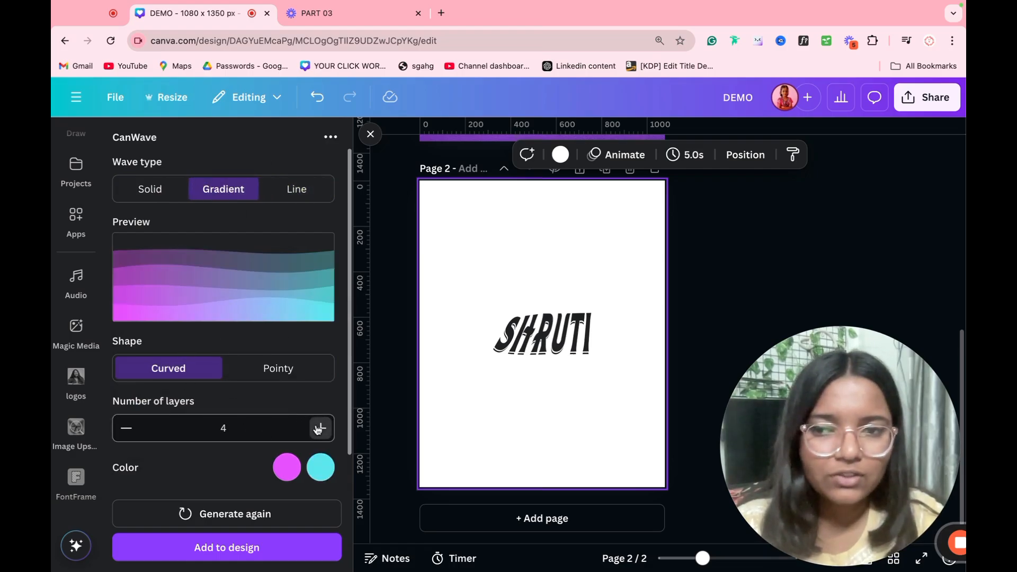
{"action": "scroll", "coordinate": [220, 444], "scroll_direction": "down", "scroll_amount": 4}
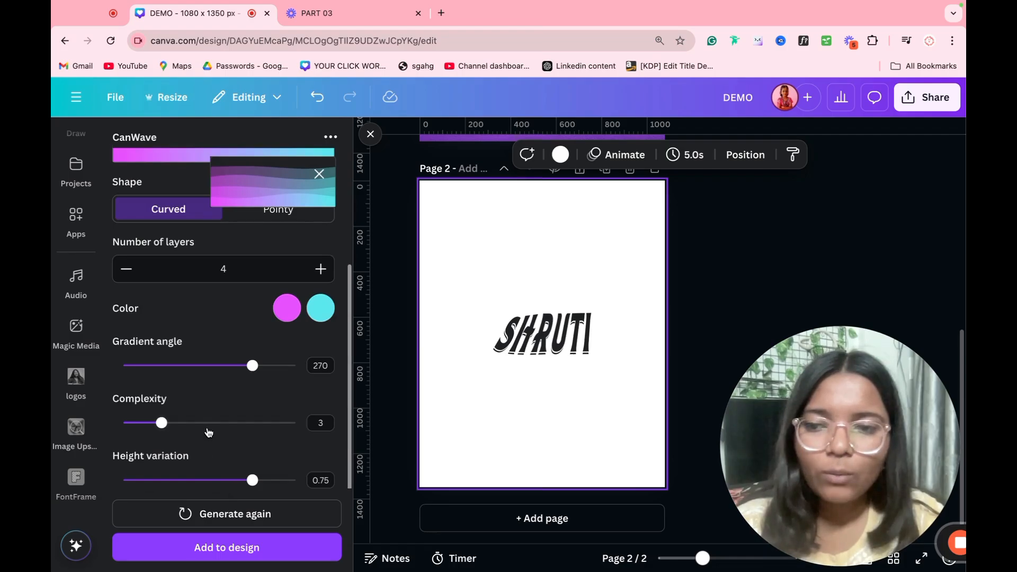
{"action": "left_click_drag", "start_coordinate": [208, 432], "coordinate": [240, 429]}
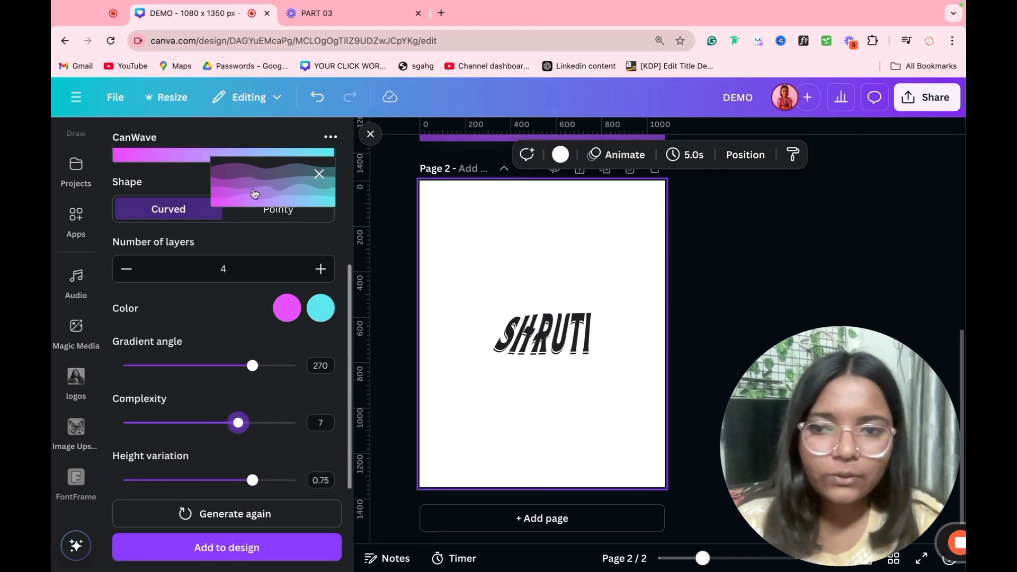
{"action": "mouse_move", "coordinate": [252, 366]}
{"action": "left_mouse_down"}
{"action": "mouse_move", "coordinate": [121, 380]}
{"action": "mouse_move", "coordinate": [241, 380]}
{"action": "left_mouse_up"}
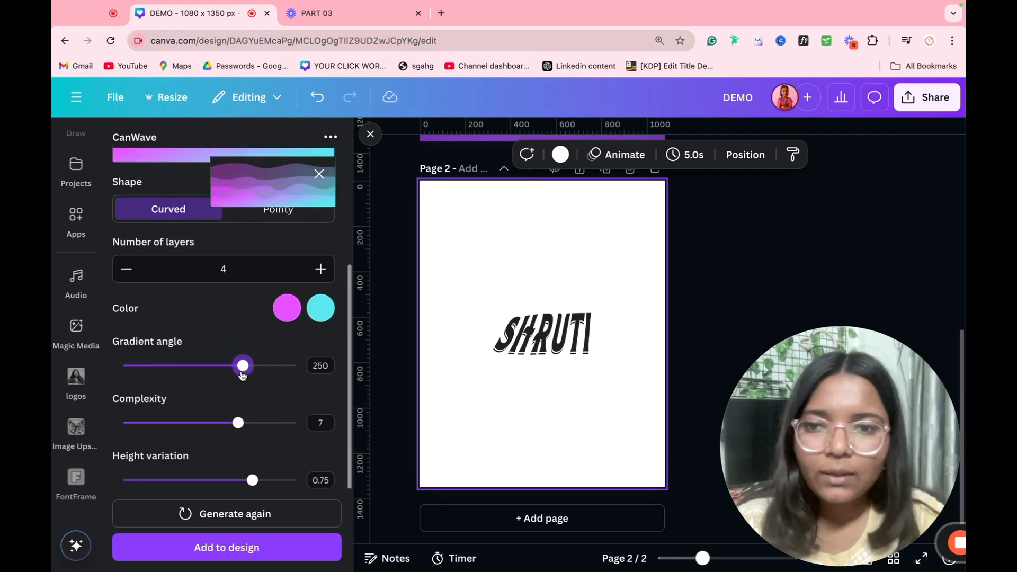
Step: Add the gradient wave and stretch it across page 2's lower half below the lettering
{"action": "left_click", "coordinate": [231, 552]}
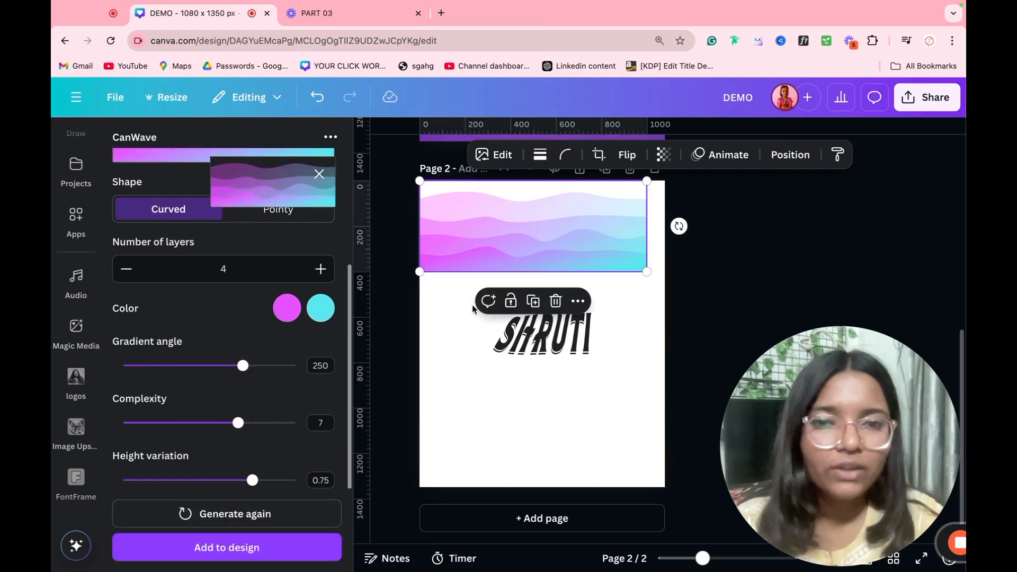
{"action": "left_click_drag", "start_coordinate": [522, 264], "coordinate": [489, 475]}
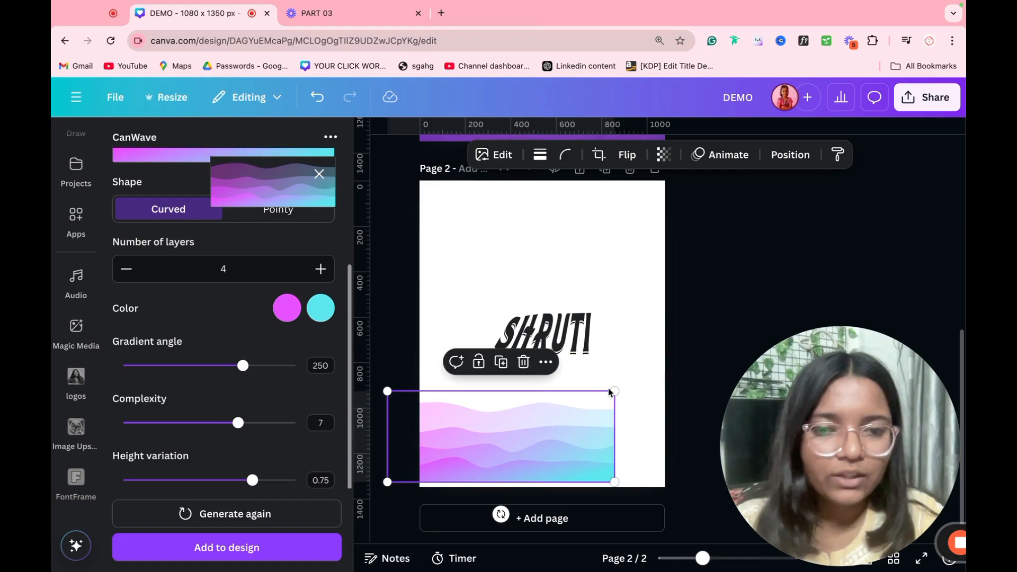
{"action": "left_click_drag", "start_coordinate": [615, 391], "coordinate": [578, 434]}
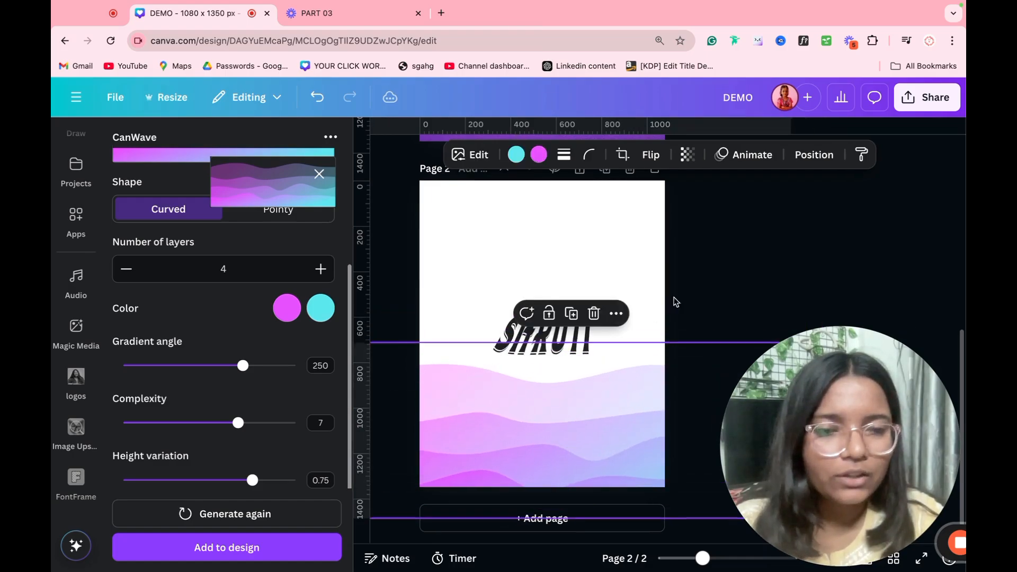
{"action": "left_click", "coordinate": [676, 301]}
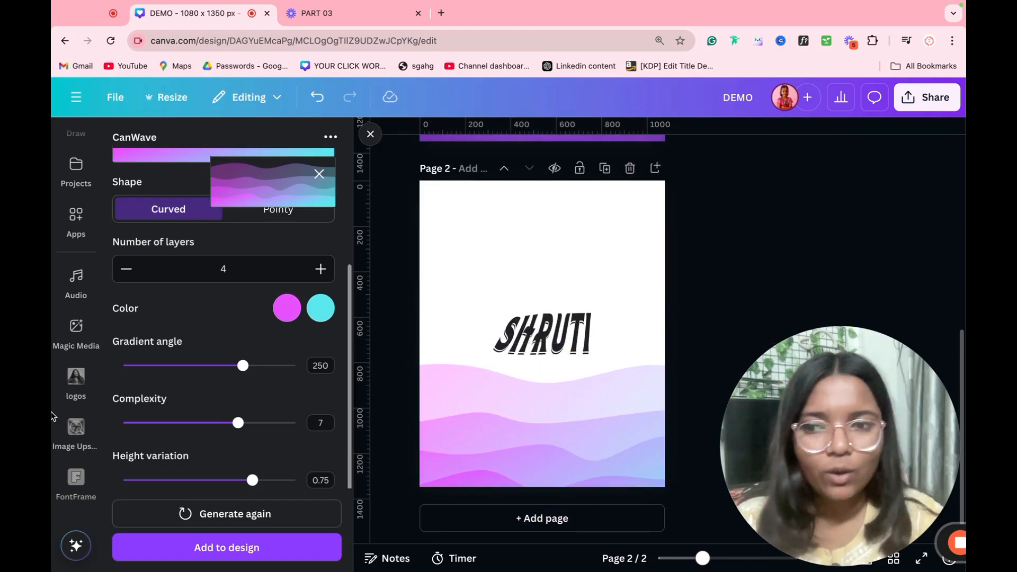
{"action": "scroll", "coordinate": [63, 403], "scroll_direction": "down", "scroll_amount": 5}
{"action": "scroll", "coordinate": [59, 392], "scroll_direction": "down", "scroll_amount": 1}
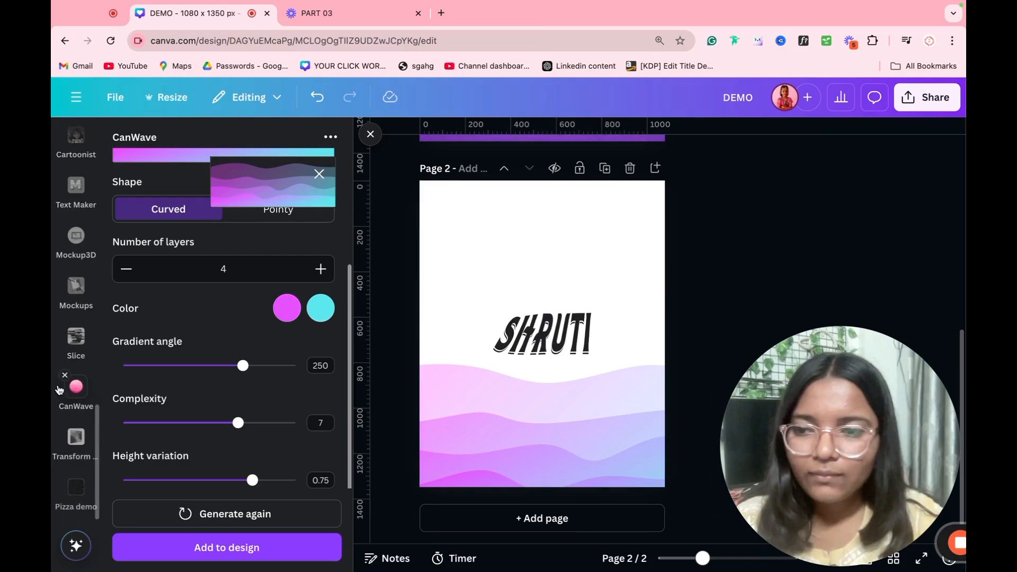
Step: Remove the CanWave app and load the pizza box photo from Downloads into Transform Image
{"action": "left_click", "coordinate": [64, 376]}
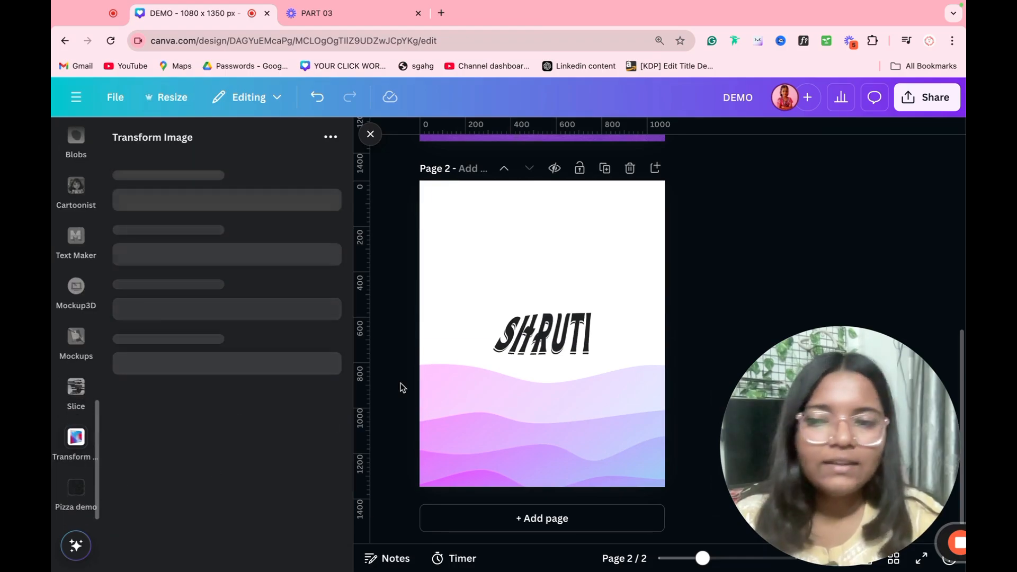
{"action": "left_click", "coordinate": [64, 451]}
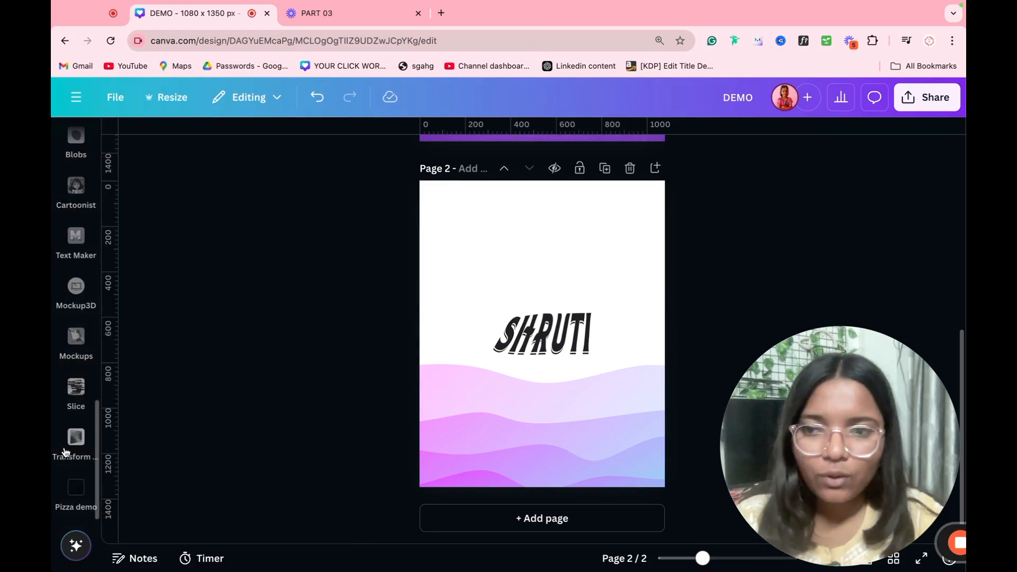
{"action": "left_click", "coordinate": [76, 439]}
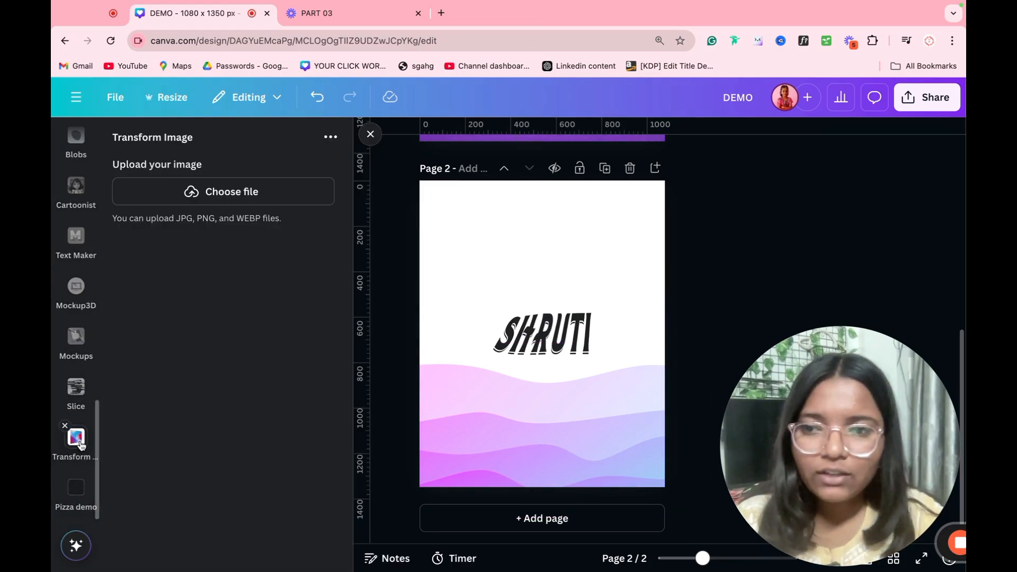
{"action": "left_click", "coordinate": [249, 196]}
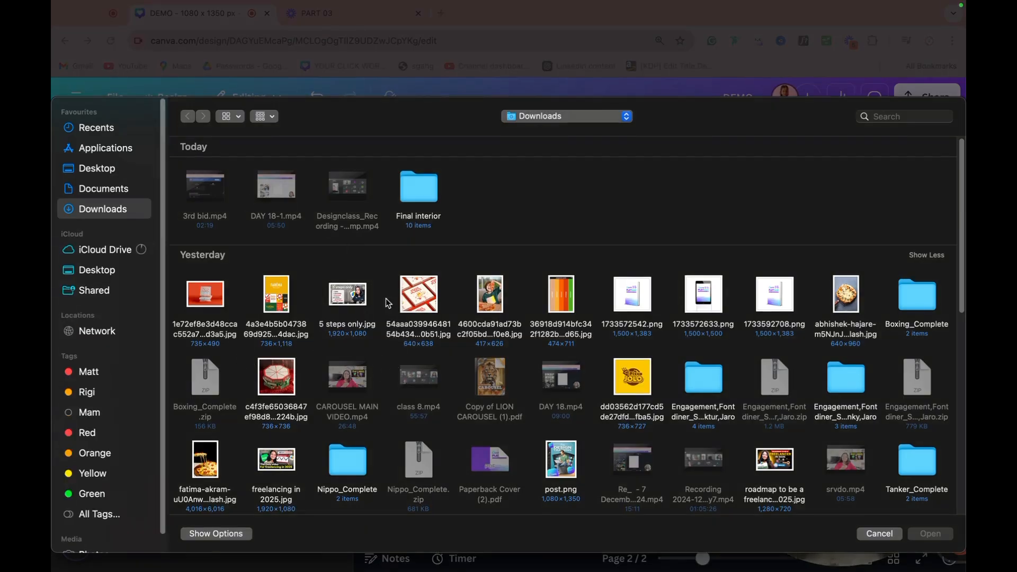
{"action": "double_click", "coordinate": [208, 292]}
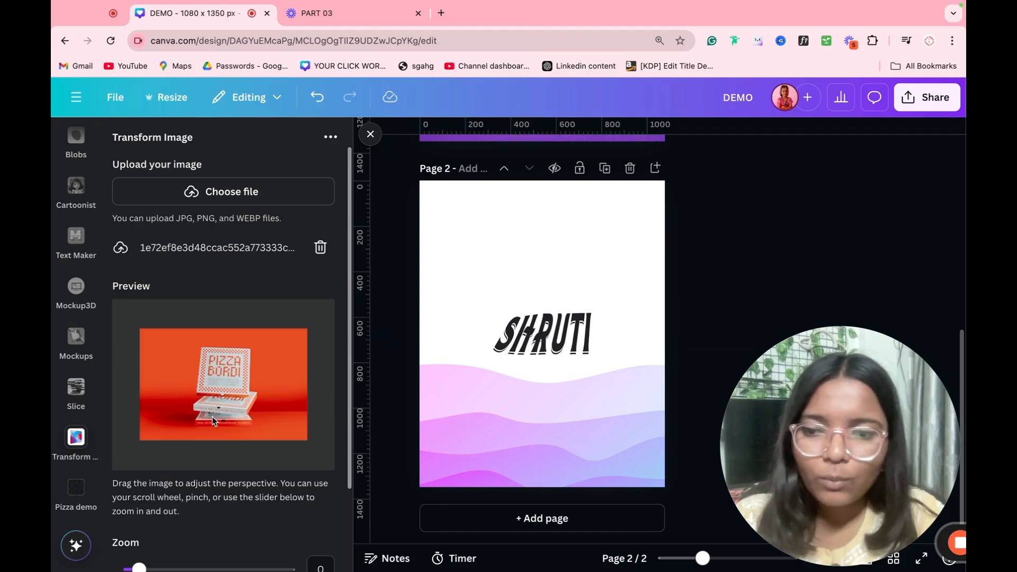
Step: Tilt the pizza box photo's perspective, add it to page 2 and move it up
{"action": "scroll", "coordinate": [188, 461], "scroll_direction": "down", "scroll_amount": 2}
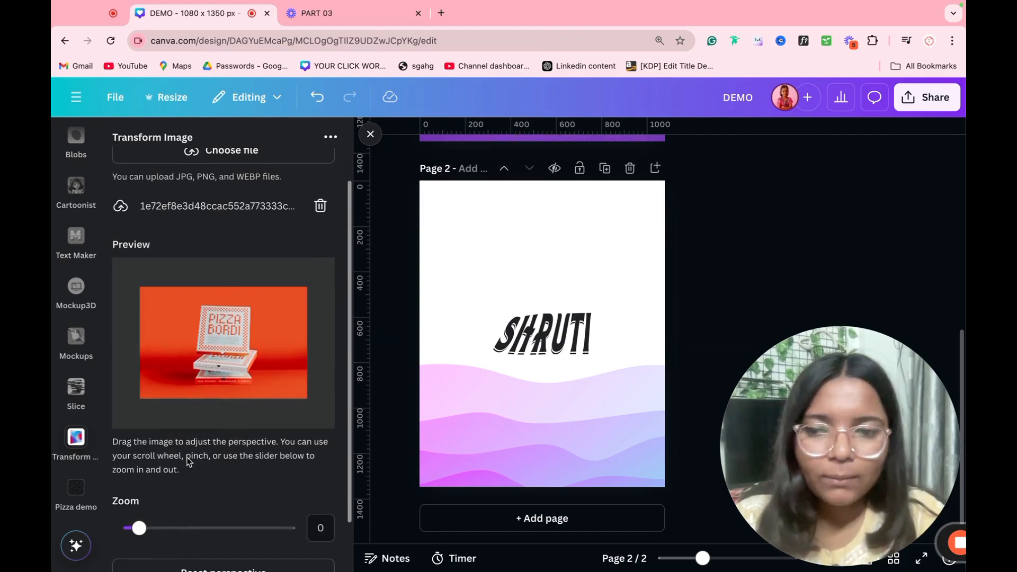
{"action": "left_click_drag", "start_coordinate": [202, 396], "coordinate": [217, 392]}
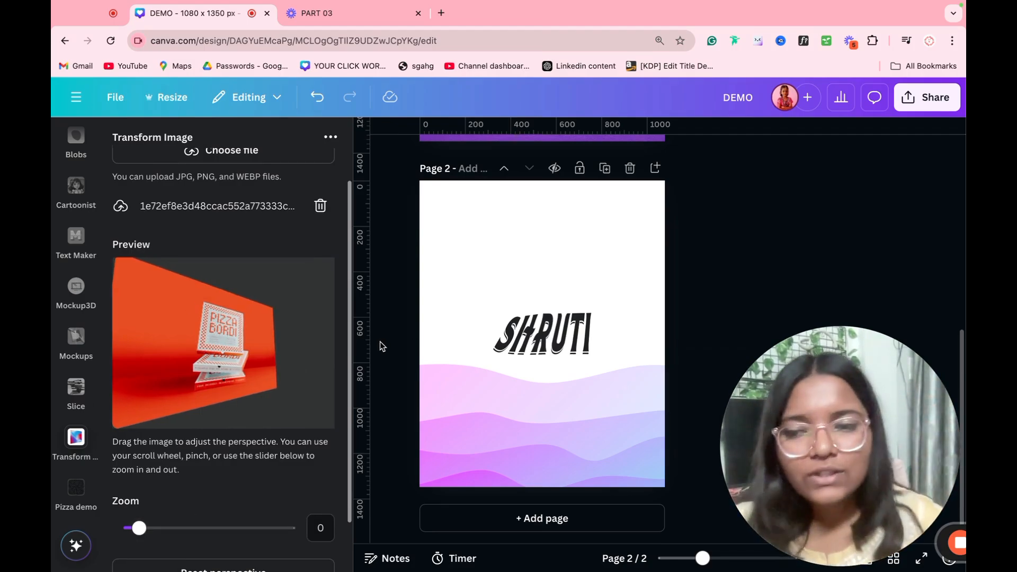
{"action": "scroll", "coordinate": [239, 457], "scroll_direction": "down", "scroll_amount": 3}
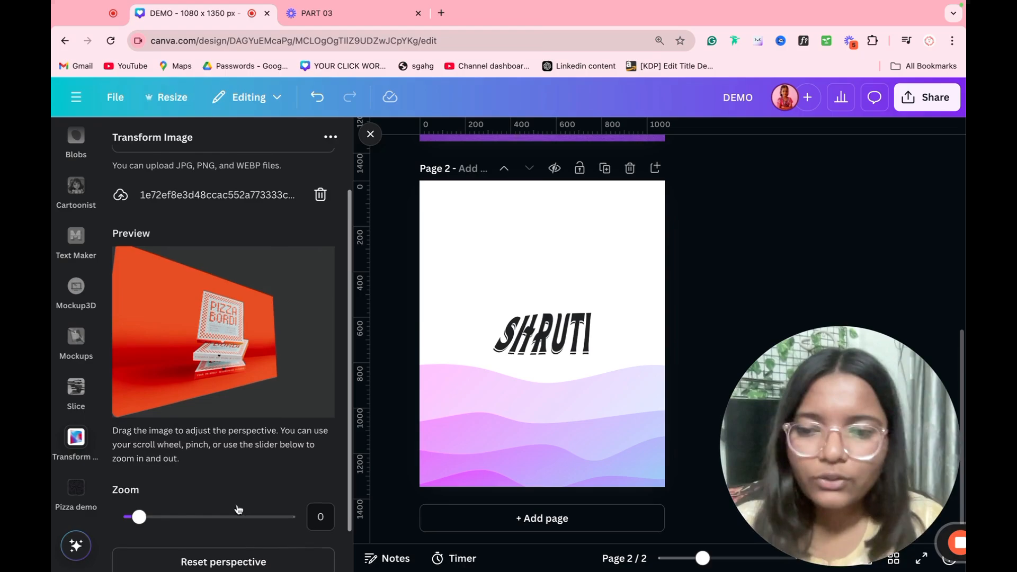
{"action": "left_click", "coordinate": [221, 548]}
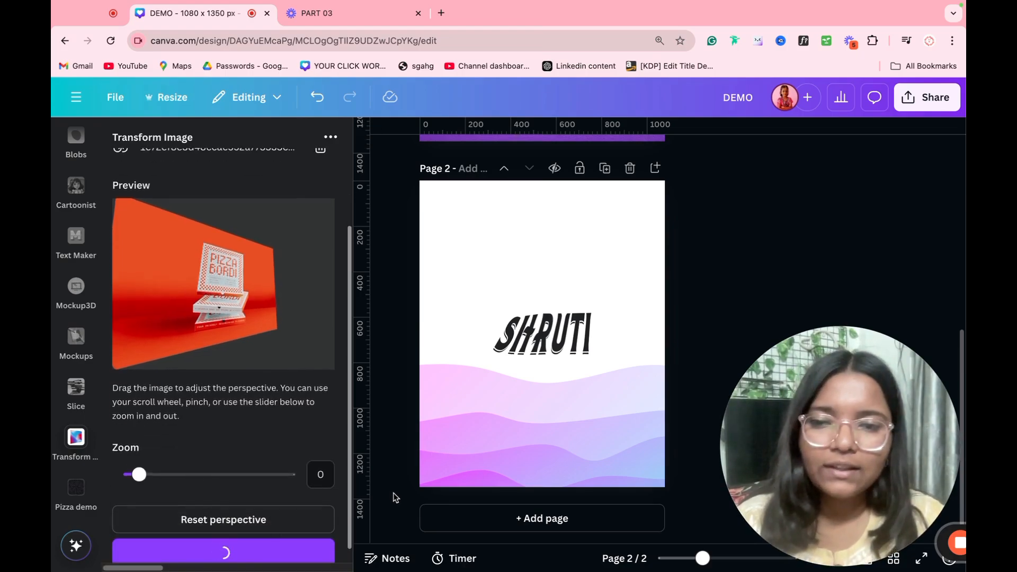
{"action": "left_click_drag", "start_coordinate": [625, 325], "coordinate": [603, 262]}
Step: Marquee-select every element on page 2 and delete them all
{"action": "left_click_drag", "start_coordinate": [723, 229], "coordinate": [510, 424]}
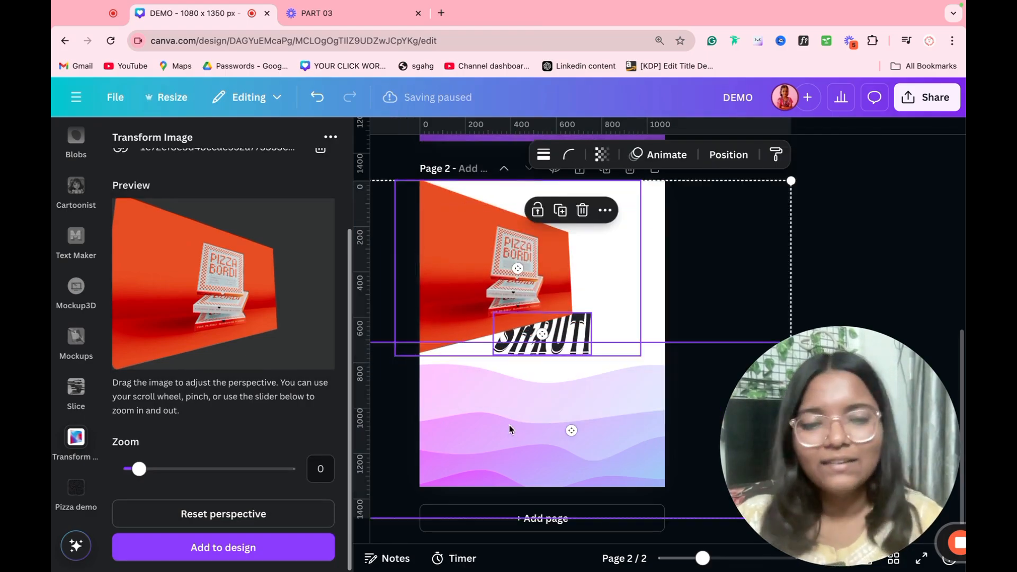
{"action": "key", "text": "Delete"}
{"action": "scroll", "coordinate": [211, 359], "scroll_direction": "up", "scroll_amount": 2}
{"action": "scroll", "coordinate": [214, 361], "scroll_direction": "down", "scroll_amount": 5}
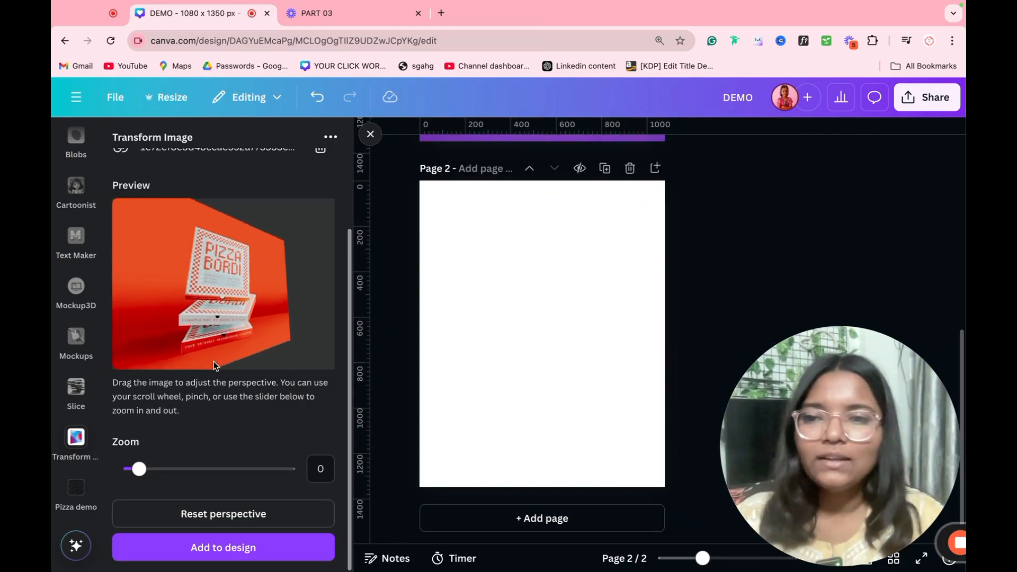
Step: Swap the Transform app for Slice and paste page 1's pizza image onto page 2
{"action": "left_click", "coordinate": [60, 432]}
{"action": "left_click", "coordinate": [71, 435]}
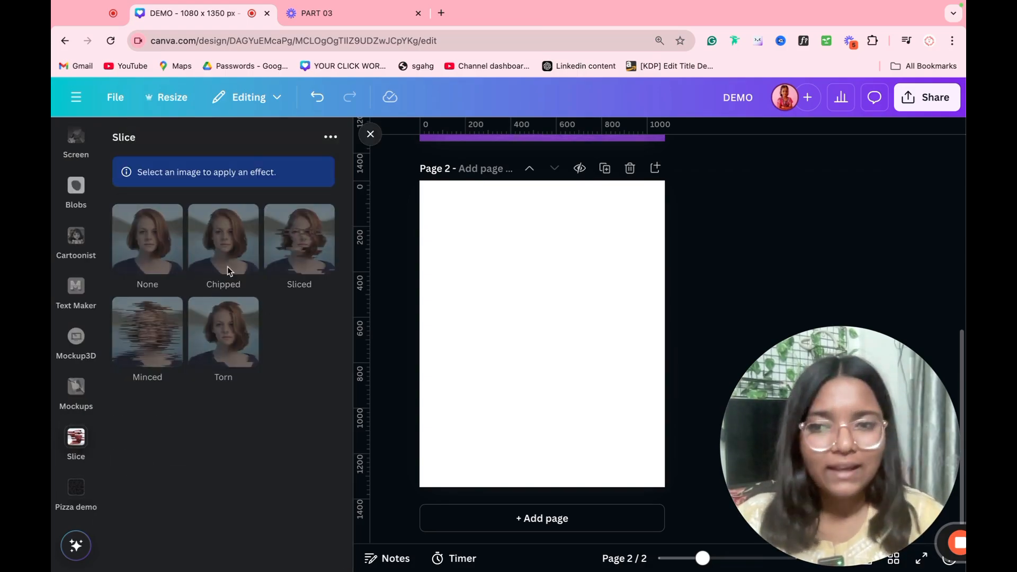
{"action": "scroll", "coordinate": [503, 340], "scroll_direction": "up", "scroll_amount": 5}
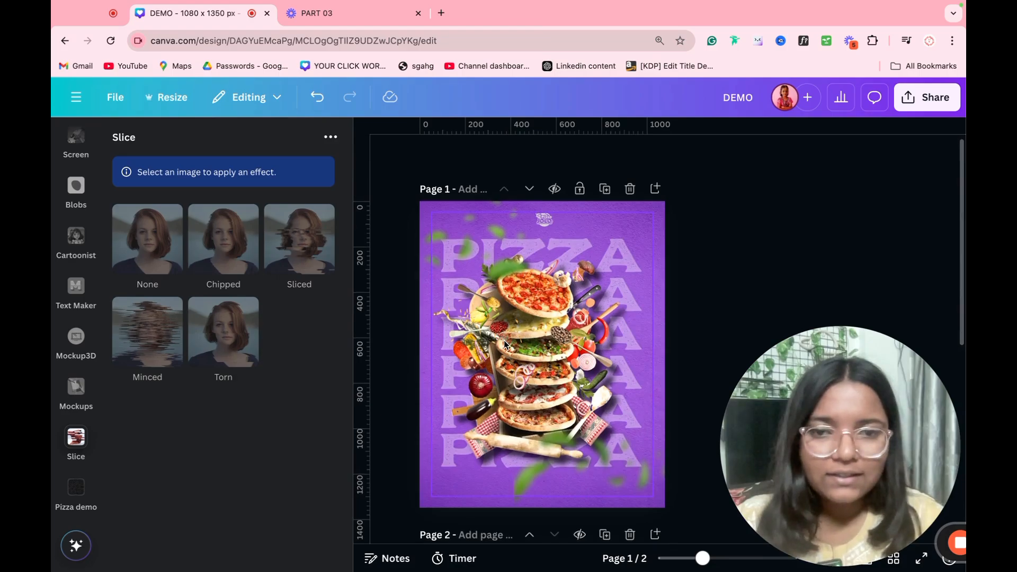
{"action": "scroll", "coordinate": [504, 342], "scroll_direction": "down", "scroll_amount": 5}
{"action": "scroll", "coordinate": [504, 340], "scroll_direction": "up", "scroll_amount": 5}
{"action": "left_click", "coordinate": [516, 317]}
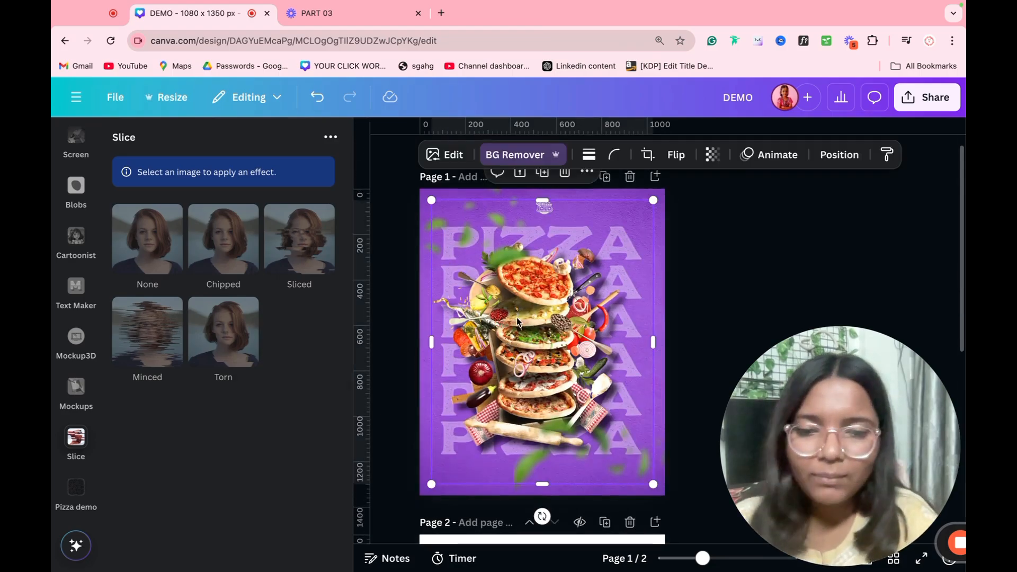
{"action": "scroll", "coordinate": [517, 315], "scroll_direction": "down", "scroll_amount": 5}
{"action": "left_click", "coordinate": [517, 318]}
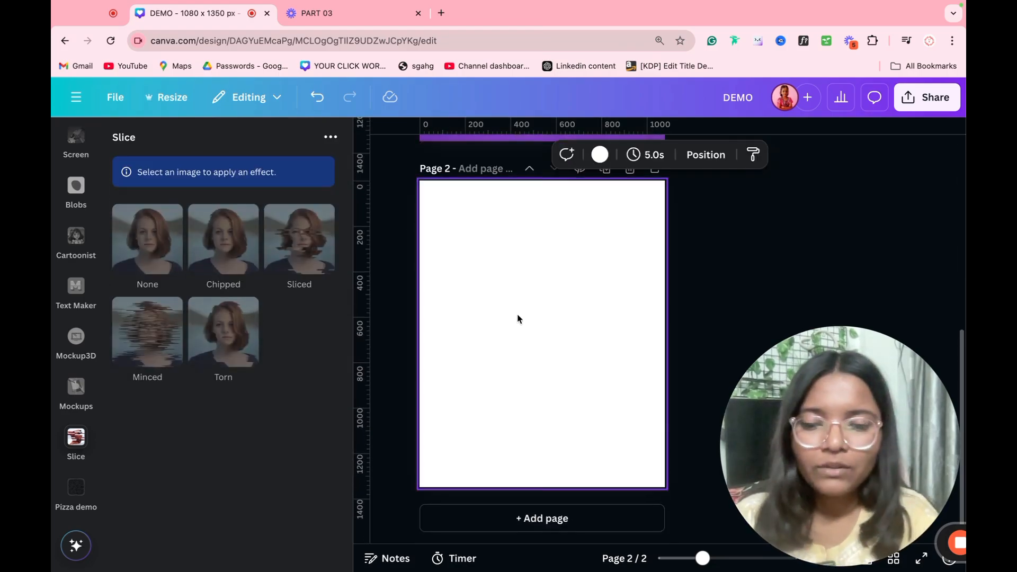
{"action": "key", "text": "ctrl+v"}
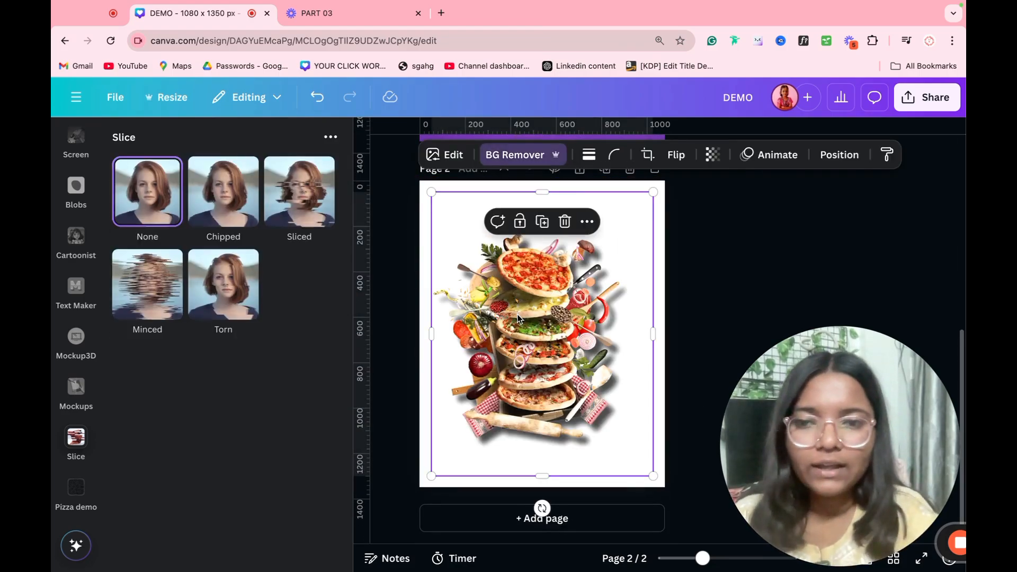
Step: Preview the Sliced, Torn and Minced effects with varied offsets, then close Slice without applying one
{"action": "left_click", "coordinate": [317, 217]}
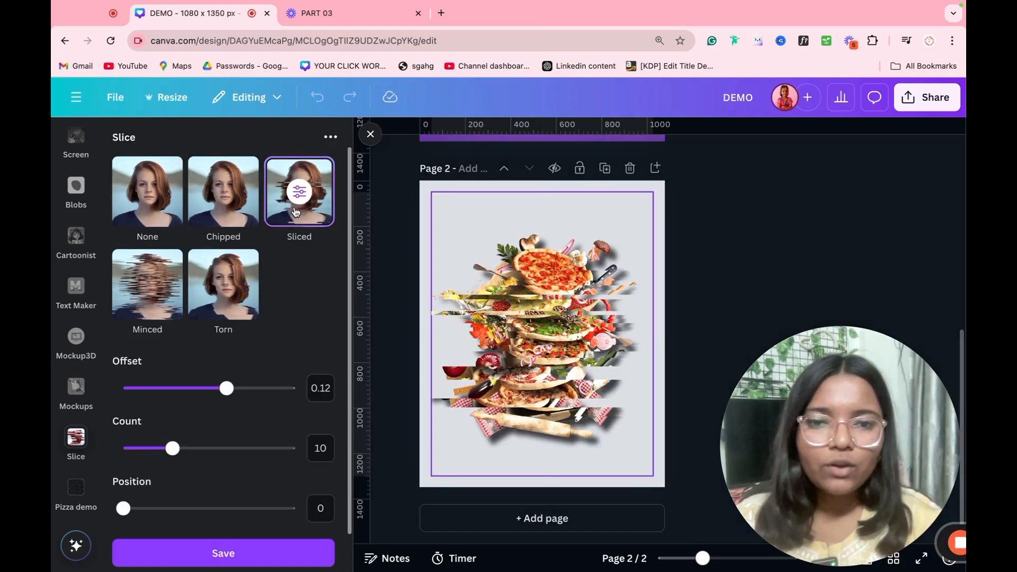
{"action": "left_click_drag", "start_coordinate": [172, 391], "coordinate": [191, 401]}
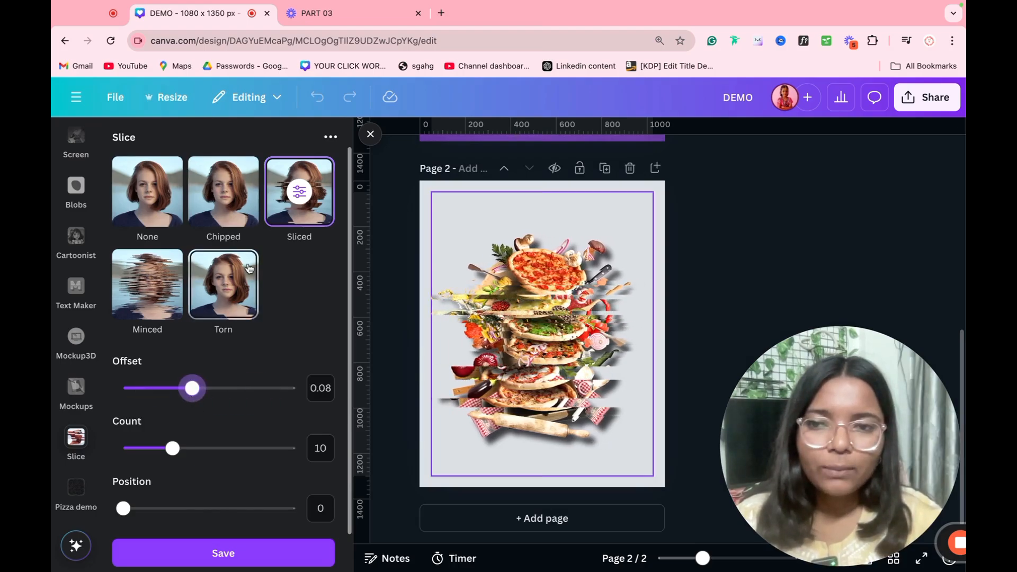
{"action": "left_click", "coordinate": [223, 191]}
{"action": "left_click", "coordinate": [147, 284]}
{"action": "left_click", "coordinate": [254, 306]}
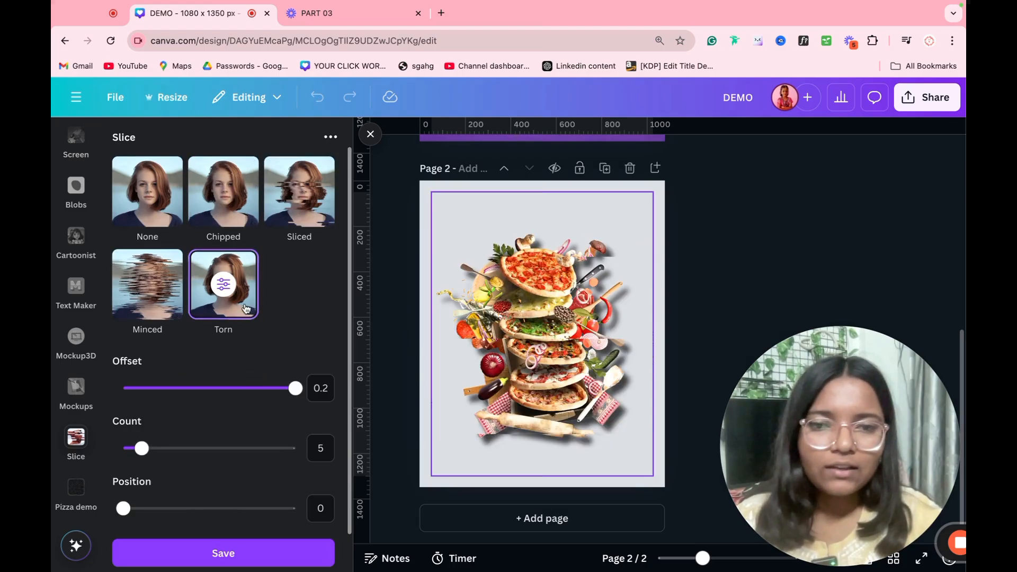
{"action": "left_click", "coordinate": [172, 310]}
{"action": "left_click_drag", "start_coordinate": [261, 388], "coordinate": [153, 407]}
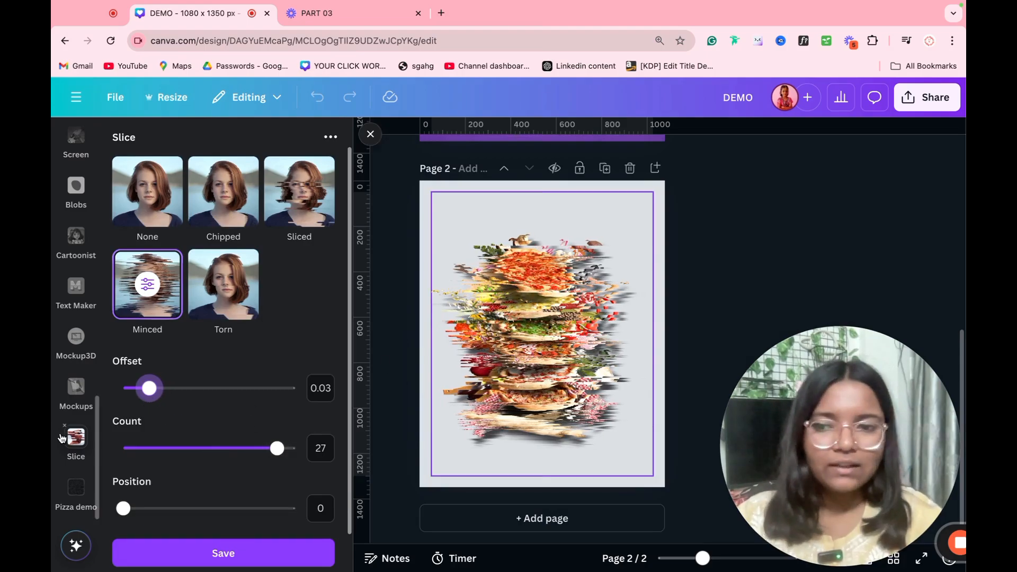
{"action": "left_click", "coordinate": [64, 427]}
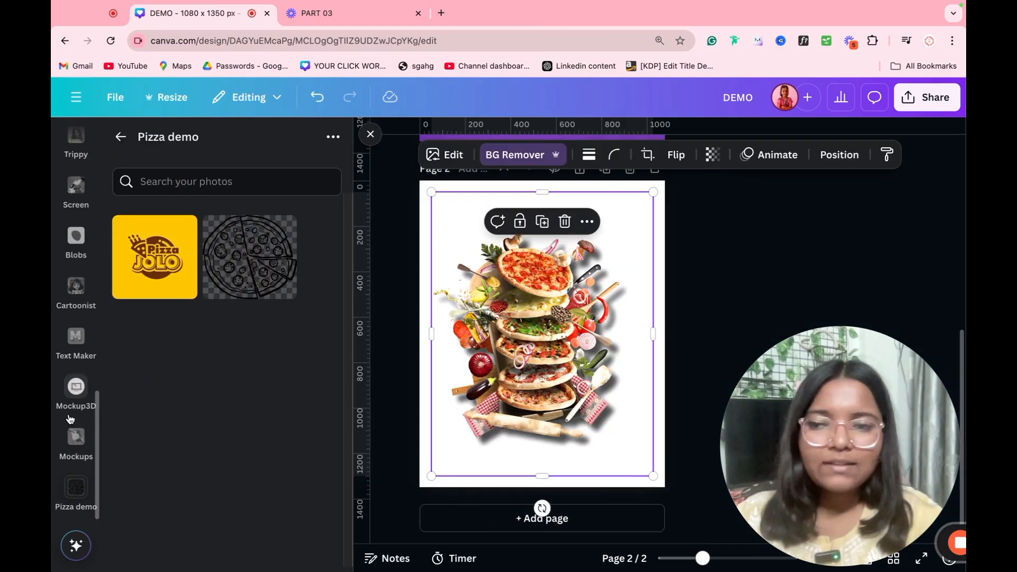
Step: Put the pizza into a Smartphones mockup, reframe it to fill the phone screen, and apply
{"action": "left_click", "coordinate": [78, 446]}
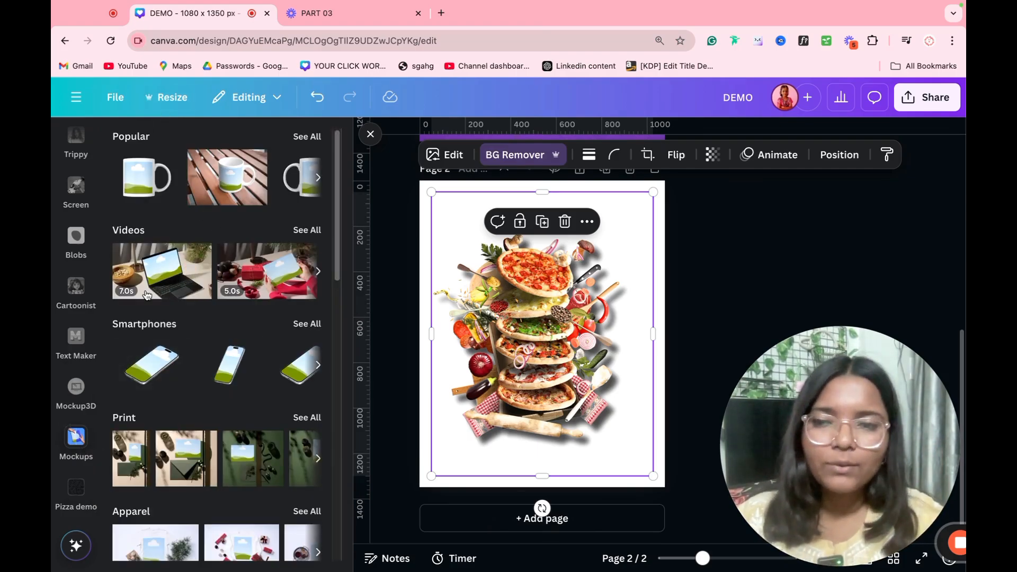
{"action": "left_click", "coordinate": [162, 359]}
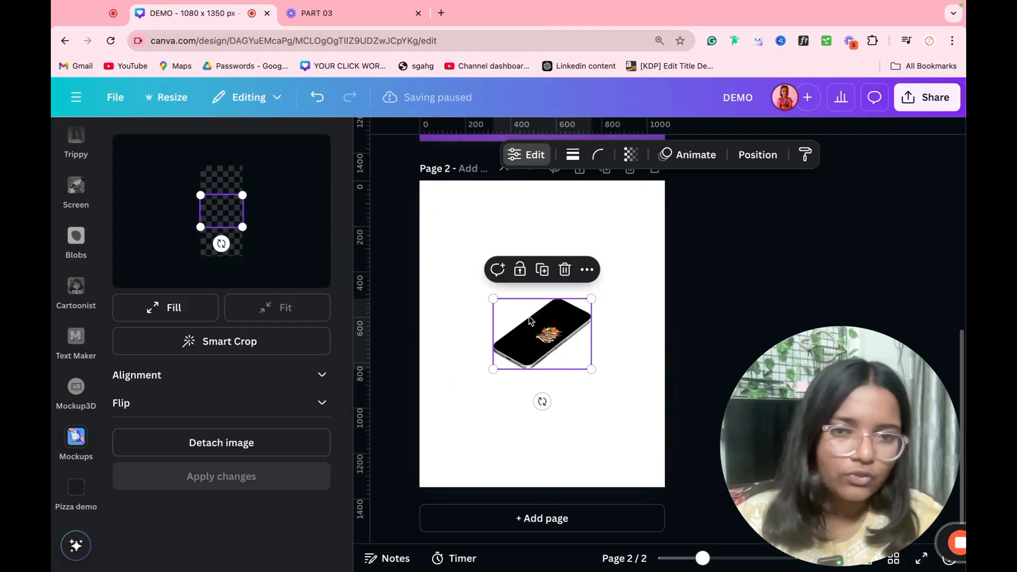
{"action": "left_click_drag", "start_coordinate": [242, 231], "coordinate": [216, 243]}
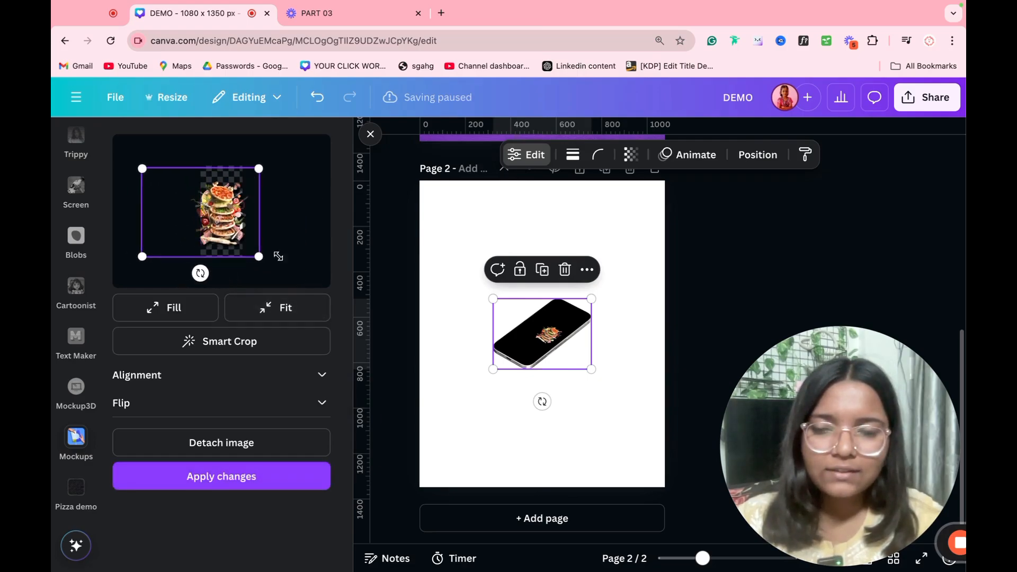
{"action": "left_click", "coordinate": [264, 318]}
{"action": "left_click", "coordinate": [188, 318]}
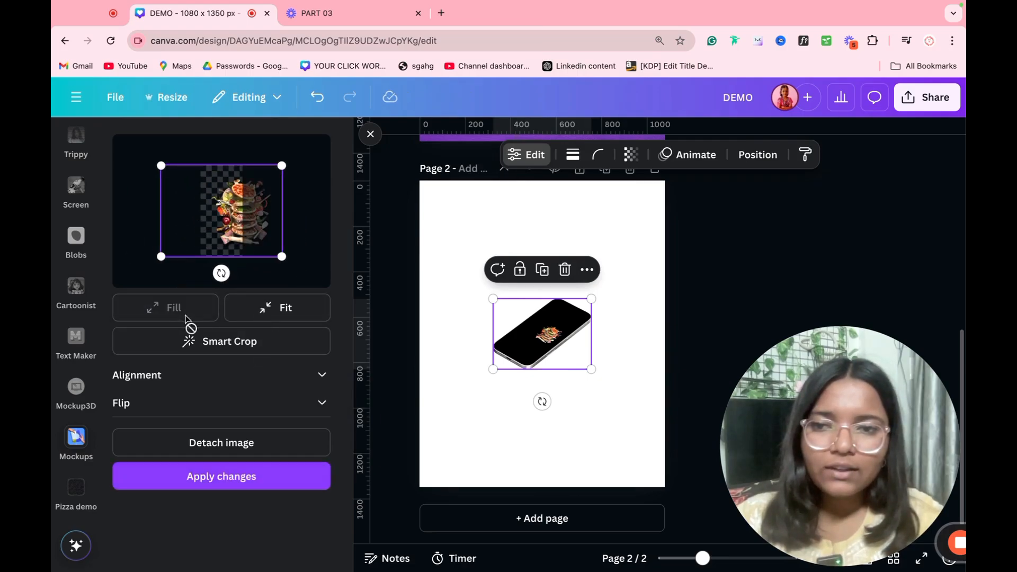
{"action": "left_click_drag", "start_coordinate": [231, 247], "coordinate": [209, 247]}
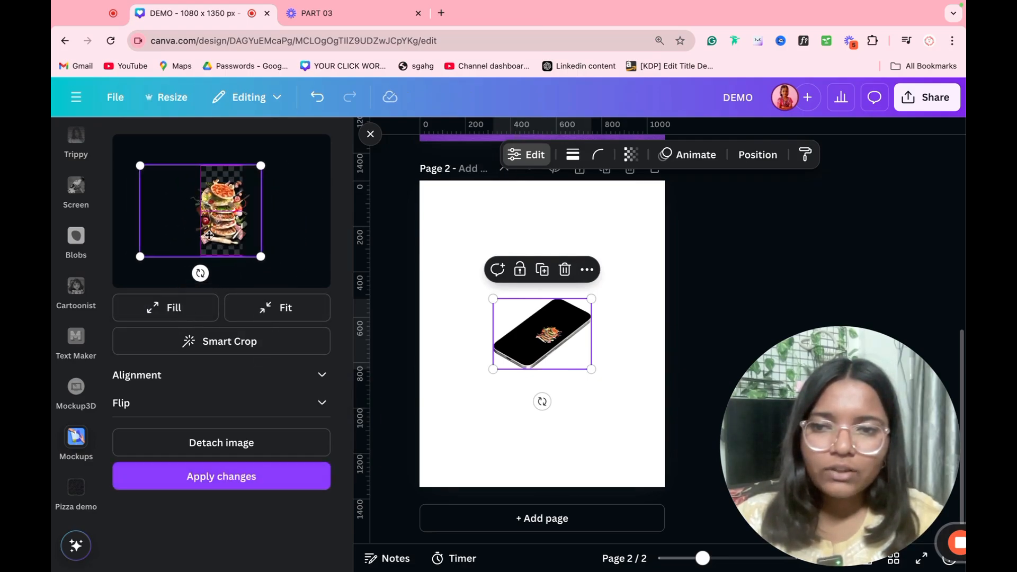
{"action": "left_click", "coordinate": [242, 479]}
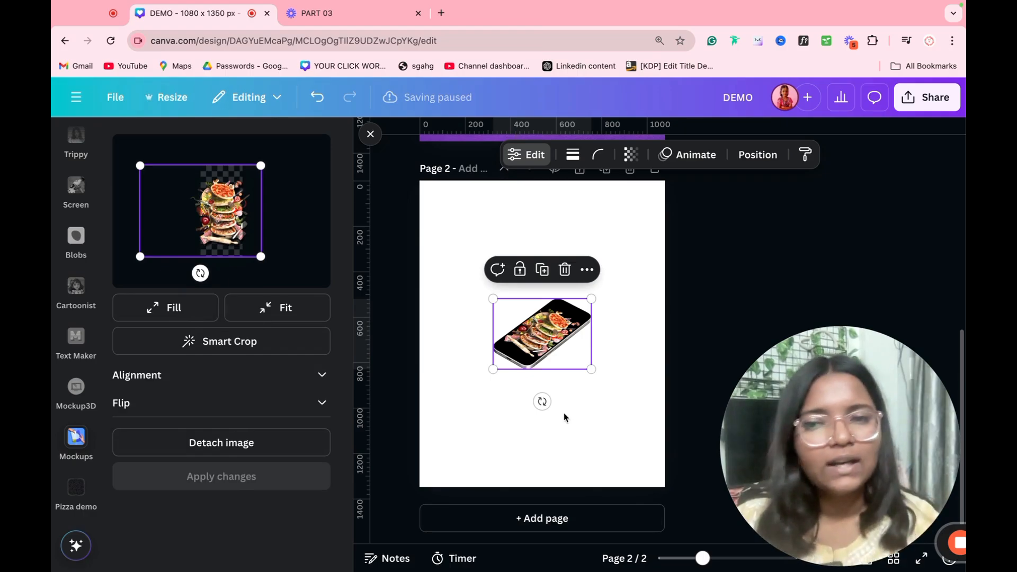
{"action": "left_click", "coordinate": [77, 386]}
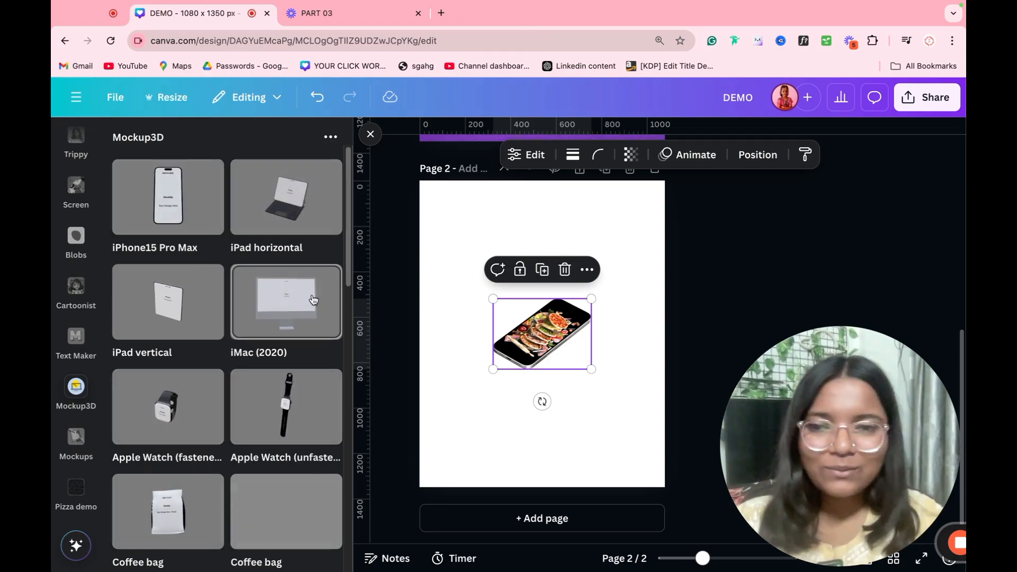
Step: Remove Mockup3D and Mockups from the apps sidebar and launch Text Maker
{"action": "scroll", "coordinate": [315, 391], "scroll_direction": "down", "scroll_amount": 3}
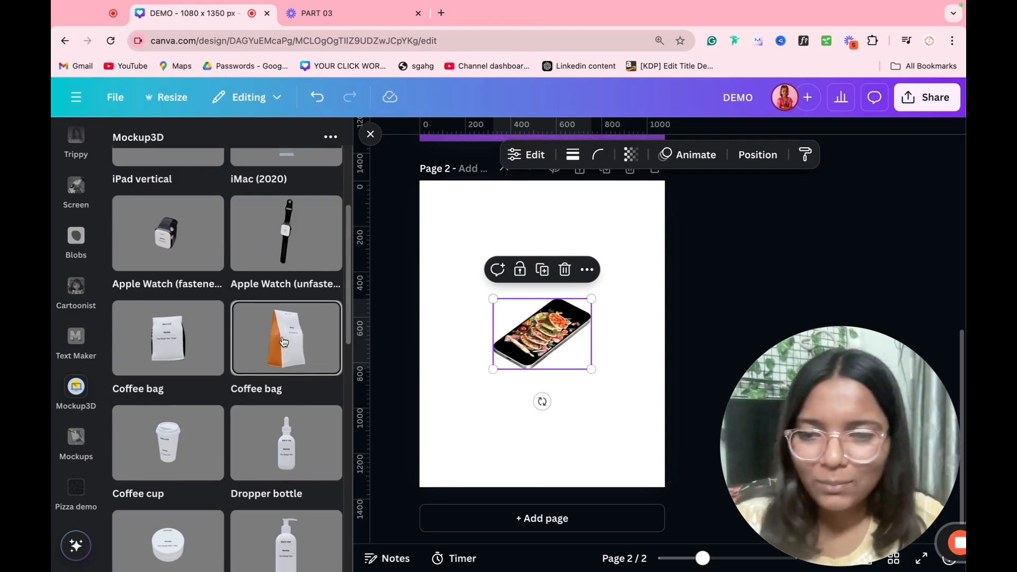
{"action": "scroll", "coordinate": [286, 350], "scroll_direction": "down", "scroll_amount": 2}
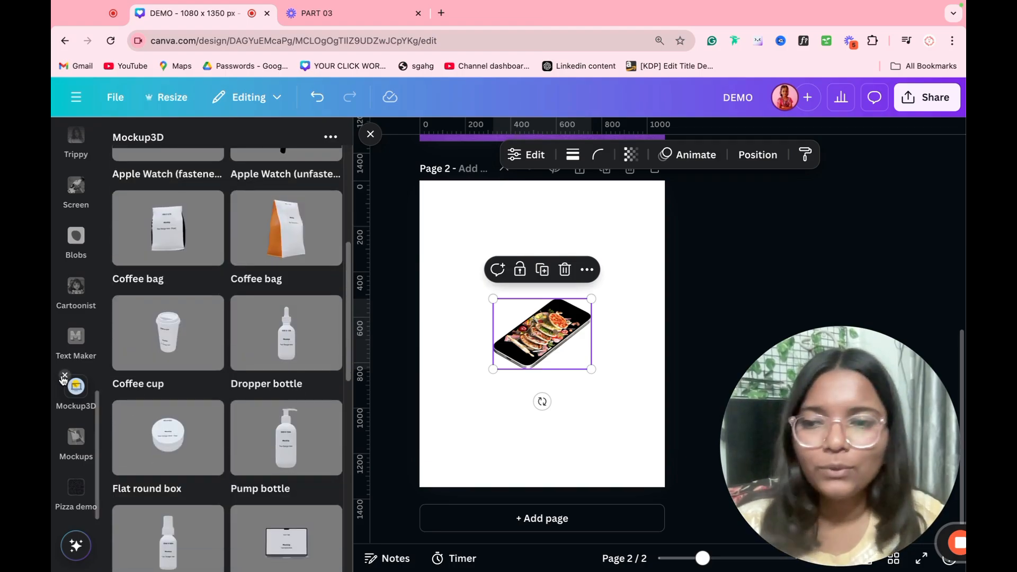
{"action": "left_click", "coordinate": [64, 375]}
{"action": "left_click", "coordinate": [64, 426]}
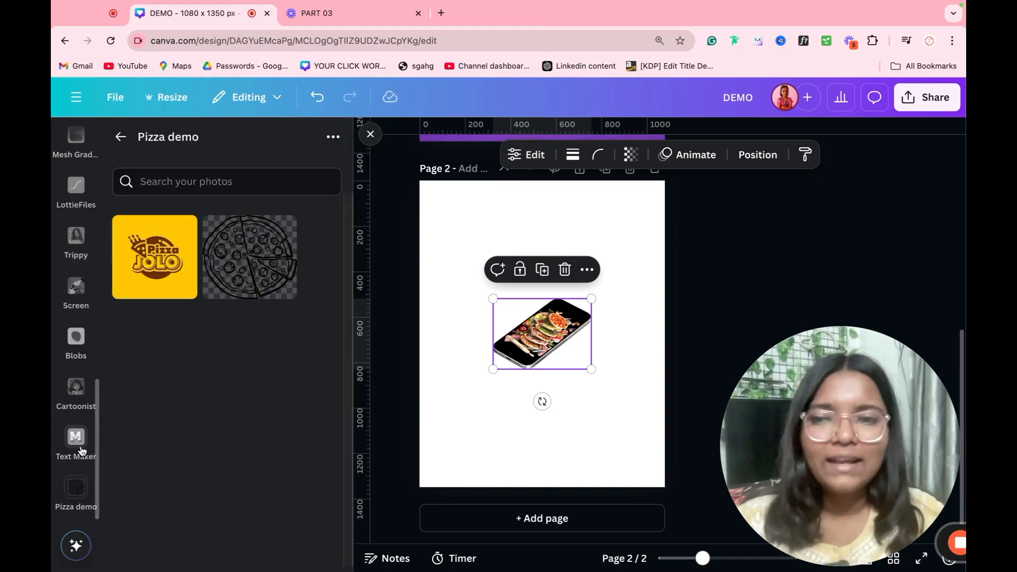
{"action": "left_click", "coordinate": [77, 440]}
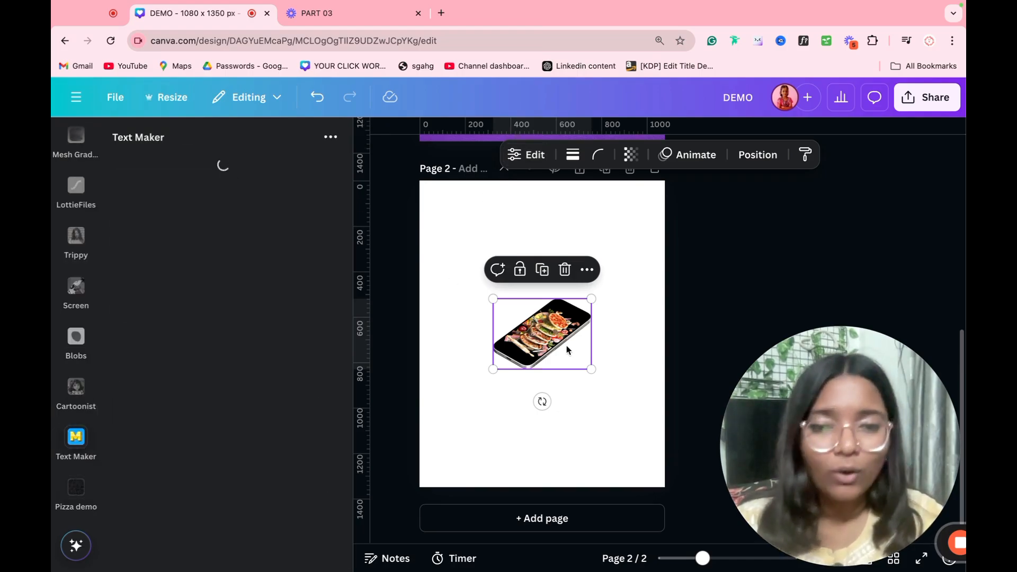
Step: Delete the phone mockup from page 2 and choose Text Maker's METALLIC TEXT preset
{"action": "key", "text": "Delete"}
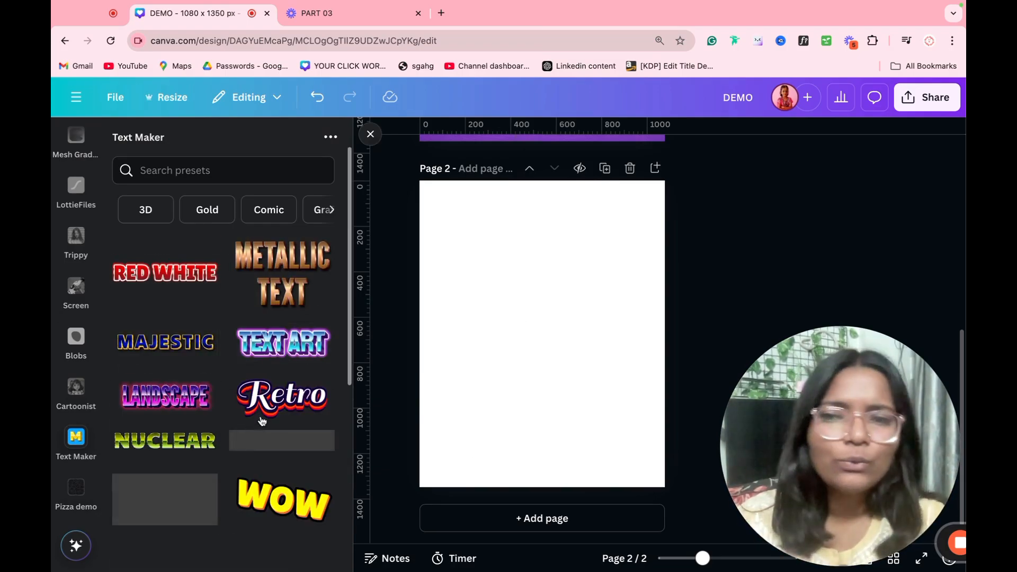
{"action": "scroll", "coordinate": [250, 424], "scroll_direction": "down", "scroll_amount": 2}
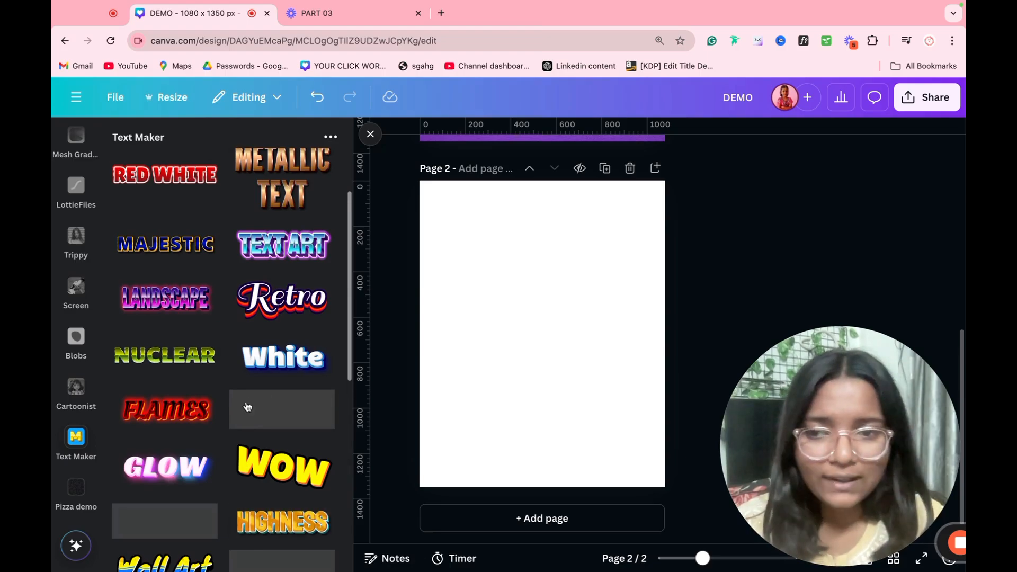
{"action": "scroll", "coordinate": [252, 407], "scroll_direction": "down", "scroll_amount": 3}
{"action": "scroll", "coordinate": [260, 413], "scroll_direction": "down", "scroll_amount": 5}
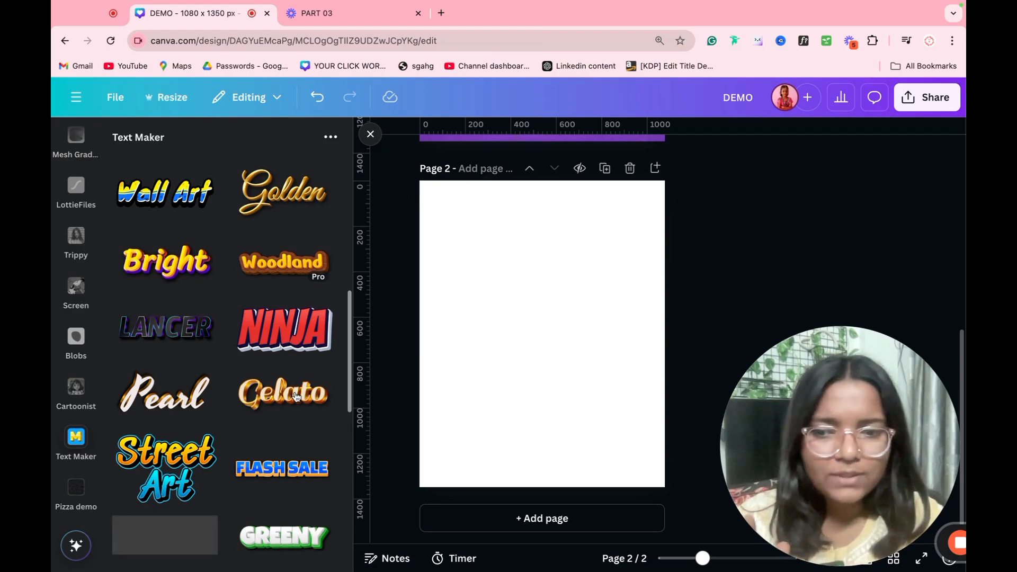
{"action": "scroll", "coordinate": [217, 402], "scroll_direction": "up", "scroll_amount": 10}
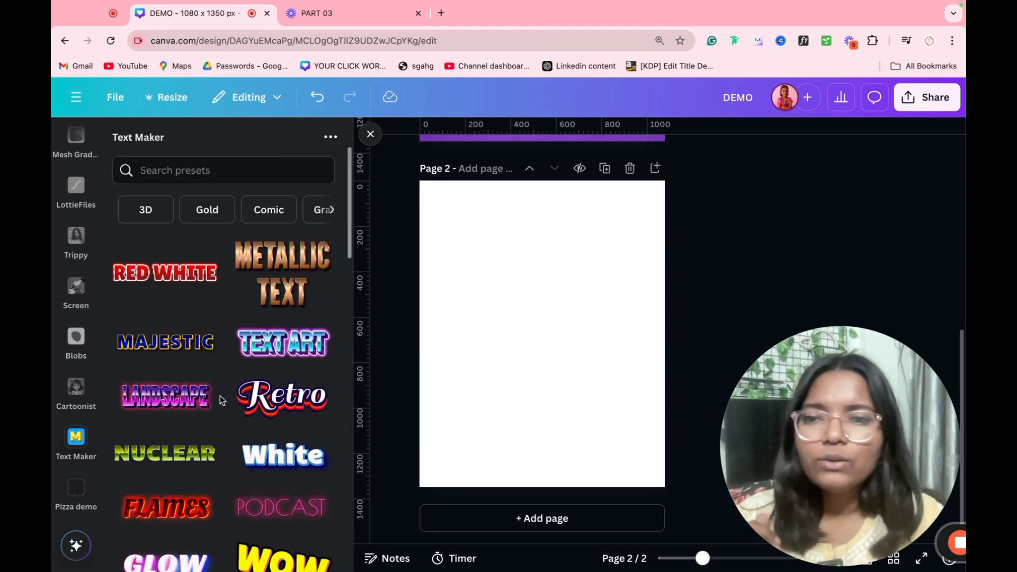
{"action": "left_click", "coordinate": [282, 267]}
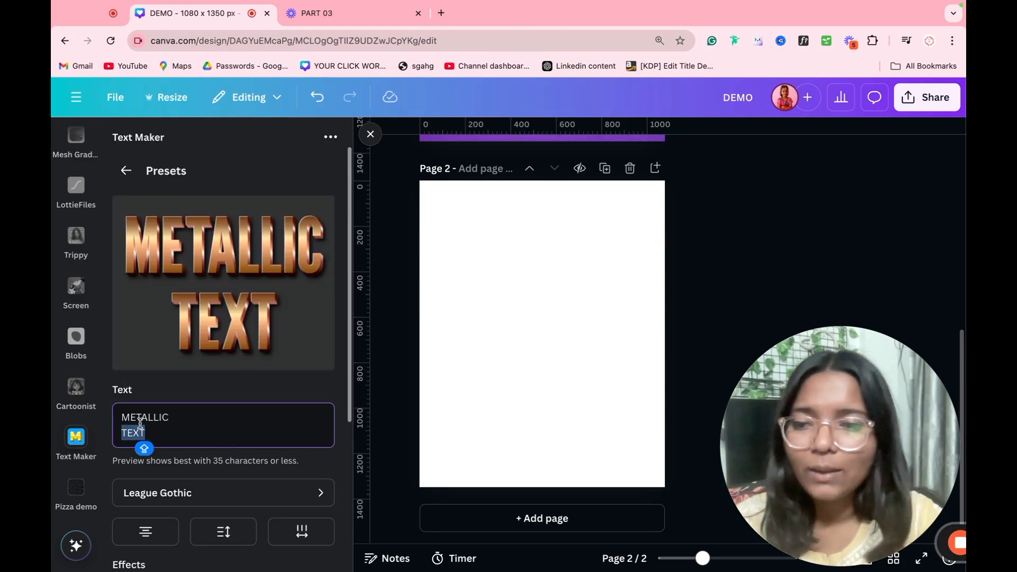
Step: Replace the preset text with a person's name and set its font to ABeeZee
{"action": "key", "text": "super+a"}
{"action": "type", "text": "SHRUTI"}
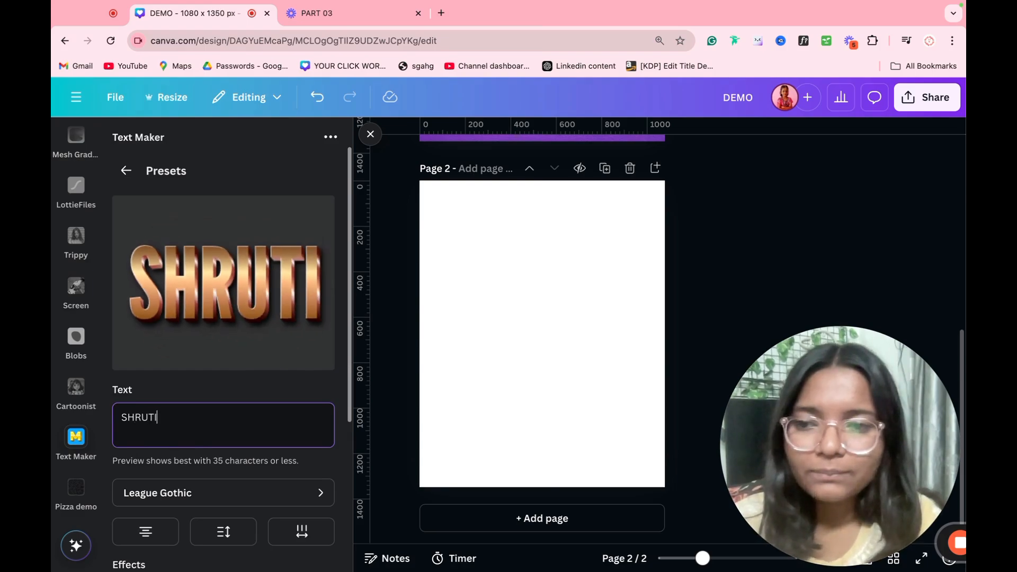
{"action": "left_click", "coordinate": [175, 491]}
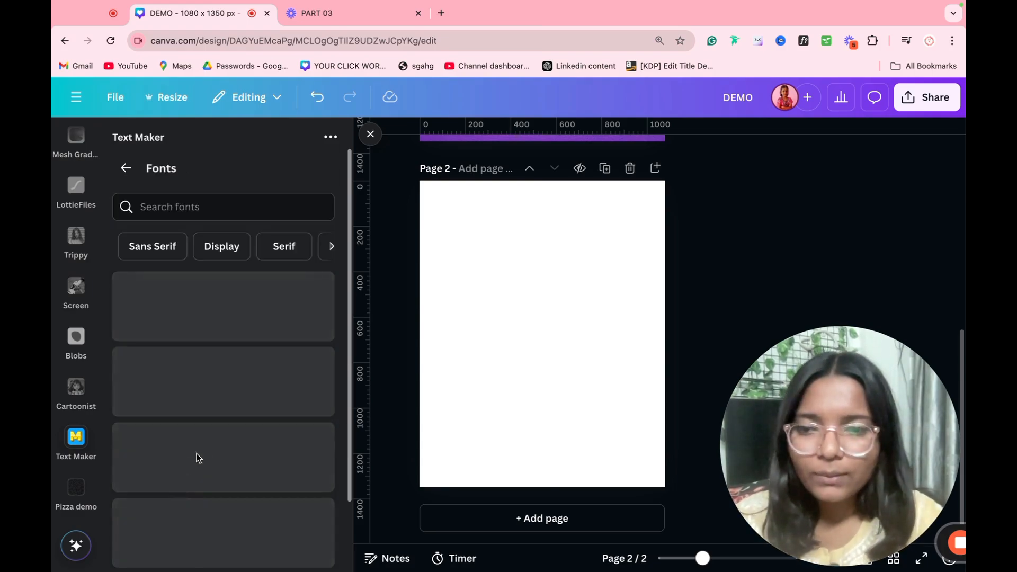
{"action": "left_click", "coordinate": [199, 312]}
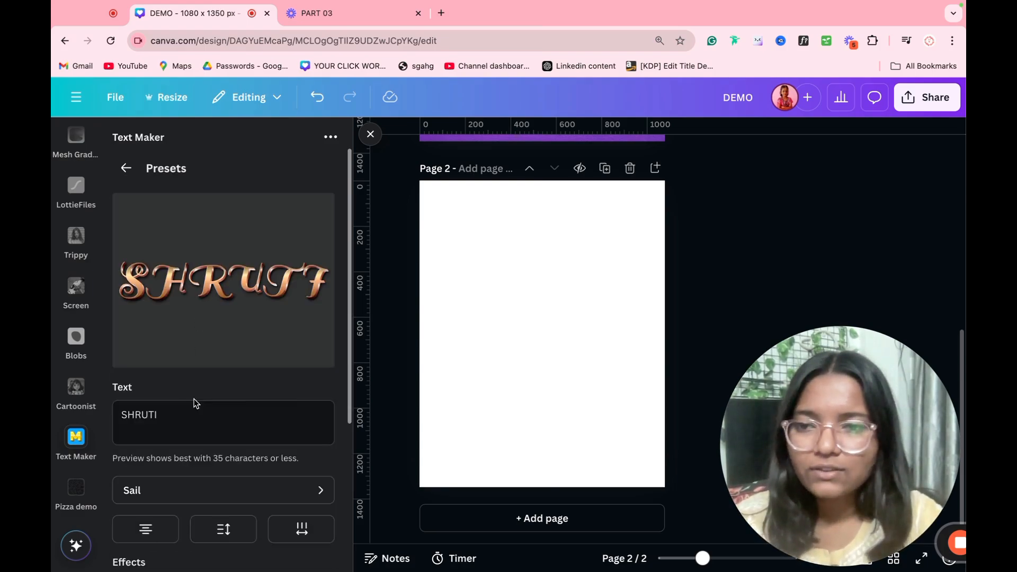
{"action": "left_click", "coordinate": [225, 438]}
{"action": "left_click", "coordinate": [210, 495]}
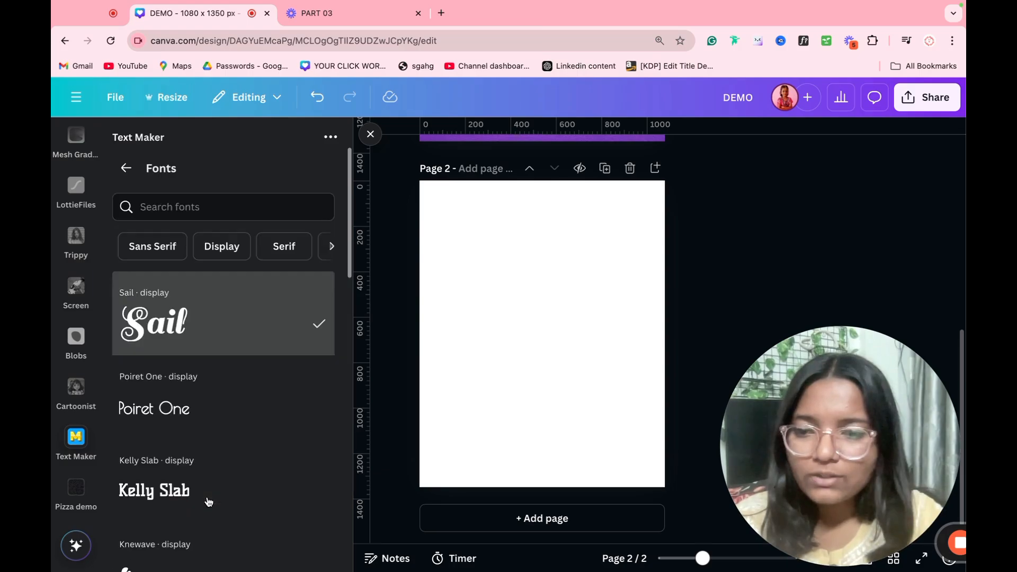
{"action": "scroll", "coordinate": [221, 435], "scroll_direction": "down", "scroll_amount": 5}
{"action": "left_click", "coordinate": [189, 401]}
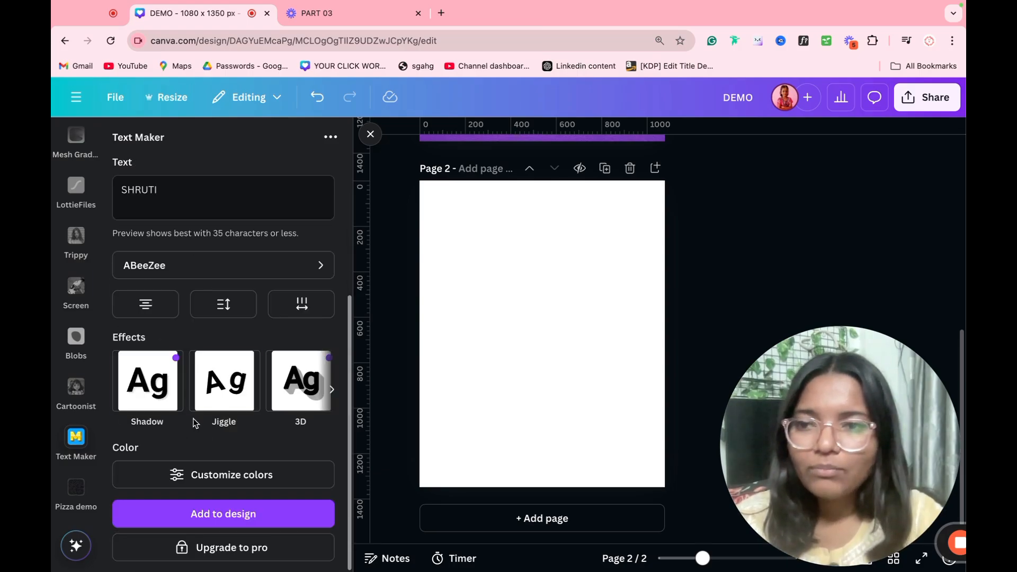
Step: Add a black shadow at 0.7 with transparency about 89, and enable a white second shadow
{"action": "left_click", "coordinate": [175, 389]}
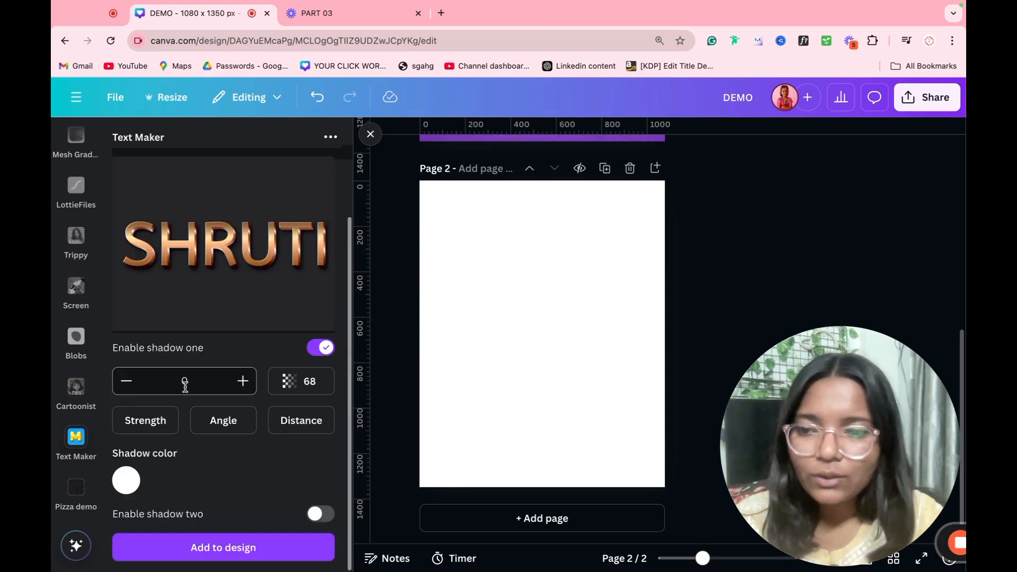
{"action": "left_click", "coordinate": [243, 381]}
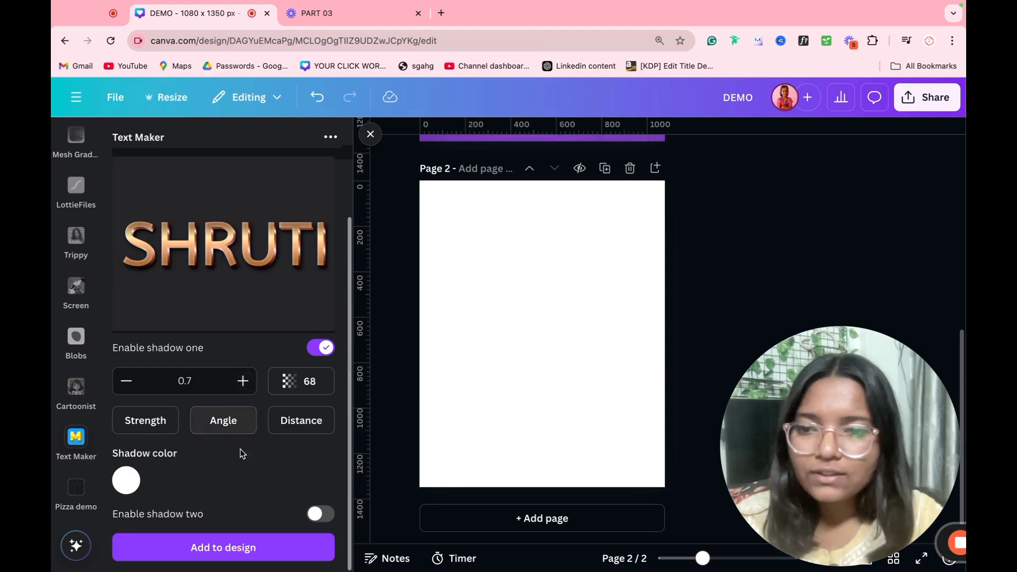
{"action": "left_click", "coordinate": [297, 382]}
{"action": "left_click_drag", "start_coordinate": [280, 464], "coordinate": [282, 465]}
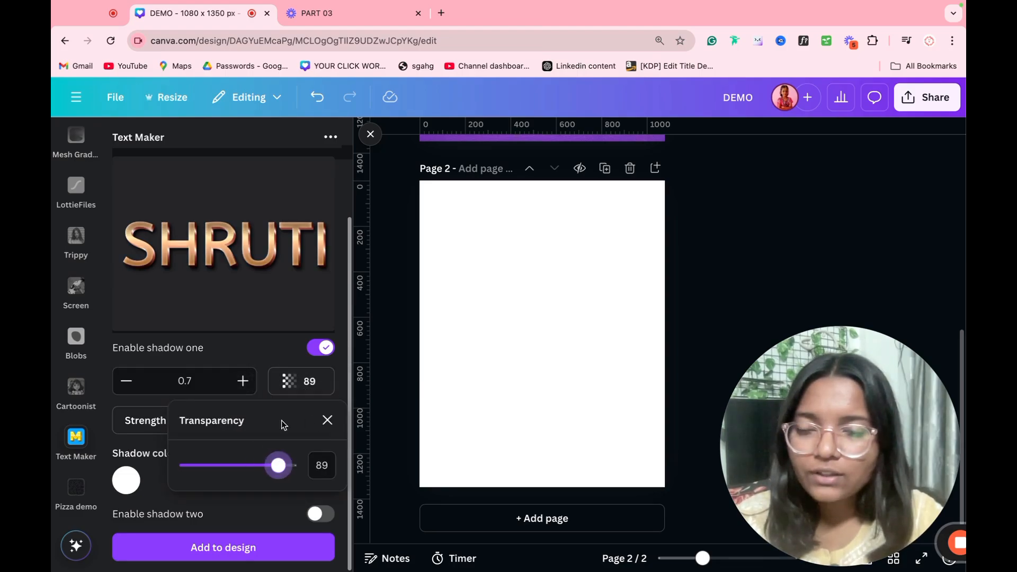
{"action": "left_click", "coordinate": [269, 316]}
{"action": "left_click", "coordinate": [126, 481]}
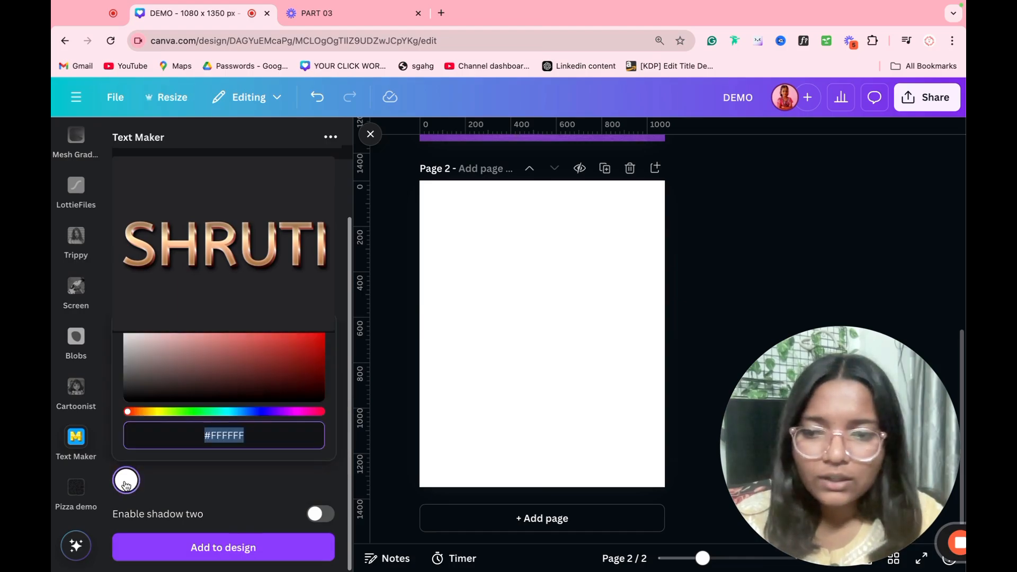
{"action": "left_click_drag", "start_coordinate": [217, 400], "coordinate": [127, 399]}
{"action": "left_click", "coordinate": [261, 504]}
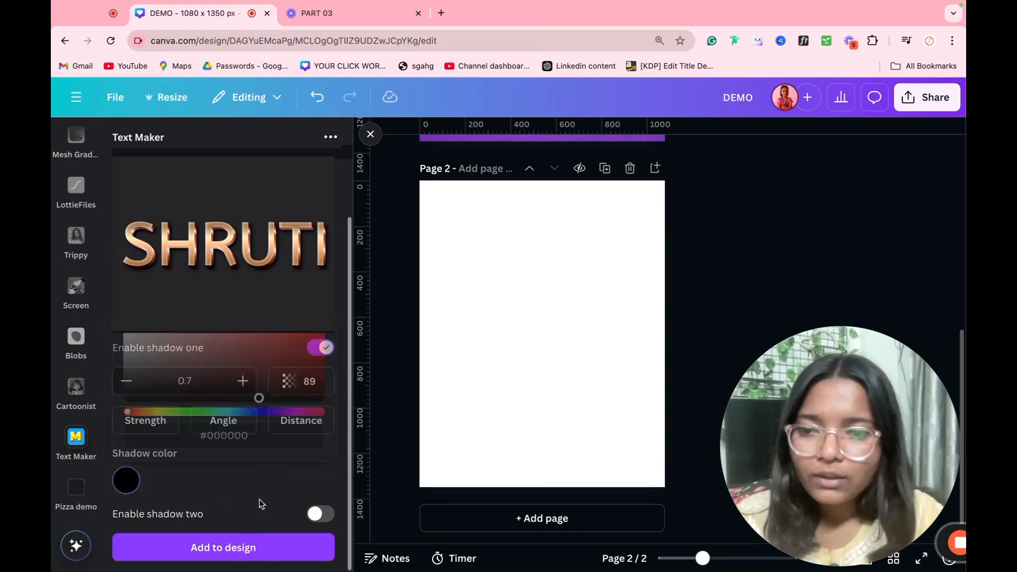
{"action": "left_click", "coordinate": [321, 514]}
{"action": "scroll", "coordinate": [236, 526], "scroll_direction": "down", "scroll_amount": 3}
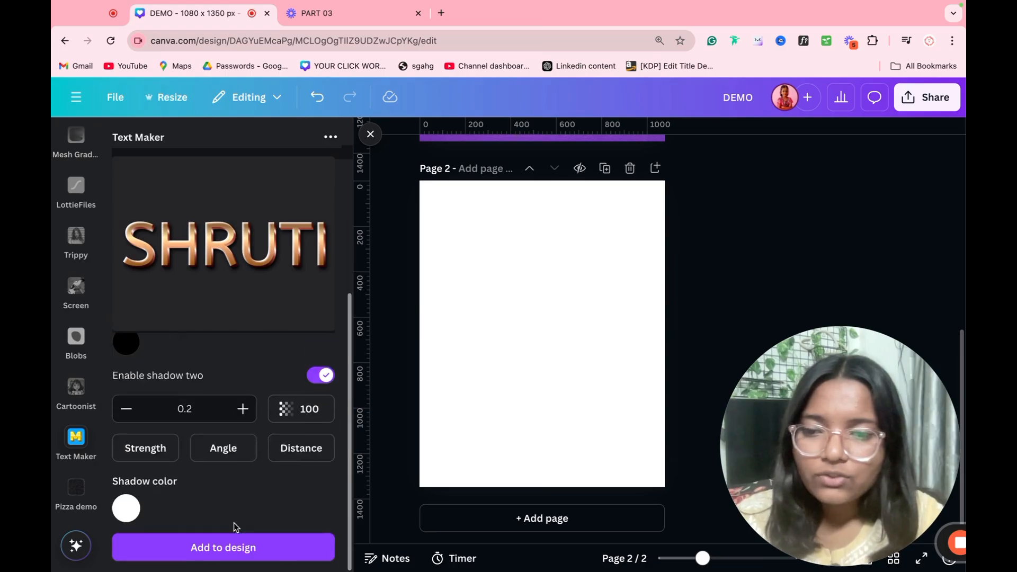
{"action": "left_click", "coordinate": [238, 548]}
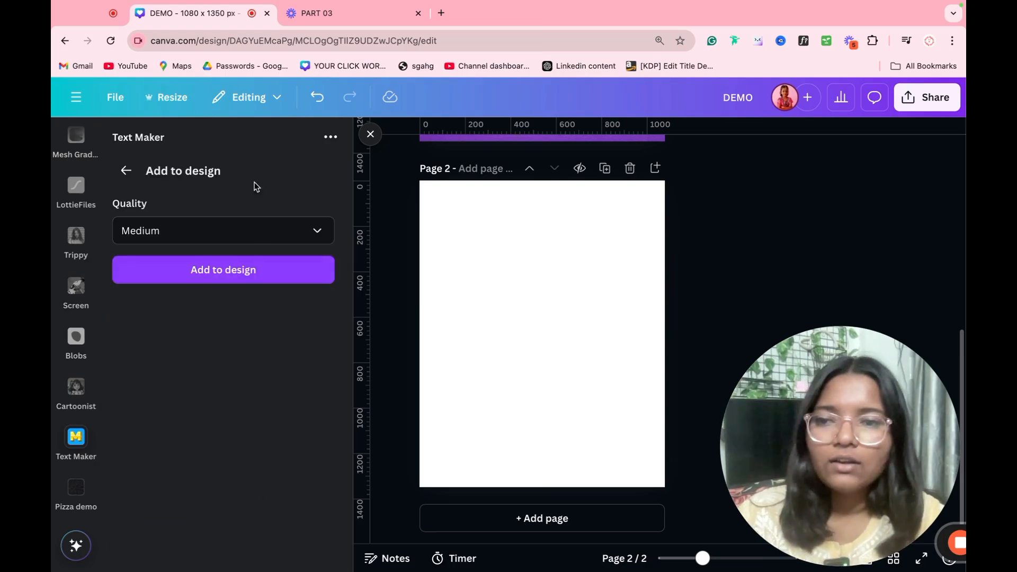
Step: Add the styled name to page 2 at Medium quality, then enlarge and reposition it
{"action": "left_click", "coordinate": [249, 232]}
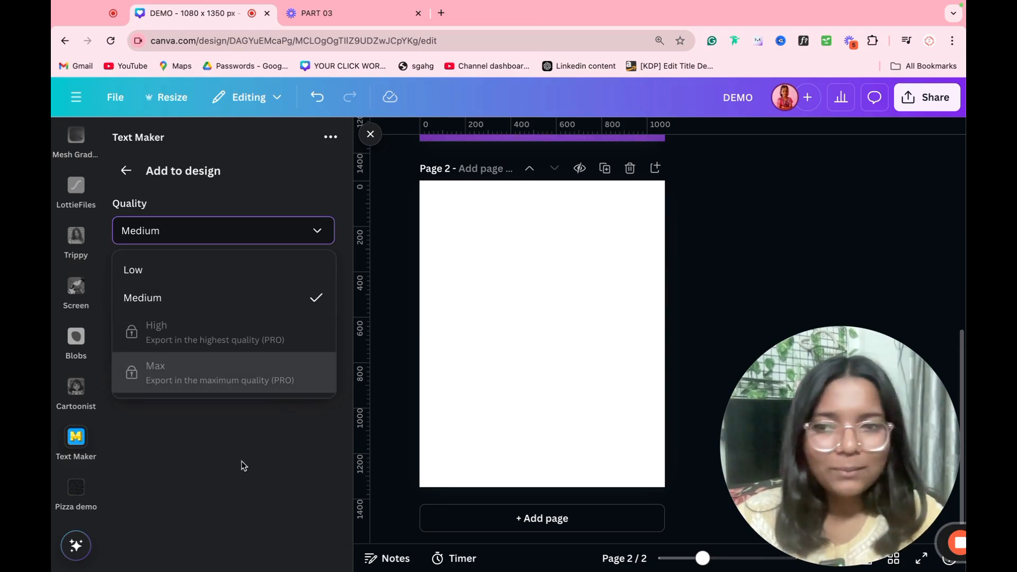
{"action": "left_click", "coordinate": [234, 479]}
{"action": "left_click", "coordinate": [244, 272]}
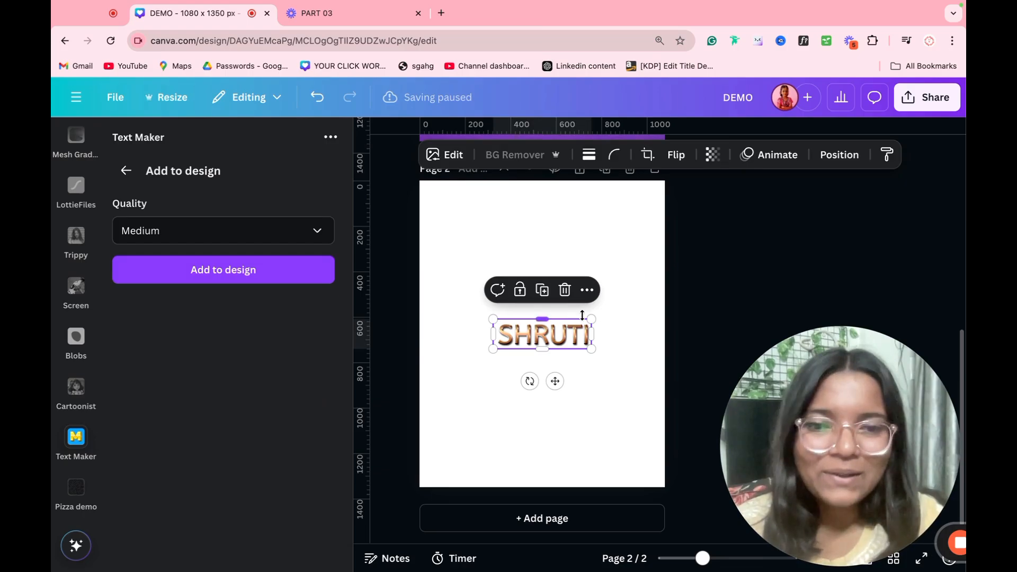
{"action": "left_click_drag", "start_coordinate": [587, 316], "coordinate": [833, 245]}
{"action": "left_click_drag", "start_coordinate": [733, 297], "coordinate": [606, 301]}
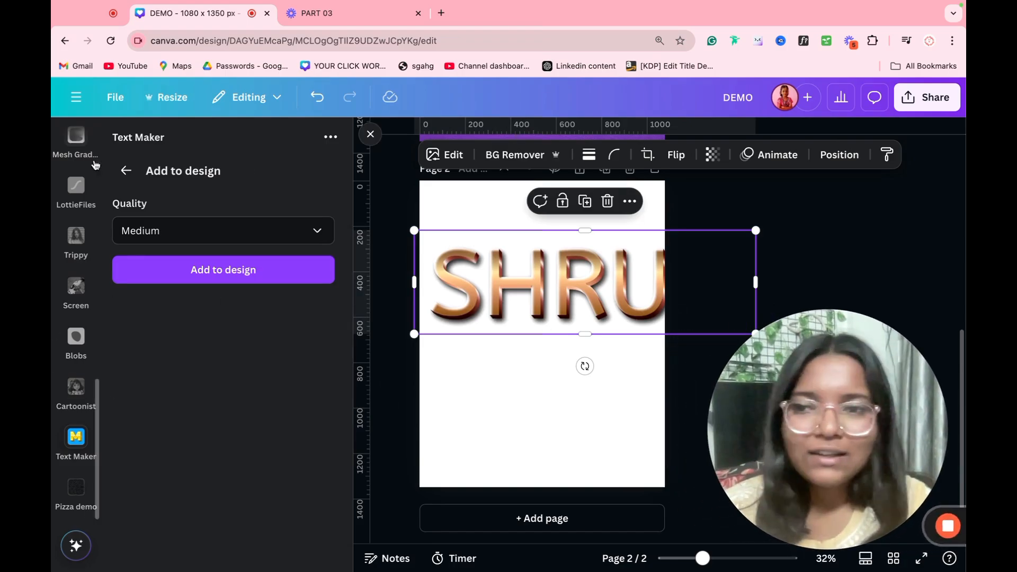
Step: Back out to the Text Maker preset gallery and switch to the Blobs app
{"action": "left_click", "coordinate": [126, 171]}
{"action": "left_click", "coordinate": [126, 171]}
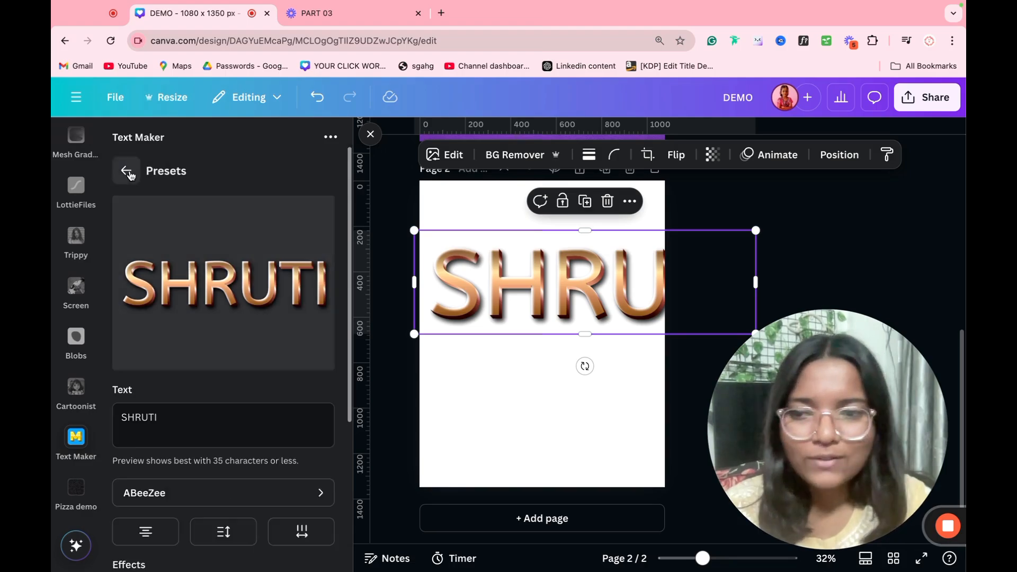
{"action": "left_click", "coordinate": [124, 168]}
{"action": "left_click", "coordinate": [65, 426]}
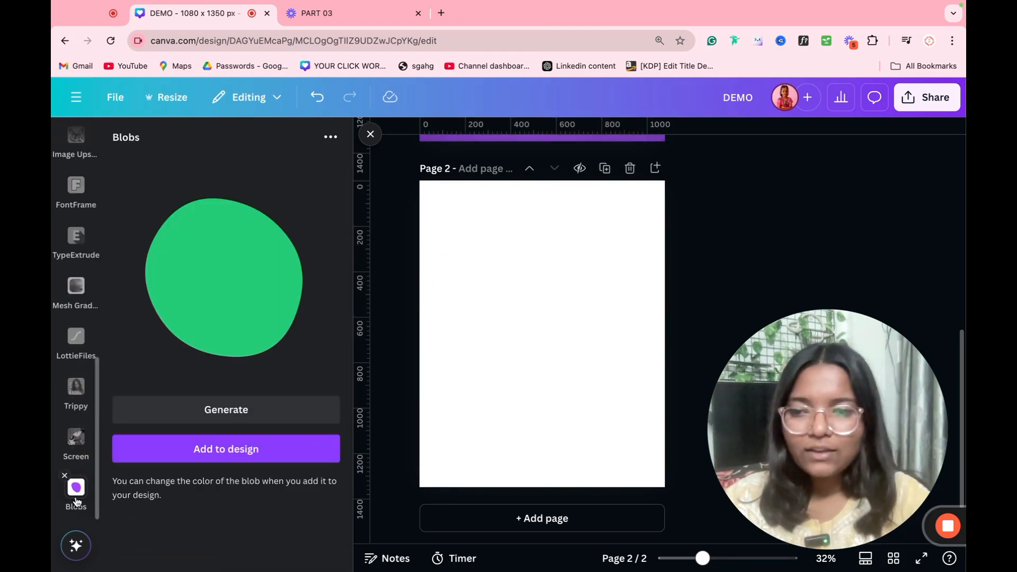
Step: Regenerate the blob until a yellow shape appears and add it to page 2
{"action": "left_click", "coordinate": [223, 418]}
{"action": "left_click", "coordinate": [223, 418]}
{"action": "left_click", "coordinate": [222, 418]}
{"action": "left_click", "coordinate": [223, 418]}
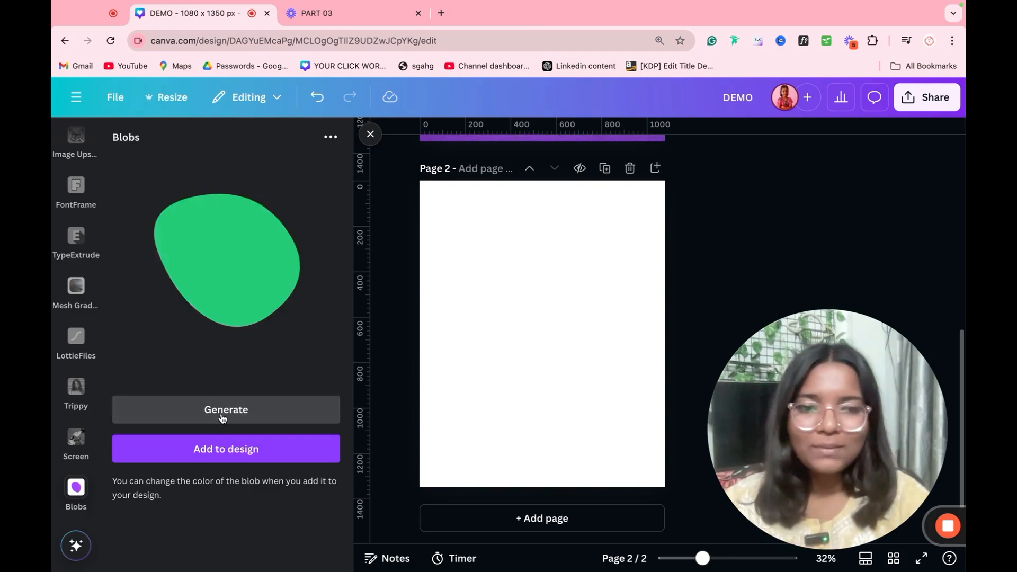
{"action": "left_click", "coordinate": [223, 418]}
{"action": "left_click", "coordinate": [223, 418]}
{"action": "left_click", "coordinate": [222, 418]}
{"action": "left_click", "coordinate": [222, 418]}
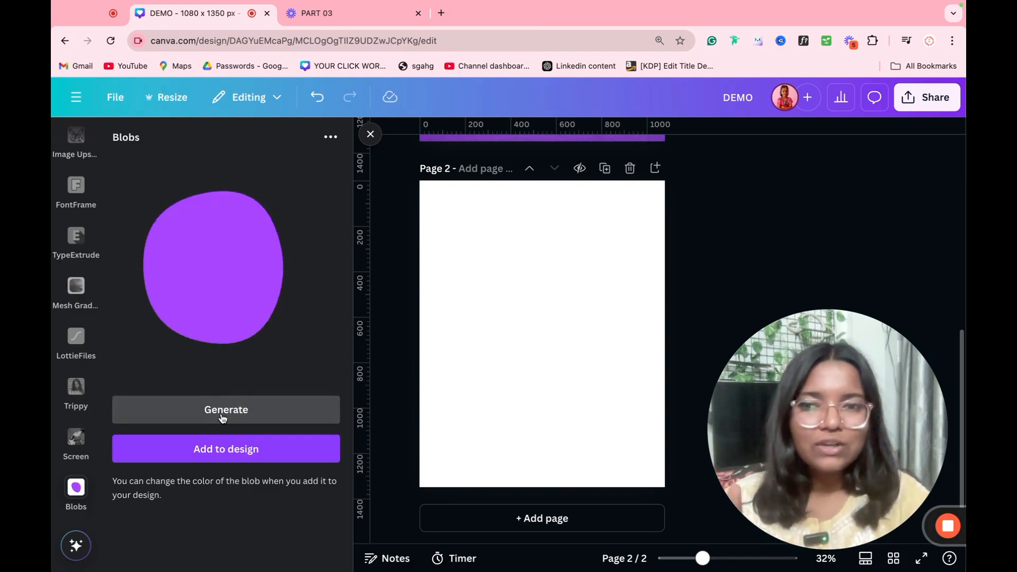
{"action": "left_click", "coordinate": [223, 418]}
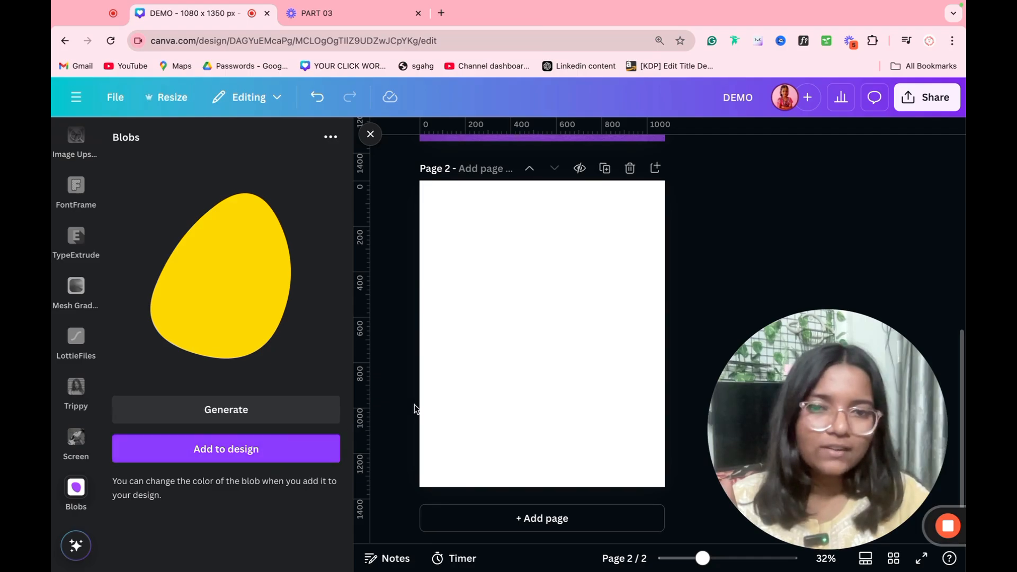
{"action": "left_click", "coordinate": [226, 449]}
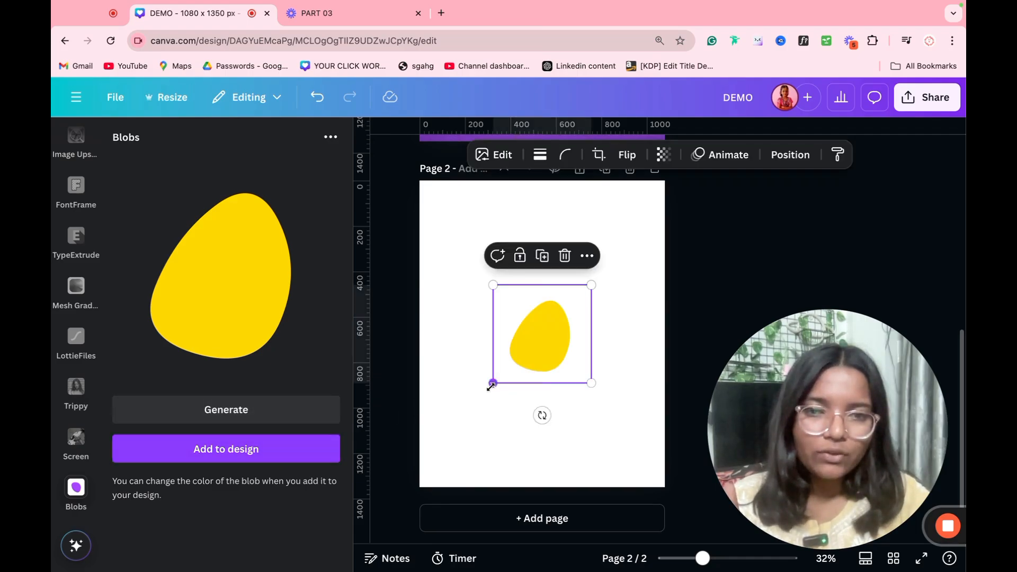
Step: Enlarge the yellow blob and place copies at the bottom-right, top-left and top-right
{"action": "left_click_drag", "start_coordinate": [490, 386], "coordinate": [422, 454]}
{"action": "left_click_drag", "start_coordinate": [503, 411], "coordinate": [625, 472]}
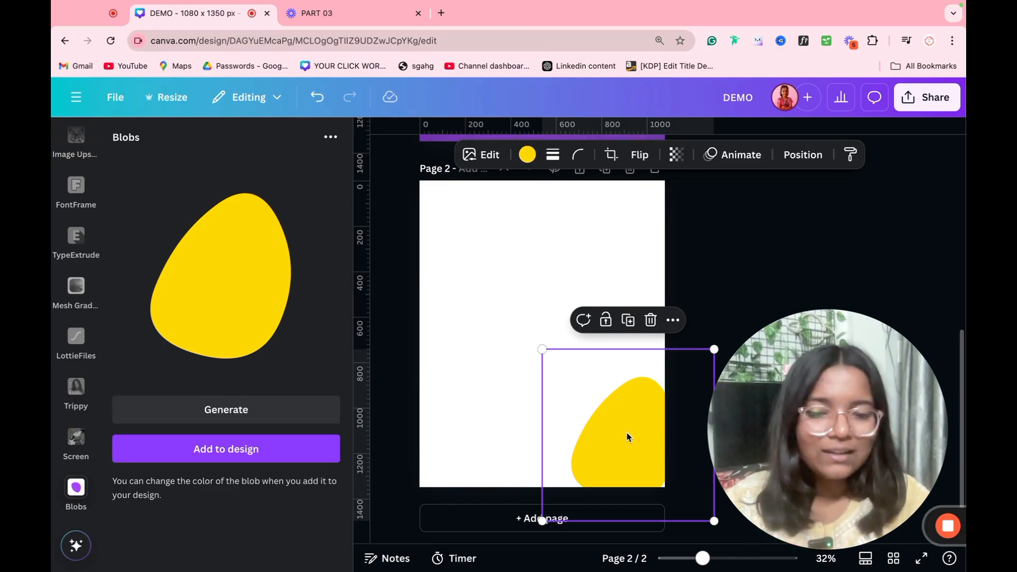
{"action": "left_click_drag", "start_coordinate": [627, 435], "coordinate": [437, 186]}
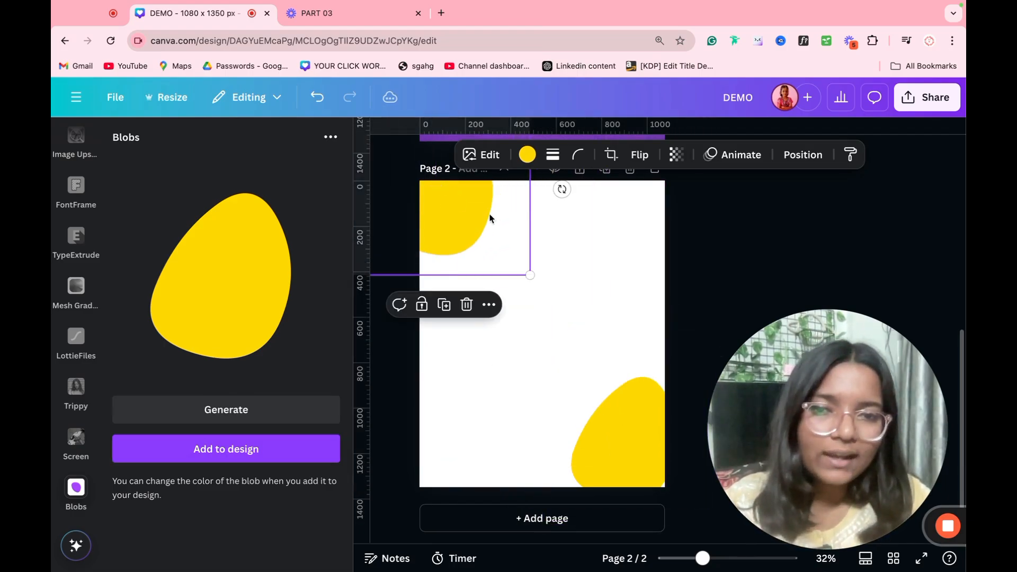
{"action": "left_click_drag", "start_coordinate": [485, 219], "coordinate": [629, 283]}
Step: Select all three yellow blobs and delete them
{"action": "left_click", "coordinate": [783, 258]}
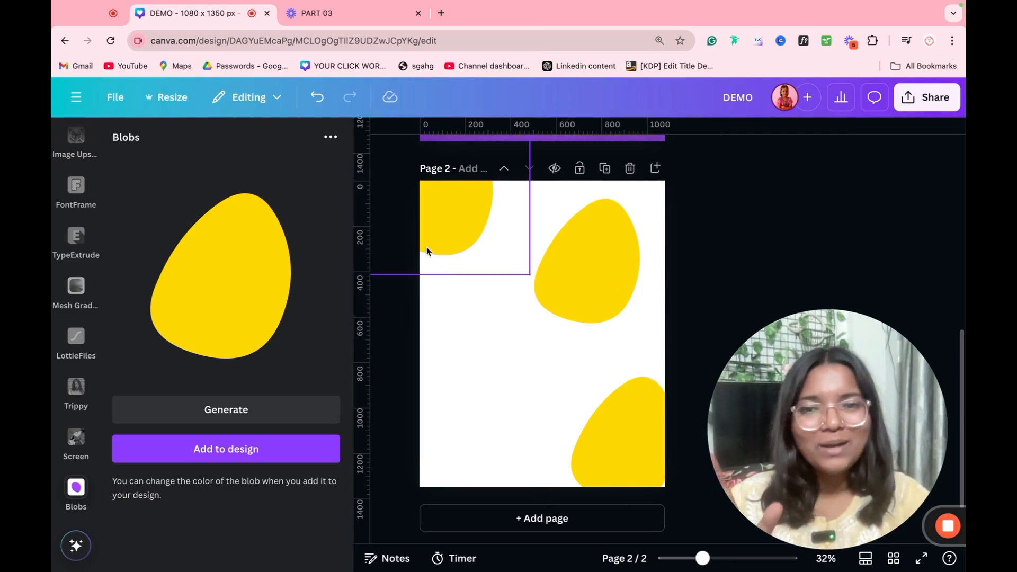
{"action": "left_click", "coordinate": [536, 267]}
{"action": "left_click", "coordinate": [600, 270], "text": "shift"}
{"action": "left_click", "coordinate": [629, 421], "text": "shift"}
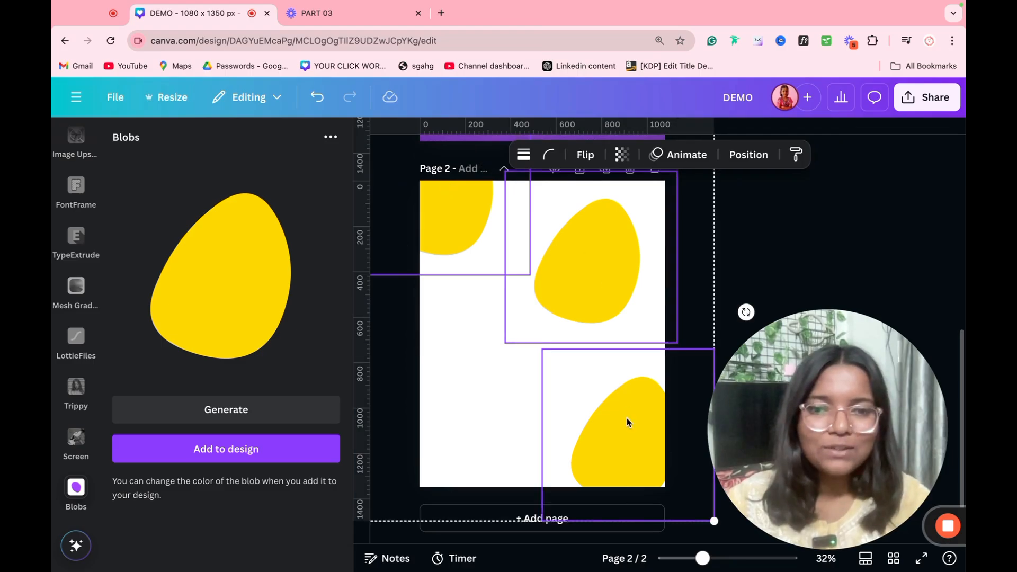
{"action": "key", "text": "Delete"}
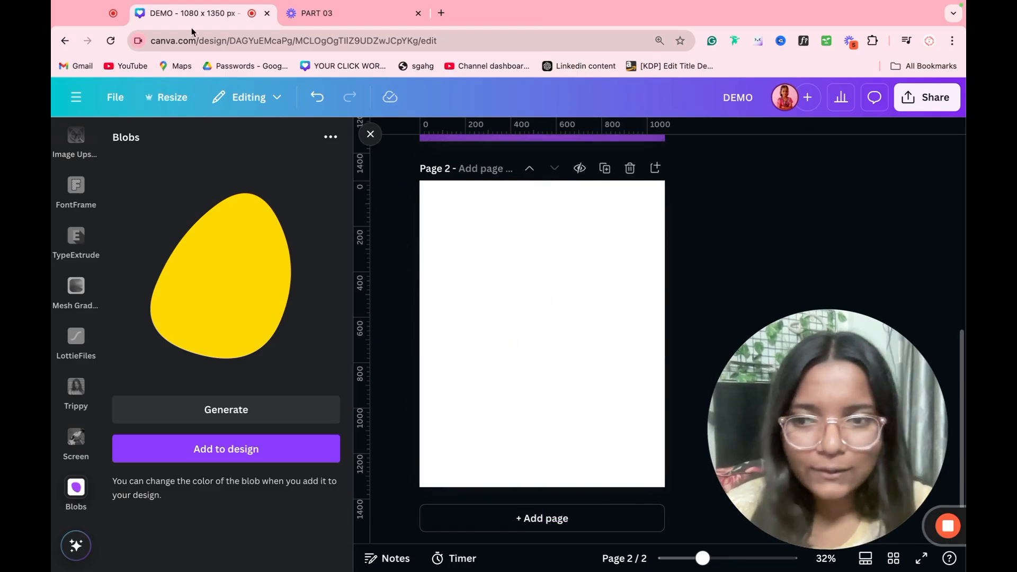
Step: Close Blobs, open the Screen app, and paste page 1's pizza image onto page 2
{"action": "left_click", "coordinate": [64, 476]}
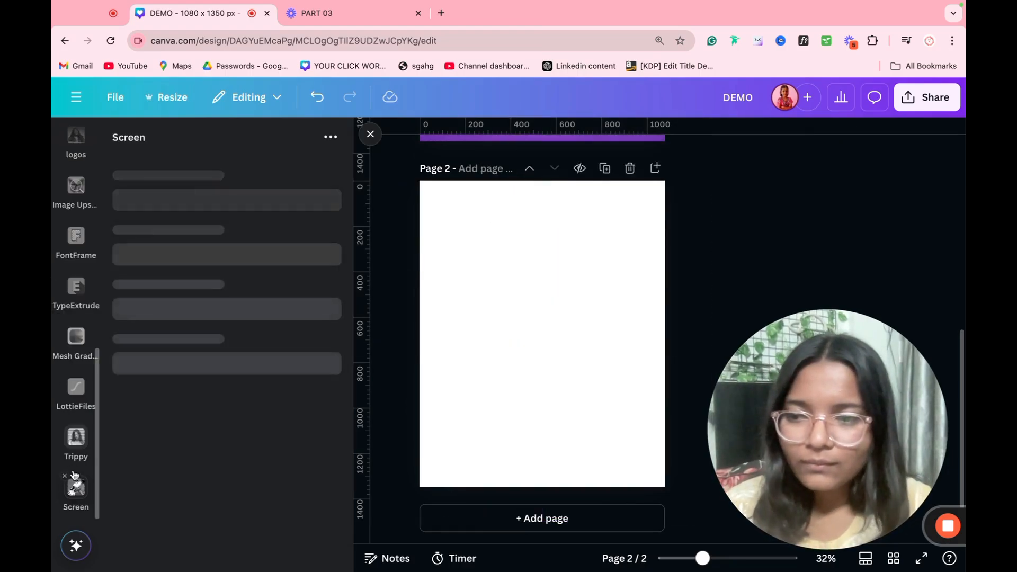
{"action": "left_click", "coordinate": [79, 488]}
{"action": "left_click", "coordinate": [76, 487]}
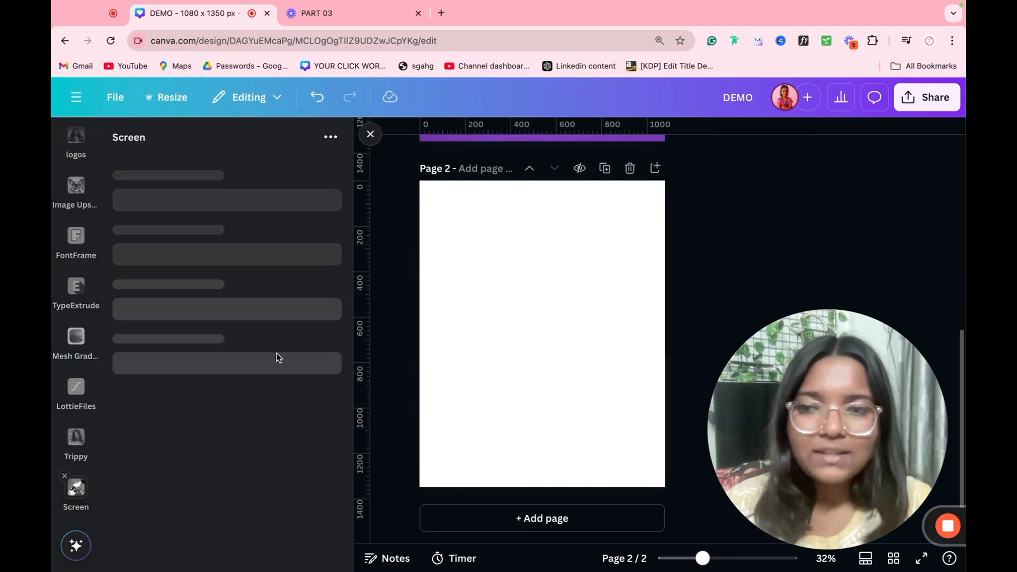
{"action": "scroll", "coordinate": [536, 320], "scroll_direction": "up", "scroll_amount": 5}
{"action": "left_click", "coordinate": [533, 320]}
{"action": "scroll", "coordinate": [424, 343], "scroll_direction": "down", "scroll_amount": 2}
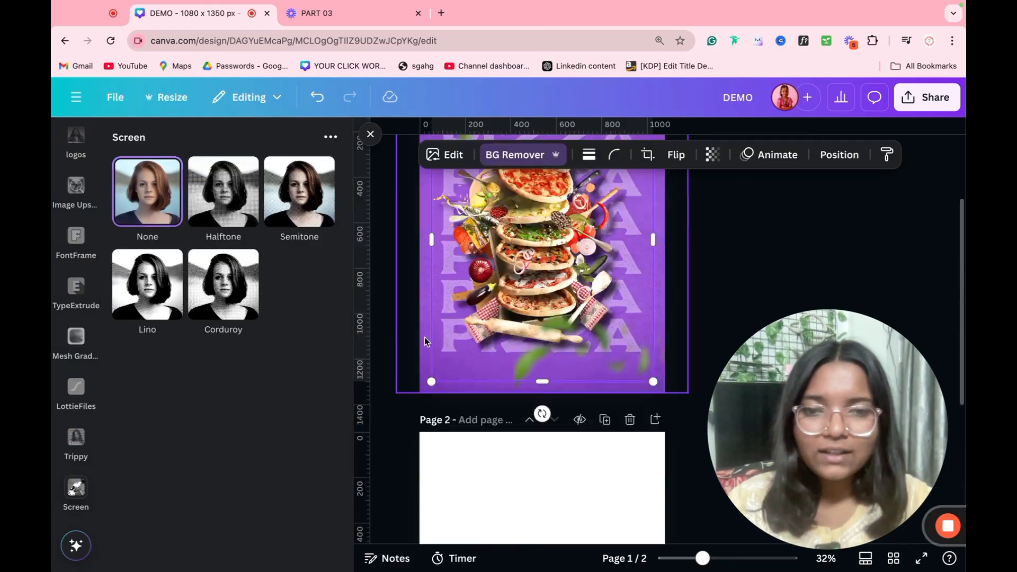
{"action": "scroll", "coordinate": [467, 333], "scroll_direction": "up", "scroll_amount": 3}
{"action": "scroll", "coordinate": [481, 320], "scroll_direction": "down", "scroll_amount": 7}
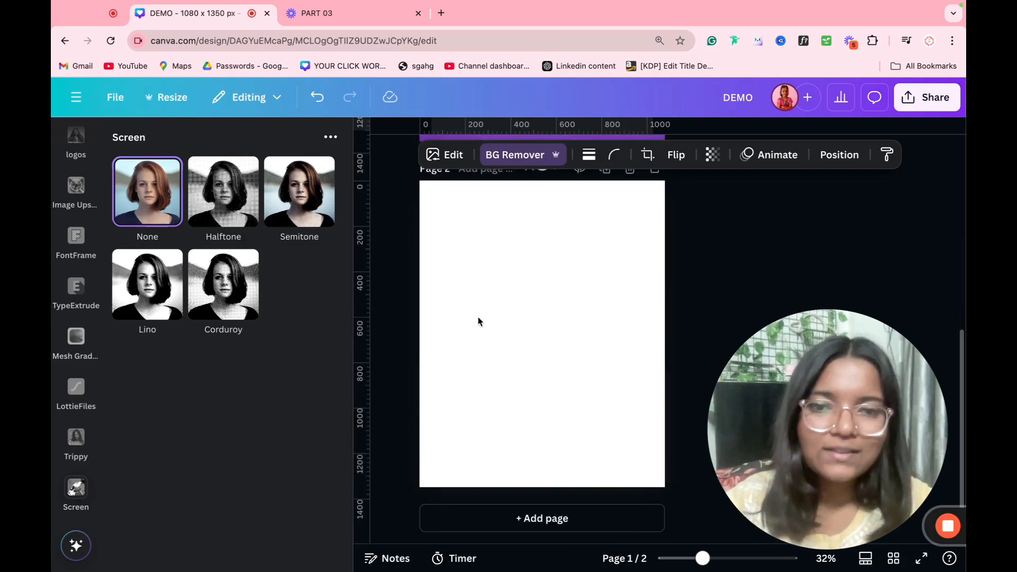
{"action": "key", "text": "super+v"}
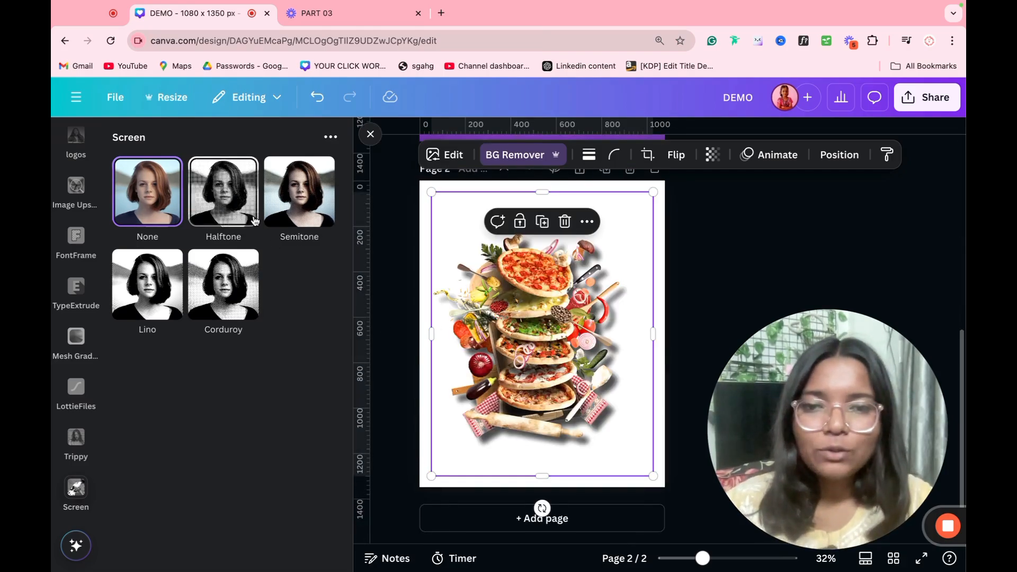
Step: Preview Halftone (amount 0.33, scale 2.8), Semitone, Corduroy and Lino, then close without saving
{"action": "left_click", "coordinate": [256, 232]}
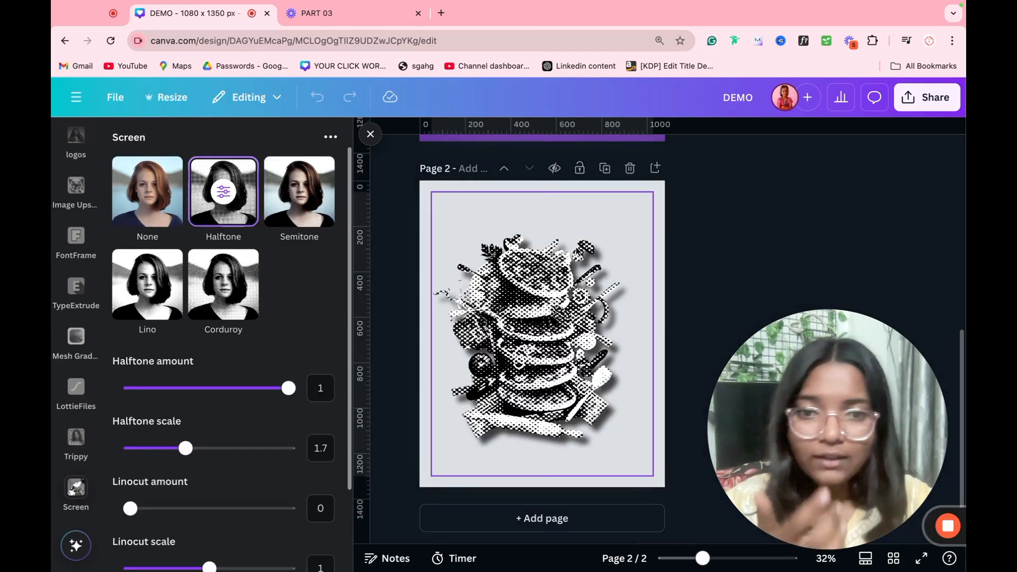
{"action": "left_click", "coordinate": [182, 390]}
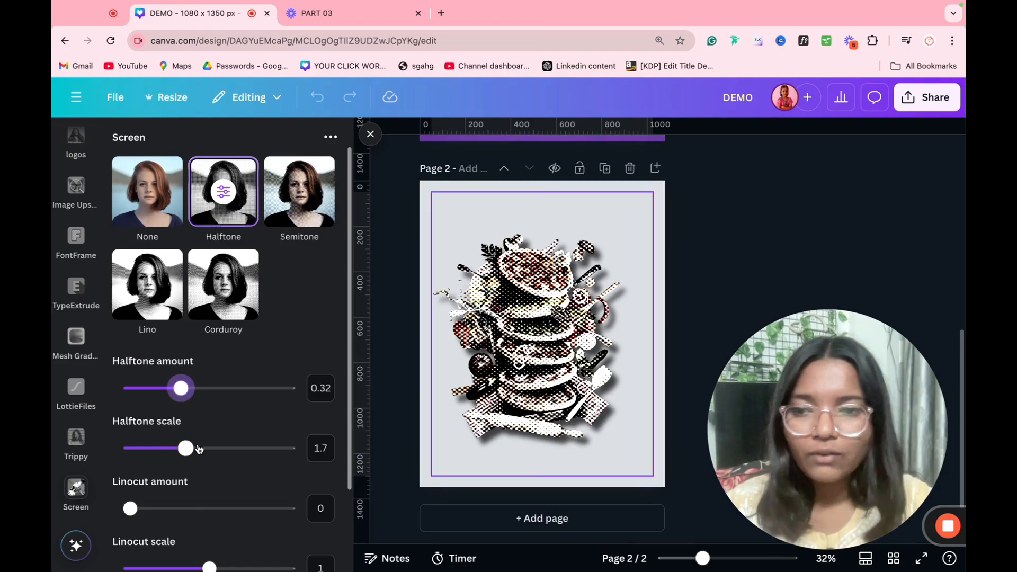
{"action": "left_click_drag", "start_coordinate": [198, 449], "coordinate": [272, 448]}
{"action": "left_click", "coordinate": [182, 509]}
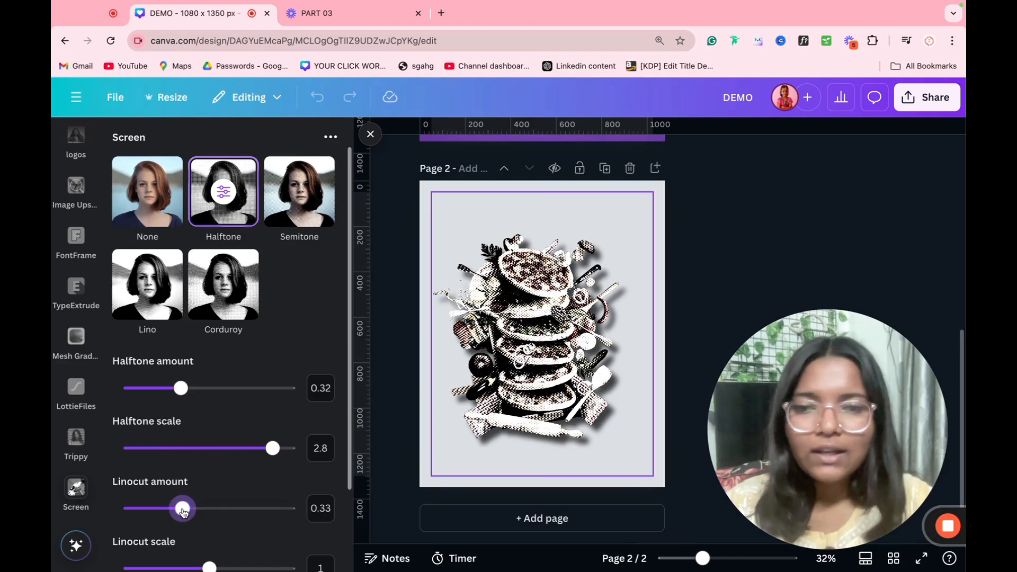
{"action": "left_click", "coordinate": [291, 223]}
{"action": "left_click", "coordinate": [254, 281]}
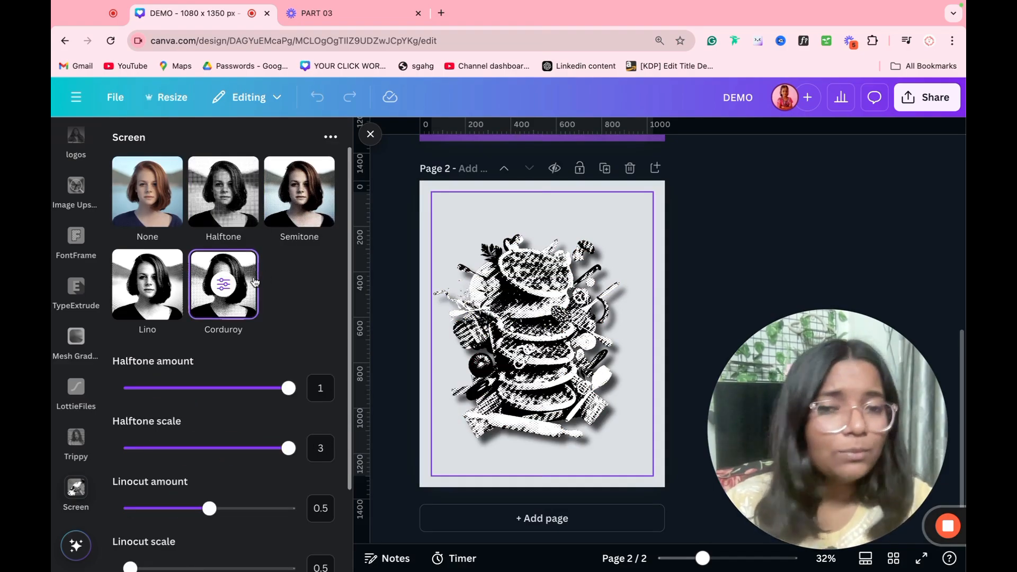
{"action": "left_click", "coordinate": [148, 278]}
{"action": "left_click", "coordinate": [152, 214]}
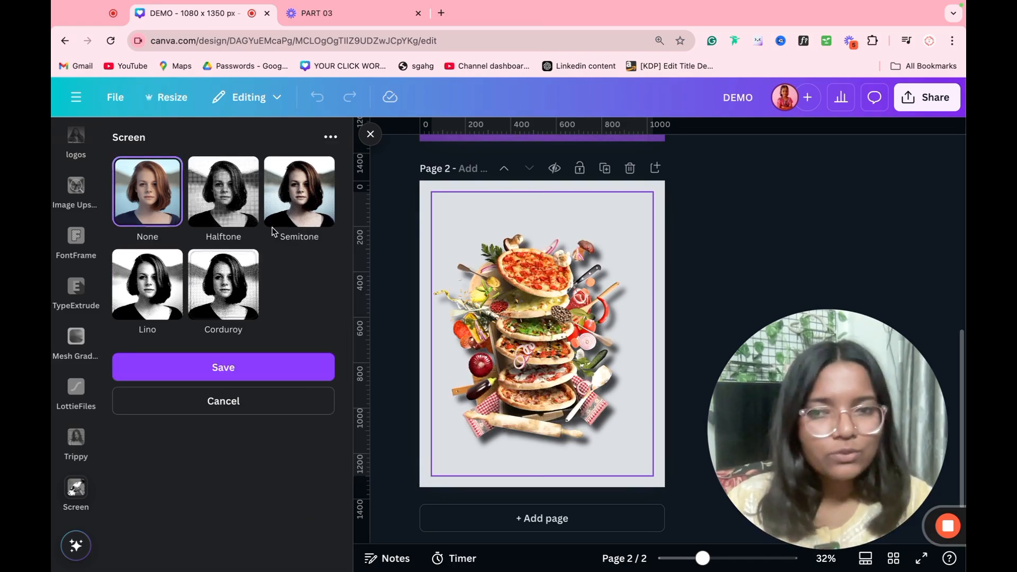
{"action": "left_click", "coordinate": [294, 221]}
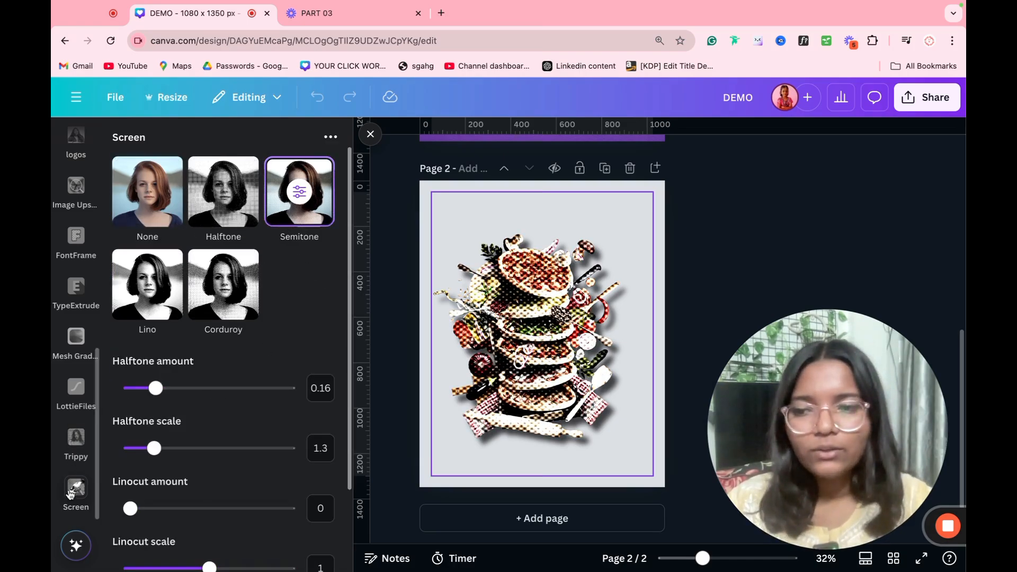
{"action": "left_click", "coordinate": [61, 478]}
Step: Preview Trippy's Split effect (RGB shift 0.11, jitter 0.23, solarize 0.33), discard it, and remove Trippy
{"action": "left_click", "coordinate": [76, 440]}
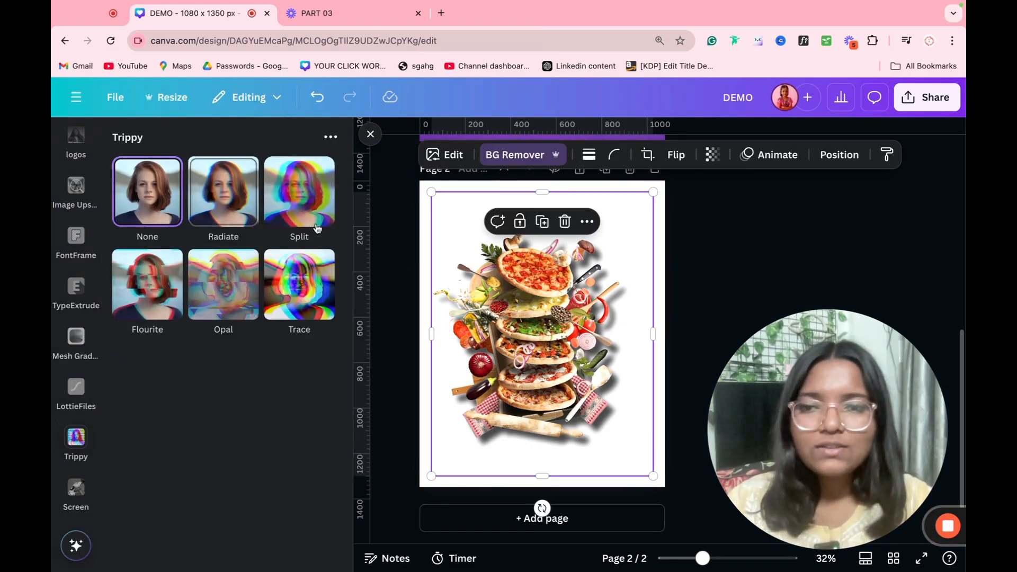
{"action": "left_click", "coordinate": [297, 196]}
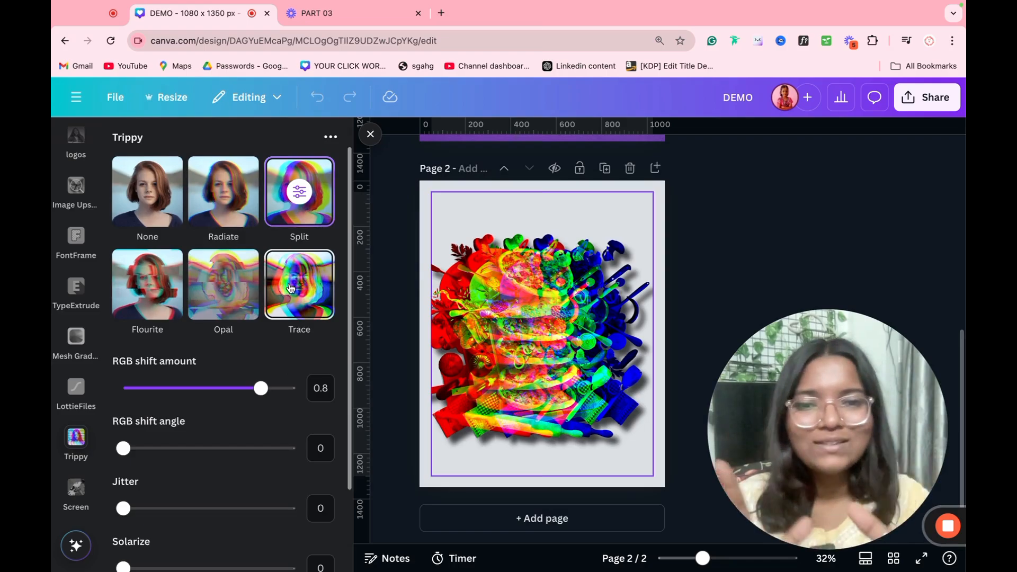
{"action": "left_click_drag", "start_coordinate": [209, 392], "coordinate": [143, 398]}
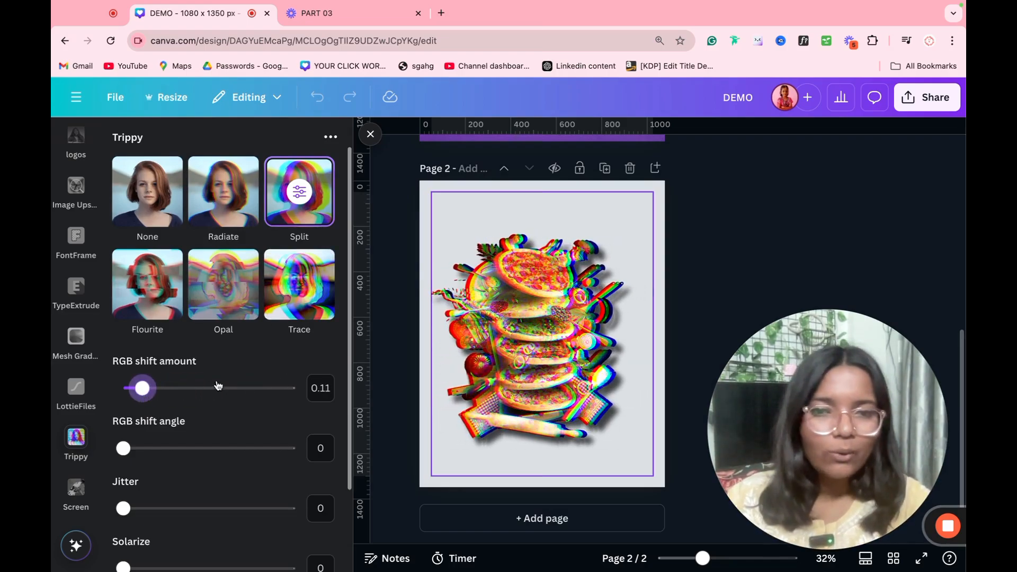
{"action": "scroll", "coordinate": [218, 385], "scroll_direction": "down", "scroll_amount": 2}
{"action": "left_click", "coordinate": [184, 362]}
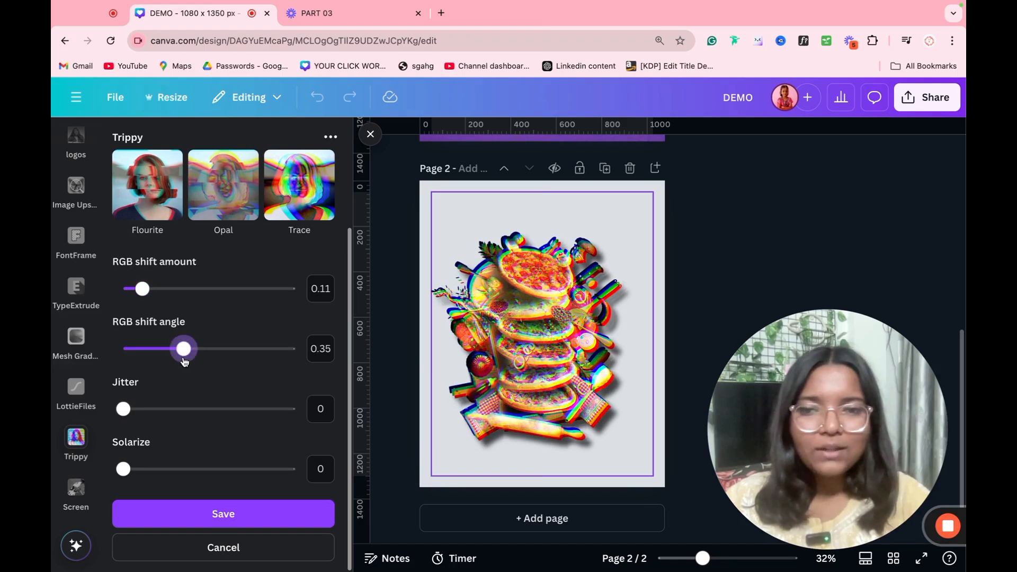
{"action": "left_click", "coordinate": [164, 408]}
{"action": "left_click", "coordinate": [190, 469]}
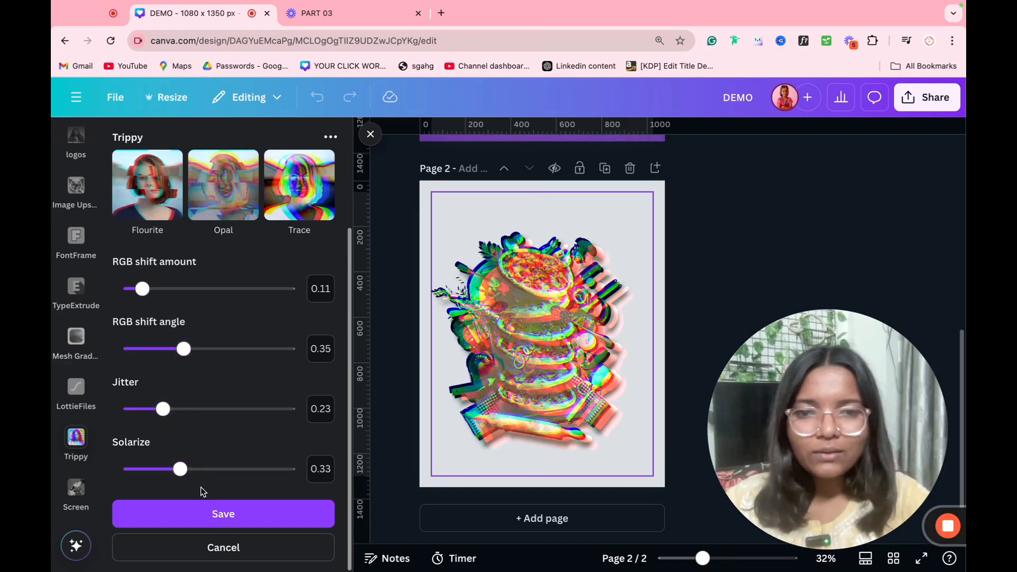
{"action": "left_click", "coordinate": [62, 429]}
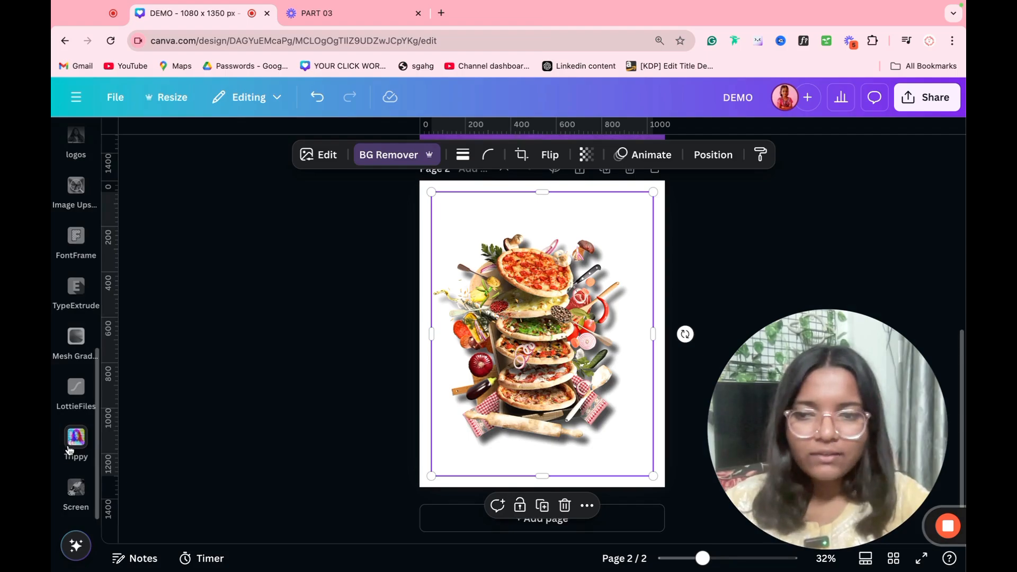
{"action": "left_click", "coordinate": [74, 440]}
{"action": "left_click", "coordinate": [65, 426]}
Step: Browse the LottieFiles animation library, then remove LottieFiles from the app list
{"action": "left_click", "coordinate": [75, 437]}
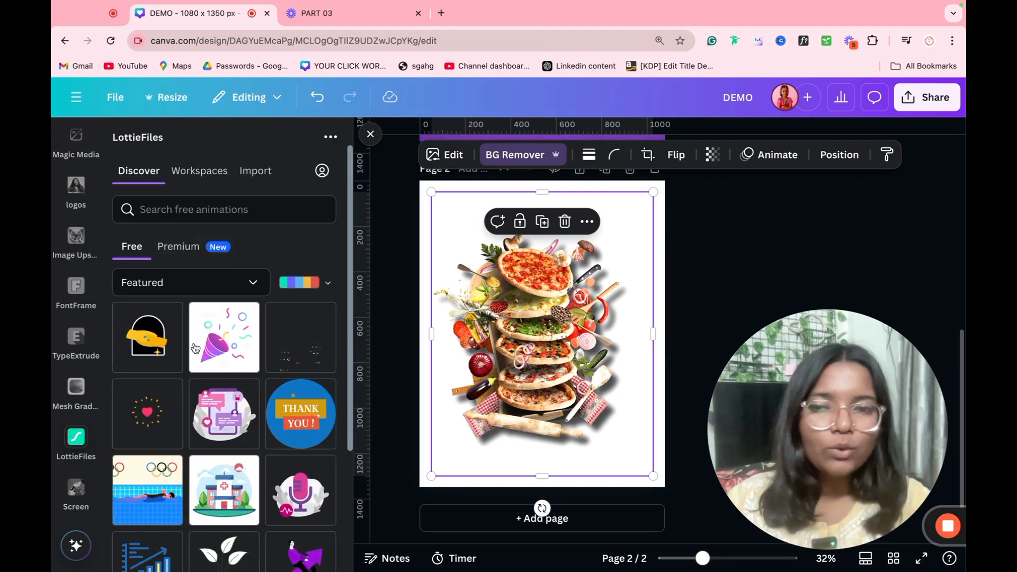
{"action": "scroll", "coordinate": [171, 430], "scroll_direction": "down", "scroll_amount": 3}
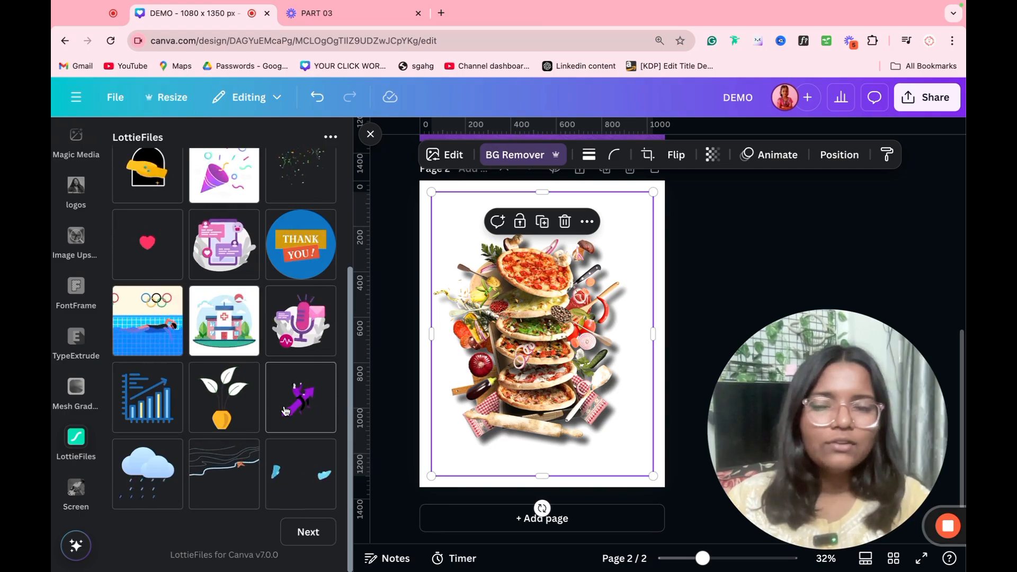
{"action": "scroll", "coordinate": [217, 360], "scroll_direction": "up", "scroll_amount": 3}
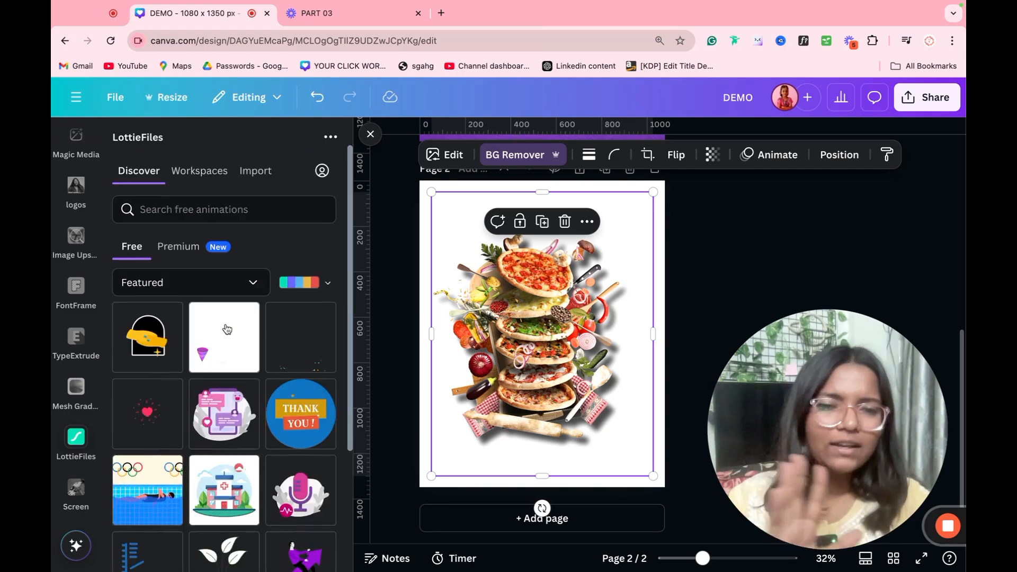
{"action": "left_click", "coordinate": [64, 426]}
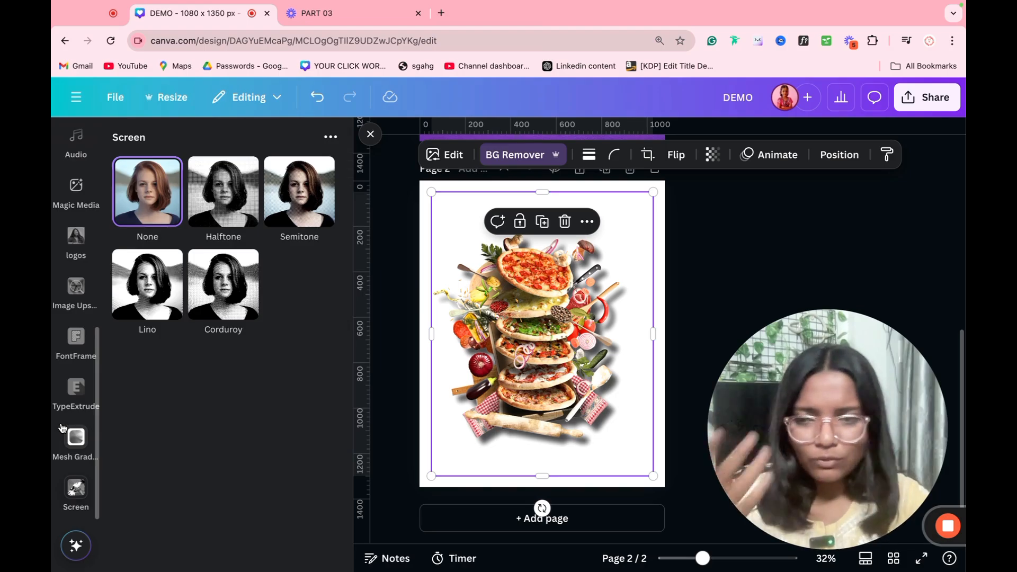
Step: In Mesh Gradient, compare the Circular and Curves styles, ending on Curves
{"action": "left_click", "coordinate": [76, 448]}
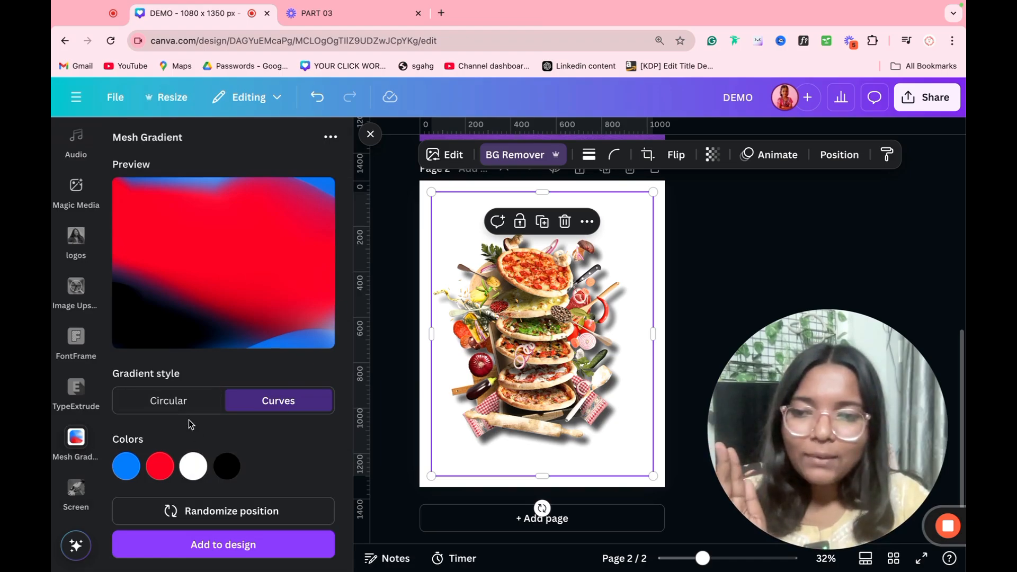
{"action": "left_click", "coordinate": [170, 403]}
{"action": "left_click", "coordinate": [293, 410]}
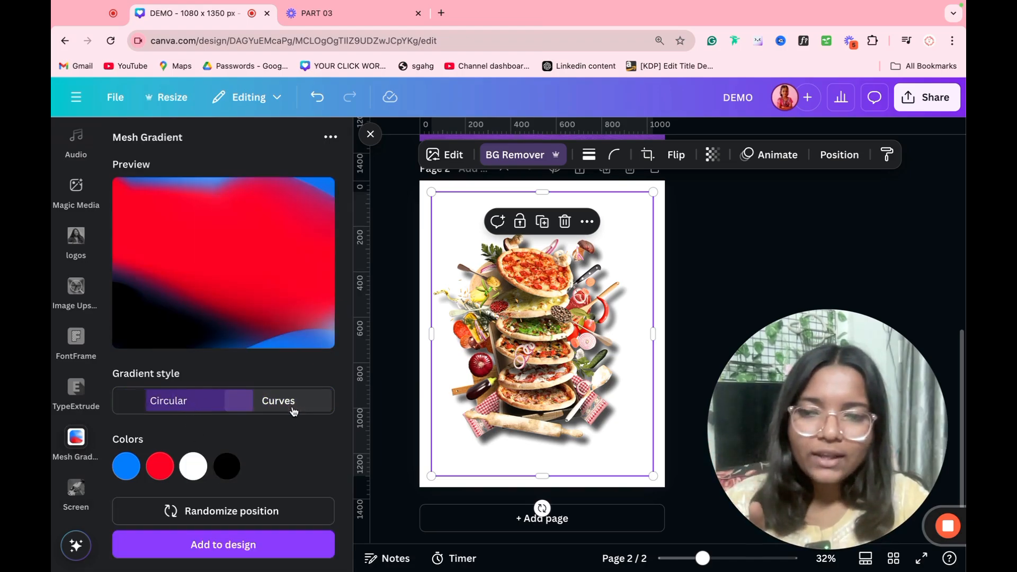
{"action": "left_click", "coordinate": [186, 413]}
{"action": "left_click", "coordinate": [281, 415]}
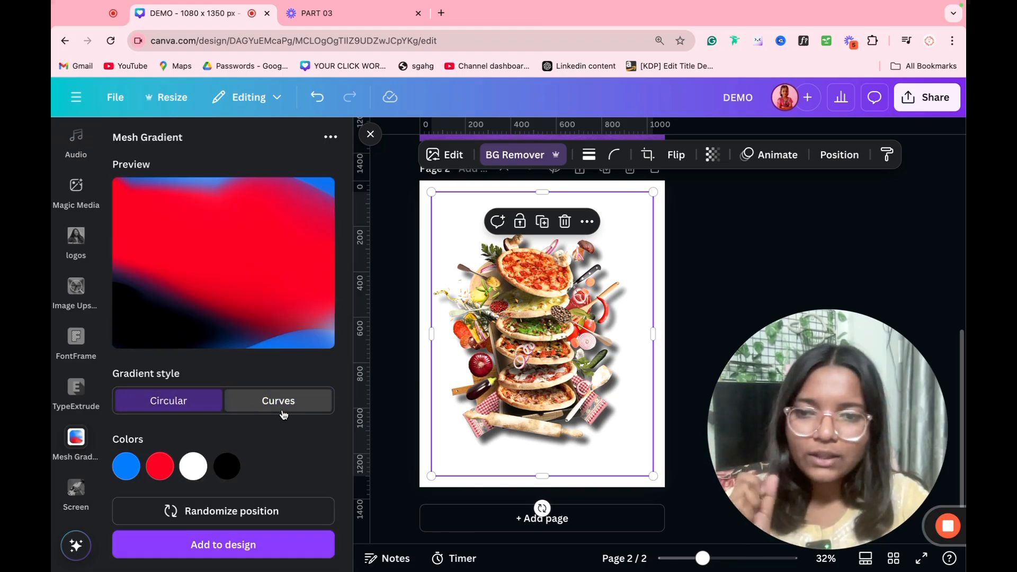
Step: Recolour the gradient: white becomes blue #2E7FC2 and red becomes dark red #79313C
{"action": "left_click", "coordinate": [187, 475]}
{"action": "left_click_drag", "start_coordinate": [216, 388], "coordinate": [284, 305]}
{"action": "left_click", "coordinate": [308, 346]}
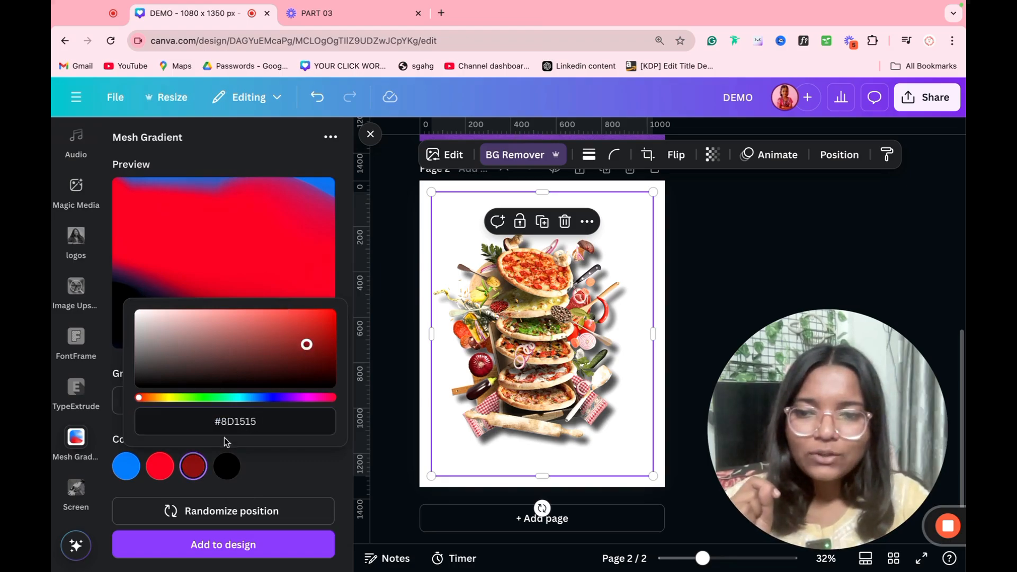
{"action": "left_click", "coordinate": [250, 398]}
{"action": "left_click_drag", "start_coordinate": [284, 342], "coordinate": [287, 330]}
{"action": "left_click", "coordinate": [268, 452]}
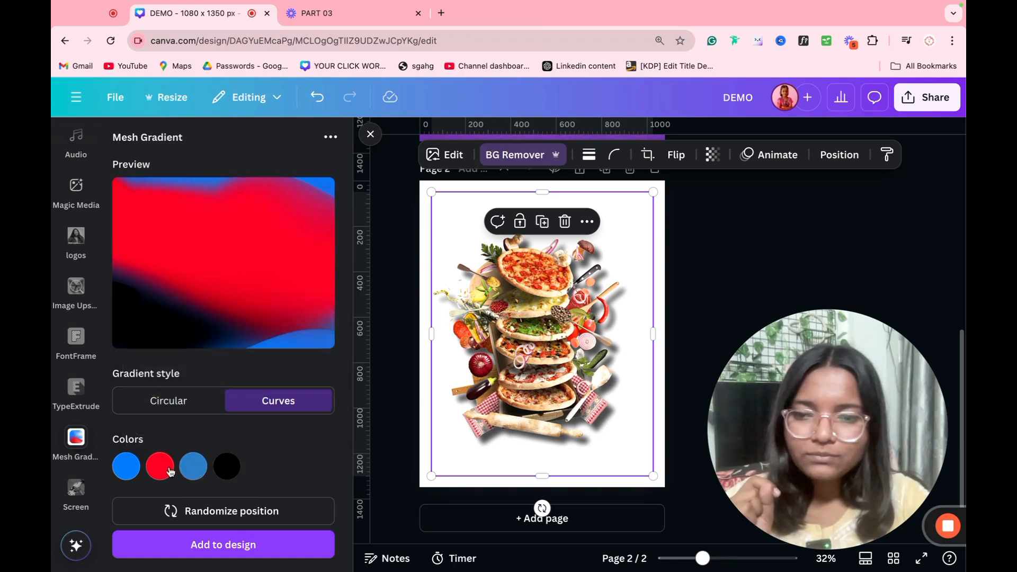
{"action": "left_click", "coordinate": [169, 468]}
{"action": "left_click", "coordinate": [253, 351]}
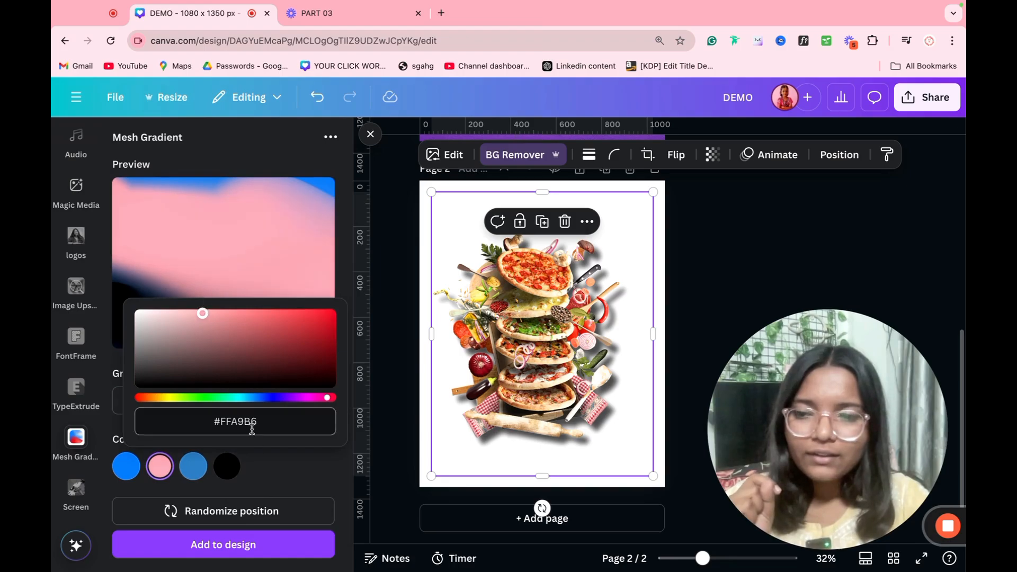
{"action": "left_click", "coordinate": [270, 458]}
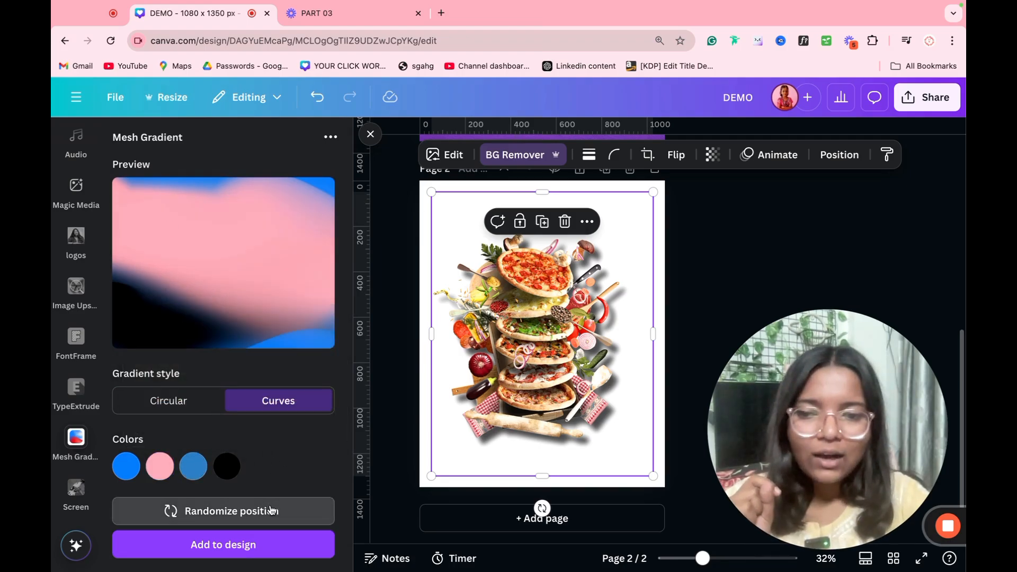
Step: Randomize the mesh gradient arrangement ten times
{"action": "left_click", "coordinate": [284, 518]}
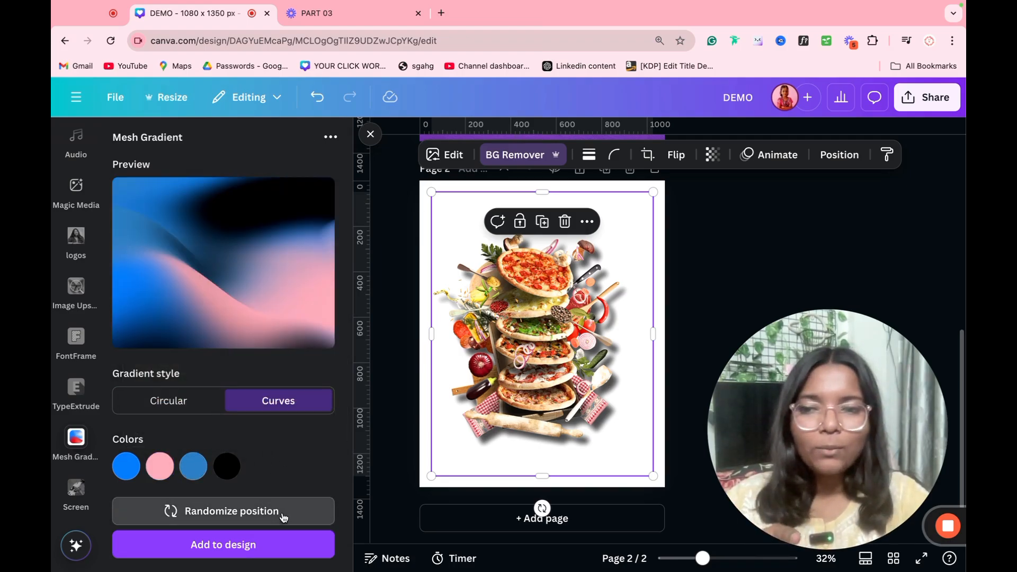
{"action": "left_click", "coordinate": [284, 517]}
{"action": "left_click", "coordinate": [284, 517]}
{"action": "left_click", "coordinate": [284, 517]}
{"action": "left_click", "coordinate": [284, 517]}
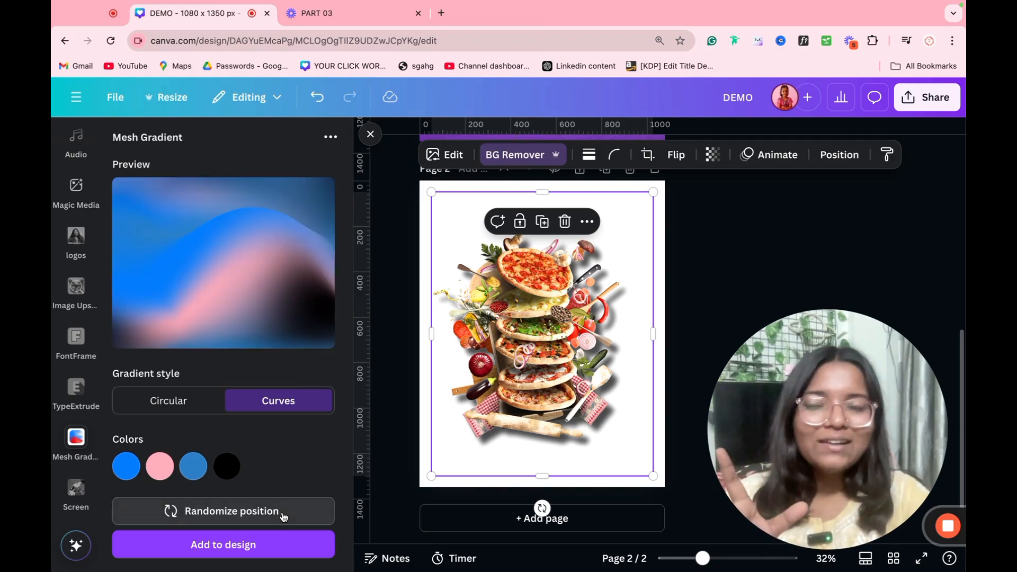
{"action": "left_click", "coordinate": [283, 517]}
{"action": "left_click", "coordinate": [284, 518]}
{"action": "left_click", "coordinate": [284, 518]}
{"action": "left_click", "coordinate": [284, 518]}
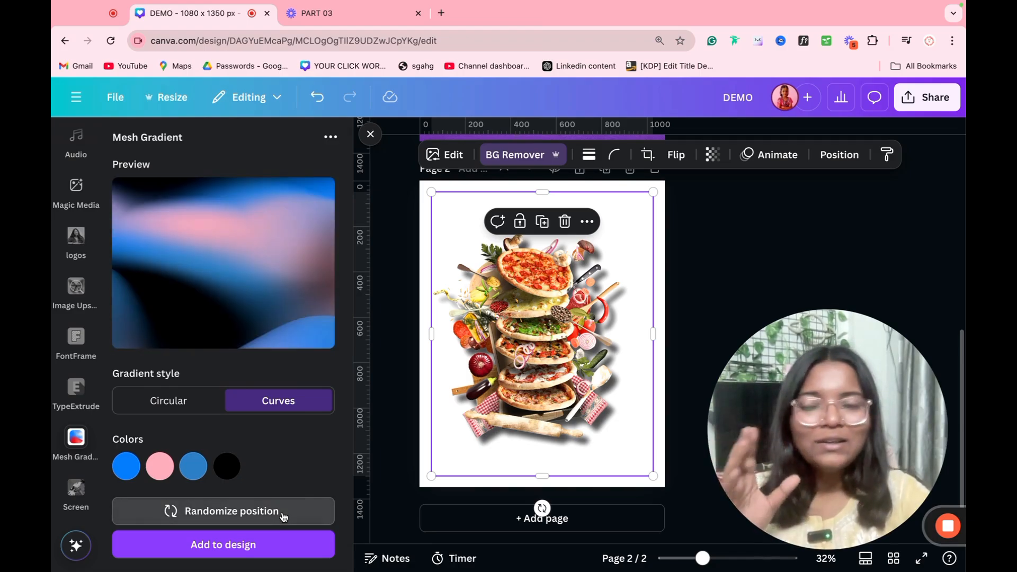
{"action": "left_click", "coordinate": [284, 518]}
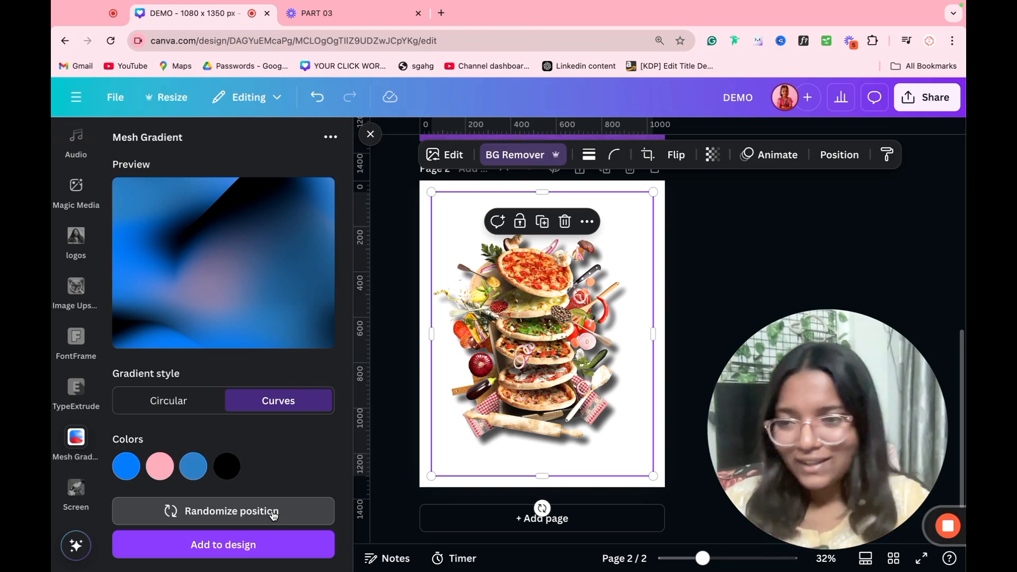
Step: Remove Mesh Gradient, open TypeExtrude, and delete the pizza image from page 2
{"action": "left_click", "coordinate": [60, 432]}
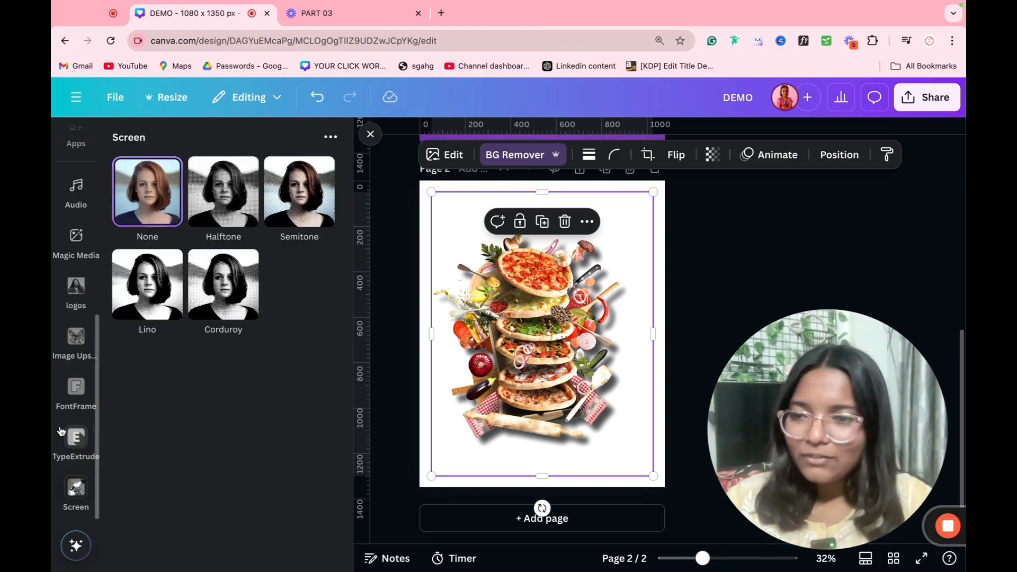
{"action": "left_click", "coordinate": [74, 437]}
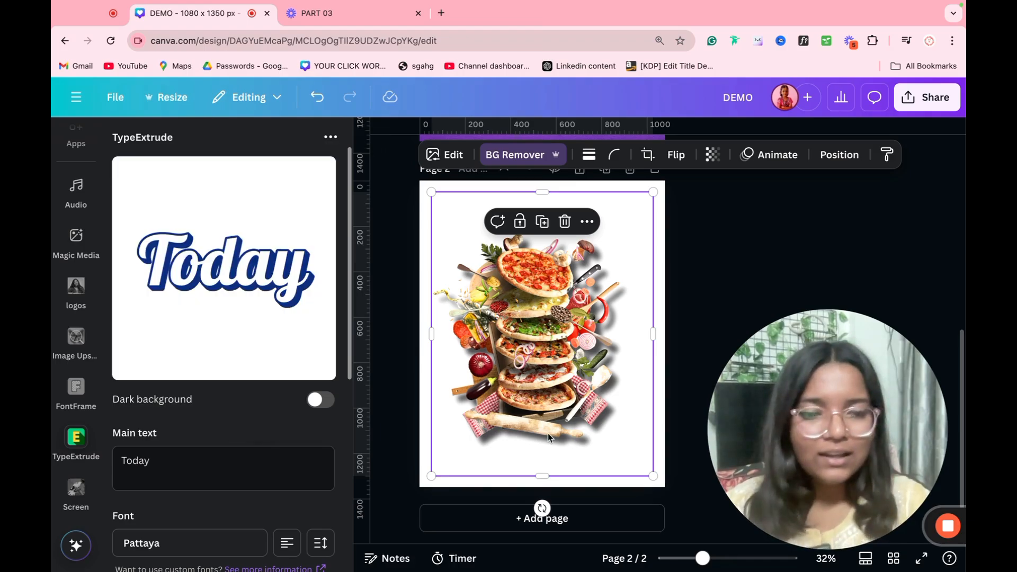
{"action": "key", "text": "Delete"}
Step: Replace the TypeExtrude main text with PIZZA / PARTY / TODAY on three lines
{"action": "left_click", "coordinate": [282, 449]}
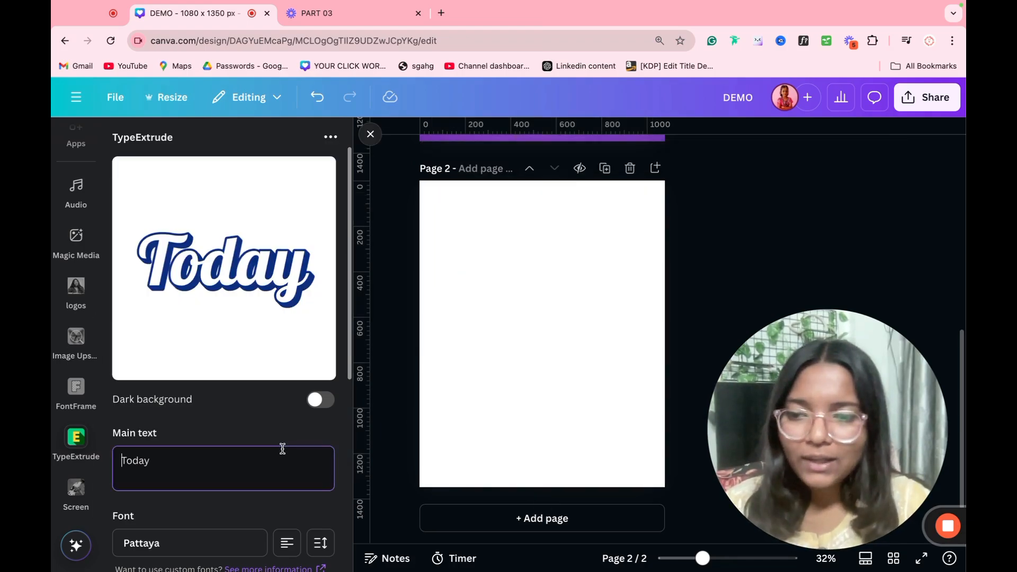
{"action": "key", "text": "super+a"}
{"action": "type", "text": "PIZZA"}
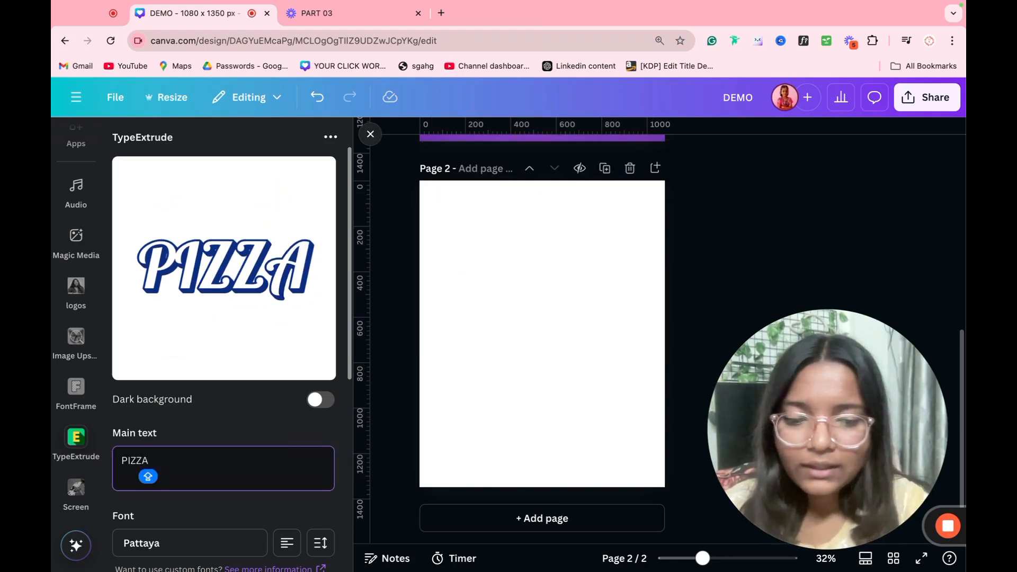
{"action": "key", "text": "Return"}
{"action": "type", "text": "PAR"}
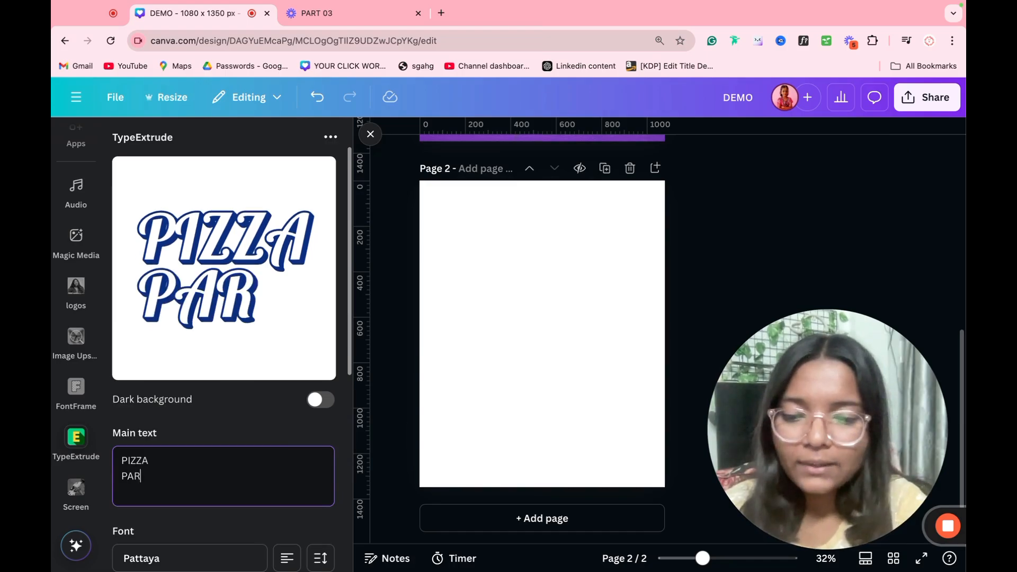
{"action": "type", "text": "TY"}
{"action": "key", "text": "Return"}
{"action": "type", "text": "TODAY"}
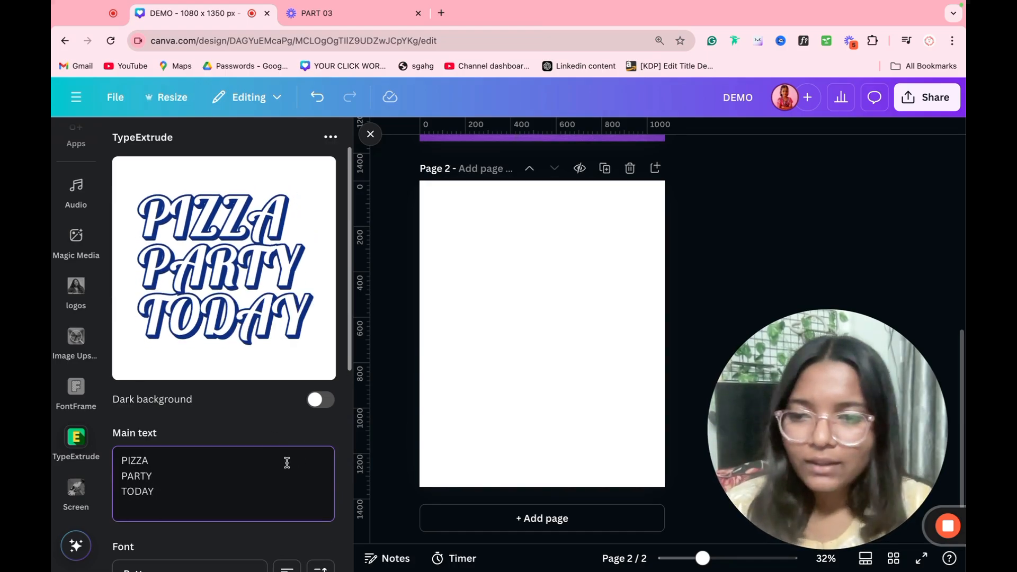
Step: Choose the Planet Comic font for the TypeExtrude text
{"action": "scroll", "coordinate": [286, 462], "scroll_direction": "down", "scroll_amount": 3}
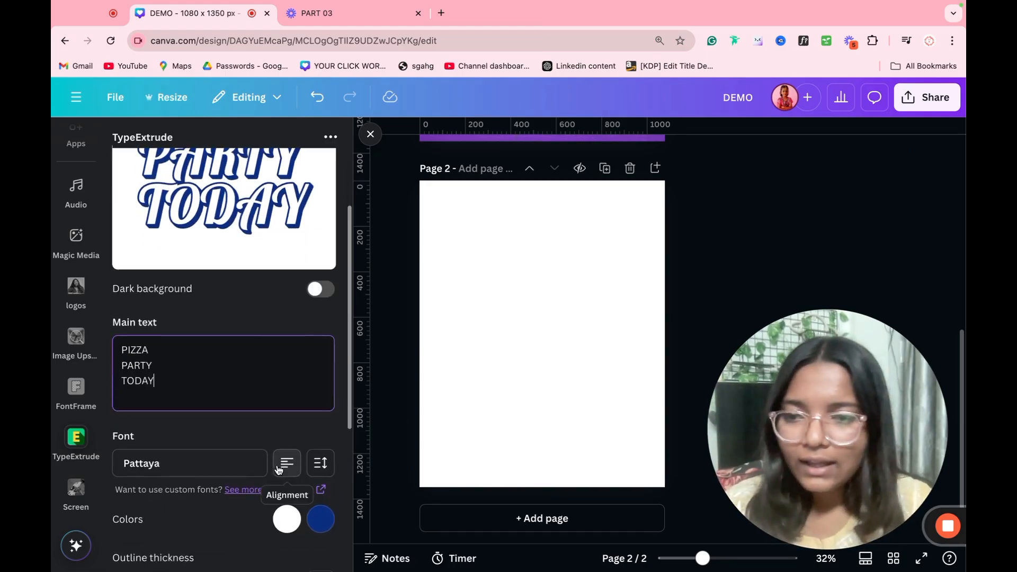
{"action": "left_click", "coordinate": [190, 469]}
{"action": "scroll", "coordinate": [205, 440], "scroll_direction": "down", "scroll_amount": 10}
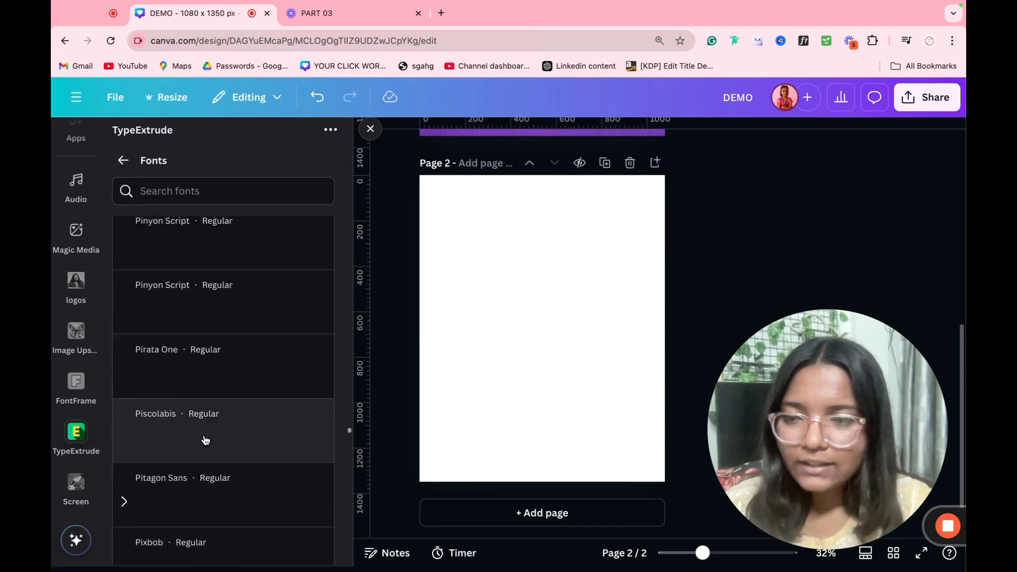
{"action": "scroll", "coordinate": [205, 440], "scroll_direction": "down", "scroll_amount": 4}
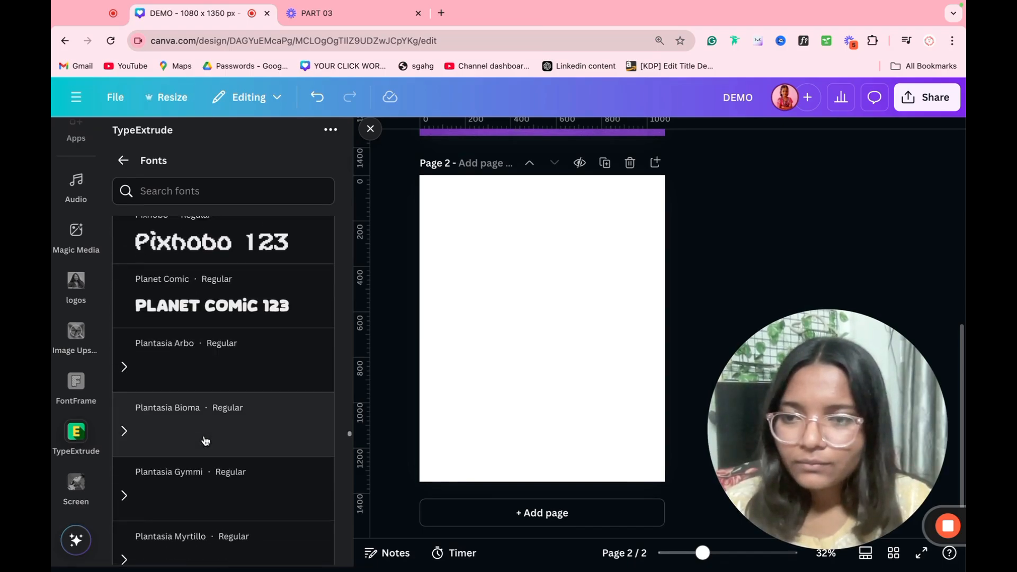
{"action": "left_click", "coordinate": [238, 313]}
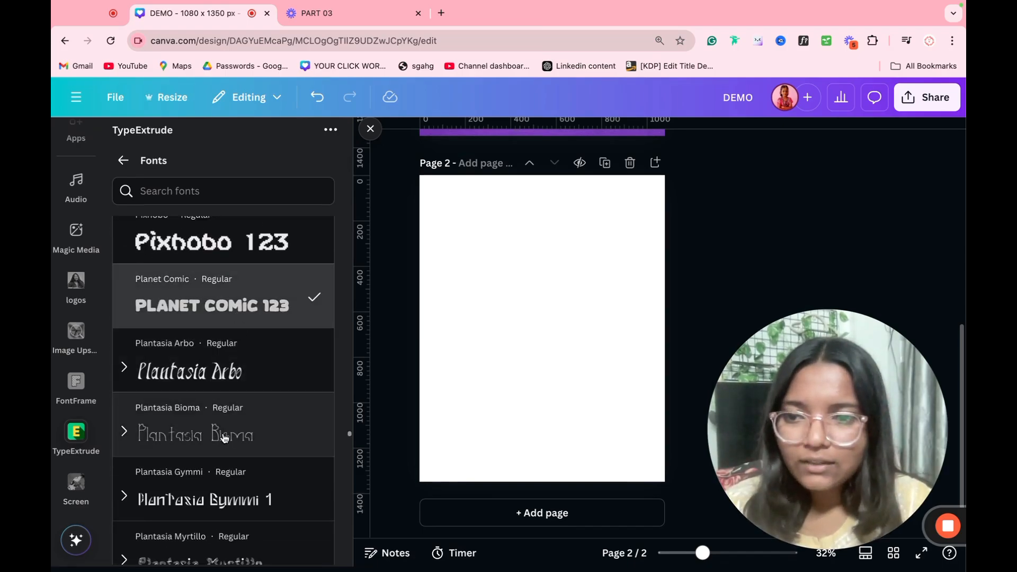
{"action": "scroll", "coordinate": [220, 436], "scroll_direction": "down", "scroll_amount": 2}
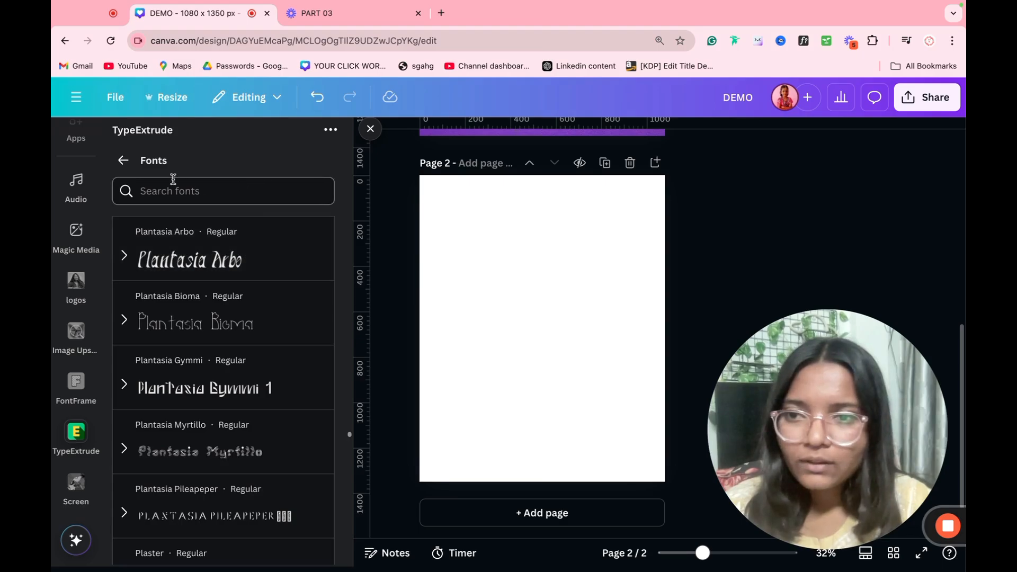
{"action": "left_click", "coordinate": [123, 160]}
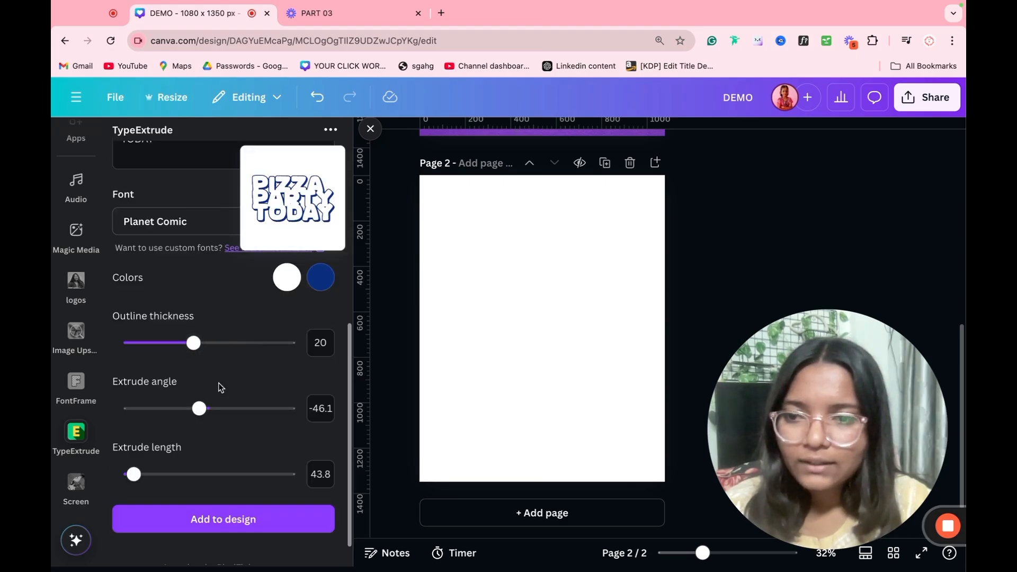
Step: Set extrude length 2000, angle 299.5 and outline thickness 37.9
{"action": "scroll", "coordinate": [182, 473], "scroll_direction": "up", "scroll_amount": 1}
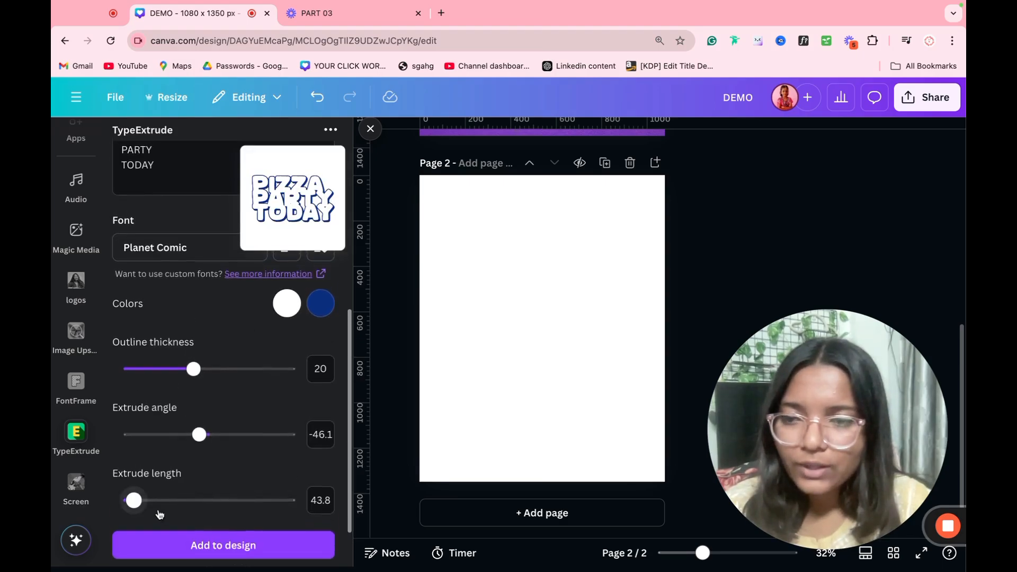
{"action": "left_click_drag", "start_coordinate": [134, 500], "coordinate": [346, 506]}
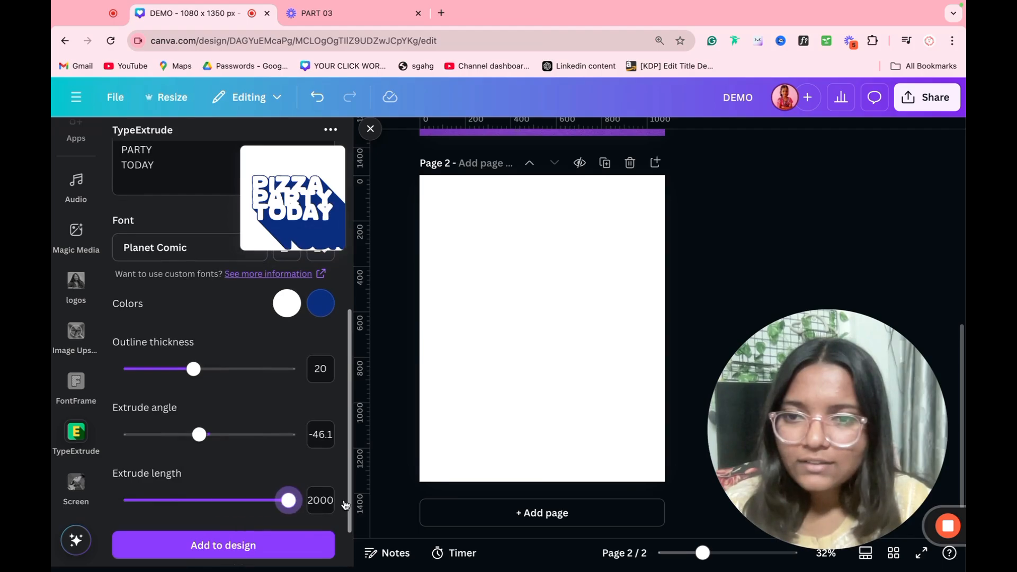
{"action": "left_click_drag", "start_coordinate": [199, 435], "coordinate": [294, 441]}
{"action": "left_click_drag", "start_coordinate": [194, 369], "coordinate": [250, 369]}
{"action": "mouse_move", "coordinate": [272, 441]}
{"action": "left_mouse_down"}
{"action": "mouse_move", "coordinate": [290, 435]}
{"action": "mouse_move", "coordinate": [274, 434]}
{"action": "left_mouse_up"}
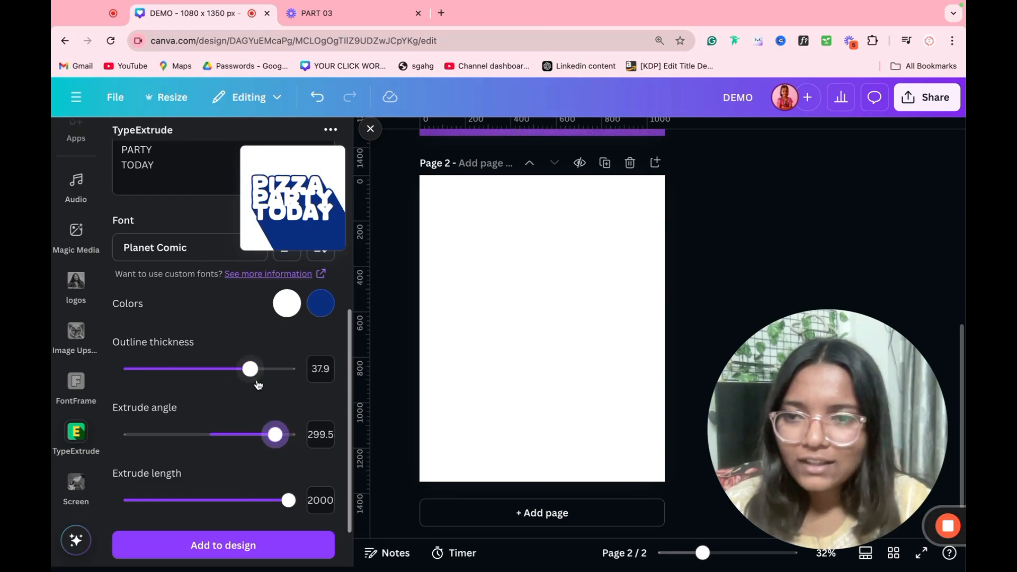
Step: Set the text line height to 0
{"action": "scroll", "coordinate": [258, 385], "scroll_direction": "up", "scroll_amount": 3}
{"action": "left_click", "coordinate": [321, 383]}
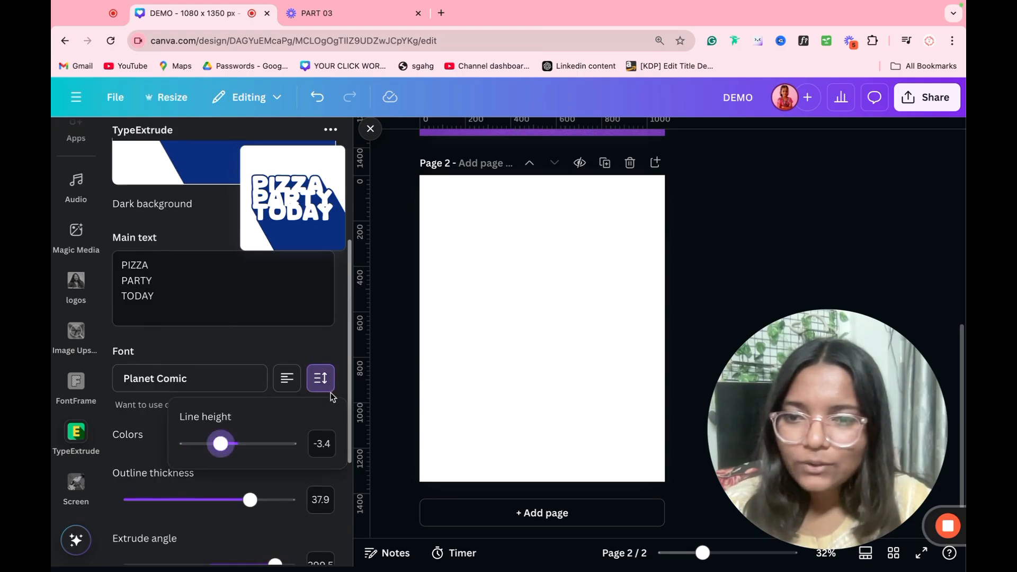
{"action": "mouse_move", "coordinate": [224, 446]}
{"action": "left_mouse_down"}
{"action": "mouse_move", "coordinate": [268, 445]}
{"action": "mouse_move", "coordinate": [239, 452]}
{"action": "left_mouse_up"}
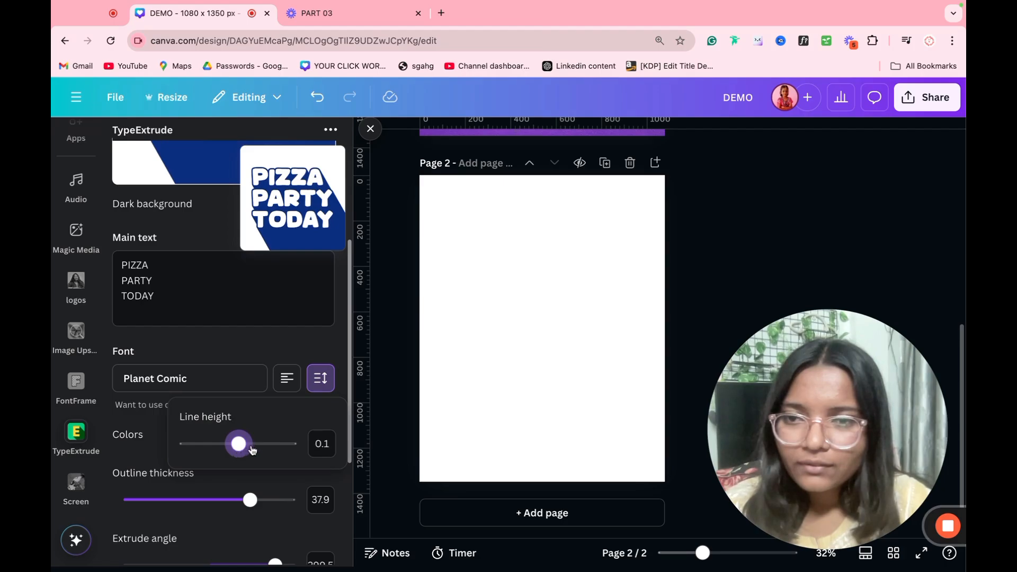
{"action": "left_click", "coordinate": [323, 445]}
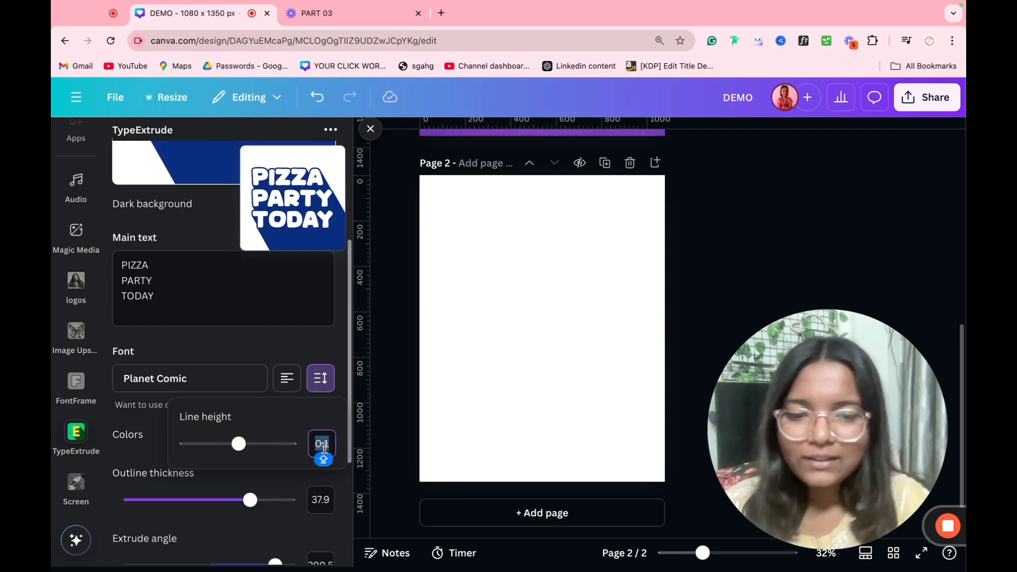
{"action": "type", "text": "0"}
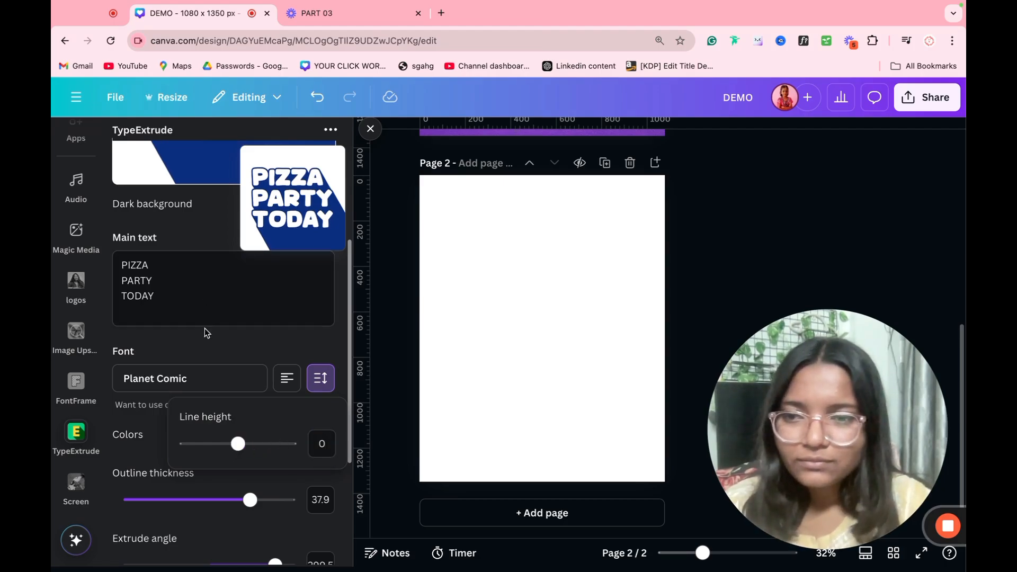
{"action": "left_click", "coordinate": [207, 354]}
Step: Add the PIZZA PARTY TODAY graphic to page 2, enlarge it and position it
{"action": "scroll", "coordinate": [208, 365], "scroll_direction": "down", "scroll_amount": 4}
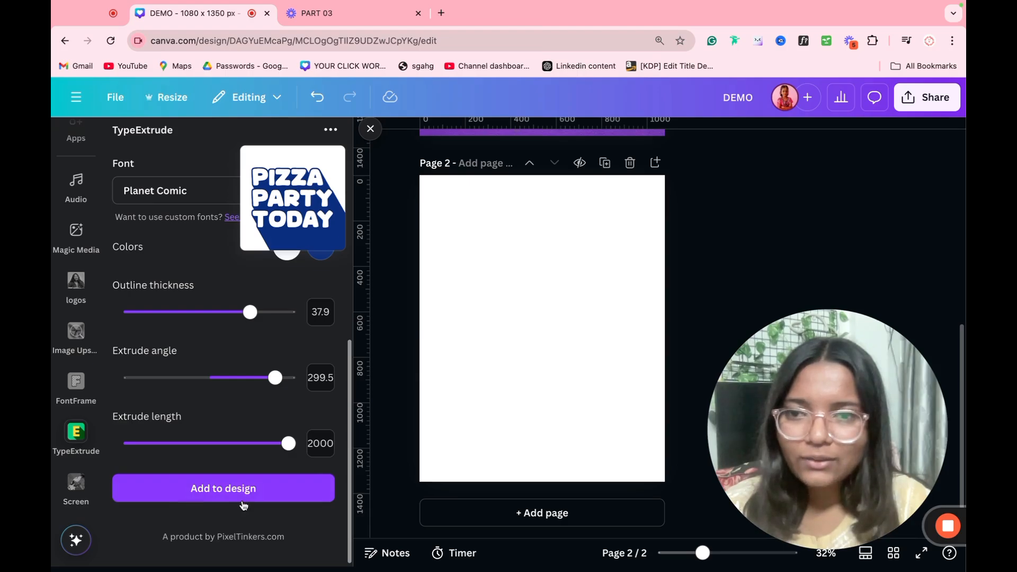
{"action": "left_click", "coordinate": [242, 501]}
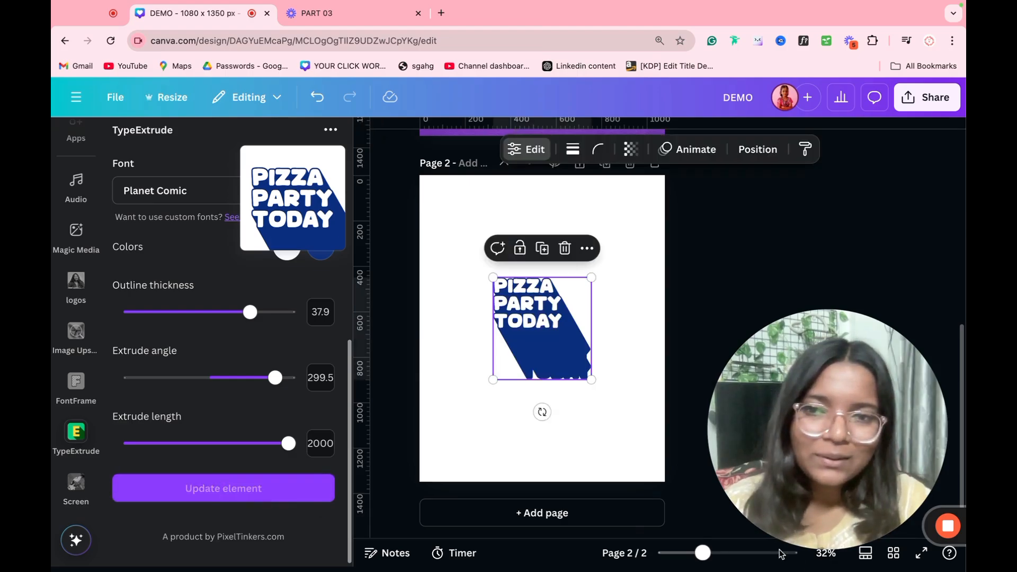
{"action": "left_click_drag", "start_coordinate": [591, 380], "coordinate": [724, 518]}
{"action": "left_click_drag", "start_coordinate": [677, 428], "coordinate": [640, 408]}
{"action": "left_click", "coordinate": [765, 277]}
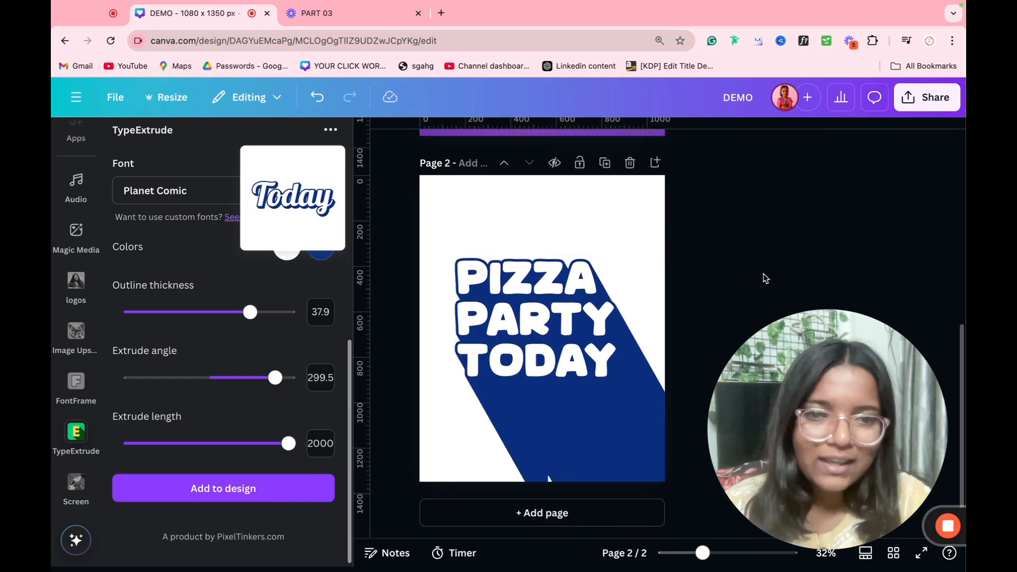
{"action": "left_click_drag", "start_coordinate": [617, 370], "coordinate": [618, 377]}
Step: Deselect the graphic, remove TypeExtrude, and switch to the FontFrame app
{"action": "left_click", "coordinate": [740, 308]}
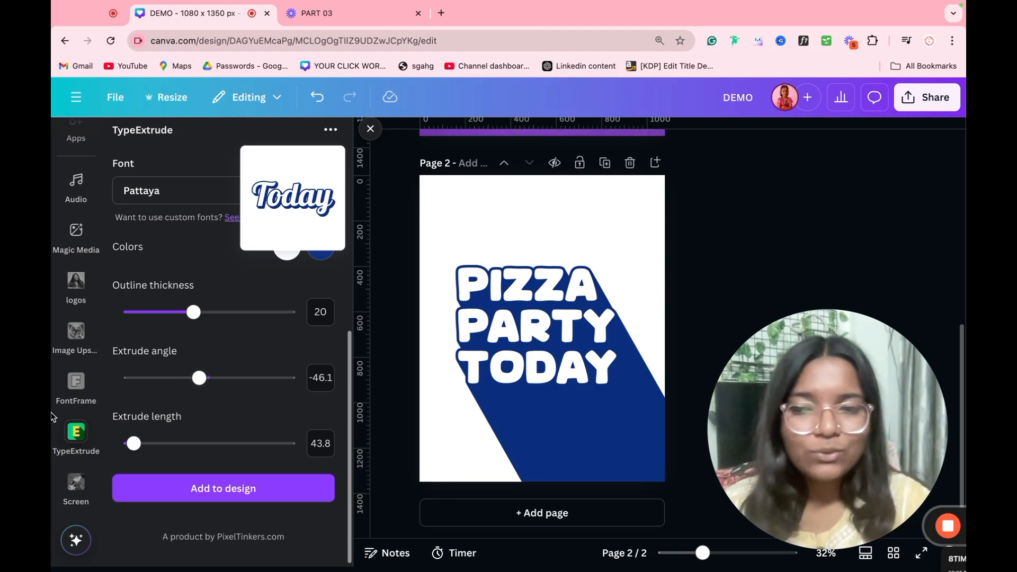
{"action": "left_click", "coordinate": [65, 423]}
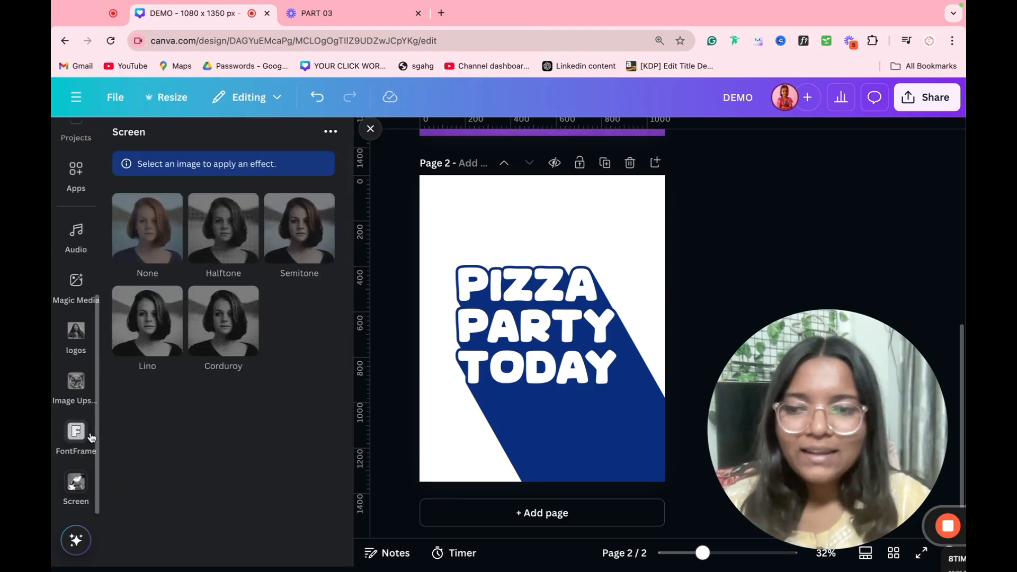
{"action": "left_click", "coordinate": [79, 433]}
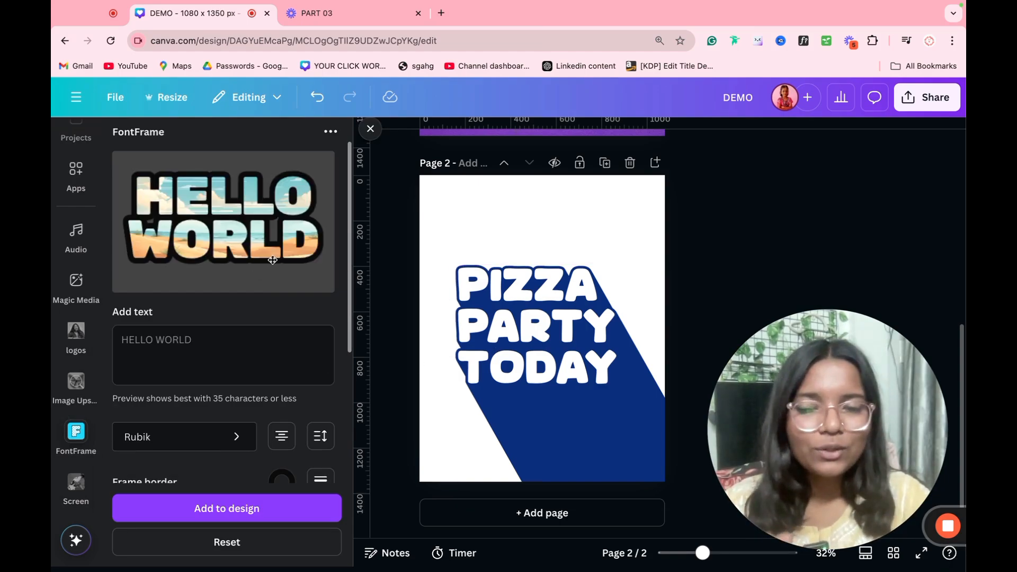
Step: Fill the HELLO WORLD letters with a Downloads JPG, reposition it, then open Screen effects
{"action": "scroll", "coordinate": [241, 359], "scroll_direction": "down", "scroll_amount": 4}
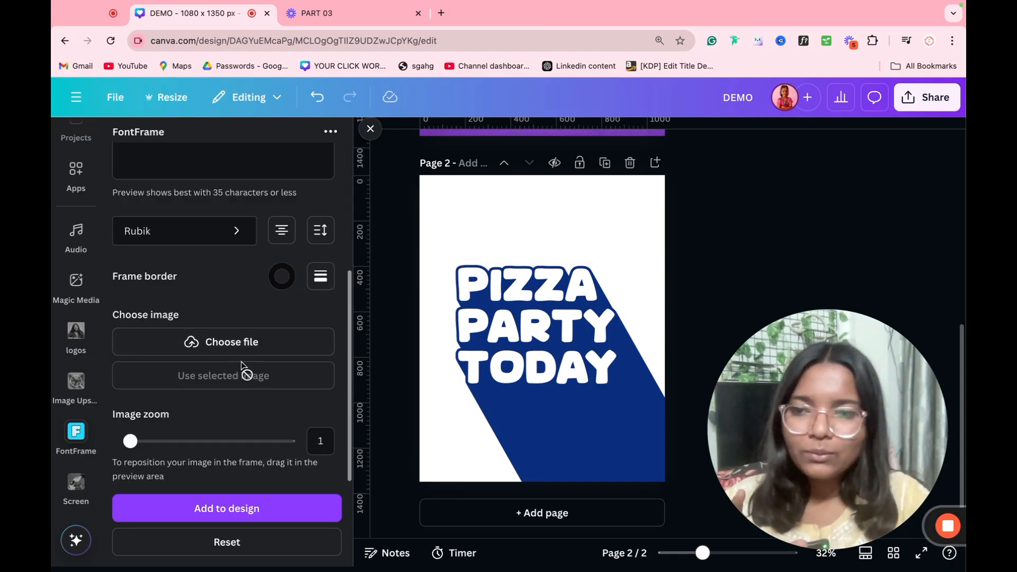
{"action": "left_click", "coordinate": [227, 347]}
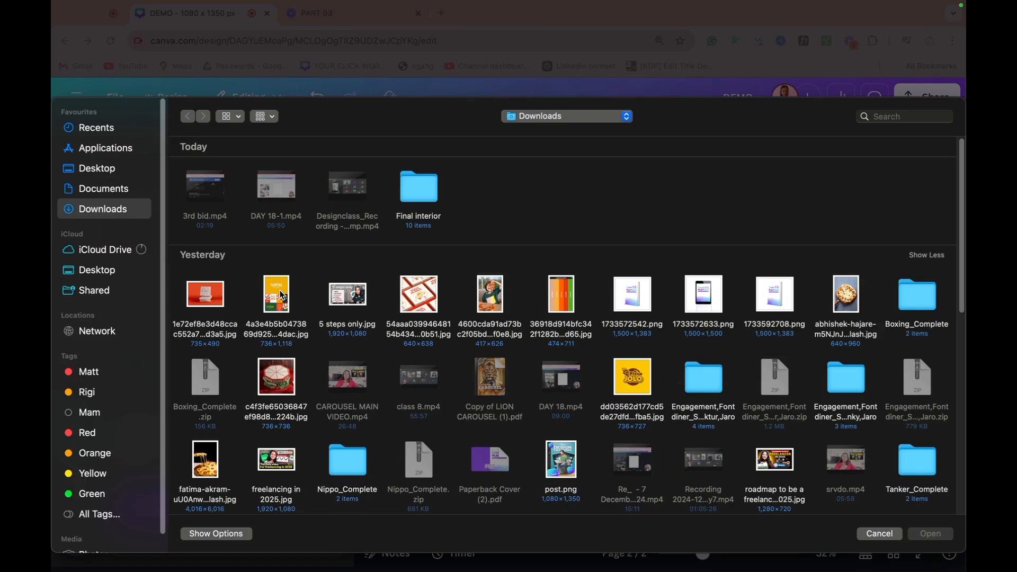
{"action": "double_click", "coordinate": [488, 298]}
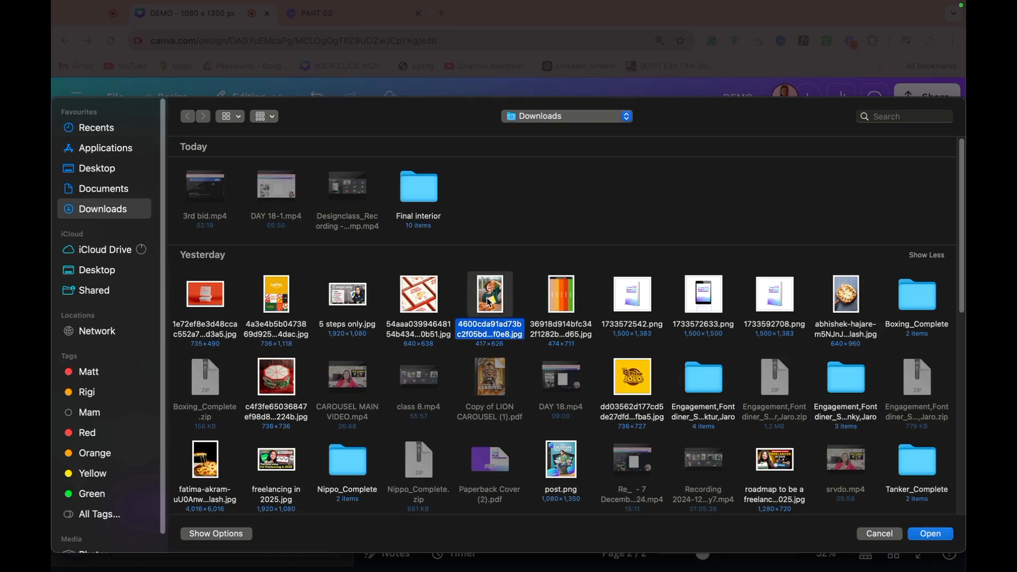
{"action": "scroll", "coordinate": [265, 331], "scroll_direction": "up", "scroll_amount": 4}
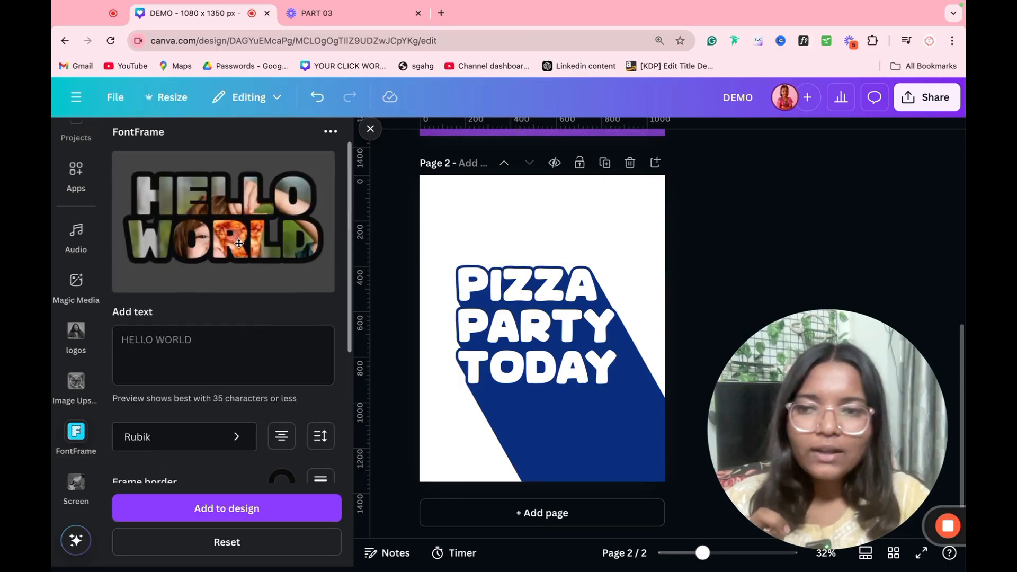
{"action": "left_click_drag", "start_coordinate": [237, 243], "coordinate": [225, 201]}
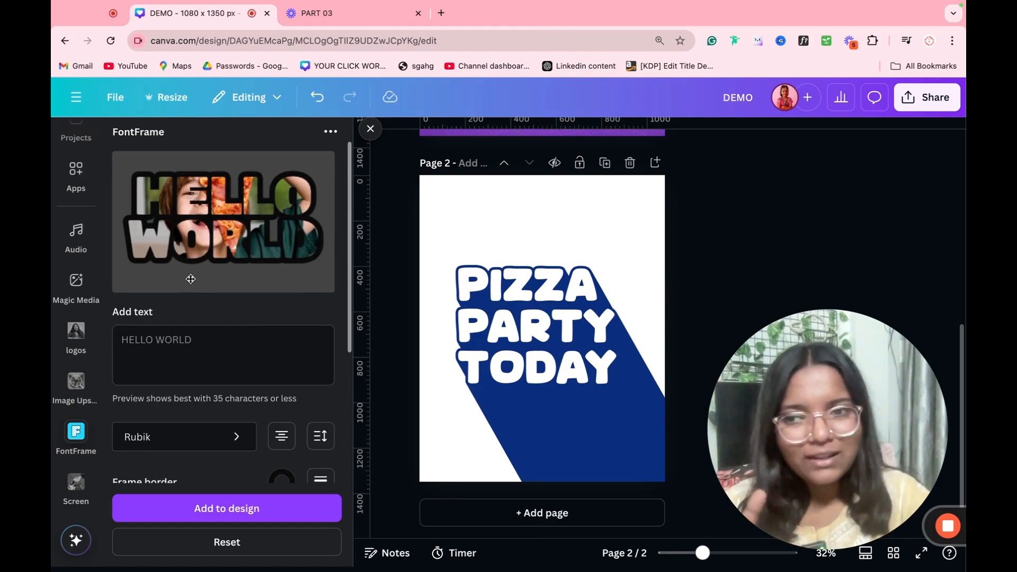
{"action": "left_click", "coordinate": [76, 484]}
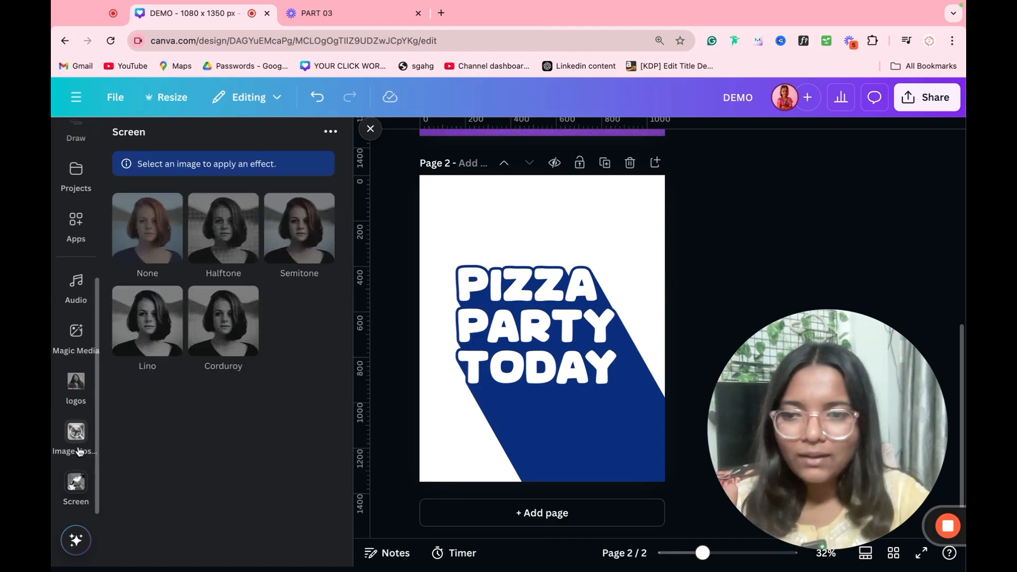
Step: Start a 4x upscale of the Pizza JOLO logo JPG in Image Upscaler
{"action": "left_click", "coordinate": [75, 432]}
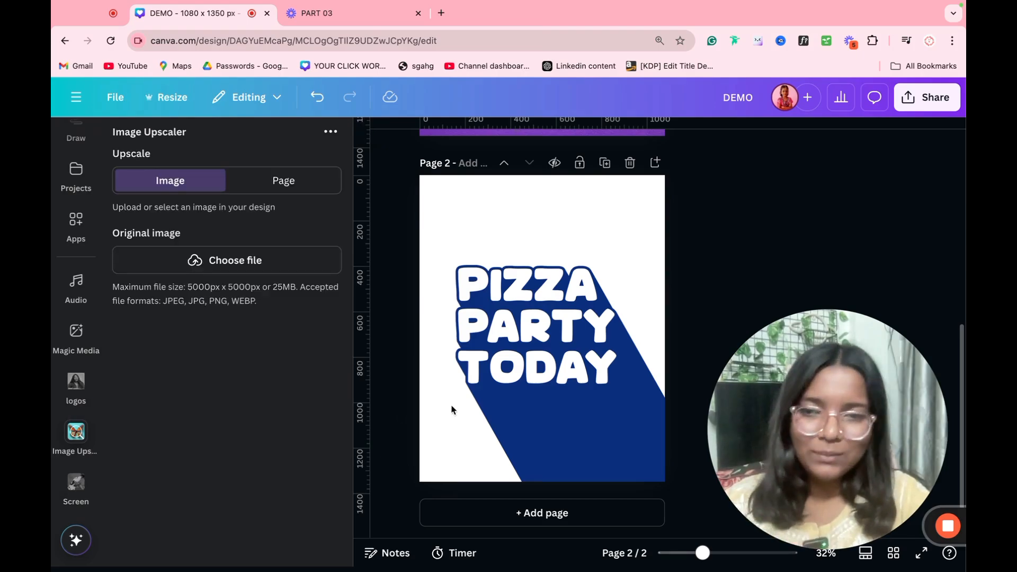
{"action": "left_click", "coordinate": [223, 260]}
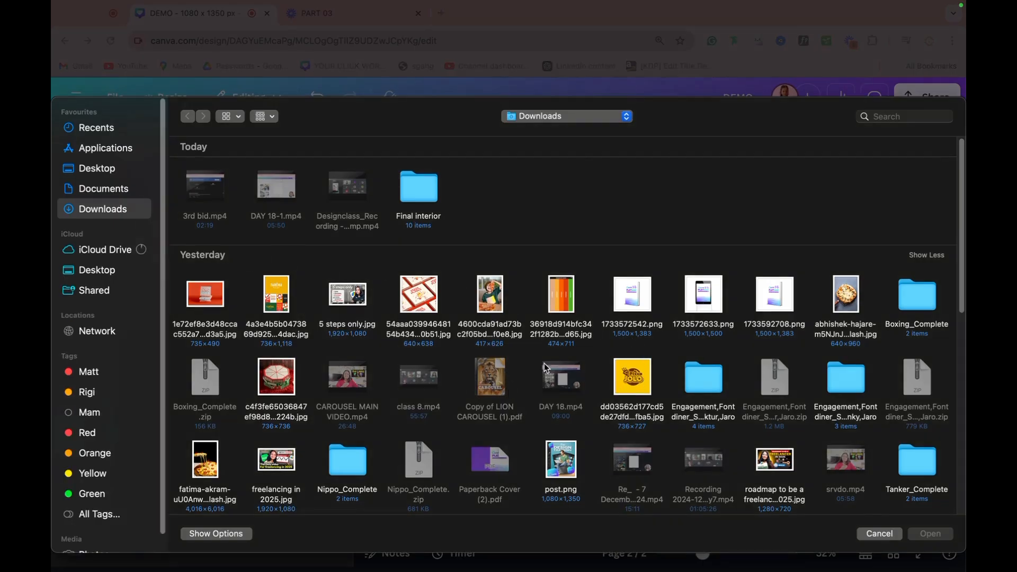
{"action": "double_click", "coordinate": [626, 385]}
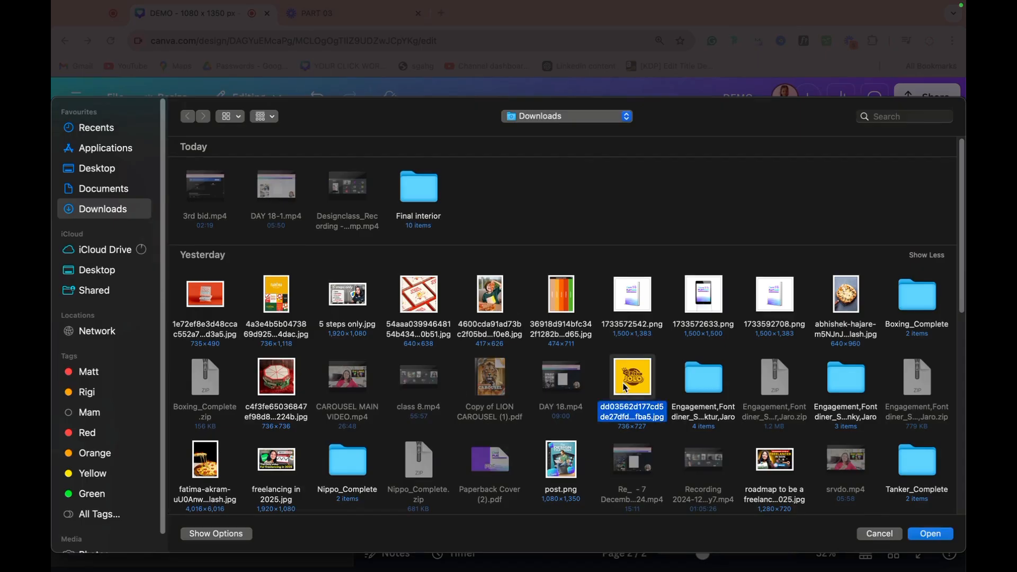
{"action": "left_click", "coordinate": [199, 457]}
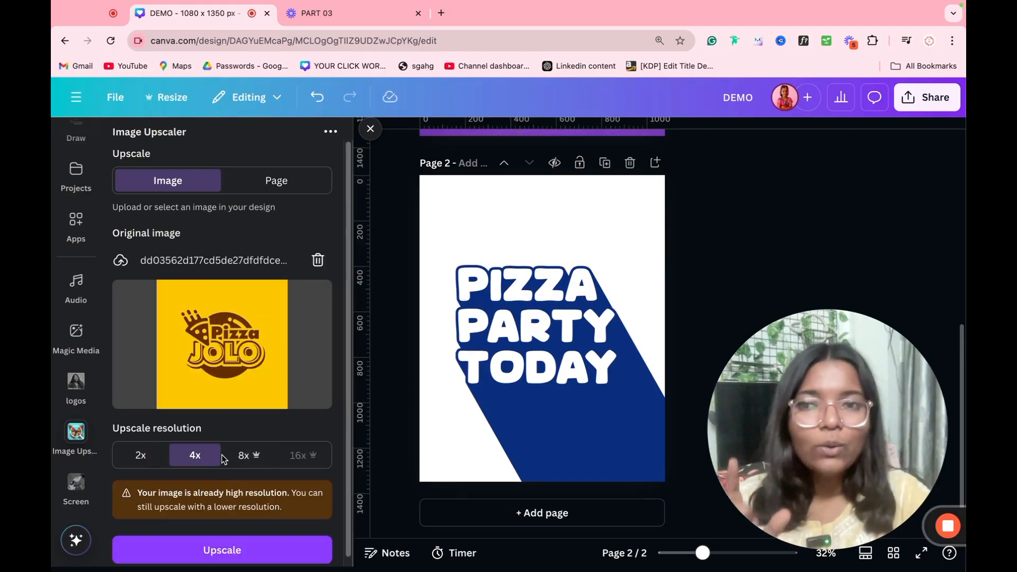
{"action": "left_click", "coordinate": [189, 539]}
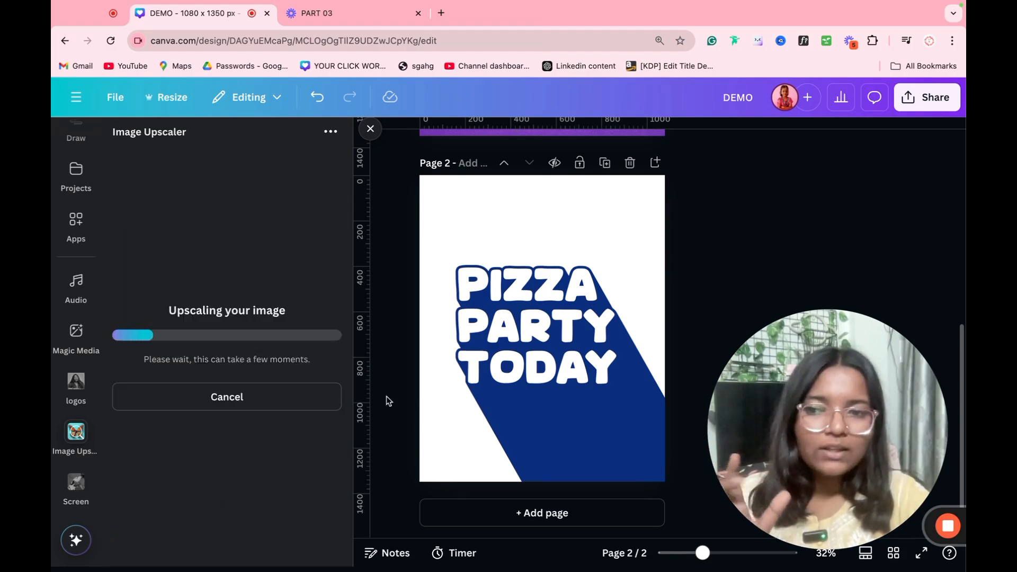
Step: Delete the PIZZA PARTY TODAY text from page 2 and close the upscaler
{"action": "left_click", "coordinate": [520, 373]}
{"action": "key", "text": "Delete"}
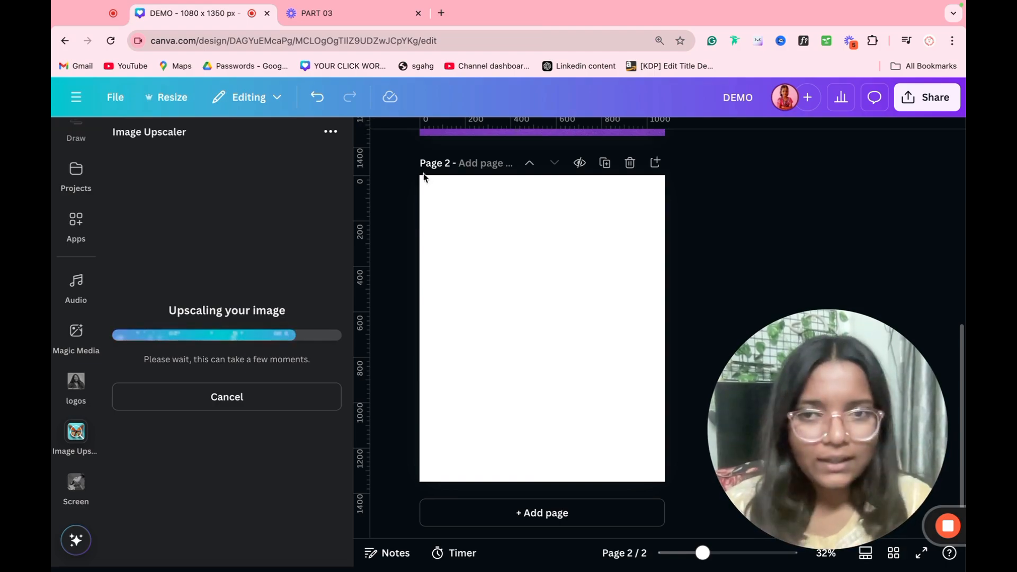
{"action": "left_click", "coordinate": [376, 135]}
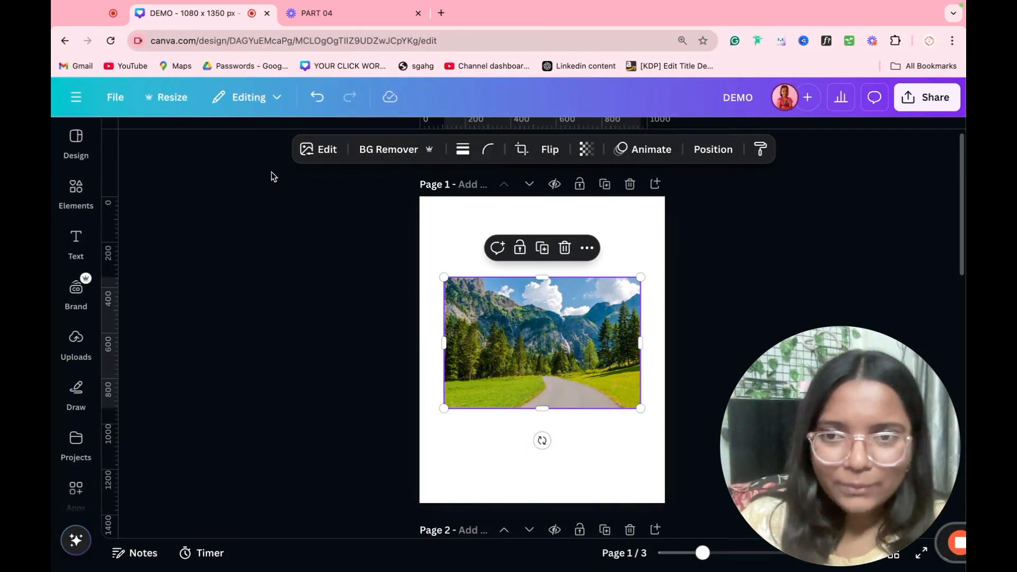
Step: Try Magic Eraser on the landscape image, then back out to the pages
{"action": "left_click", "coordinate": [306, 152]}
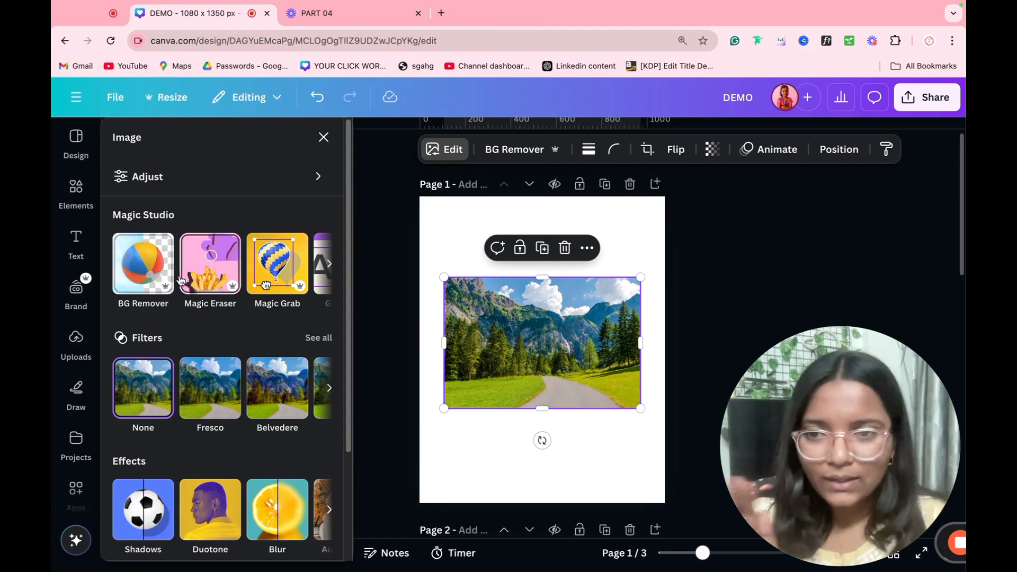
{"action": "scroll", "coordinate": [402, 320], "scroll_direction": "down", "scroll_amount": 6}
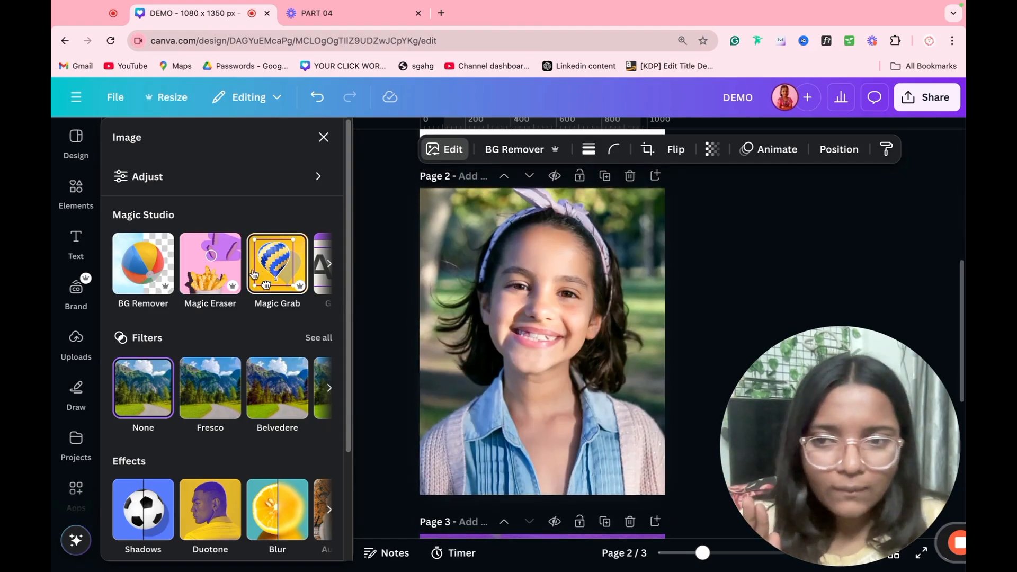
{"action": "left_click", "coordinate": [223, 279]}
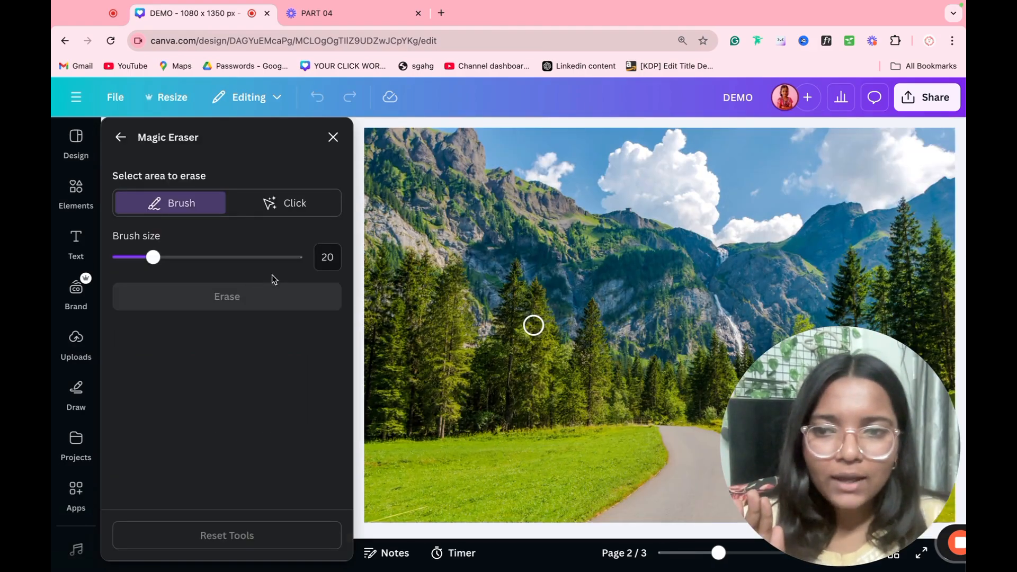
{"action": "left_click", "coordinate": [332, 138]}
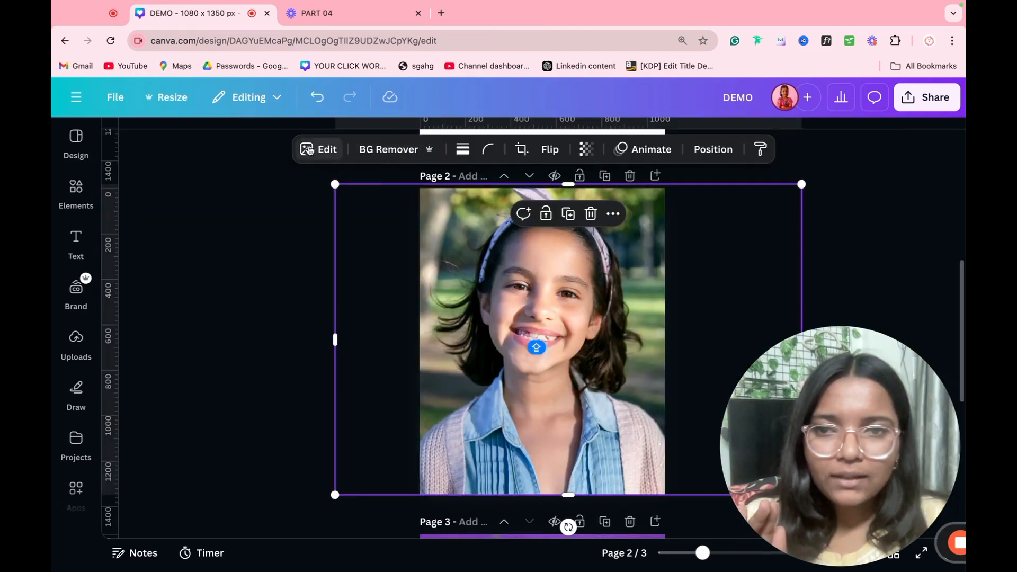
Step: Erase the girl from the page 2 photo with Magic Eraser's Click mode
{"action": "left_click", "coordinate": [318, 149]}
{"action": "left_click", "coordinate": [214, 257]}
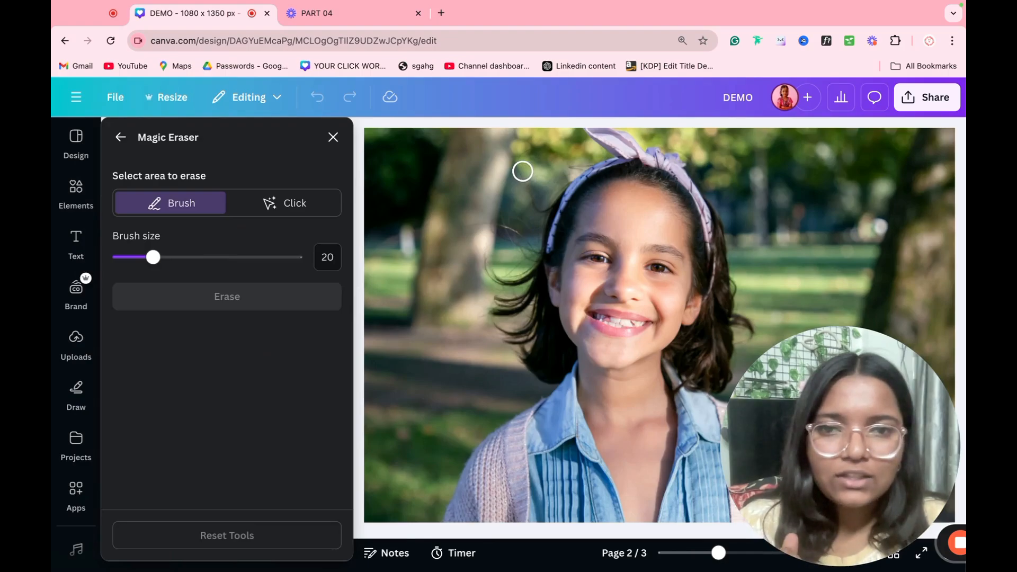
{"action": "left_click", "coordinate": [279, 207]}
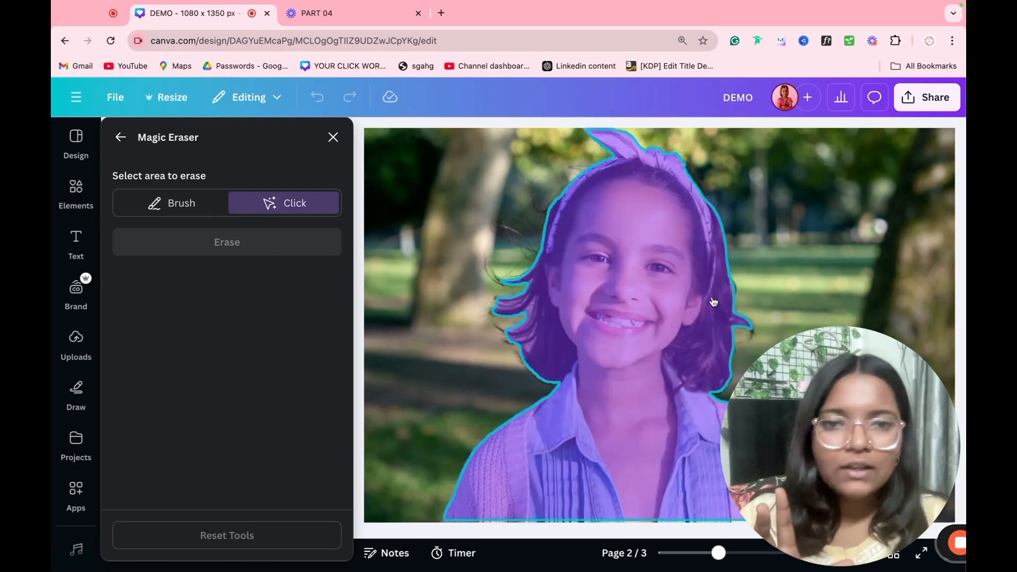
{"action": "left_click", "coordinate": [644, 237]}
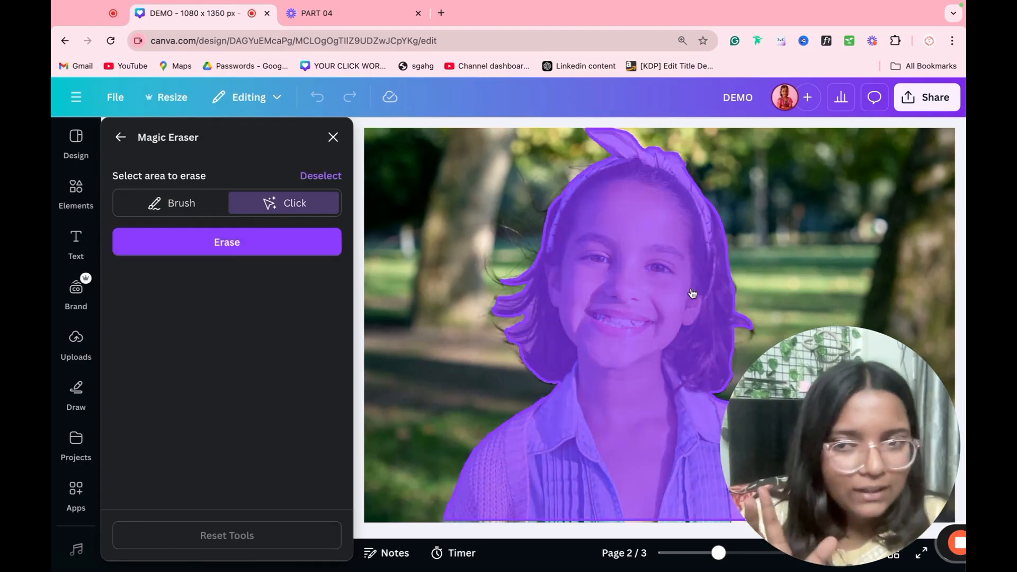
{"action": "left_click", "coordinate": [272, 252]}
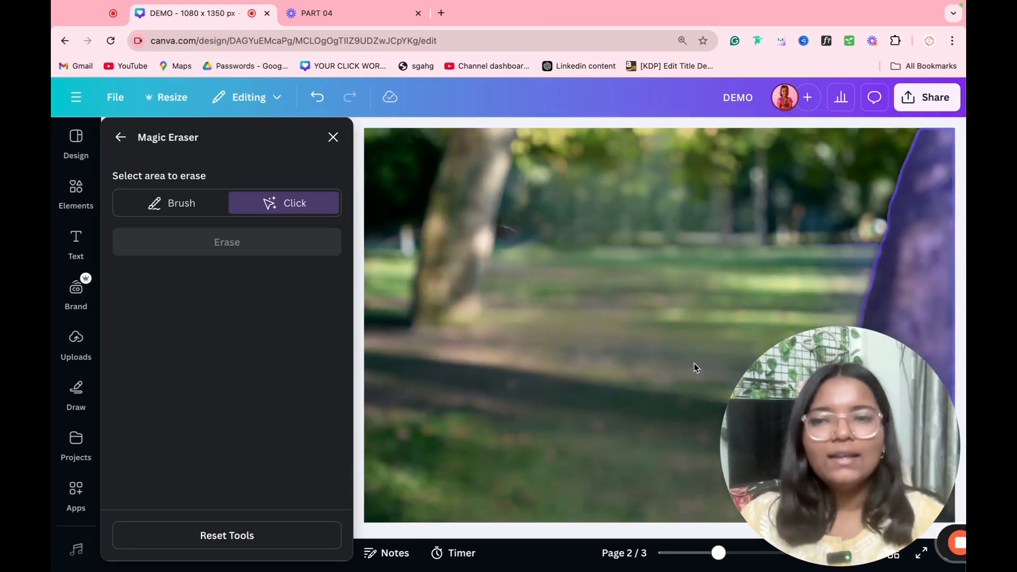
{"action": "left_click", "coordinate": [332, 136]}
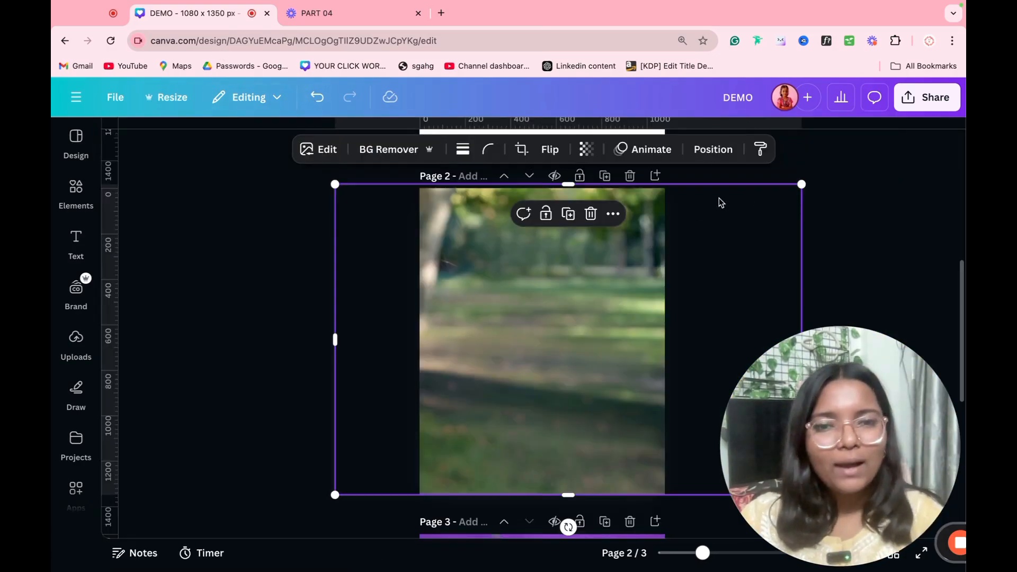
Step: Shrink and move the erased park image, then undo back to the original girl photo
{"action": "left_click_drag", "start_coordinate": [804, 184], "coordinate": [612, 310]}
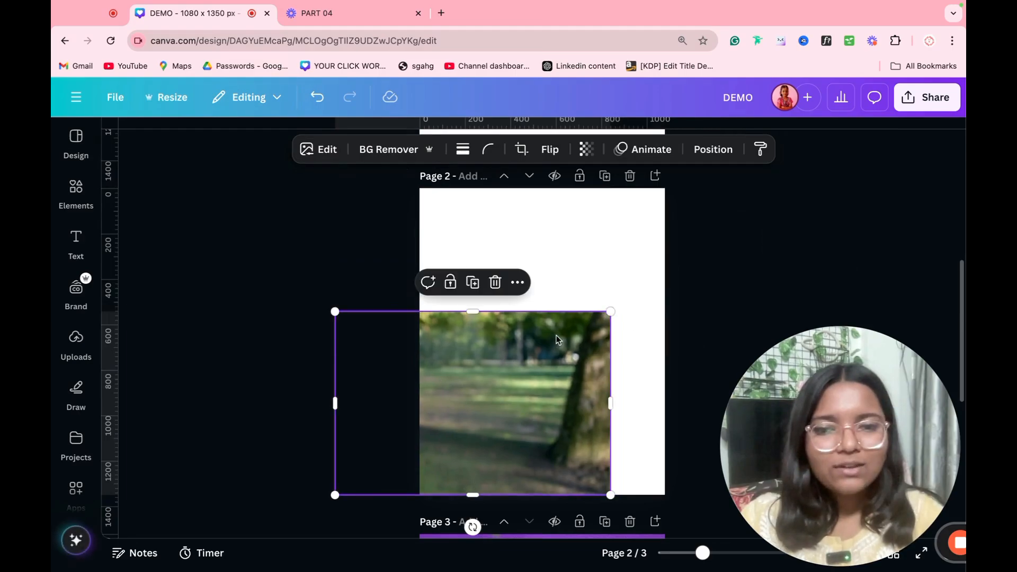
{"action": "left_click_drag", "start_coordinate": [551, 333], "coordinate": [672, 245]}
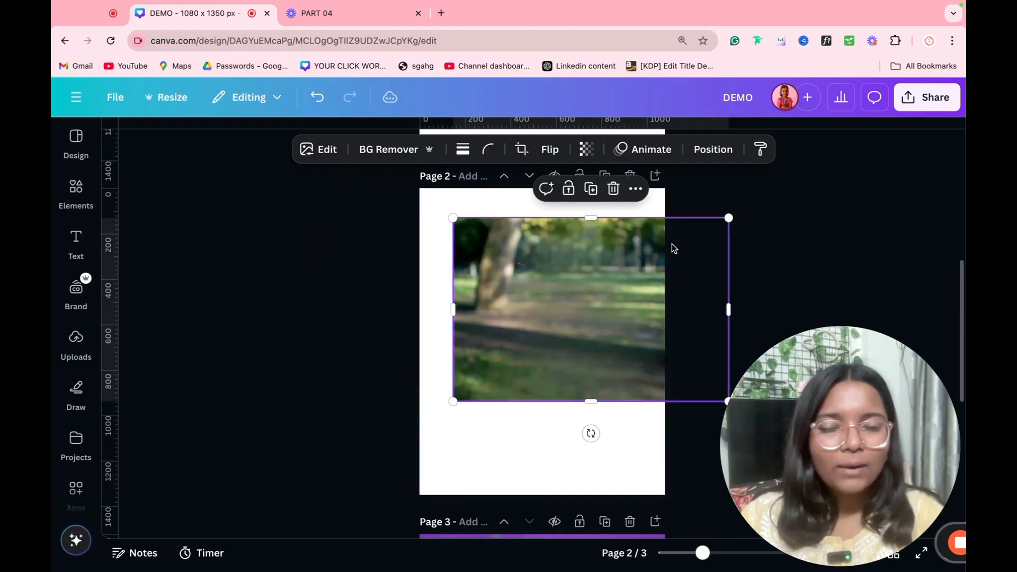
{"action": "left_click", "coordinate": [319, 98]}
{"action": "left_click", "coordinate": [323, 99]}
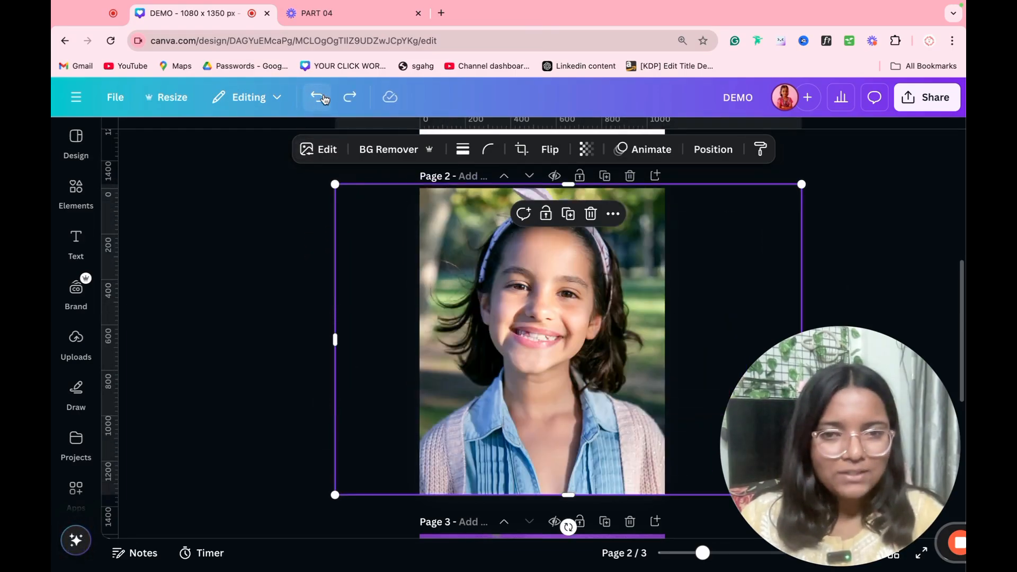
Step: Select the page 1 landscape, enlarge it and move it down and left
{"action": "left_click", "coordinate": [326, 149]}
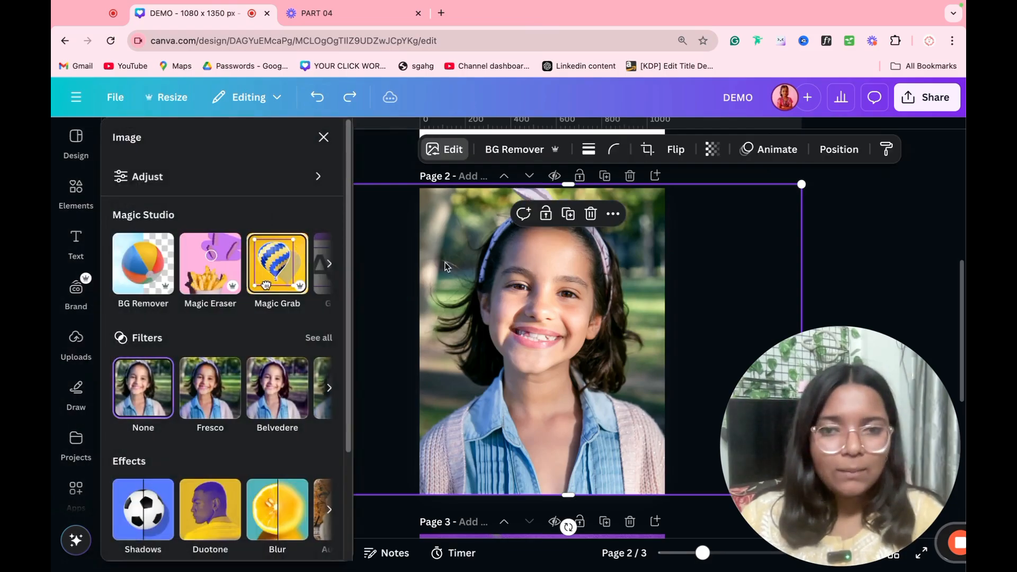
{"action": "scroll", "coordinate": [568, 275], "scroll_direction": "up", "scroll_amount": 7}
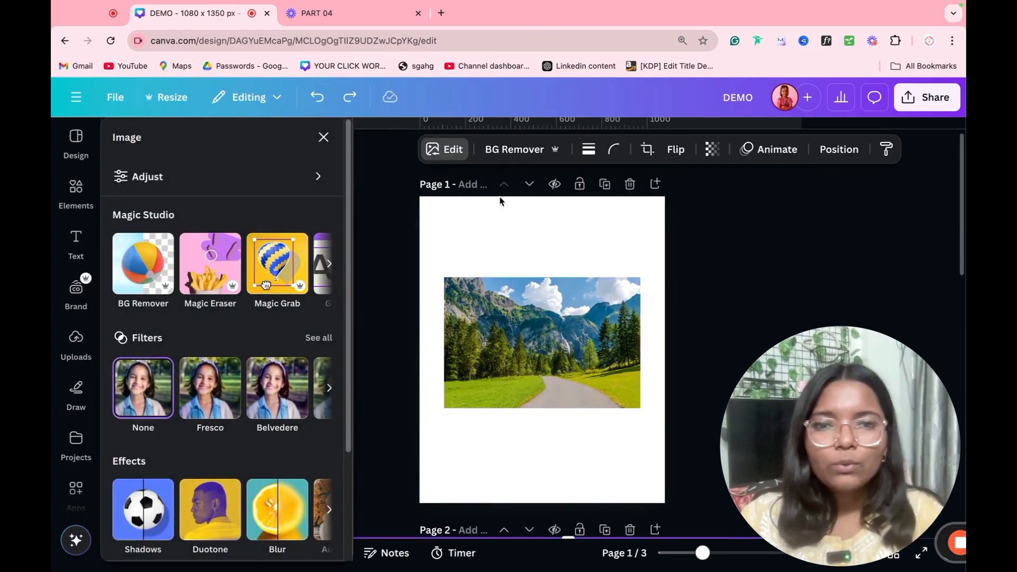
{"action": "left_click", "coordinate": [516, 341]}
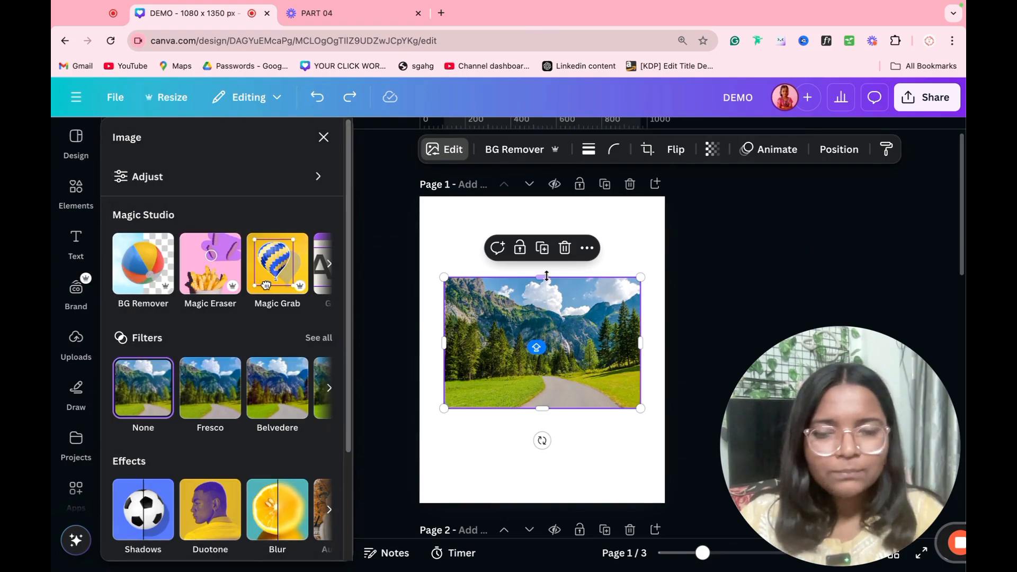
{"action": "left_click_drag", "start_coordinate": [641, 278], "coordinate": [820, 256]}
{"action": "left_click_drag", "start_coordinate": [566, 320], "coordinate": [514, 349]}
Step: Magic Grab the mountain range as a separate element and move the cut-out
{"action": "left_click", "coordinate": [264, 278]}
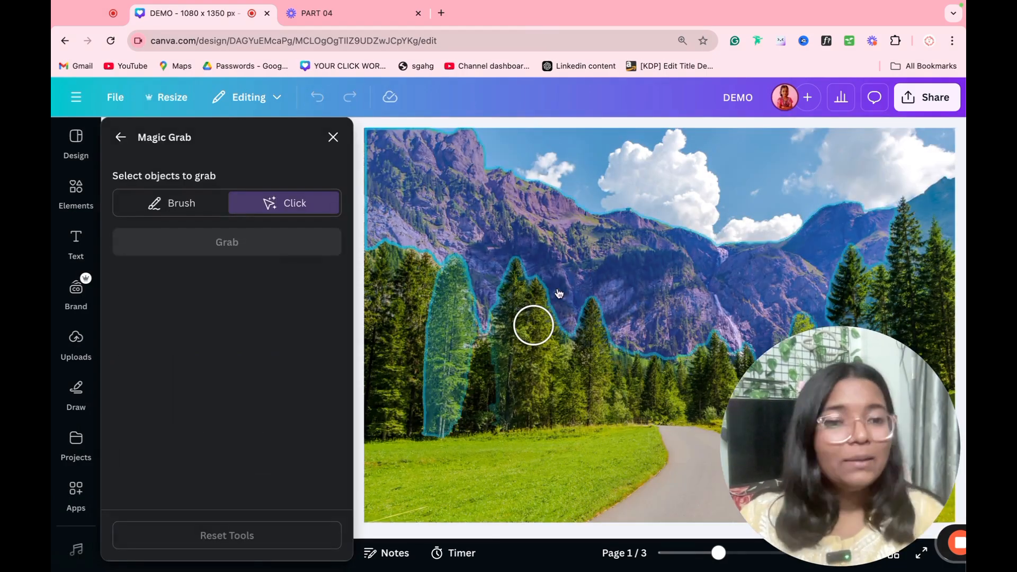
{"action": "left_click", "coordinate": [558, 293]}
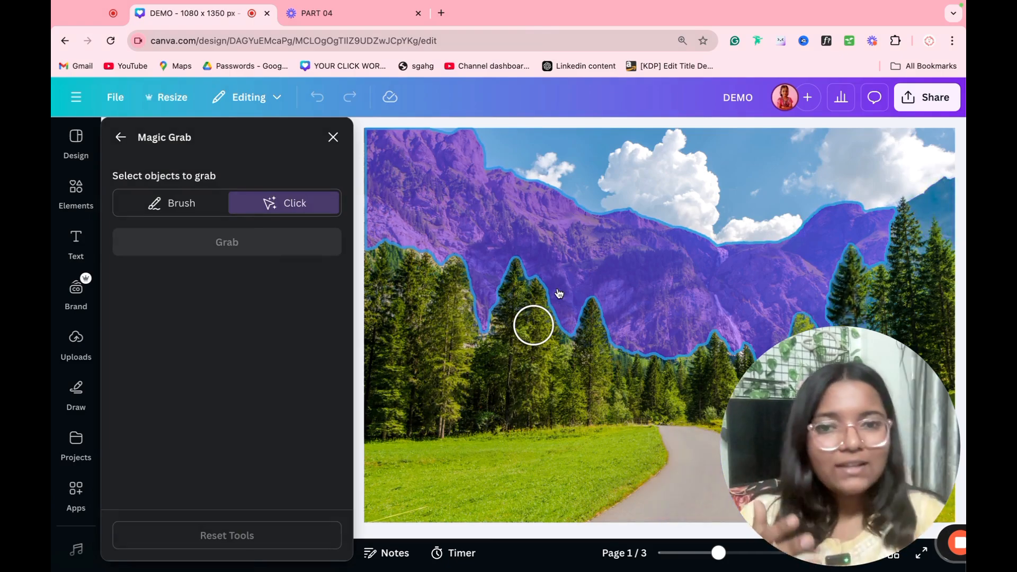
{"action": "left_click", "coordinate": [663, 255]}
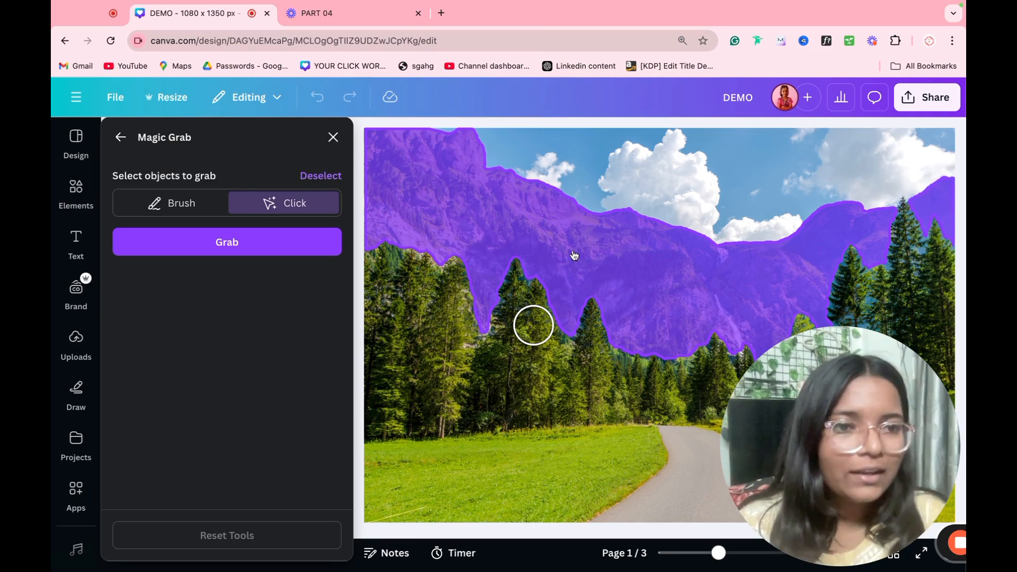
{"action": "left_click", "coordinate": [271, 254]}
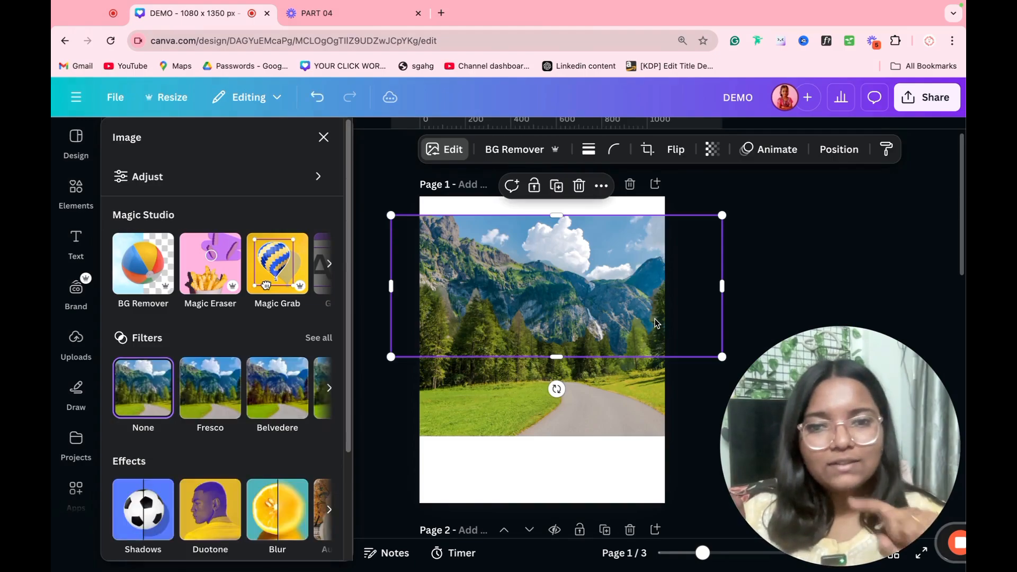
{"action": "left_click_drag", "start_coordinate": [649, 298], "coordinate": [578, 254]}
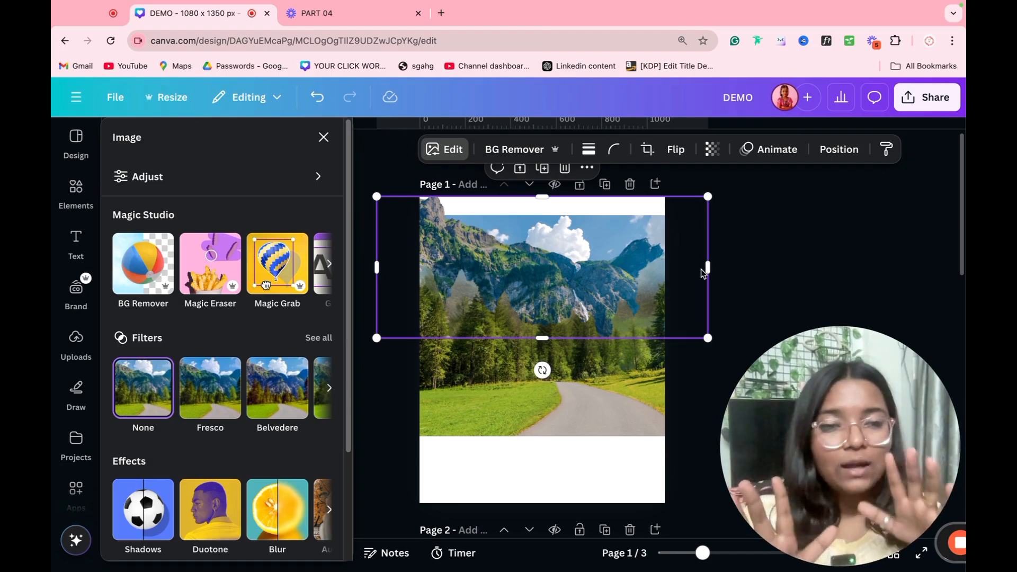
Step: Undo the Magic Grab, reselect the photo, and show more Magic Studio tools
{"action": "key", "text": "ctrl+z"}
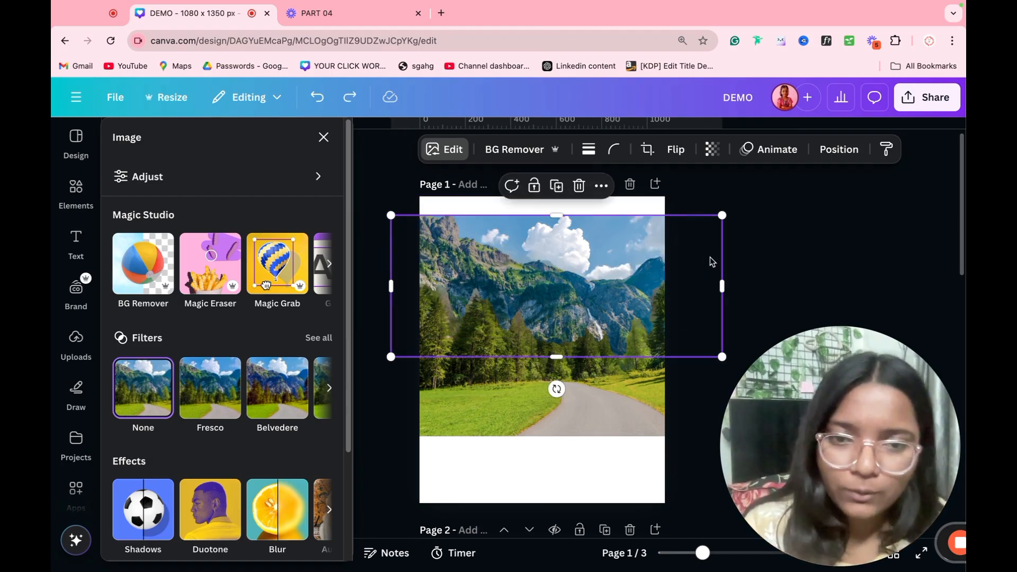
{"action": "left_click", "coordinate": [691, 269]}
{"action": "left_click", "coordinate": [545, 311]}
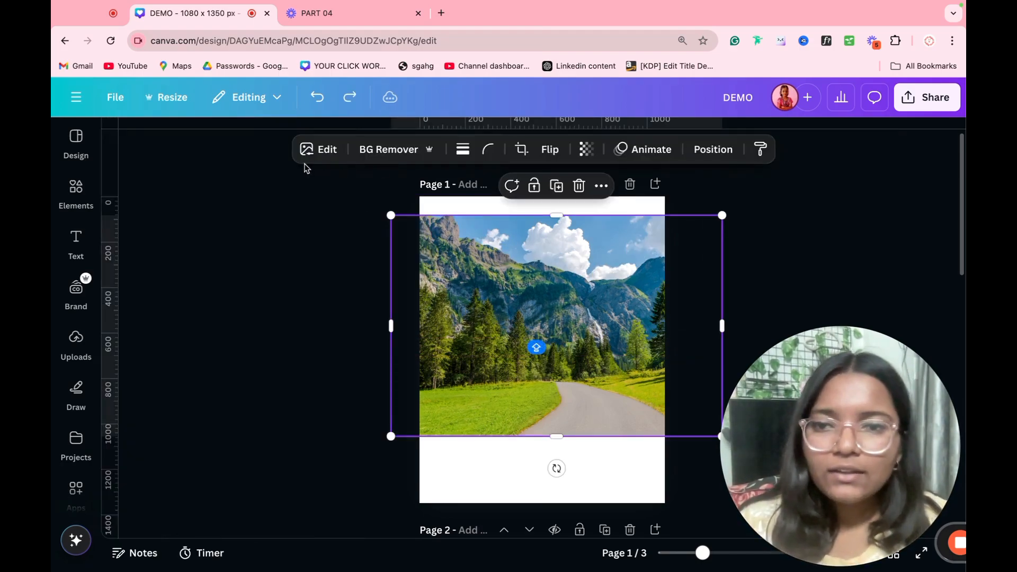
{"action": "left_click", "coordinate": [313, 150]}
{"action": "left_click", "coordinate": [329, 266]}
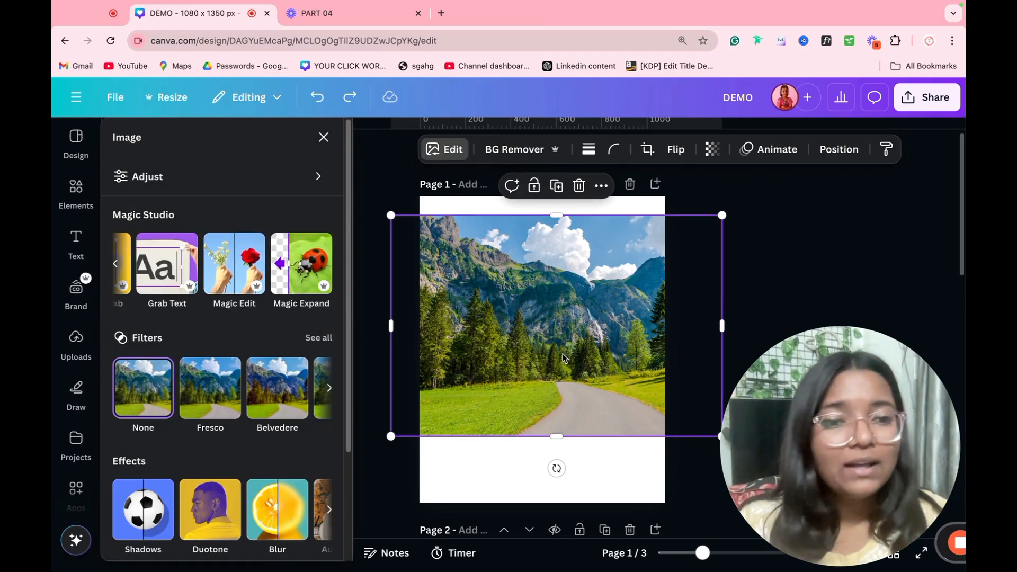
Step: Search Elements for quote photos
{"action": "left_click", "coordinate": [76, 191]}
{"action": "left_click", "coordinate": [176, 137]}
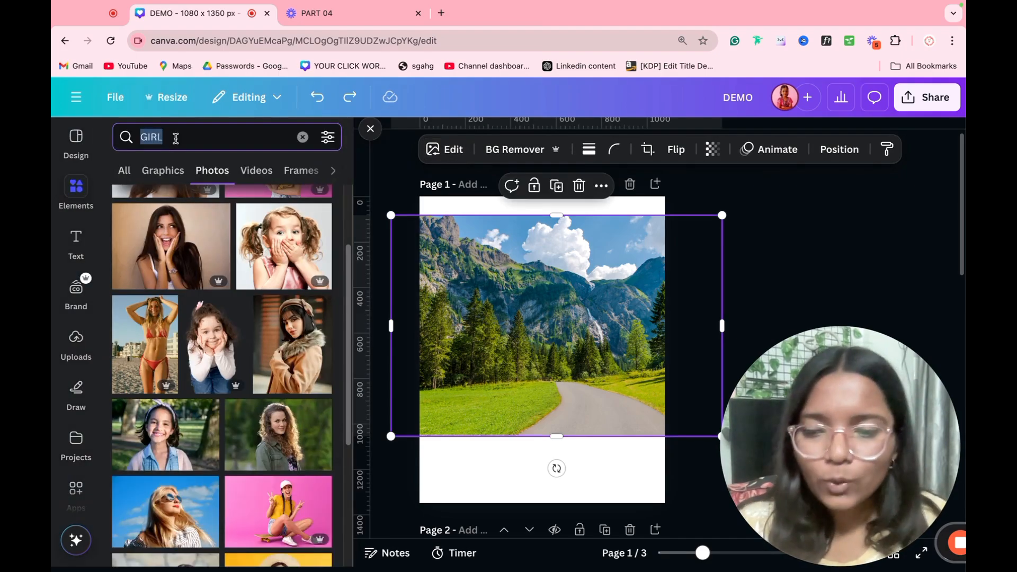
{"action": "type", "text": "QUOTW"}
{"action": "key", "text": "Return"}
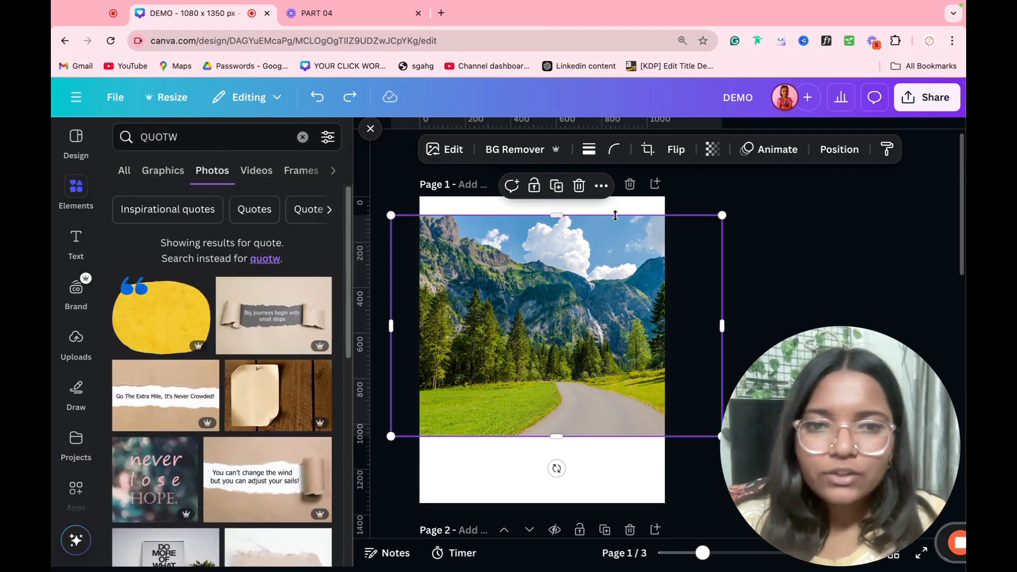
Step: Add a new page 2 with the 'Big journeys begin with small steps' photo filling it
{"action": "left_click", "coordinate": [656, 184]}
{"action": "left_click", "coordinate": [274, 315]}
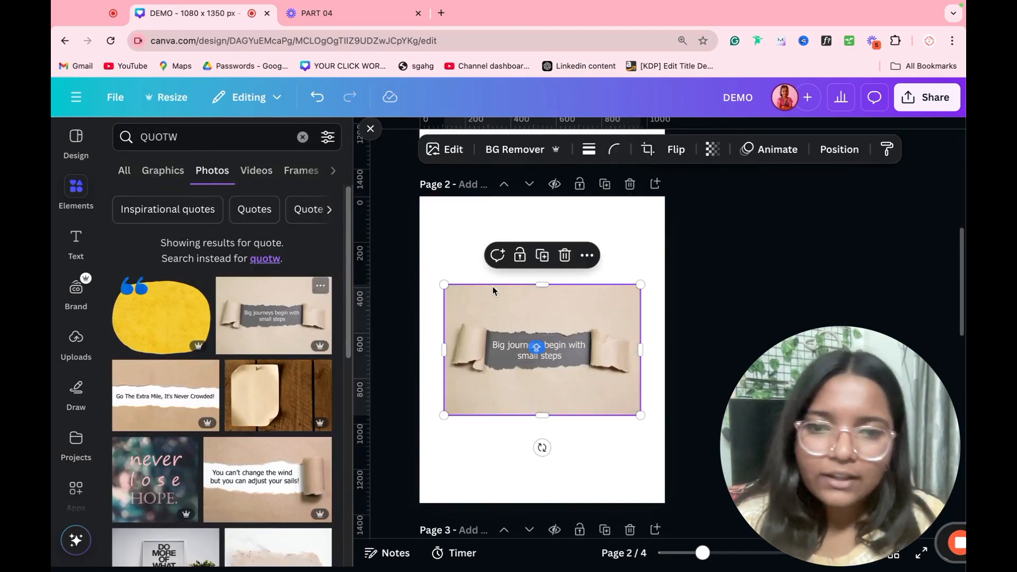
{"action": "left_click_drag", "start_coordinate": [642, 287], "coordinate": [953, 197]}
{"action": "left_click_drag", "start_coordinate": [763, 275], "coordinate": [651, 338]}
{"action": "left_click", "coordinate": [832, 219]}
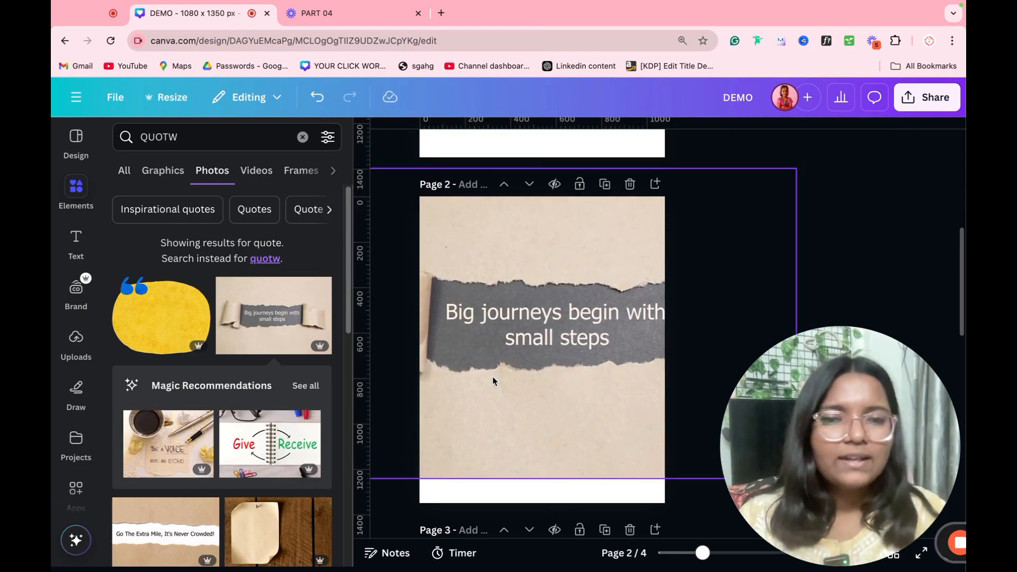
{"action": "left_click_drag", "start_coordinate": [492, 381], "coordinate": [483, 381]}
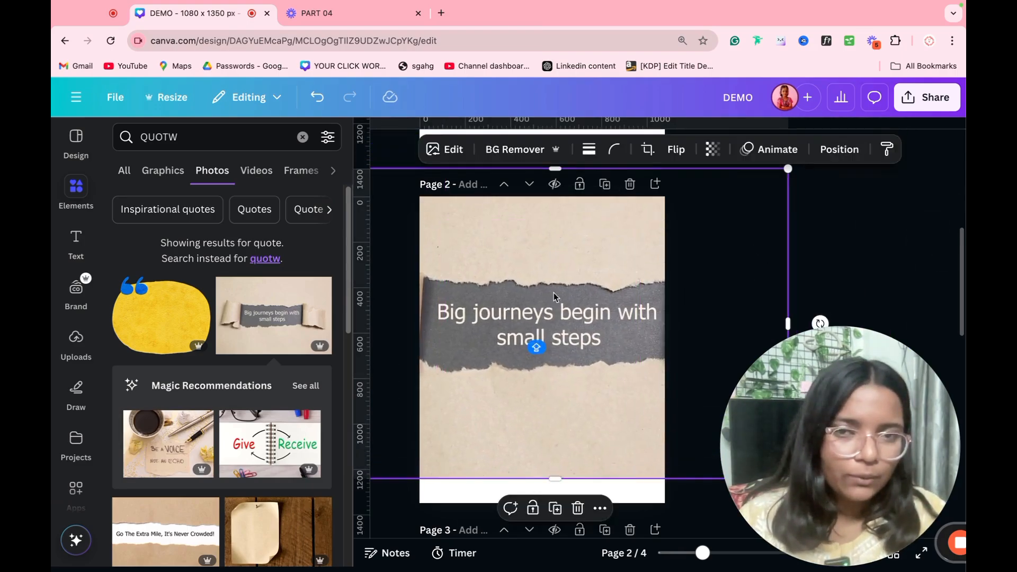
Step: Extract all the quote's text as editable text with Grab Text
{"action": "left_click", "coordinate": [446, 152]}
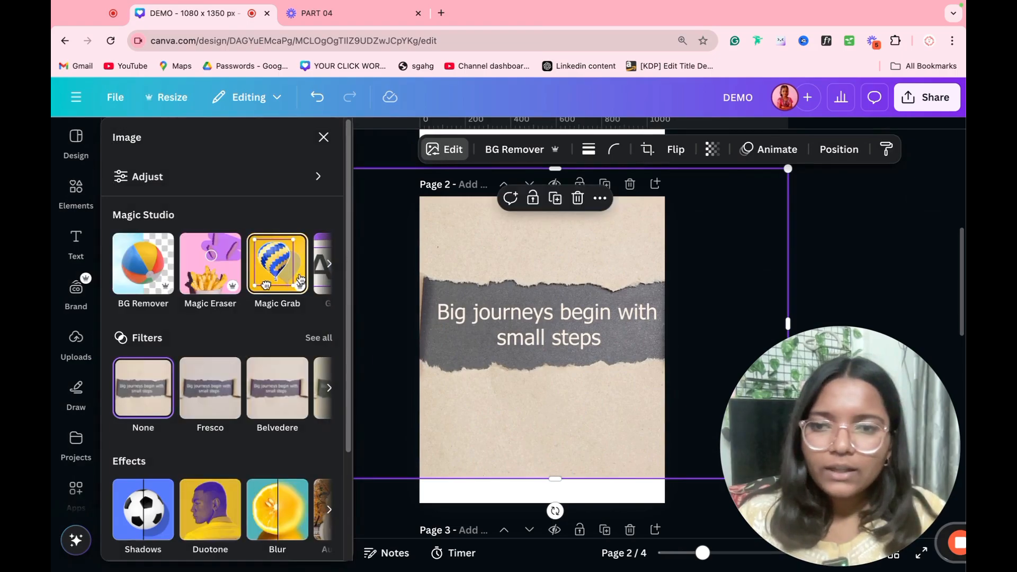
{"action": "scroll", "coordinate": [297, 264], "scroll_direction": "right", "scroll_amount": 3}
{"action": "left_click", "coordinate": [177, 267]}
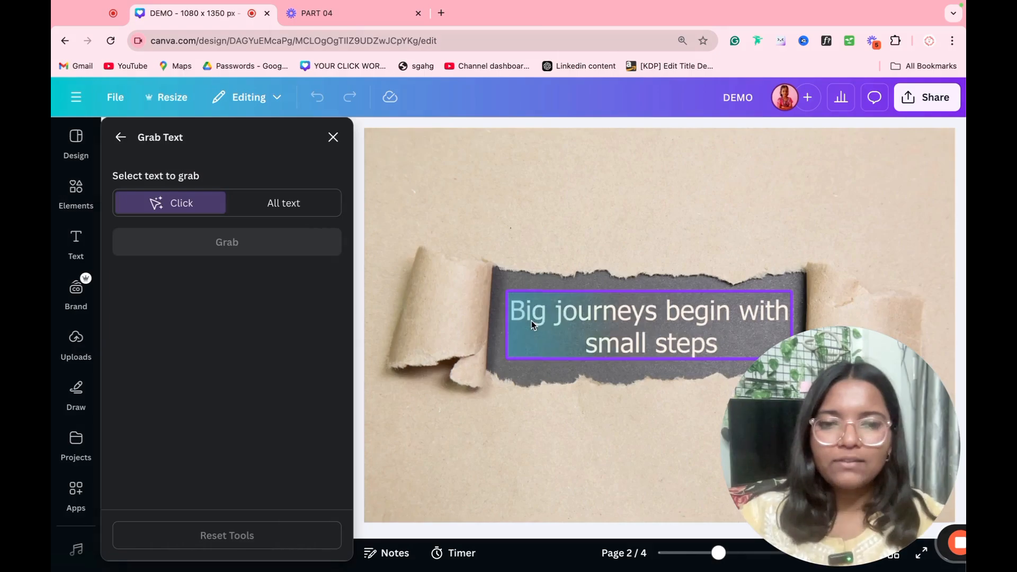
{"action": "left_click", "coordinate": [230, 211]}
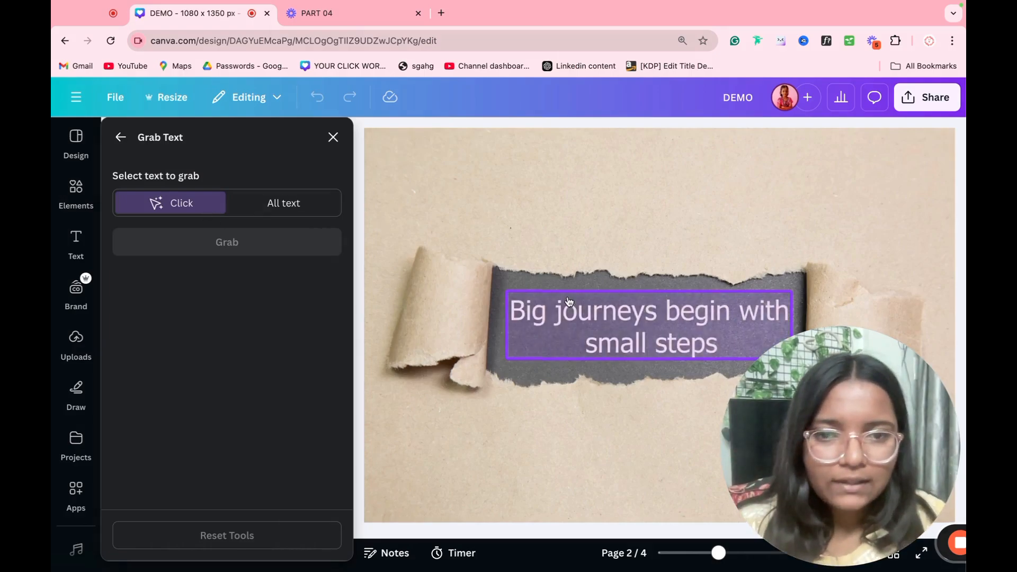
{"action": "left_click", "coordinate": [228, 257]}
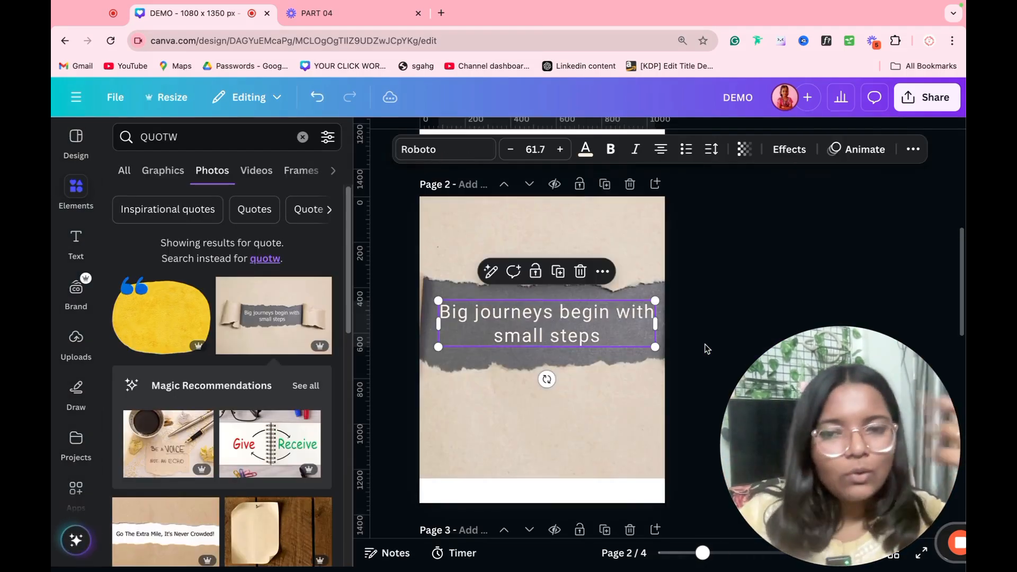
Step: Test-type into the extracted quote text, then undo to restore it
{"action": "double_click", "coordinate": [535, 339]}
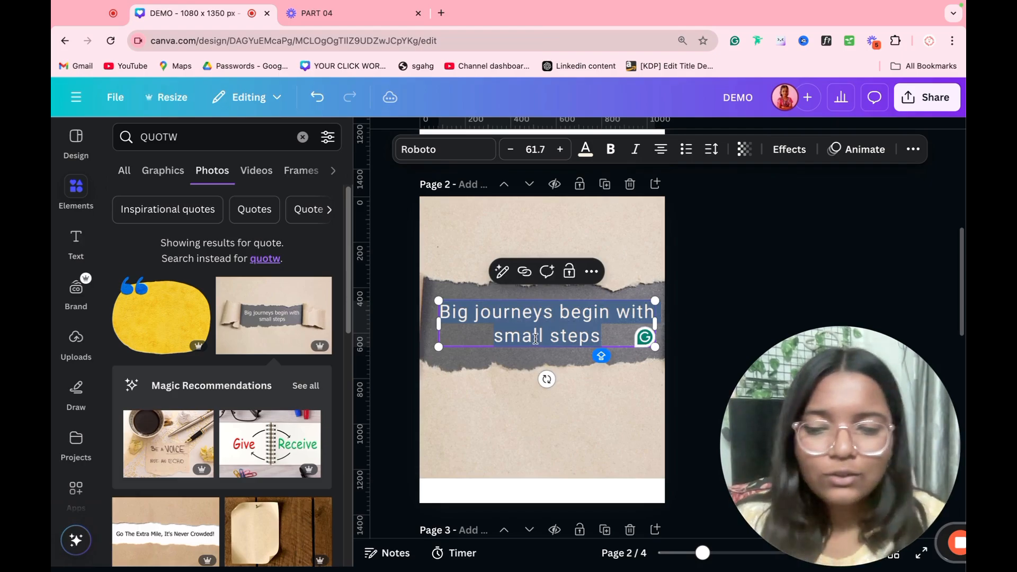
{"action": "type", "text": "DFGBEUYCFGSYEUGB"}
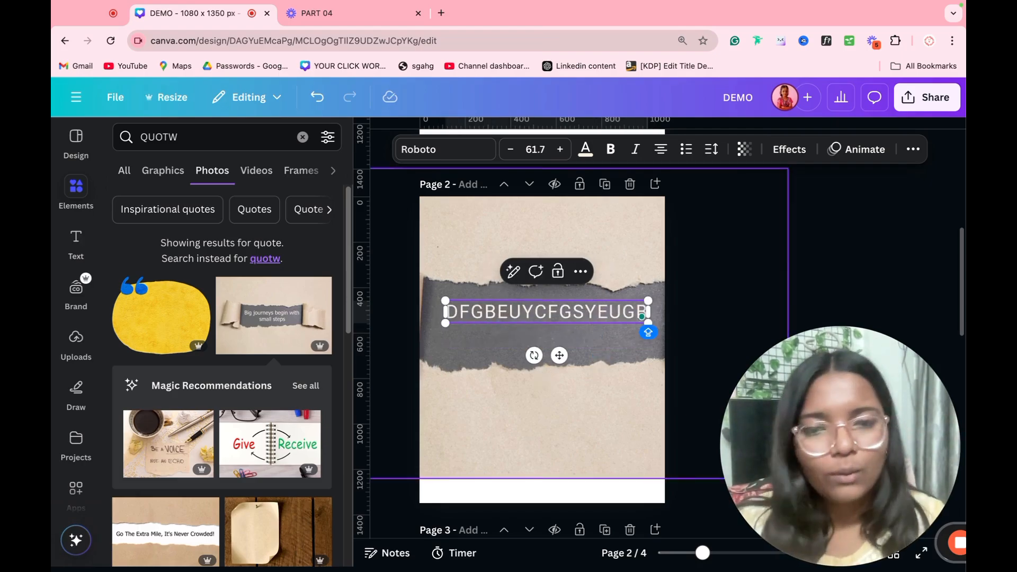
{"action": "key", "text": "ctrl+z"}
{"action": "left_click", "coordinate": [675, 204]}
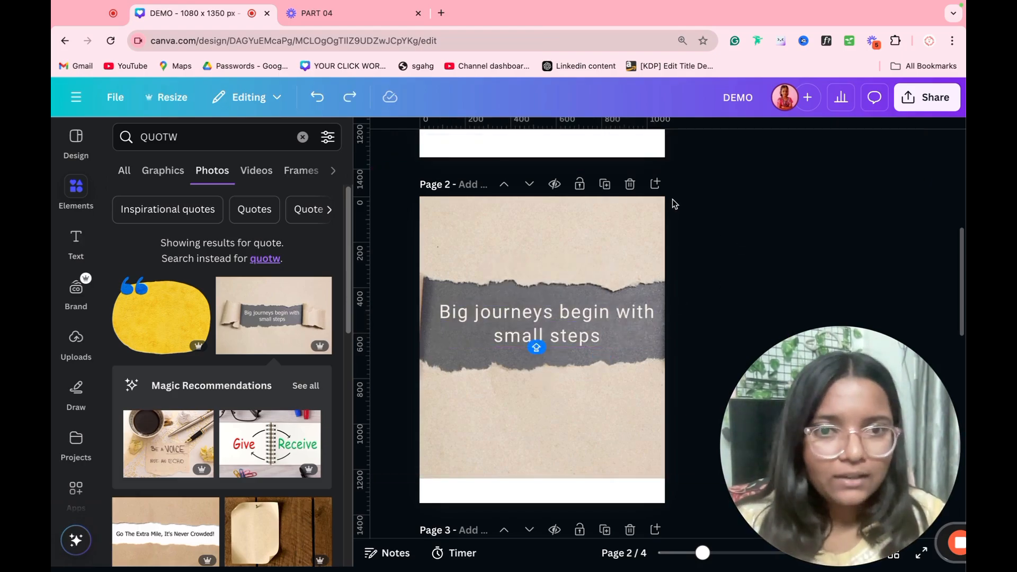
{"action": "scroll", "coordinate": [673, 212], "scroll_direction": "up", "scroll_amount": 5}
Step: Select page 1's mountain photo, leave crop mode, and open Magic Edit
{"action": "double_click", "coordinate": [487, 208]}
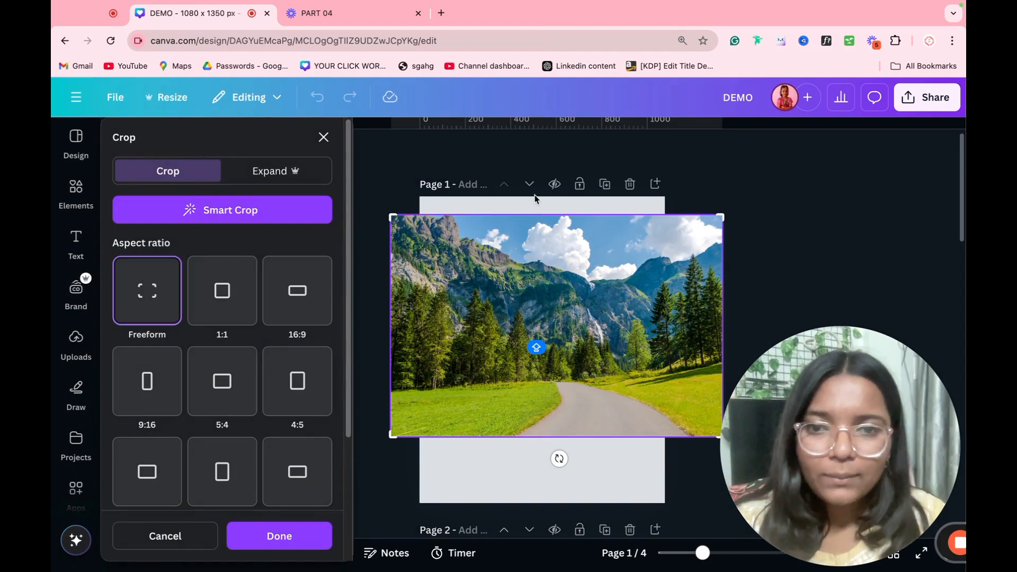
{"action": "left_click", "coordinate": [818, 176]}
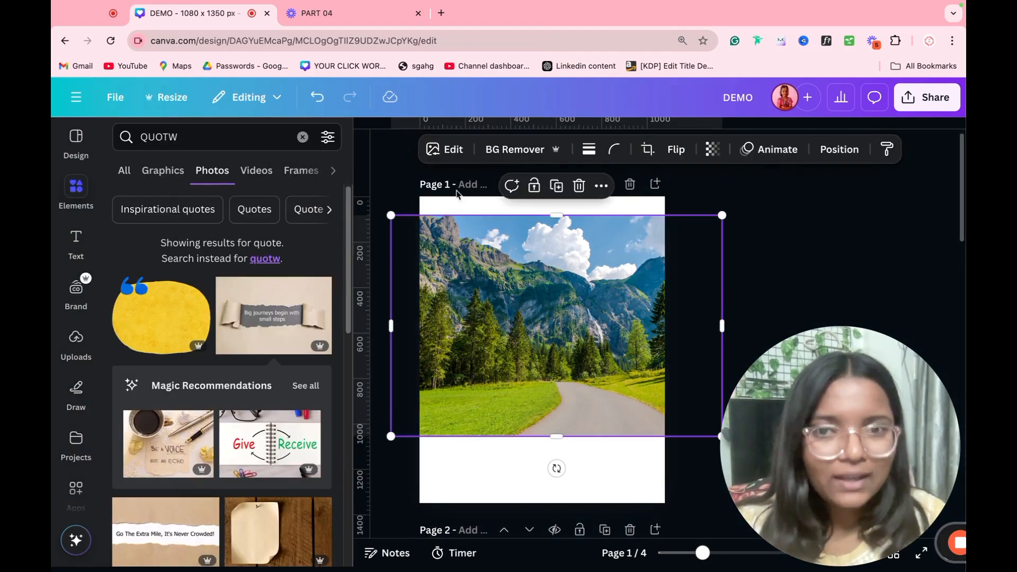
{"action": "left_click", "coordinate": [457, 150]}
{"action": "scroll", "coordinate": [276, 264], "scroll_direction": "right", "scroll_amount": 3}
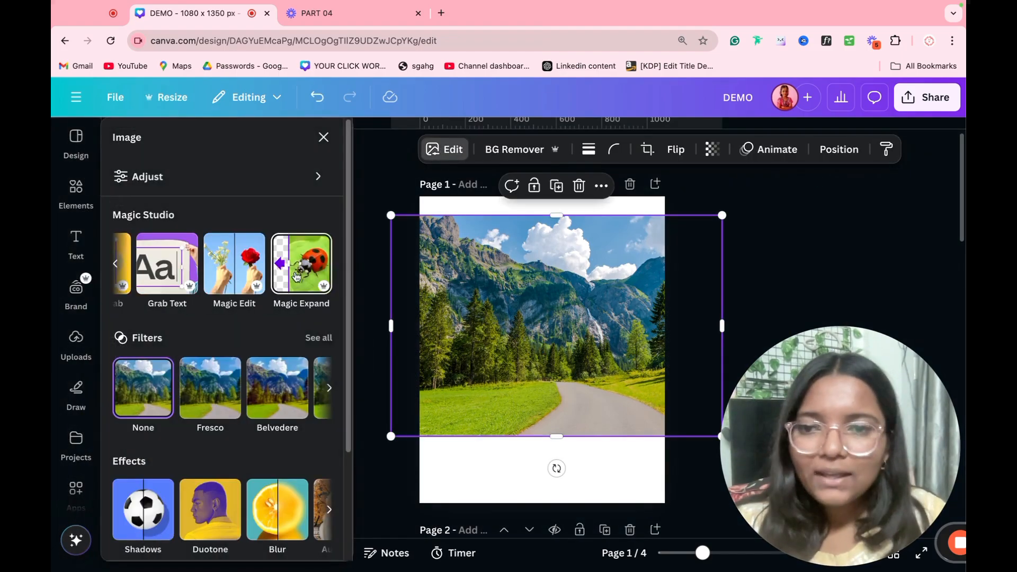
{"action": "left_click", "coordinate": [235, 271]}
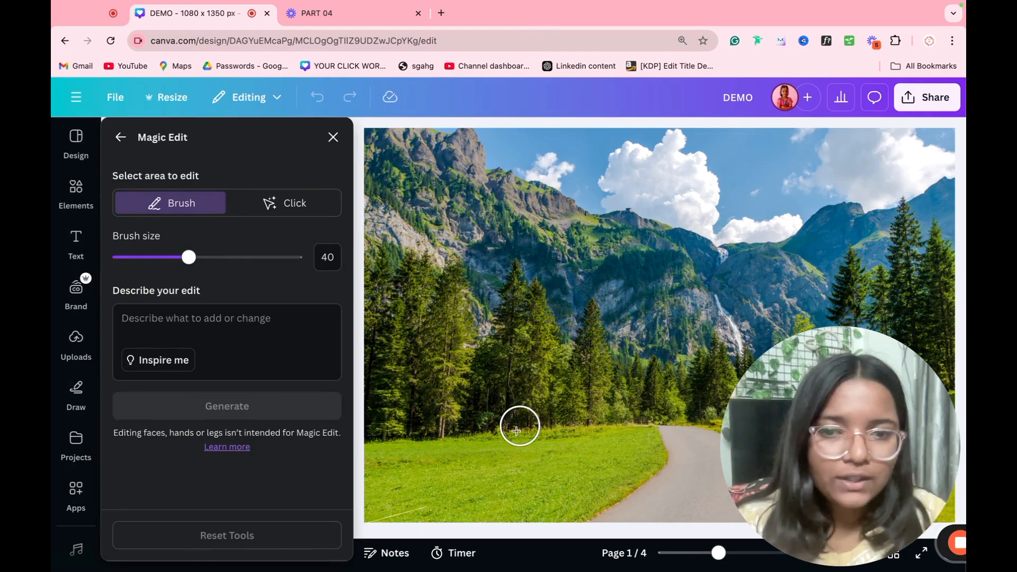
Step: Brush over the grass left of the road and generate an animal there
{"action": "mouse_move", "coordinate": [524, 470]}
{"action": "left_mouse_down"}
{"action": "mouse_move", "coordinate": [462, 472]}
{"action": "mouse_move", "coordinate": [545, 473]}
{"action": "mouse_move", "coordinate": [483, 465]}
{"action": "mouse_move", "coordinate": [458, 478]}
{"action": "mouse_move", "coordinate": [526, 481]}
{"action": "mouse_move", "coordinate": [493, 468]}
{"action": "mouse_move", "coordinate": [453, 476]}
{"action": "mouse_move", "coordinate": [550, 484]}
{"action": "mouse_move", "coordinate": [542, 463]}
{"action": "mouse_move", "coordinate": [517, 457]}
{"action": "mouse_move", "coordinate": [448, 459]}
{"action": "mouse_move", "coordinate": [545, 455]}
{"action": "mouse_move", "coordinate": [574, 468]}
{"action": "left_mouse_up"}
{"action": "mouse_move", "coordinate": [463, 475]}
{"action": "left_mouse_down"}
{"action": "mouse_move", "coordinate": [488, 442]}
{"action": "mouse_move", "coordinate": [580, 446]}
{"action": "mouse_move", "coordinate": [504, 495]}
{"action": "mouse_move", "coordinate": [439, 458]}
{"action": "mouse_move", "coordinate": [473, 427]}
{"action": "mouse_move", "coordinate": [538, 431]}
{"action": "mouse_move", "coordinate": [551, 458]}
{"action": "left_mouse_up"}
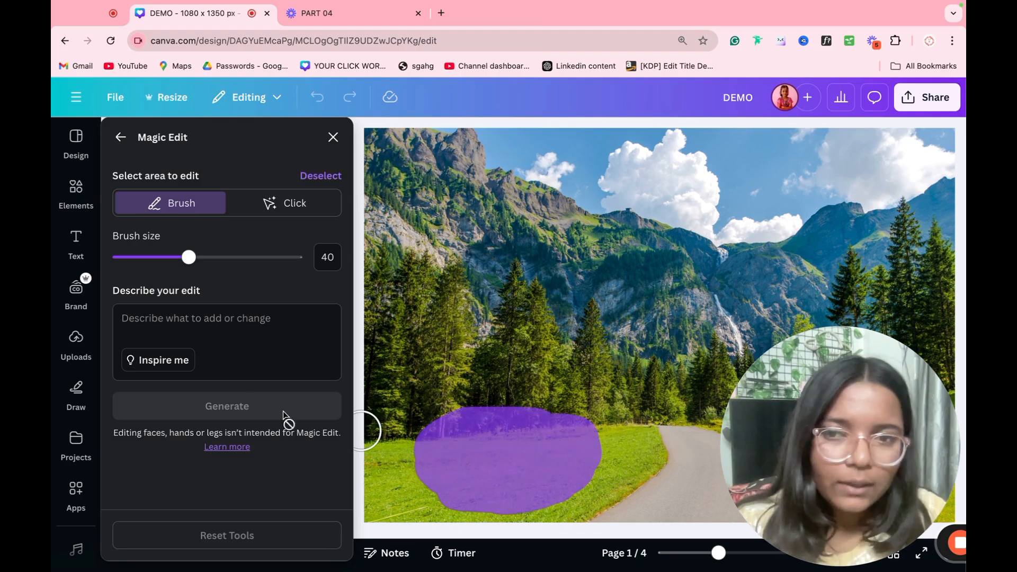
{"action": "type", "text": "Animals"}
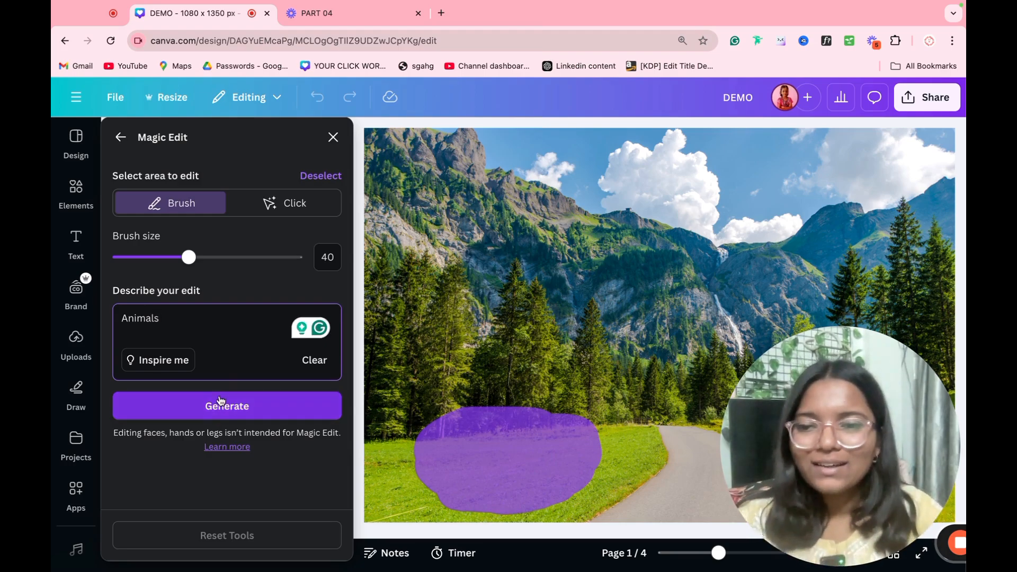
{"action": "left_click", "coordinate": [221, 401]}
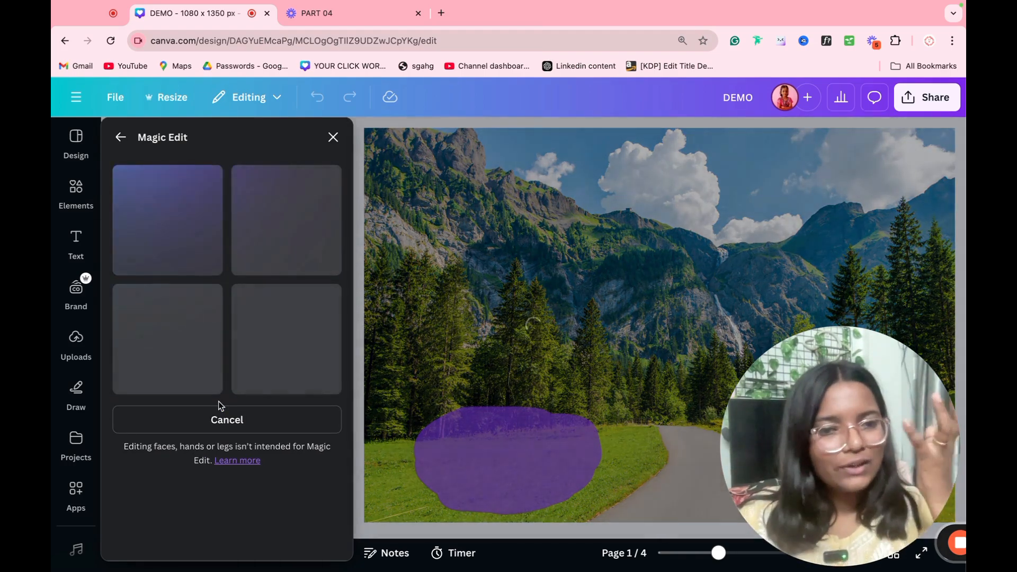
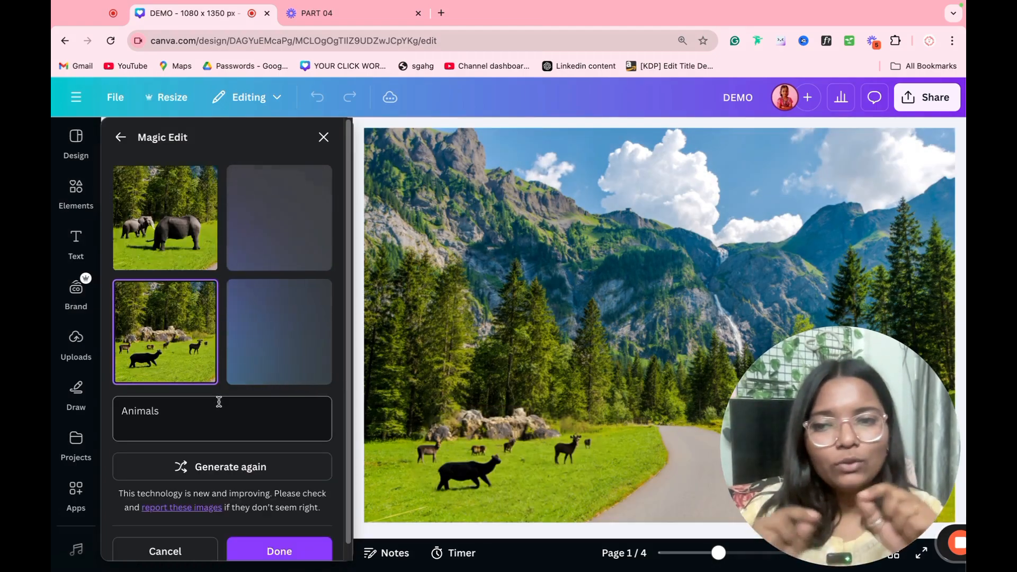
Step: Compare the elephant and wolves results, then apply the wolves version to the photo
{"action": "left_click", "coordinate": [157, 258]}
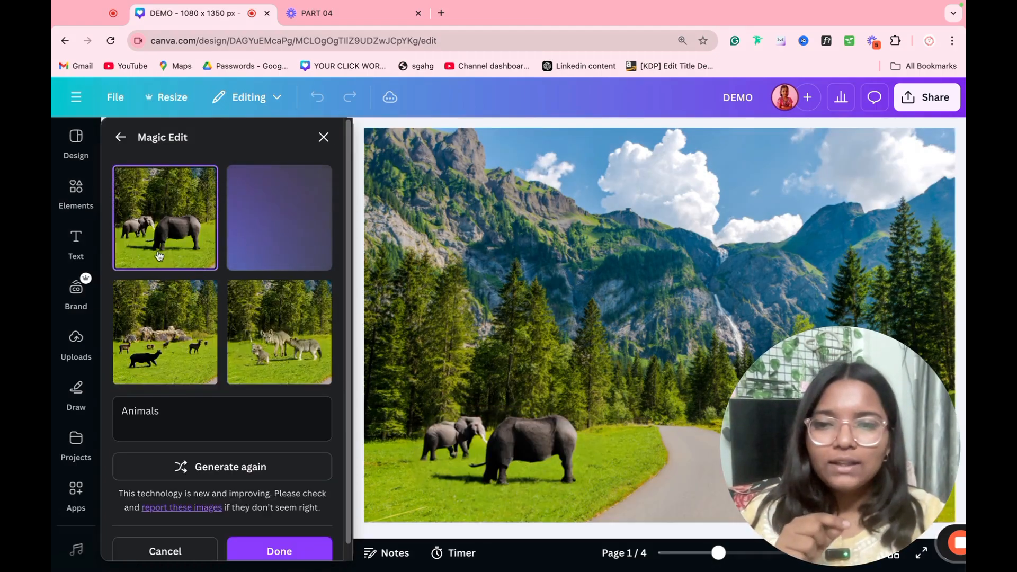
{"action": "left_click", "coordinate": [271, 317]}
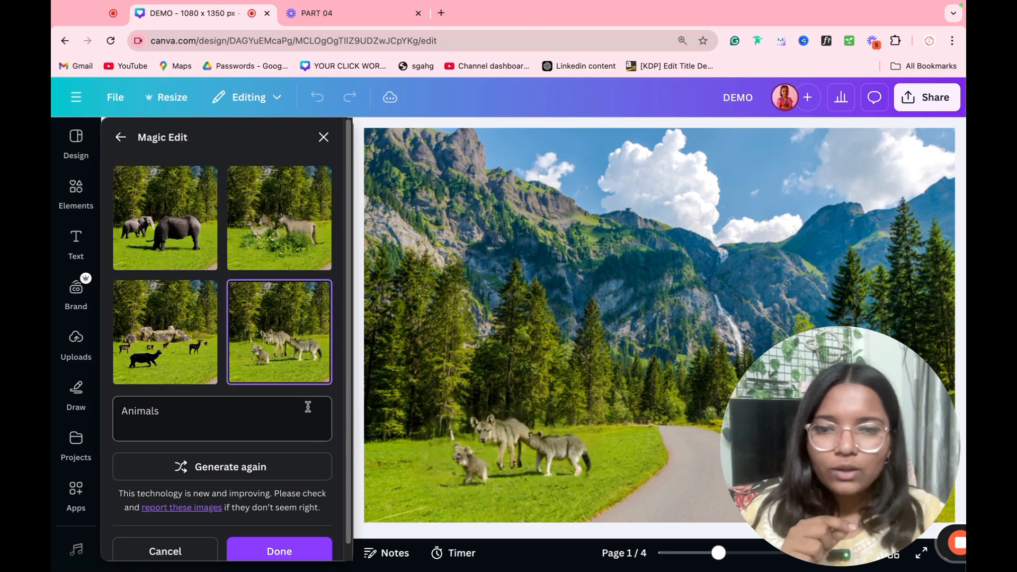
{"action": "left_click", "coordinate": [309, 543]}
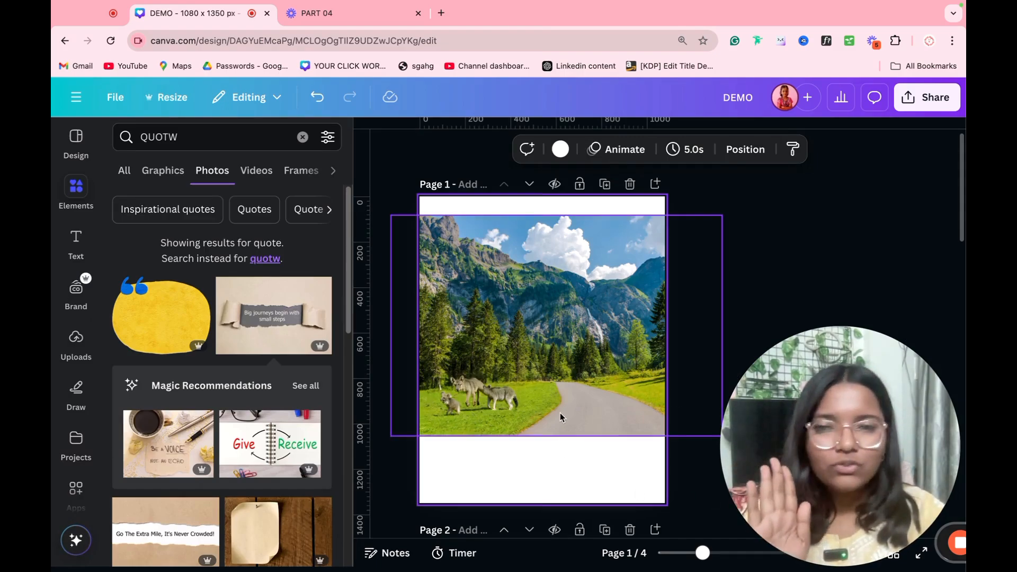
Step: Try expanding the mountain photo to a square 1:1 with Magic Expand
{"action": "left_click", "coordinate": [511, 372]}
{"action": "left_click", "coordinate": [451, 148]}
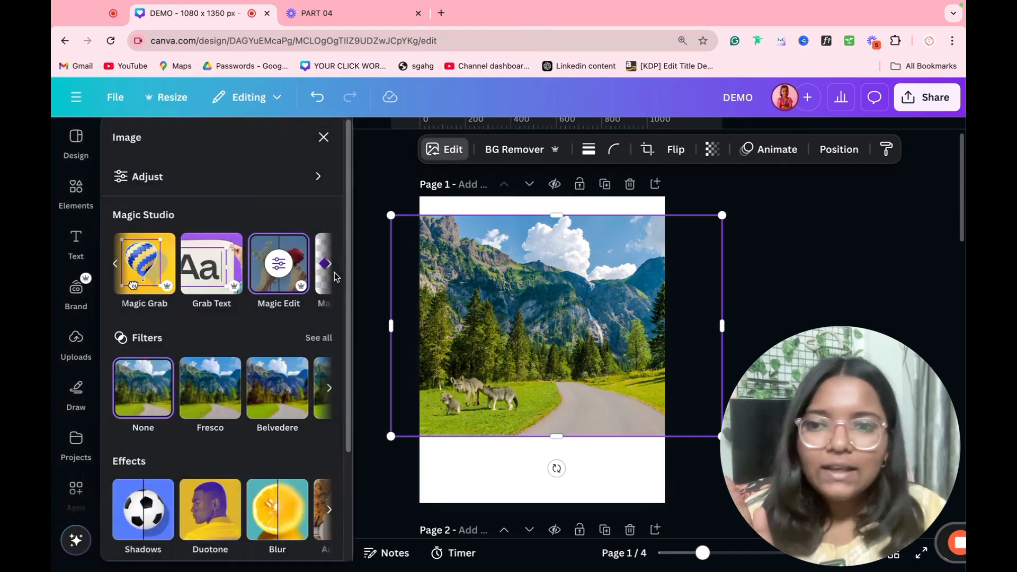
{"action": "left_click", "coordinate": [327, 267]}
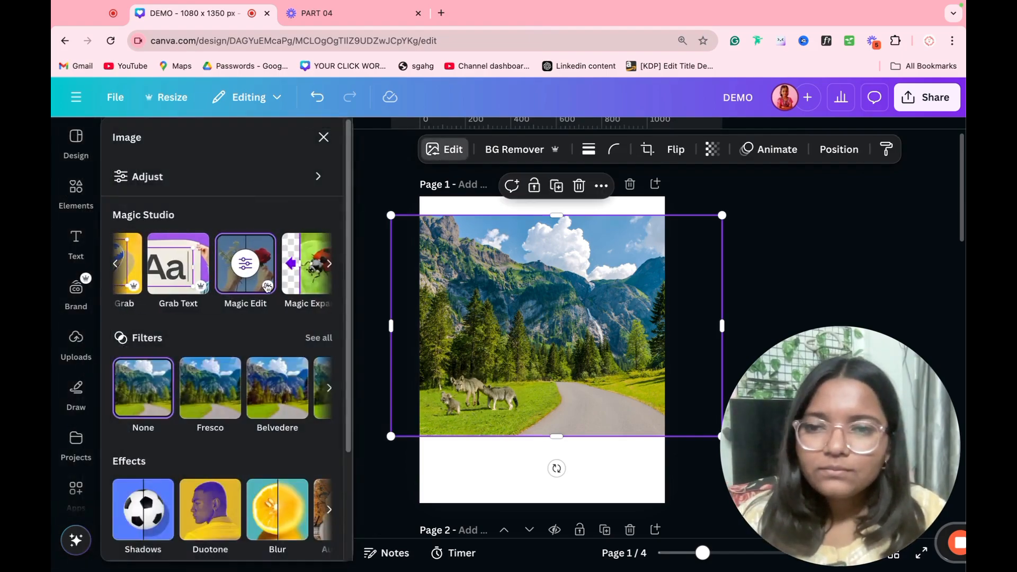
{"action": "left_click", "coordinate": [303, 268]}
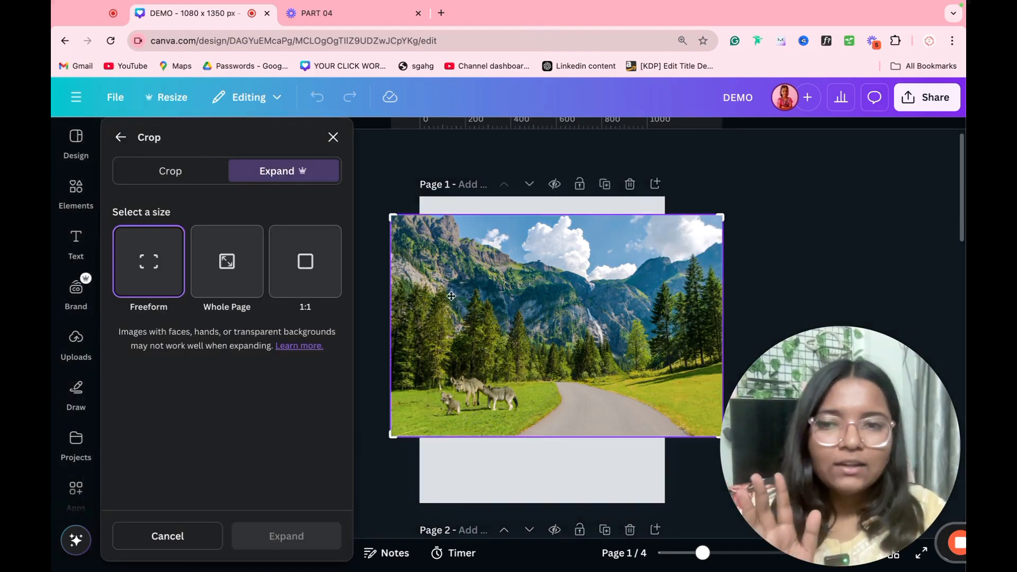
{"action": "left_click", "coordinate": [316, 290]}
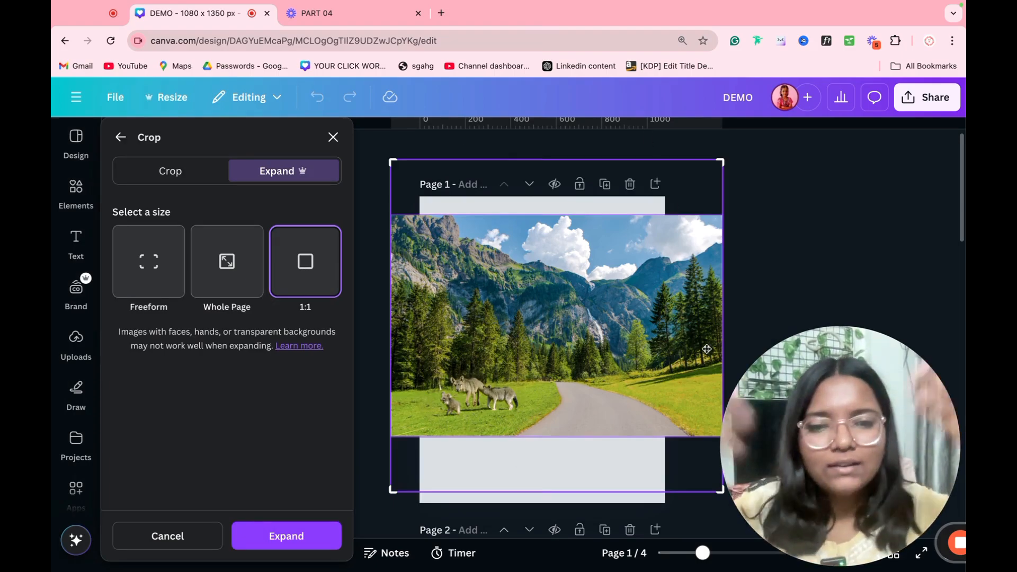
{"action": "left_click", "coordinate": [285, 537]}
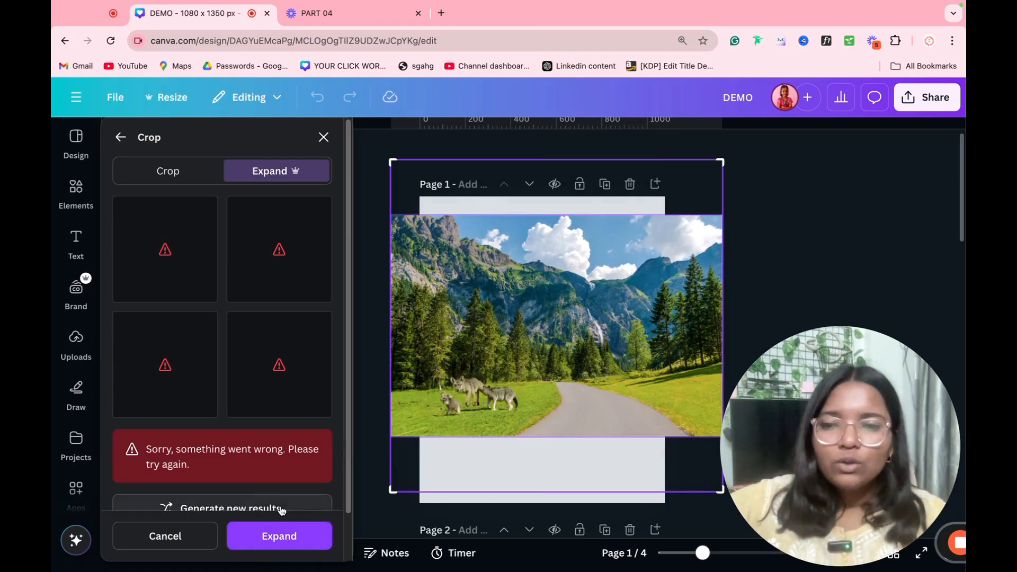
Step: Cancel the failed expansion and delete the photo from page 1
{"action": "left_click", "coordinate": [781, 196]}
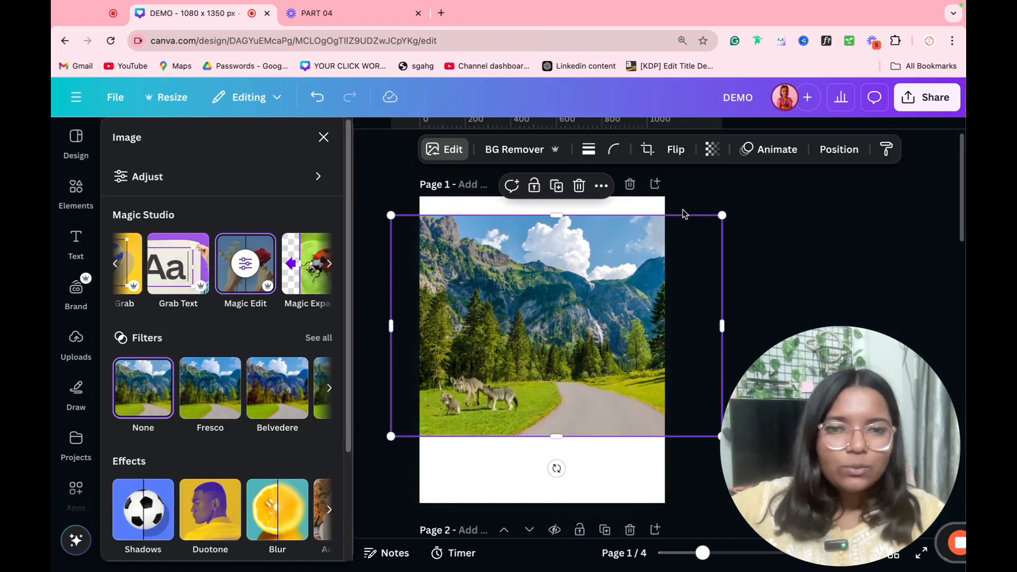
{"action": "scroll", "coordinate": [553, 307], "scroll_direction": "down", "scroll_amount": 10}
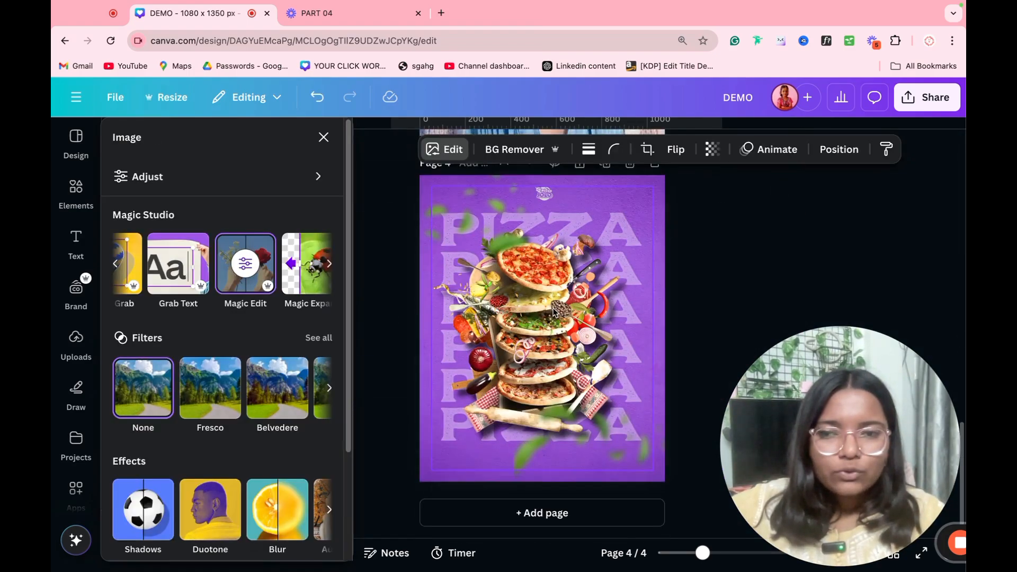
{"action": "scroll", "coordinate": [580, 301], "scroll_direction": "up", "scroll_amount": 10}
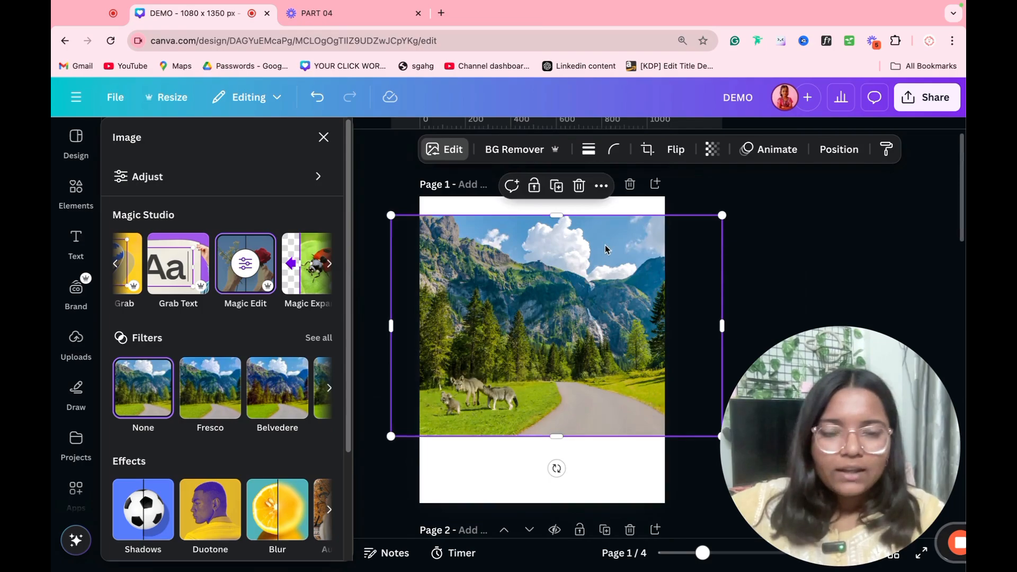
{"action": "key", "text": "Delete"}
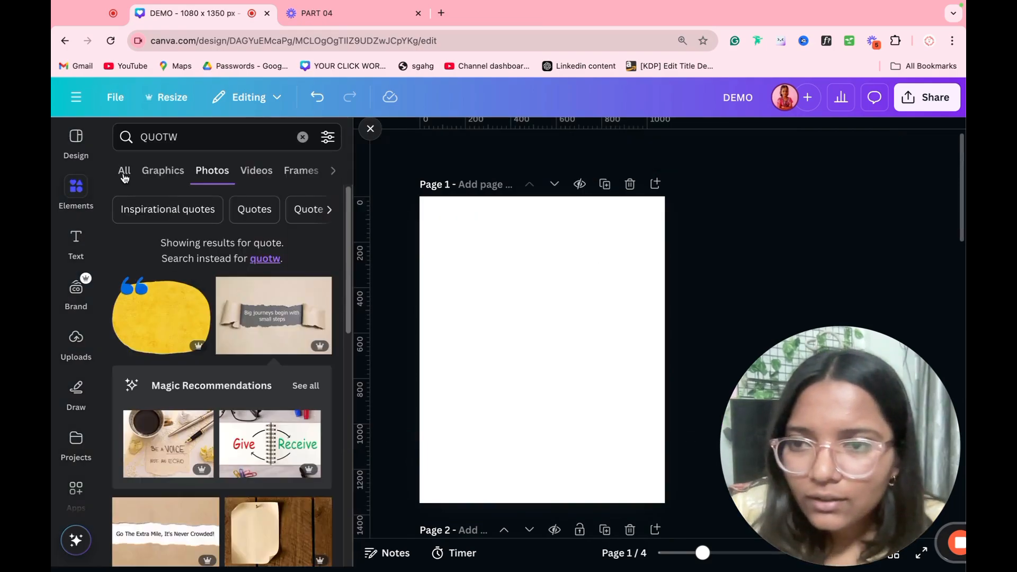
Step: Add the Be a Voice photo to page 1 and run a 1:1 Magic Expand on it
{"action": "left_click", "coordinate": [155, 448]}
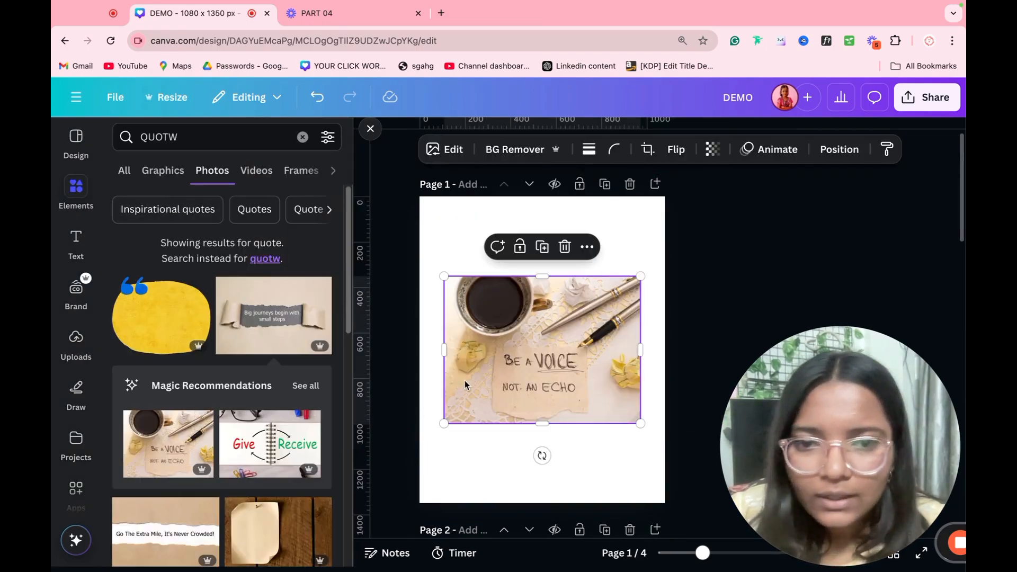
{"action": "left_click", "coordinate": [443, 149]}
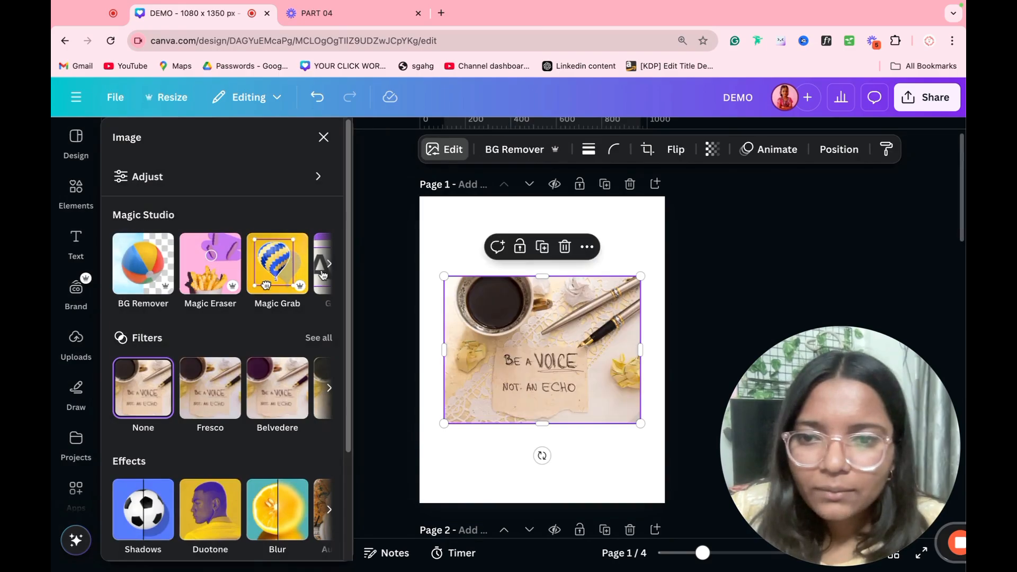
{"action": "left_click", "coordinate": [334, 266]}
{"action": "left_click", "coordinate": [334, 266]}
{"action": "left_click", "coordinate": [289, 286]}
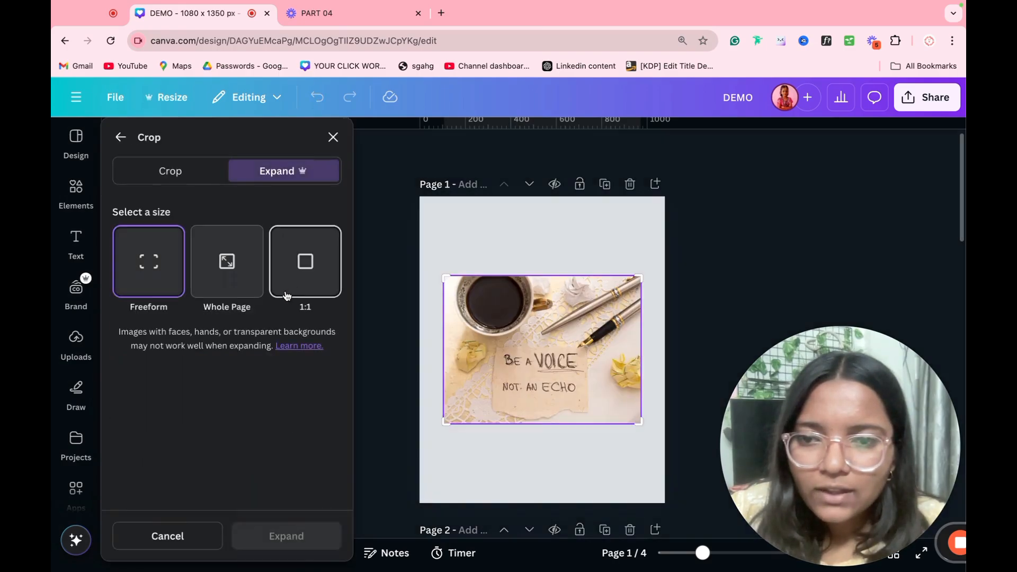
{"action": "left_click", "coordinate": [299, 281]}
{"action": "left_click", "coordinate": [268, 540]}
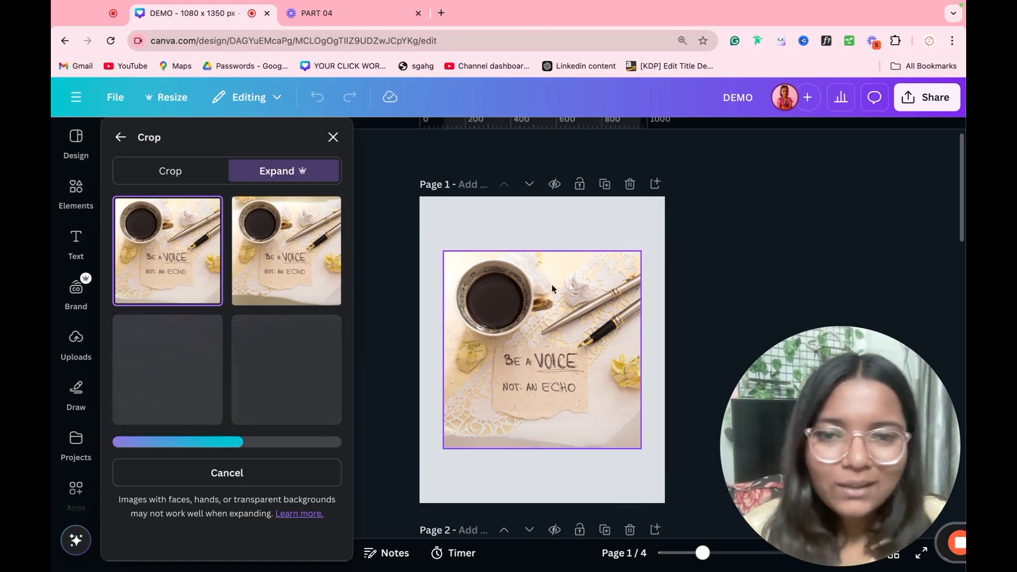
Step: Preview the second expansion result, then cancel it and leave expand mode
{"action": "left_click", "coordinate": [293, 276]}
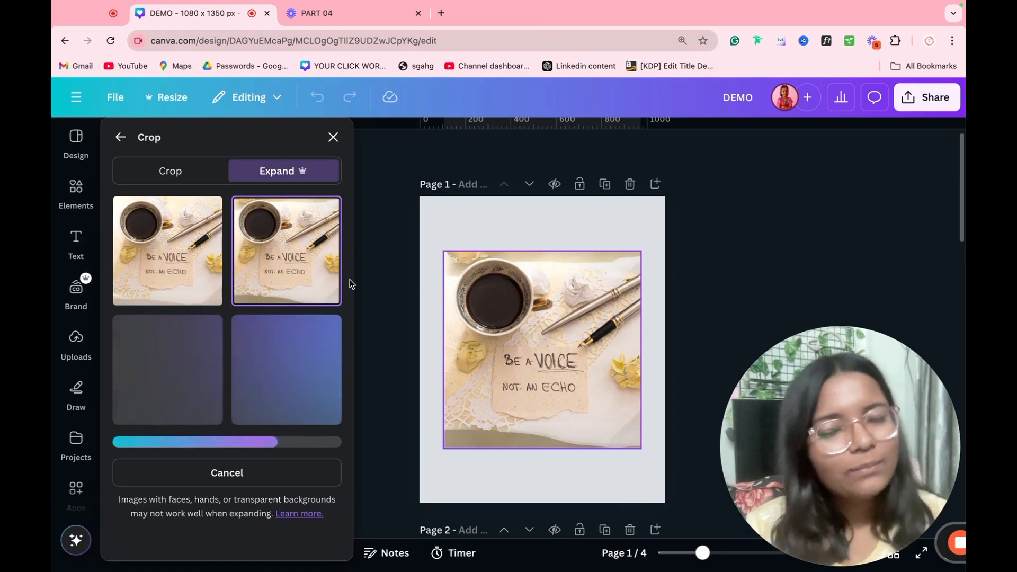
{"action": "left_click", "coordinate": [284, 467]}
{"action": "left_click", "coordinate": [702, 339]}
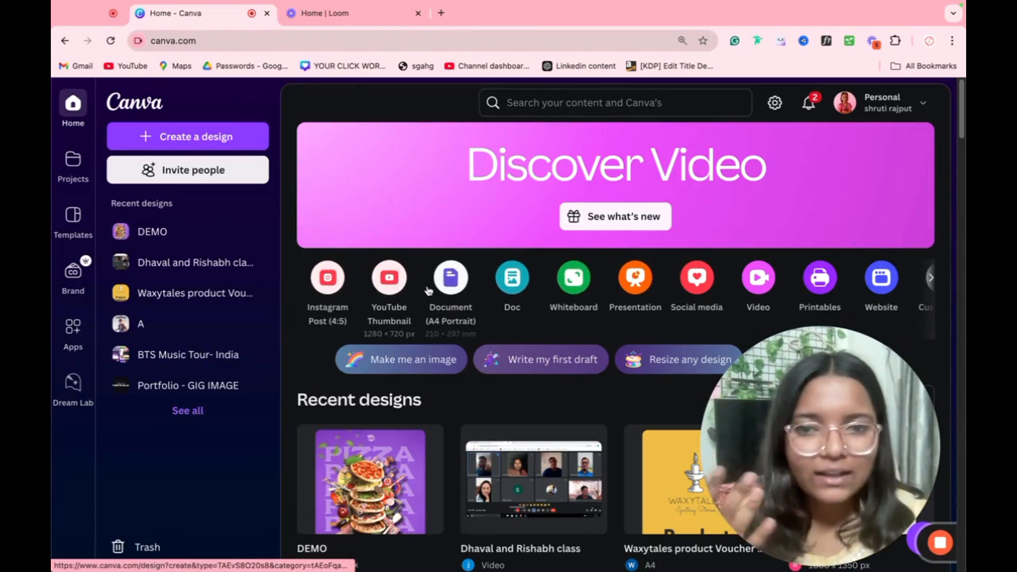
Step: Open a new A4 document in a background tab and start a new whiteboard
{"action": "right_click", "coordinate": [449, 286]}
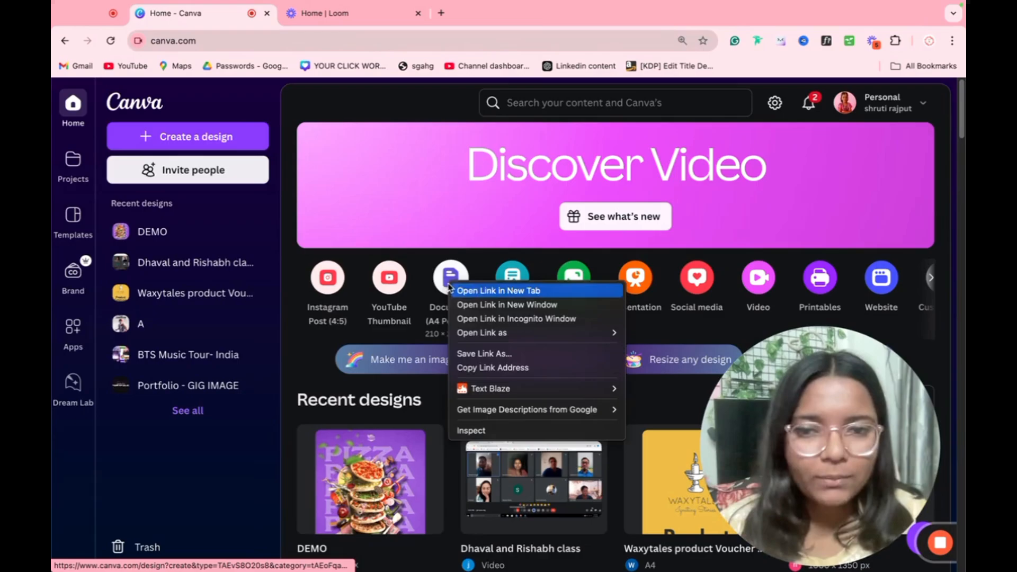
{"action": "left_click", "coordinate": [479, 291]}
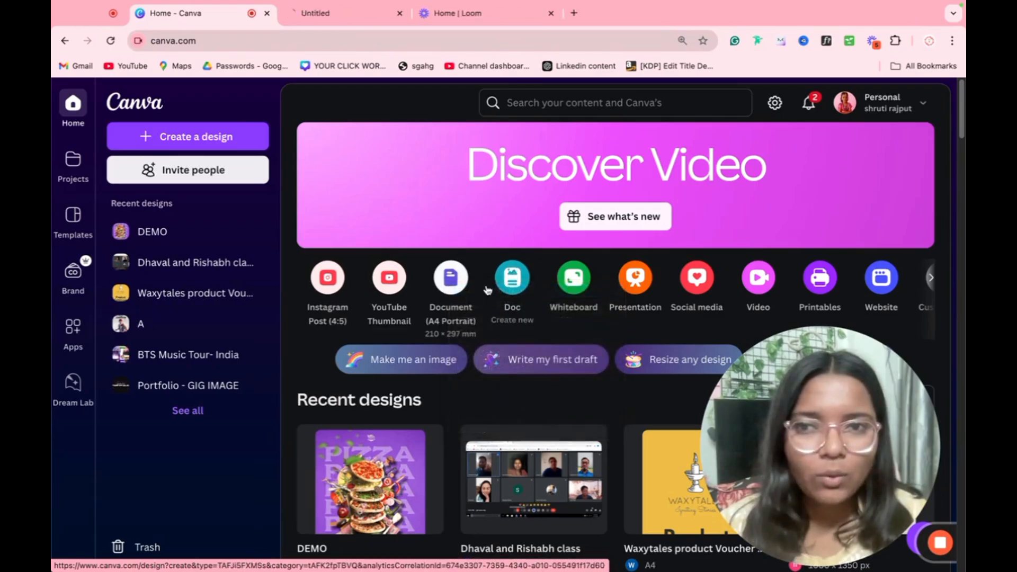
{"action": "left_click", "coordinate": [636, 296]}
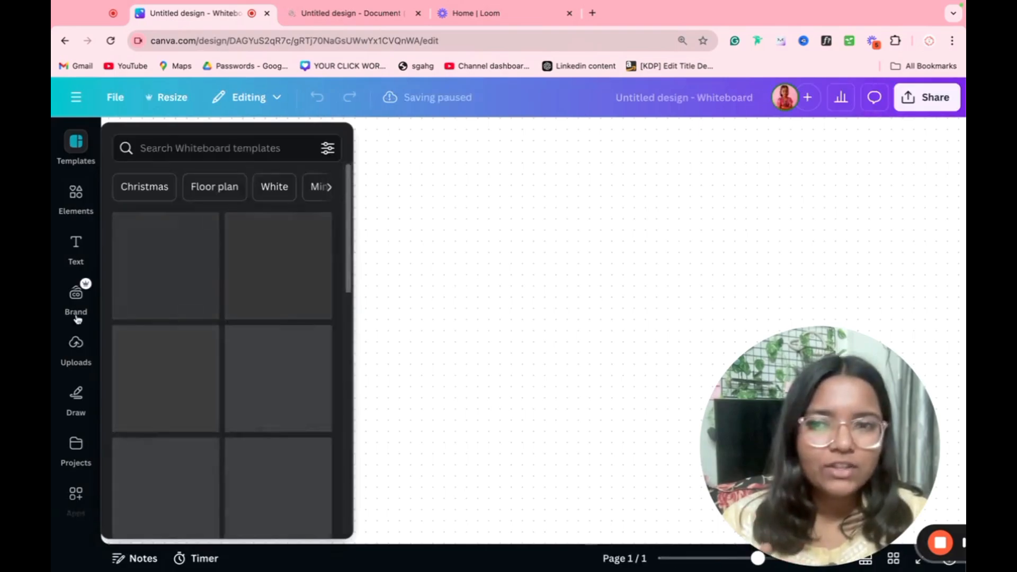
Step: Add a yellow sticky note, then surround it with notes above, right, left and below
{"action": "left_click", "coordinate": [76, 197]}
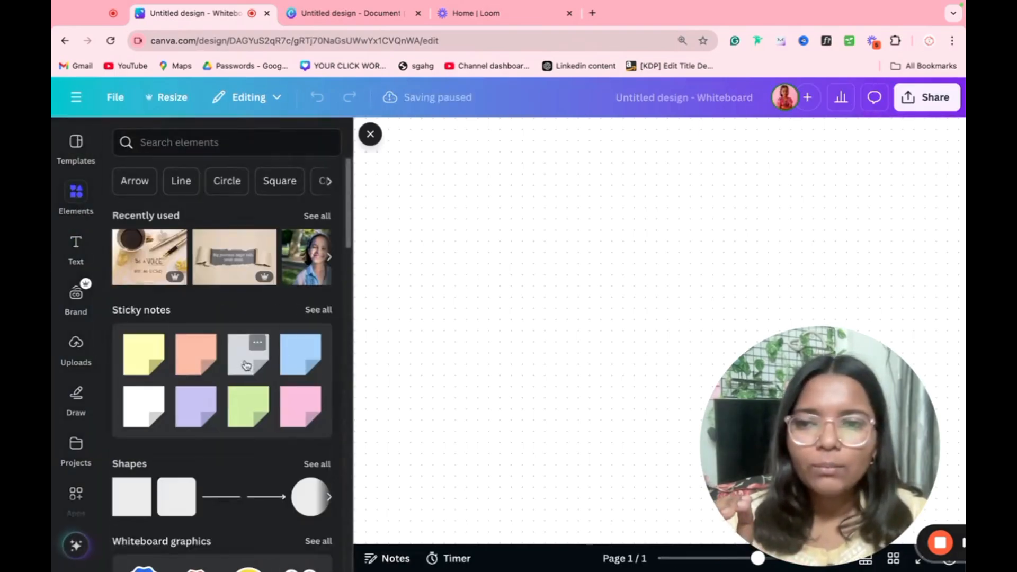
{"action": "left_click", "coordinate": [257, 345]}
{"action": "left_click", "coordinate": [458, 325]}
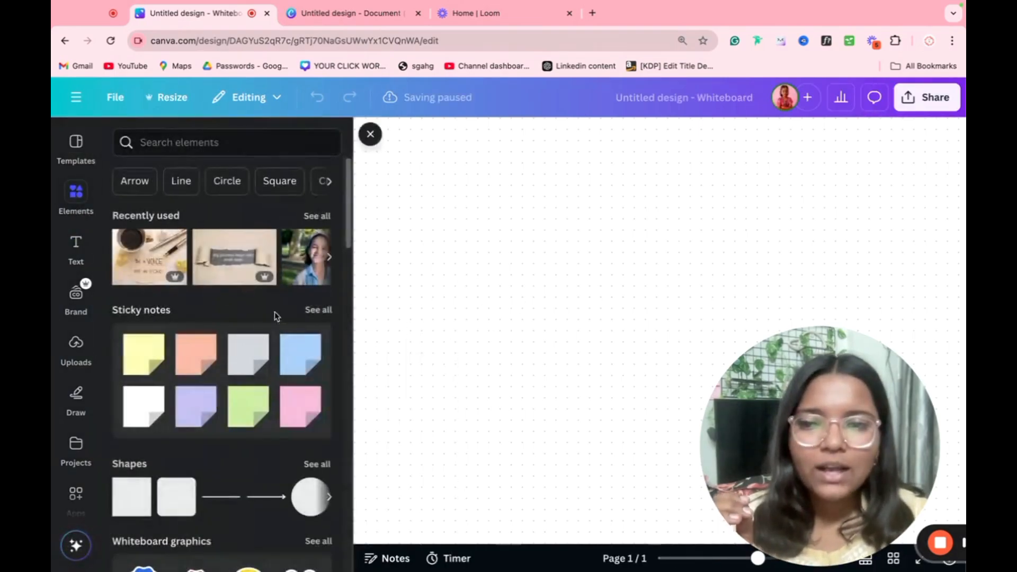
{"action": "left_click", "coordinate": [134, 372]}
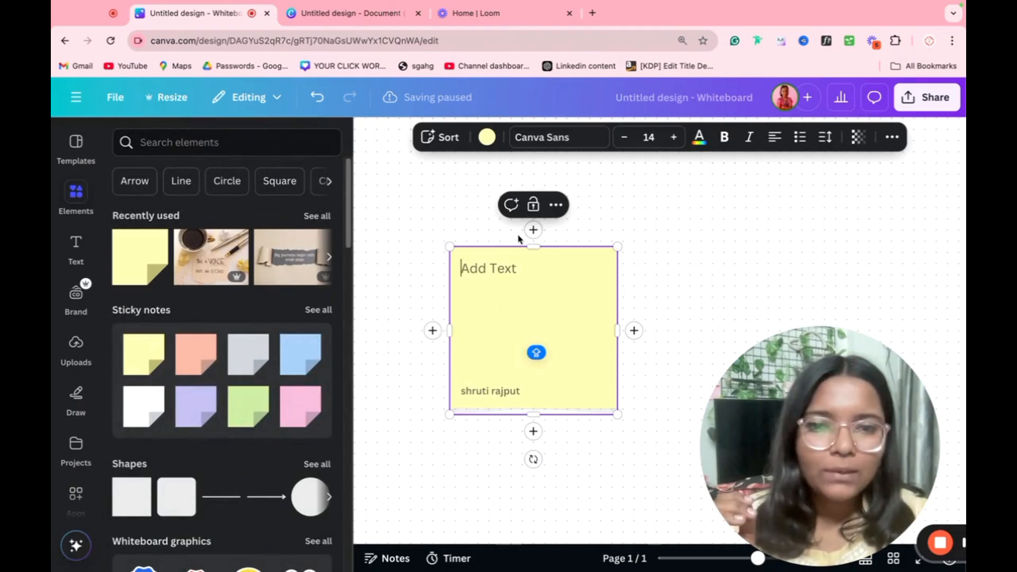
{"action": "left_click", "coordinate": [534, 230]}
{"action": "left_click", "coordinate": [597, 336]}
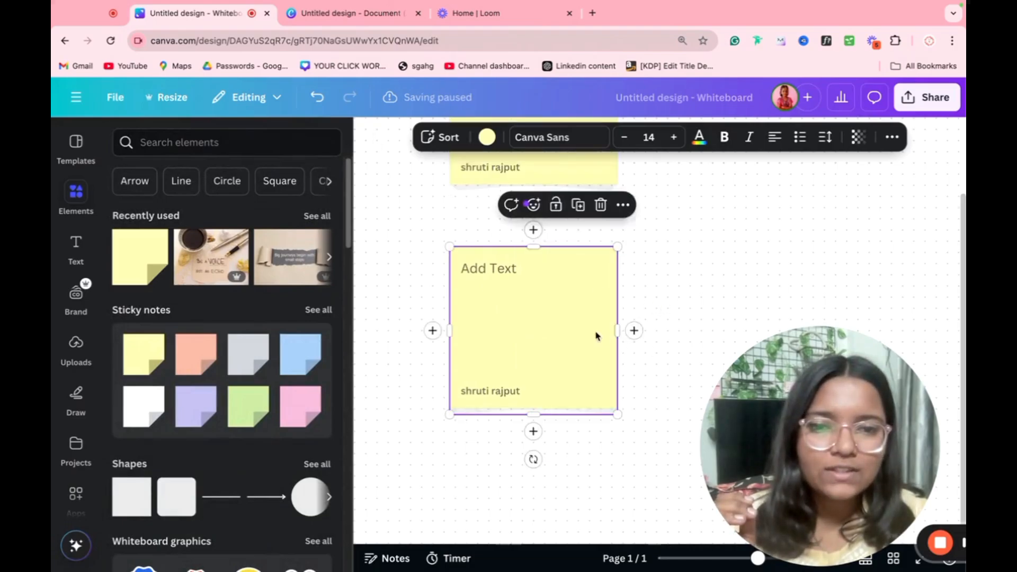
{"action": "left_click", "coordinate": [634, 331]}
{"action": "left_click", "coordinate": [488, 348]}
{"action": "left_click", "coordinate": [432, 330]}
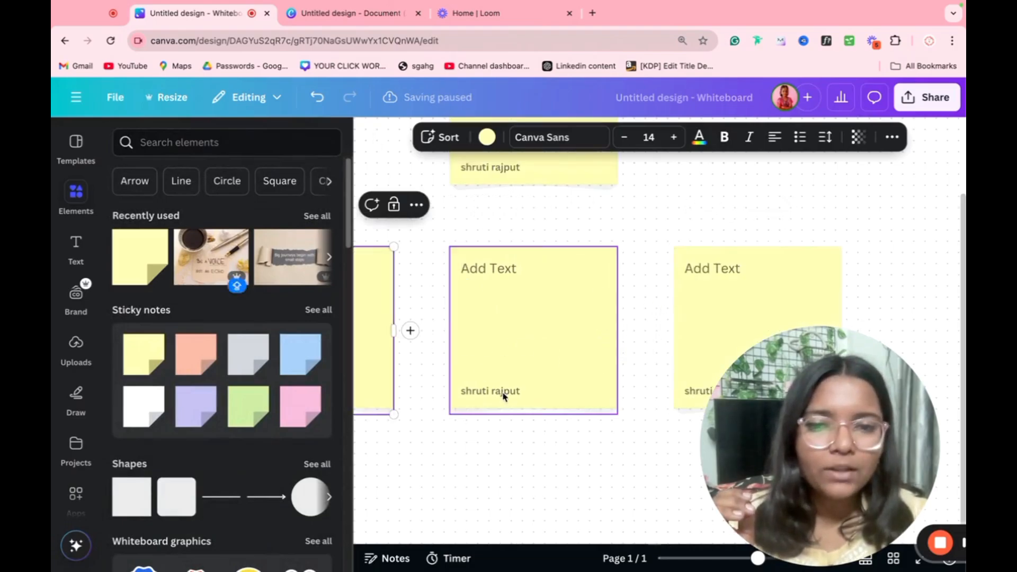
{"action": "left_click", "coordinate": [533, 431]}
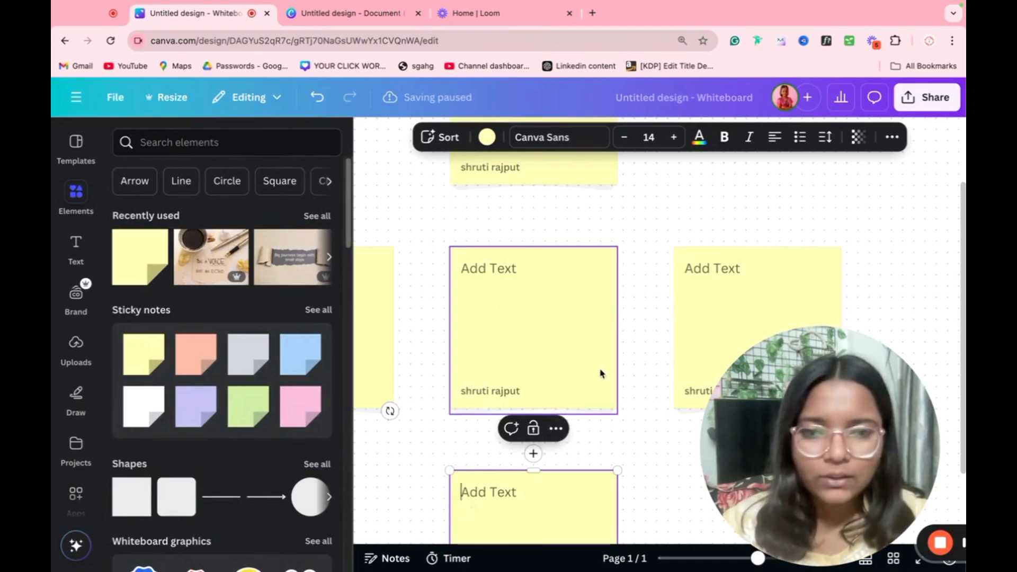
Step: Add the Sales Process Brainstorm template to the whiteboard and dismiss the sticky notes tip
{"action": "scroll", "coordinate": [601, 374], "scroll_direction": "down", "scroll_amount": 3}
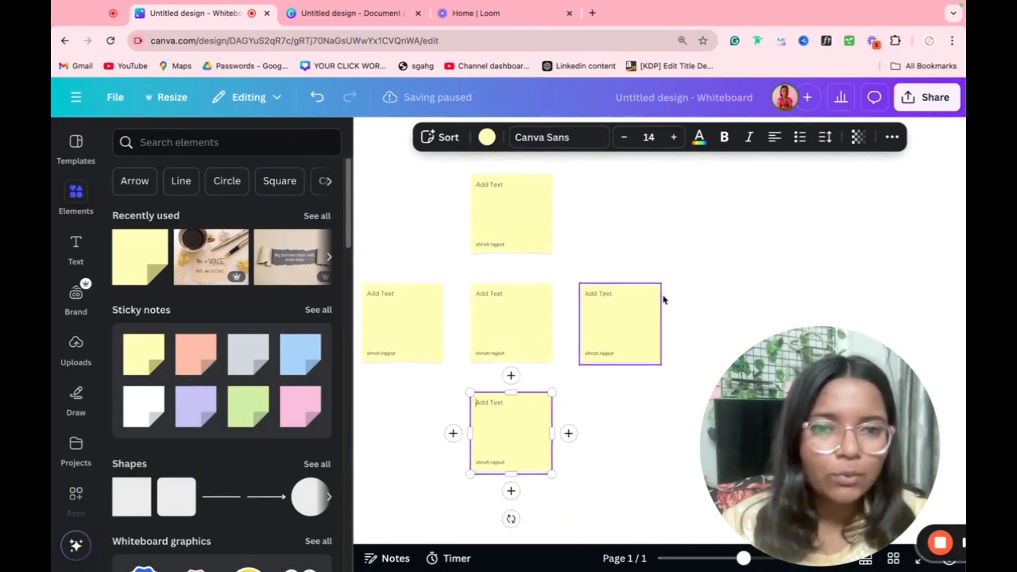
{"action": "scroll", "coordinate": [663, 300], "scroll_direction": "right", "scroll_amount": 1}
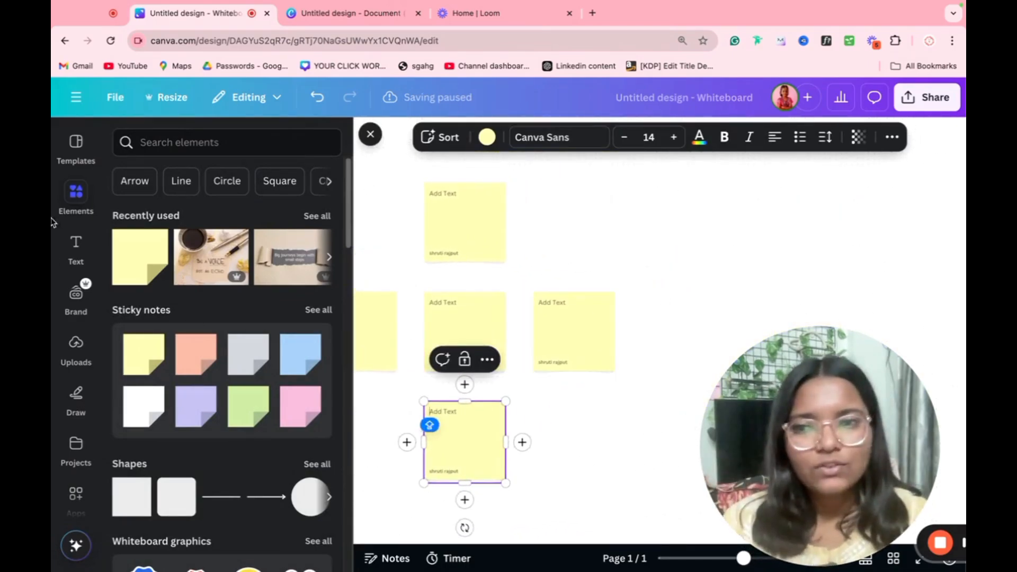
{"action": "left_click", "coordinate": [75, 144]}
{"action": "left_click", "coordinate": [241, 317]}
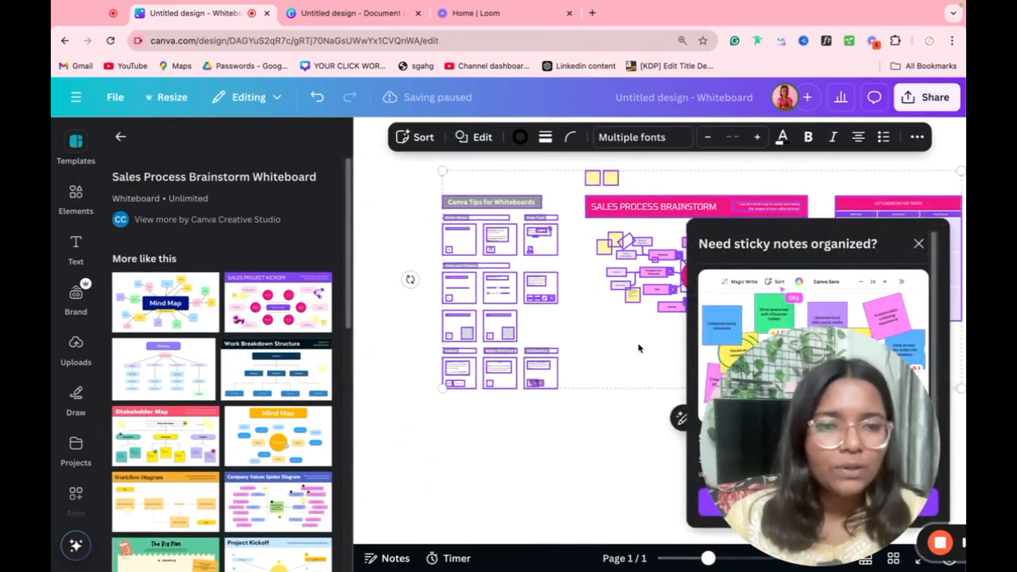
{"action": "left_click", "coordinate": [919, 244]}
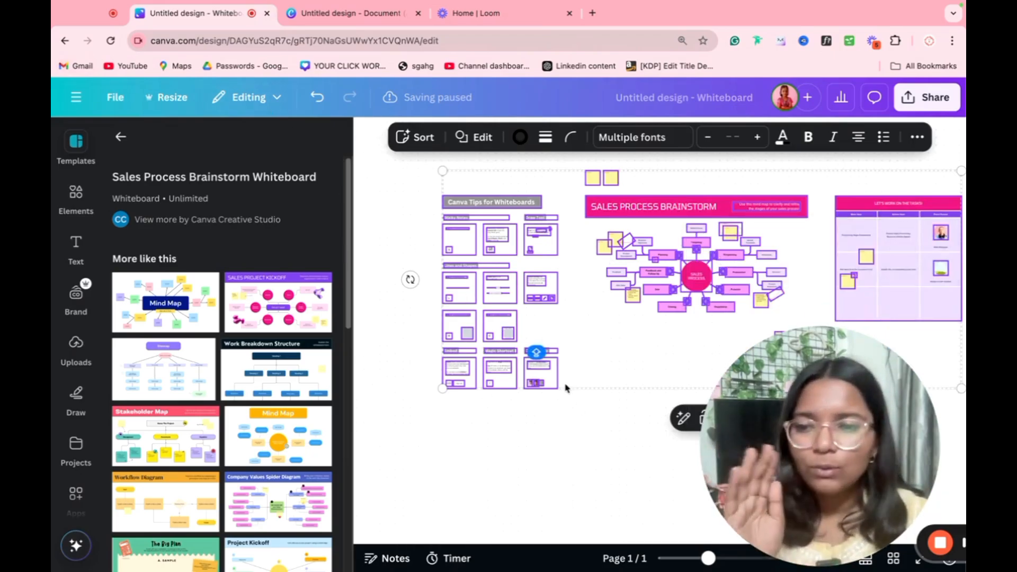
Step: On the blank A4 page, add a text box reading 'I AM A FREELANCER WITH 30 + YEARS OF EXPERIENCE'
{"action": "left_click", "coordinate": [64, 40]}
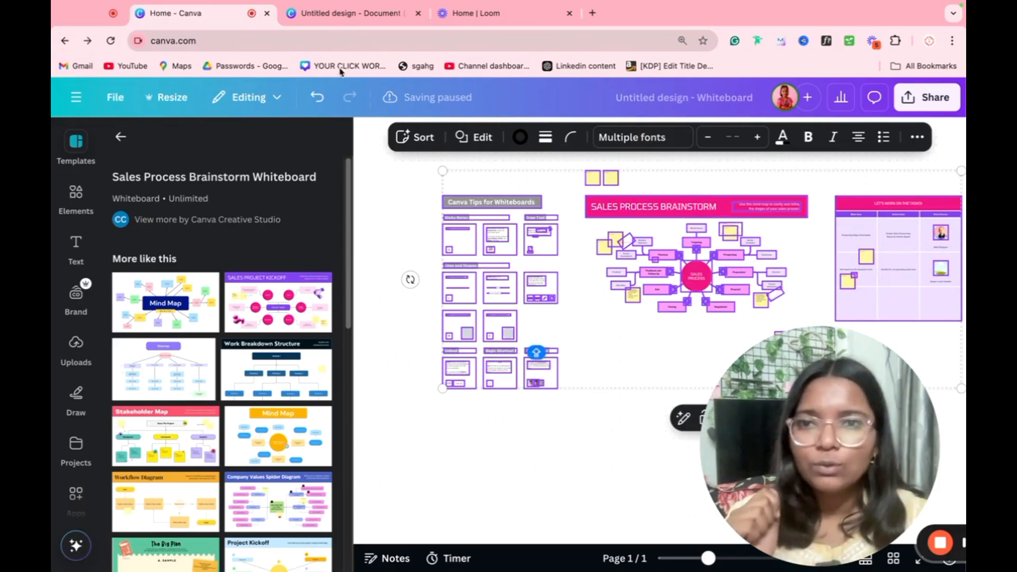
{"action": "left_click", "coordinate": [323, 12]}
{"action": "left_click", "coordinate": [629, 239]}
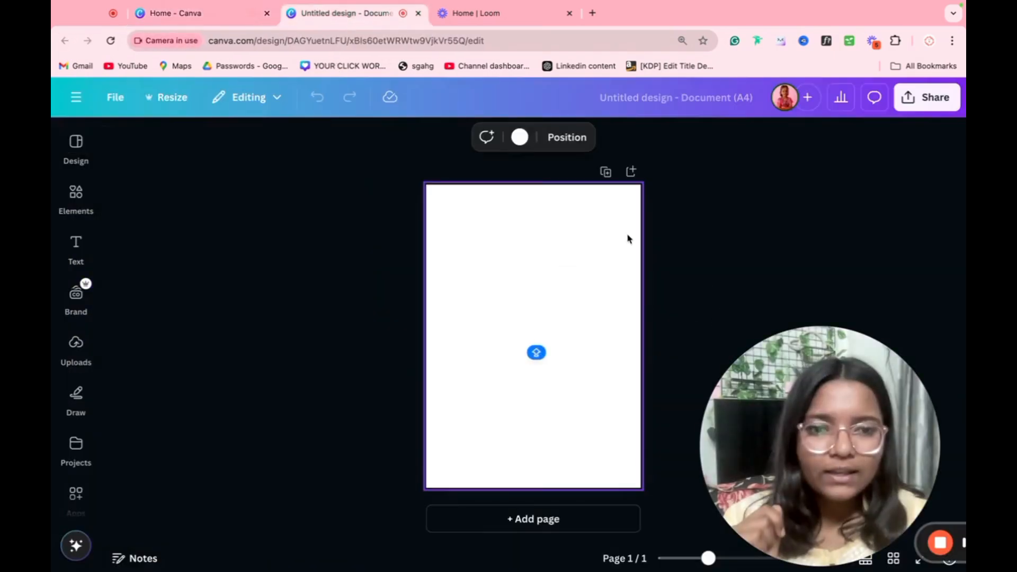
{"action": "key", "text": "t"}
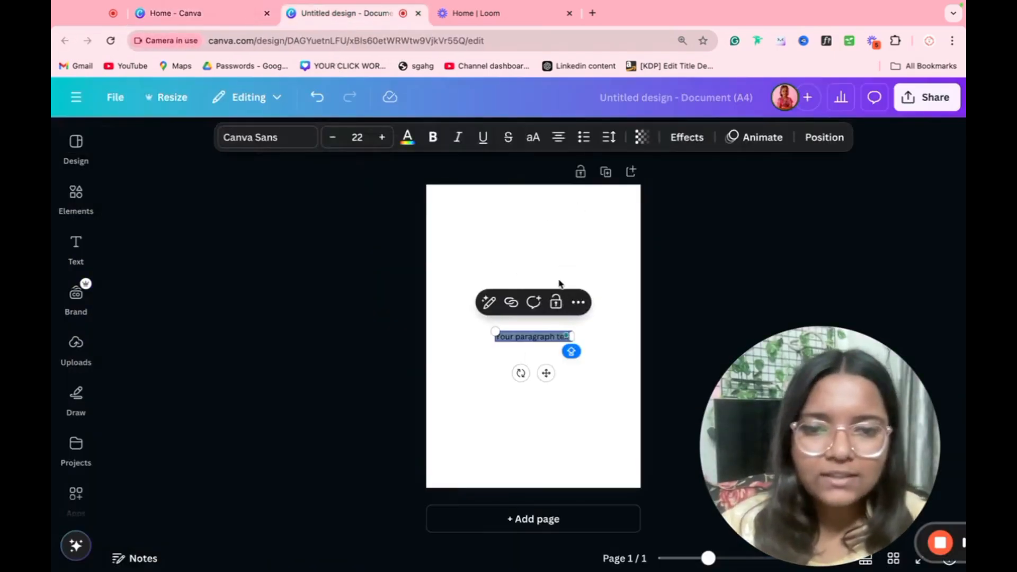
{"action": "type", "text": "M"}
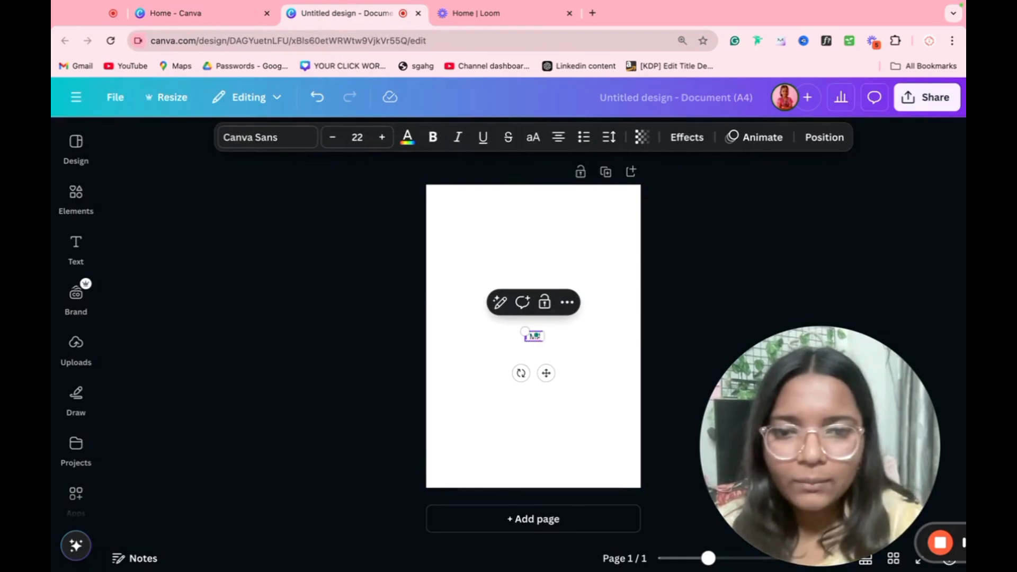
{"action": "type", "text": " AM A"}
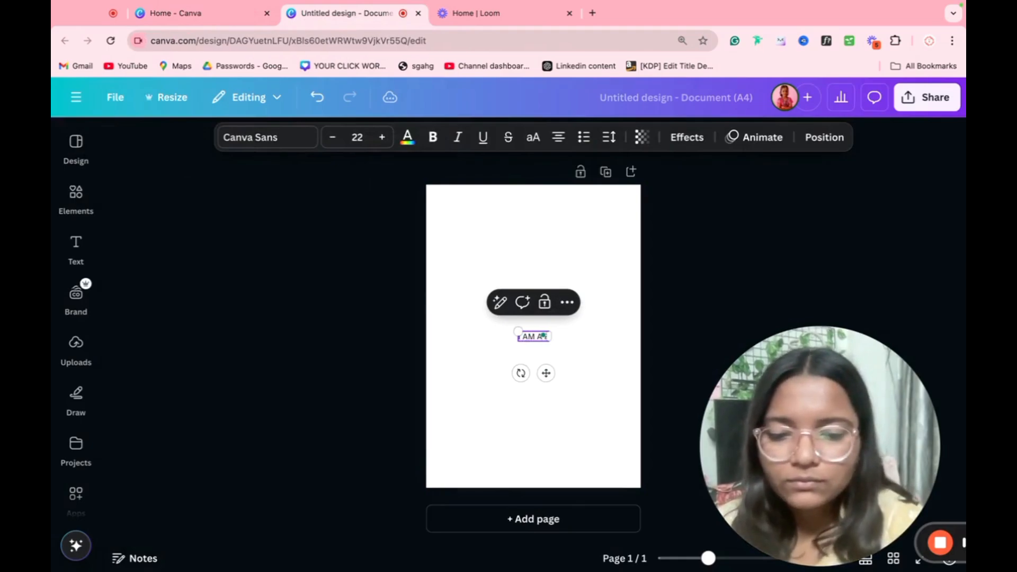
{"action": "type", "text": " FREELANCER"}
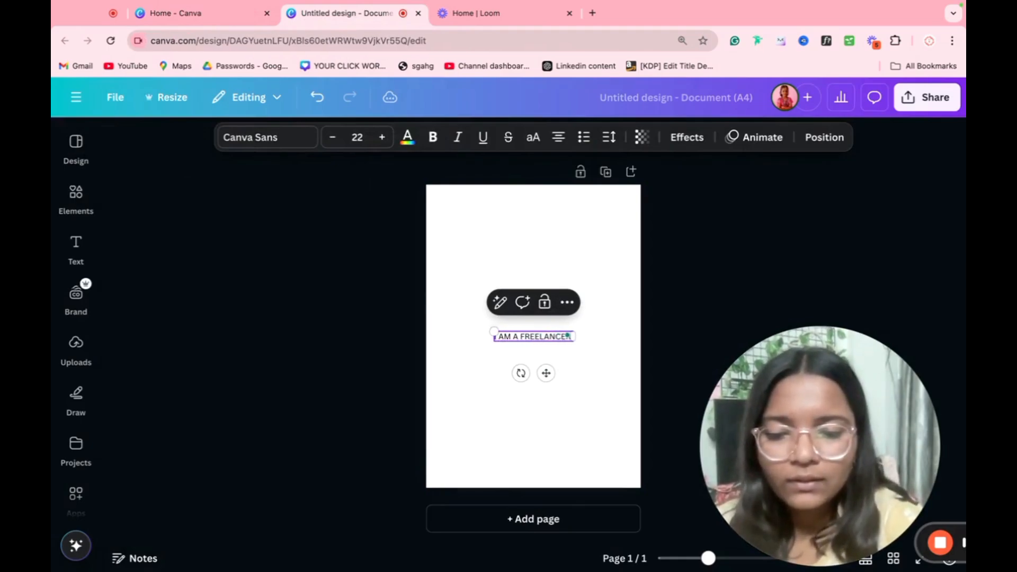
{"action": "type", "text": " WITH 30 +"}
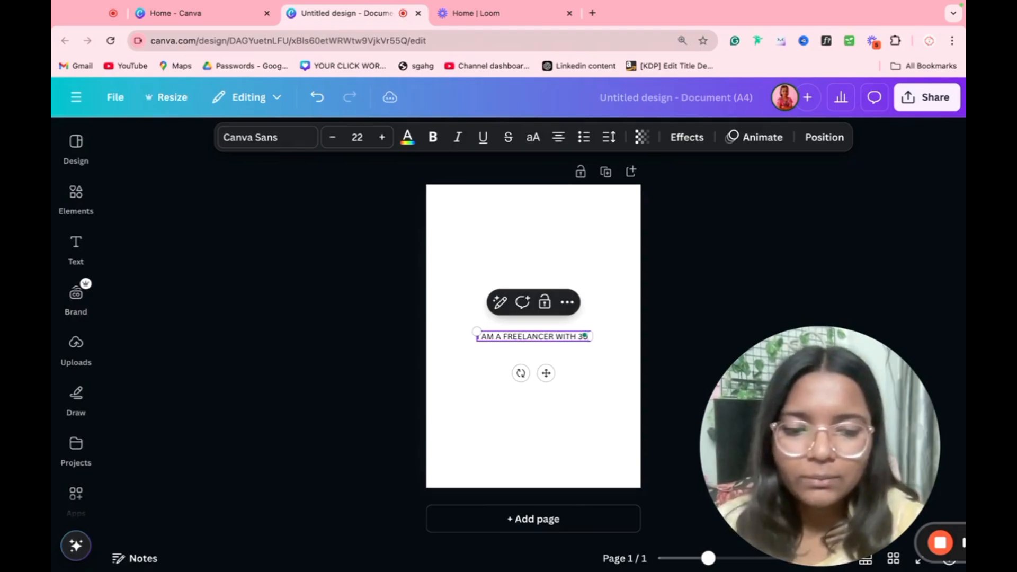
{"action": "key", "text": "BackSpace"}
{"action": "key", "text": "BackSpace"}
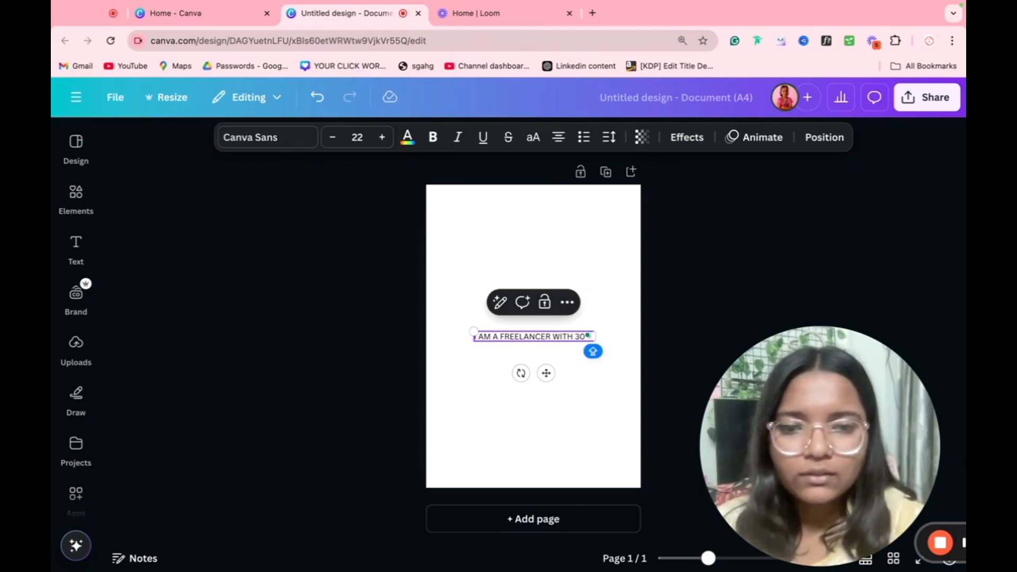
{"action": "type", "text": "+ YEARS"}
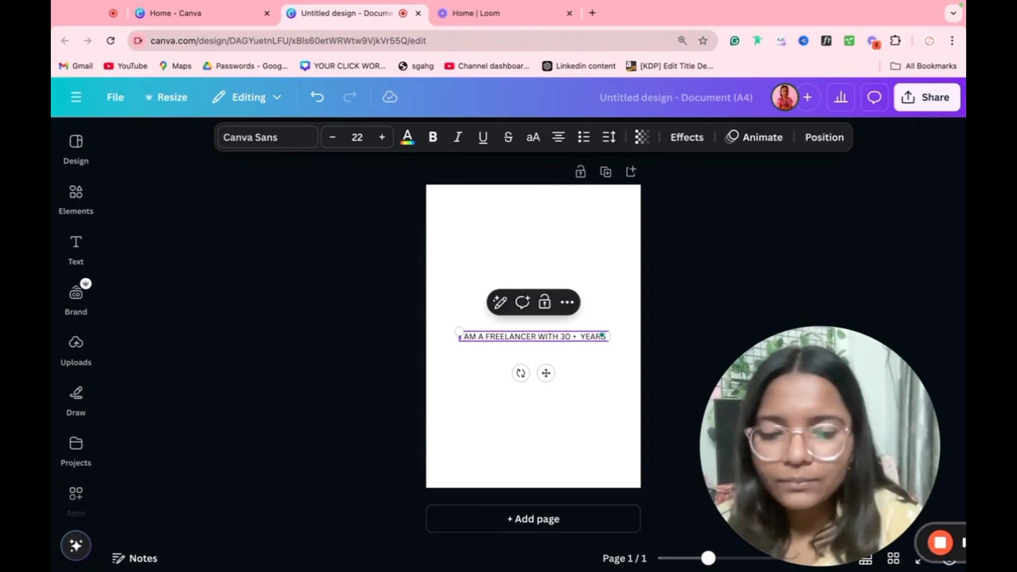
{"action": "type", "text": " OF EXPE"}
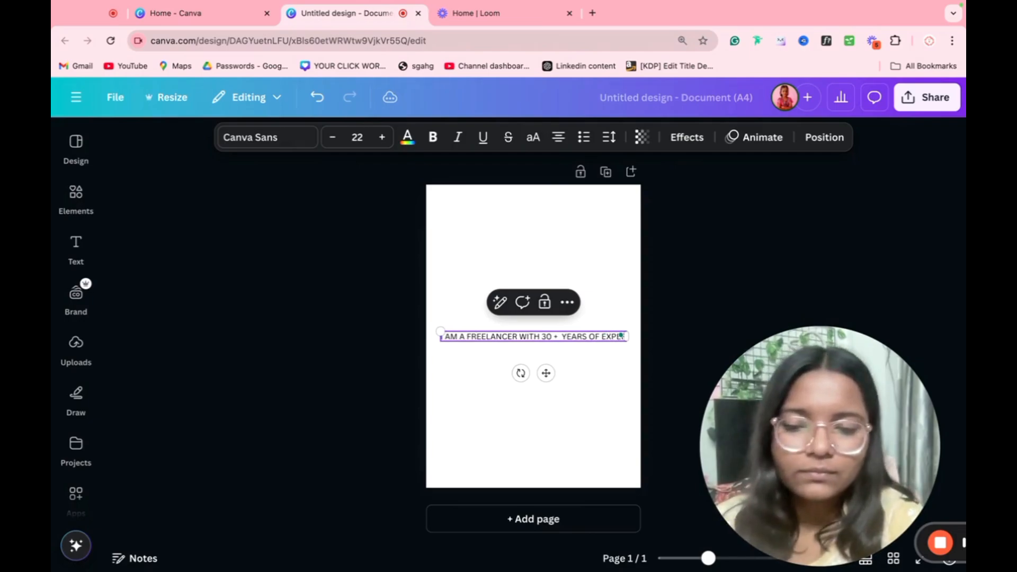
{"action": "type", "text": "RIENCE"}
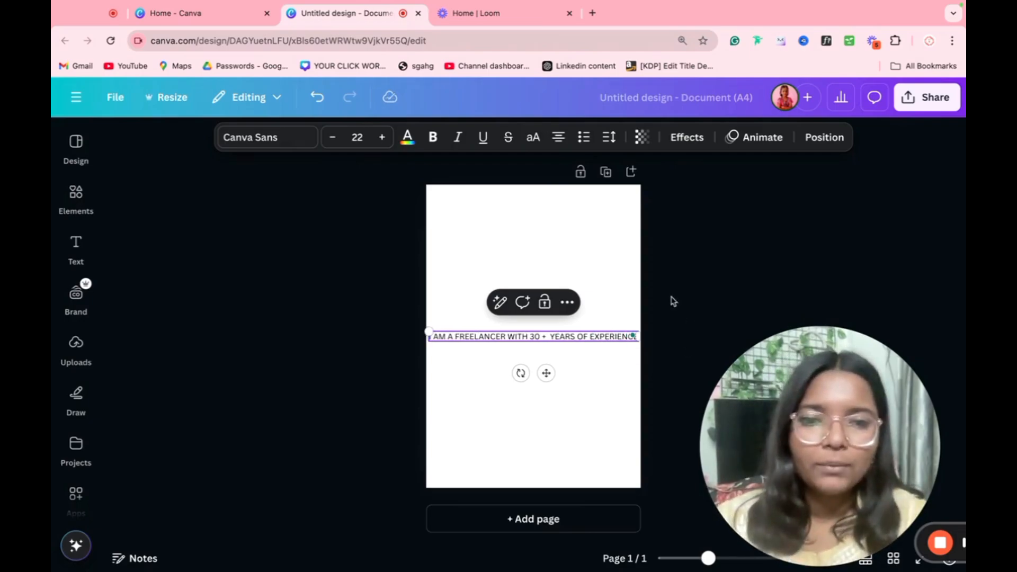
Step: Narrow the heading box so it wraps onto three lines near the page top
{"action": "left_click", "coordinate": [673, 301]}
{"action": "left_click", "coordinate": [607, 339]}
{"action": "left_click_drag", "start_coordinate": [640, 338], "coordinate": [567, 256]}
{"action": "left_click", "coordinate": [496, 356]}
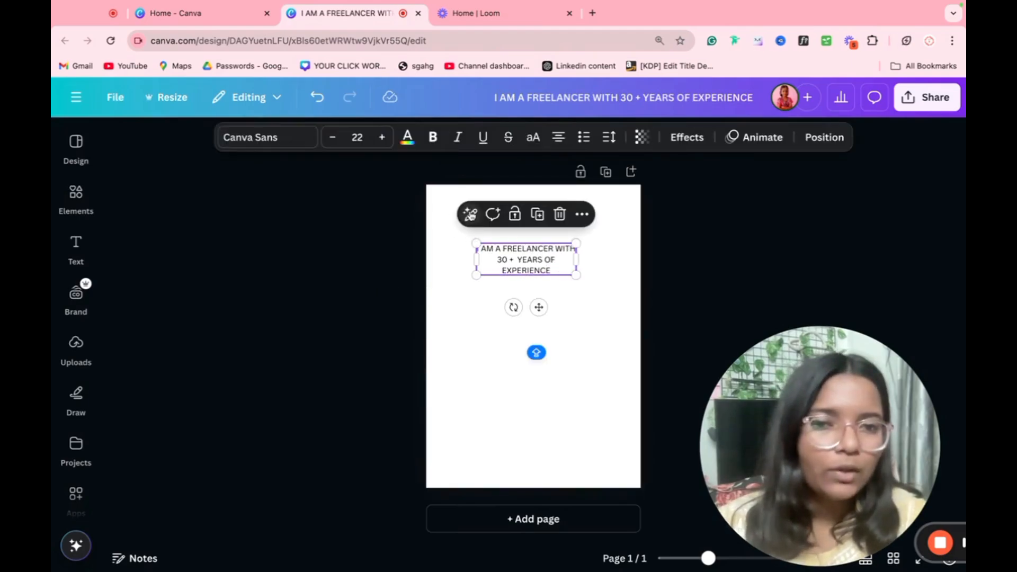
{"action": "left_click", "coordinate": [468, 214]}
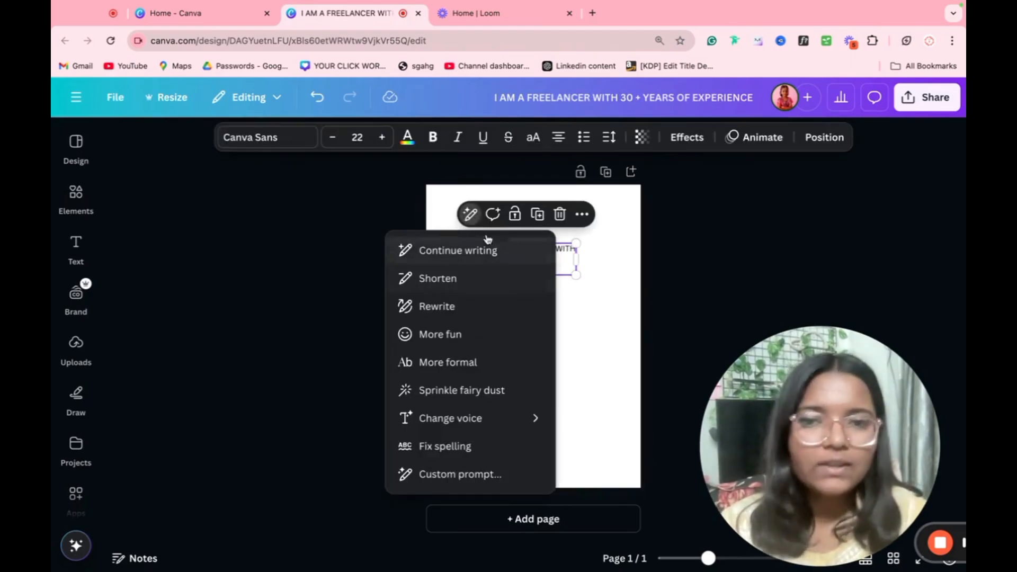
{"action": "left_click", "coordinate": [451, 253]}
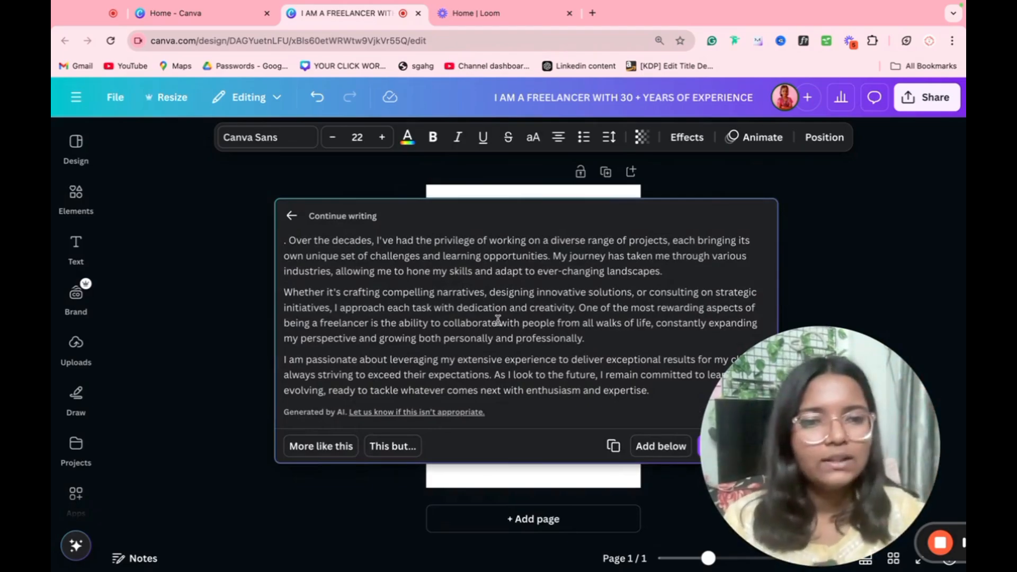
{"action": "left_click", "coordinate": [798, 198]}
{"action": "left_click", "coordinate": [559, 259]}
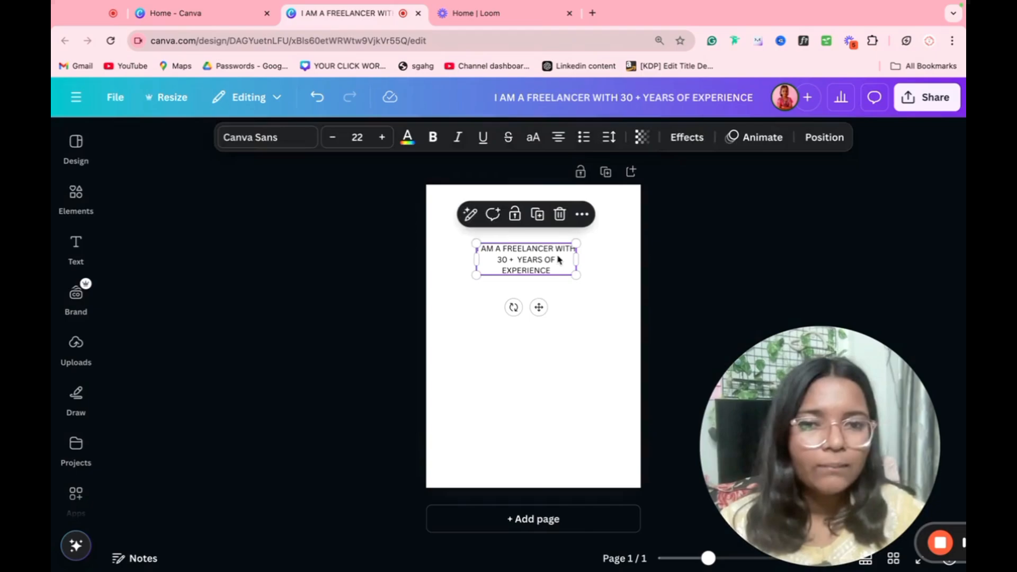
{"action": "left_click", "coordinate": [470, 214]}
{"action": "left_click", "coordinate": [429, 306]}
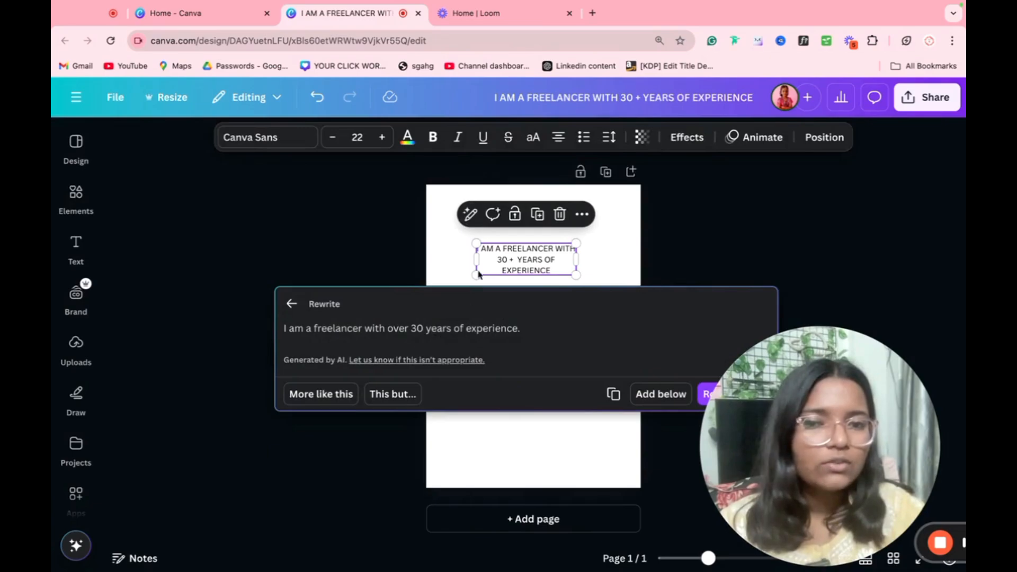
{"action": "left_click", "coordinate": [607, 234]}
{"action": "left_click", "coordinate": [494, 259]}
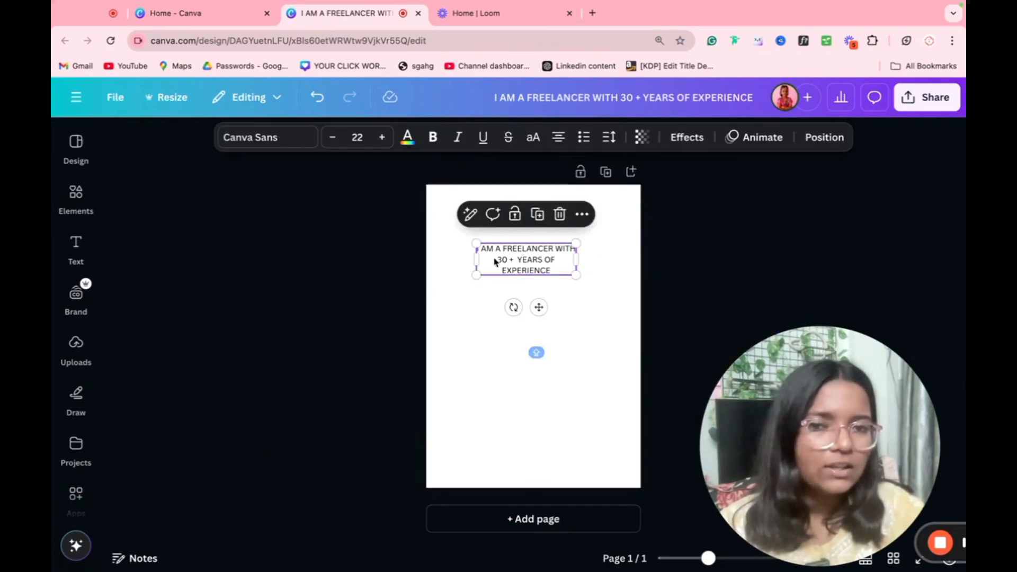
{"action": "left_click", "coordinate": [470, 214]}
{"action": "left_click", "coordinate": [442, 335]}
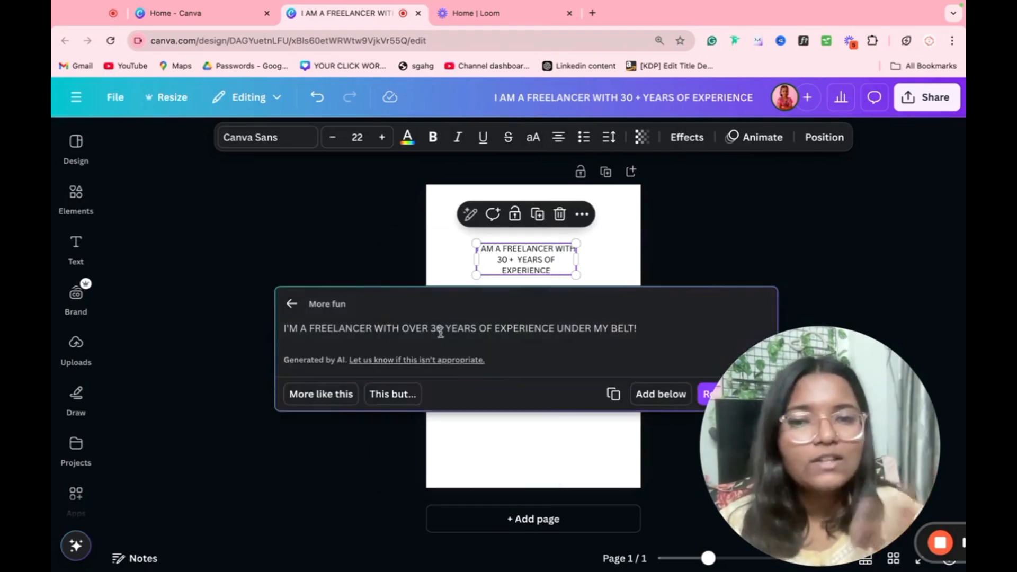
{"action": "left_click", "coordinate": [473, 225]}
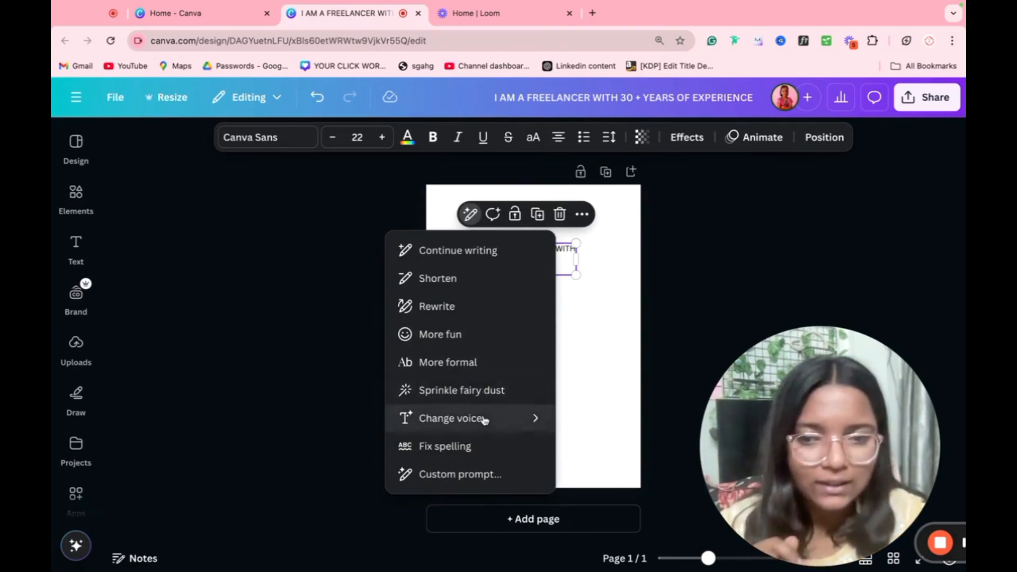
{"action": "mouse_move", "coordinate": [484, 420]}
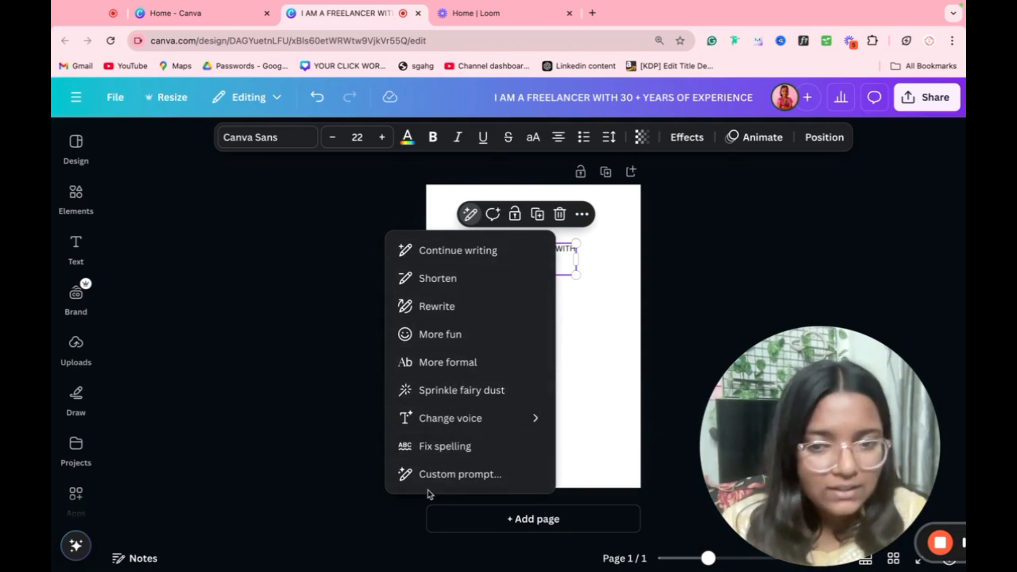
{"action": "left_click", "coordinate": [603, 391]}
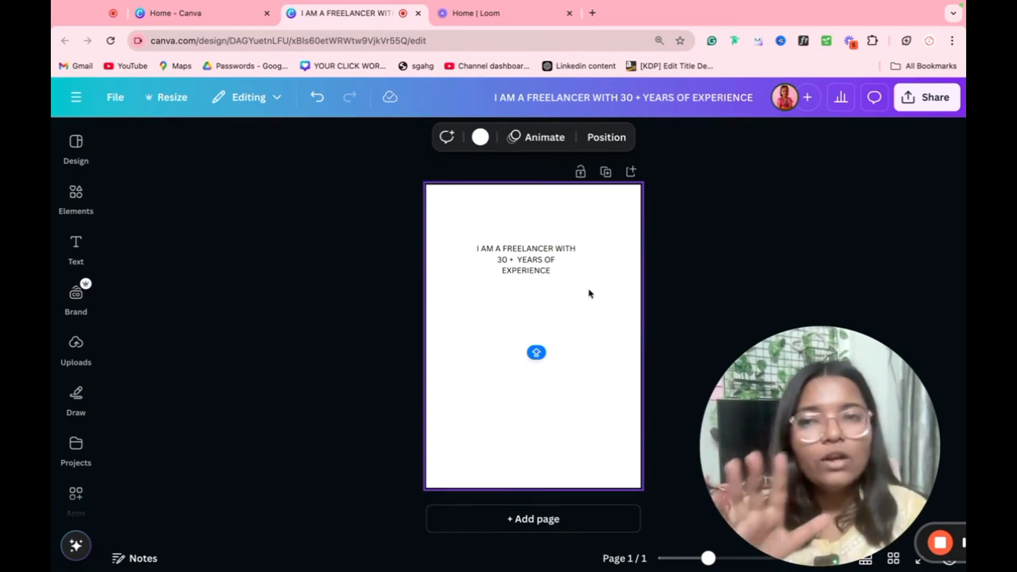
Step: Create a new Doc and place the Team Retrospective banner template in it
{"action": "left_click", "coordinate": [231, 16]}
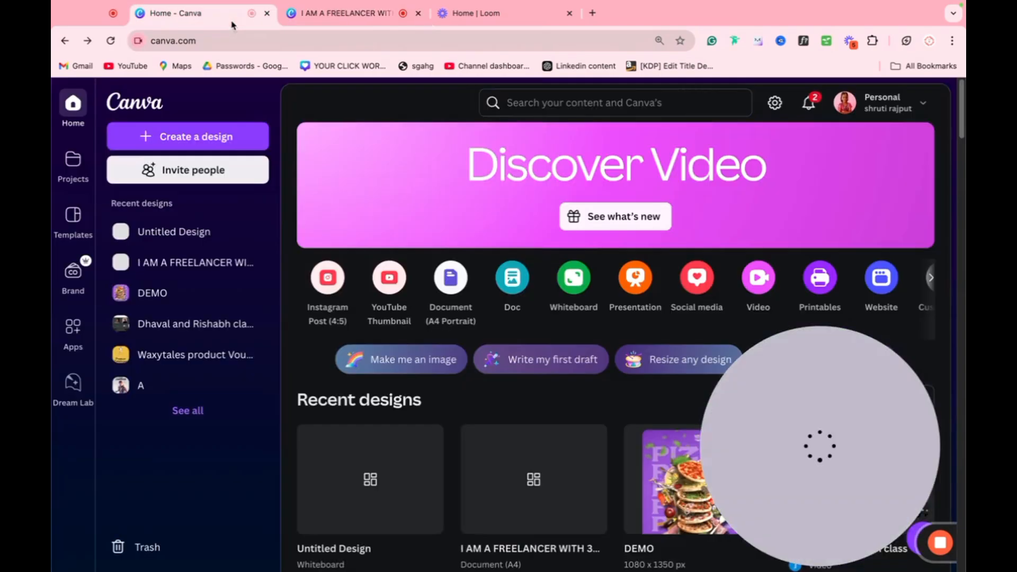
{"action": "left_click", "coordinate": [513, 280]}
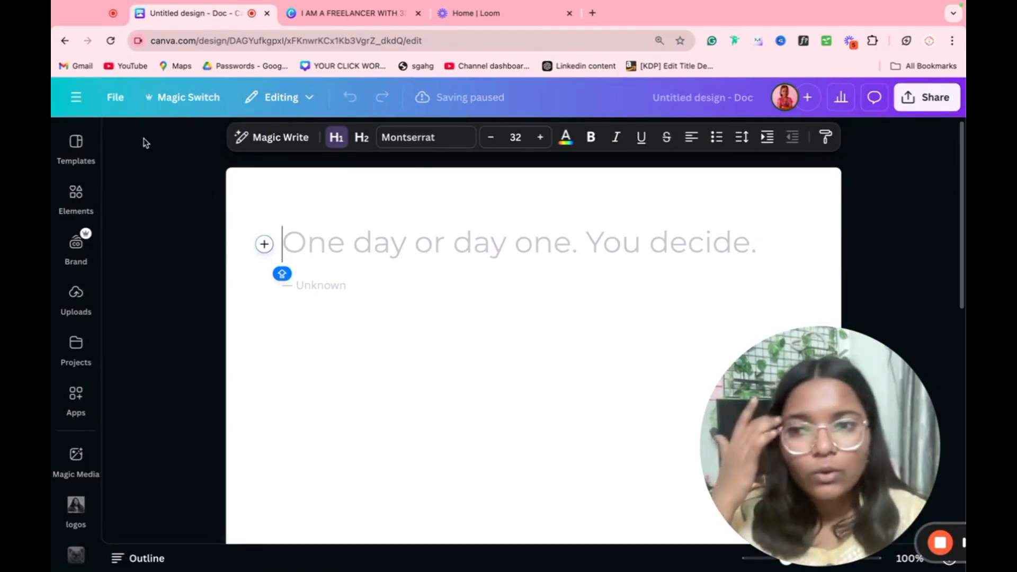
{"action": "left_click", "coordinate": [76, 143]}
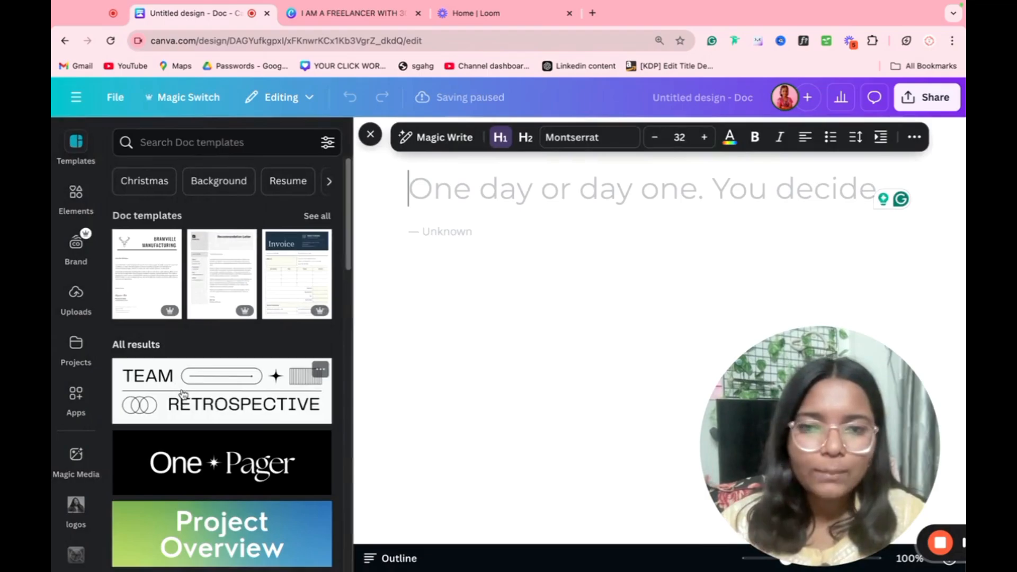
{"action": "left_click_drag", "start_coordinate": [183, 393], "coordinate": [408, 304]}
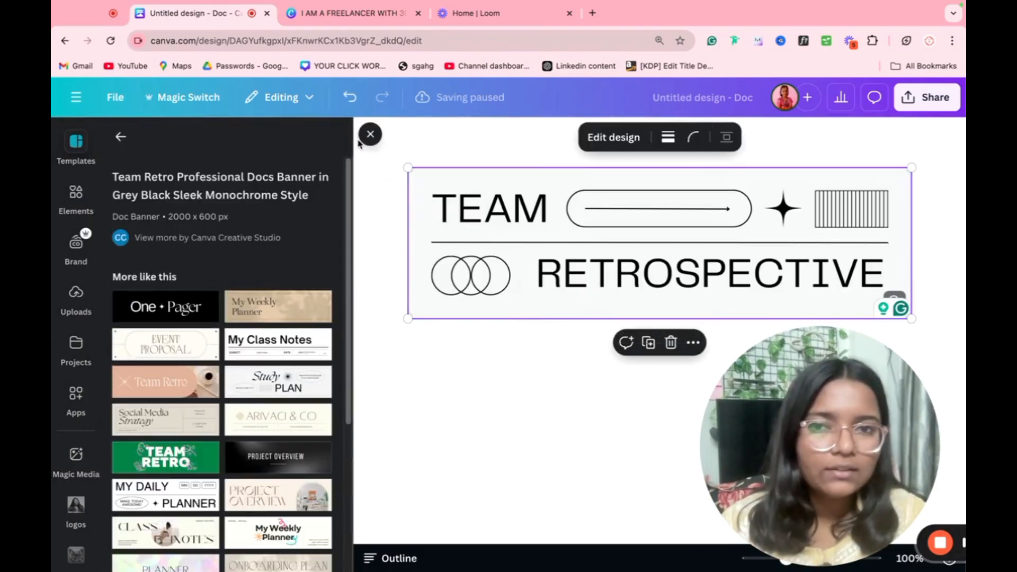
Step: Replace the banner's RETROSPECTIVE line with 'GFGFG' and close the templates panel
{"action": "double_click", "coordinate": [462, 191]}
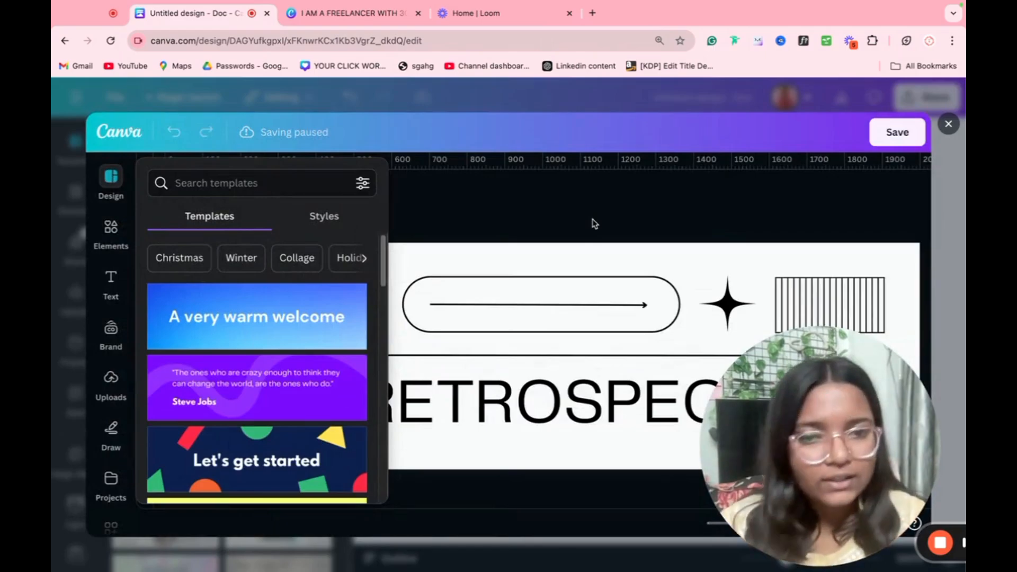
{"action": "left_click", "coordinate": [530, 403]}
{"action": "double_click", "coordinate": [529, 403]}
{"action": "type", "text": "GFG"}
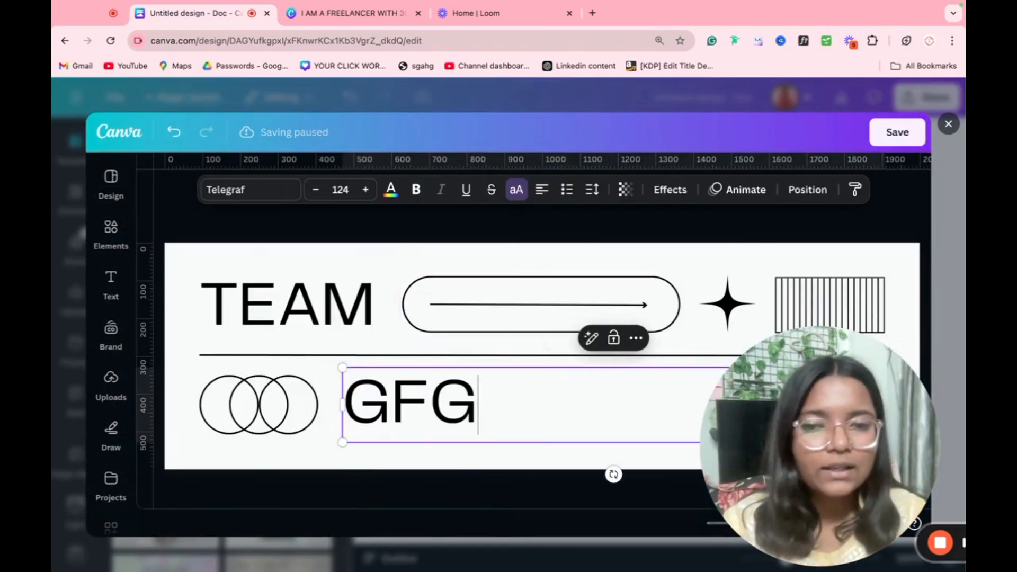
{"action": "type", "text": "FG"}
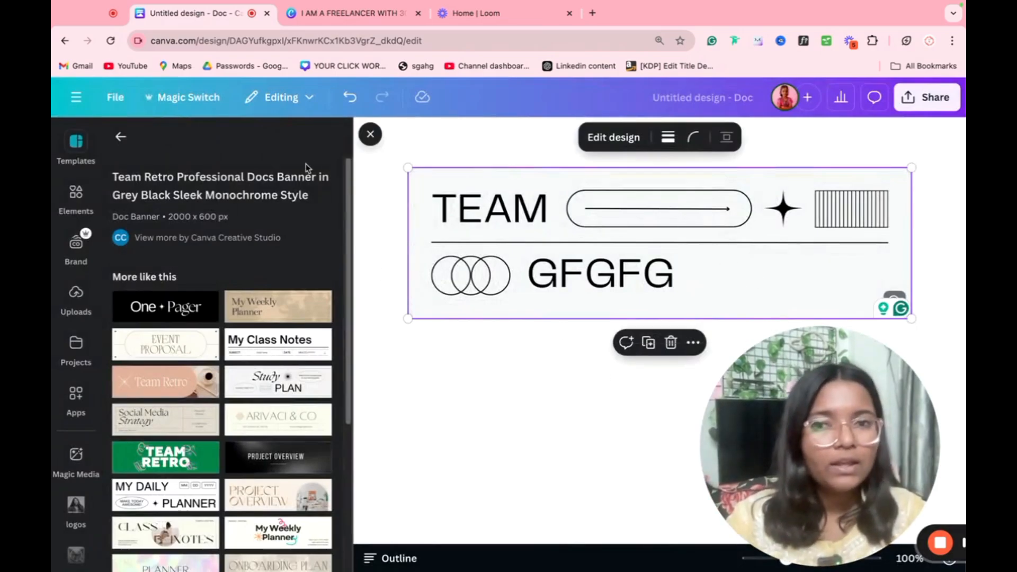
{"action": "left_click", "coordinate": [364, 132]}
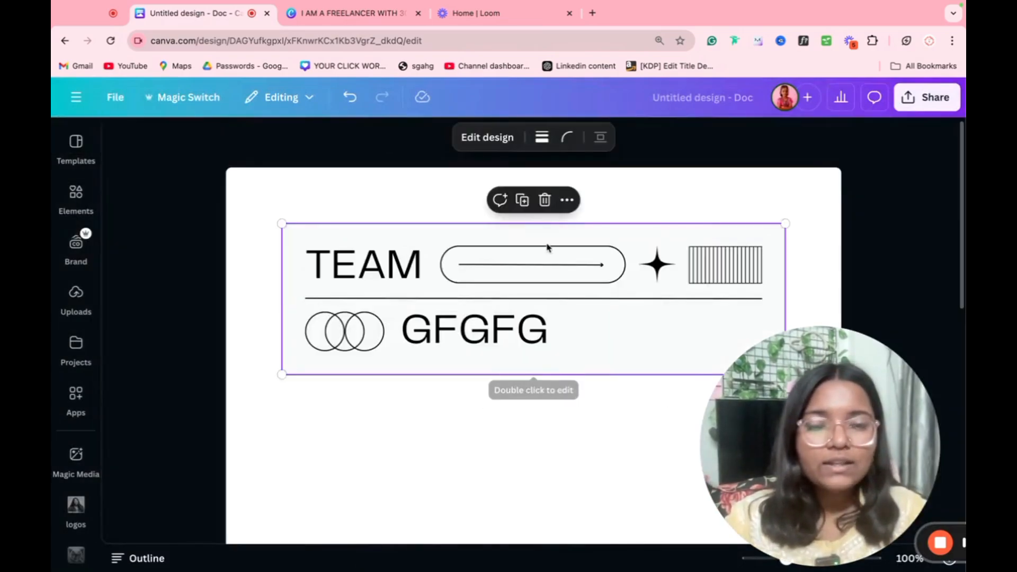
{"action": "scroll", "coordinate": [548, 248], "scroll_direction": "down", "scroll_amount": 3}
{"action": "scroll", "coordinate": [547, 246], "scroll_direction": "up", "scroll_amount": 1}
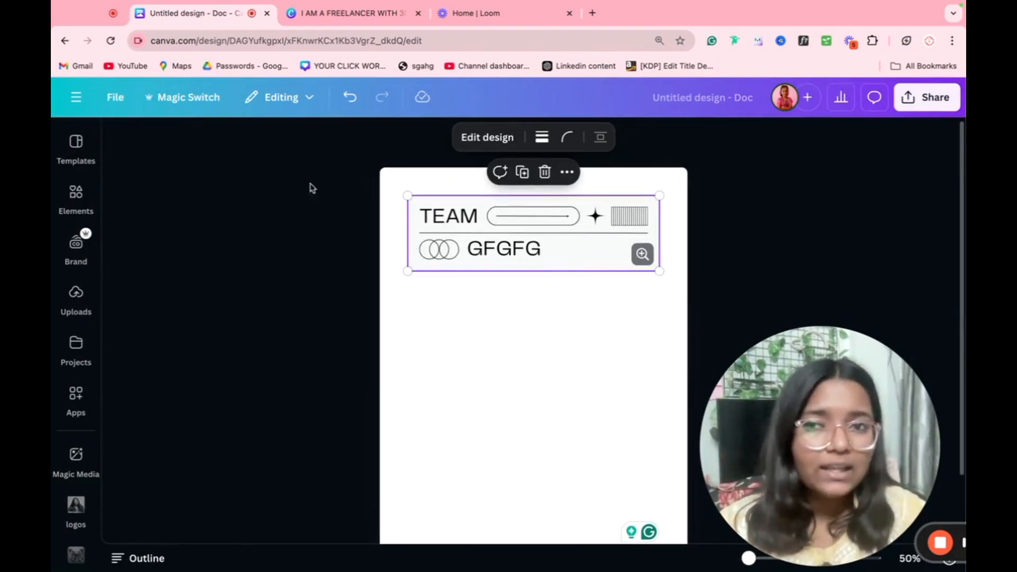
{"action": "left_click", "coordinate": [186, 98]}
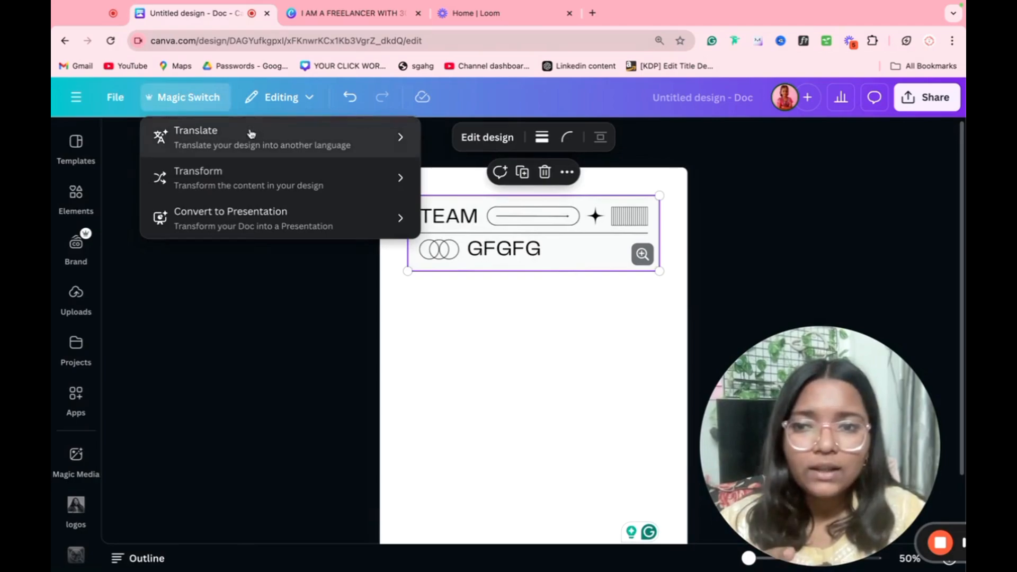
{"action": "left_click", "coordinate": [205, 155]}
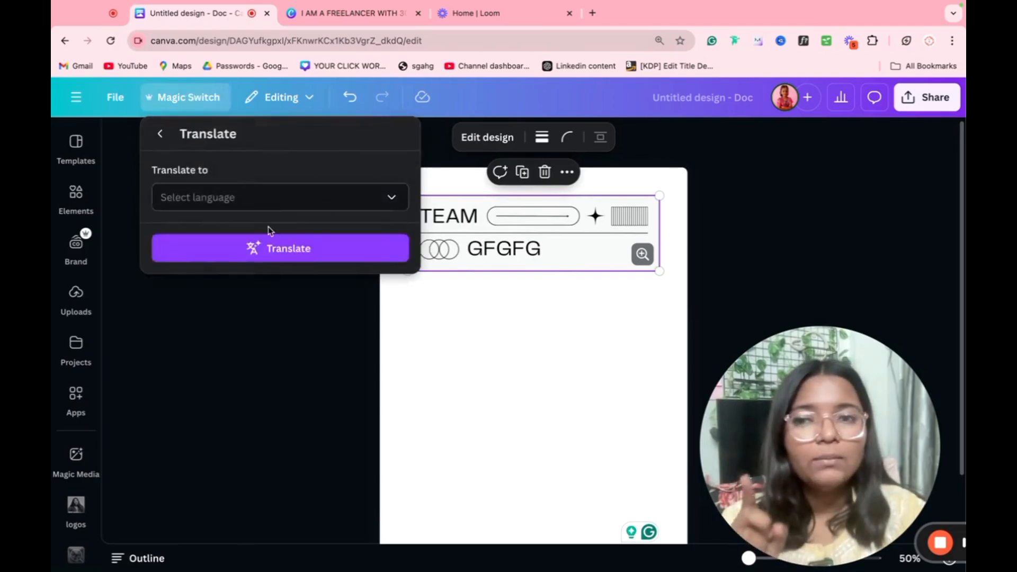
{"action": "left_click", "coordinate": [263, 199]}
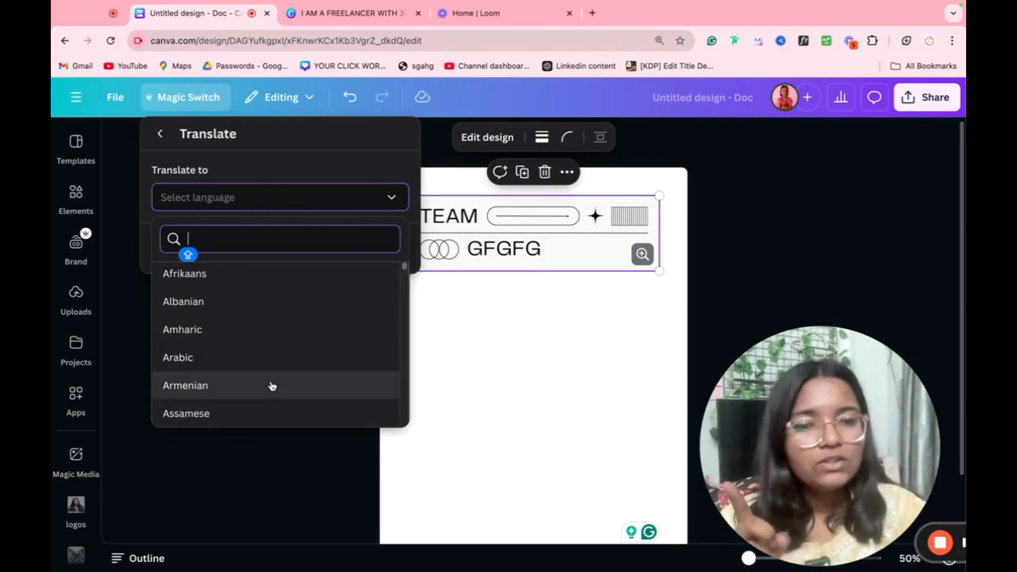
{"action": "left_click", "coordinate": [159, 138]}
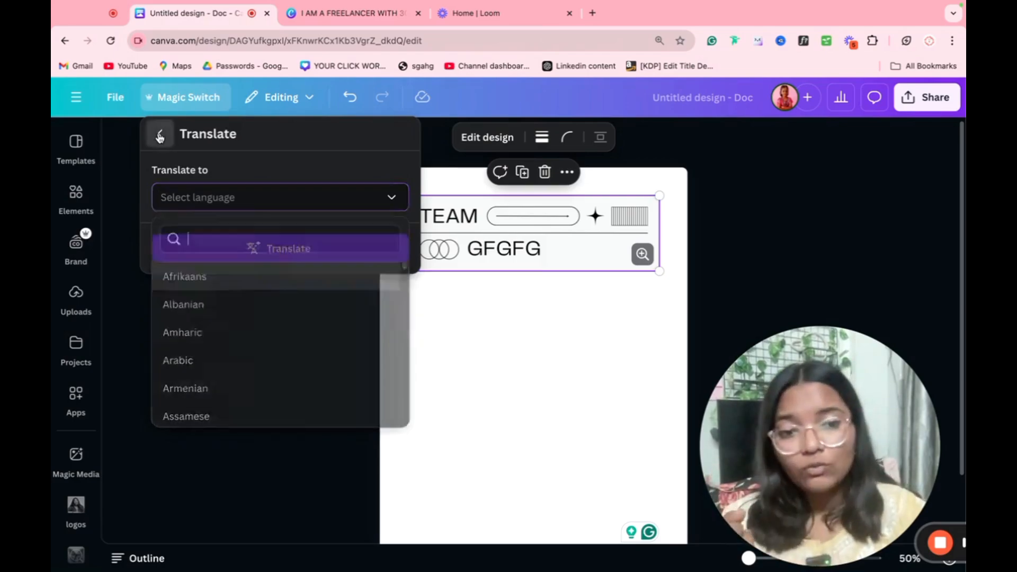
{"action": "left_click", "coordinate": [292, 194]}
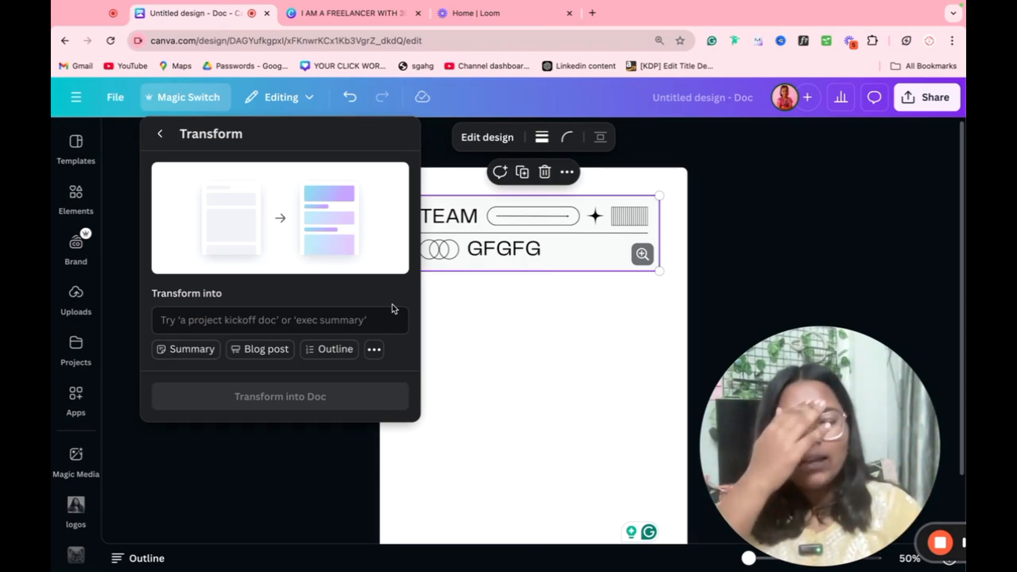
{"action": "left_click", "coordinate": [517, 354]}
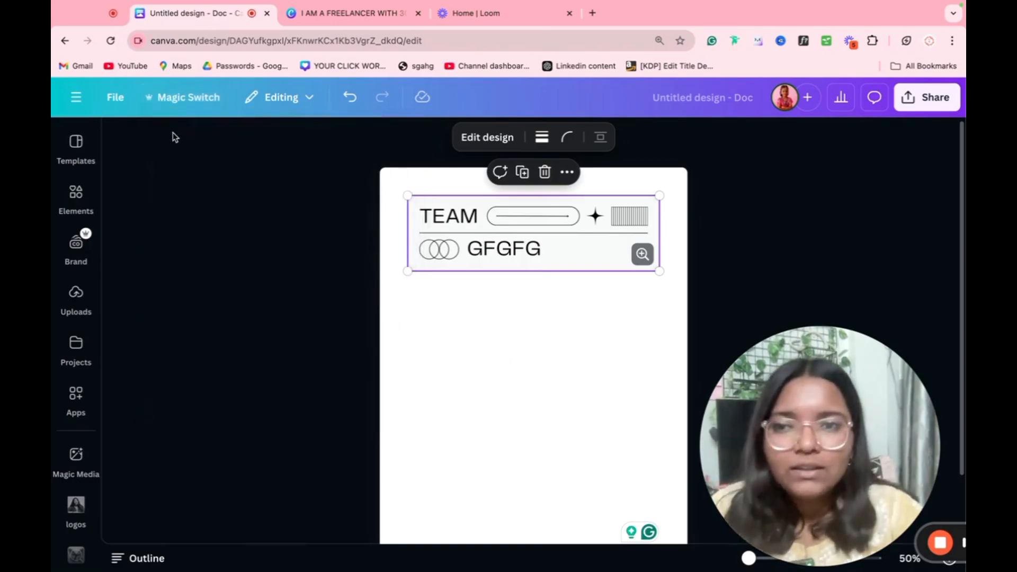
{"action": "left_click", "coordinate": [195, 101]}
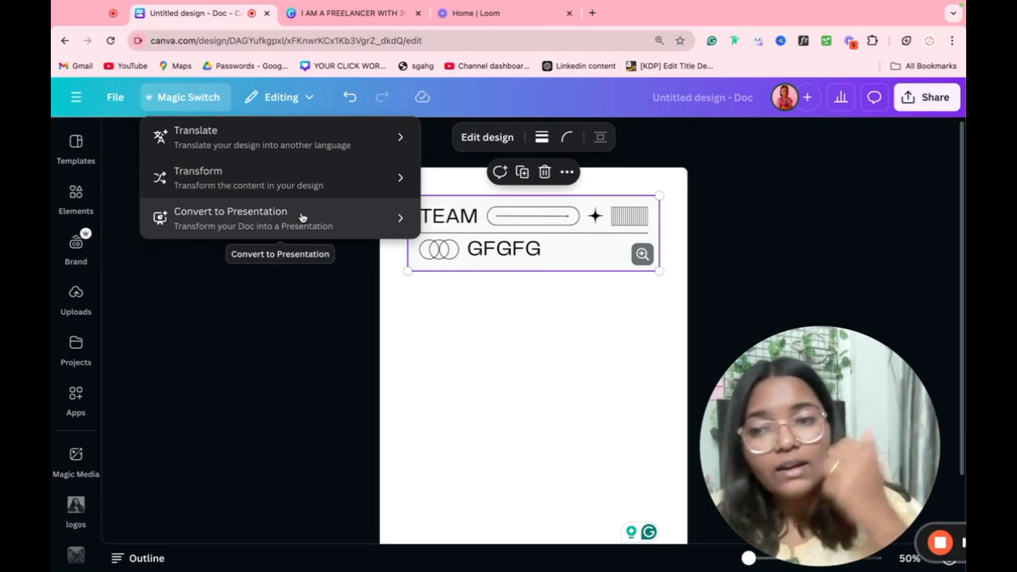
{"action": "left_click", "coordinate": [283, 297]}
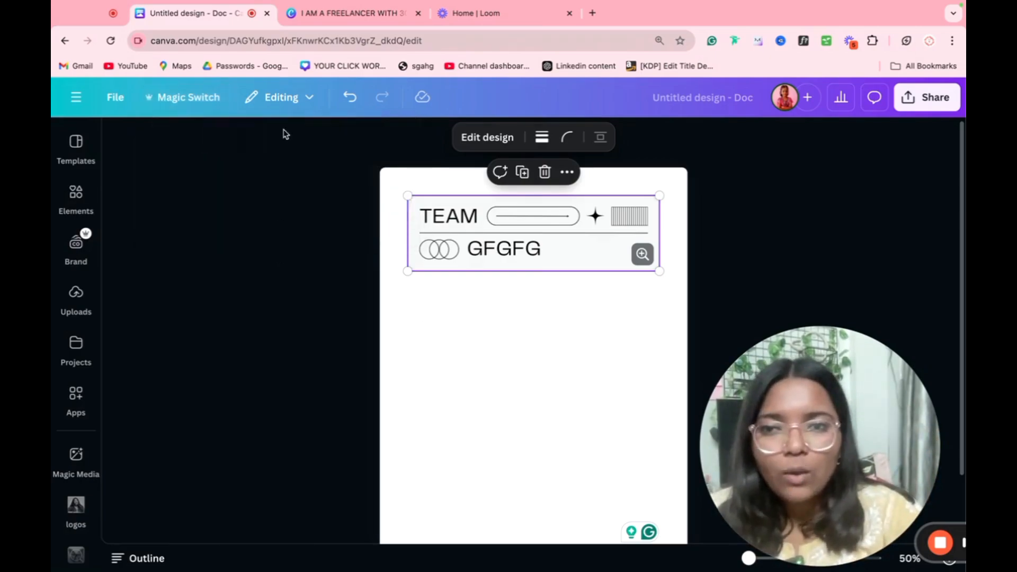
Step: Set the freelancer design's collaboration link to Anyone with the link, Can edit
{"action": "left_click", "coordinate": [423, 12]}
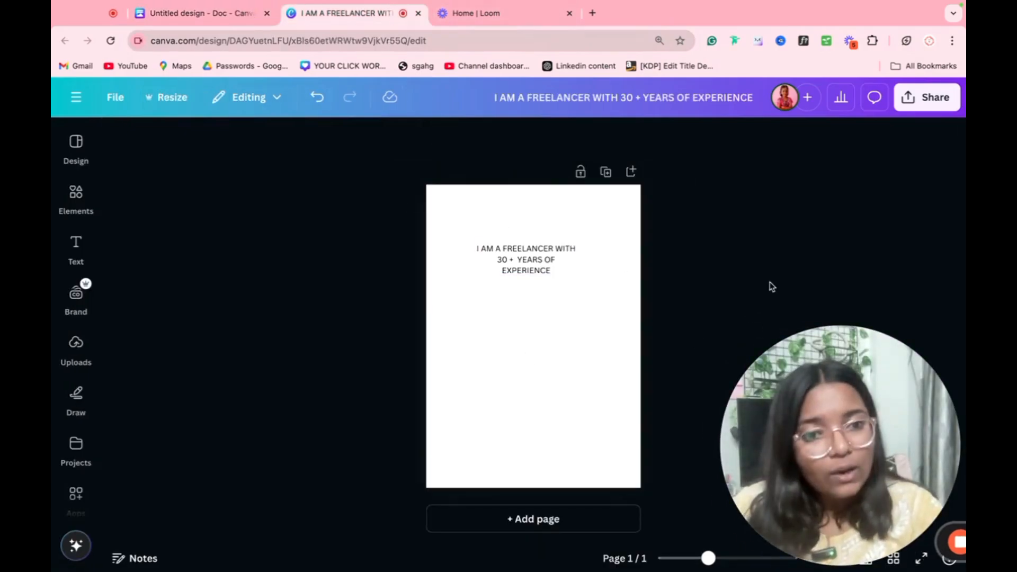
{"action": "left_click", "coordinate": [922, 105]}
{"action": "left_click_drag", "start_coordinate": [848, 451], "coordinate": [303, 454]}
{"action": "left_click", "coordinate": [904, 103]}
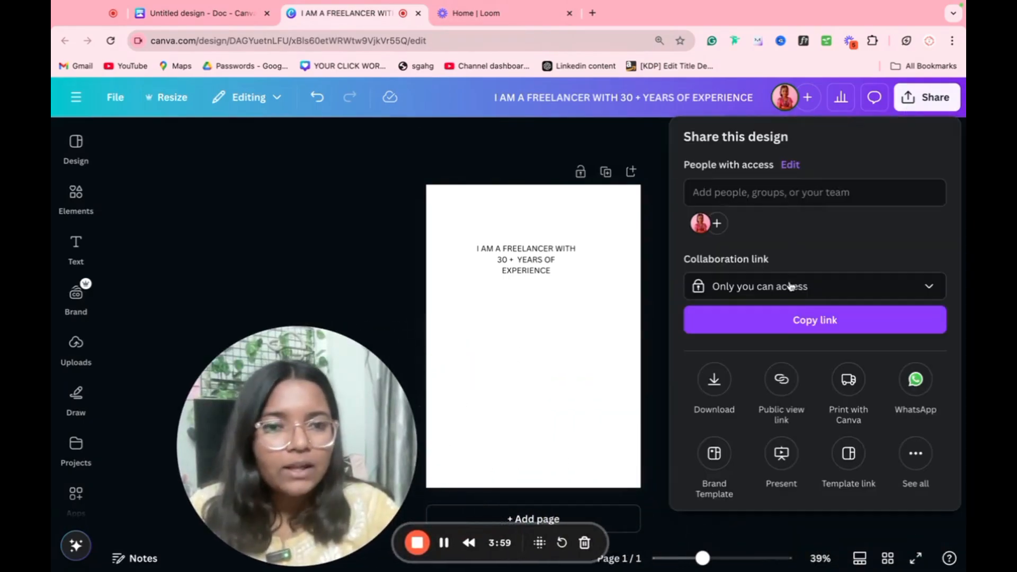
{"action": "left_click", "coordinate": [809, 294]}
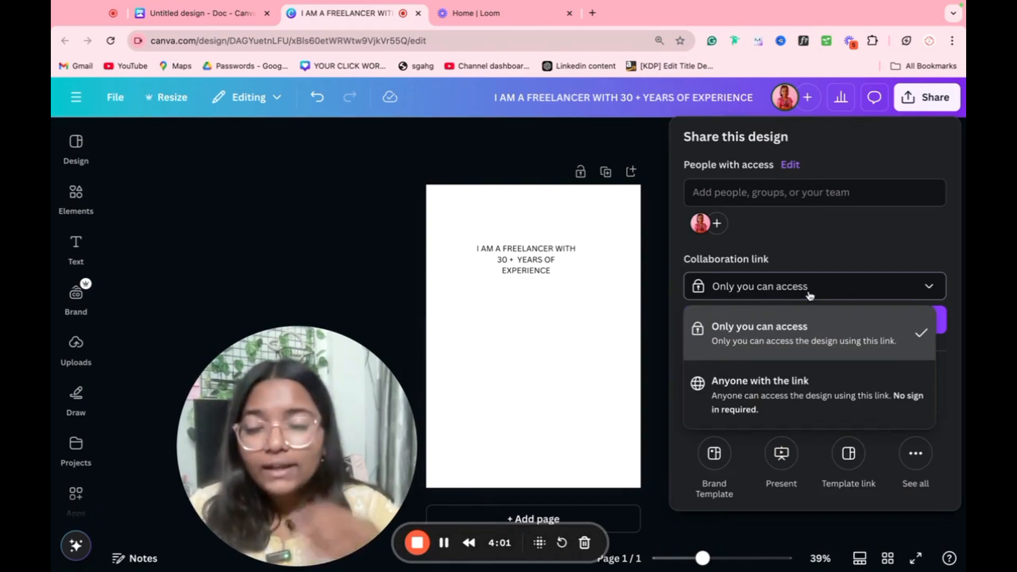
{"action": "left_click", "coordinate": [801, 389]}
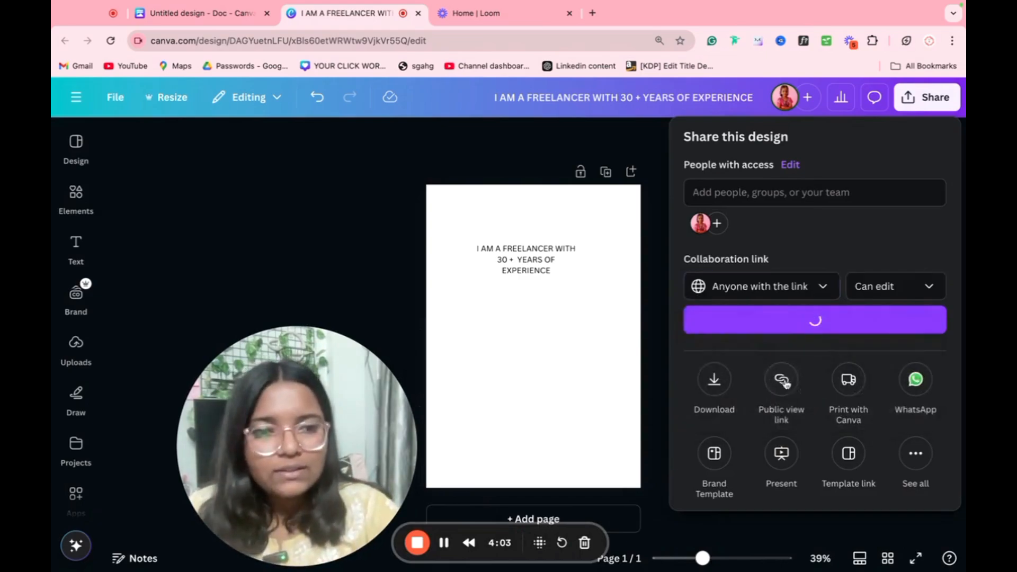
{"action": "left_click", "coordinate": [887, 289]}
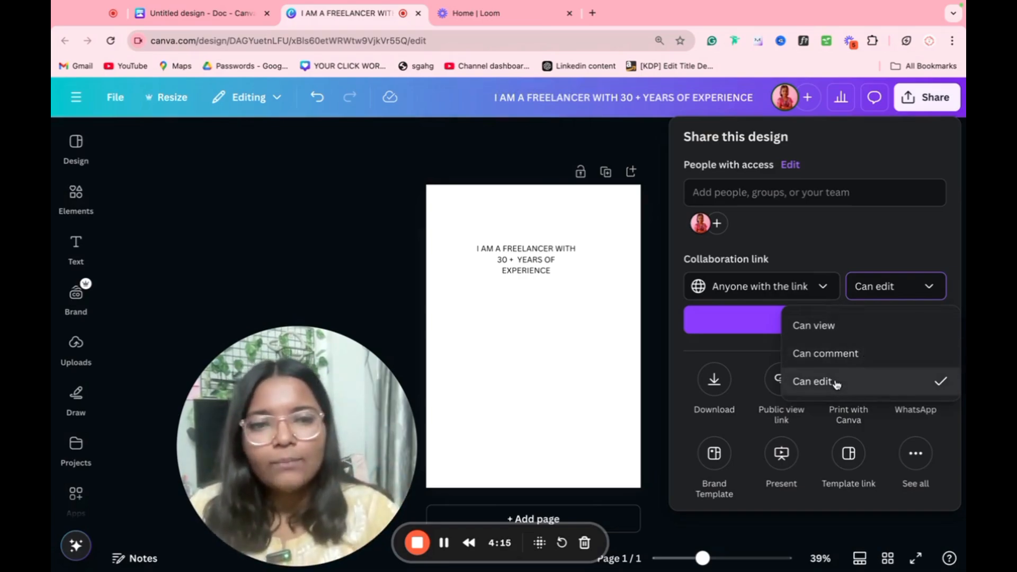
{"action": "left_click", "coordinate": [815, 258]}
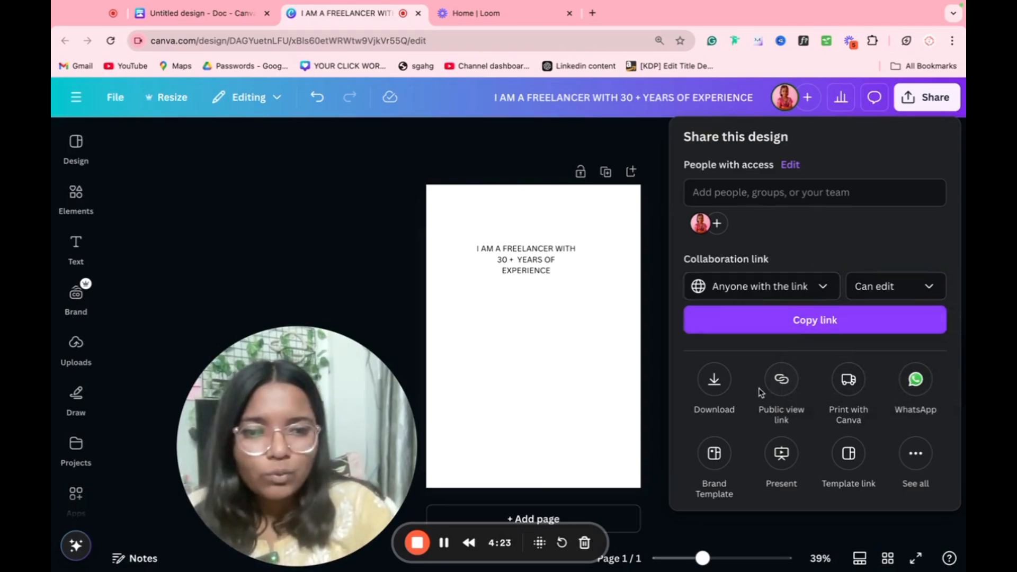
Step: Create a public template link for the design and copy it
{"action": "left_click", "coordinate": [854, 454]}
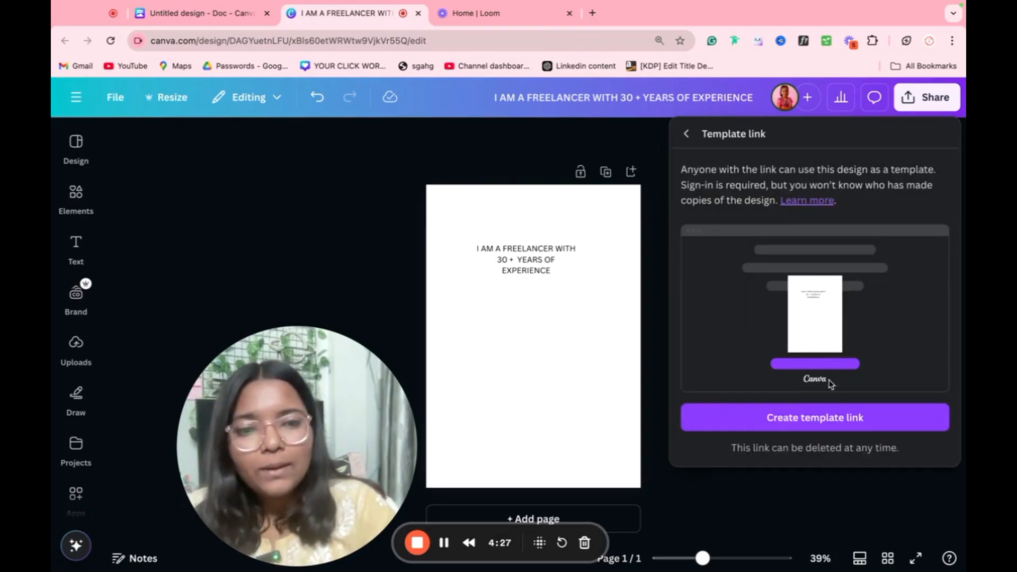
{"action": "left_click", "coordinate": [805, 423]}
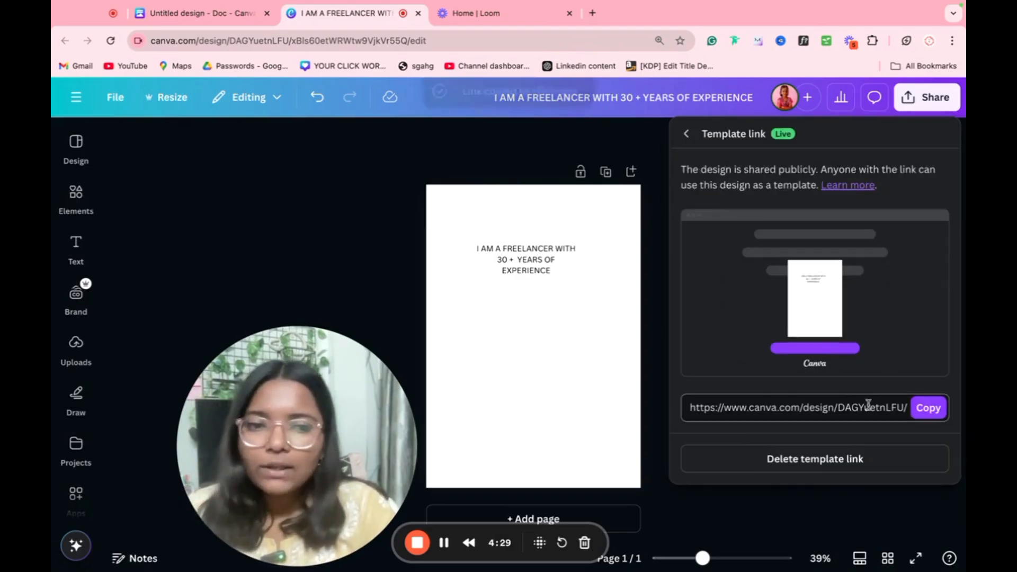
{"action": "left_click", "coordinate": [922, 408]}
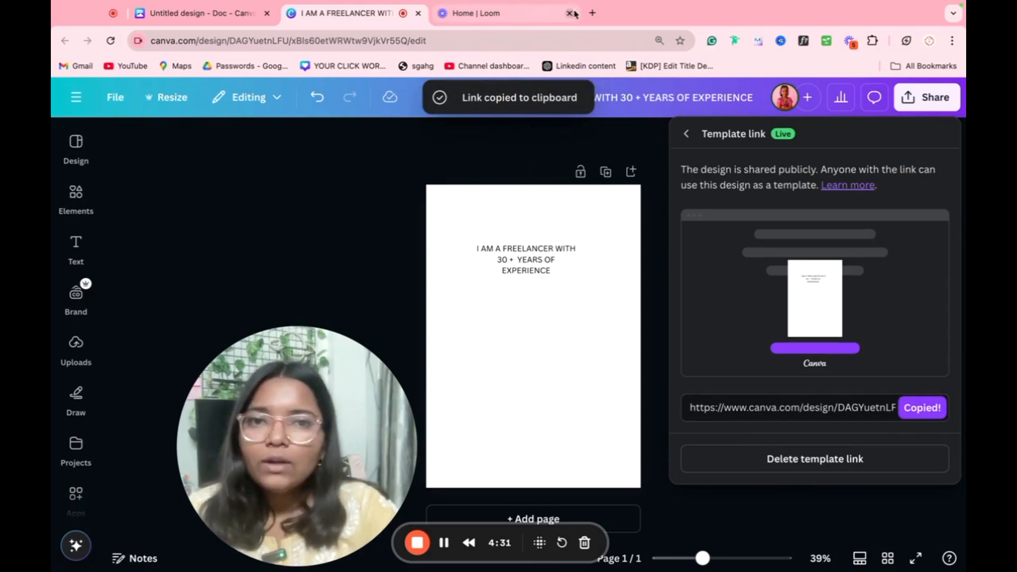
{"action": "left_click", "coordinate": [592, 13]}
Step: Load the copied template link in the new tab, view the template page, then return to the editor
{"action": "key", "text": "super+v"}
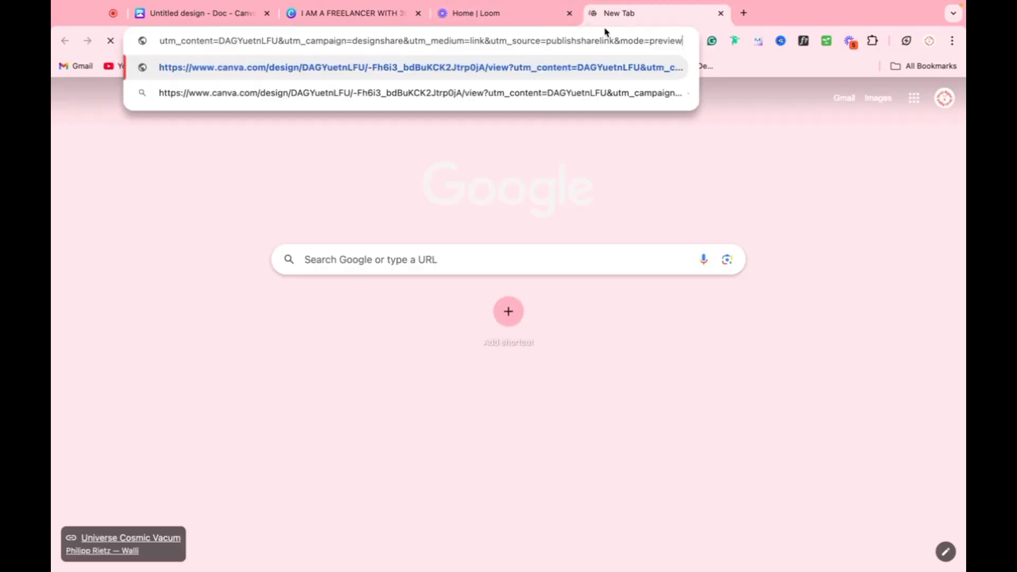
{"action": "key", "text": "Return"}
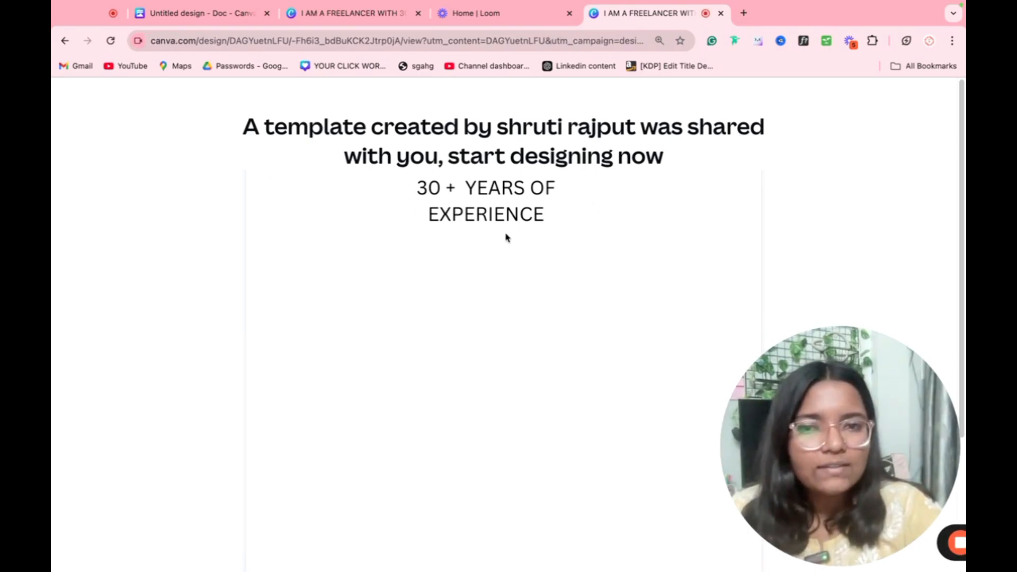
{"action": "scroll", "coordinate": [486, 234], "scroll_direction": "down", "scroll_amount": 5}
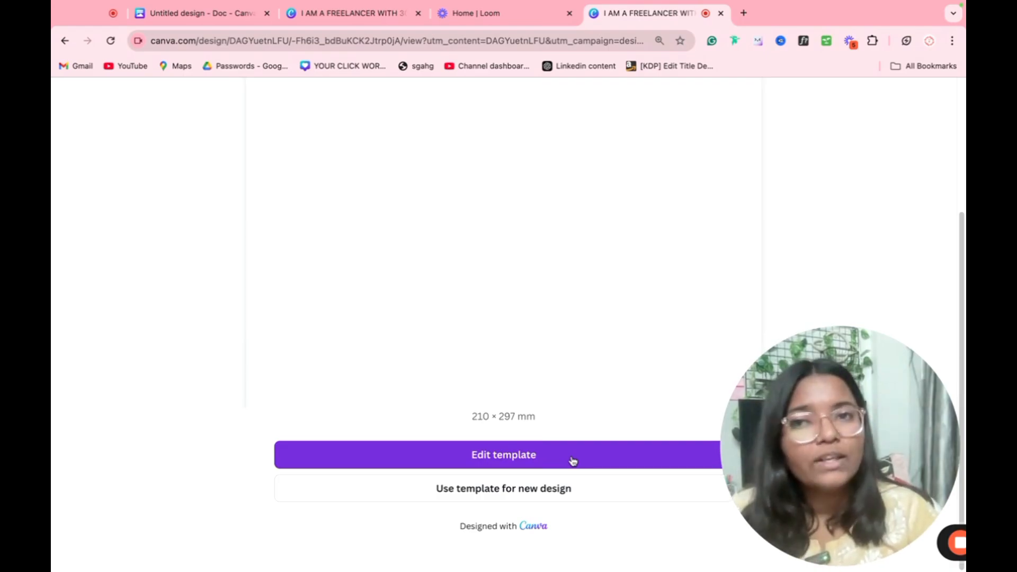
{"action": "left_click", "coordinate": [321, 23]}
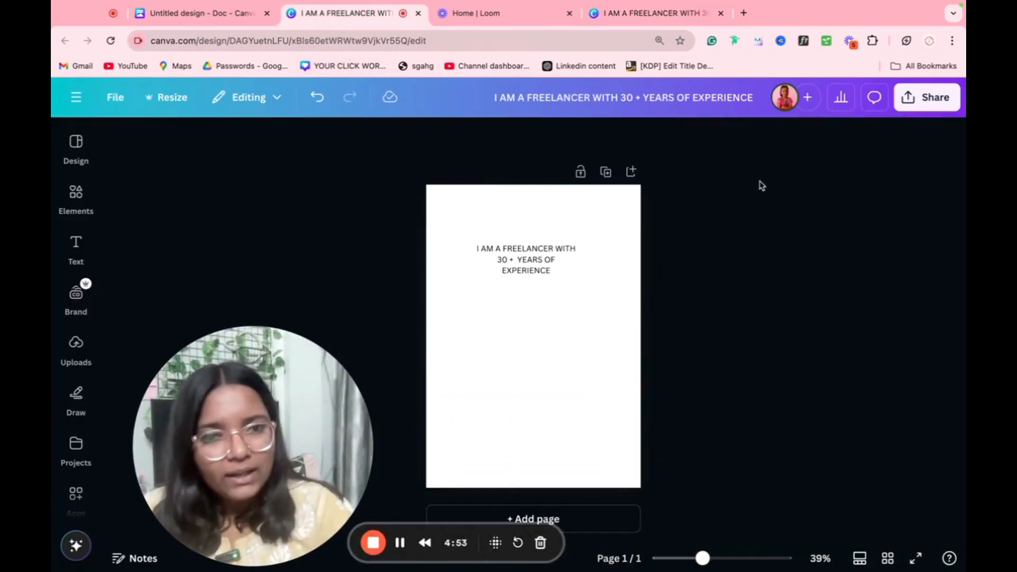
Step: Check who has access in the Share panel, close it, and show the page comments
{"action": "left_click", "coordinate": [927, 97]}
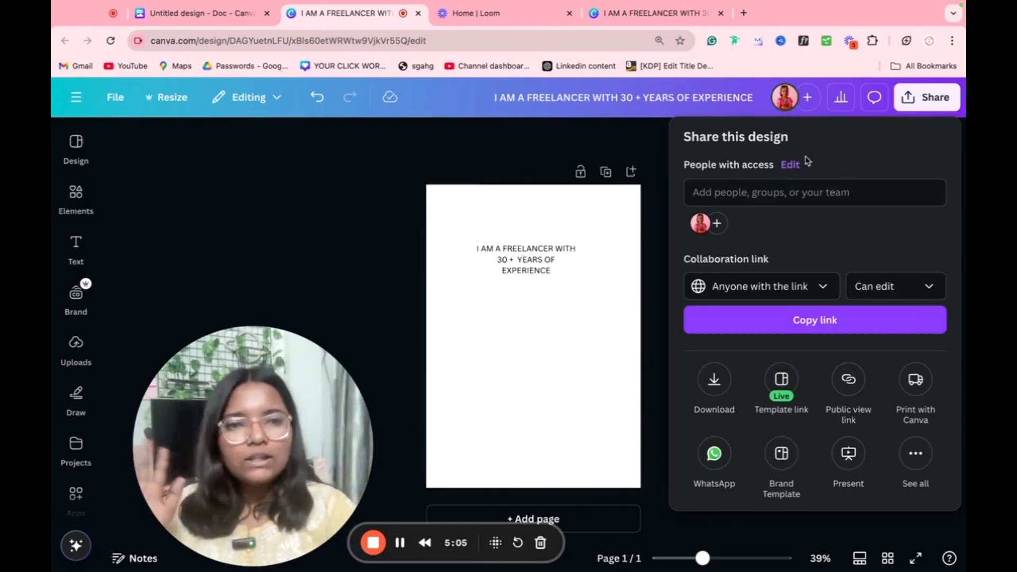
{"action": "left_click", "coordinate": [808, 195]}
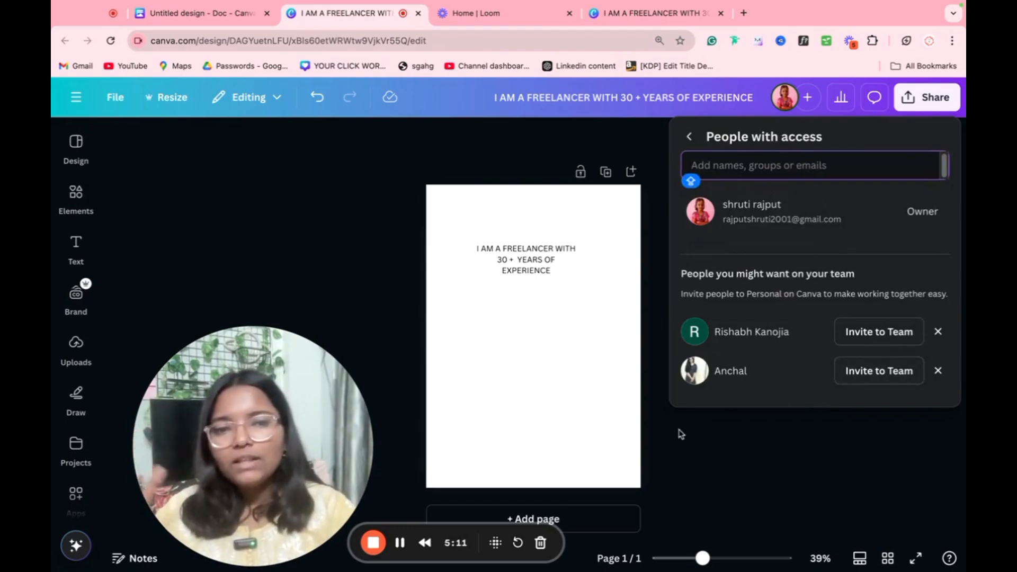
{"action": "left_click", "coordinate": [708, 426]}
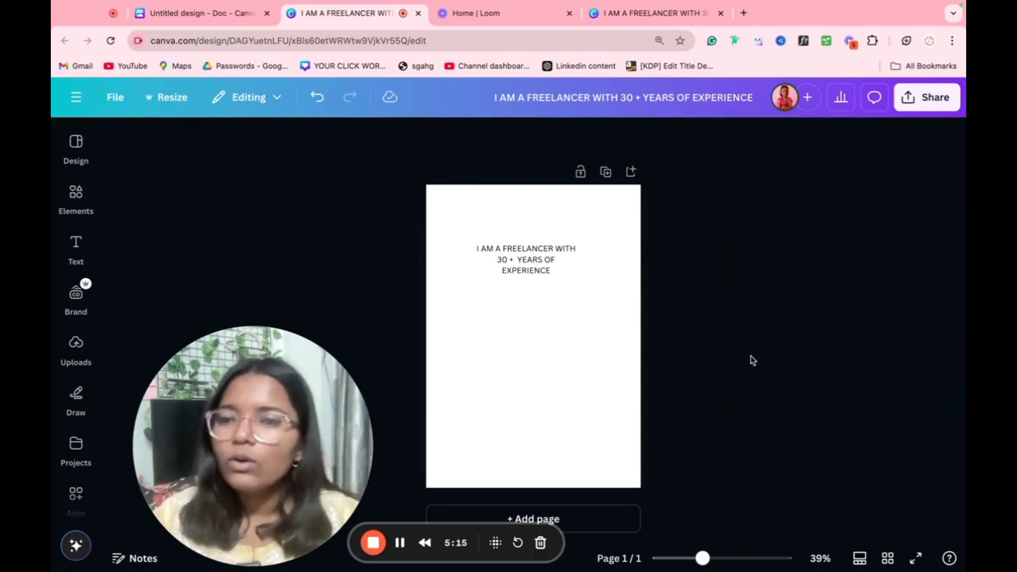
{"action": "left_click_drag", "start_coordinate": [199, 504], "coordinate": [373, 360]}
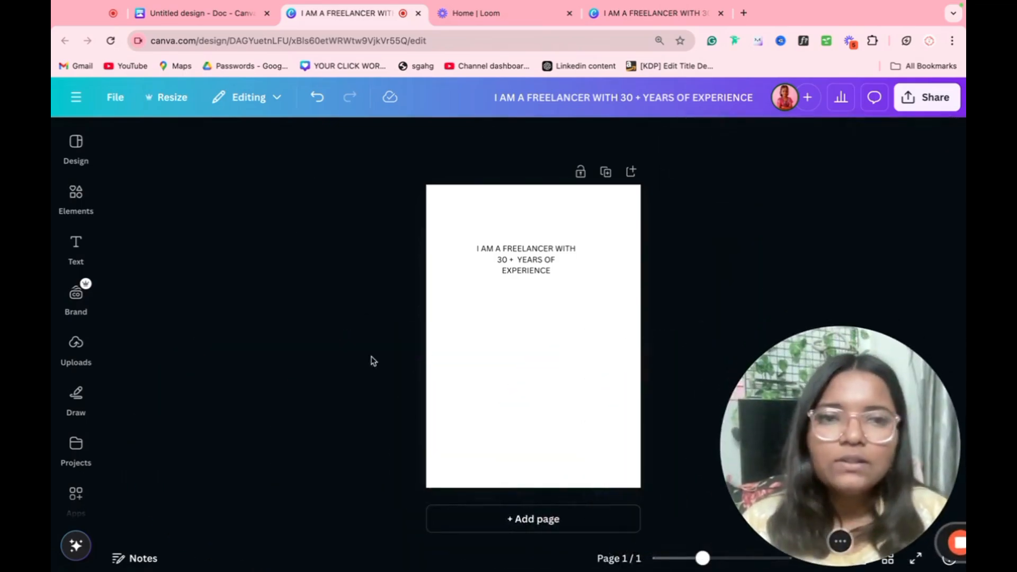
{"action": "left_click", "coordinate": [874, 97]}
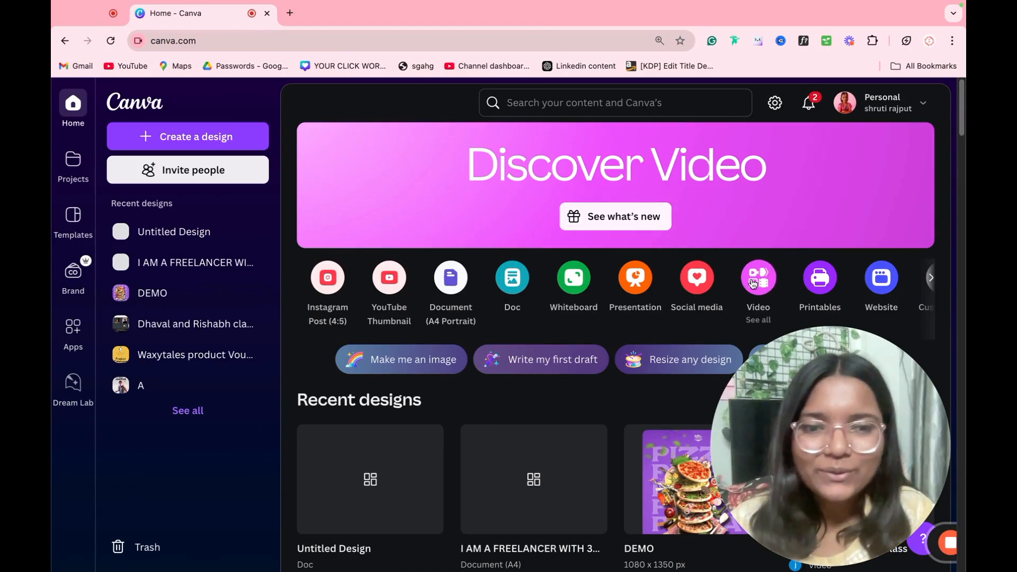
Step: Start a video from the POV Fashion Mobile Video in White Clean Corpcore Style template
{"action": "left_click", "coordinate": [753, 283]}
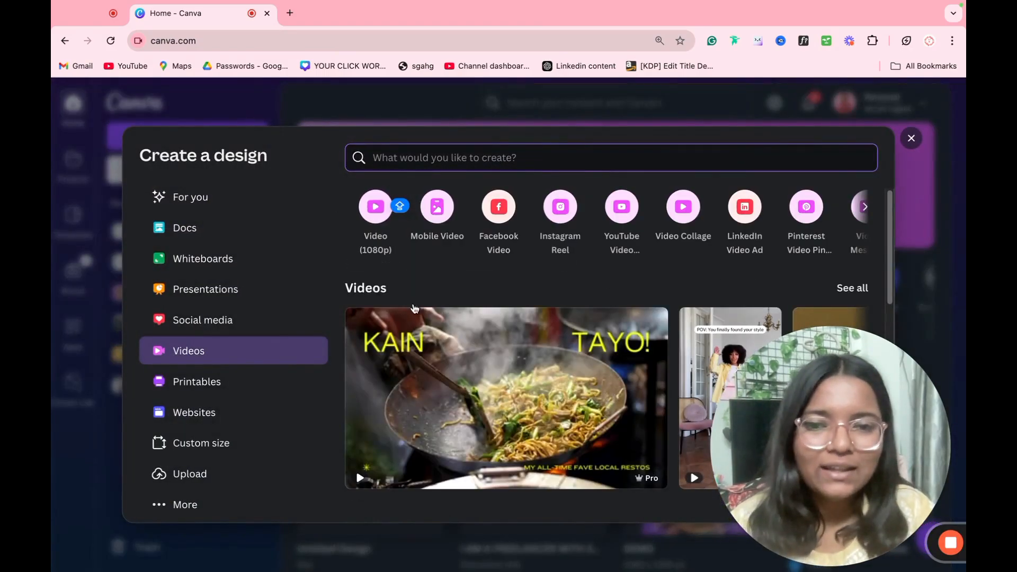
{"action": "scroll", "coordinate": [583, 344], "scroll_direction": "down", "scroll_amount": 3}
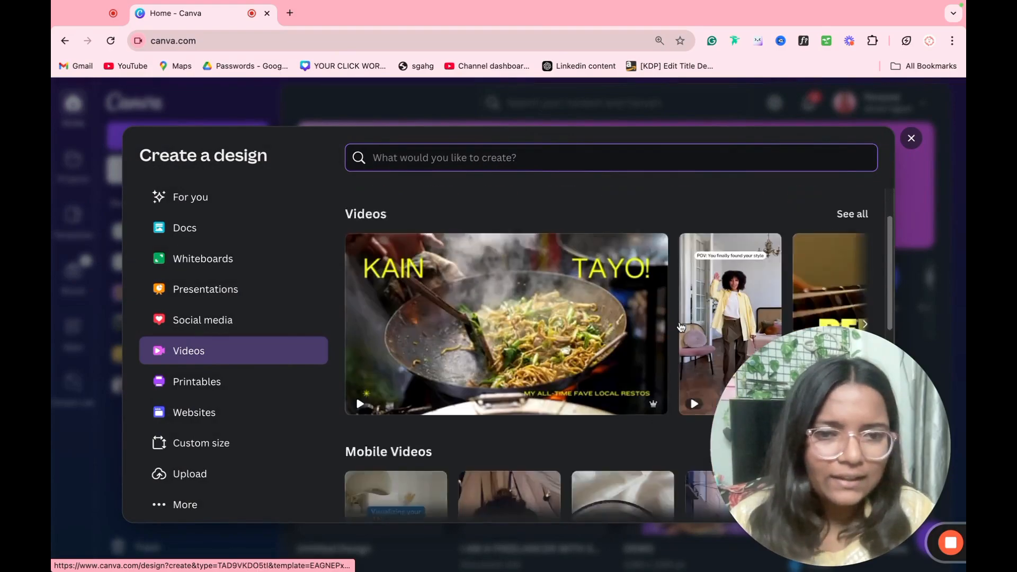
{"action": "left_click", "coordinate": [742, 313]}
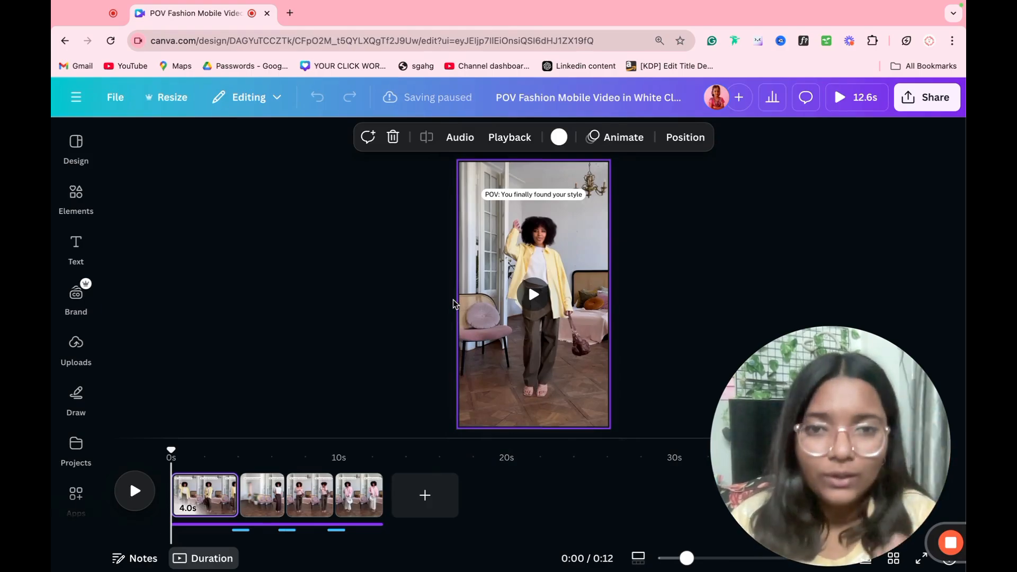
Step: Rename the design to 'DEMO'
{"action": "left_click", "coordinate": [578, 99]}
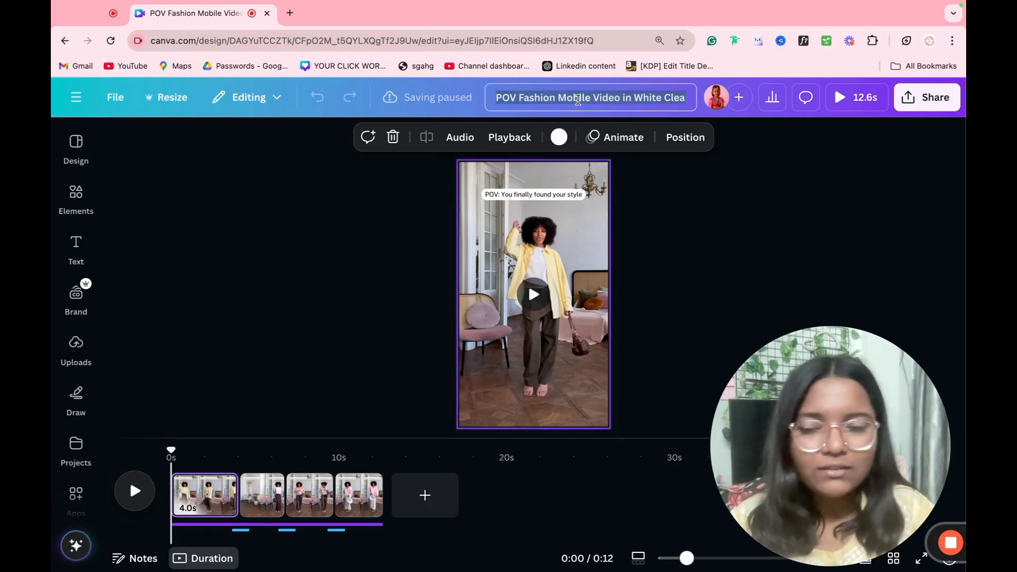
{"action": "type", "text": "DEMO"}
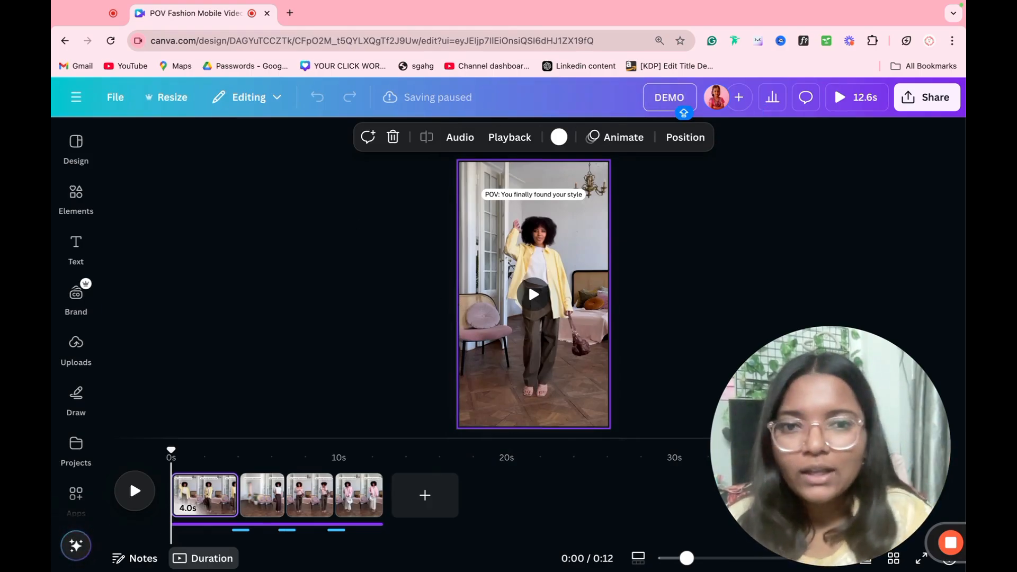
{"action": "left_click", "coordinate": [577, 239]}
{"action": "left_click", "coordinate": [689, 241]}
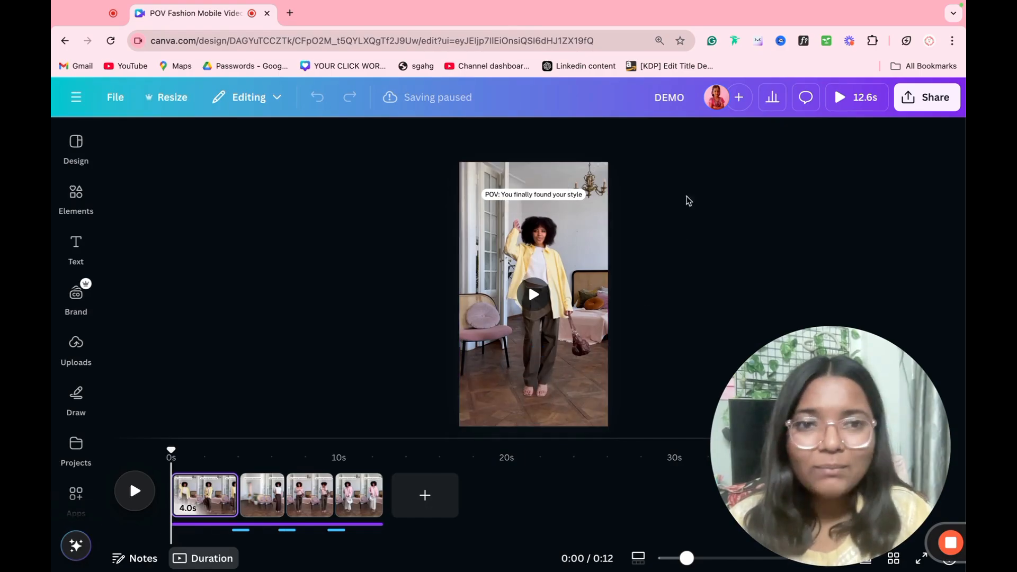
Step: Play the full-screen video preview at lower volume, then exit back to the editor
{"action": "left_click", "coordinate": [874, 106]}
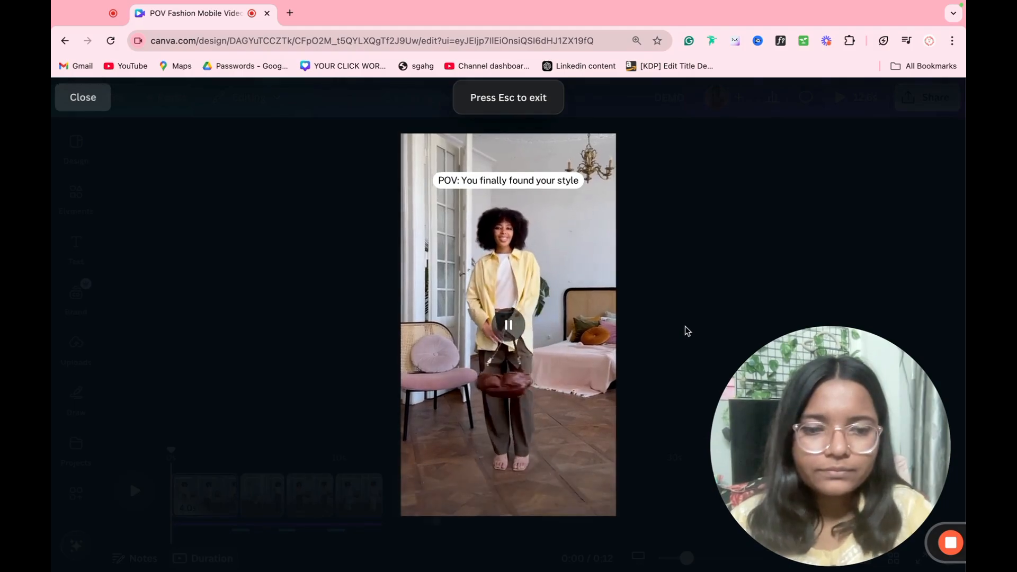
{"action": "key", "text": "XF86AudioLowerVolume"}
{"action": "key", "text": "XF86AudioLowerVolume"}
{"action": "key", "text": "XF86AudioLowerVolume"}
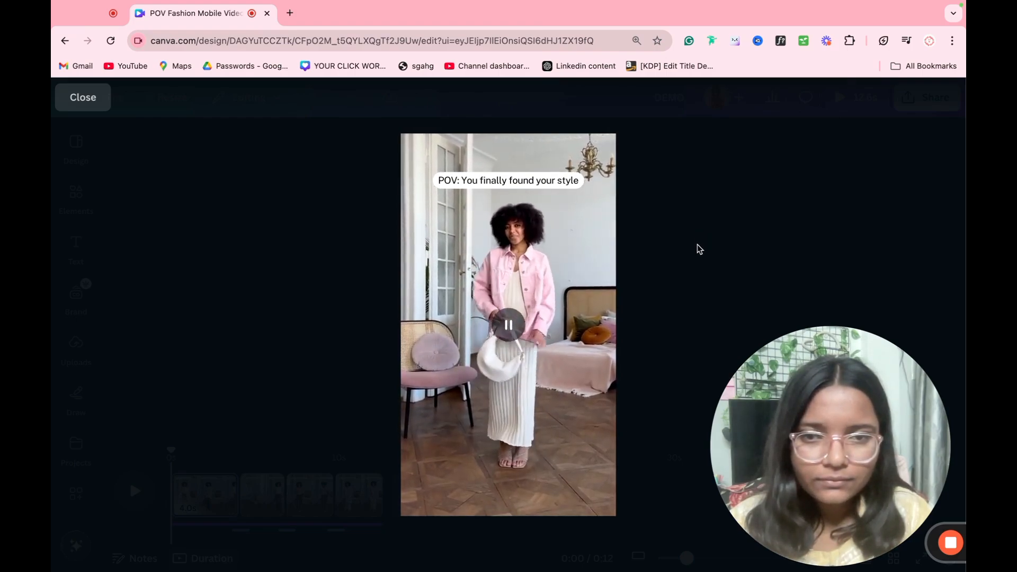
{"action": "key", "text": "Escape"}
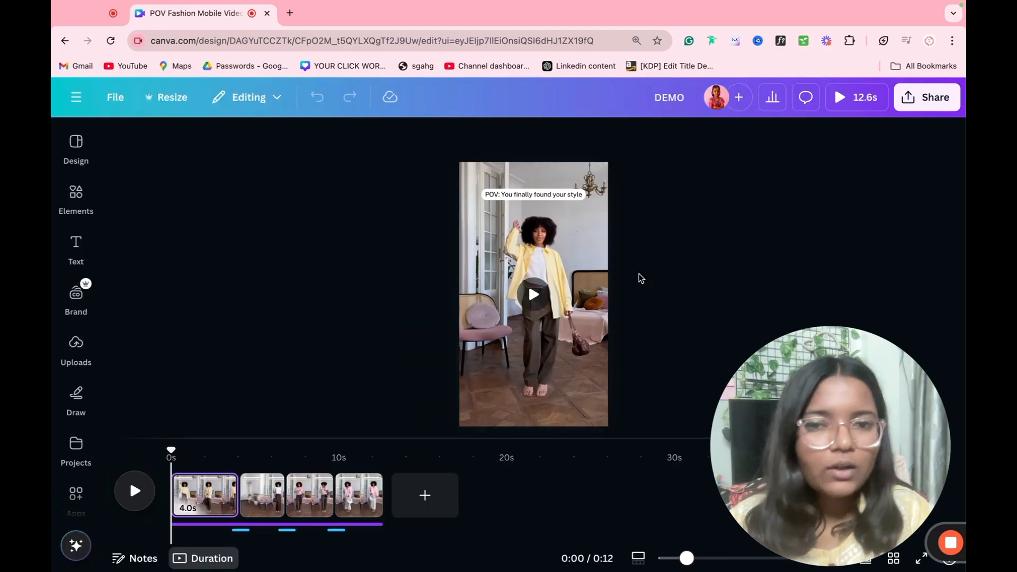
Step: Delete the extra fashion template clips, leaving a single blank page
{"action": "mouse_move", "coordinate": [243, 507]}
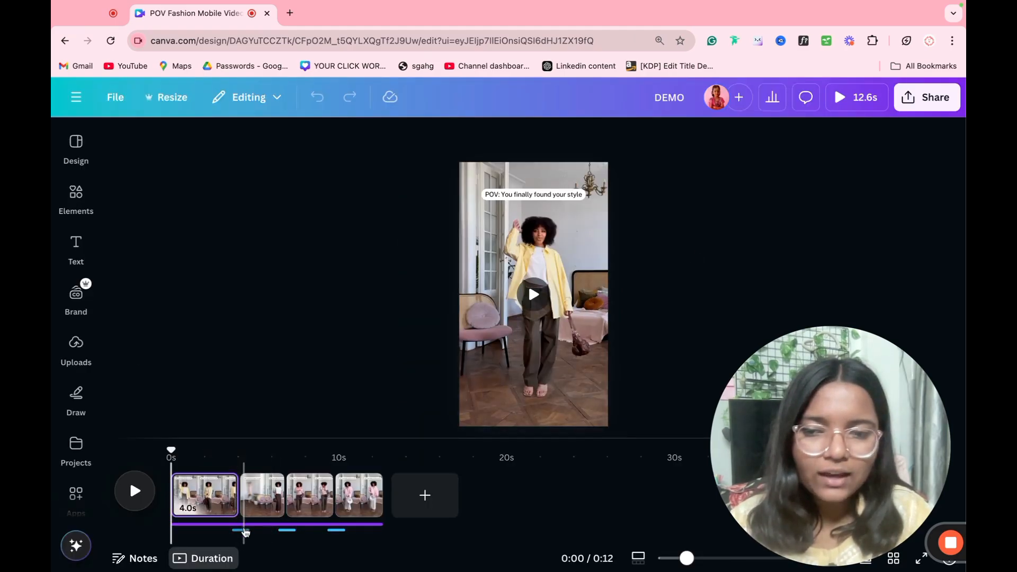
{"action": "left_click", "coordinate": [242, 530]}
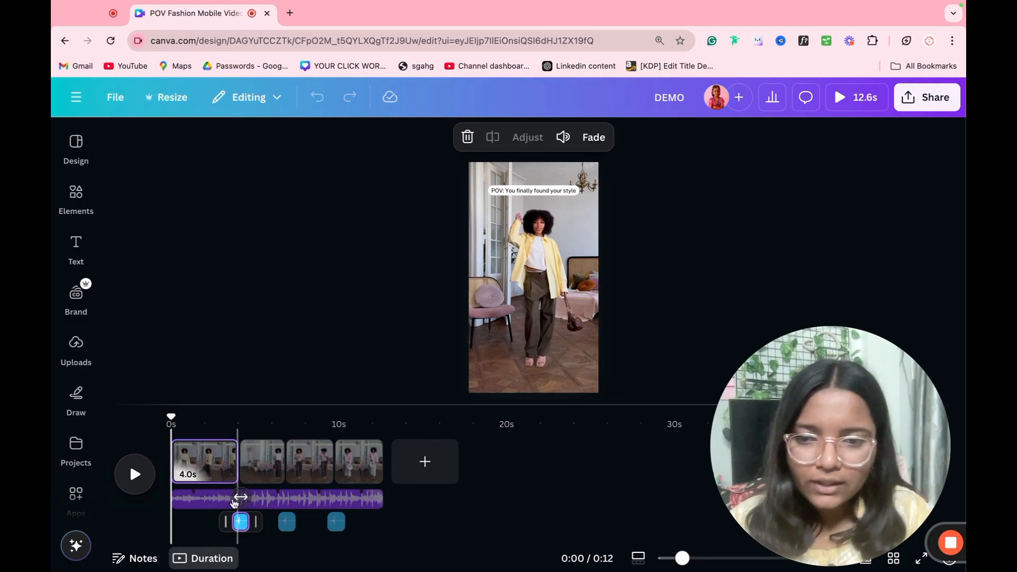
{"action": "left_click", "coordinate": [239, 427]}
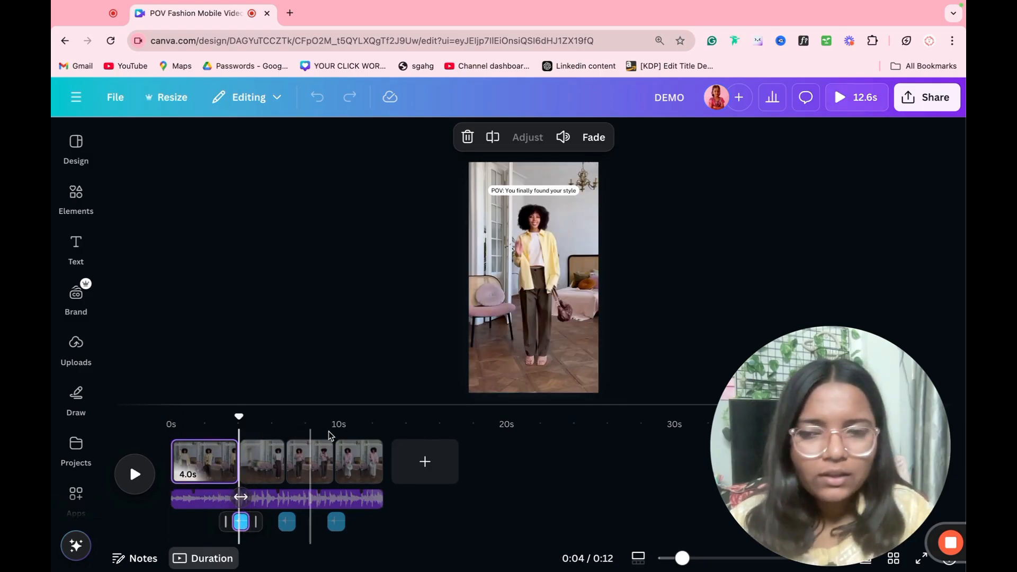
{"action": "left_click", "coordinate": [263, 465]}
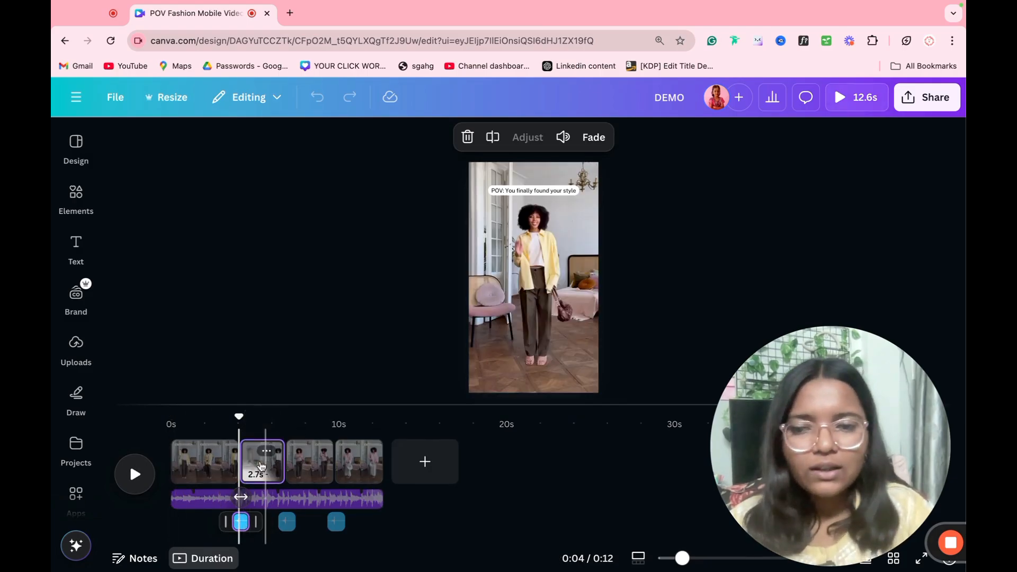
{"action": "key", "text": "Delete"}
{"action": "key", "text": "Delete"}
{"action": "key", "text": "Delete"}
{"action": "key", "text": "Delete"}
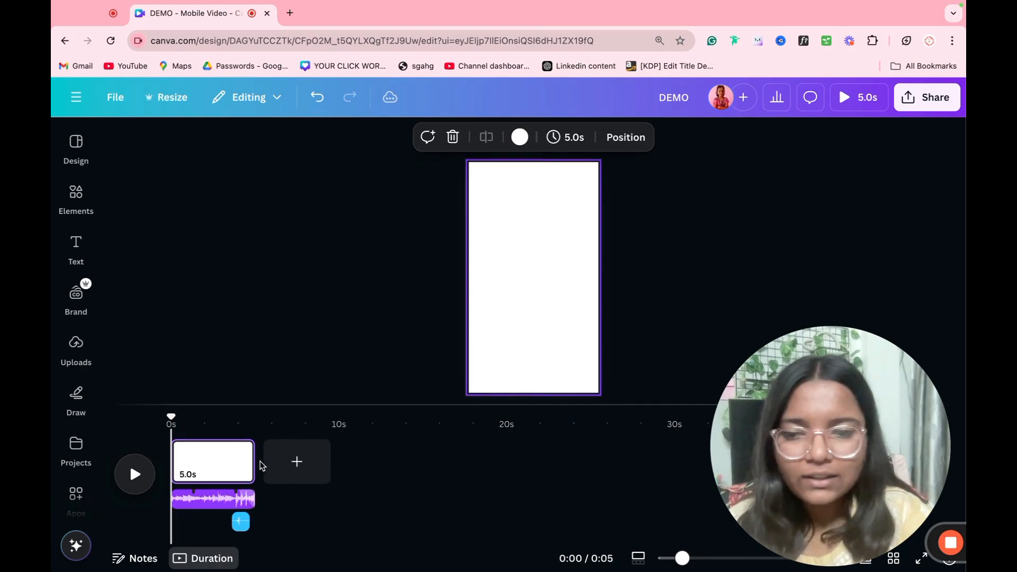
Step: Delete the background music track and the remaining whoosh sound effect
{"action": "left_click", "coordinate": [180, 499]}
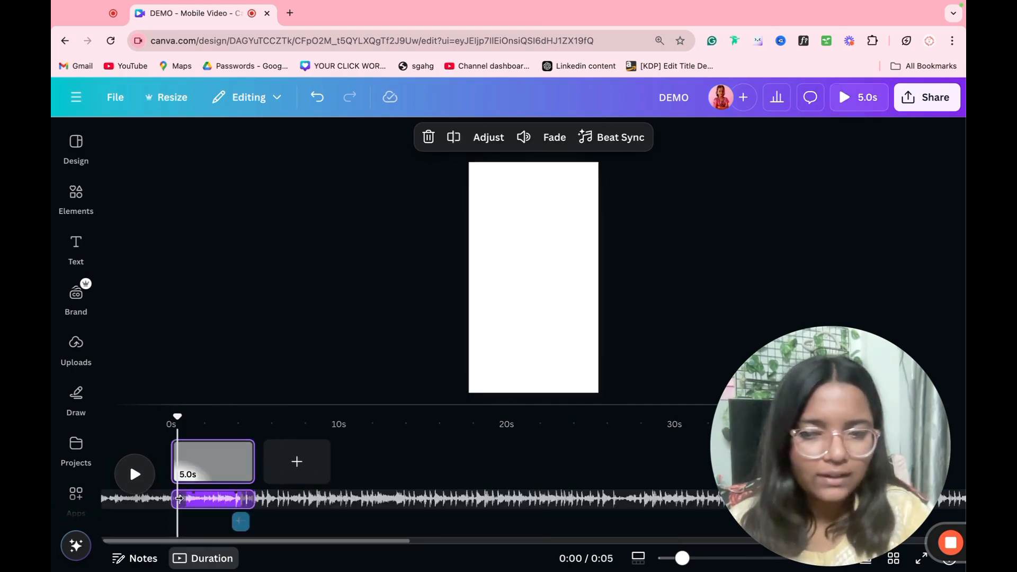
{"action": "key", "text": "Delete"}
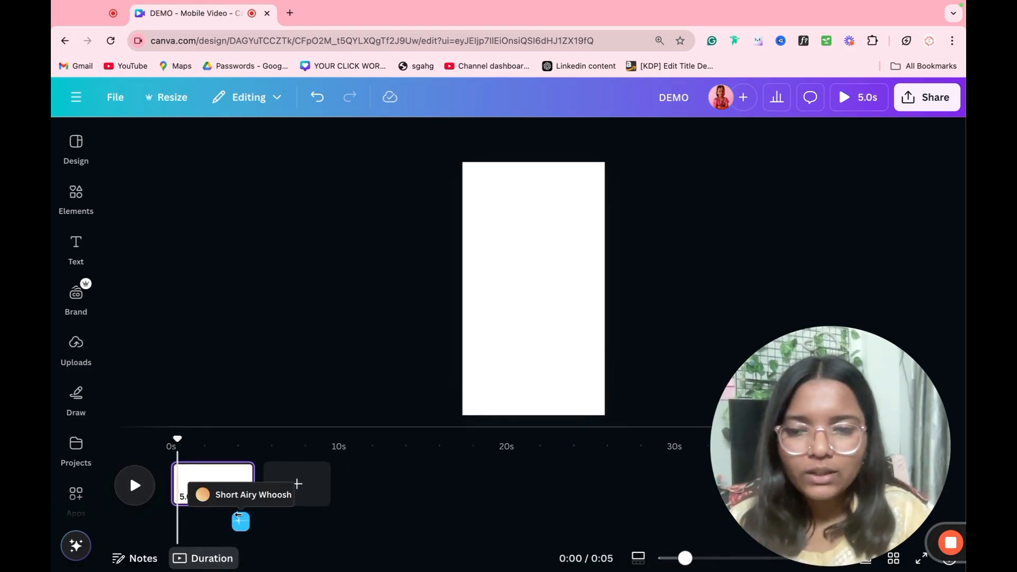
{"action": "left_click", "coordinate": [241, 522]}
{"action": "key", "text": "Delete"}
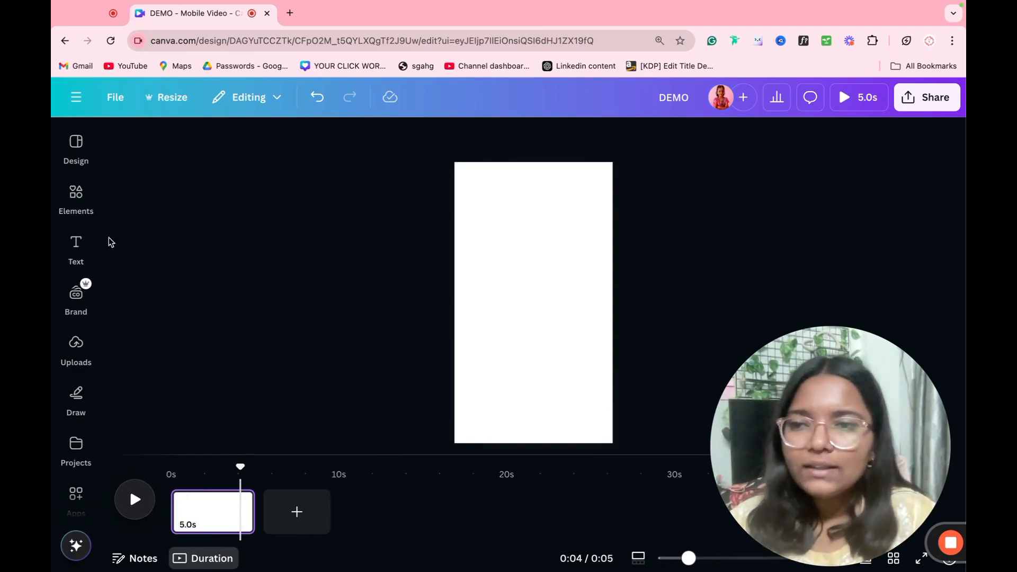
Step: Search Elements for 'LAPTOP' and place a black-screen laptop photo in the page's upper-middle area
{"action": "left_click", "coordinate": [75, 196]}
{"action": "left_click", "coordinate": [210, 143]}
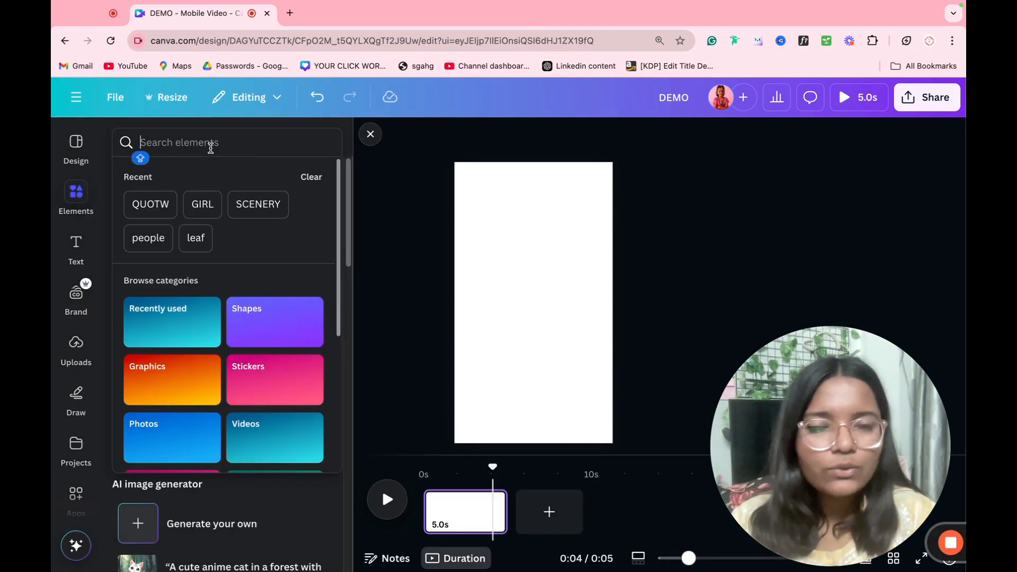
{"action": "type", "text": "LAPTOP"}
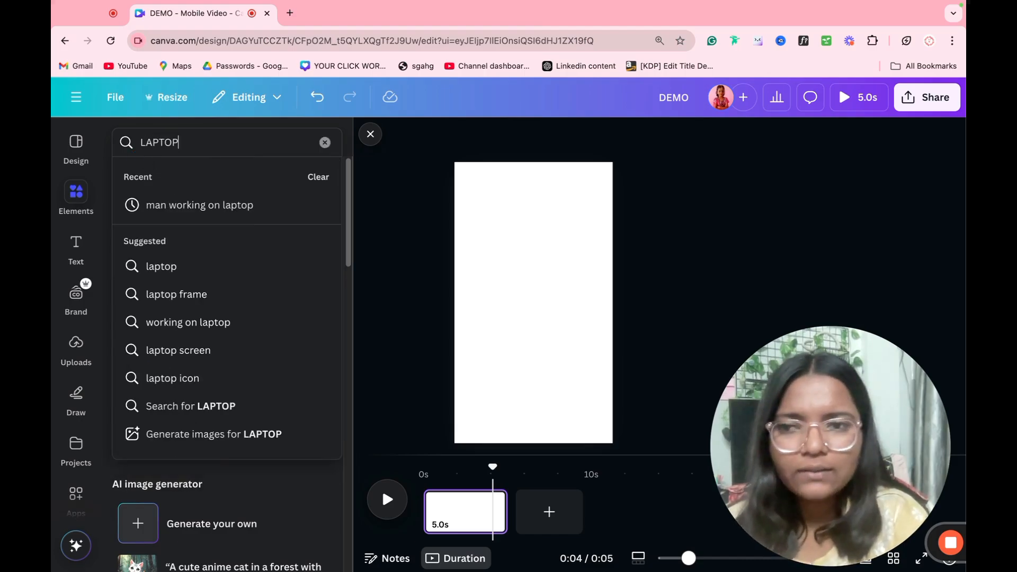
{"action": "key", "text": "Return"}
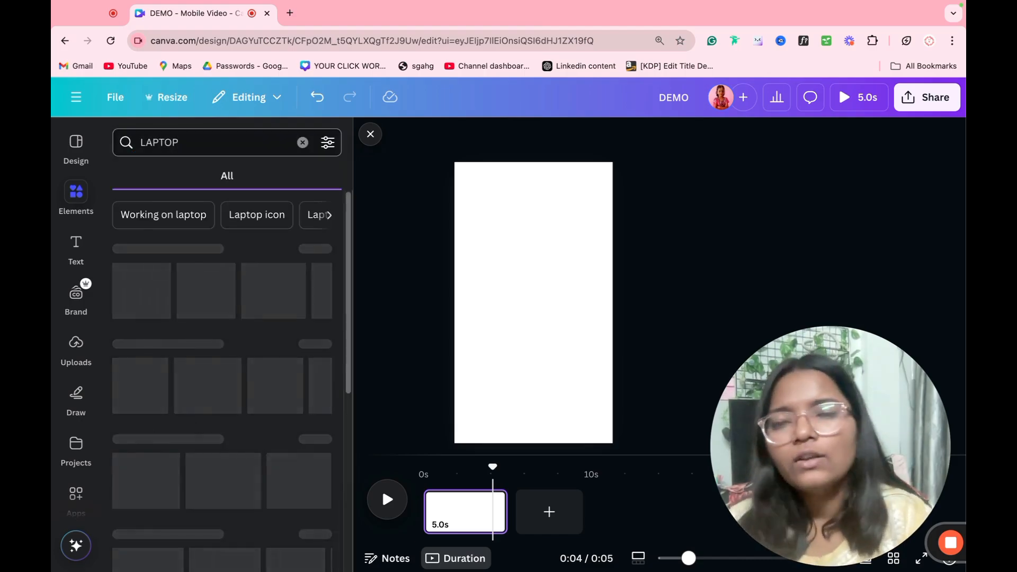
{"action": "left_click", "coordinate": [289, 183]}
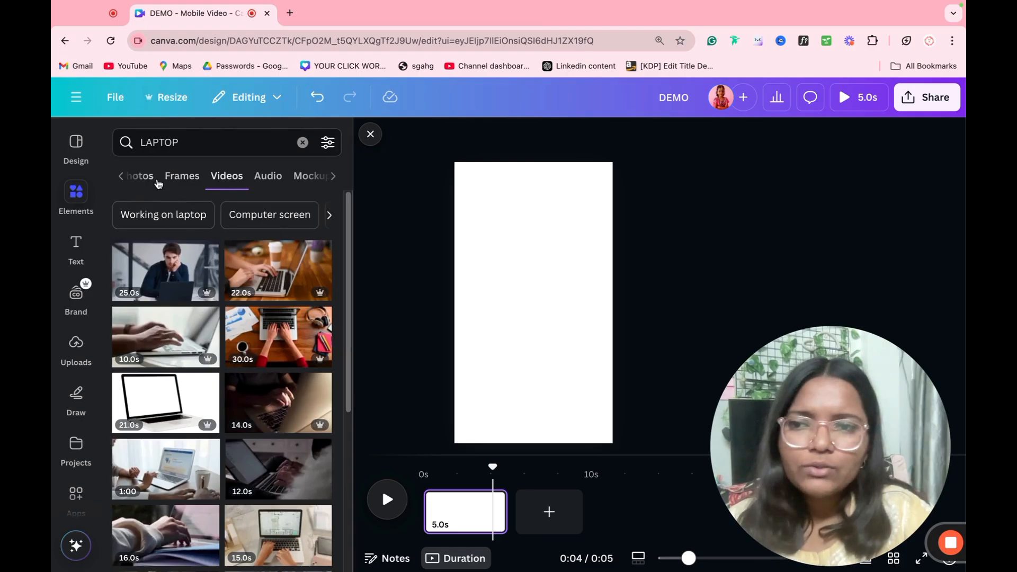
{"action": "left_click", "coordinate": [157, 181]}
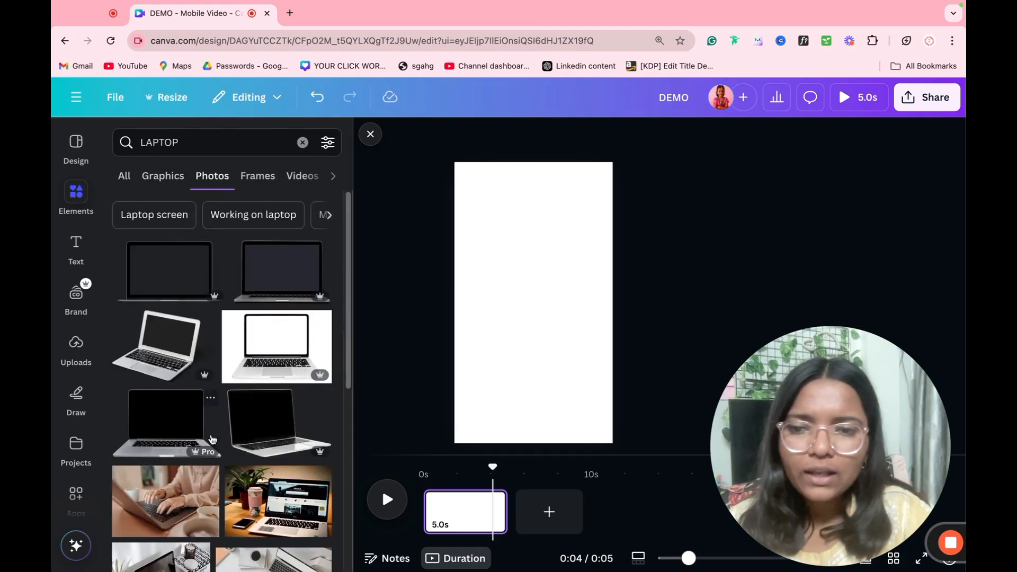
{"action": "left_click", "coordinate": [185, 436]}
{"action": "left_click_drag", "start_coordinate": [534, 320], "coordinate": [563, 337]}
{"action": "left_click", "coordinate": [466, 331]}
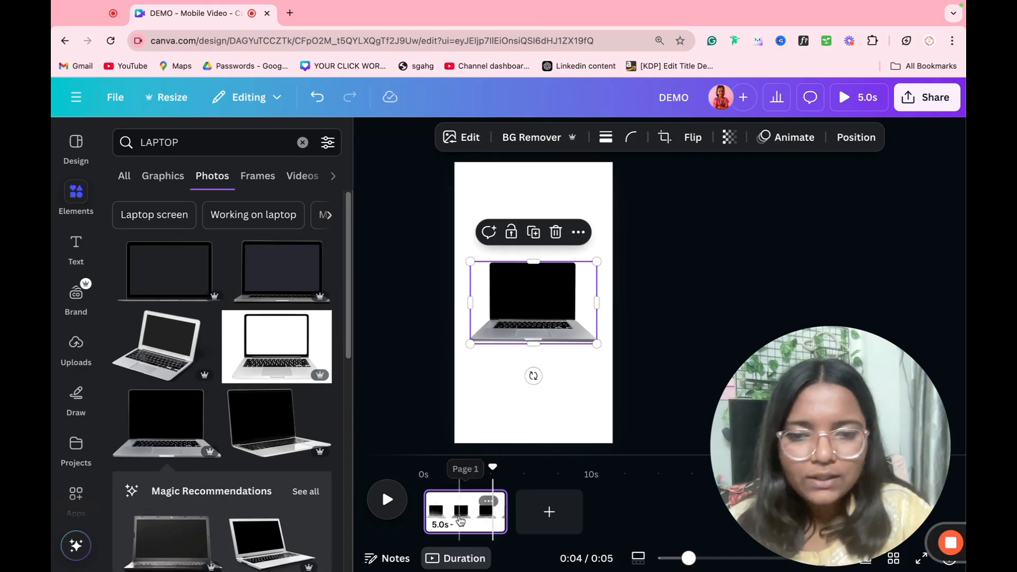
Step: Duplicate the laptop page and enlarge the laptop well beyond the page for a close-up
{"action": "left_click", "coordinate": [457, 518]}
{"action": "key", "text": "ctrl+d"}
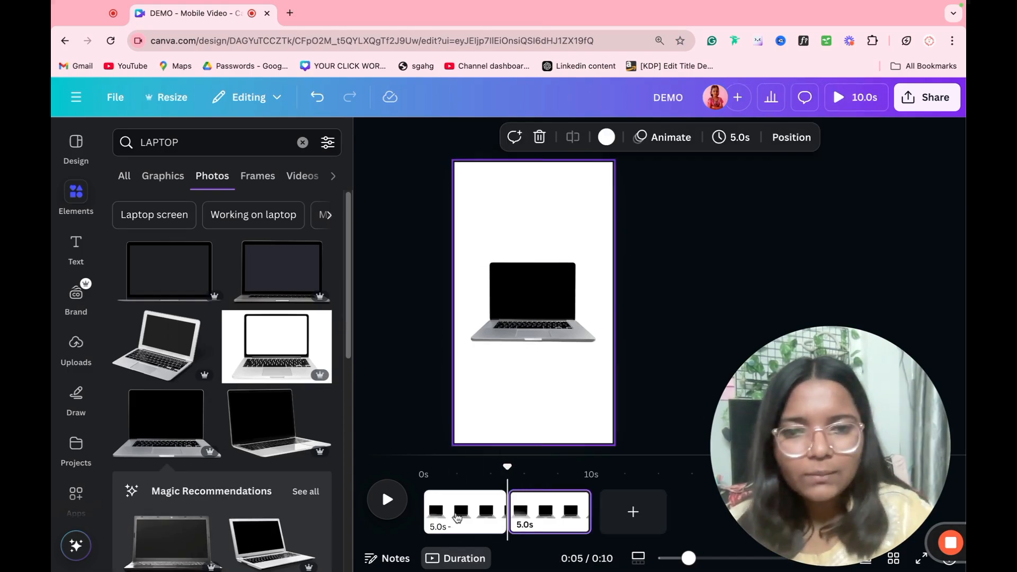
{"action": "left_click", "coordinate": [499, 335]}
{"action": "left_click_drag", "start_coordinate": [595, 345], "coordinate": [763, 454]}
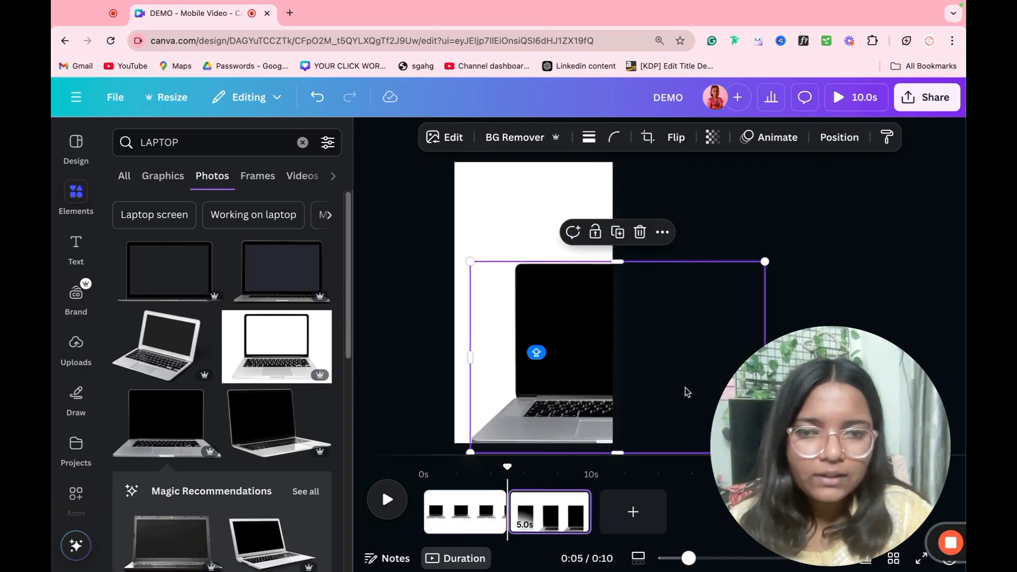
{"action": "left_click_drag", "start_coordinate": [681, 383], "coordinate": [588, 394]}
{"action": "left_click_drag", "start_coordinate": [632, 365], "coordinate": [645, 365]}
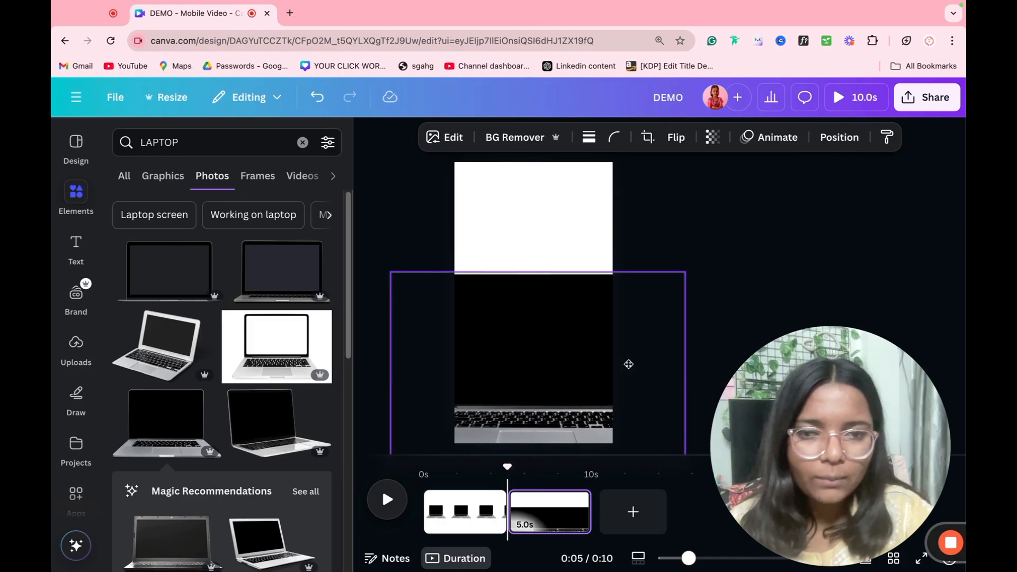
{"action": "key", "text": "super+d"}
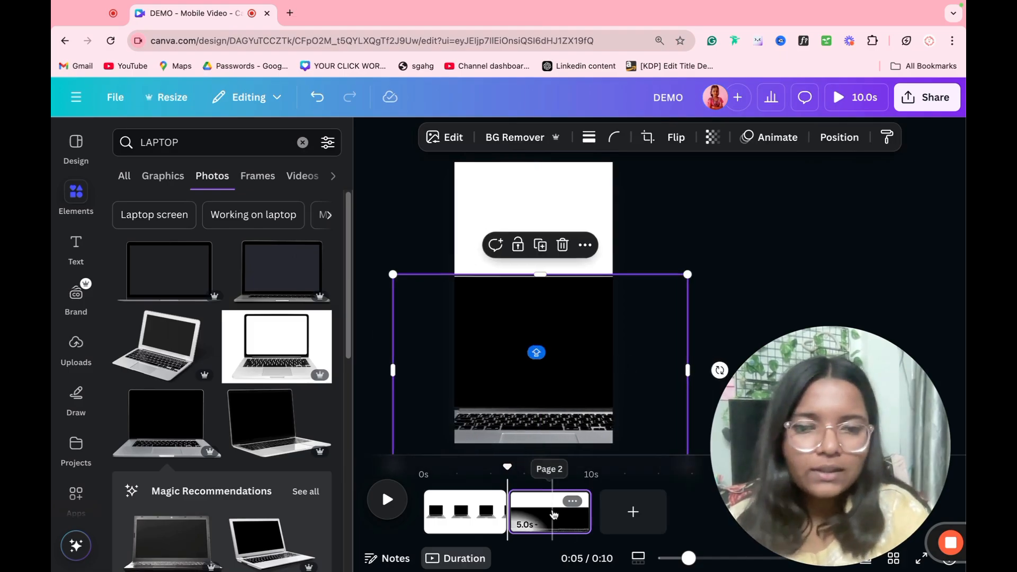
{"action": "key", "text": "Escape"}
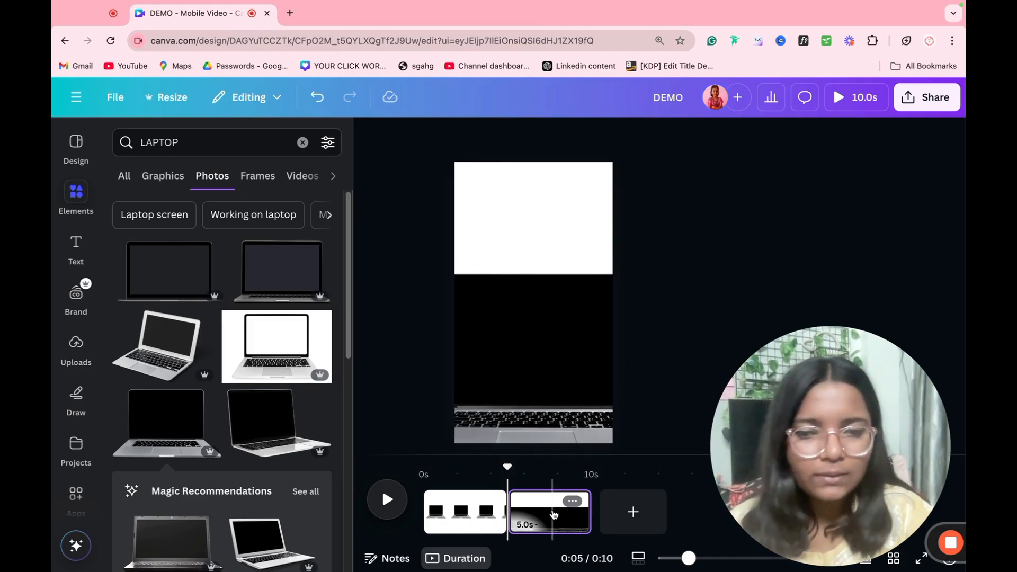
Step: Duplicate the second page, then shrink the laptop and tilt it about 11° counter-clockwise
{"action": "left_click", "coordinate": [554, 514]}
{"action": "key", "text": "super+d"}
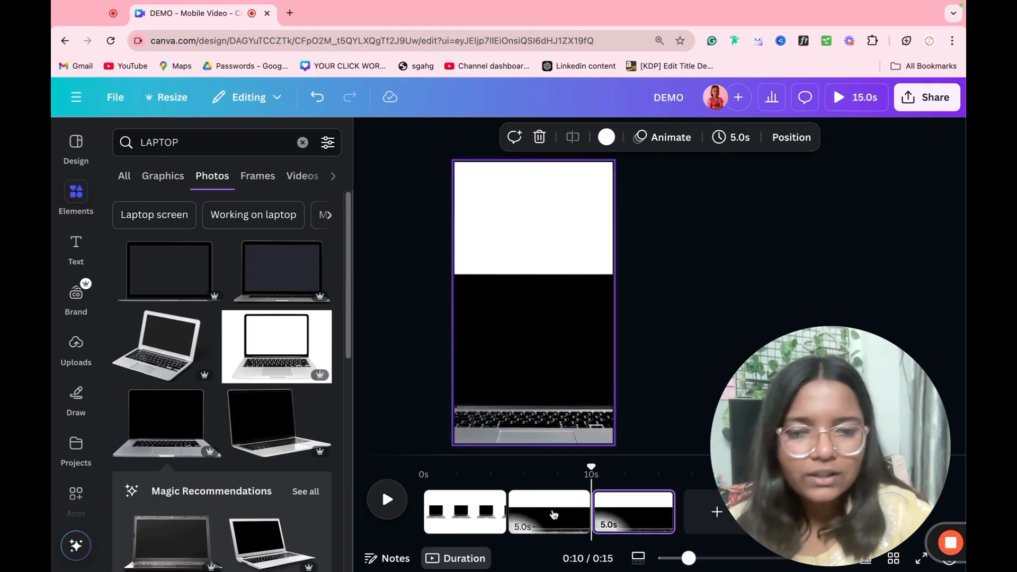
{"action": "left_click_drag", "start_coordinate": [568, 434], "coordinate": [610, 333]}
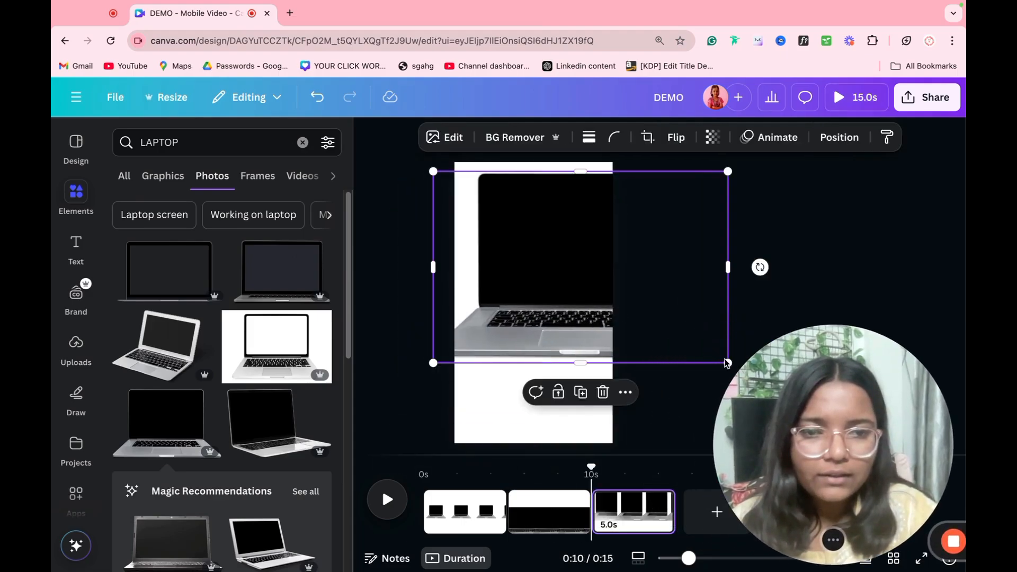
{"action": "left_click", "coordinate": [668, 331]}
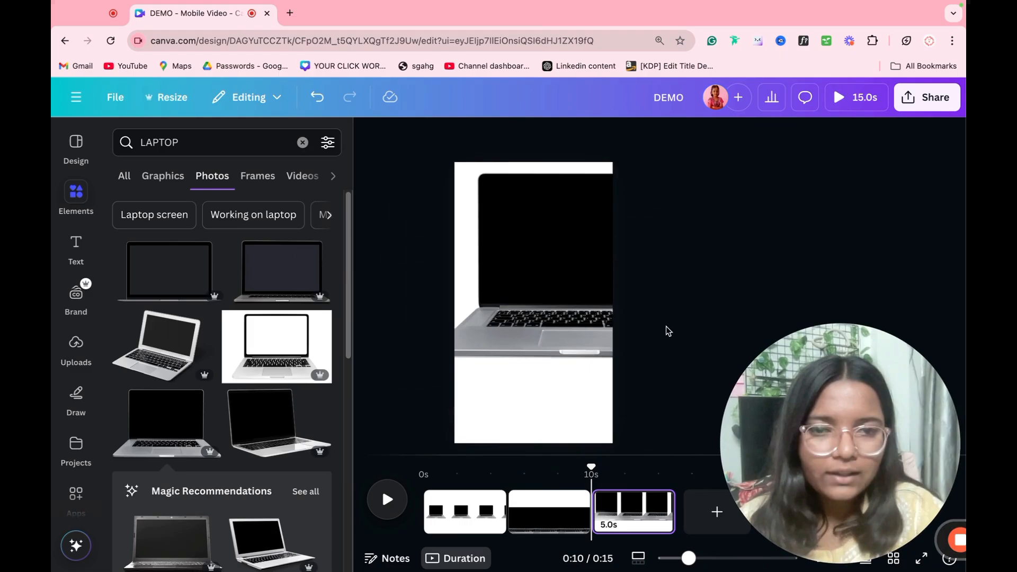
{"action": "left_click", "coordinate": [619, 325]}
{"action": "left_click_drag", "start_coordinate": [724, 169], "coordinate": [595, 265]}
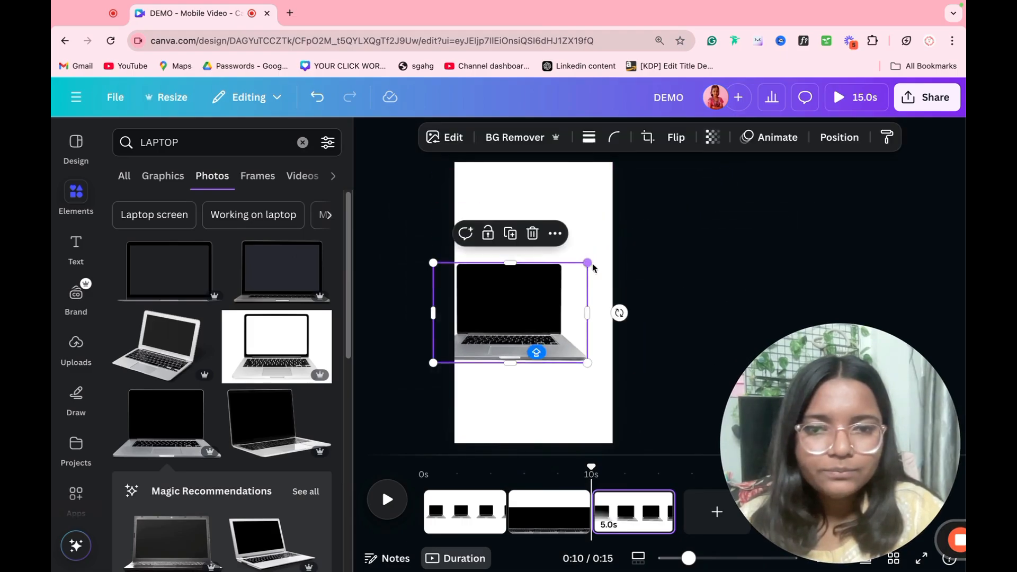
{"action": "left_click_drag", "start_coordinate": [541, 302], "coordinate": [565, 232]}
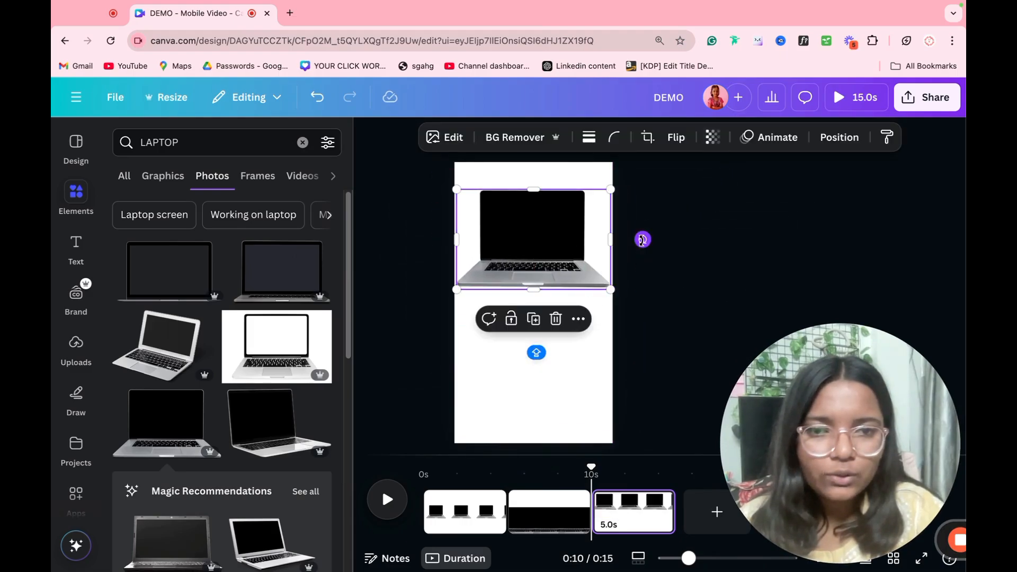
{"action": "left_click_drag", "start_coordinate": [642, 240], "coordinate": [663, 219]}
{"action": "left_click_drag", "start_coordinate": [618, 273], "coordinate": [571, 294]}
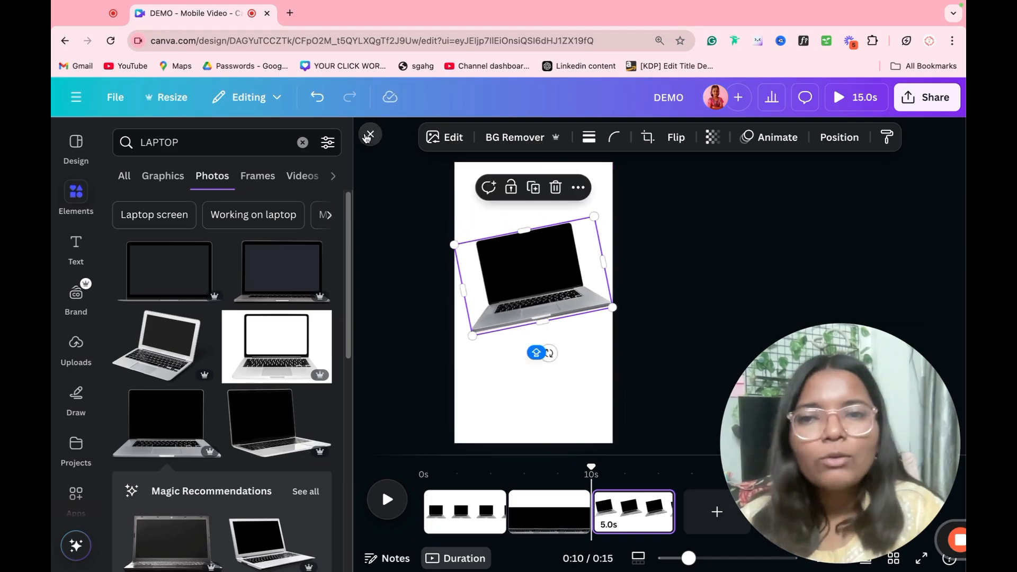
{"action": "left_click", "coordinate": [367, 136]}
{"action": "left_click", "coordinate": [297, 297]}
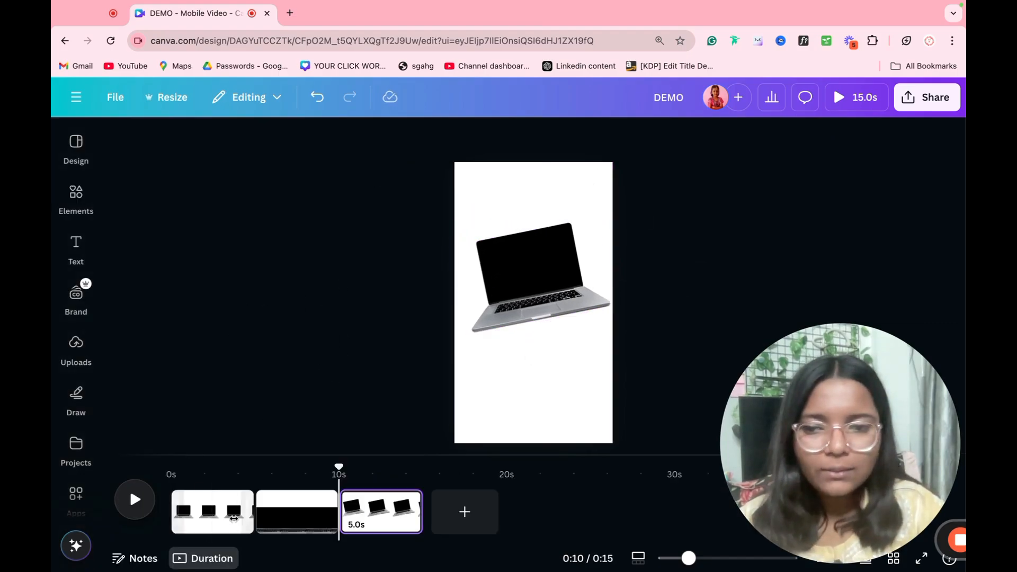
{"action": "left_click", "coordinate": [212, 517]}
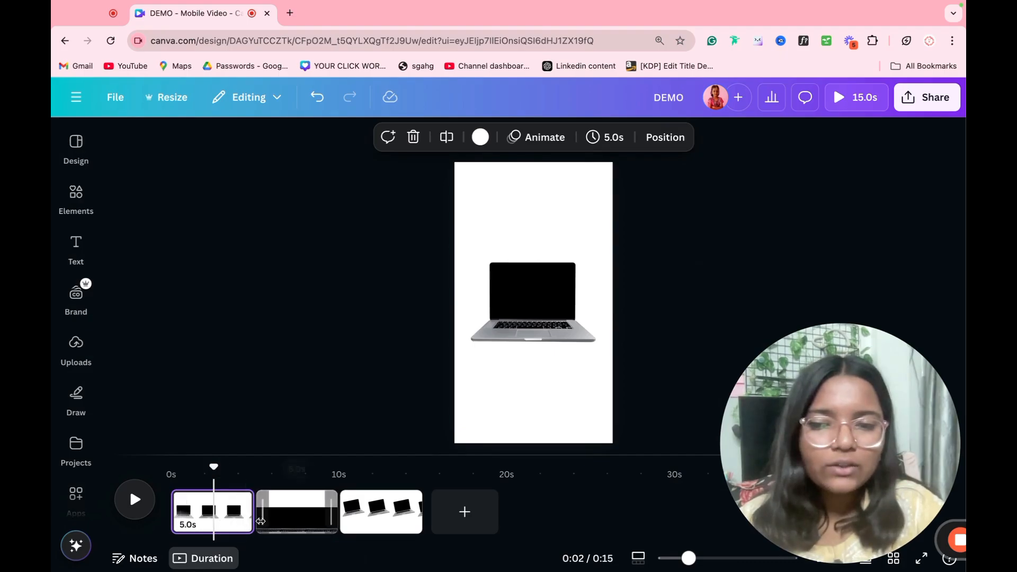
Step: Apply a roughly 1.5-second Match & Move transition between all pages and preview the video
{"action": "left_click", "coordinate": [257, 522]}
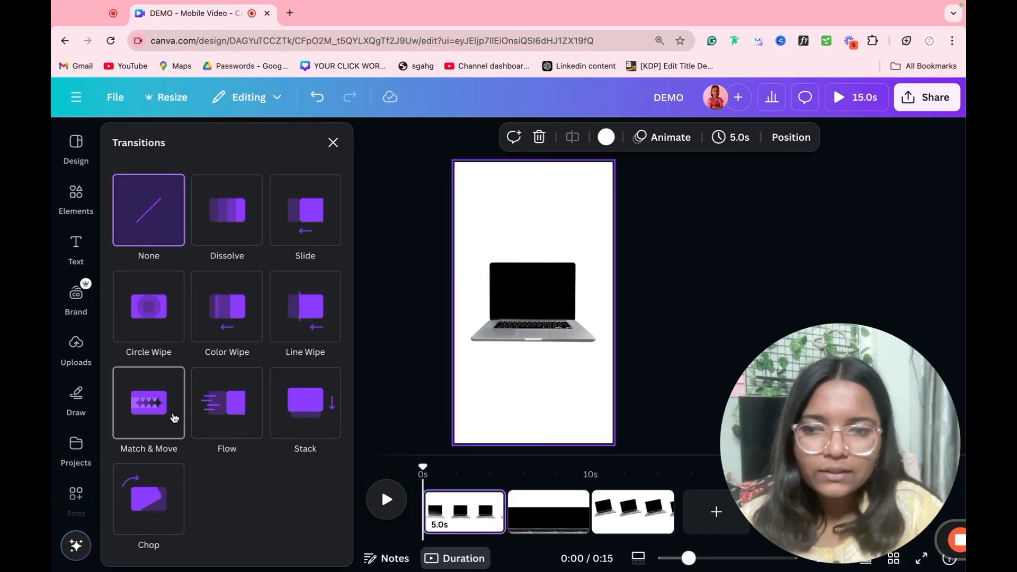
{"action": "left_click", "coordinate": [174, 418]}
{"action": "scroll", "coordinate": [209, 434], "scroll_direction": "down", "scroll_amount": 3}
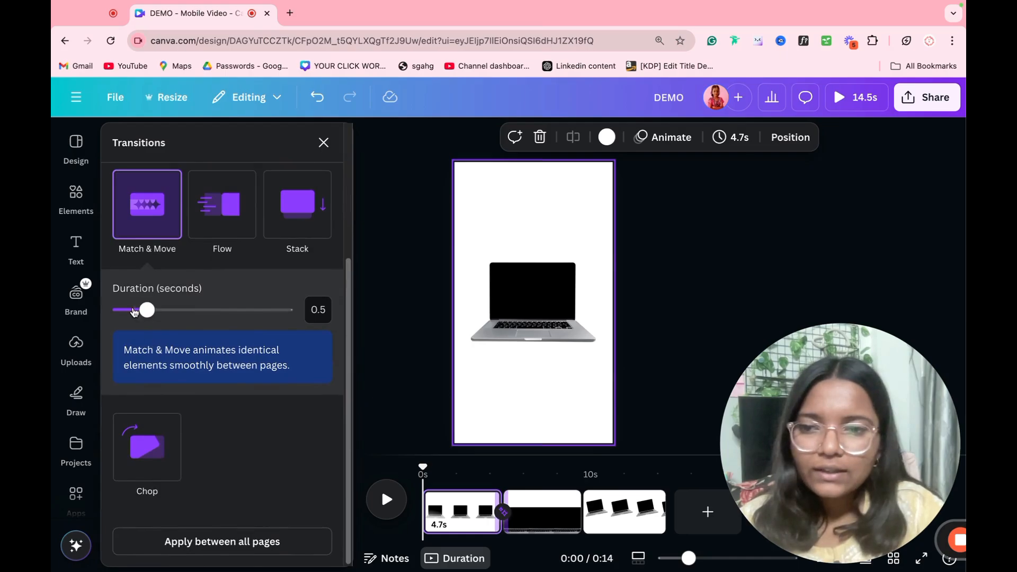
{"action": "left_click_drag", "start_coordinate": [143, 314], "coordinate": [216, 324]}
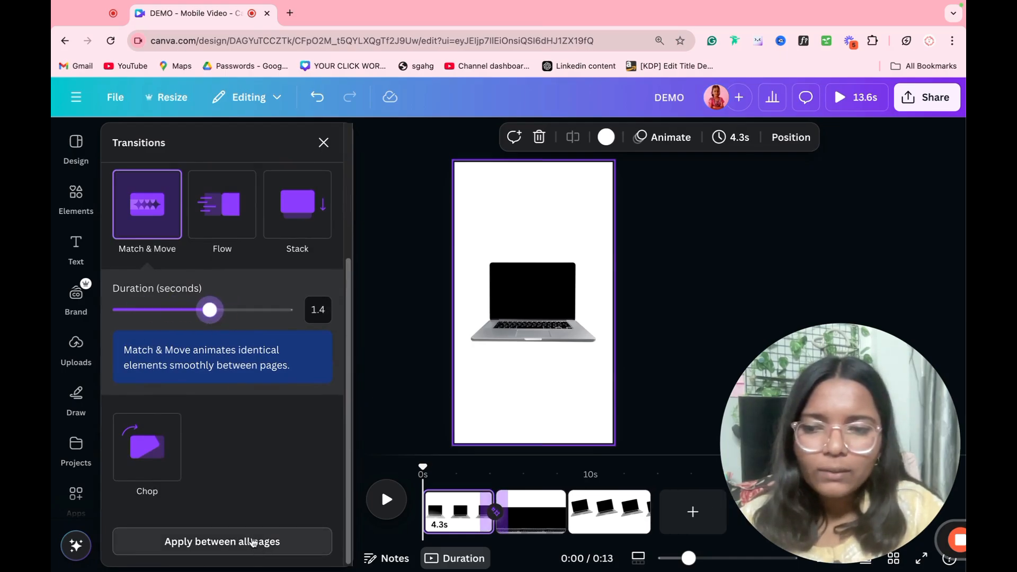
{"action": "left_click", "coordinate": [233, 541]}
{"action": "left_click", "coordinate": [691, 300]}
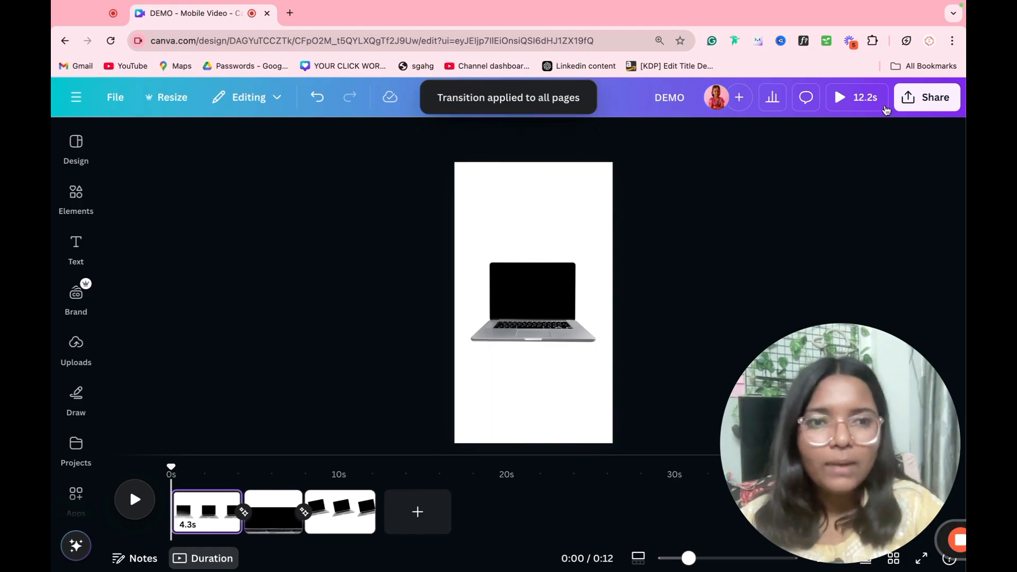
{"action": "left_click", "coordinate": [880, 105]}
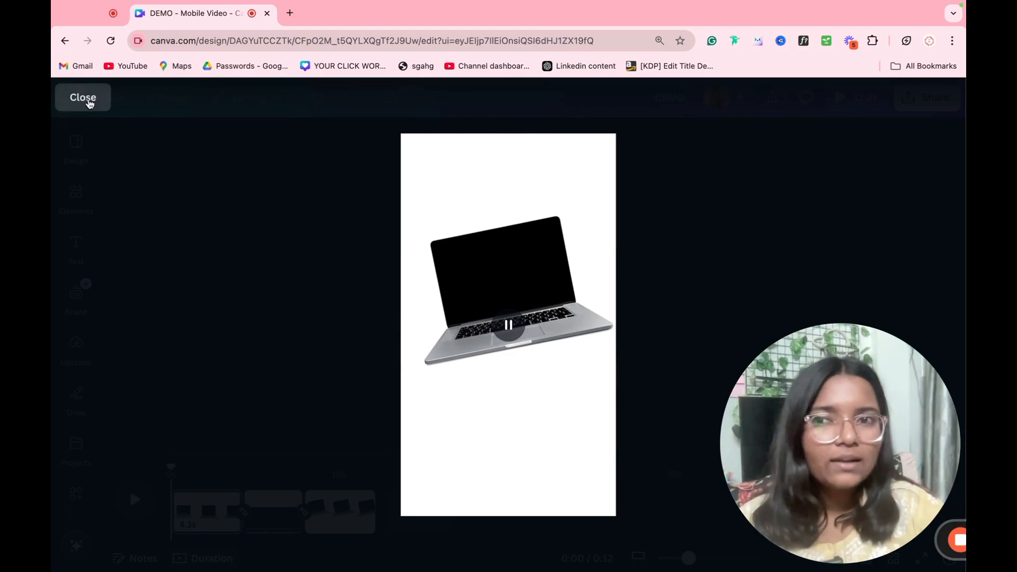
{"action": "left_click", "coordinate": [85, 98]}
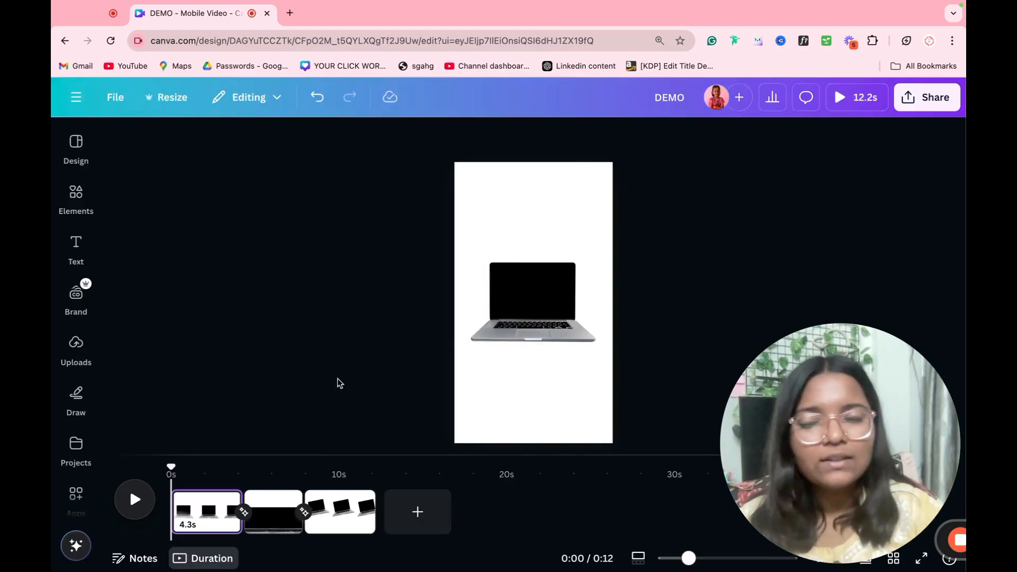
Step: Add a 'Your paragraph text' heading near the top of page 1, size about 68.9, centred
{"action": "key", "text": "t"}
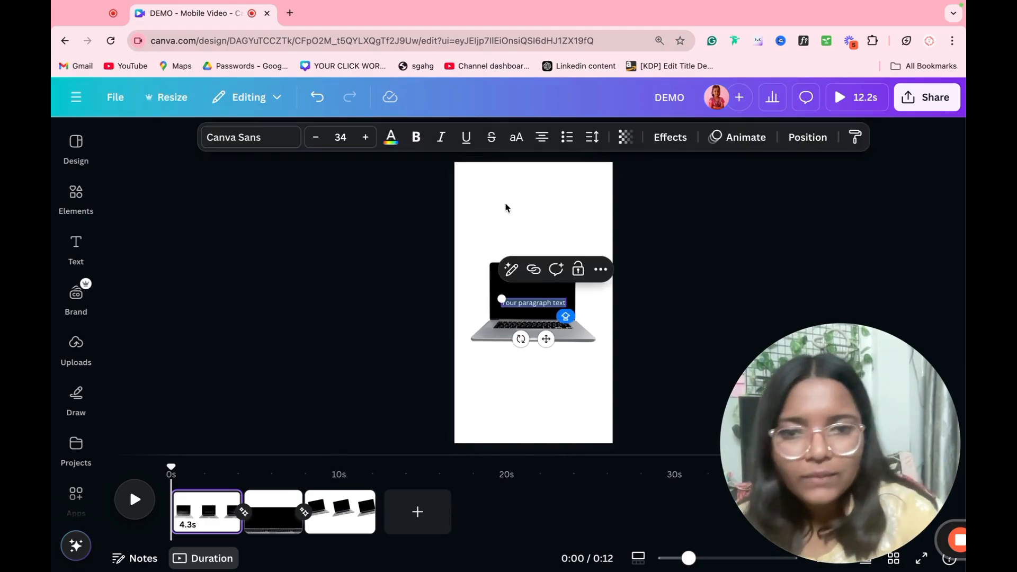
{"action": "left_click_drag", "start_coordinate": [549, 338], "coordinate": [531, 236]}
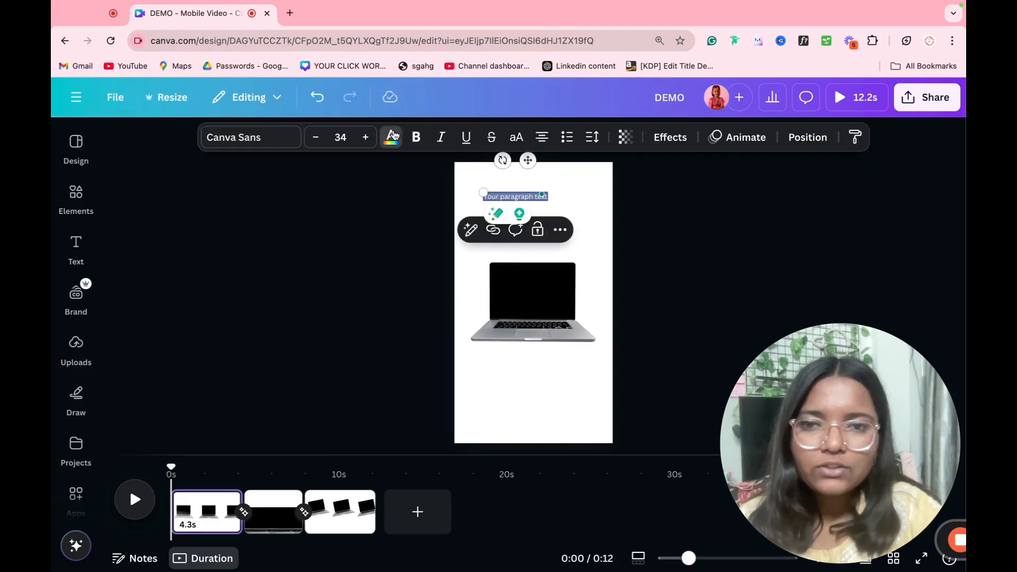
{"action": "left_click", "coordinate": [392, 137]}
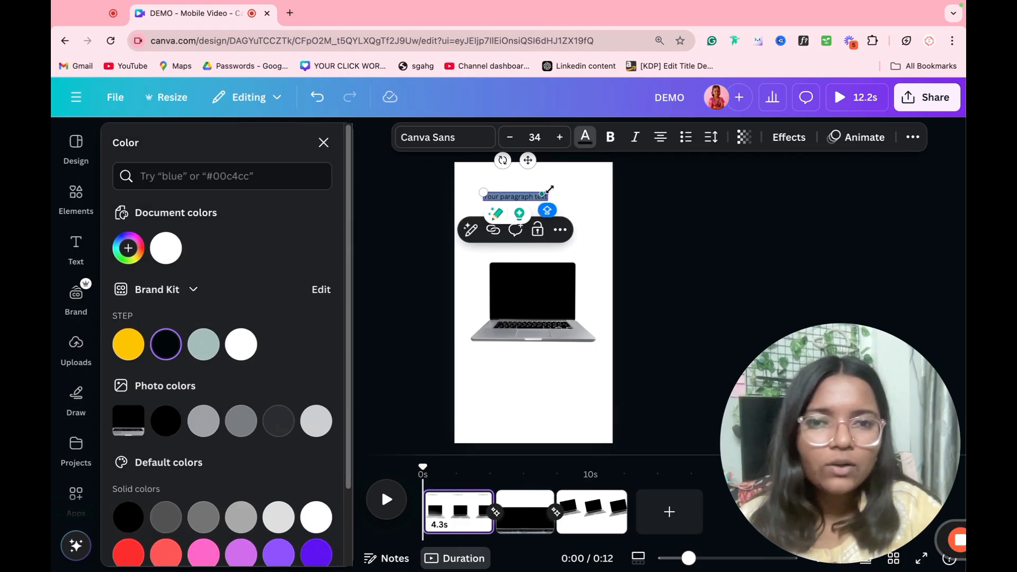
{"action": "mouse_move", "coordinate": [548, 192]}
{"action": "left_mouse_down"}
{"action": "mouse_move", "coordinate": [617, 189]}
{"action": "mouse_move", "coordinate": [552, 211]}
{"action": "left_mouse_up"}
{"action": "left_click", "coordinate": [669, 208]}
{"action": "left_click", "coordinate": [563, 206]}
{"action": "left_click", "coordinate": [665, 208]}
Step: Browse the text animations and apply the Rotate effect to the heading
{"action": "left_click", "coordinate": [721, 139]}
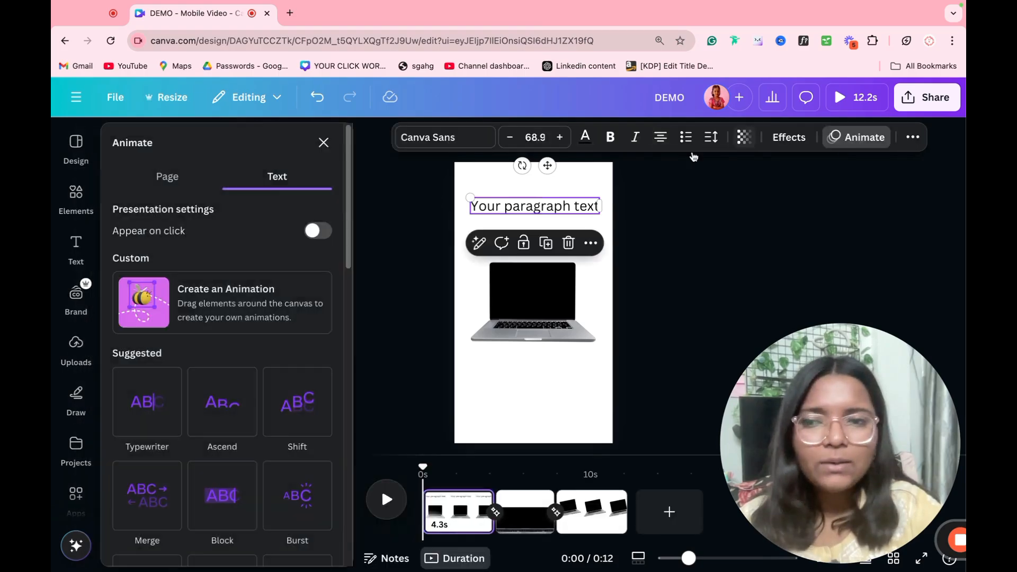
{"action": "scroll", "coordinate": [211, 344], "scroll_direction": "down", "scroll_amount": 2}
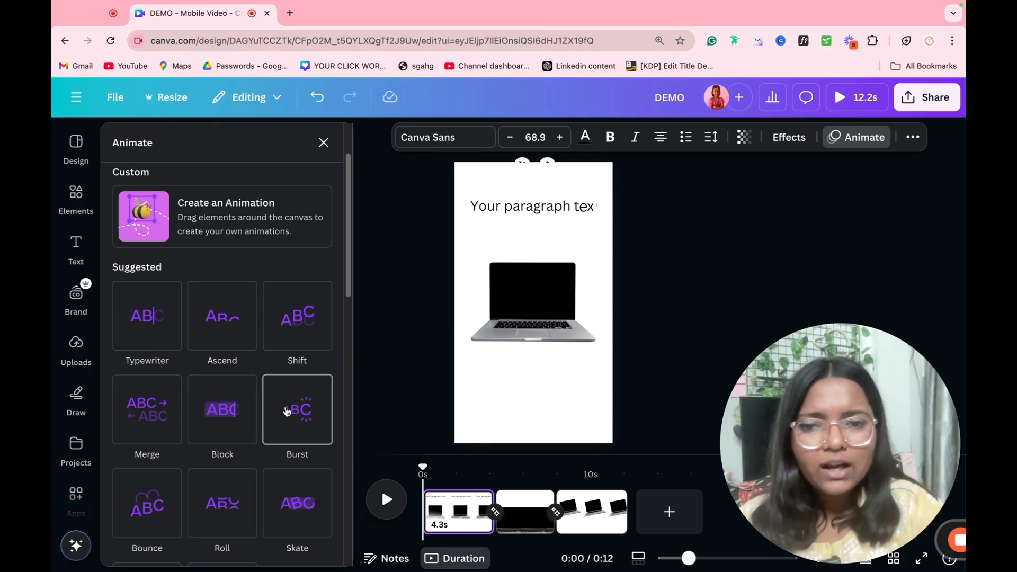
{"action": "scroll", "coordinate": [286, 412], "scroll_direction": "down", "scroll_amount": 3}
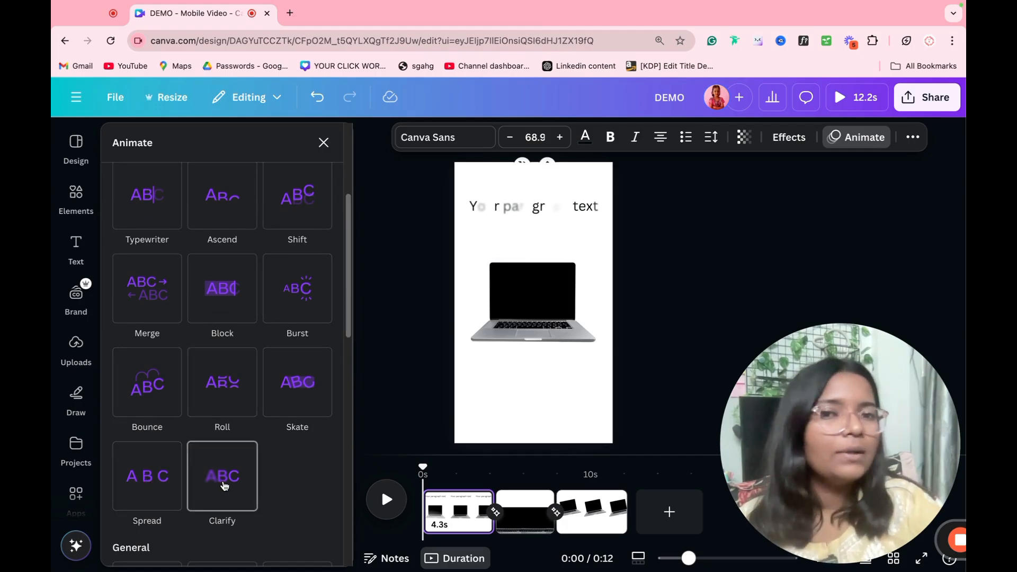
{"action": "scroll", "coordinate": [224, 486], "scroll_direction": "down", "scroll_amount": 7}
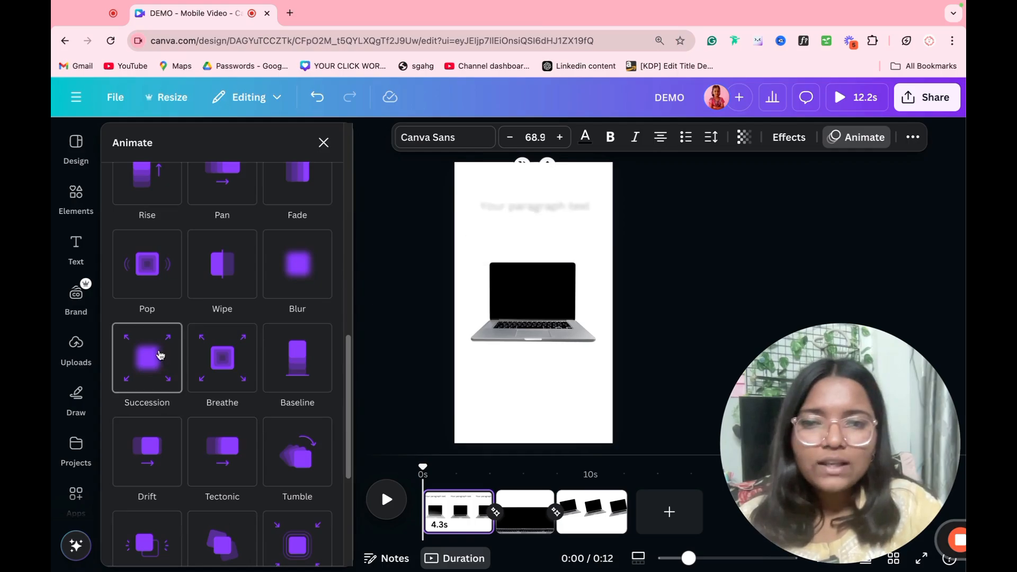
{"action": "scroll", "coordinate": [300, 414], "scroll_direction": "up", "scroll_amount": 5}
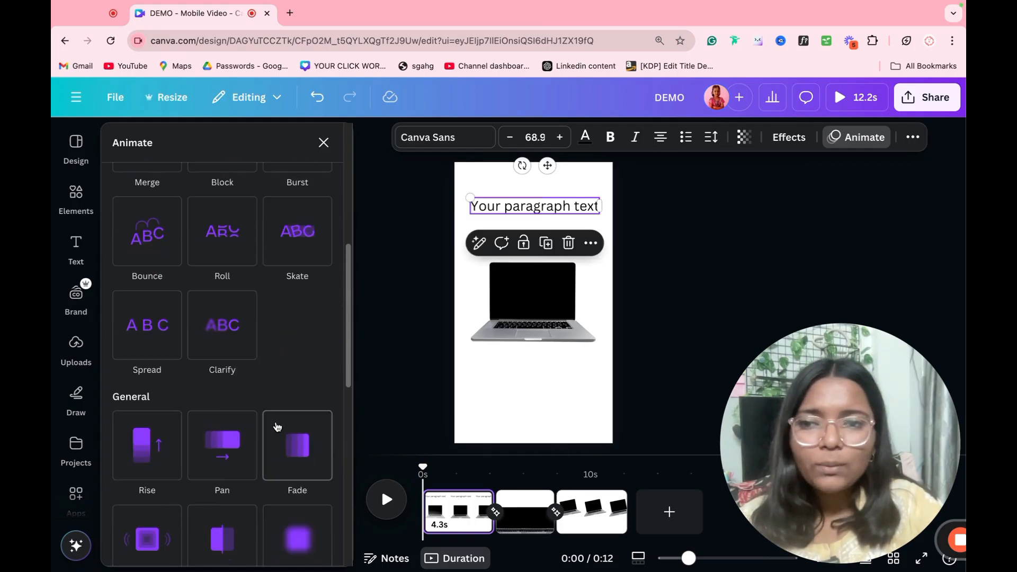
{"action": "scroll", "coordinate": [143, 426], "scroll_direction": "down", "scroll_amount": 10}
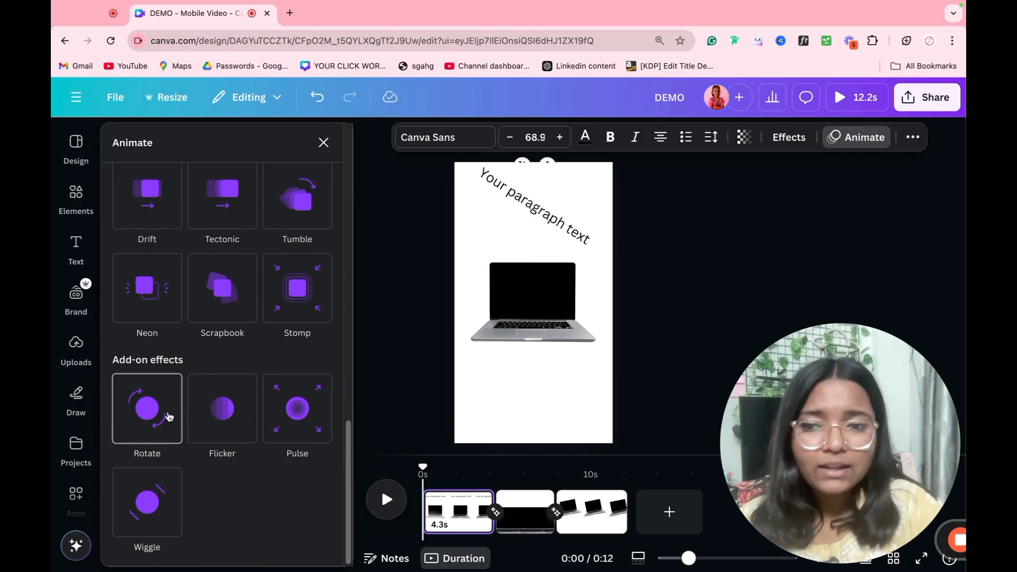
{"action": "left_click", "coordinate": [156, 397]}
Step: Select the laptop photo and scroll its animation options back up to Custom and Featured
{"action": "left_click", "coordinate": [559, 332]}
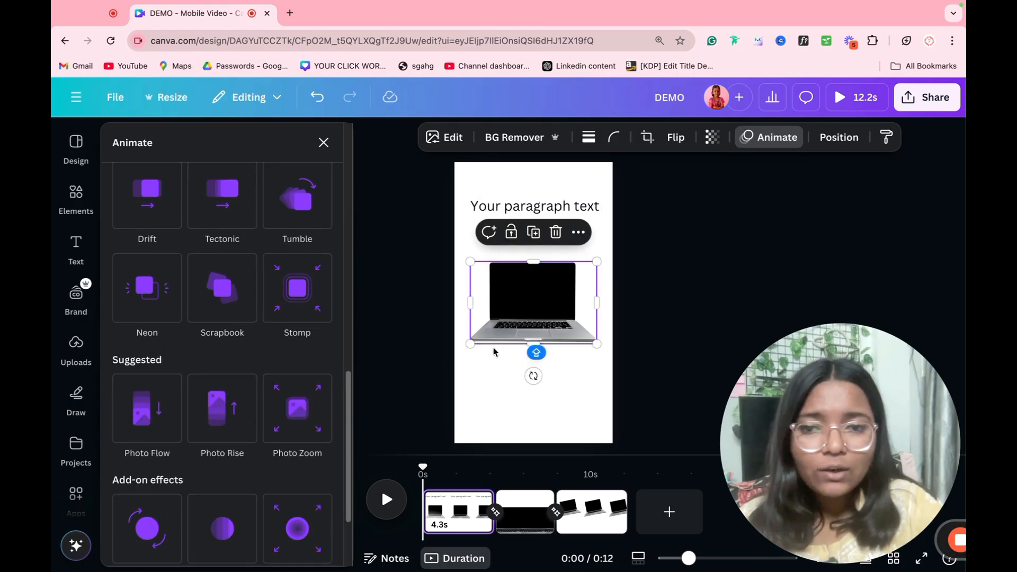
{"action": "scroll", "coordinate": [291, 415], "scroll_direction": "down", "scroll_amount": 2}
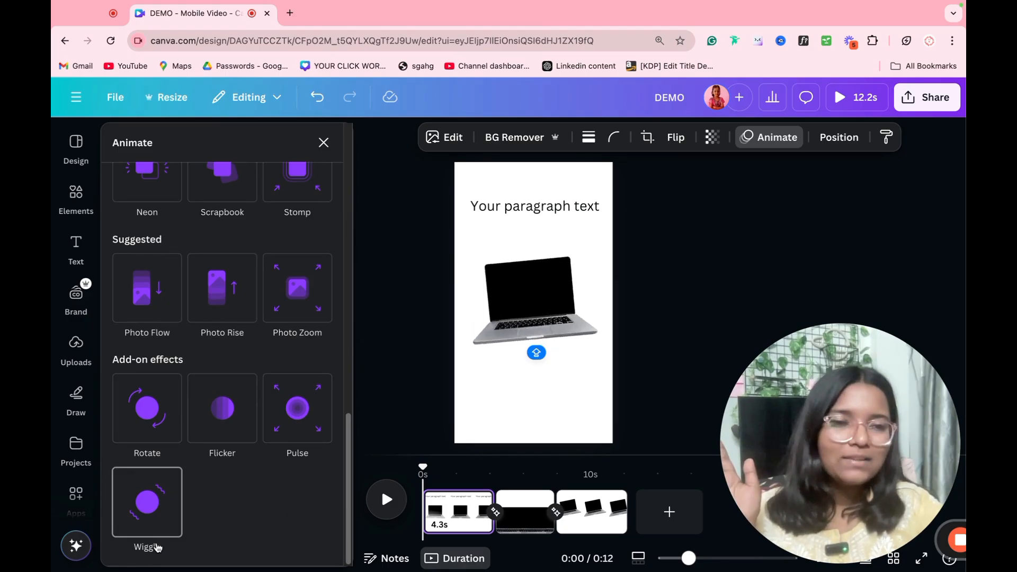
{"action": "scroll", "coordinate": [226, 370], "scroll_direction": "up", "scroll_amount": 10}
{"action": "scroll", "coordinate": [227, 371], "scroll_direction": "up", "scroll_amount": 5}
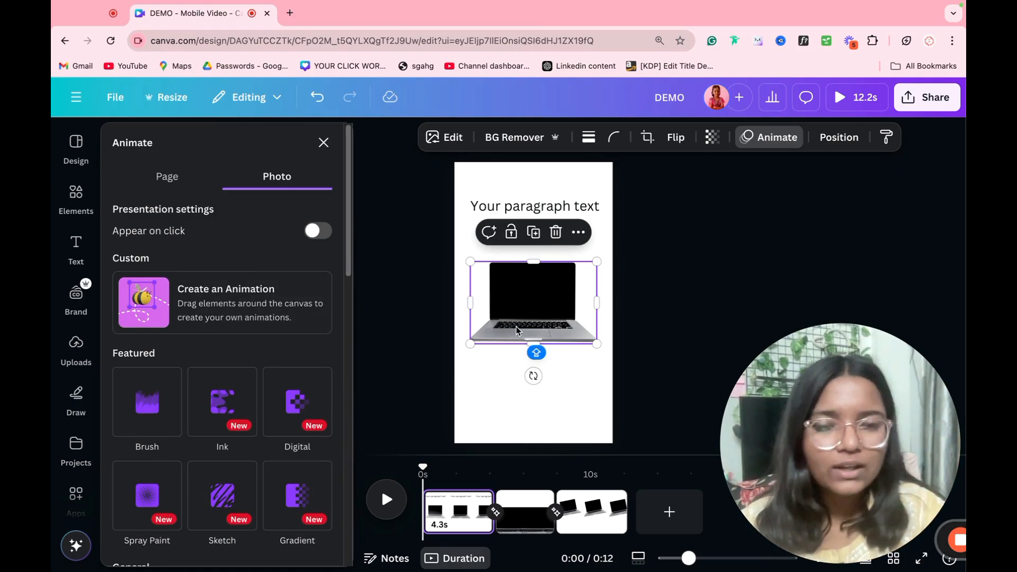
Step: Draw a looping motion path for the laptop: slowest speed, Rotate, oriented to path, Smooth style
{"action": "left_click", "coordinate": [202, 318]}
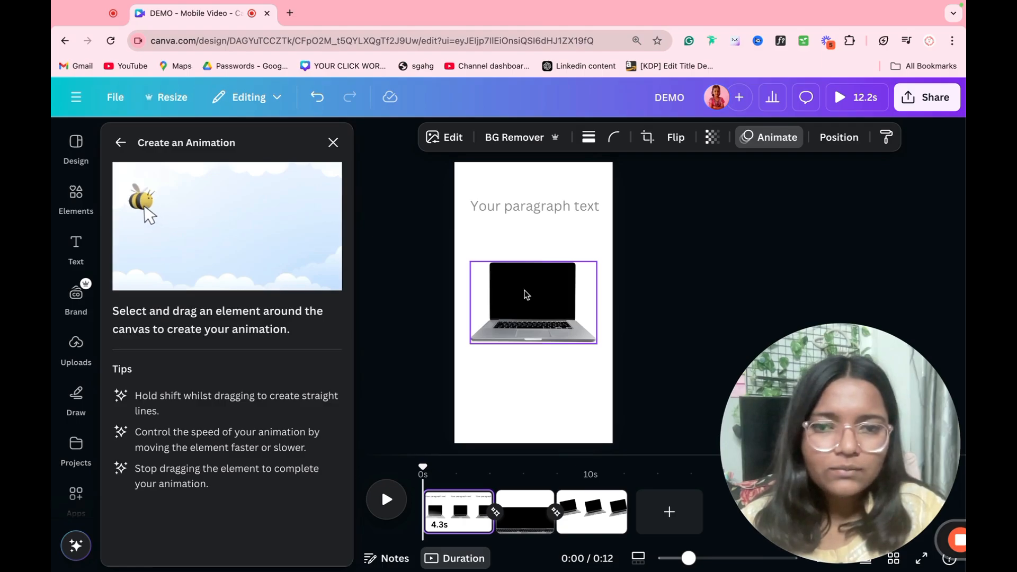
{"action": "mouse_move", "coordinate": [525, 303]}
{"action": "left_mouse_down"}
{"action": "mouse_move", "coordinate": [544, 352]}
{"action": "mouse_move", "coordinate": [518, 413]}
{"action": "mouse_move", "coordinate": [455, 320]}
{"action": "mouse_move", "coordinate": [576, 279]}
{"action": "mouse_move", "coordinate": [563, 216]}
{"action": "mouse_move", "coordinate": [519, 249]}
{"action": "mouse_move", "coordinate": [535, 281]}
{"action": "left_mouse_up"}
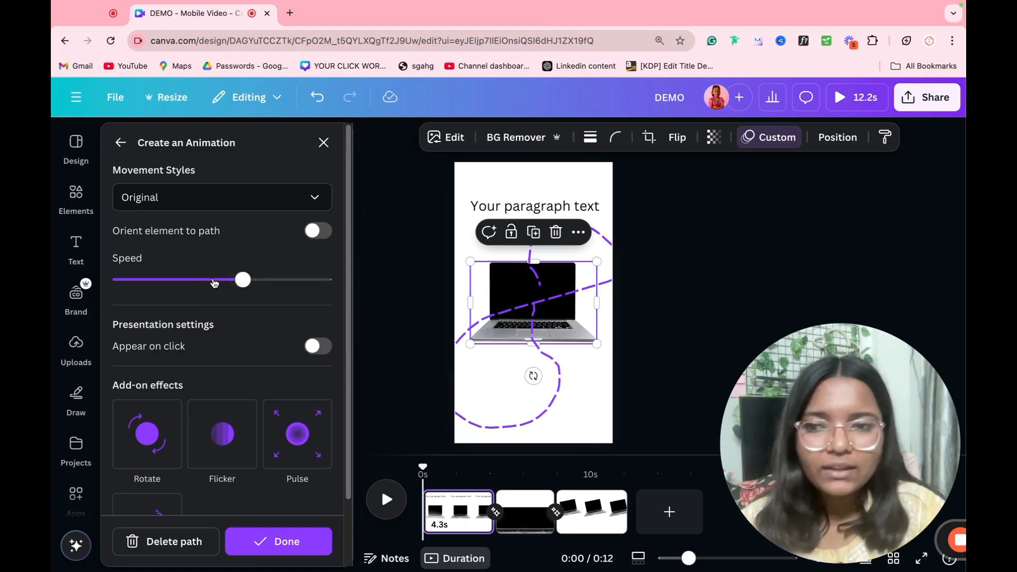
{"action": "left_click_drag", "start_coordinate": [184, 285], "coordinate": [120, 281]}
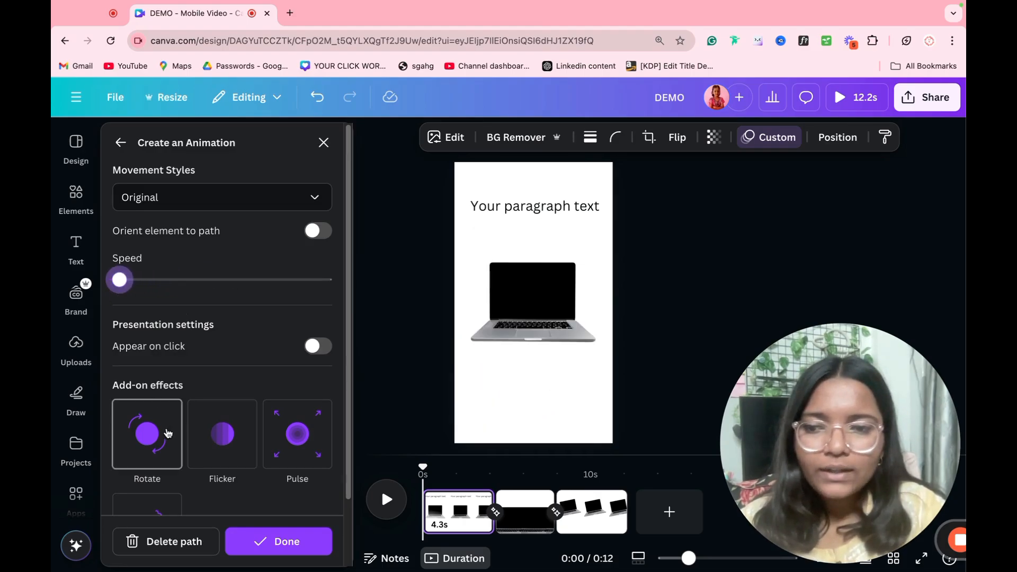
{"action": "scroll", "coordinate": [159, 416], "scroll_direction": "down", "scroll_amount": 2}
{"action": "left_click", "coordinate": [179, 341]}
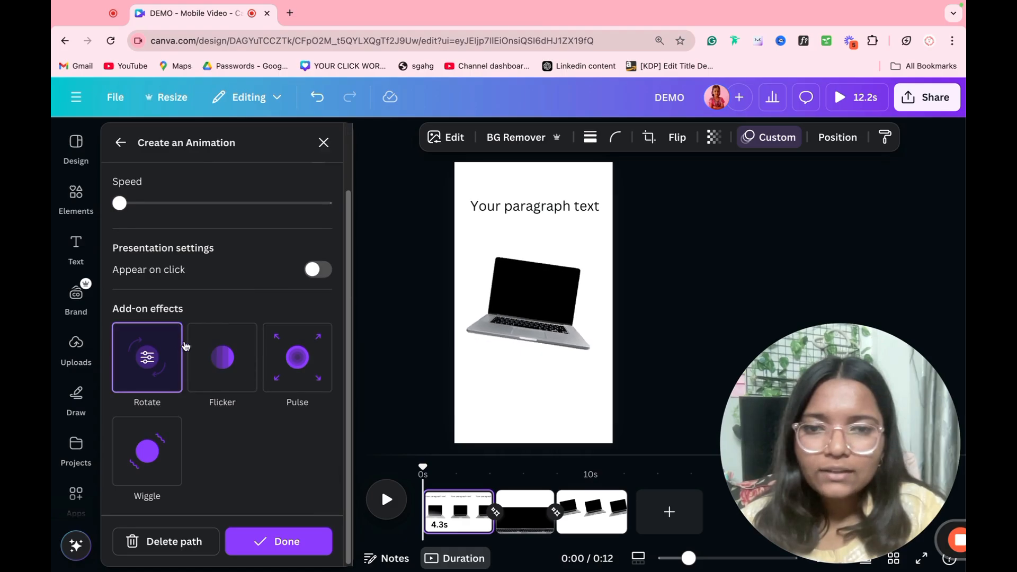
{"action": "left_click_drag", "start_coordinate": [187, 204], "coordinate": [141, 216]}
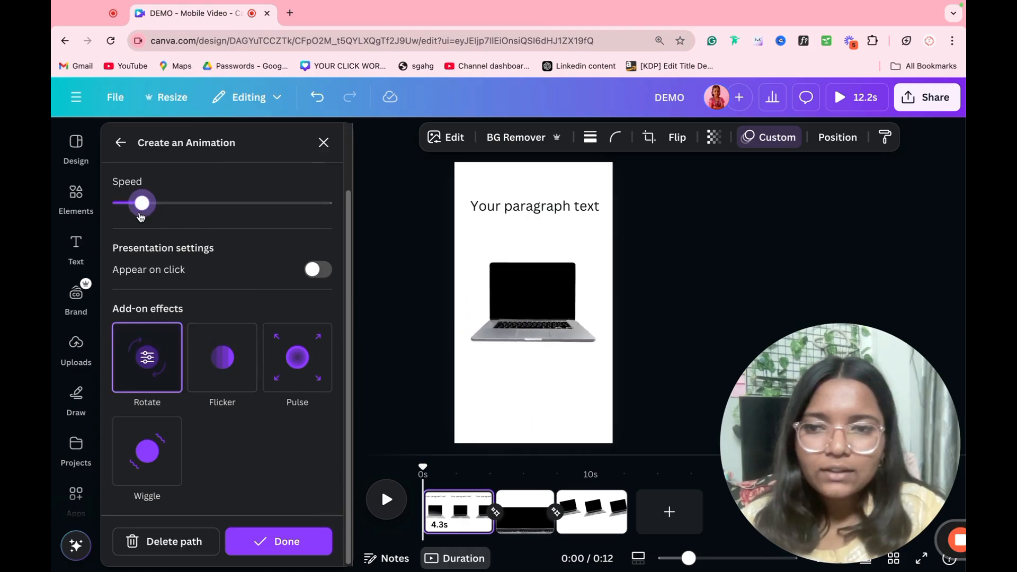
{"action": "scroll", "coordinate": [227, 302], "scroll_direction": "up", "scroll_amount": 2}
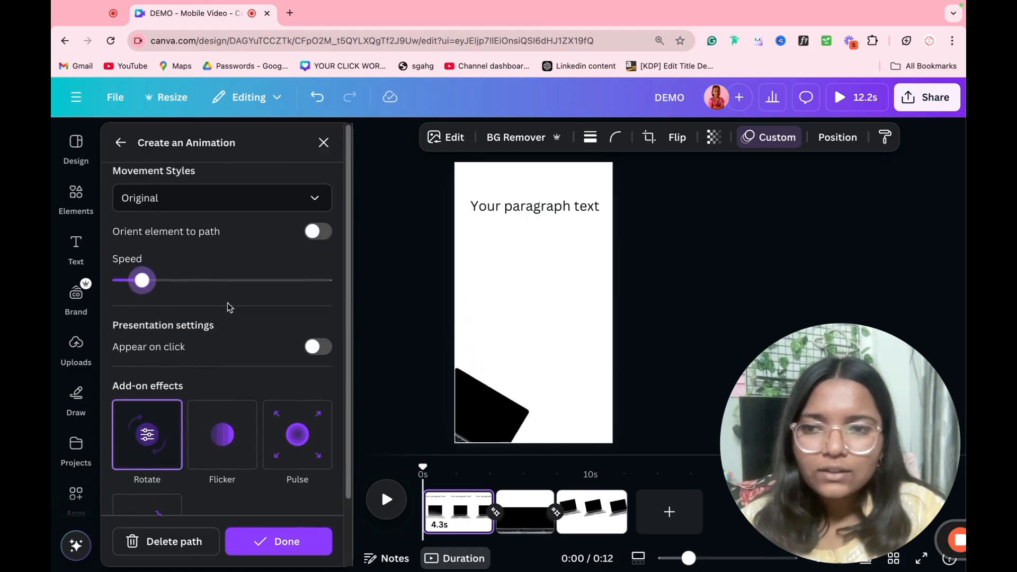
{"action": "left_click", "coordinate": [324, 232]}
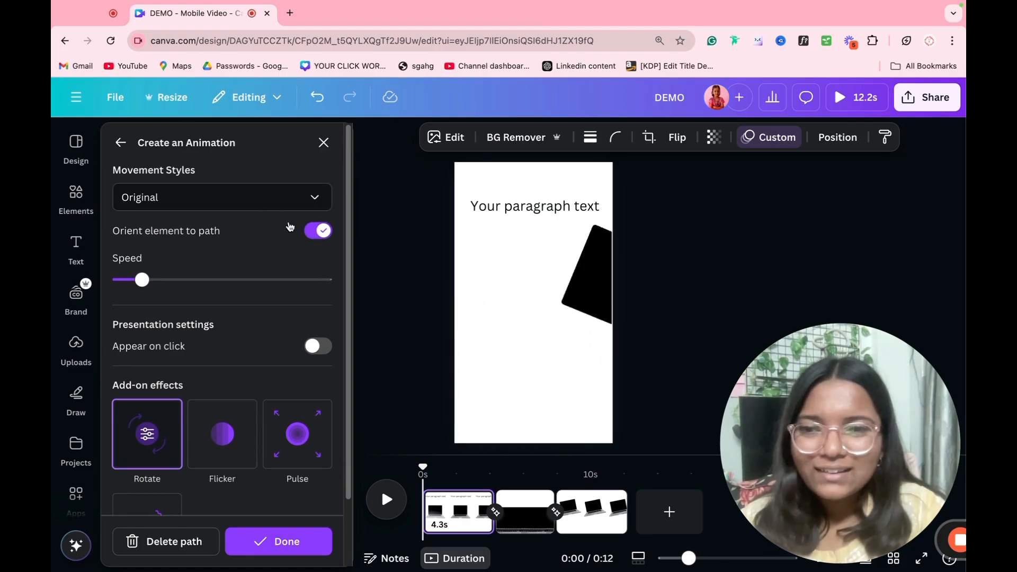
{"action": "left_click", "coordinate": [261, 199]}
{"action": "left_click", "coordinate": [172, 267]}
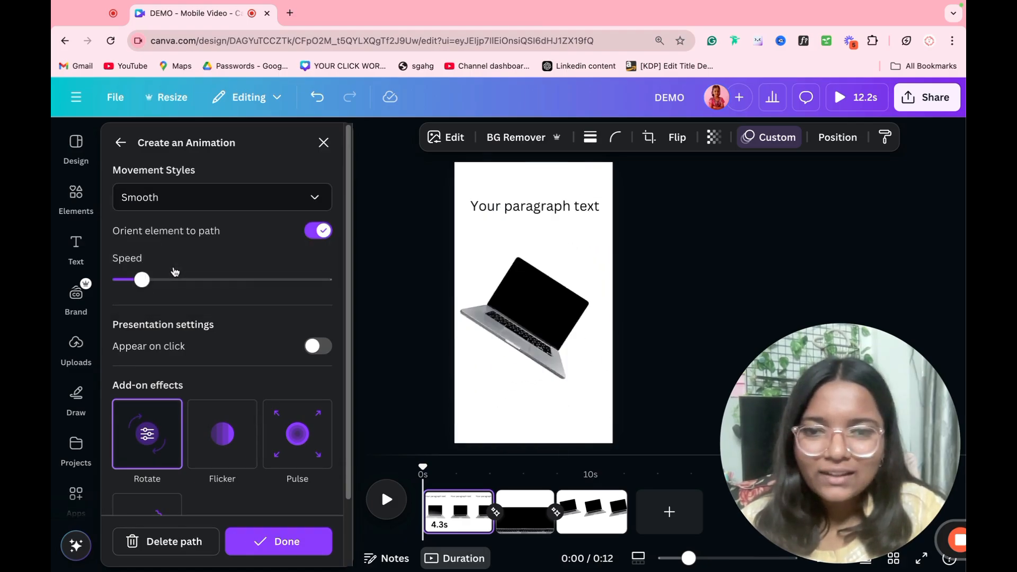
{"action": "left_click_drag", "start_coordinate": [174, 284], "coordinate": [103, 315]}
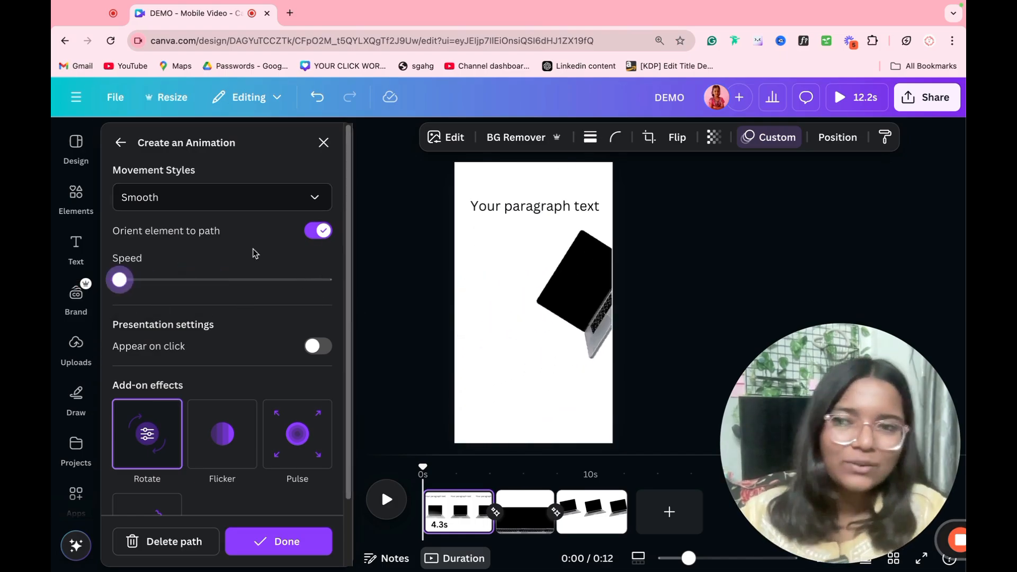
{"action": "left_click", "coordinate": [323, 142]}
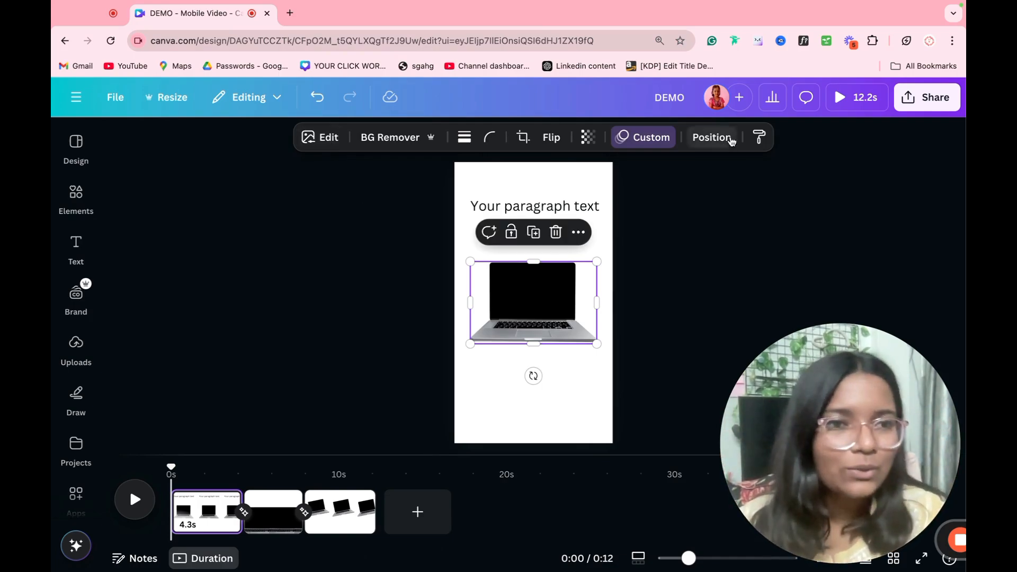
{"action": "left_click", "coordinate": [926, 97]}
{"action": "left_click_drag", "start_coordinate": [772, 406], "coordinate": [405, 430]}
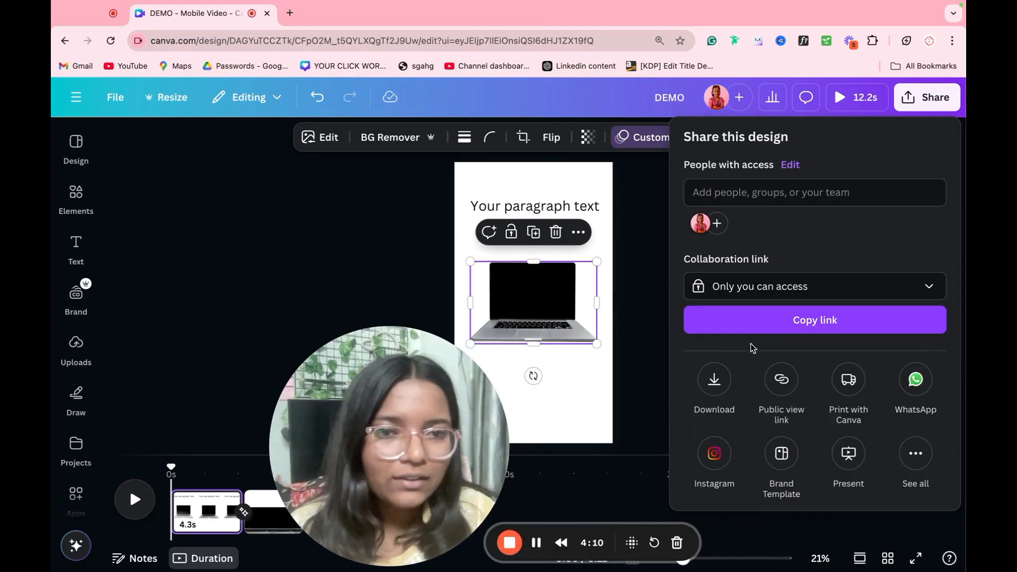
{"action": "left_click", "coordinate": [724, 387]}
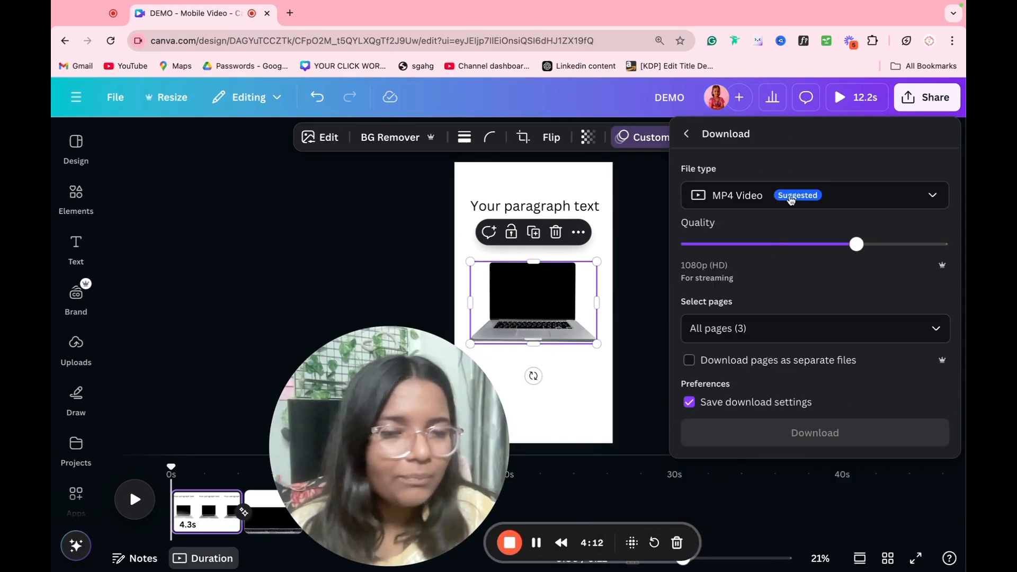
{"action": "left_click", "coordinate": [791, 199]}
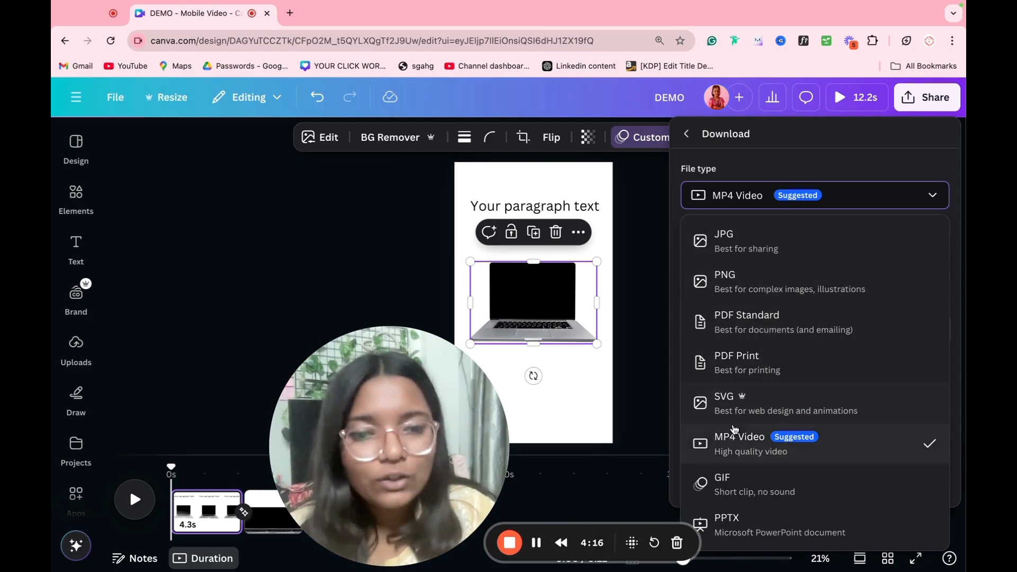
{"action": "left_click", "coordinate": [734, 431]}
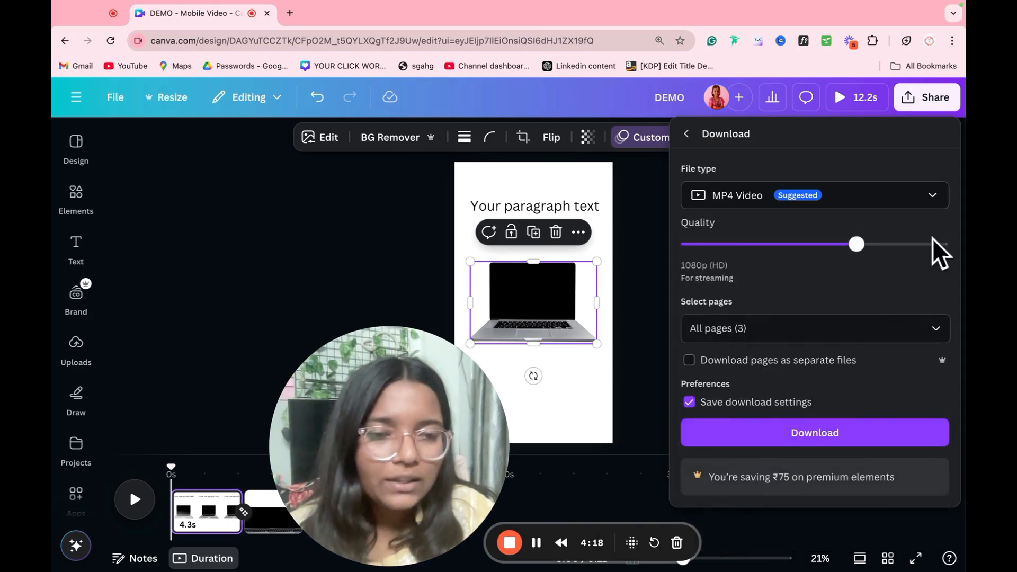
{"action": "left_click", "coordinate": [903, 247]}
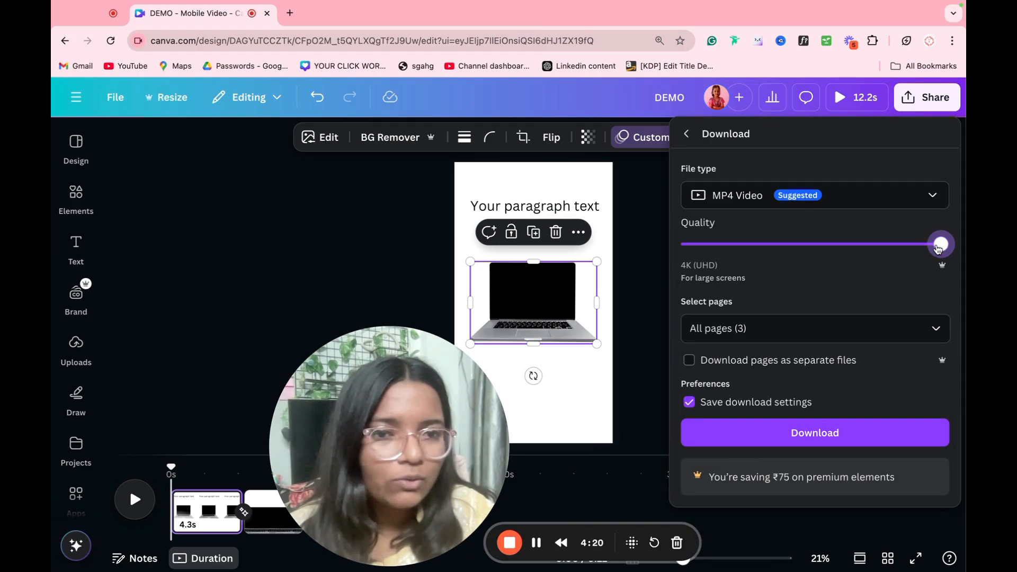
{"action": "left_click_drag", "start_coordinate": [938, 248], "coordinate": [870, 259]}
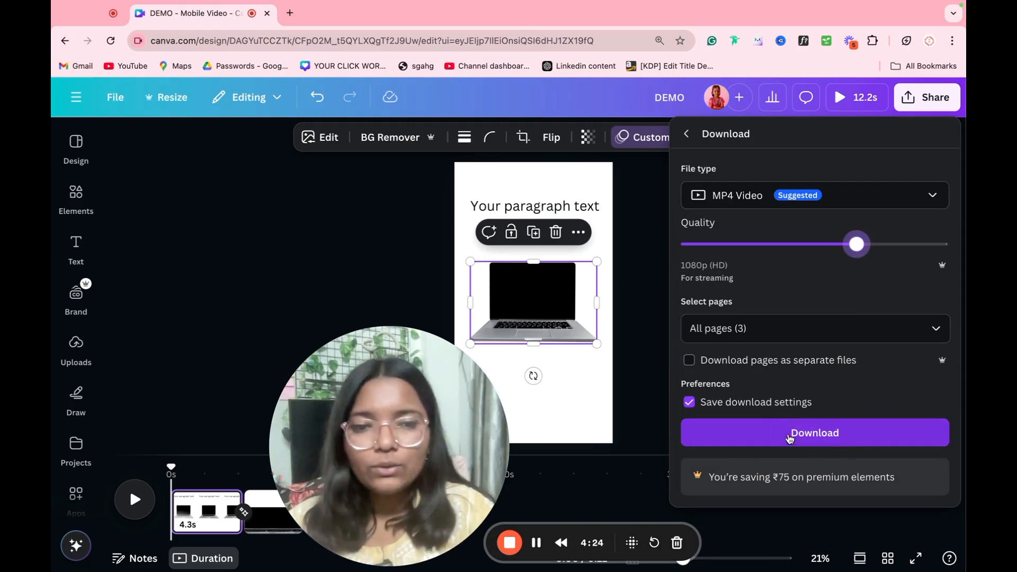
{"action": "left_click_drag", "start_coordinate": [373, 398], "coordinate": [247, 221]}
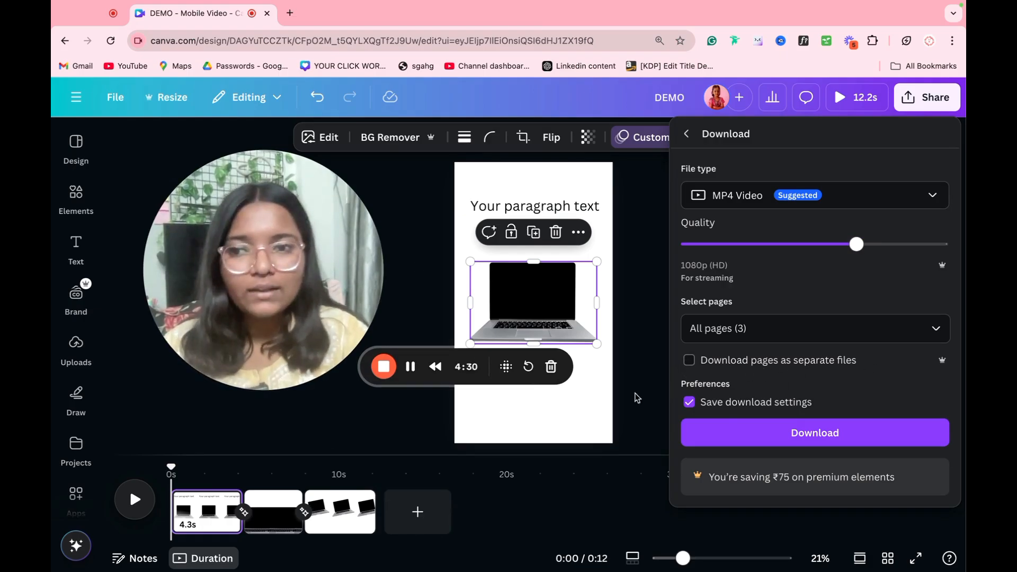
{"action": "left_click", "coordinate": [940, 109]}
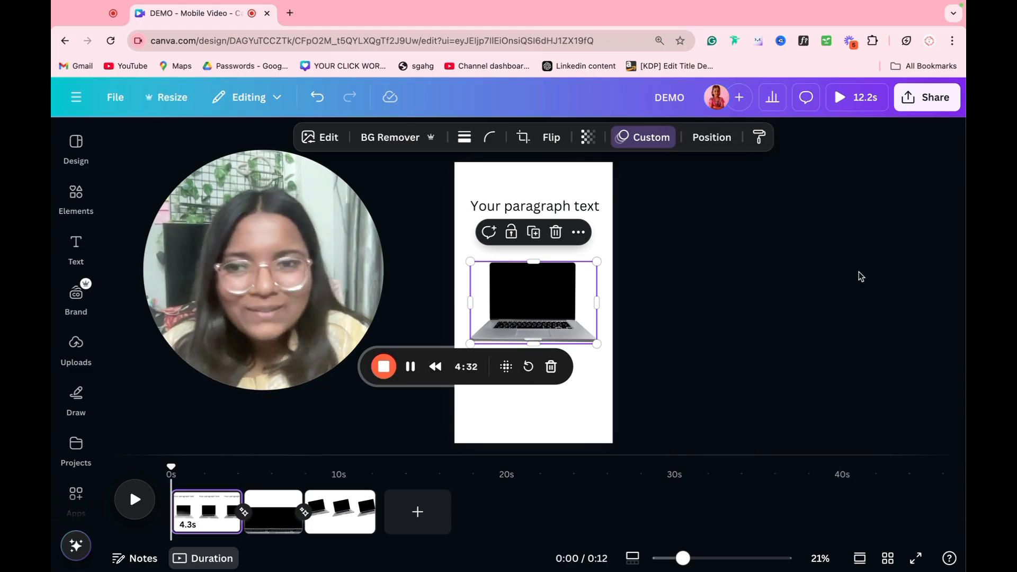